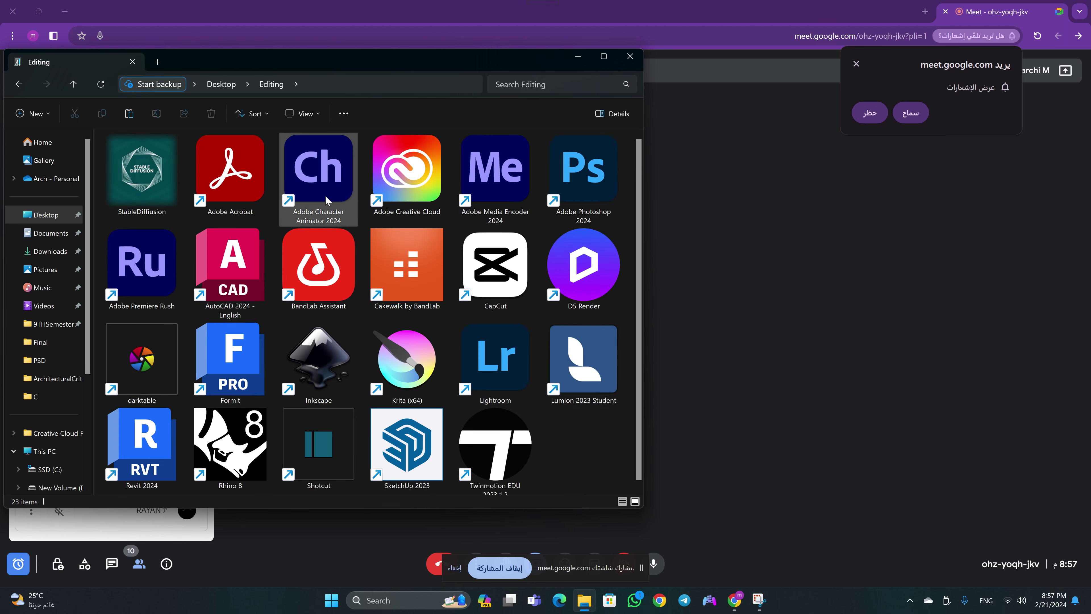
Launch Adobe Photoshop 2024 from its shortcut in the Editing folder
left_click(588, 196)
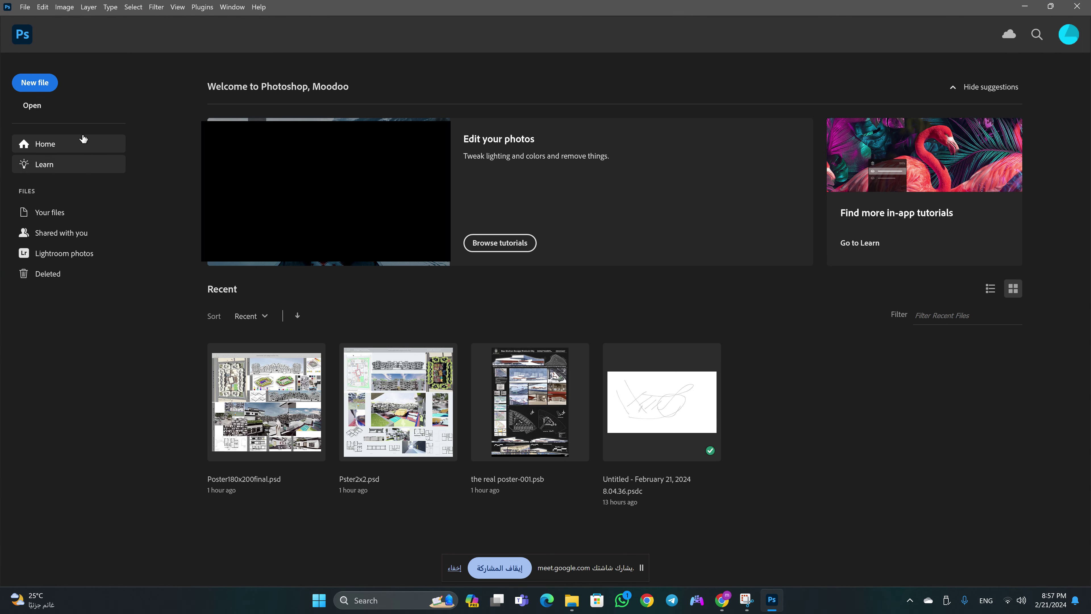
Start a new document and switch its size units to centimetres
left_click(41, 88)
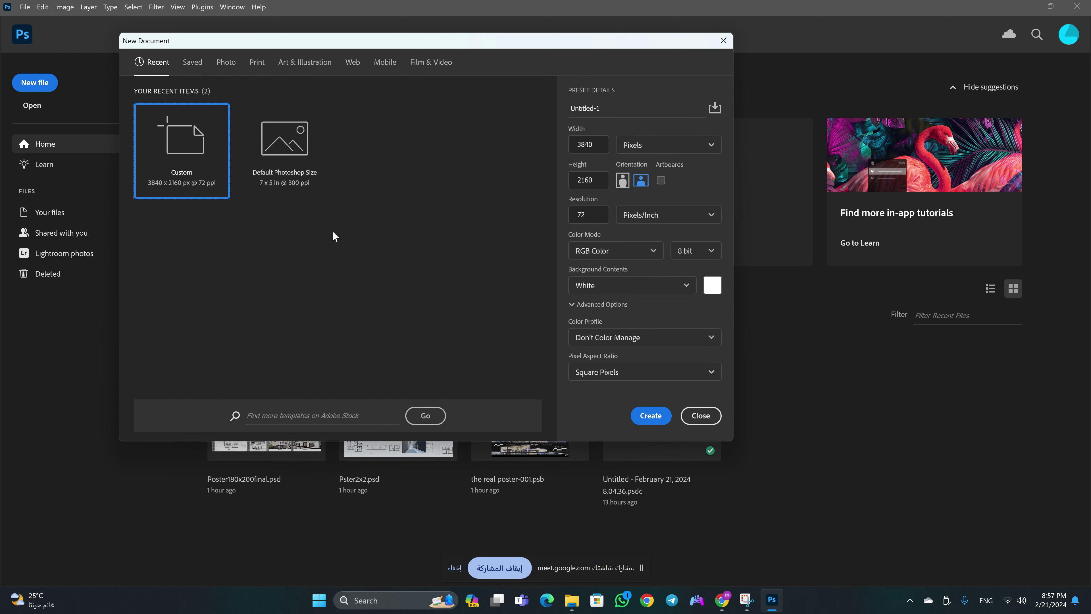
left_click(593, 145)
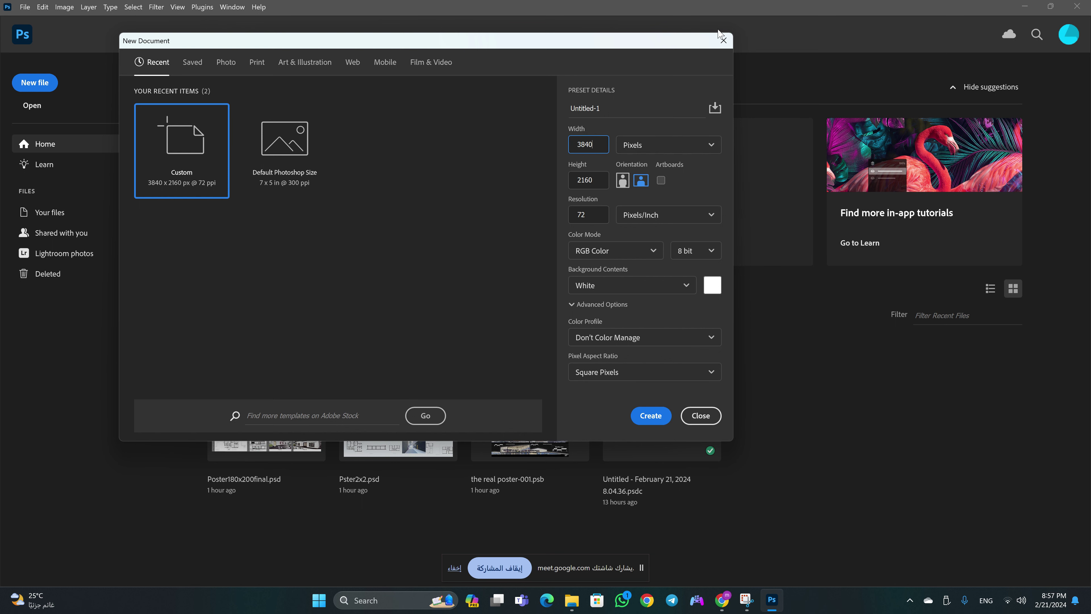
left_click(723, 40)
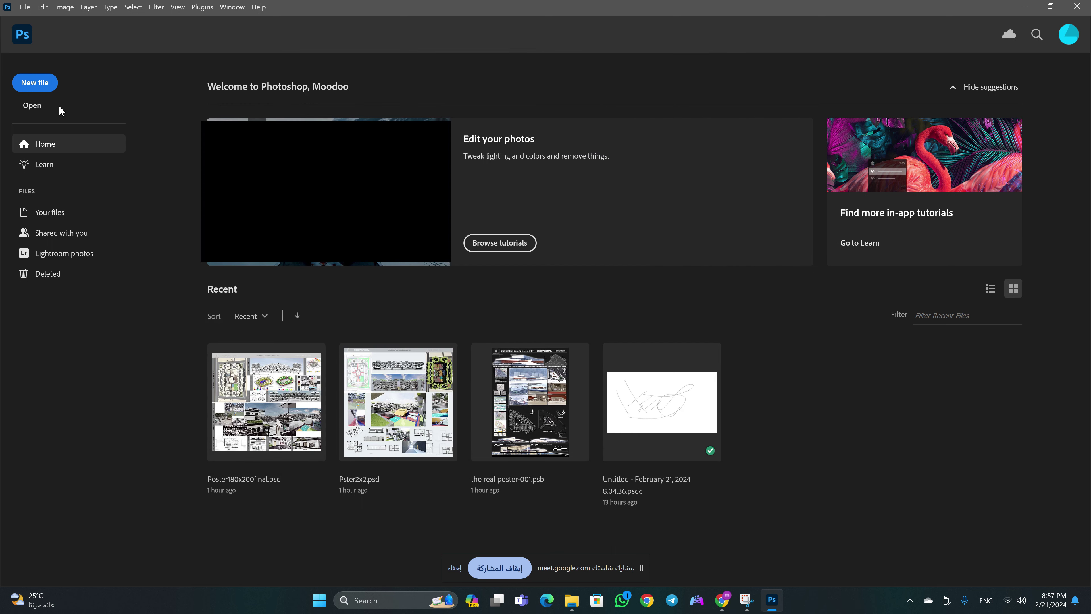
left_click(46, 86)
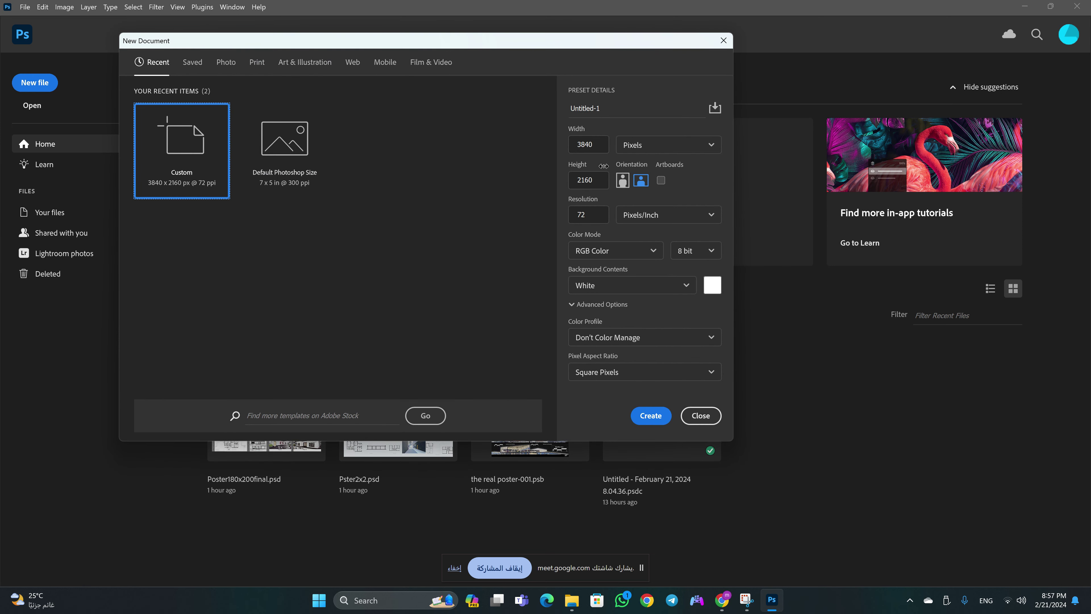
left_click(657, 148)
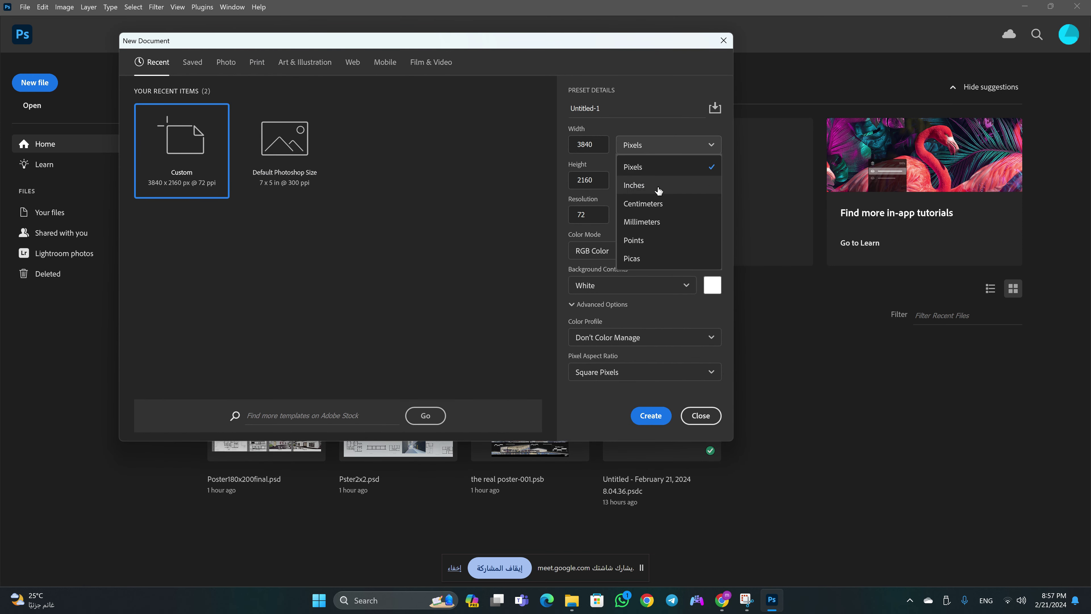
left_click(659, 204)
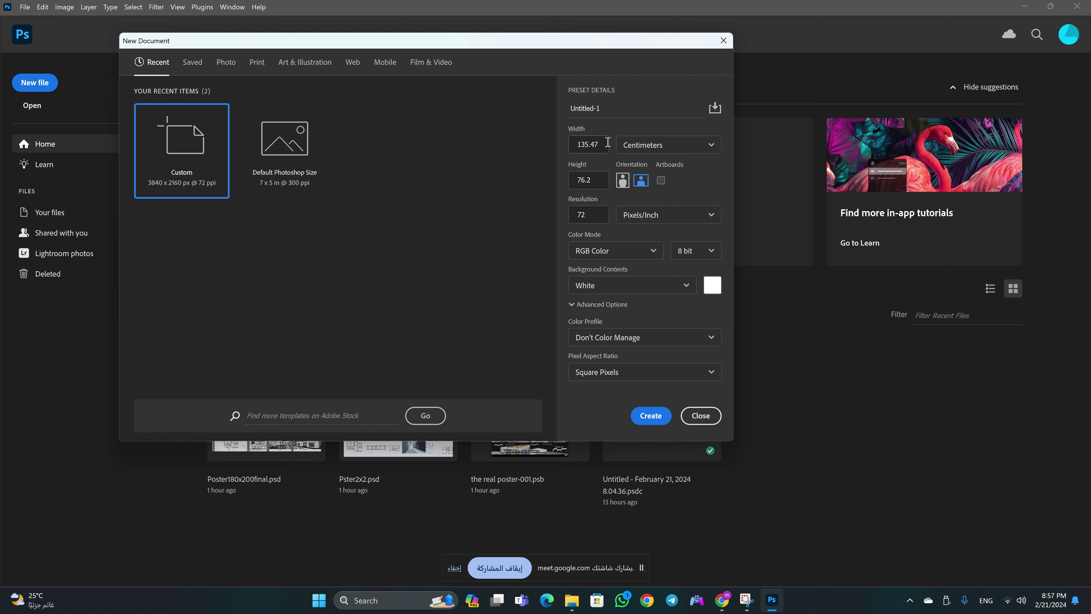
Enter width 300, height 200 and resolution 300 for the new document
left_click_drag(578, 146, 602, 149)
type("300")
left_click(594, 184)
left_click_drag(595, 183, 567, 183)
type("200")
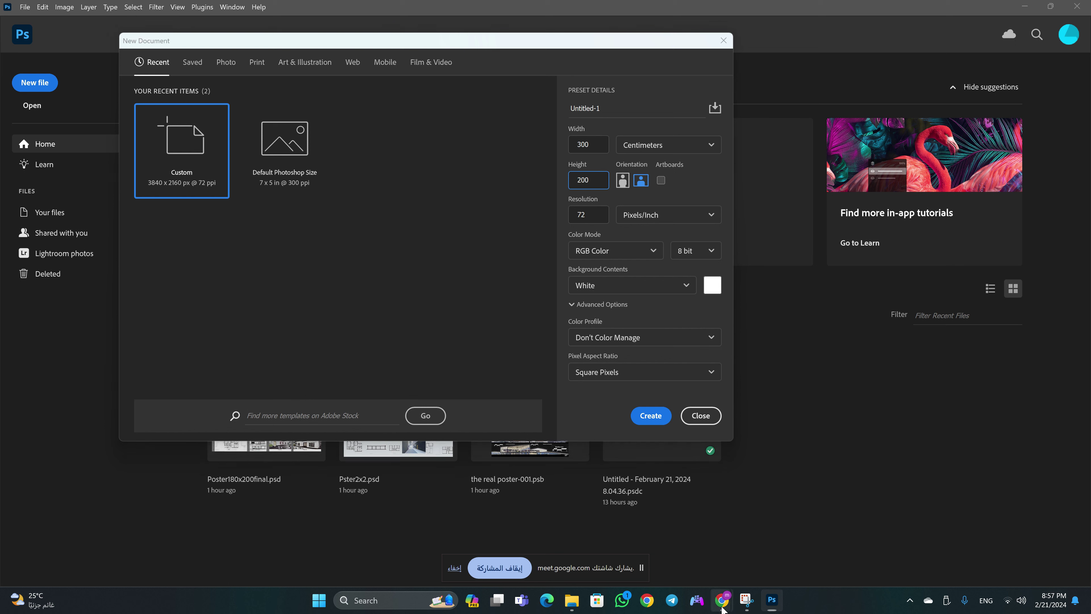
key("Tab")
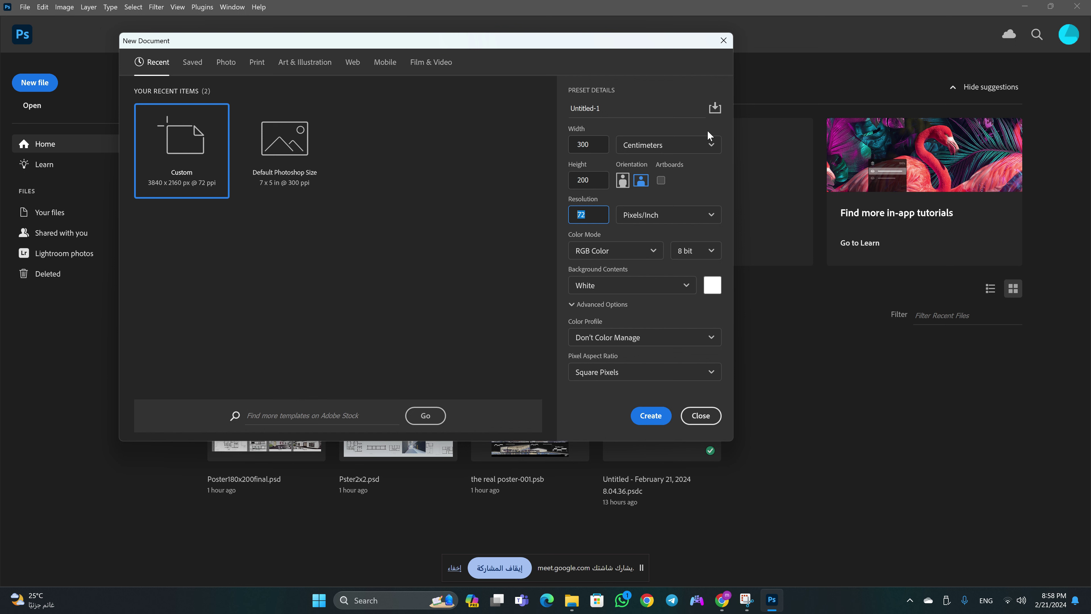
type("300")
Confirm the 300 × 200 cm size in centimetres and create the document
double_click(599, 145)
double_click(596, 180)
key("Tab")
left_click(671, 145)
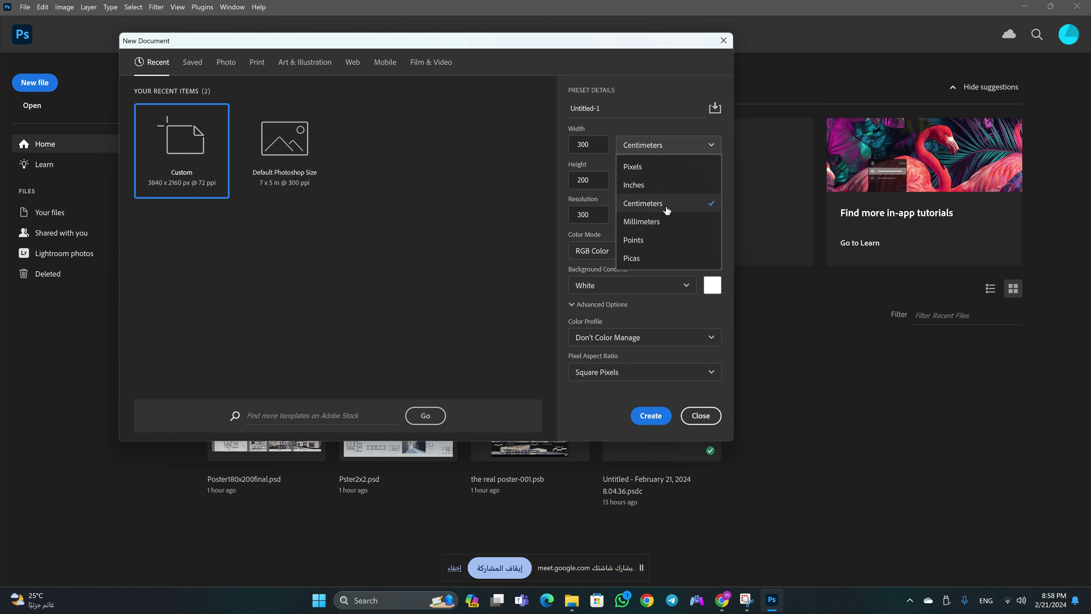
left_click(524, 328)
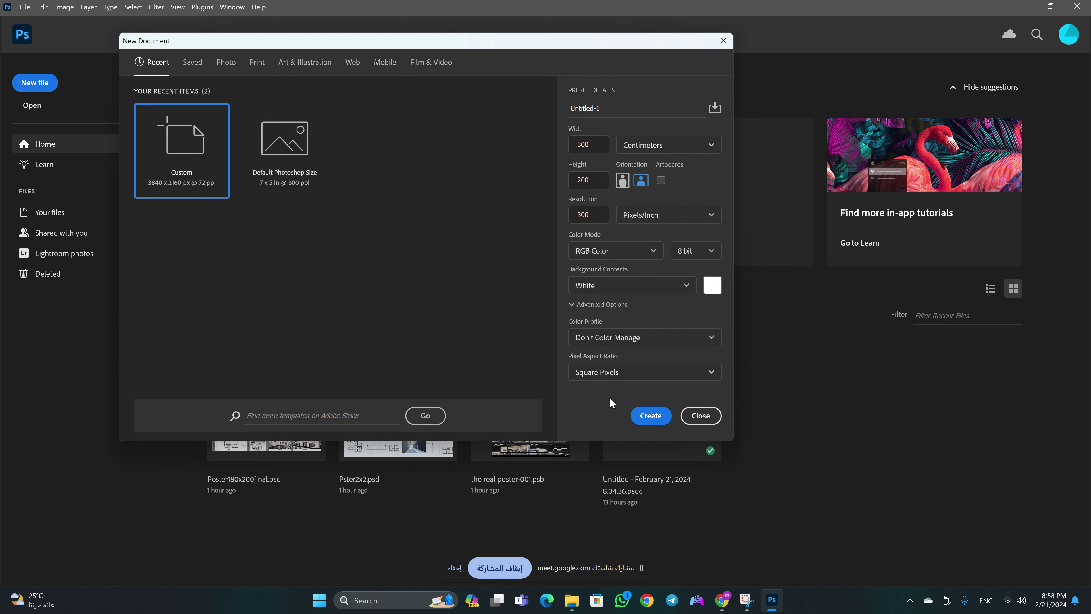
left_click(640, 416)
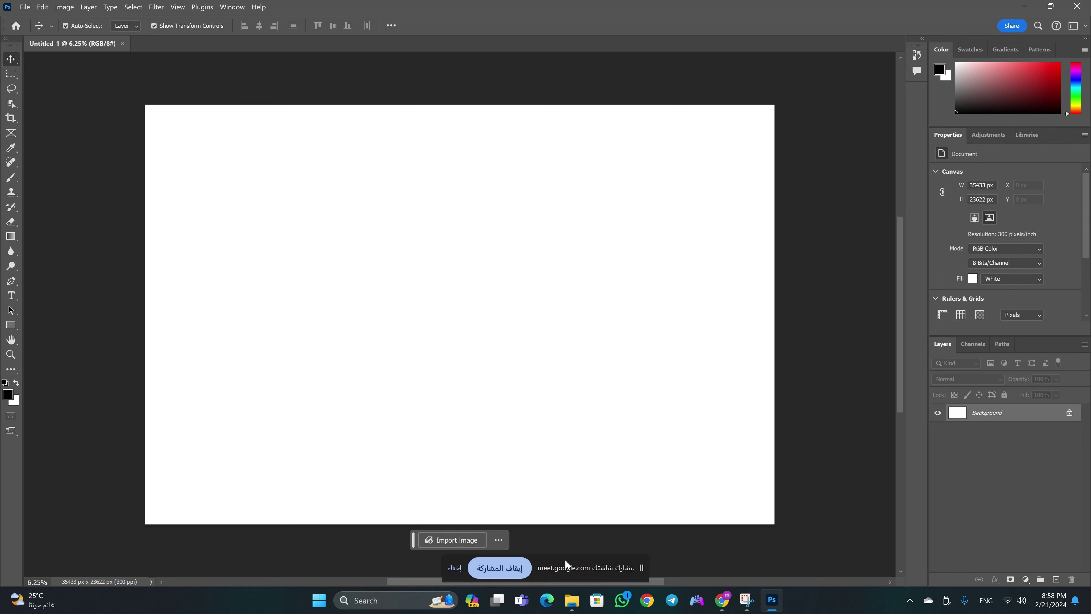
Drag the sketch photo from the external drive's C folder onto the Photoshop canvas
left_click(572, 600)
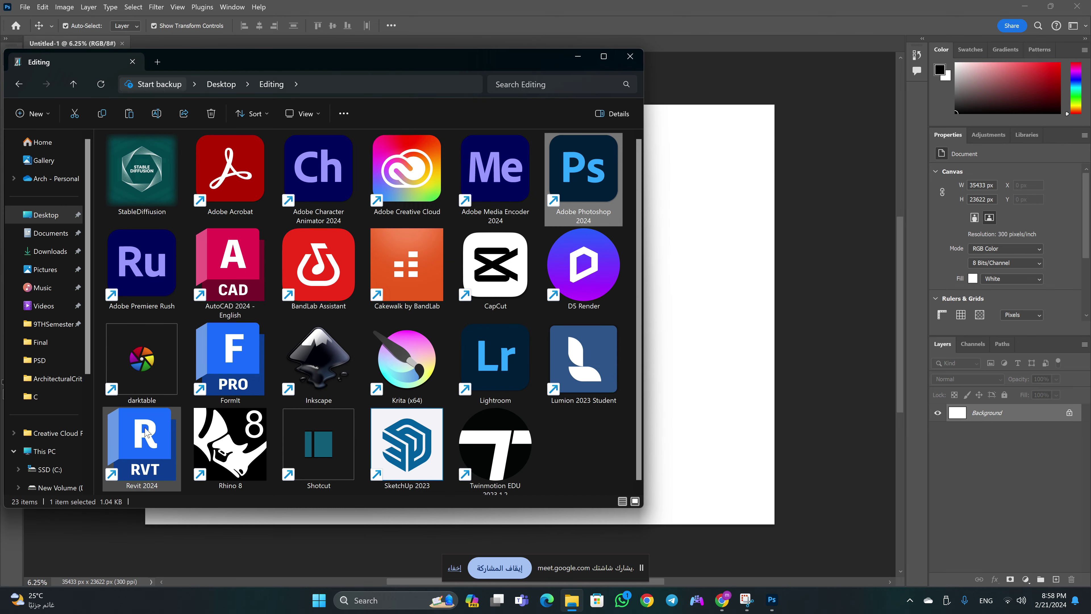
left_click(30, 396)
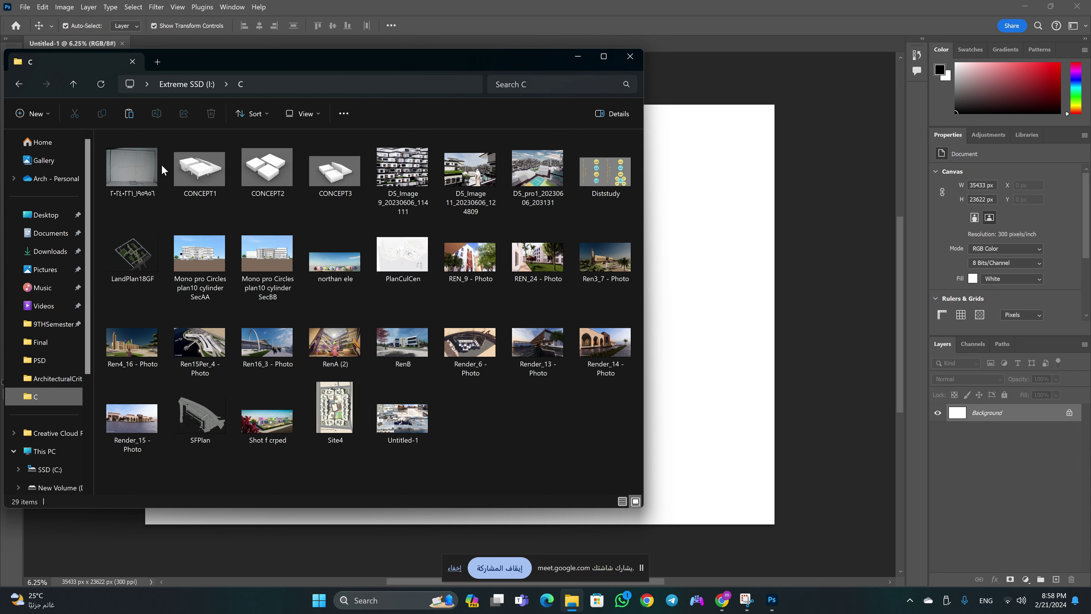
left_click_drag(132, 168, 652, 217)
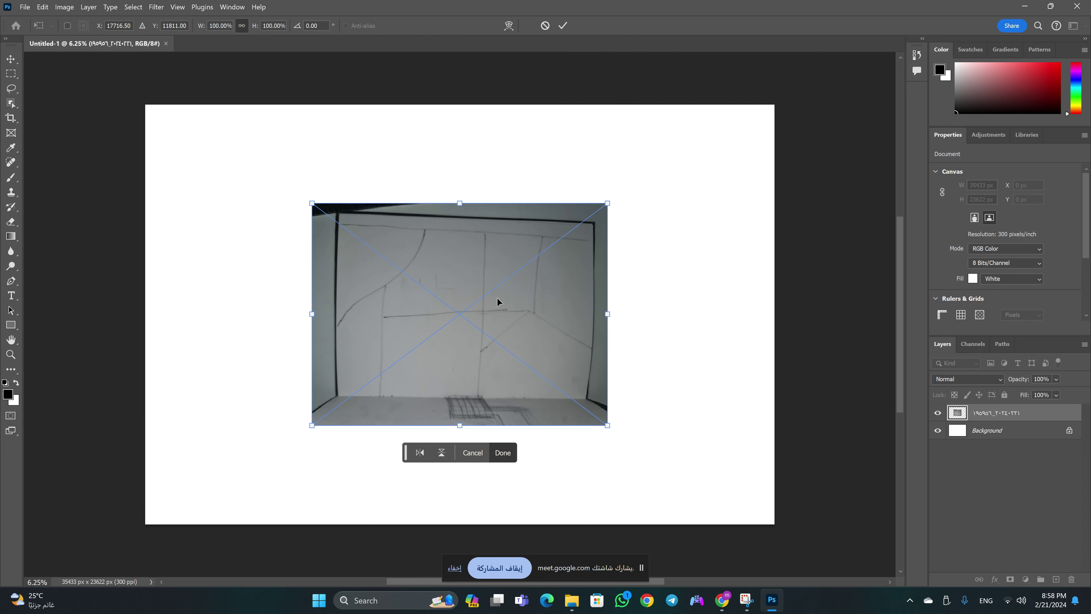
Scale the placed sketch to about 198% and position it over the canvas
left_click_drag(506, 322, 350, 230)
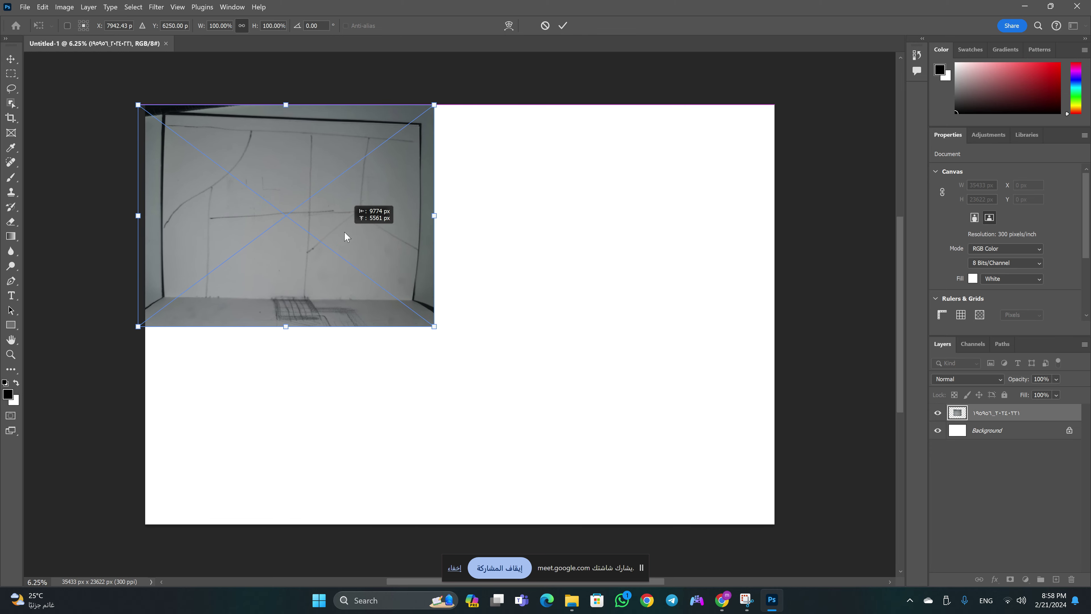
left_click_drag(442, 326, 809, 523)
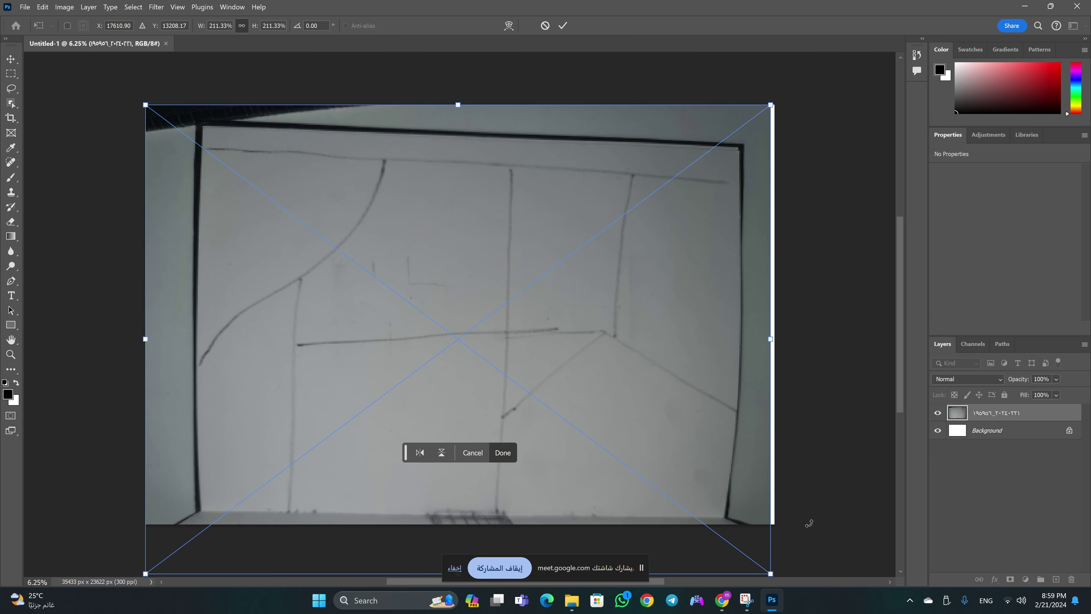
left_click_drag(770, 105, 795, 86)
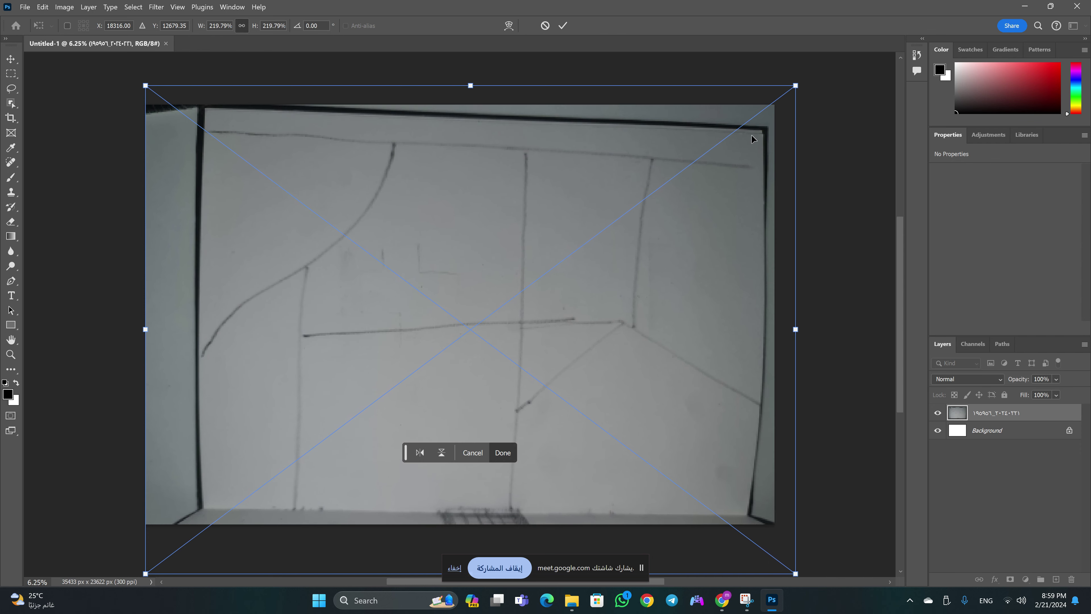
left_click_drag(145, 85, 113, 61)
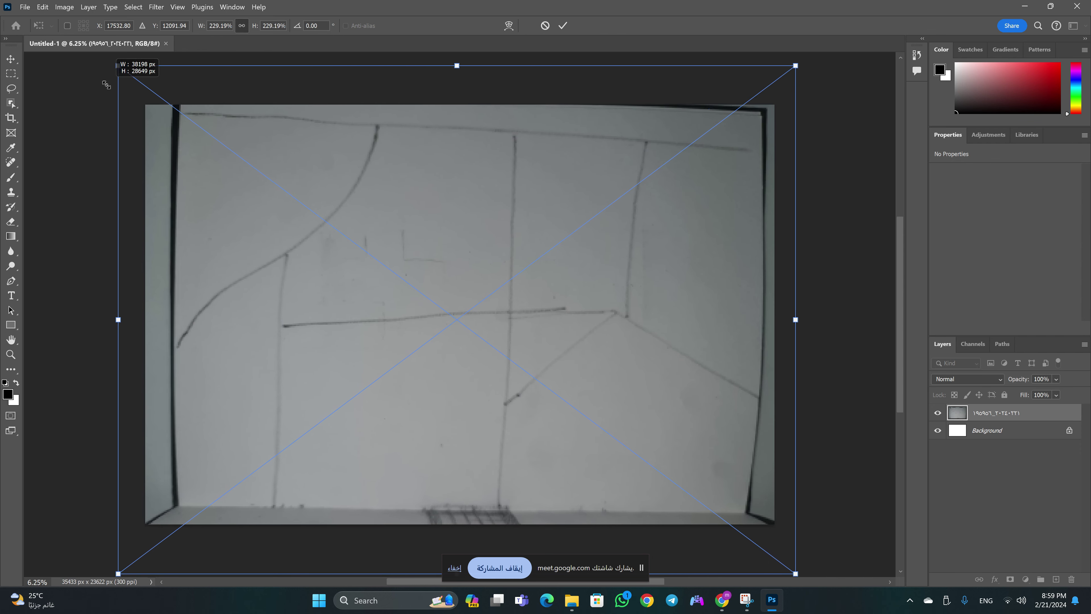
left_click_drag(198, 146, 247, 175)
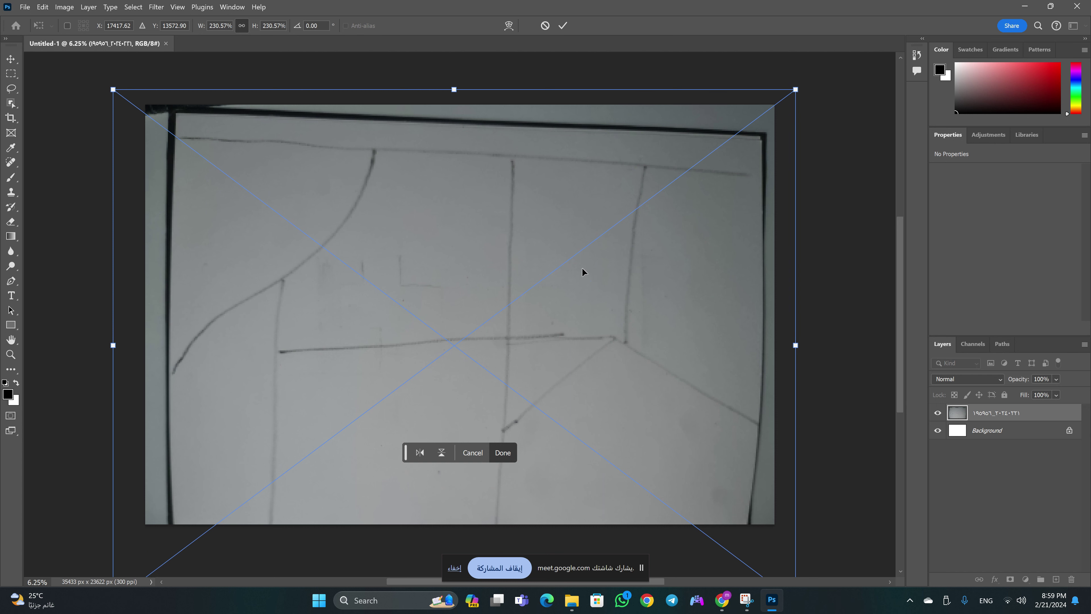
left_click_drag(534, 338, 583, 303)
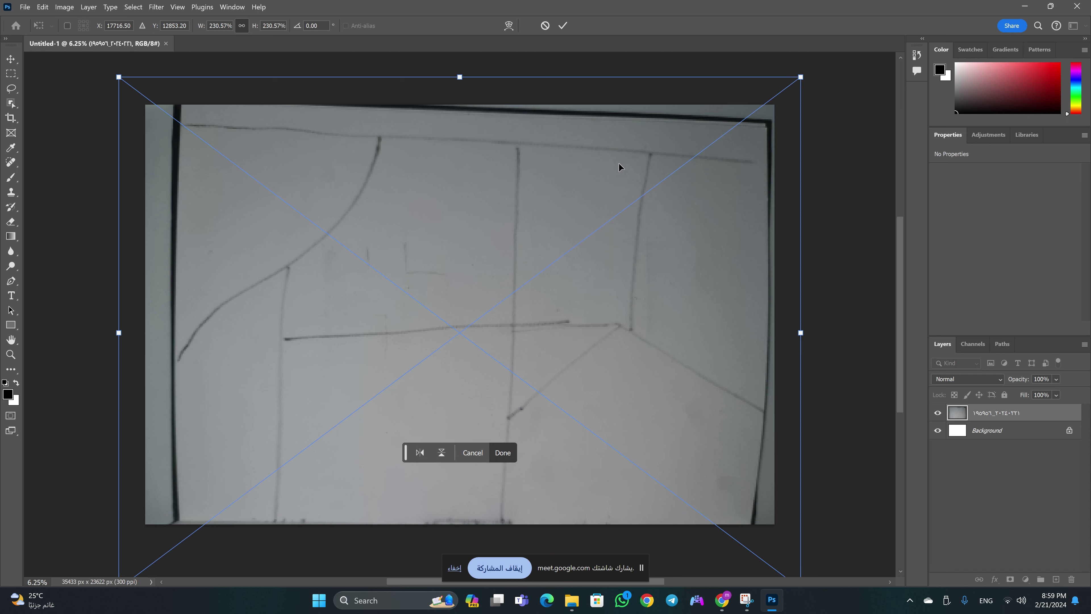
left_click_drag(801, 77, 705, 150)
mouse_move(589, 338)
left_mouse_down()
mouse_move(649, 301)
mouse_move(636, 303)
left_mouse_up()
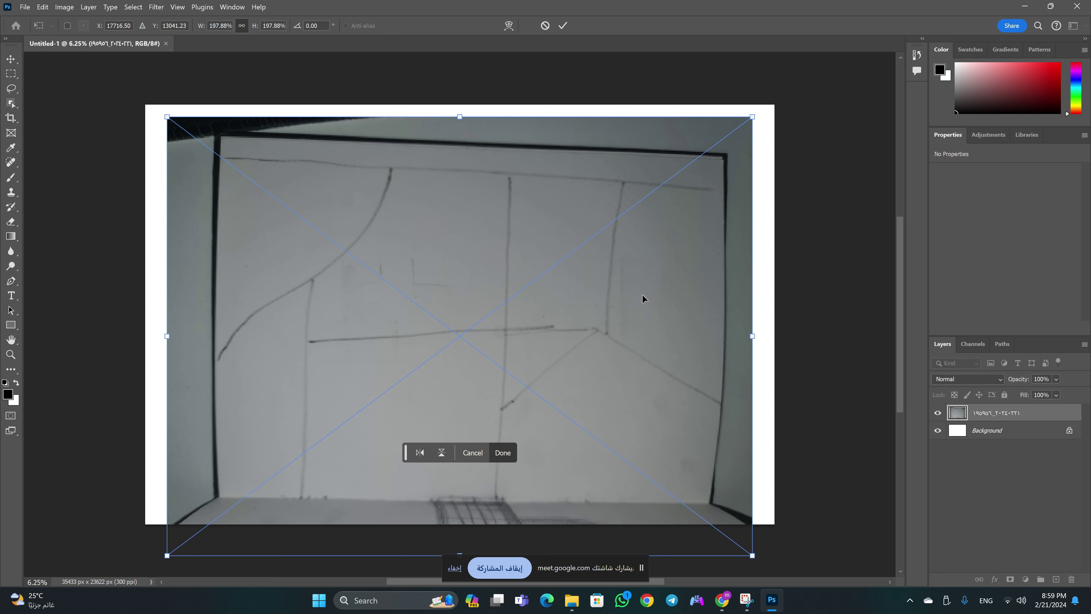
Move the sketch up, rotate it −2.2° and stretch it to 253.59% to cover the canvas
key("Return")
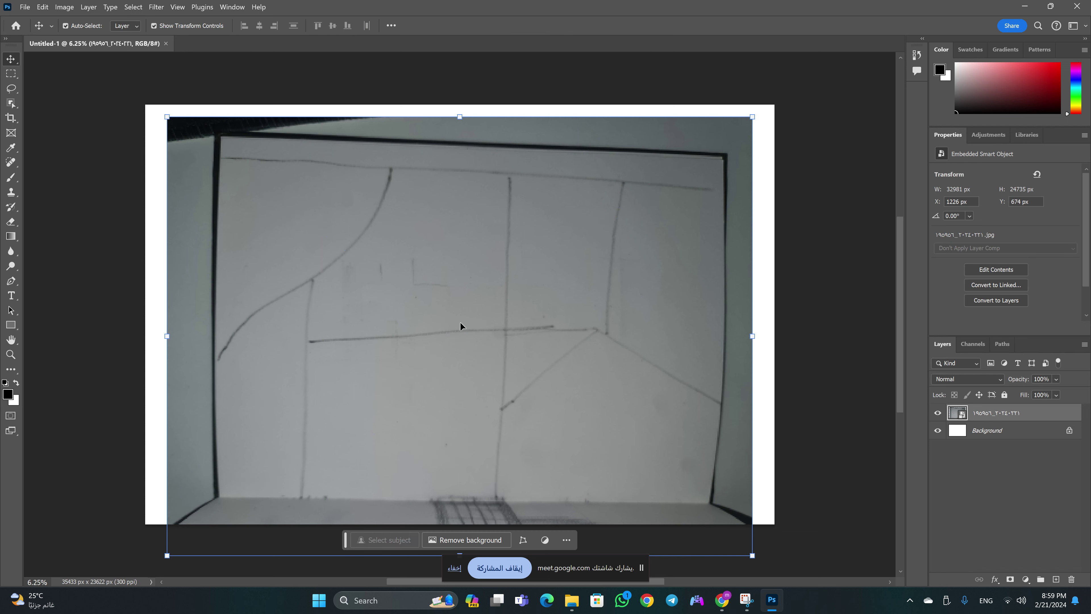
left_click_drag(626, 377, 626, 360)
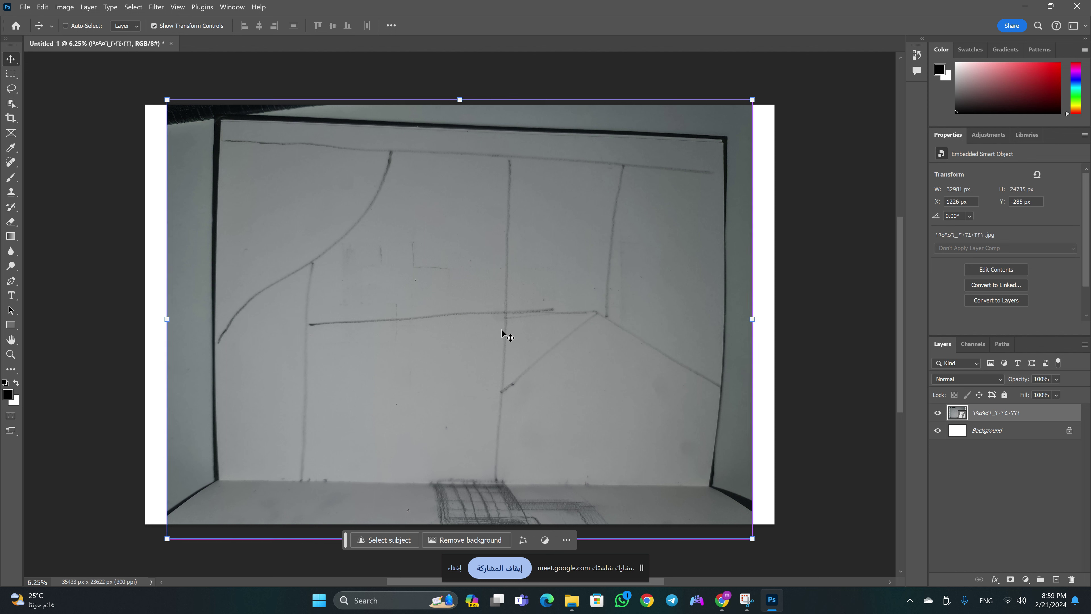
key("ctrl+t")
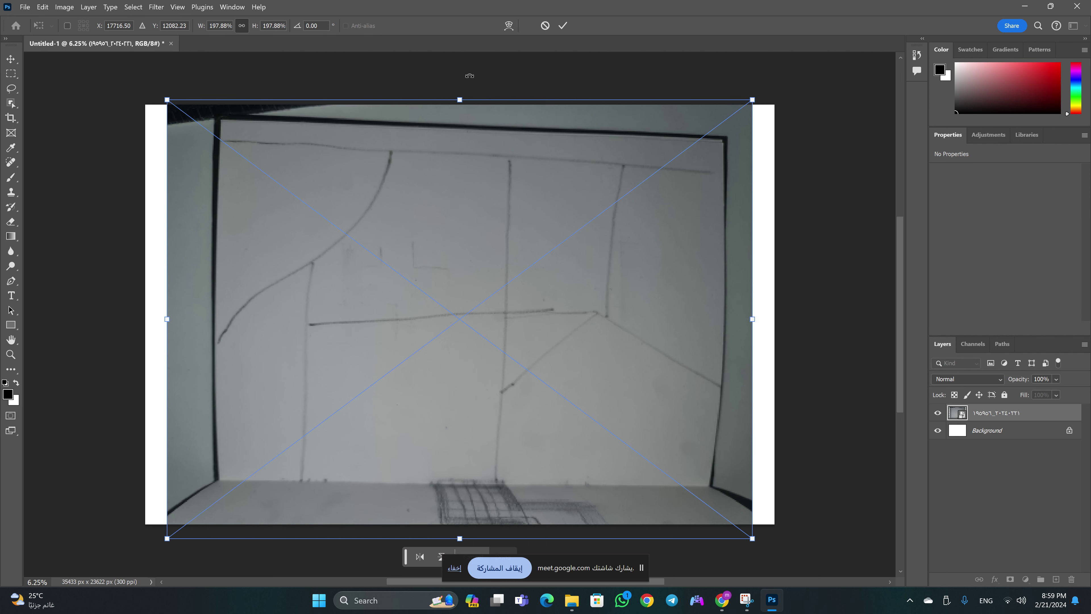
left_click_drag(468, 77, 450, 76)
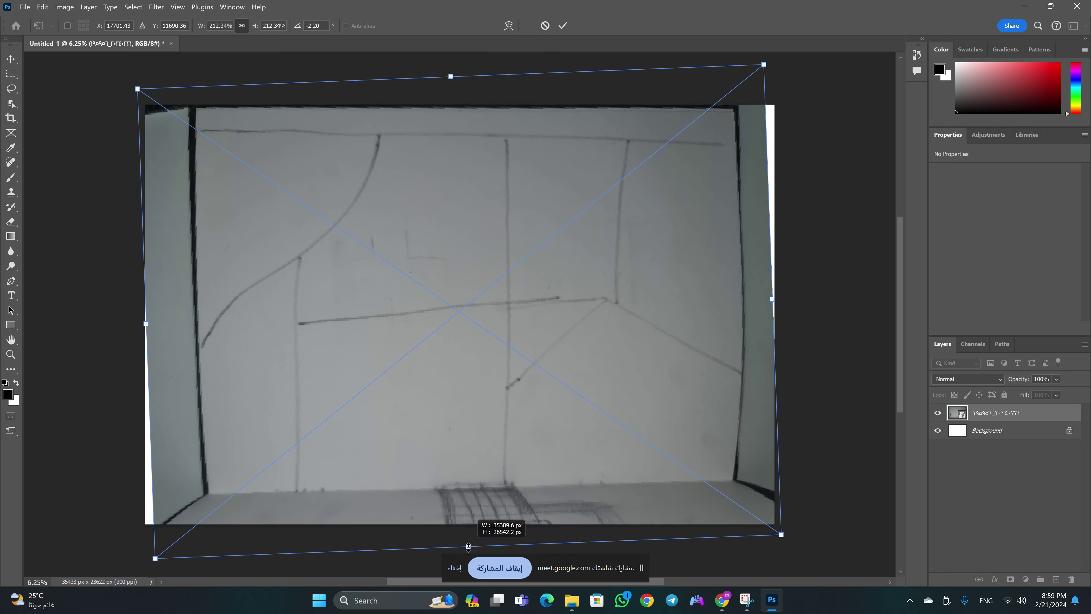
left_click_drag(468, 539, 469, 578)
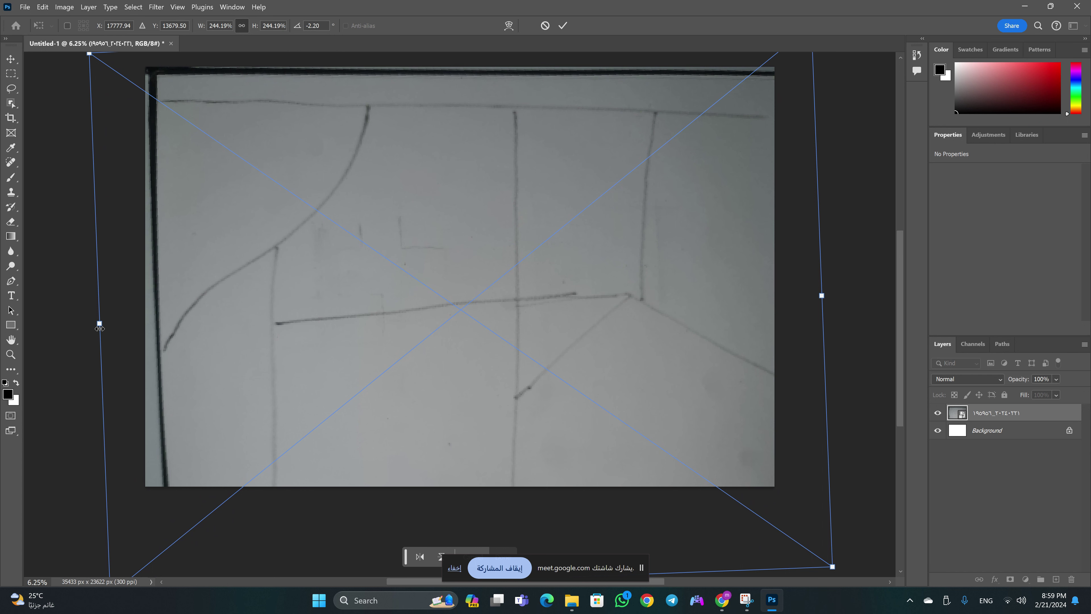
left_click_drag(100, 325, 74, 333)
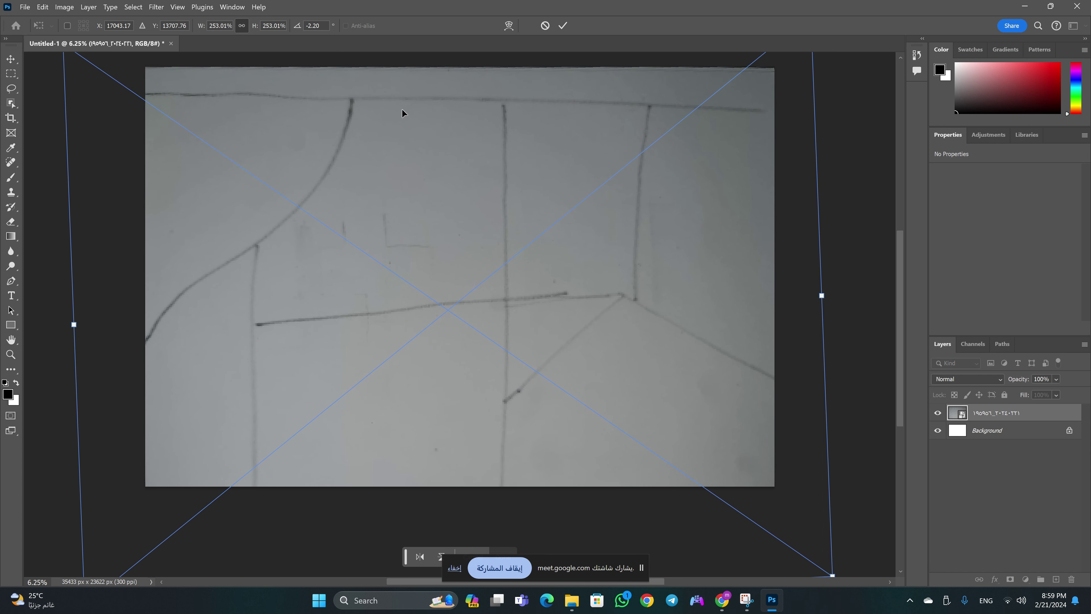
left_click_drag(821, 295, 823, 295)
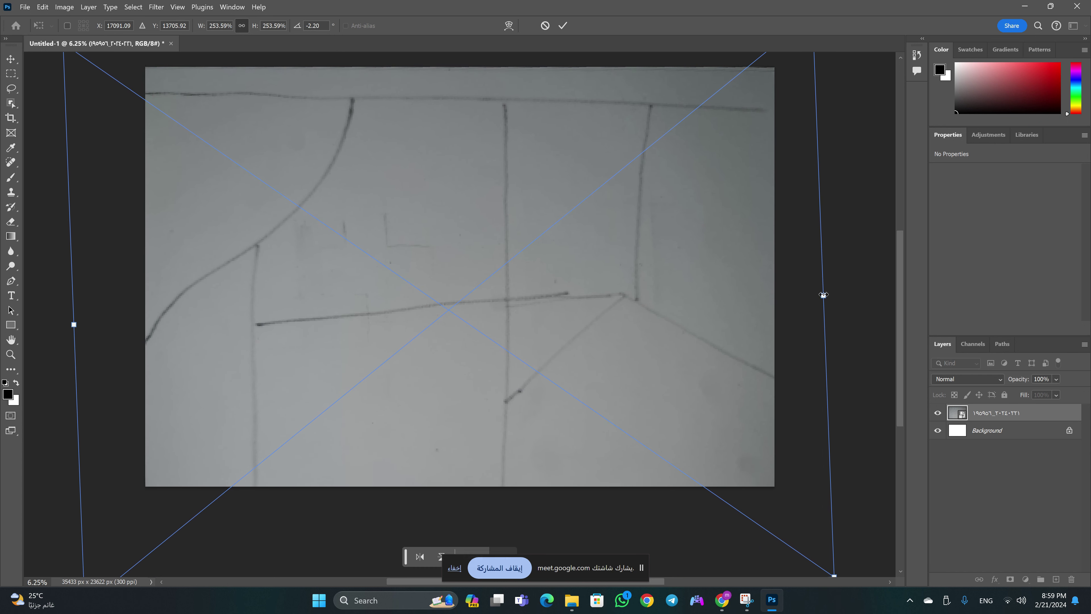
key("Return")
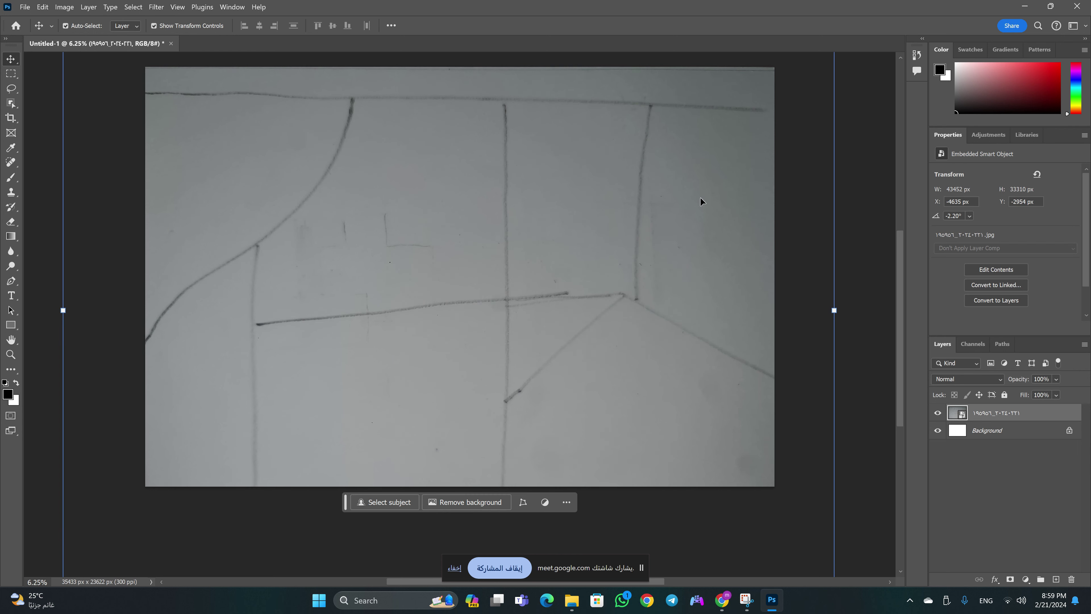
scroll(692, 262, "up", 2)
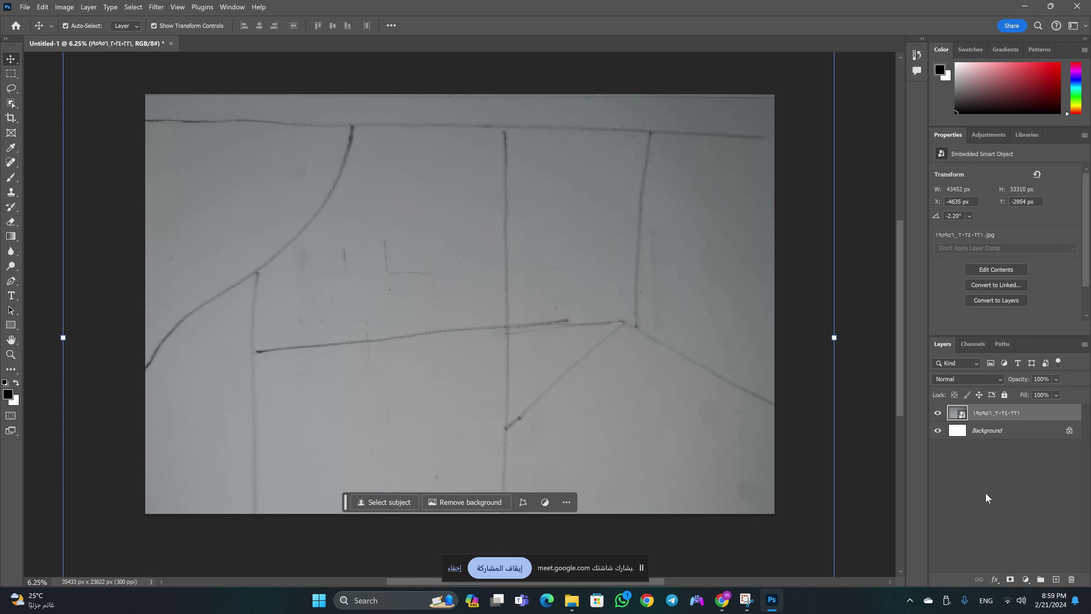
Add empty Layer 1 and show rulers measured in centimetres
left_click(1056, 578)
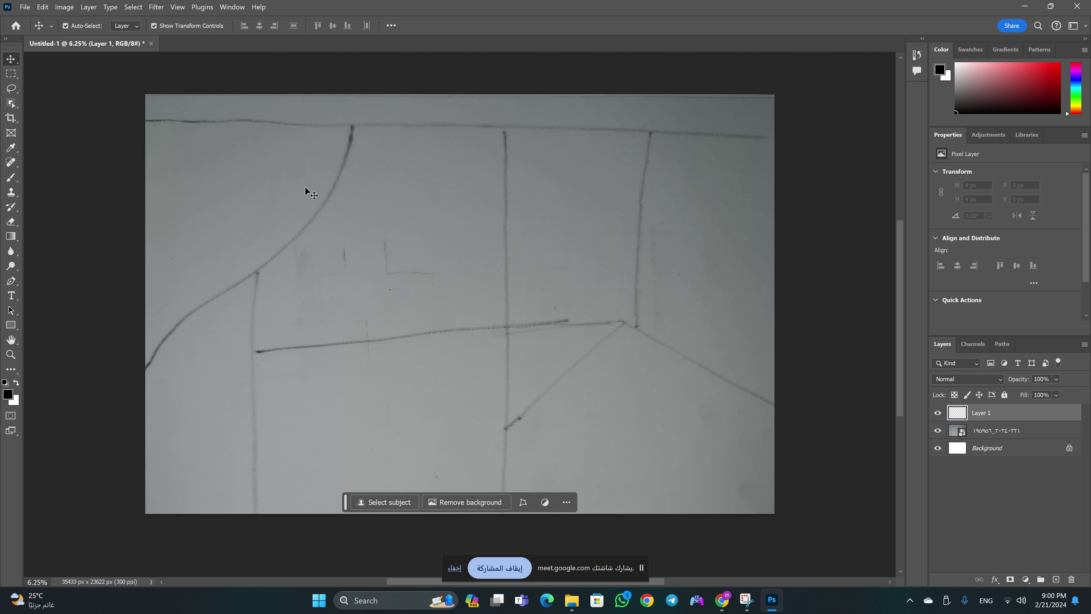
key("ctrl+r")
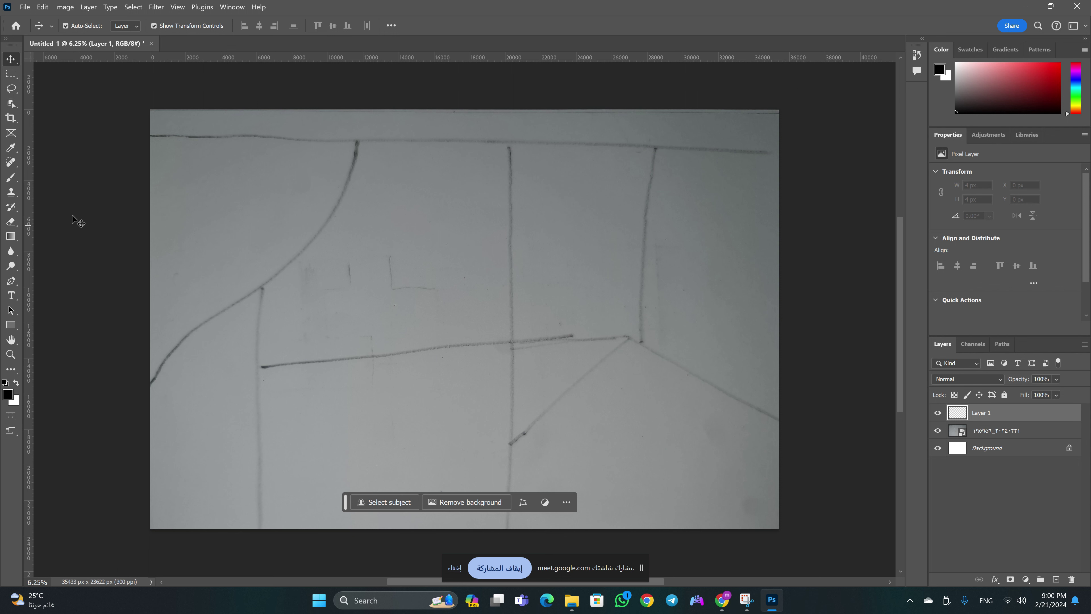
right_click(783, 60)
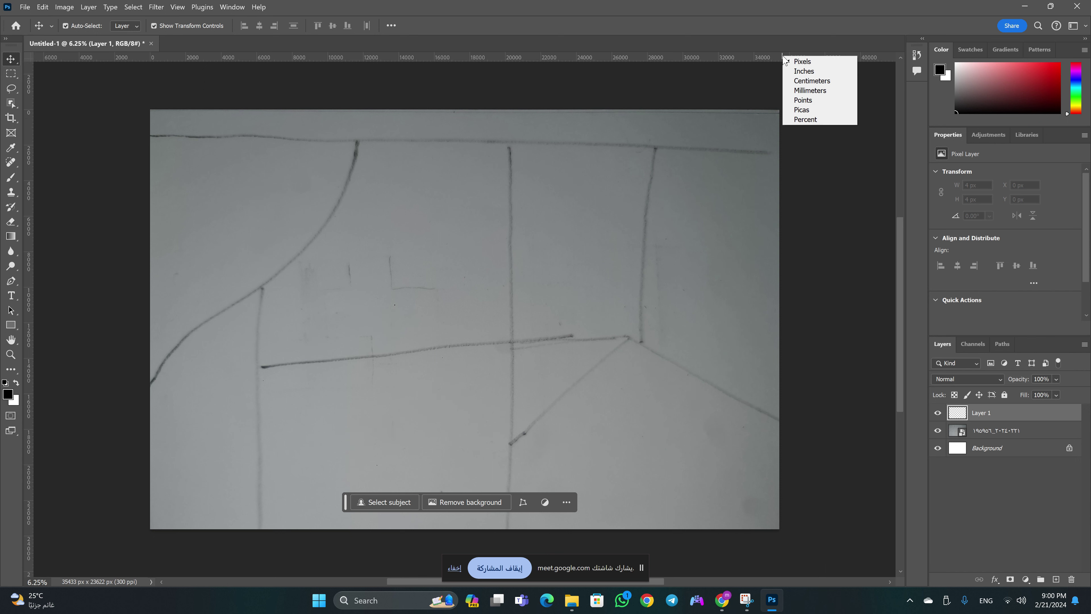
left_click(809, 81)
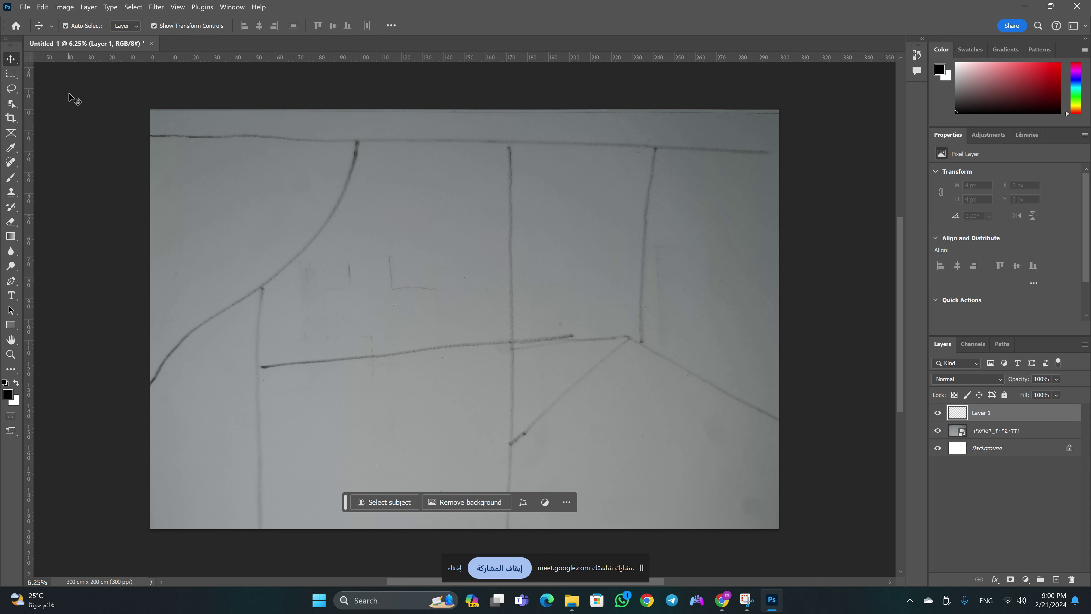
Move the sketch photo, then undo and redo it to X −39.24 cm, Y −25.01 cm
left_click(9, 57)
mouse_move(385, 296)
left_mouse_down()
mouse_move(372, 323)
mouse_move(385, 291)
mouse_move(445, 300)
left_mouse_up()
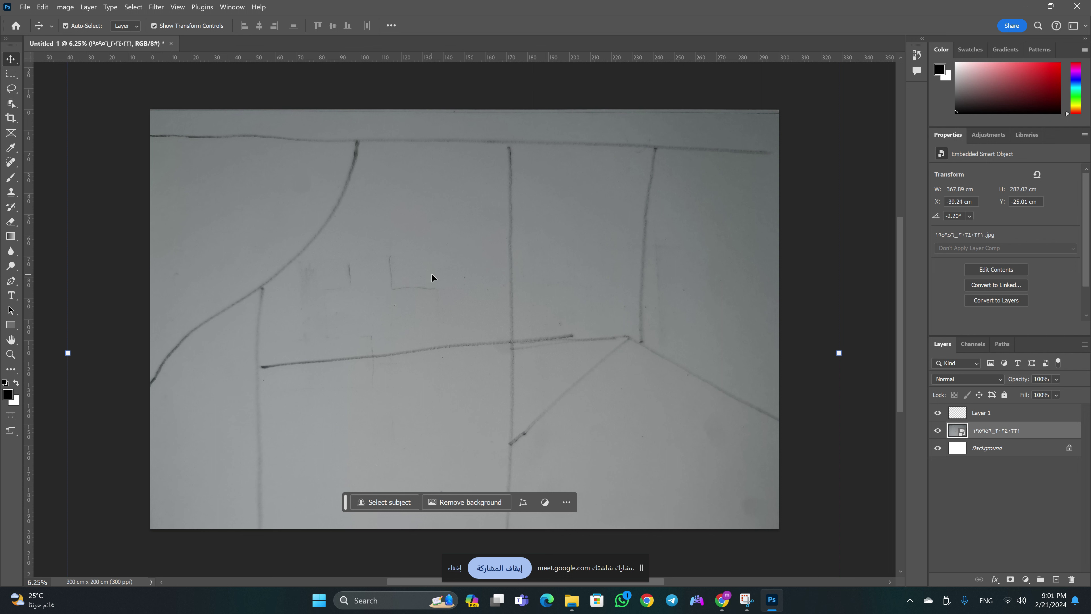
key("ctrl+z")
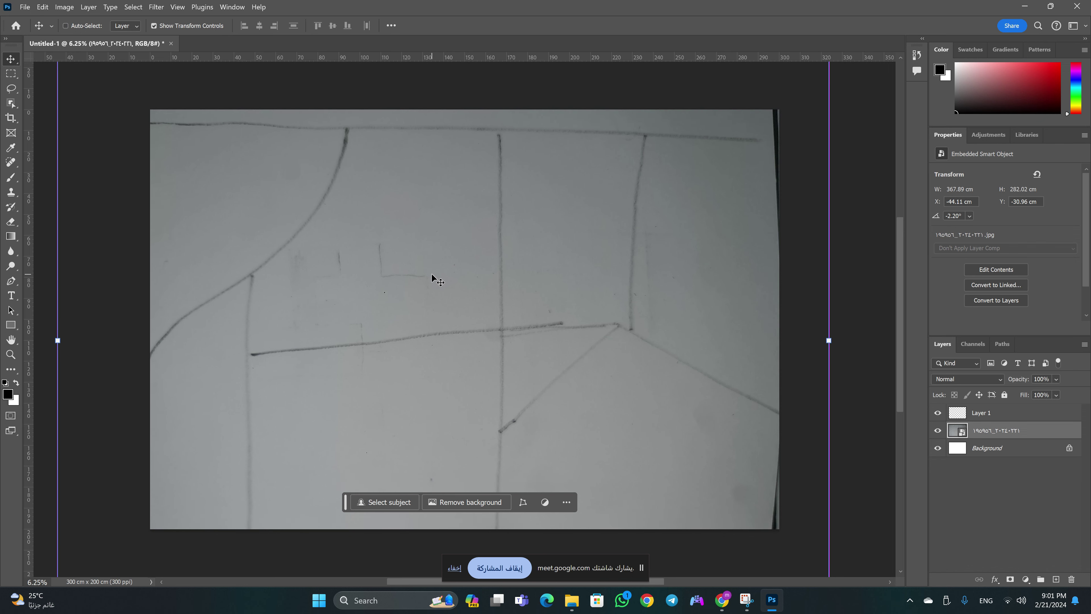
key("ctrl+shift+z")
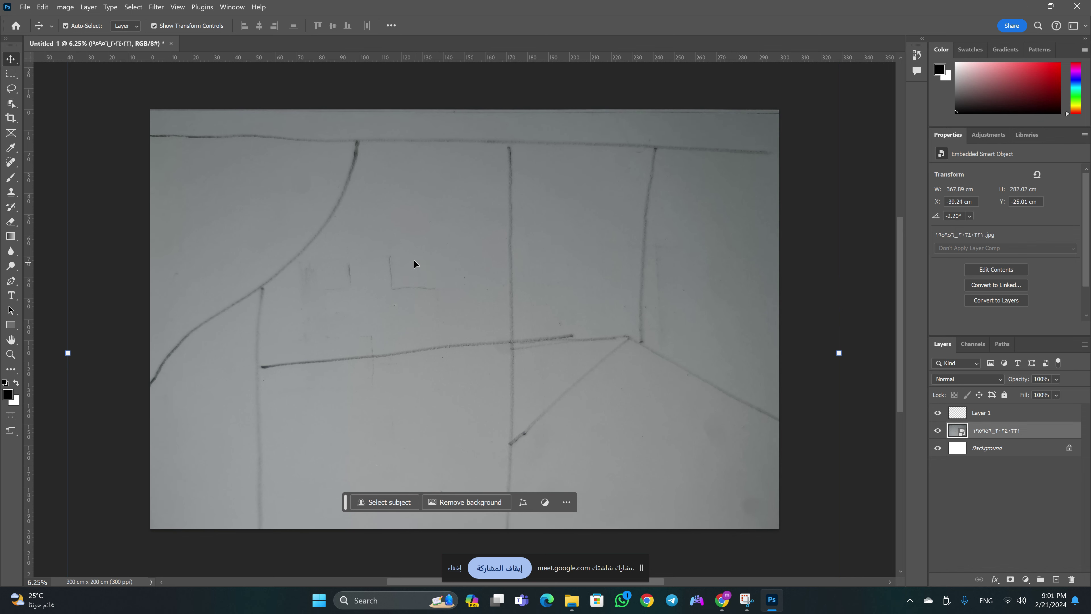
left_click(11, 74)
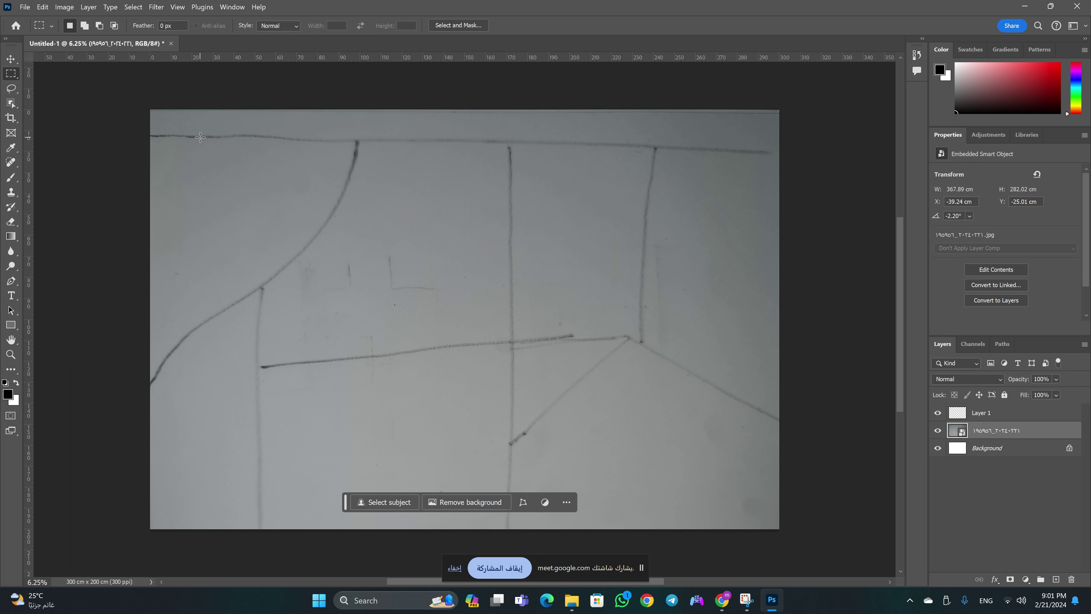
right_click(12, 75)
left_click_drag(258, 186, 573, 427)
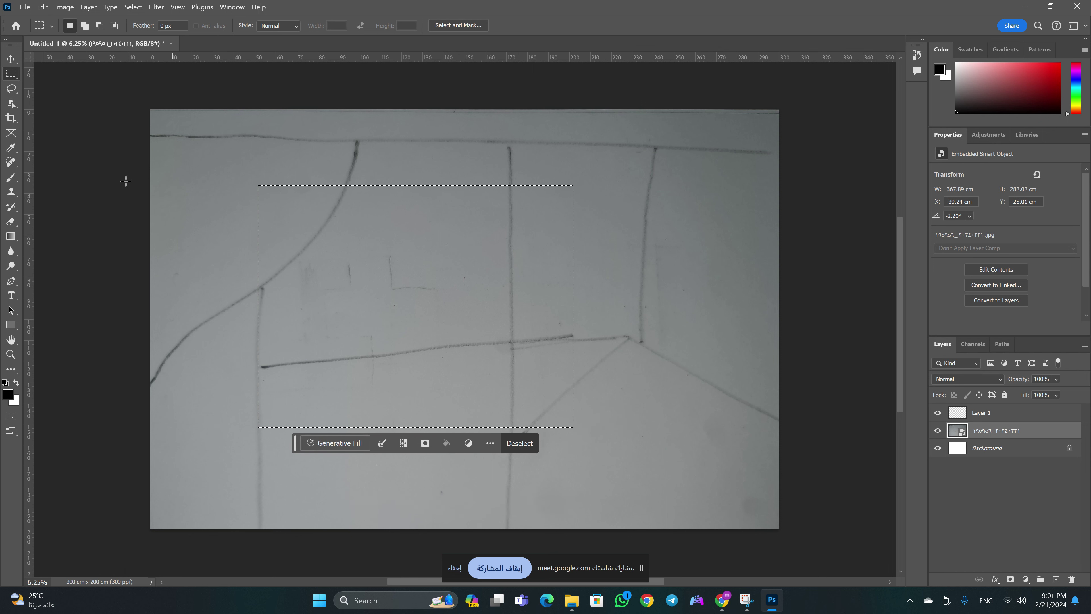
right_click(11, 74)
left_click(48, 84)
left_click_drag(222, 186, 431, 420)
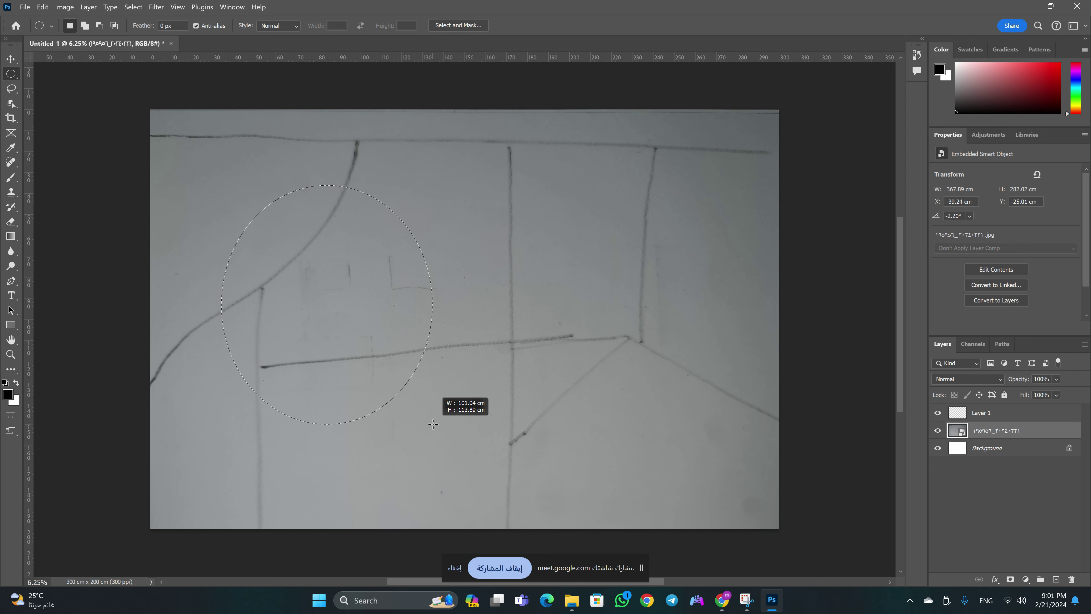
mouse_move(432, 420)
left_mouse_down()
mouse_move(528, 455)
mouse_move(321, 327)
mouse_move(540, 458)
mouse_move(413, 399)
mouse_move(502, 466)
left_mouse_up()
right_click(12, 78)
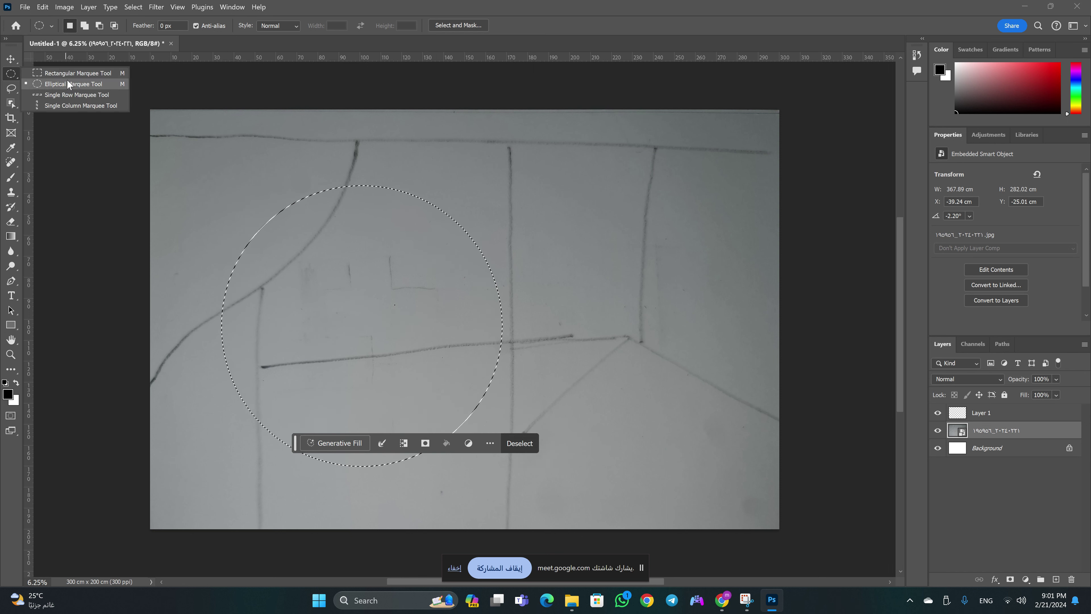
left_click(77, 73)
mouse_move(195, 153)
left_mouse_down()
mouse_move(704, 487)
mouse_move(655, 486)
left_mouse_up()
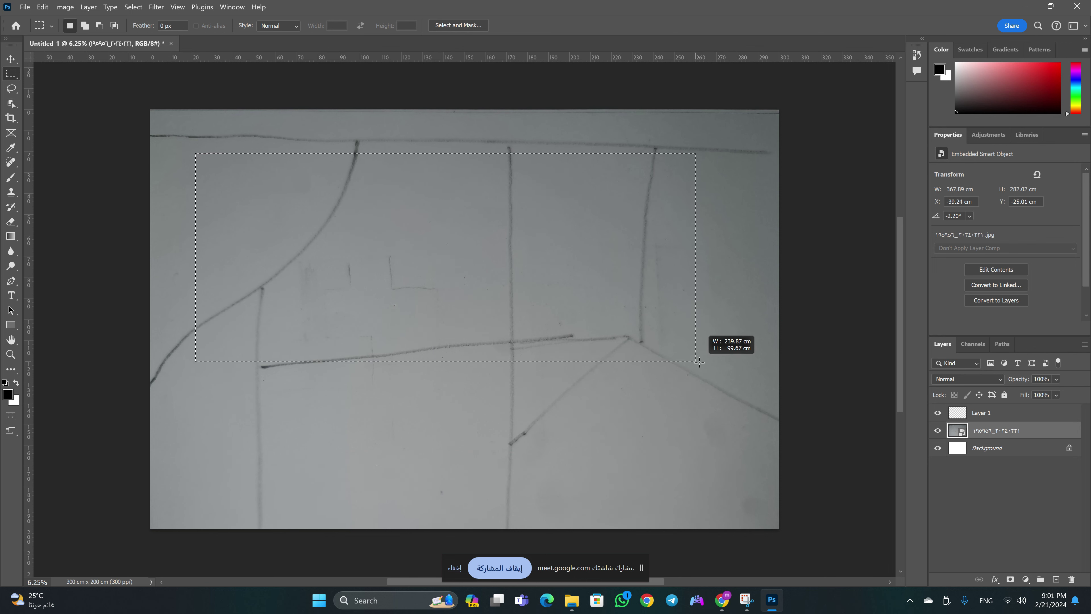
left_click_drag(655, 487, 734, 439)
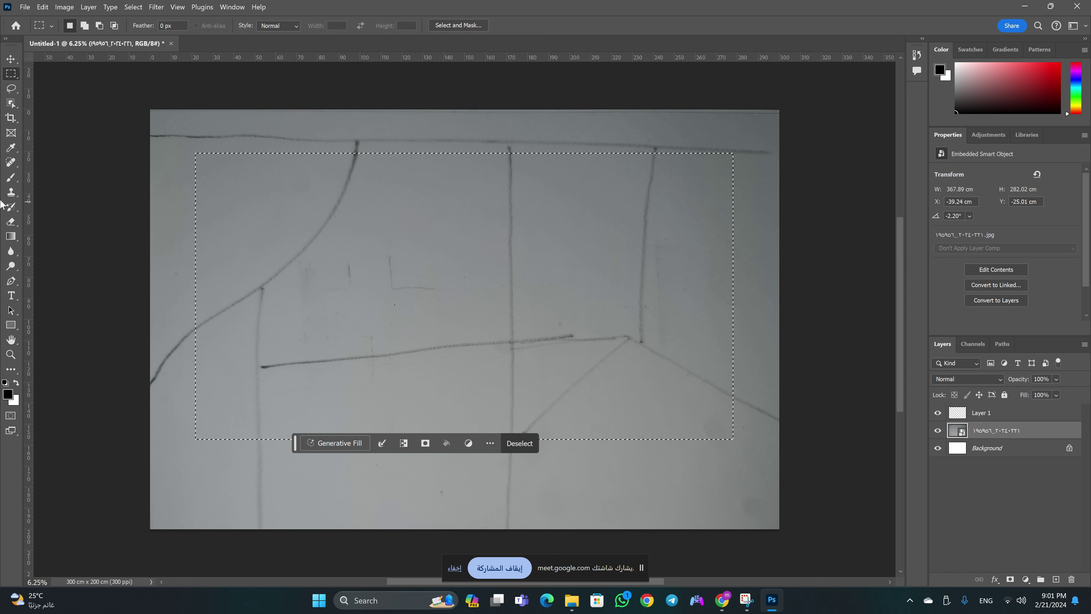
right_click(11, 73)
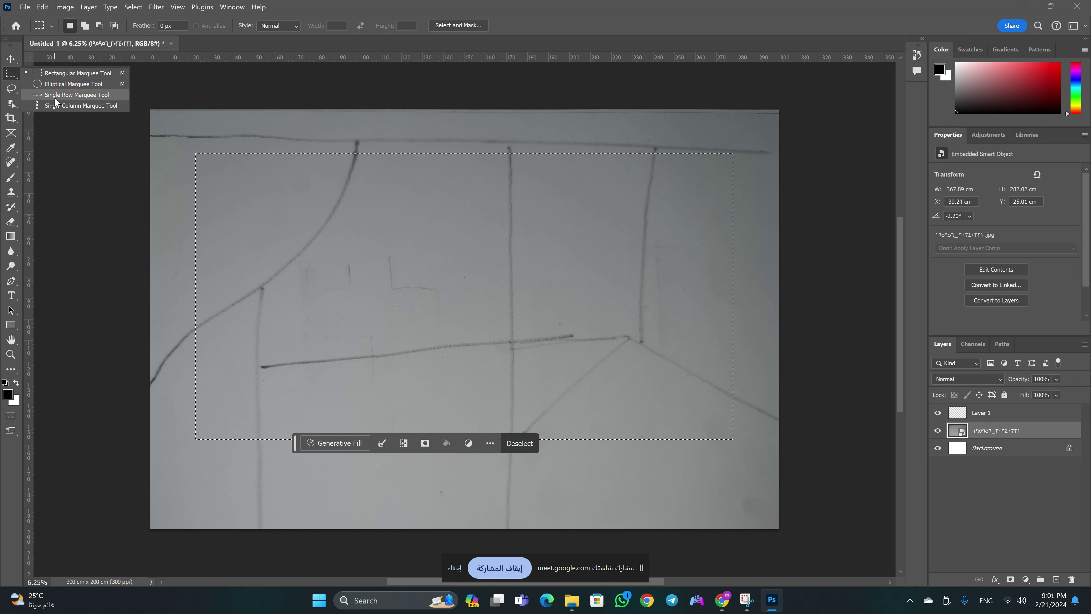
left_click(81, 92)
left_click_drag(269, 122, 511, 349)
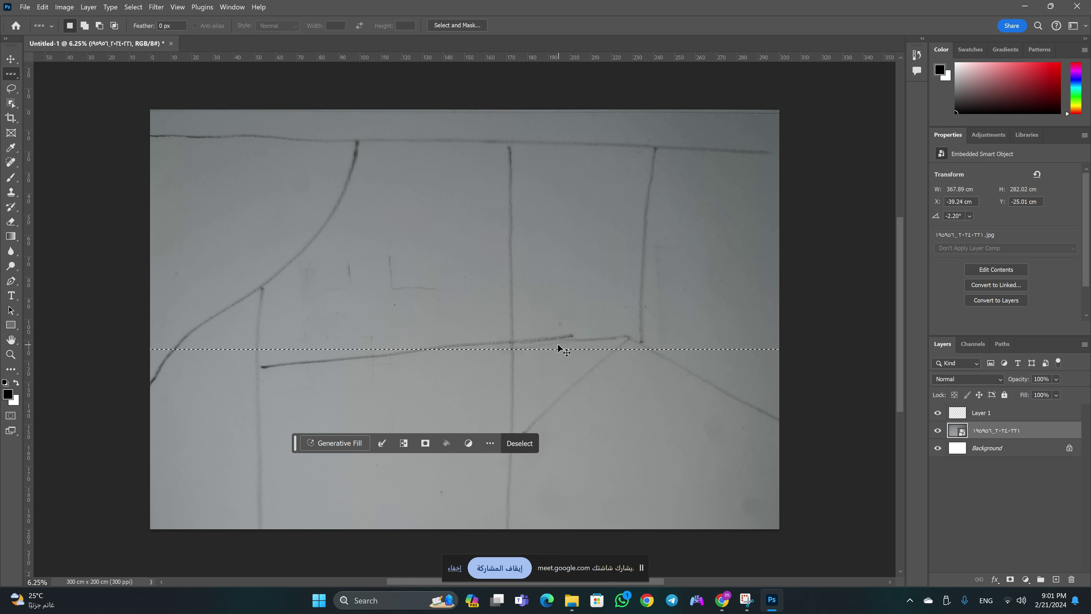
key("ctrl+z")
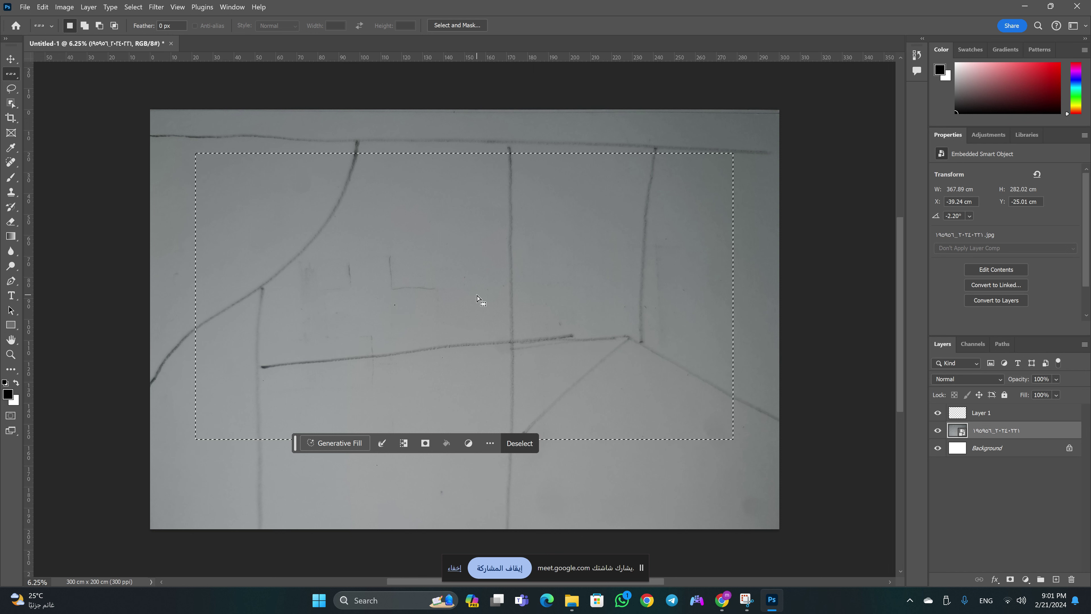
key("ctrl+d")
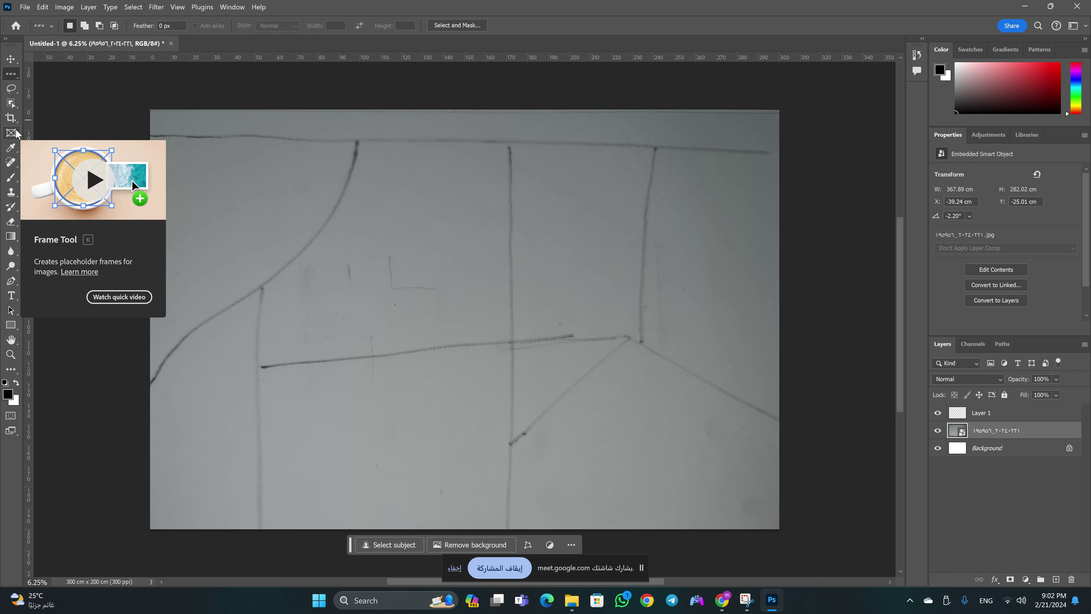
left_click_drag(455, 236, 477, 272)
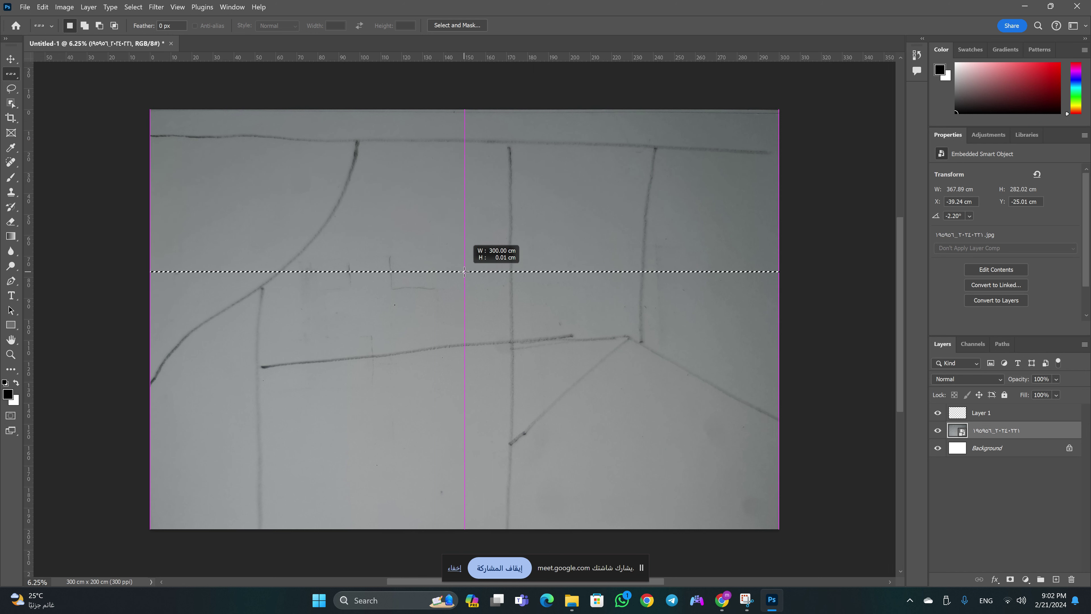
key("ctrl+d")
right_click(11, 74)
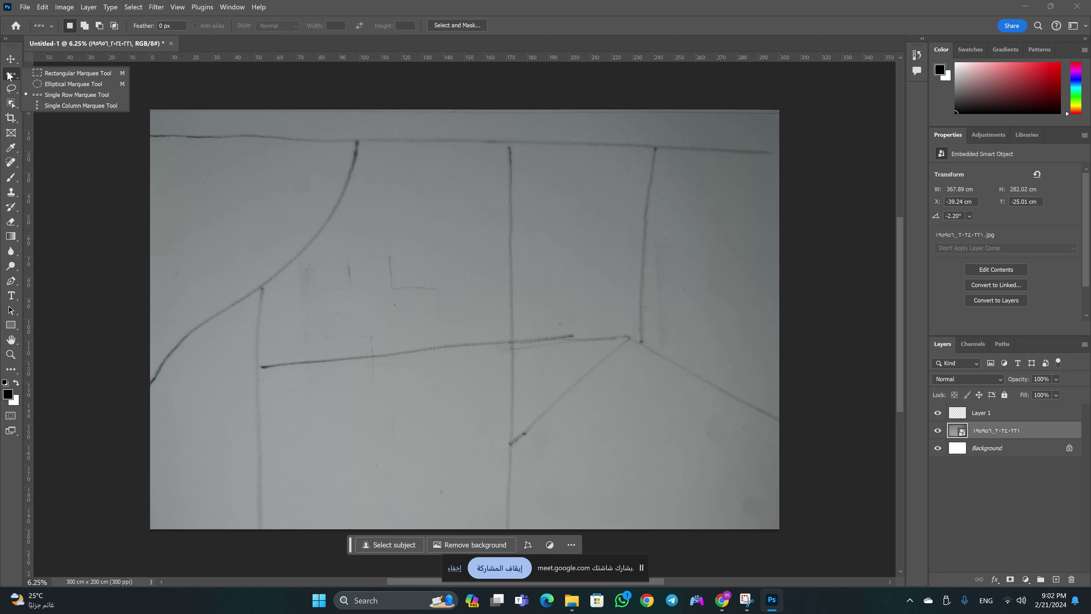
left_click(51, 72)
left_click_drag(257, 158, 511, 295)
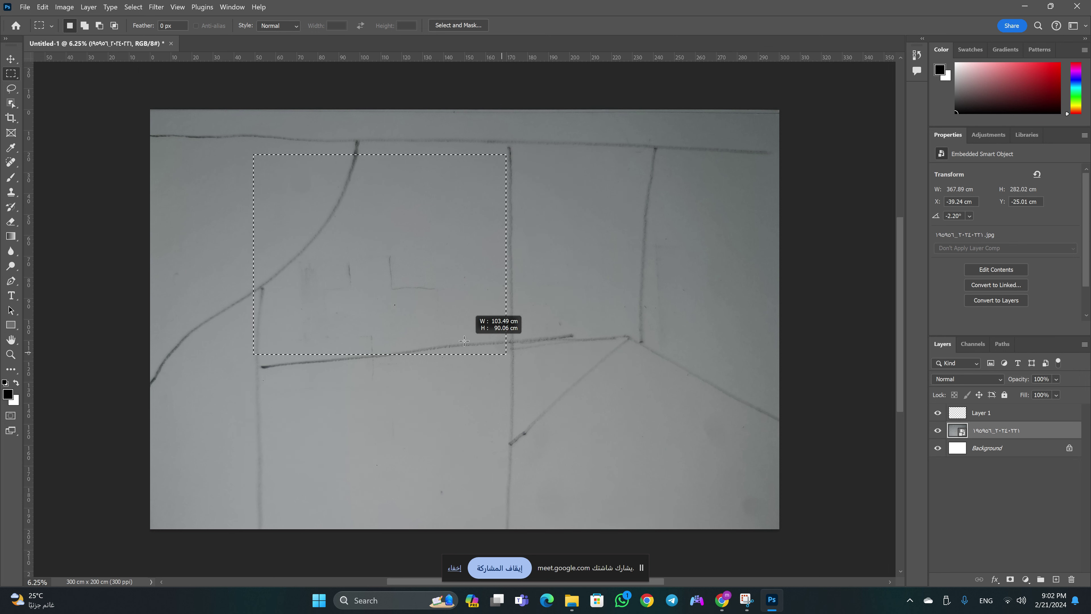
left_click_drag(510, 295, 461, 339)
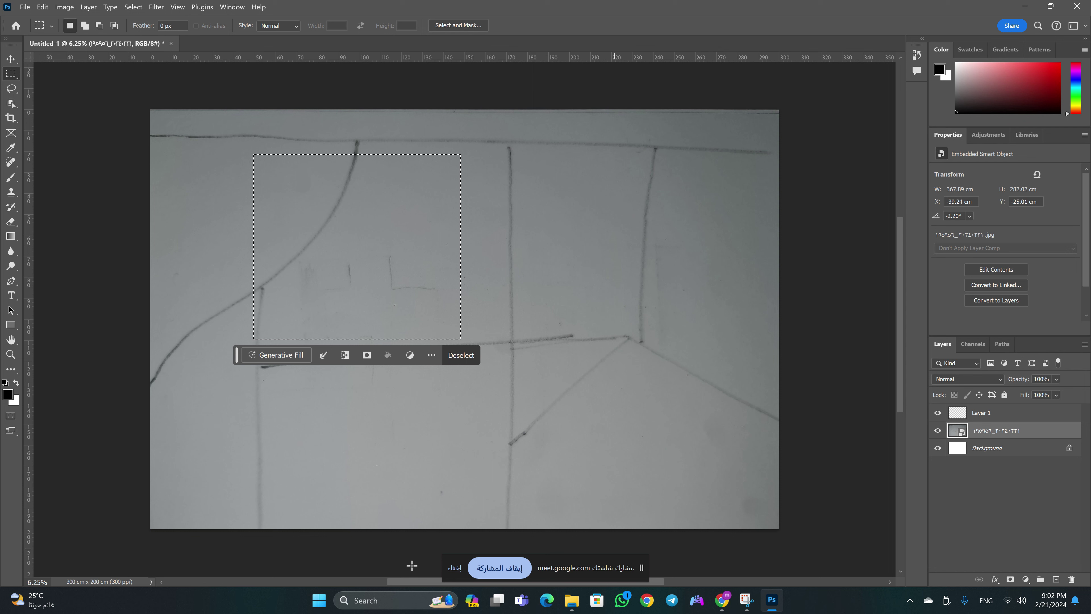
left_click(260, 239)
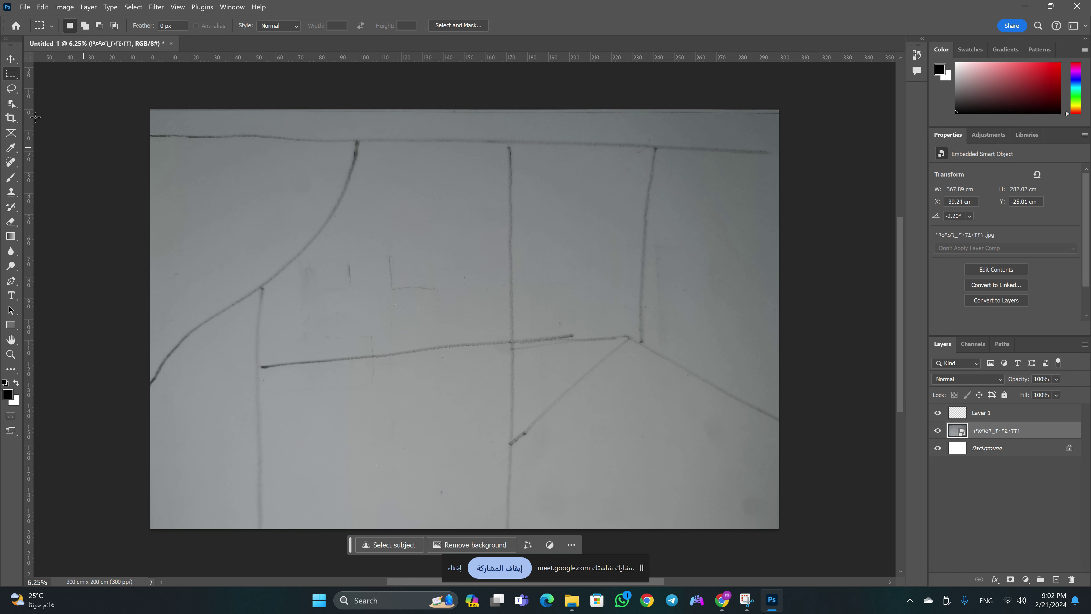
Sample several greys from the sketch photo with the Eyedropper
left_click(12, 150)
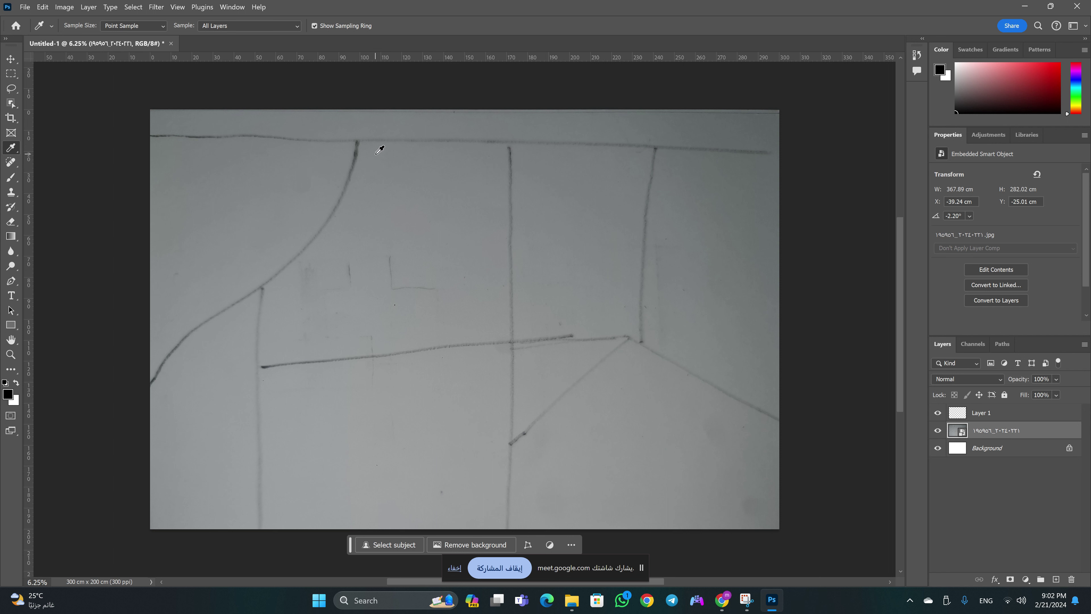
left_click(271, 172)
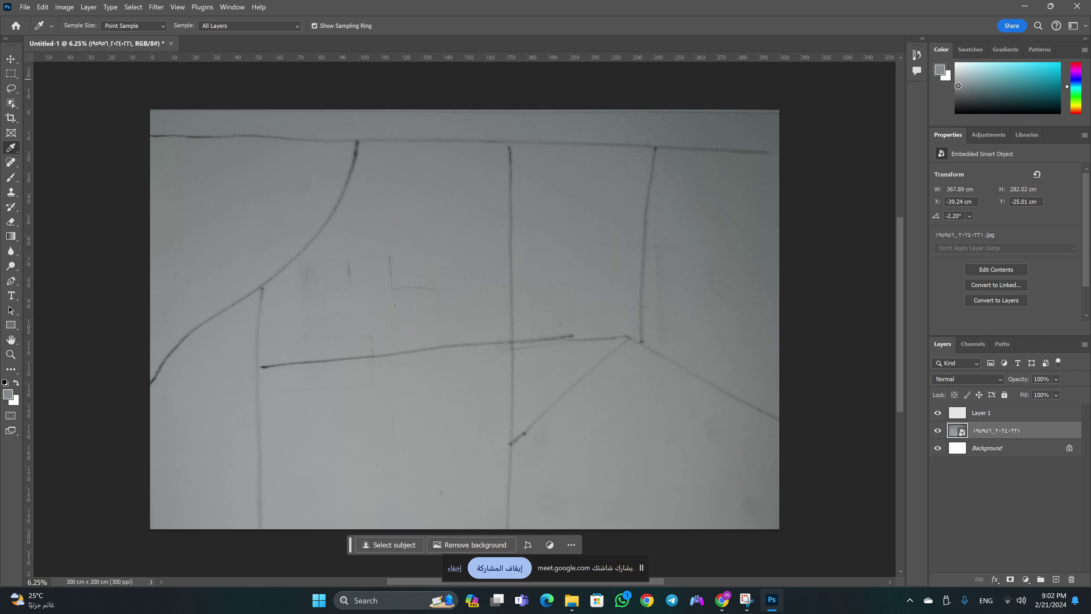
left_click(265, 201)
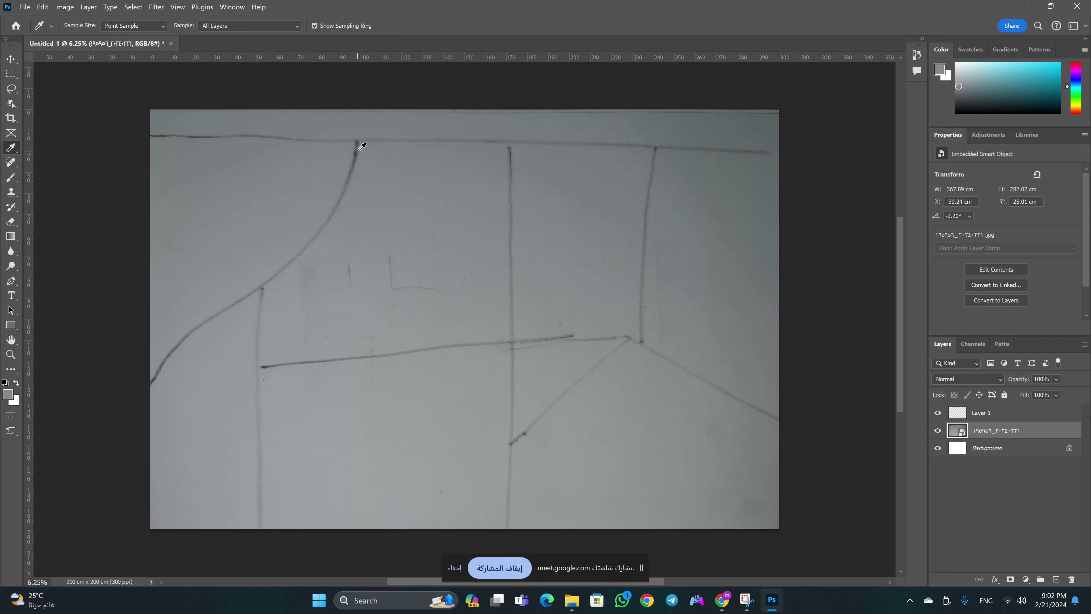
left_click(362, 147)
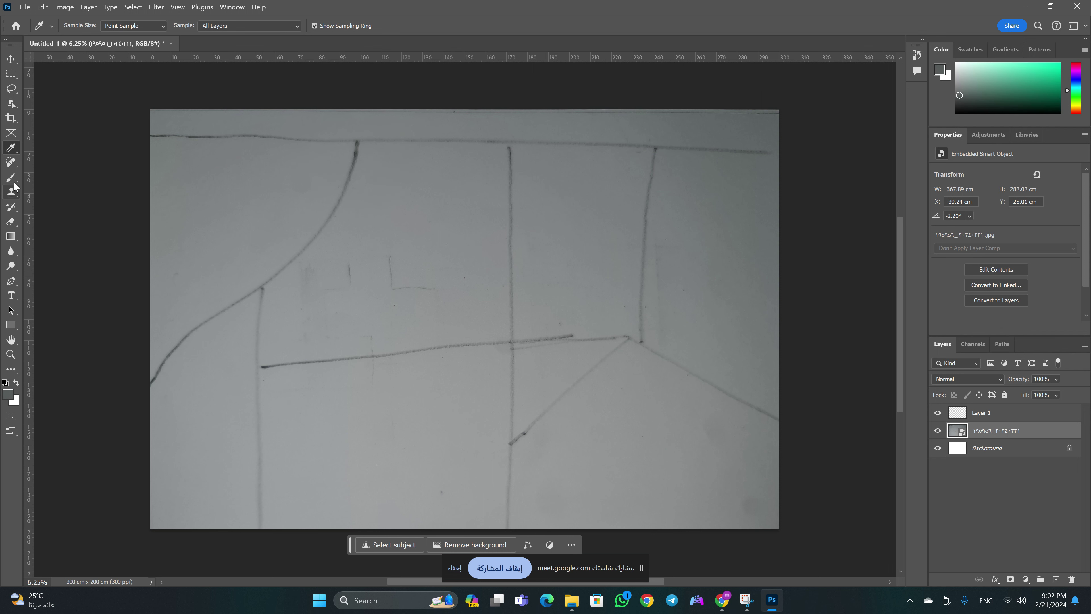
Try the Brush, then take the Eraser and enlarge it to about 2000 px
left_click(11, 163)
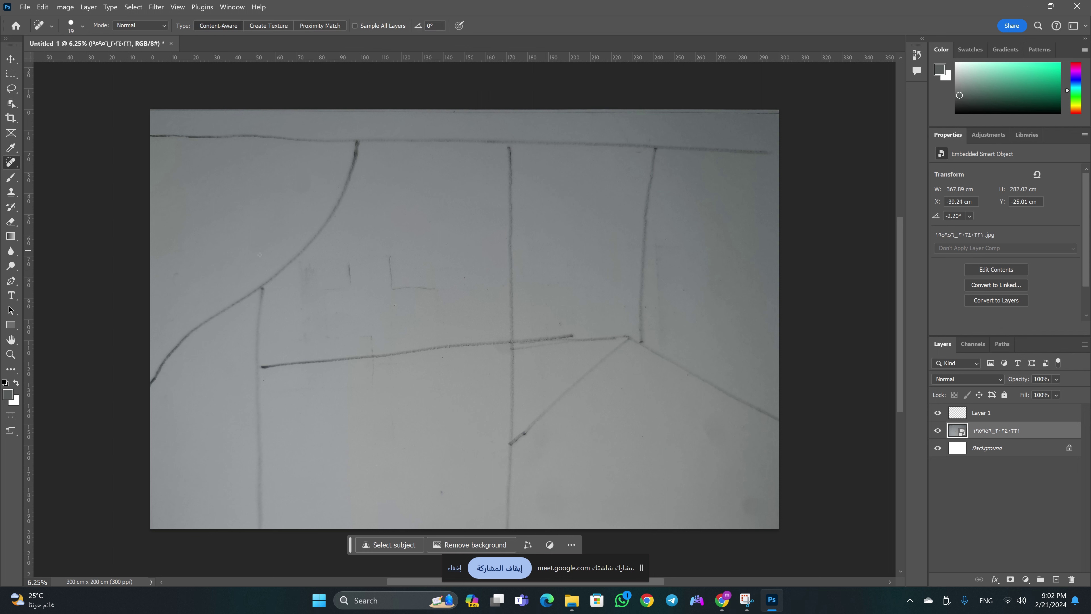
right_click(15, 164)
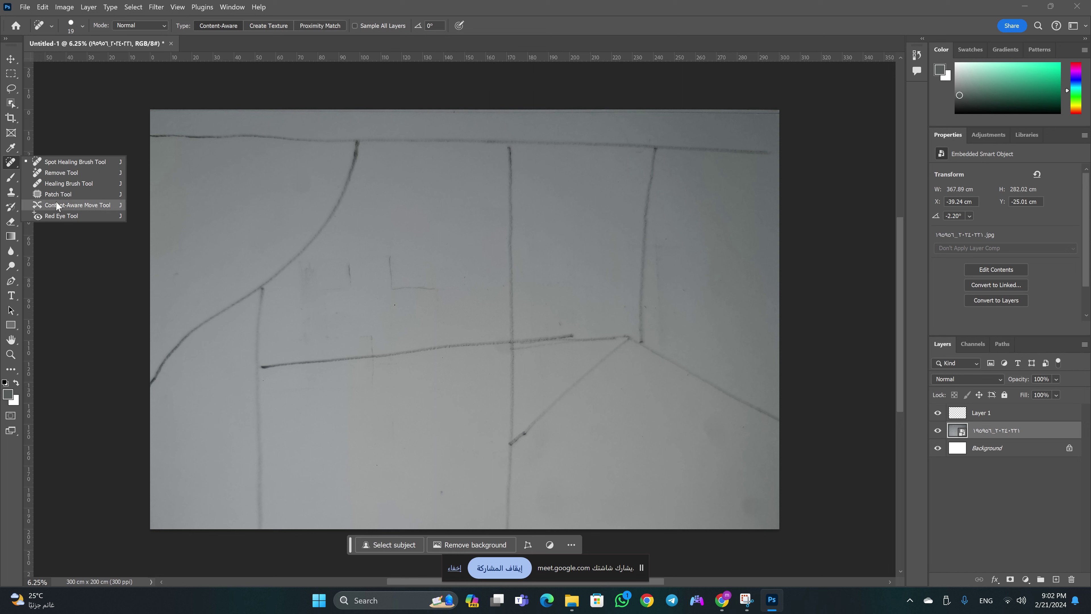
left_click(12, 179)
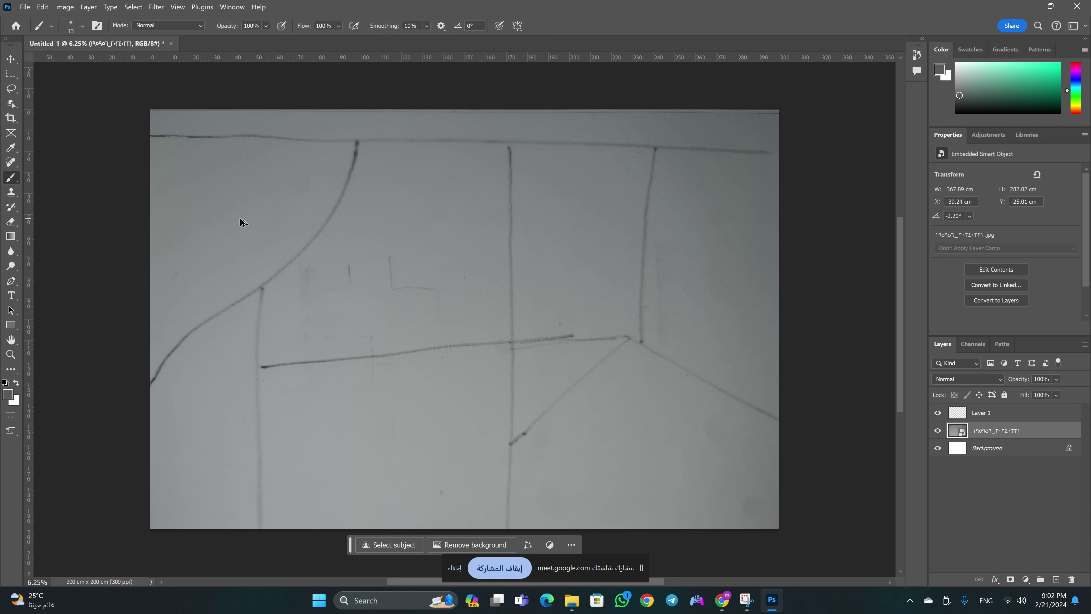
mouse_move(243, 218)
left_mouse_down()
mouse_move(341, 215)
mouse_move(284, 234)
left_mouse_up()
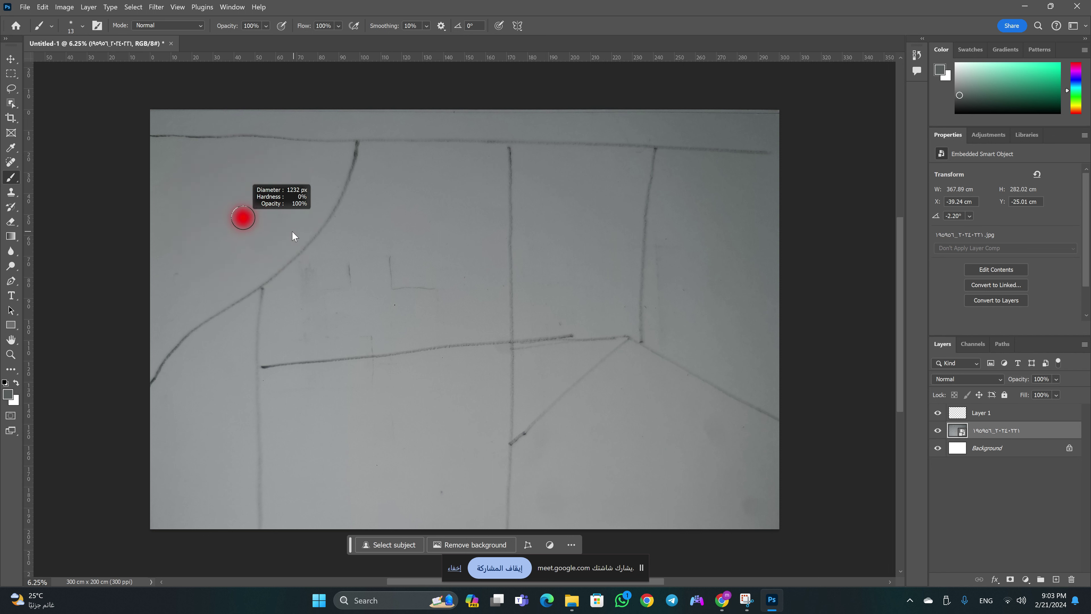
key("e")
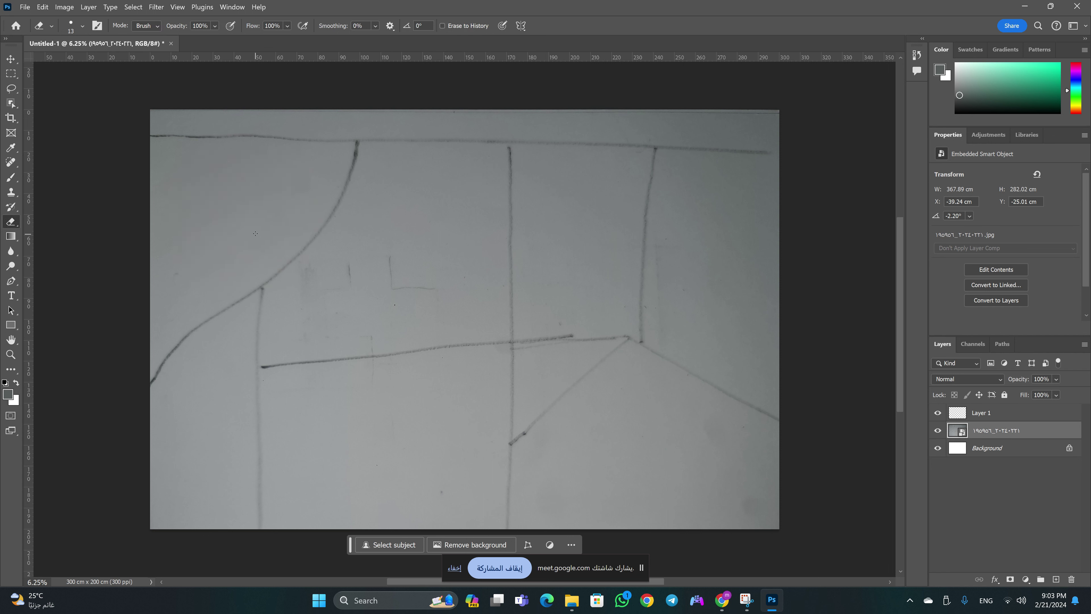
mouse_move(256, 230)
left_mouse_down()
mouse_move(339, 218)
mouse_move(289, 237)
mouse_move(423, 206)
mouse_move(292, 246)
mouse_move(328, 236)
left_mouse_up()
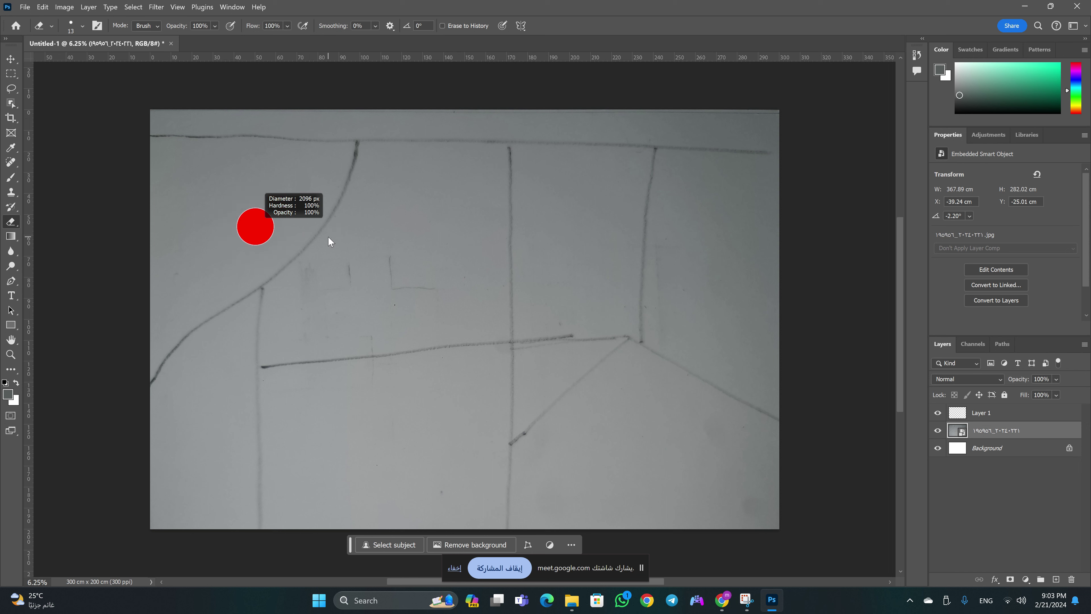
Choose the Paint Bucket Tool and rasterize the sketch smart object
left_click(10, 235)
right_click(11, 236)
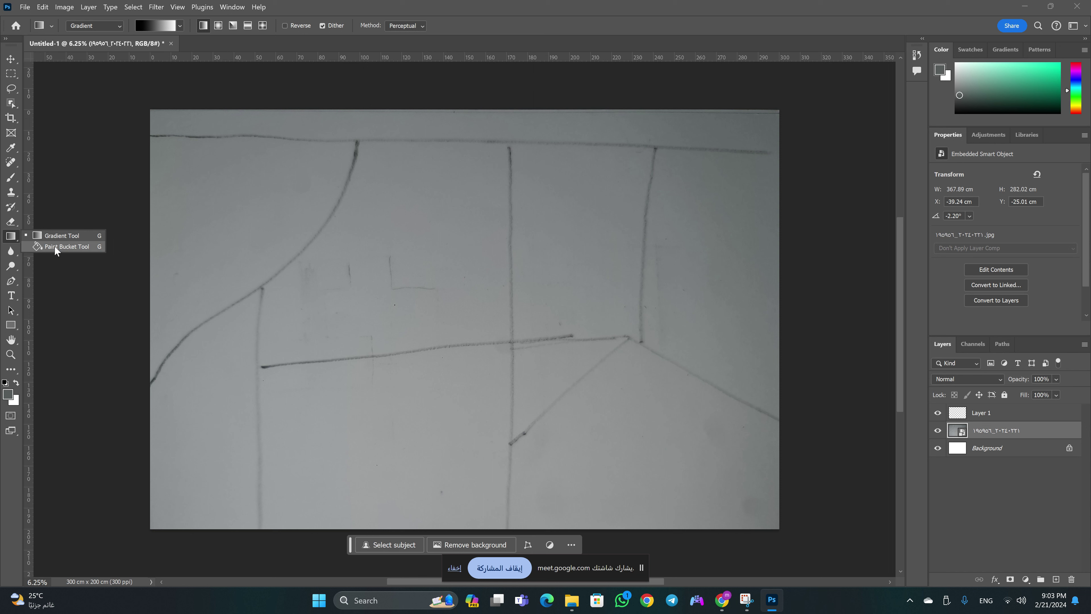
left_click(56, 248)
left_click(360, 219)
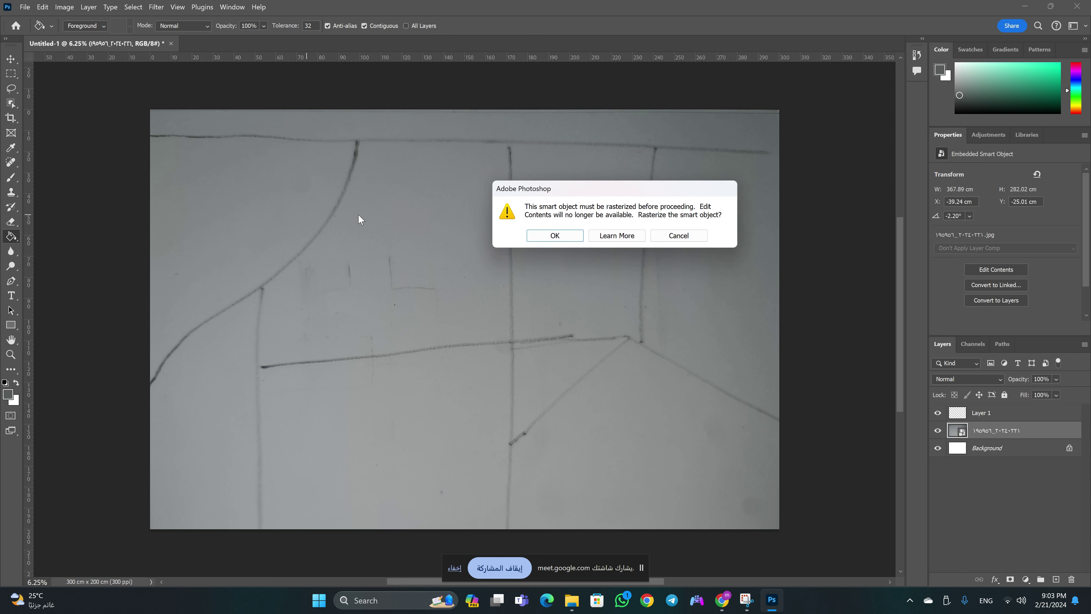
left_click(576, 238)
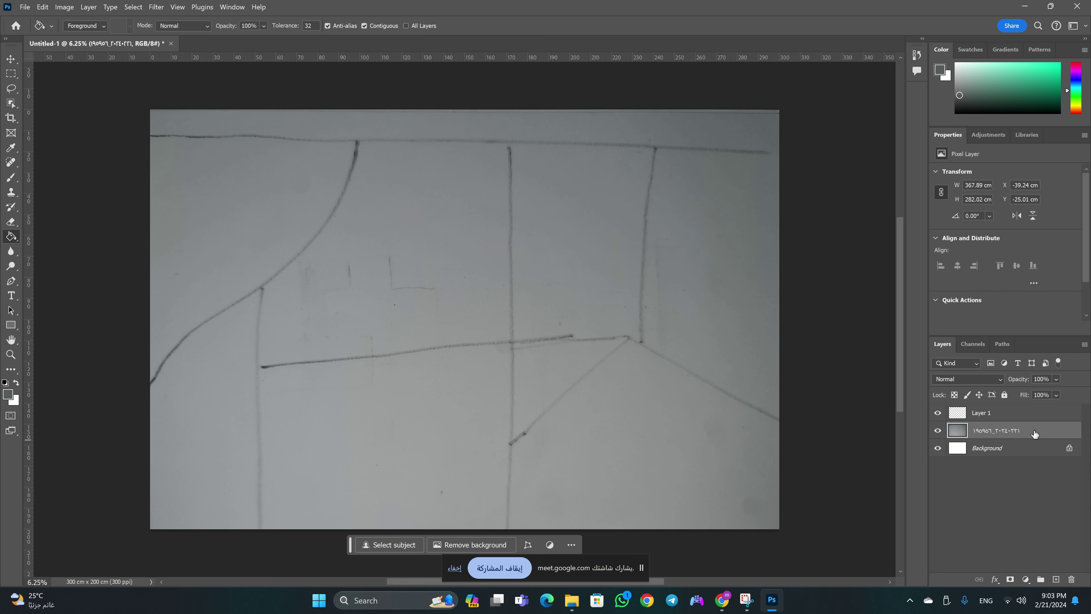
Add Layer 2, pick light teal, trial a fill on it, then undo it
left_click(1056, 578)
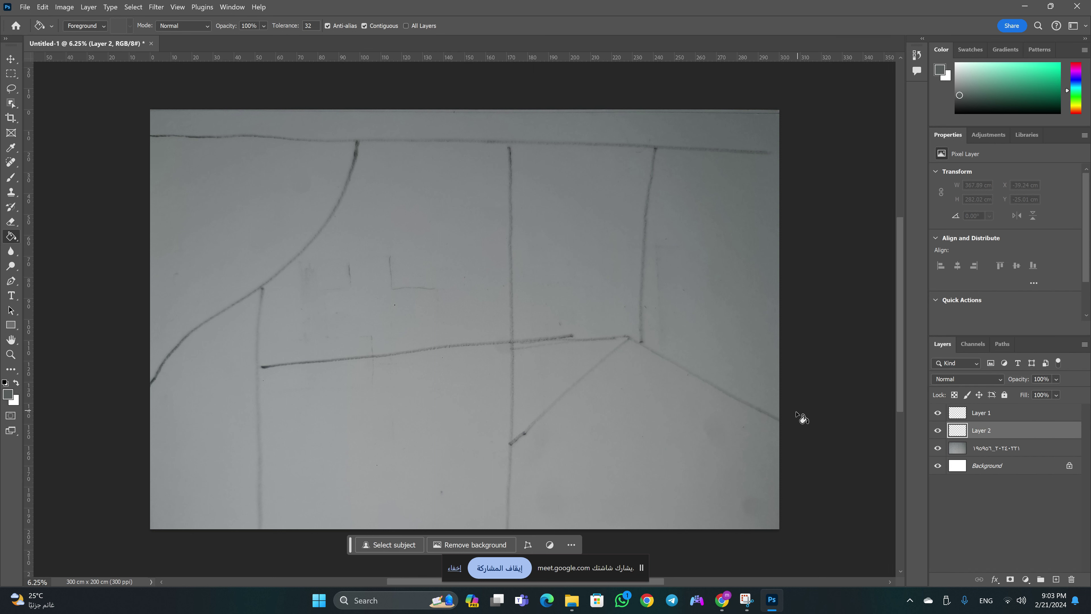
left_click(974, 73)
left_click(483, 244)
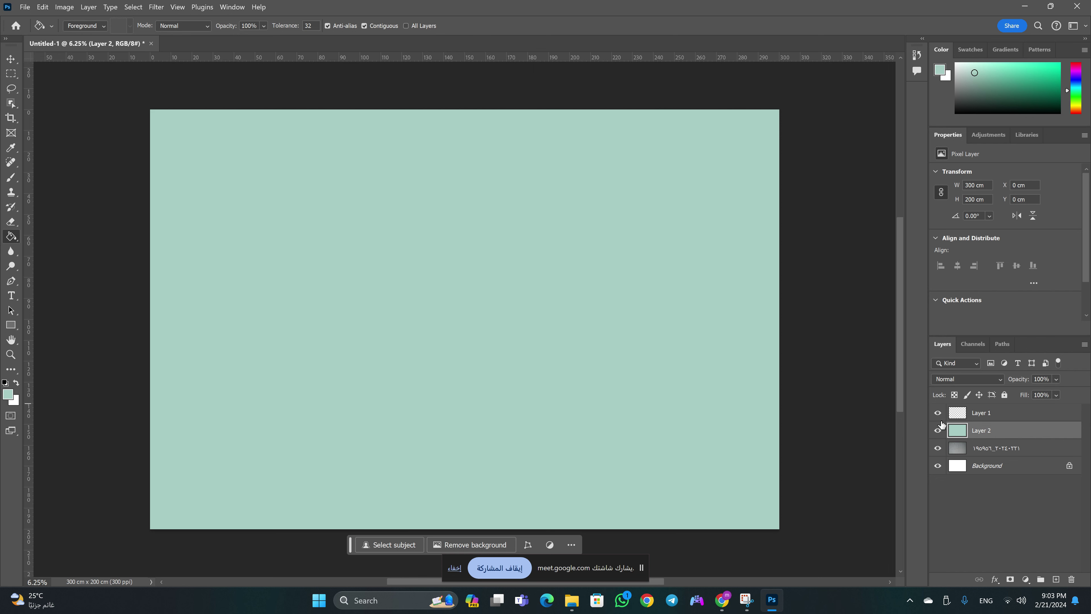
key("ctrl+z")
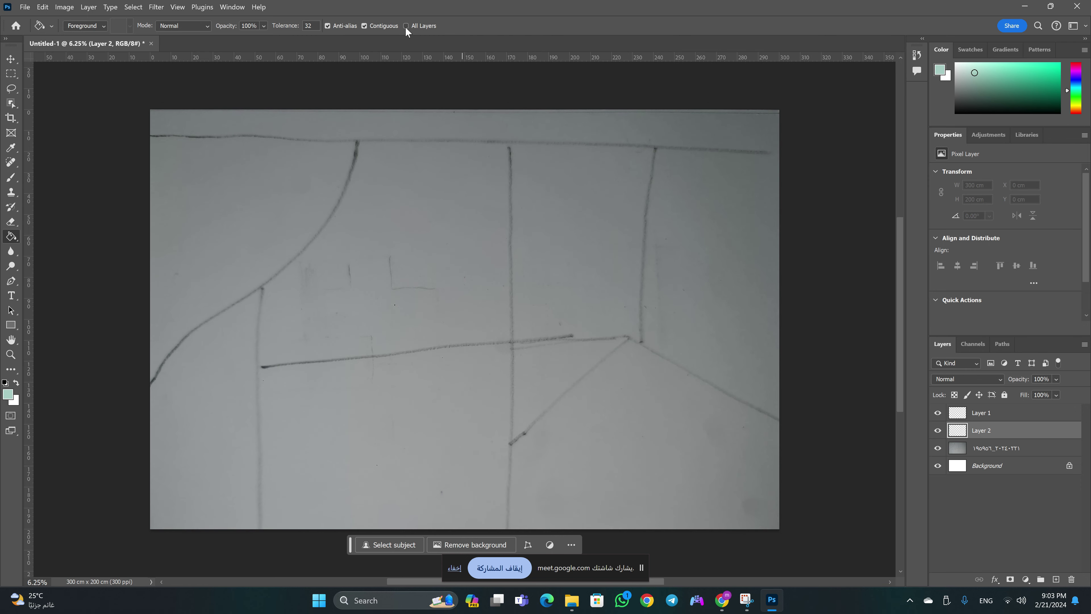
Paint-bucket Layer 2 in mint teal with All Layers sampled, stopping at the pencil lines
left_click(464, 244)
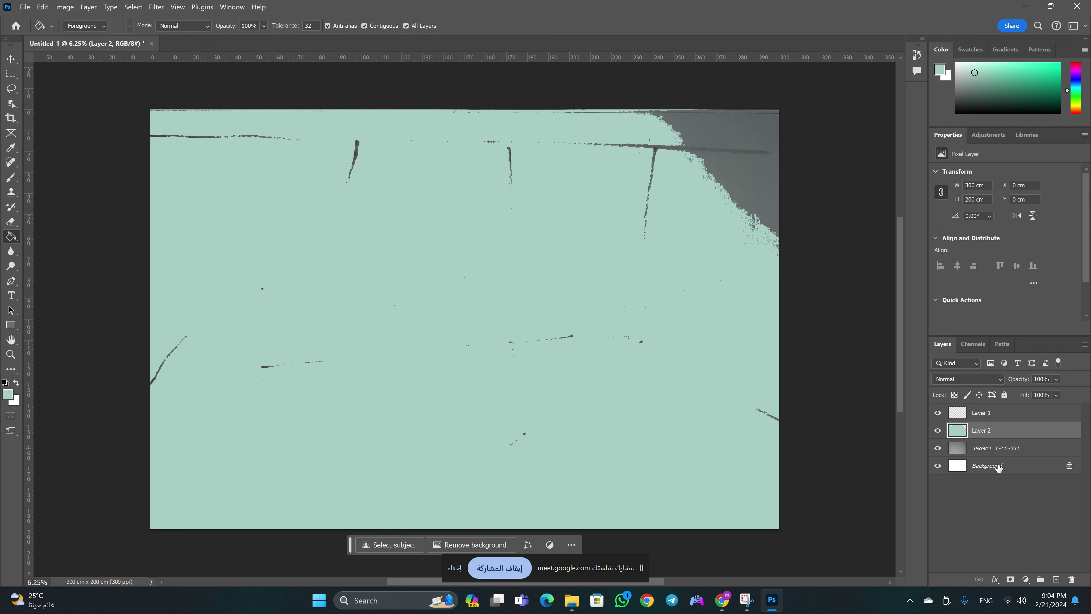
Undo the teal fill and rasterize the mint-to-black gradient layer using a 5000 px Blur brush
key("ctrl+z")
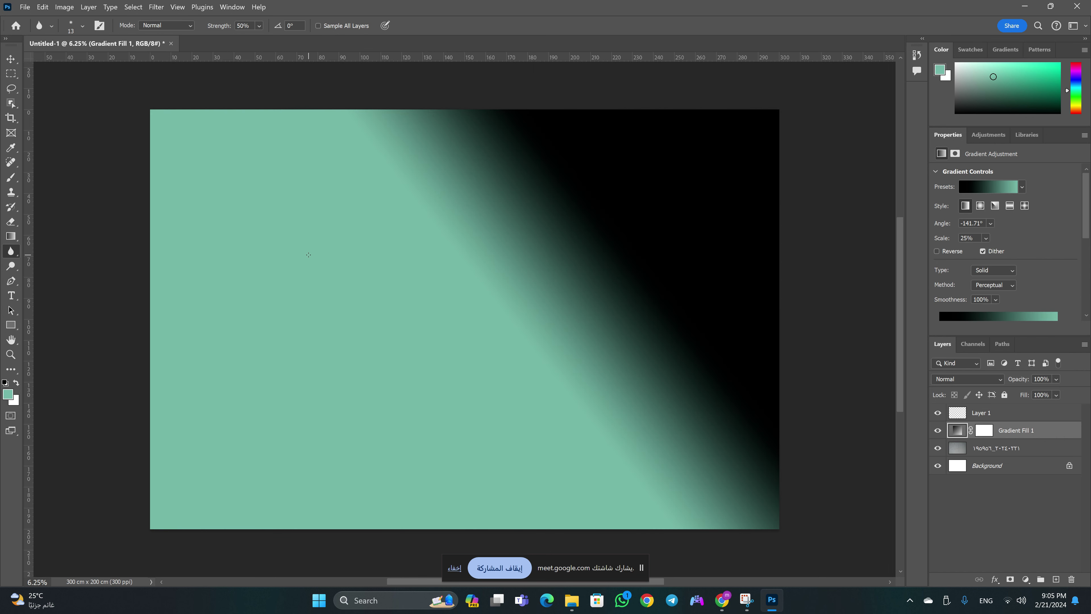
left_click_drag(291, 300, 341, 298)
left_click(383, 277)
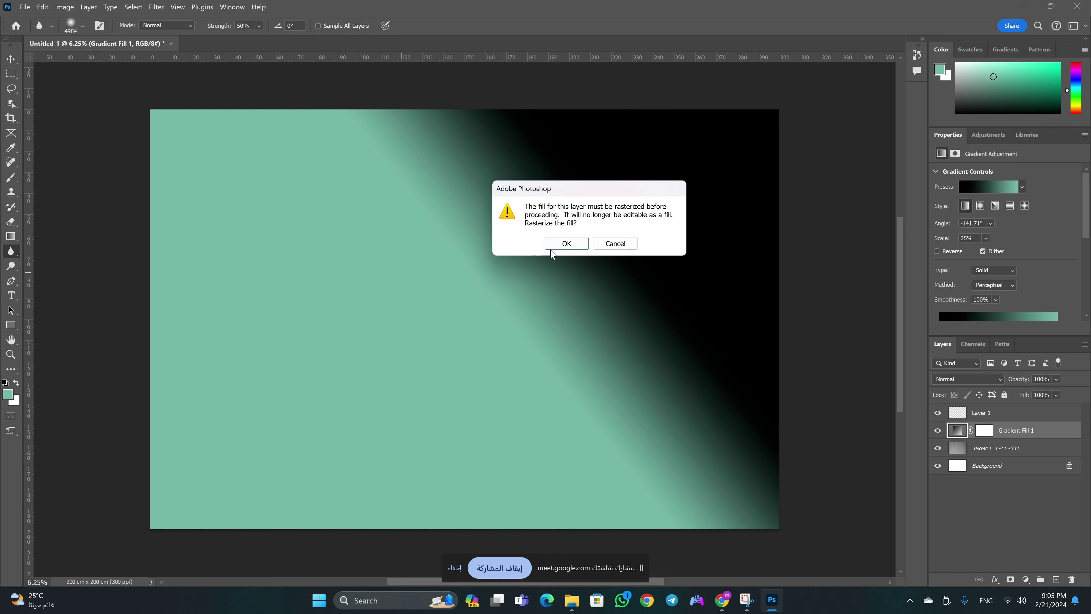
left_click(565, 241)
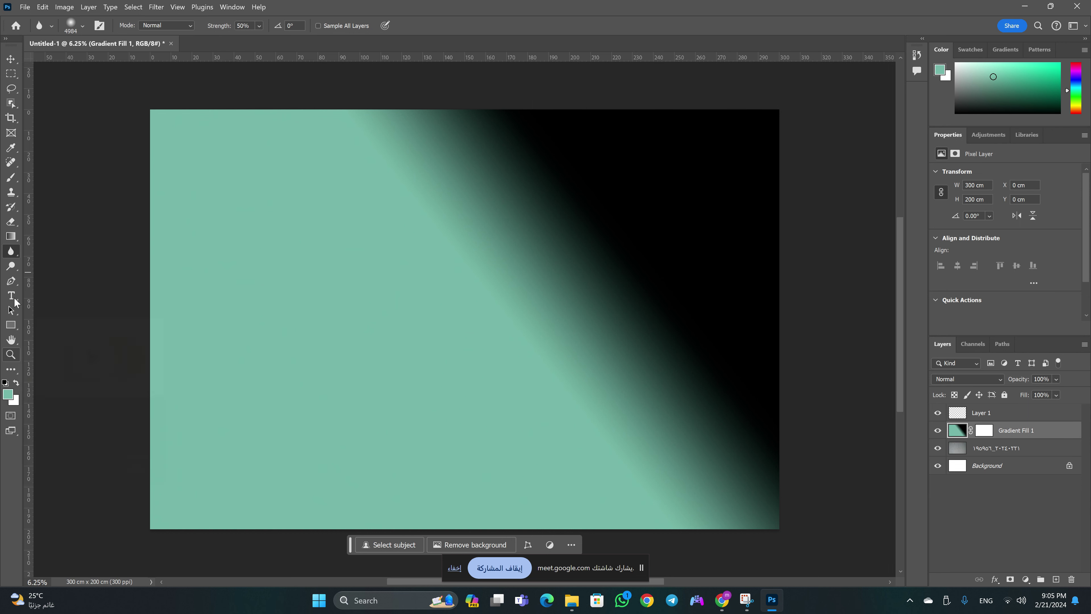
left_click(12, 282)
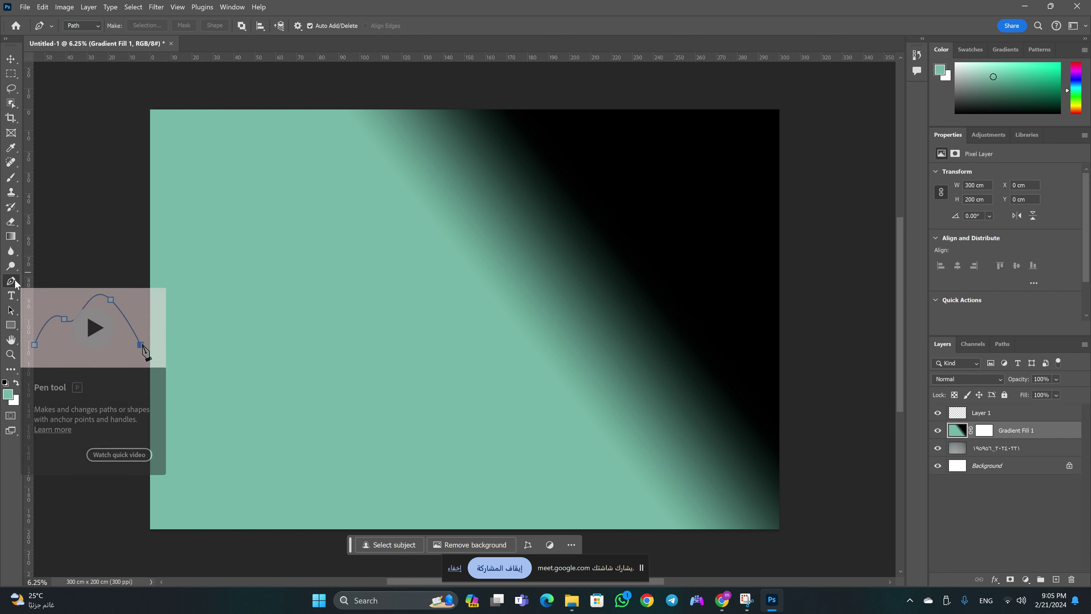
right_click(15, 283)
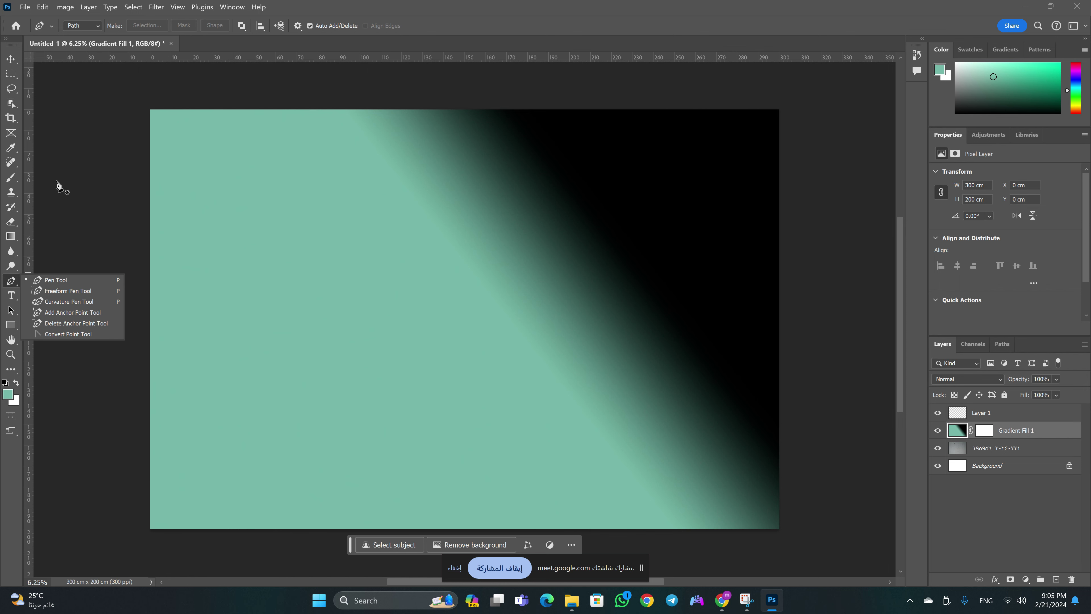
Draw a text box in the upper-left canvas, set the text colour to black and type 'tr'
left_click(12, 295)
left_click_drag(239, 200, 441, 319)
key("Delete")
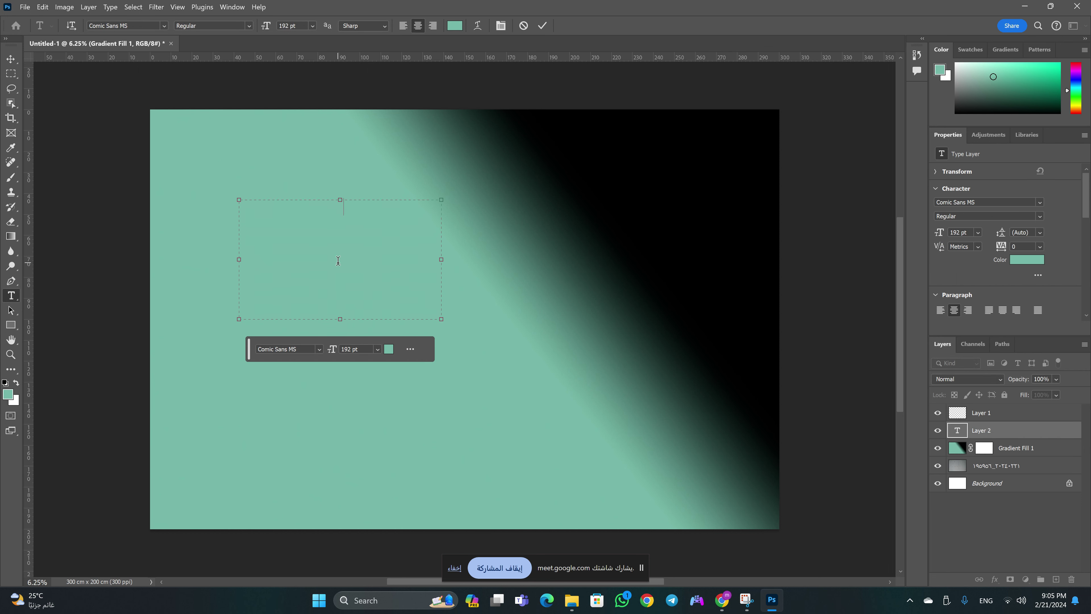
left_click(455, 26)
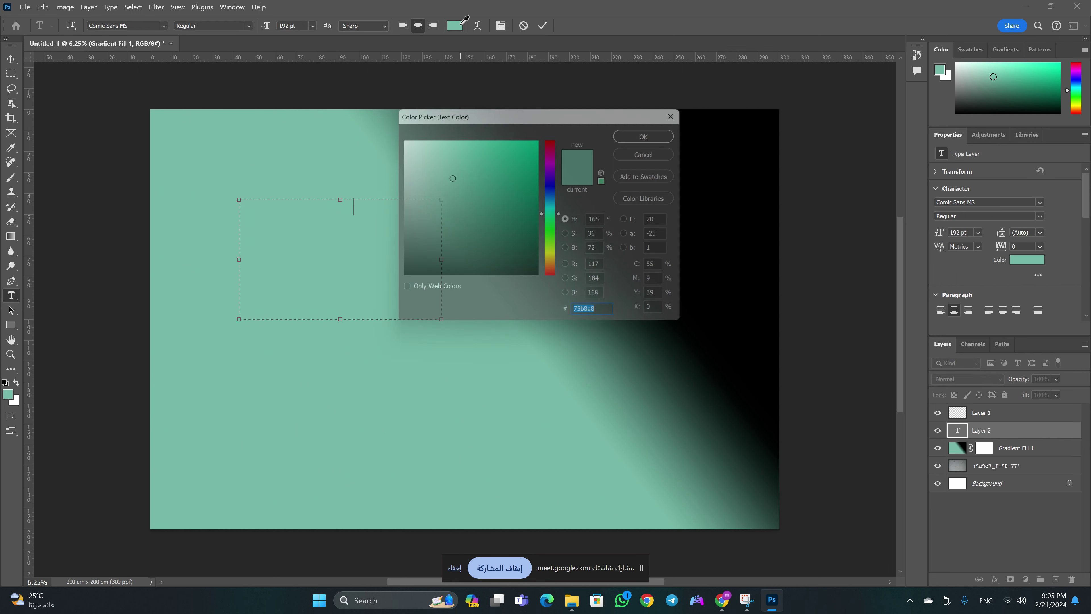
left_click(396, 272)
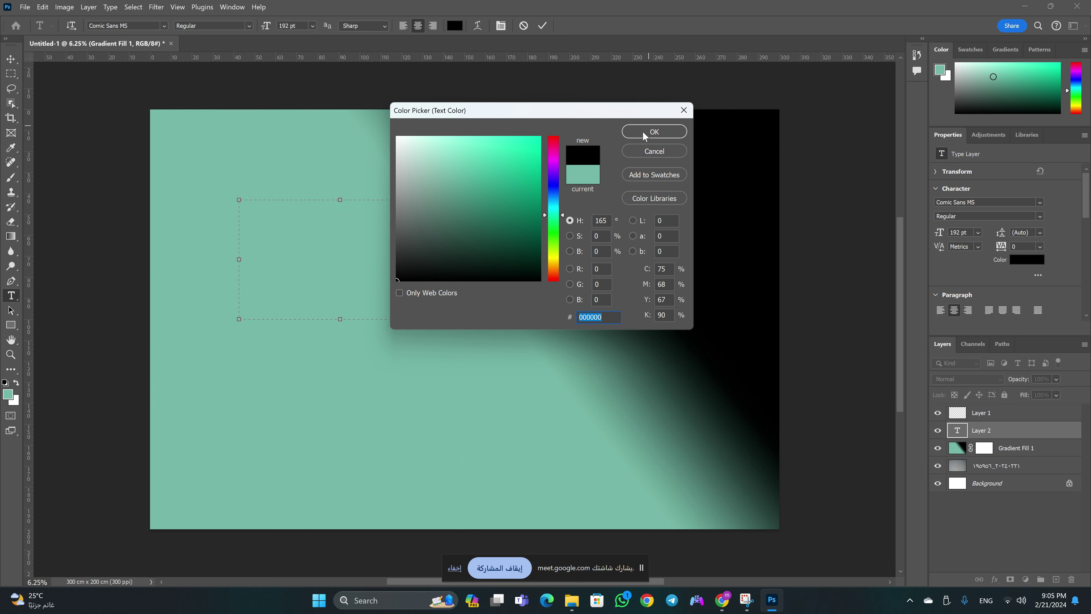
left_click(653, 131)
type("trrttr")
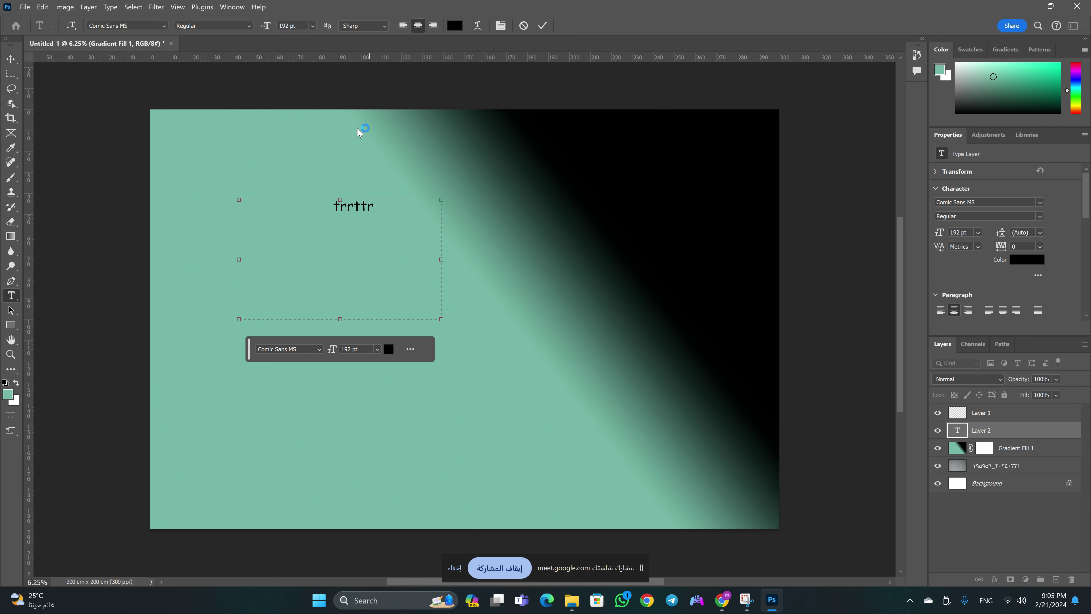
Change the text's font to Footlight MT Light and commit the text layer
left_click(164, 26)
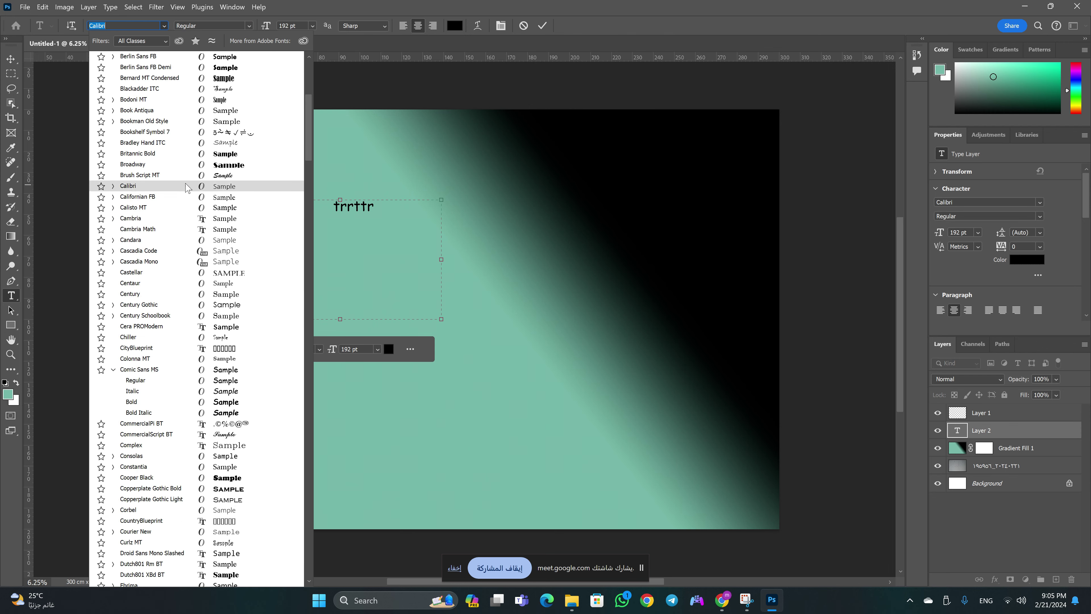
scroll(196, 187, "down", 3)
scroll(196, 189, "down", 3)
scroll(196, 189, "down", 4)
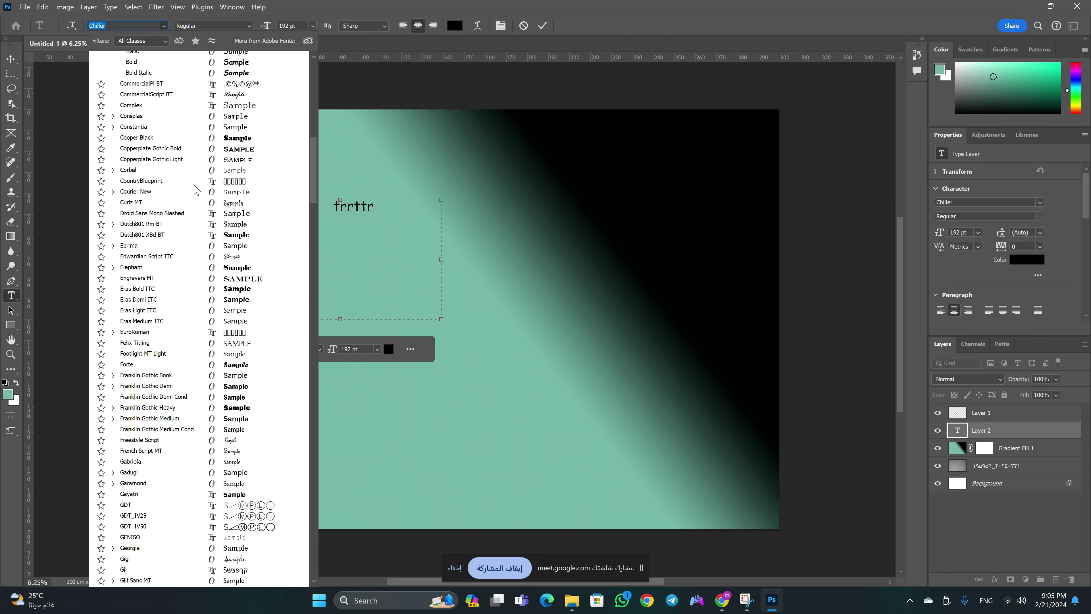
scroll(215, 258, "down", 4)
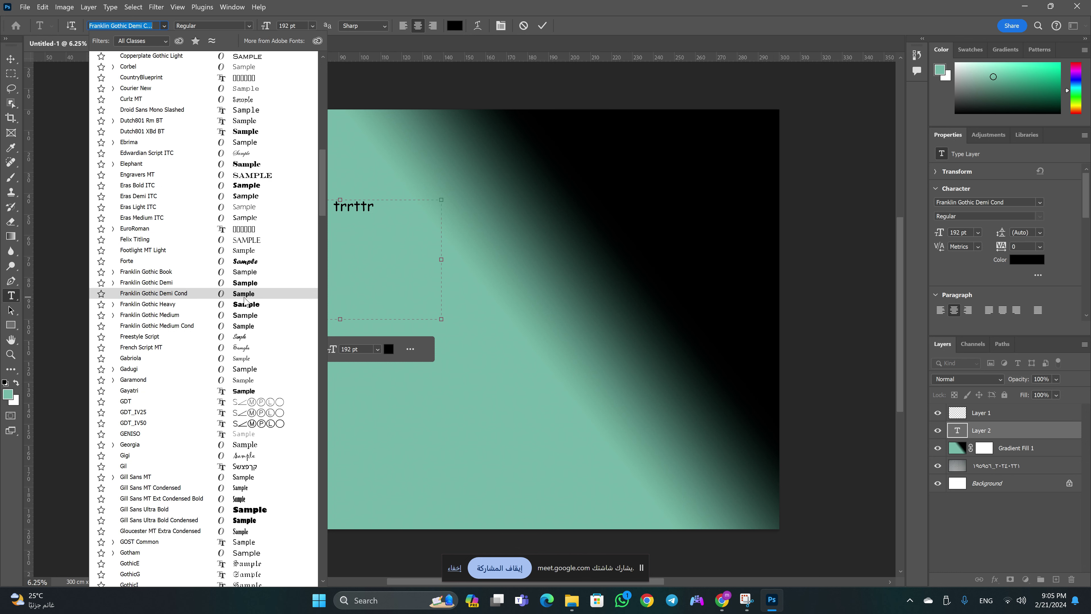
left_click(244, 297)
key("ctrl+a")
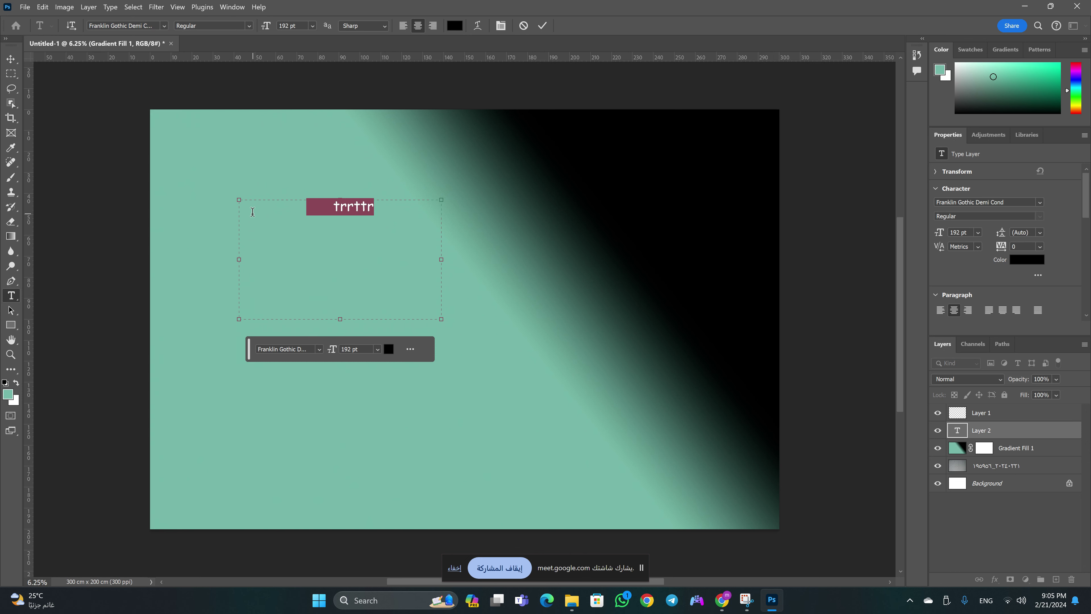
left_click(163, 26)
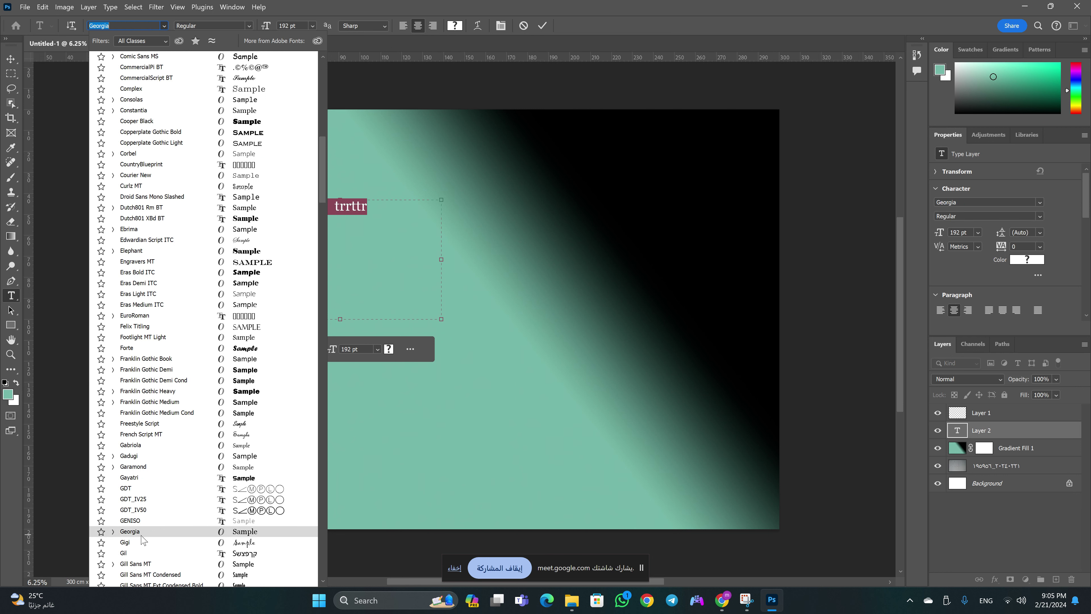
left_click(202, 337)
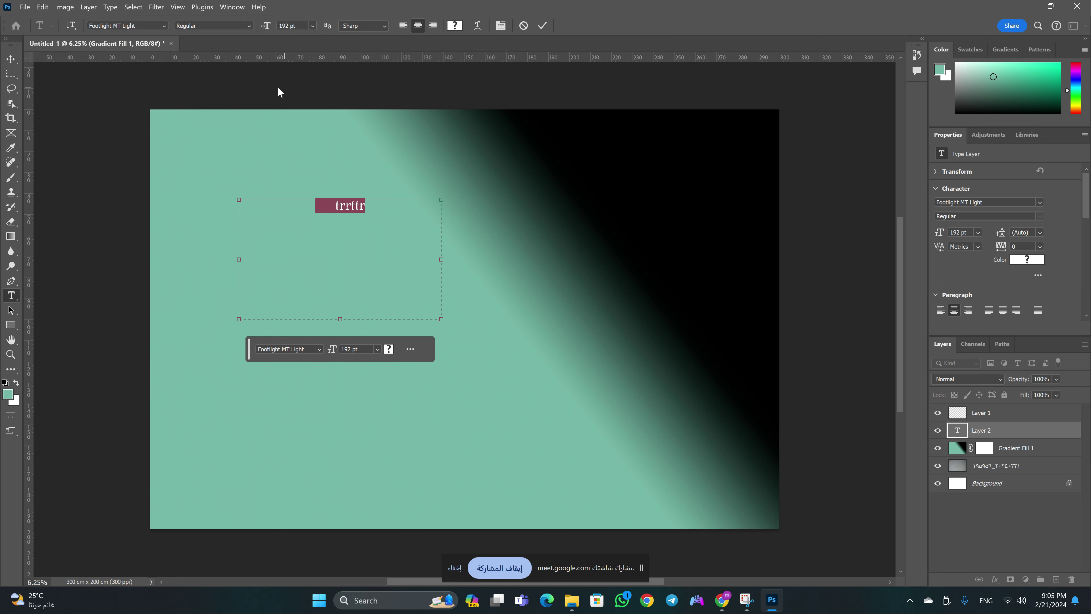
left_click(11, 325)
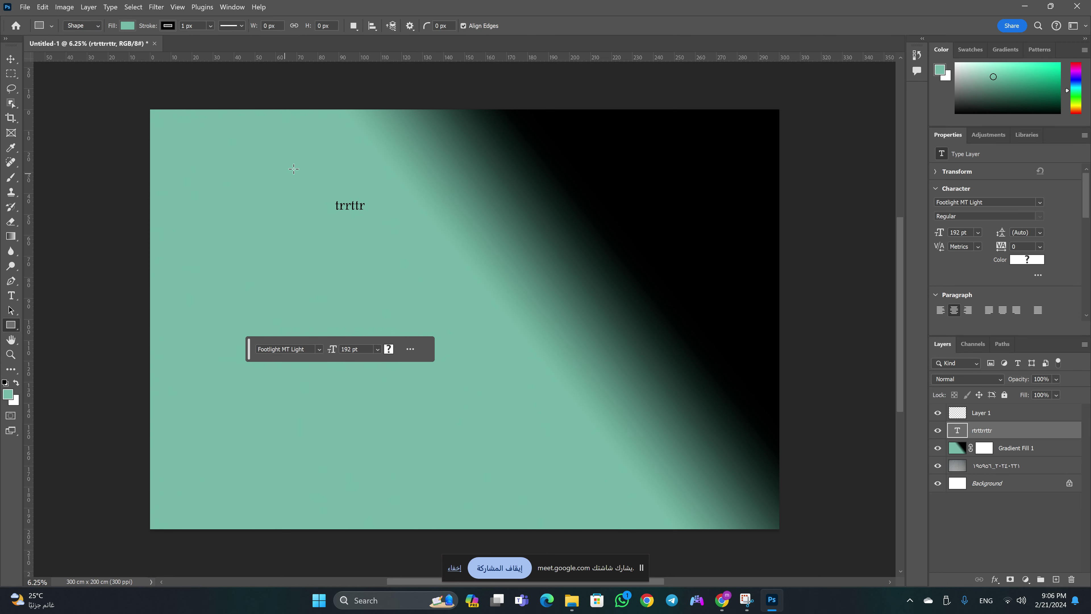
Draw a tall dark grey rectangle with a 132.94 px dashed black border and move it below the text
left_click_drag(461, 164, 563, 407)
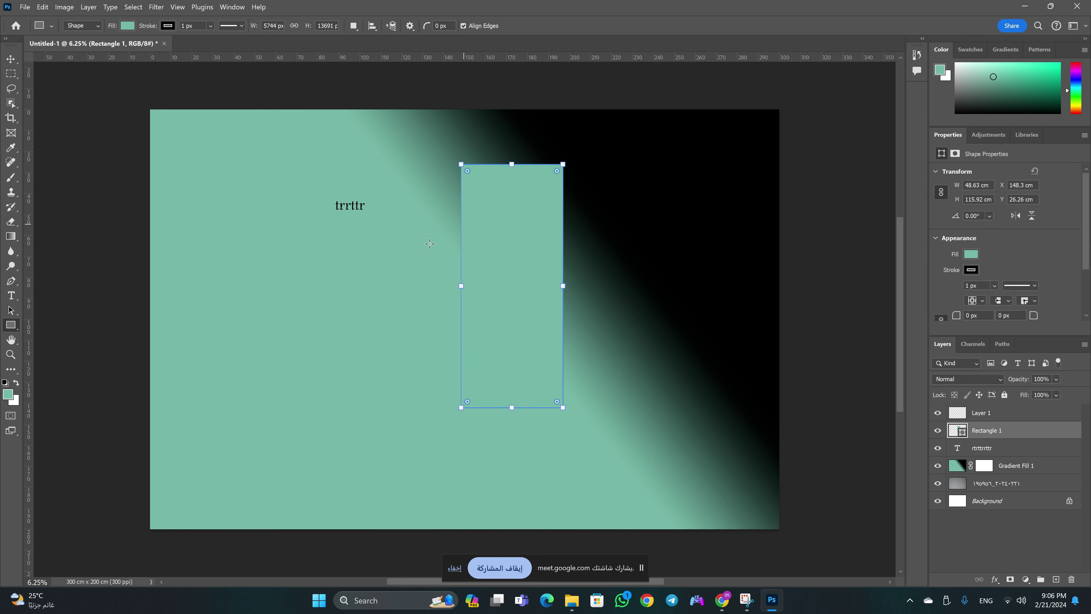
left_click(127, 27)
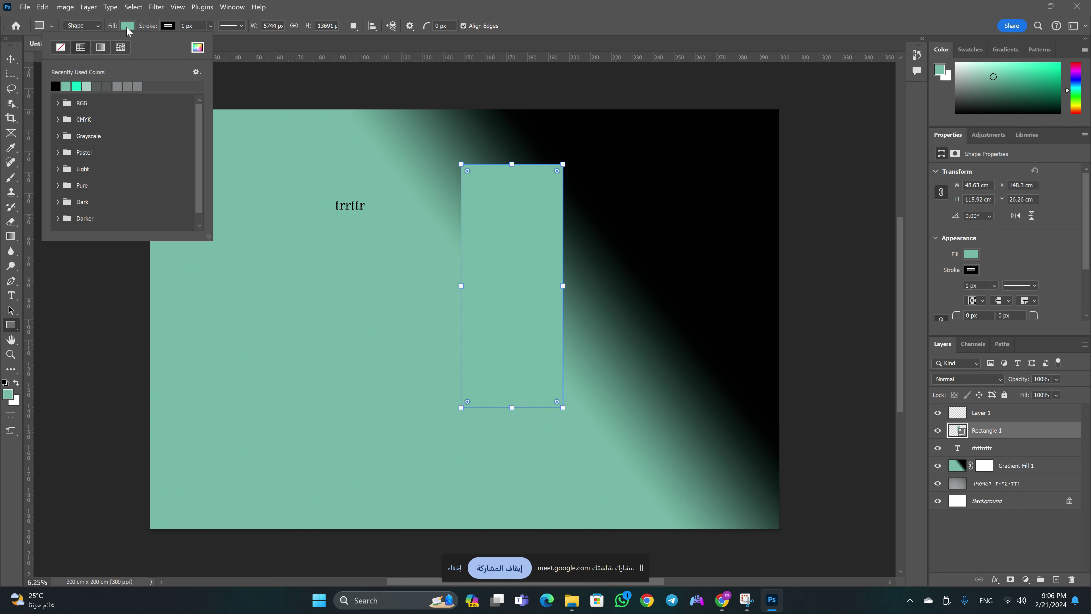
left_click(85, 86)
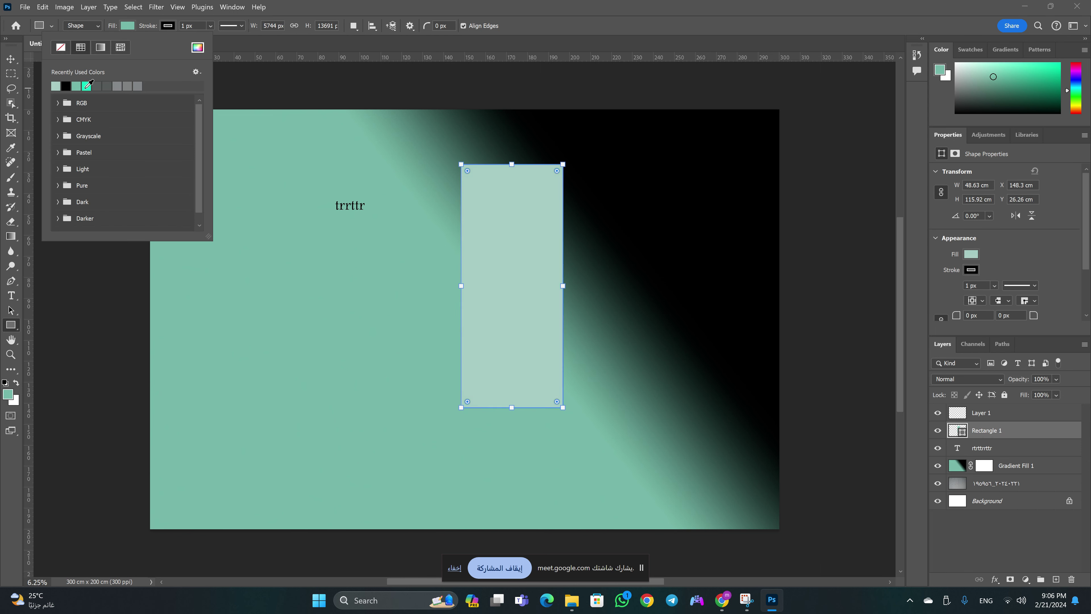
left_click(230, 25)
left_click(230, 80)
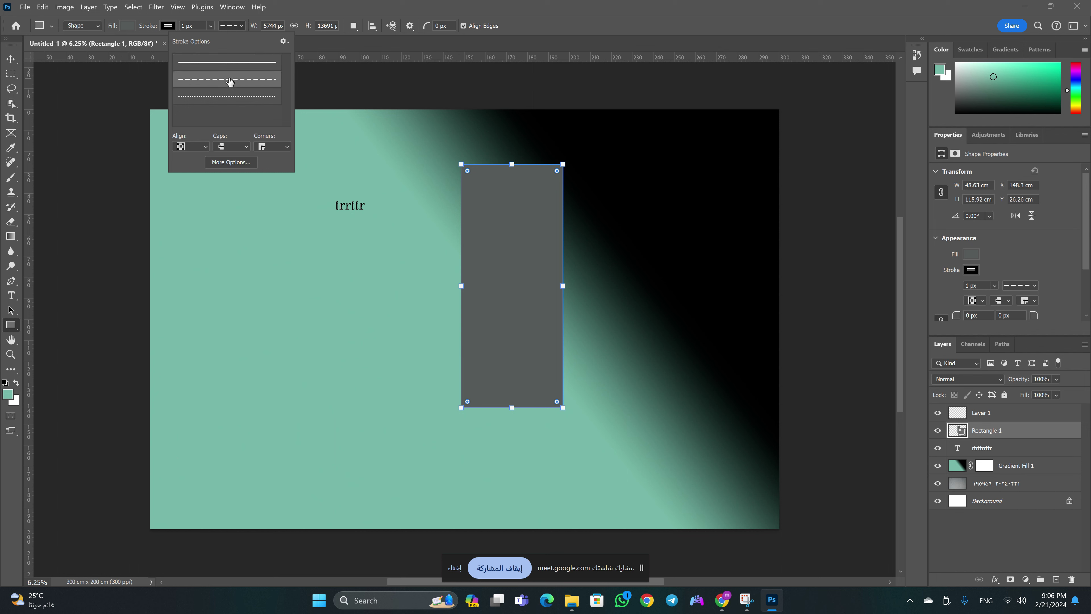
left_click(210, 26)
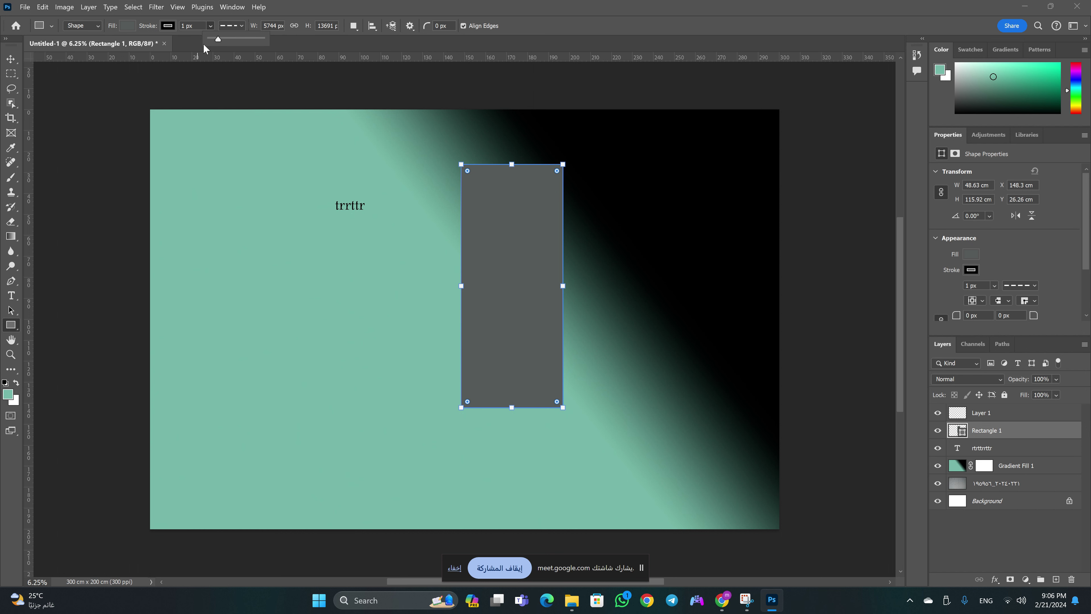
left_click_drag(244, 43, 244, 43)
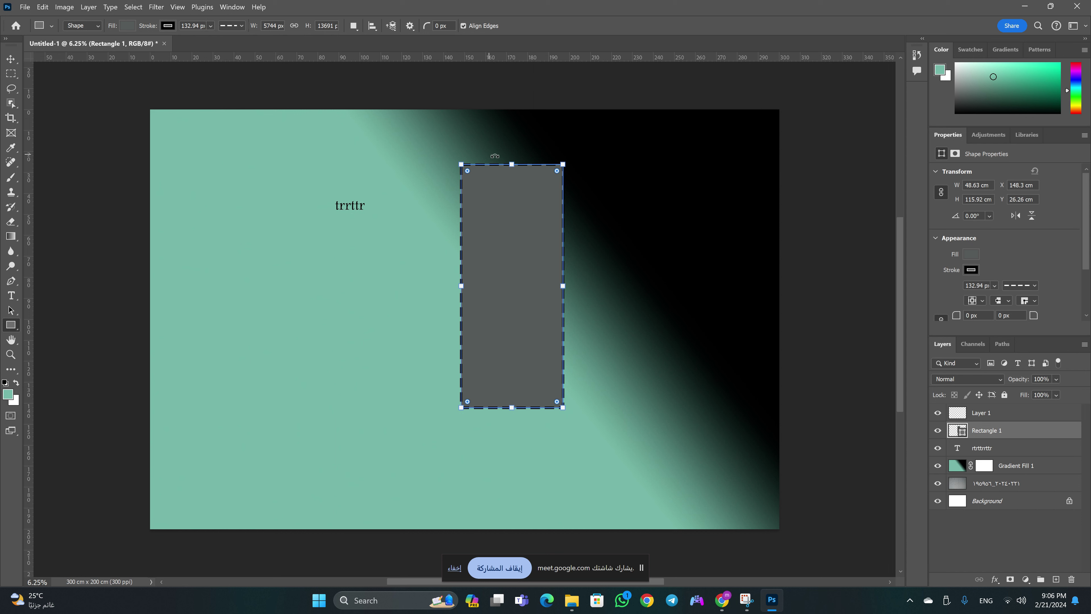
key("v")
left_click_drag(495, 208, 286, 302)
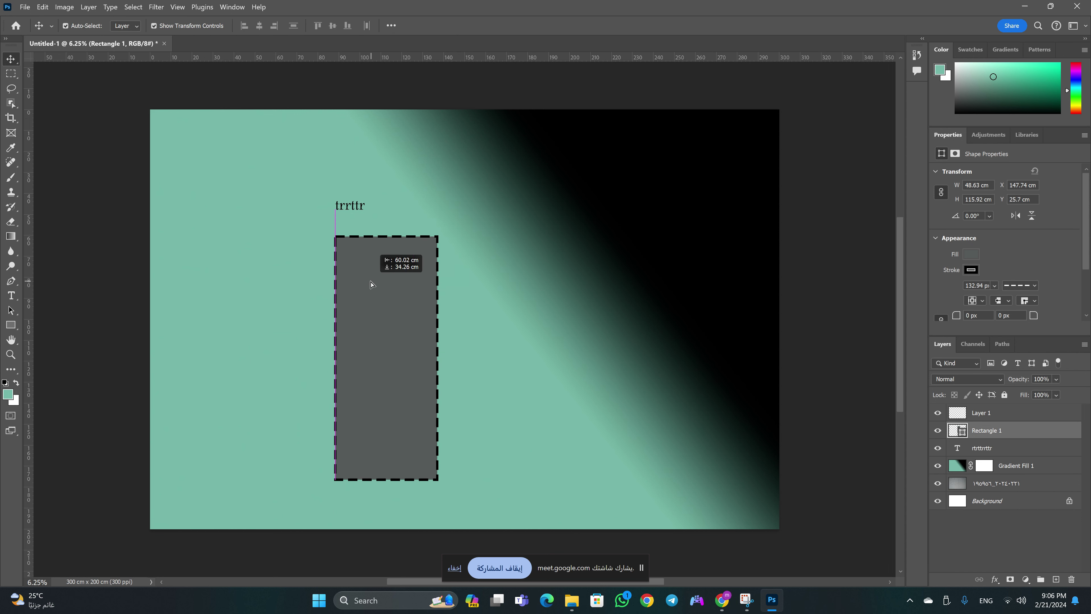
left_click(15, 342)
mouse_move(333, 330)
left_mouse_down()
mouse_move(341, 306)
mouse_move(353, 319)
mouse_move(321, 351)
mouse_move(343, 314)
mouse_move(333, 334)
left_mouse_up()
left_click_drag(523, 212, 568, 184)
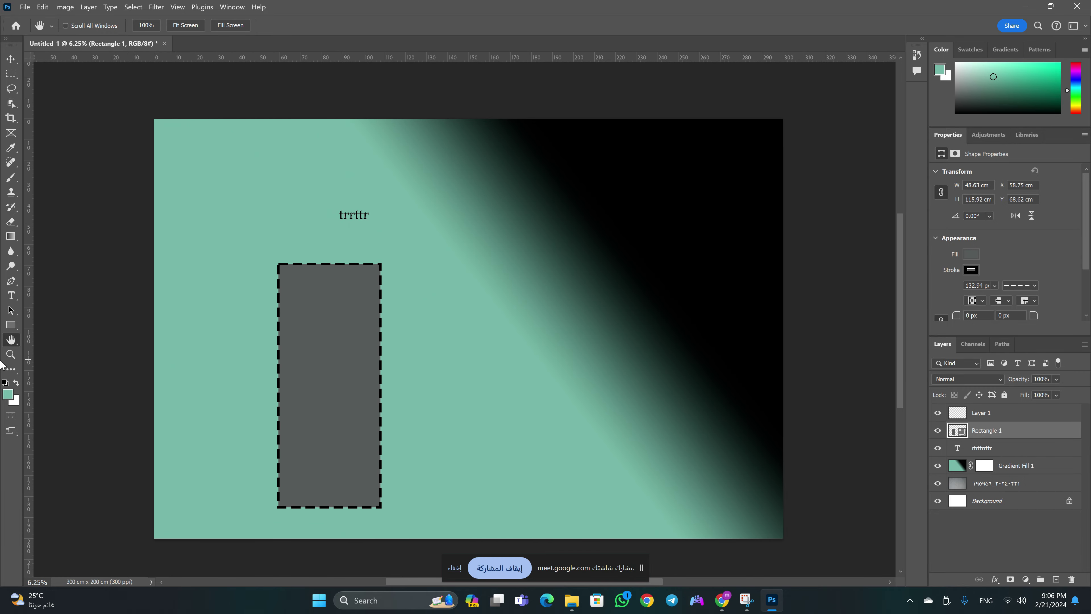
left_click(10, 358)
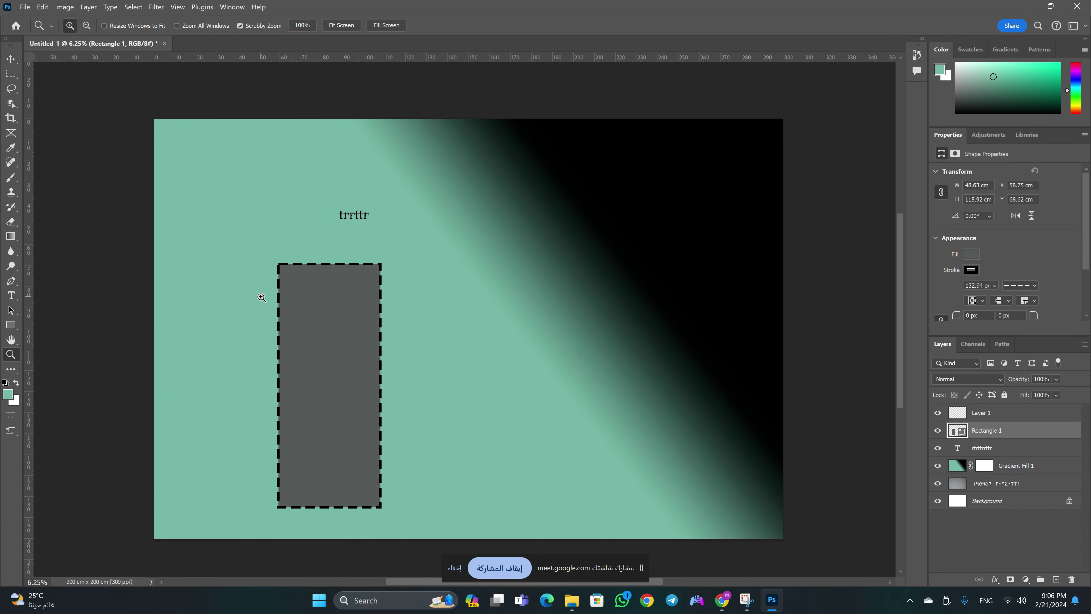
left_click_drag(261, 297, 299, 282)
mouse_move(236, 318)
left_mouse_down()
mouse_move(313, 269)
mouse_move(104, 414)
mouse_move(76, 452)
left_mouse_up()
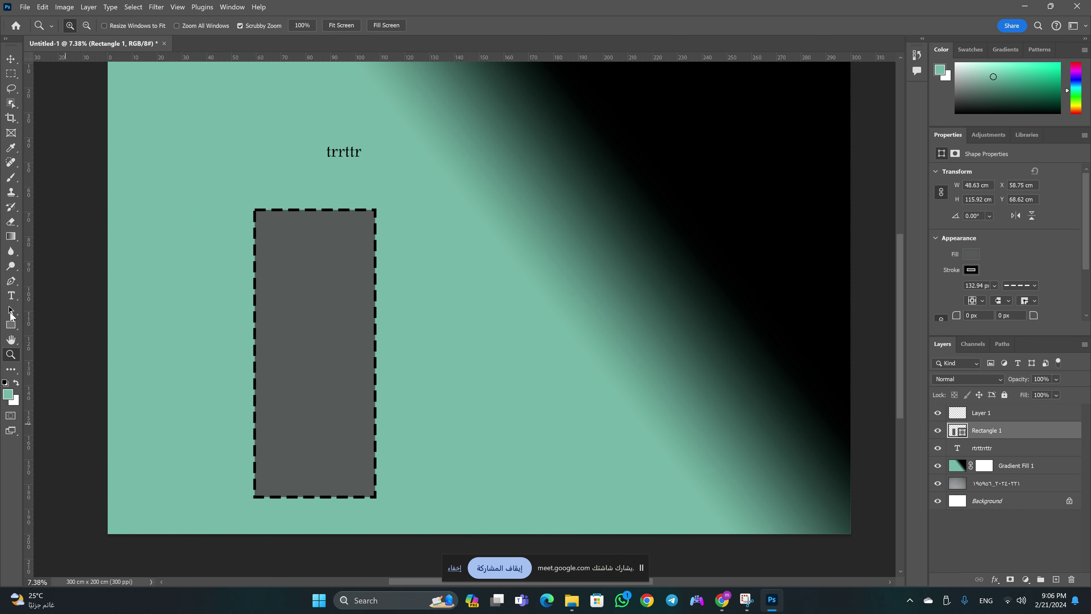
key("v")
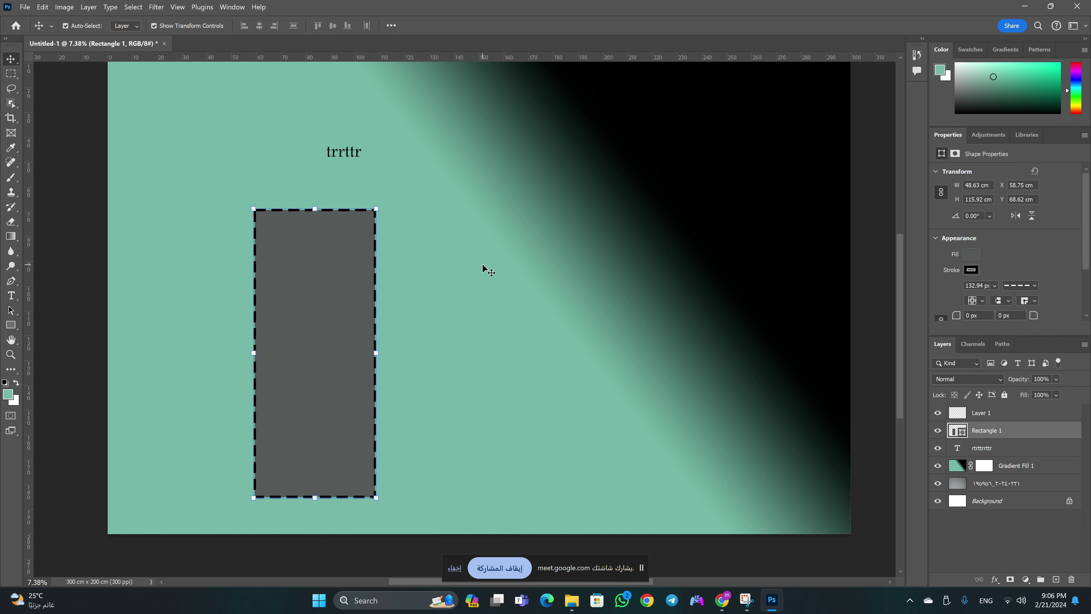
key("z")
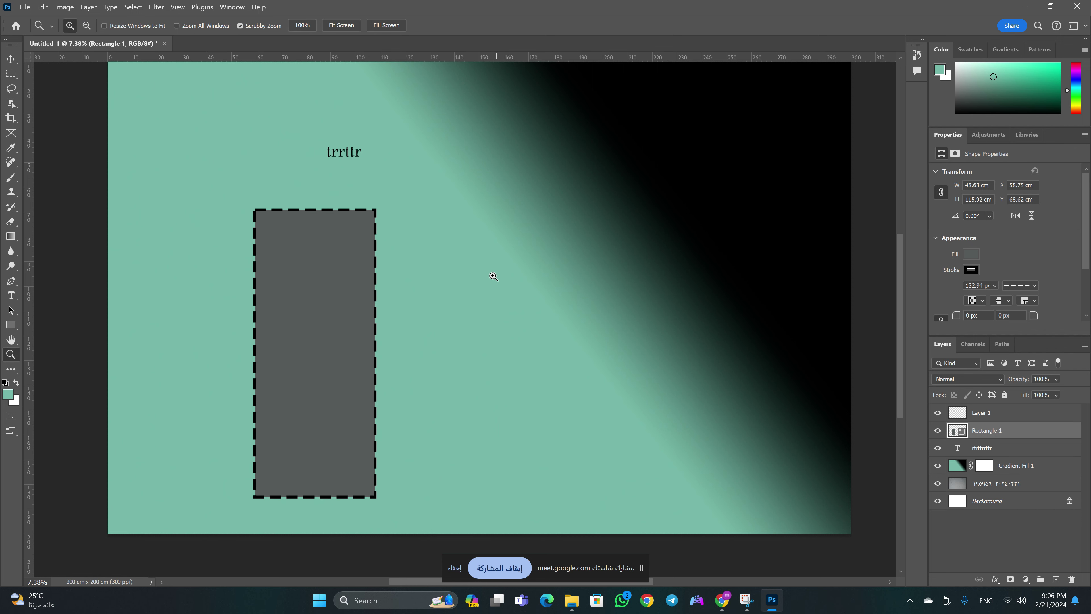
mouse_move(472, 294)
left_mouse_down()
mouse_move(489, 298)
mouse_move(471, 300)
left_mouse_up()
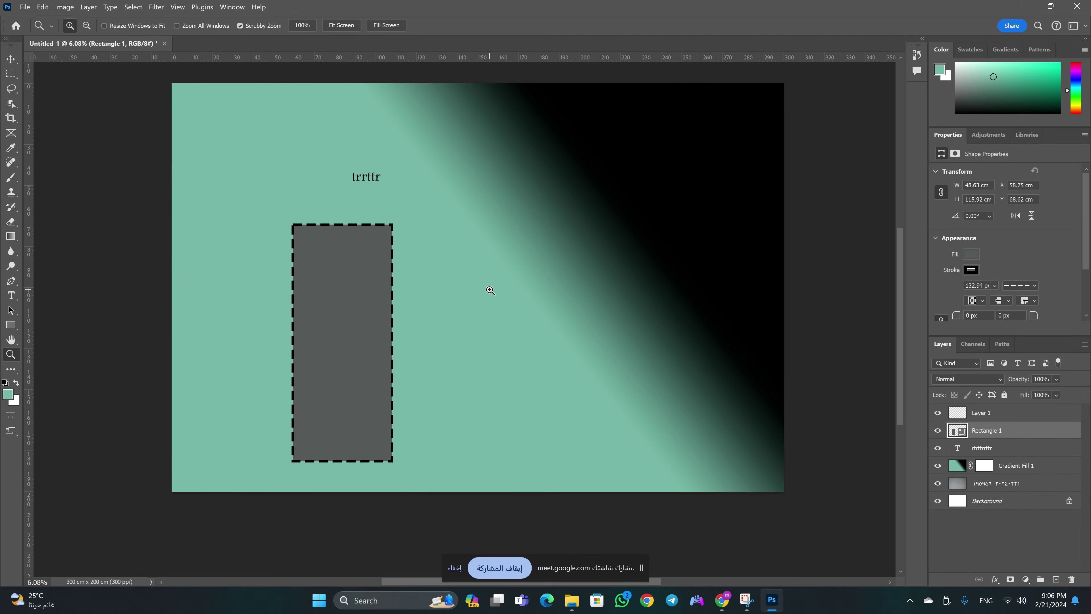
mouse_move(497, 288)
left_mouse_down()
mouse_move(509, 282)
mouse_move(501, 286)
left_mouse_up()
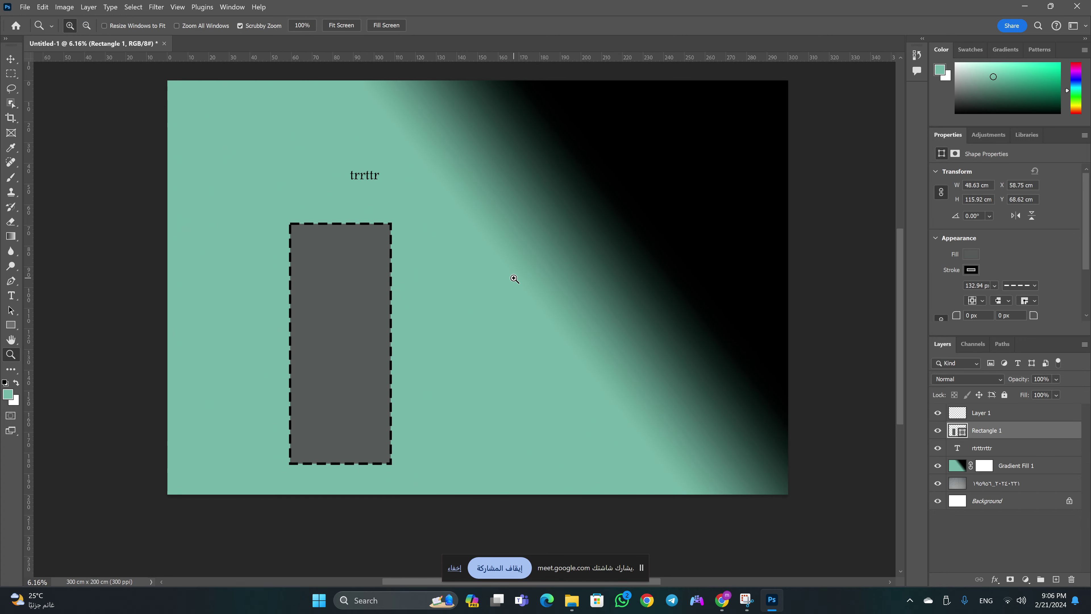
key("v")
scroll(488, 279, "down", 3)
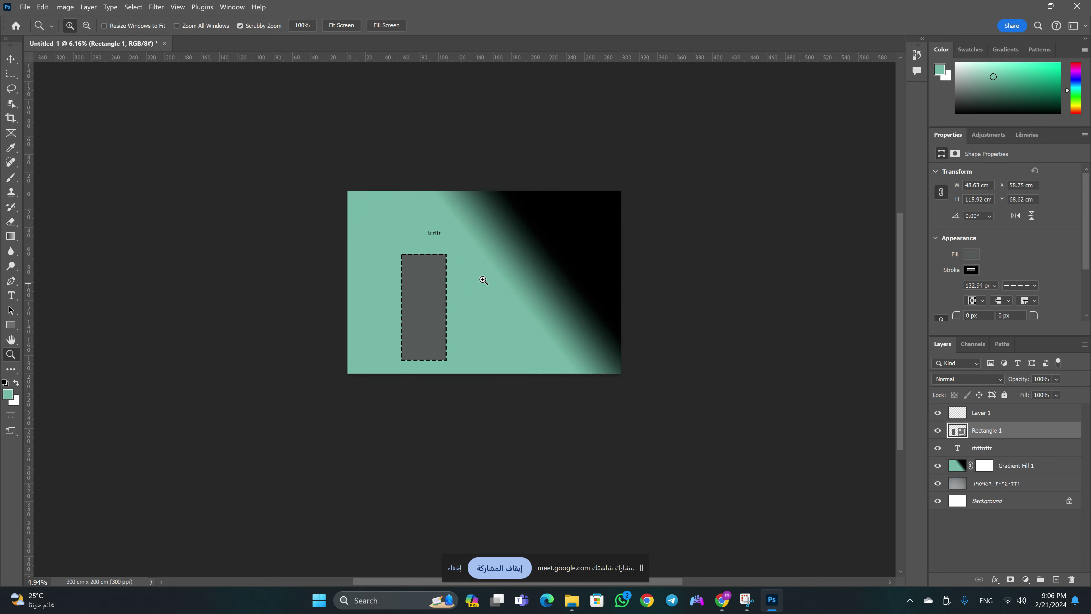
scroll(485, 278, "up", 5)
key("z")
left_click_drag(485, 278, 472, 286)
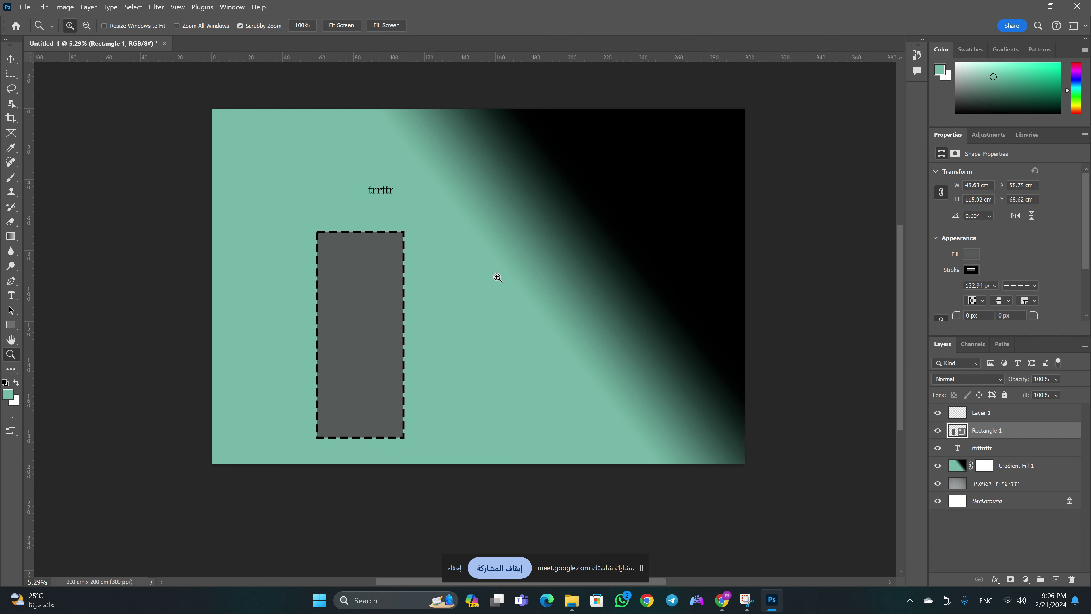
scroll(497, 278, "up", 3)
key("v")
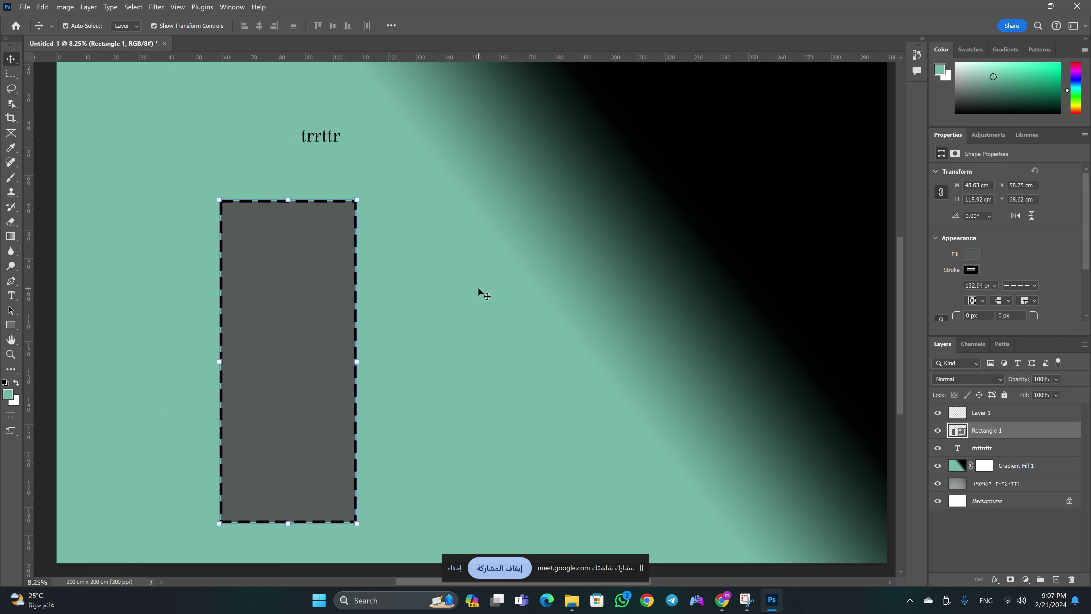
key("z")
left_click_drag(524, 227, 506, 232)
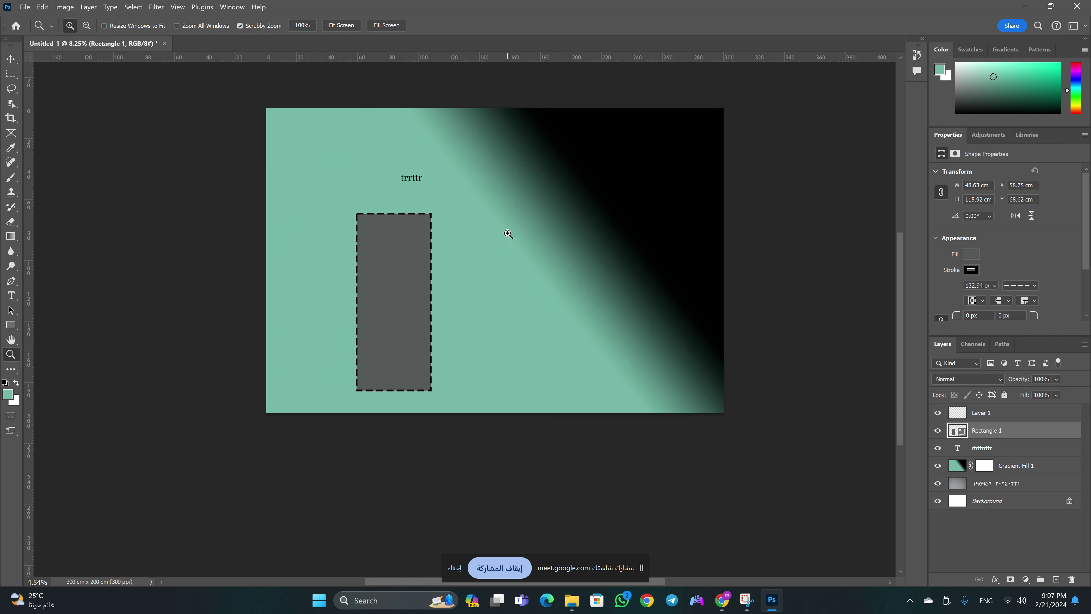
left_click_drag(541, 120, 548, 124)
key("v")
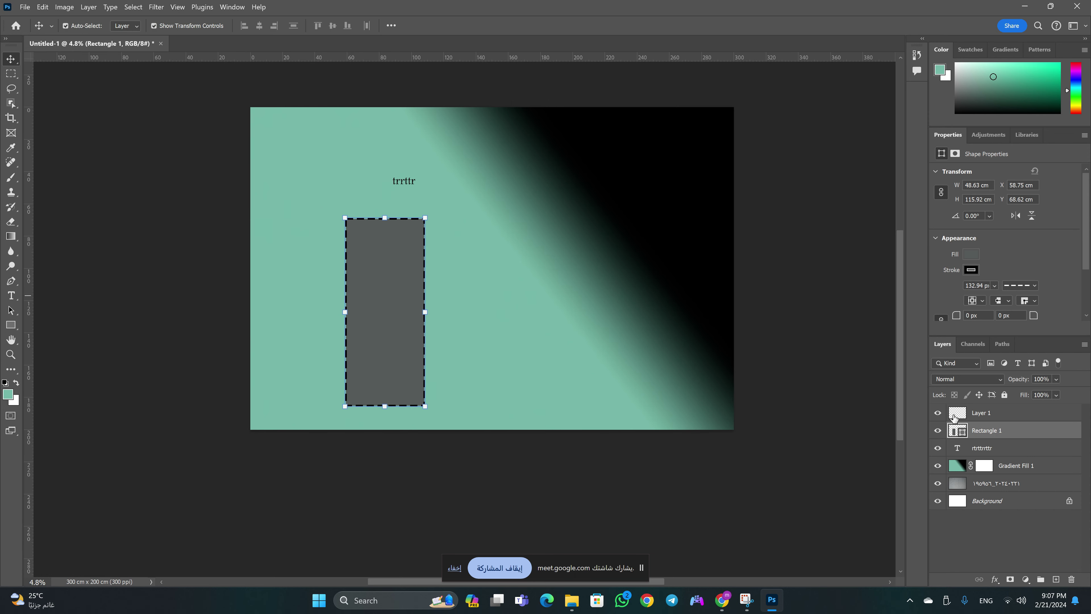
Delete the grey rectangle and text layers and select Layer 1
key("Delete")
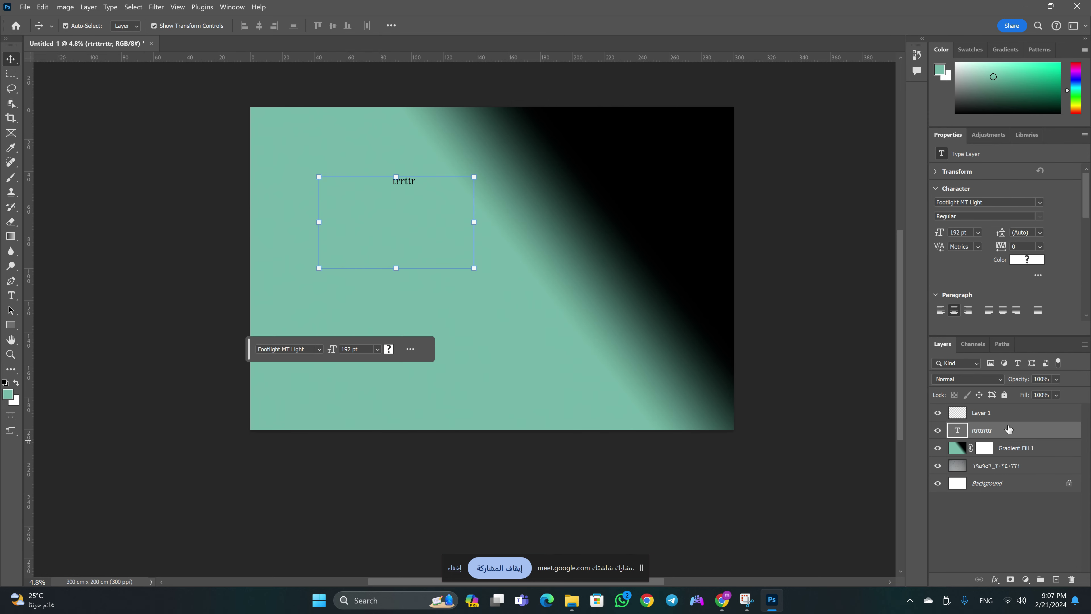
key("Delete")
key("Delete")
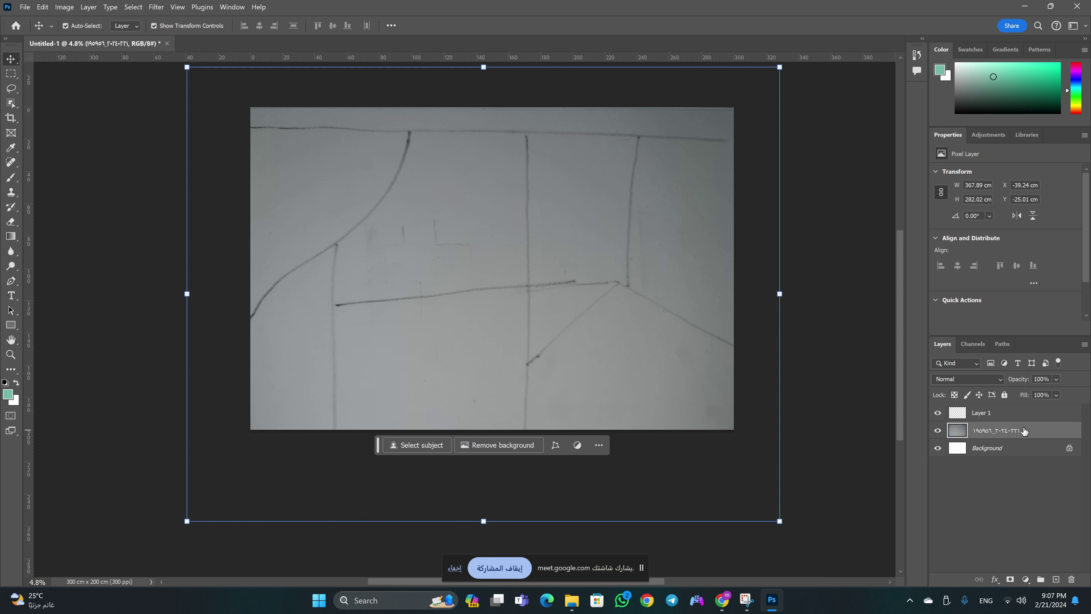
left_click(1020, 410)
scroll(394, 288, "up", 1)
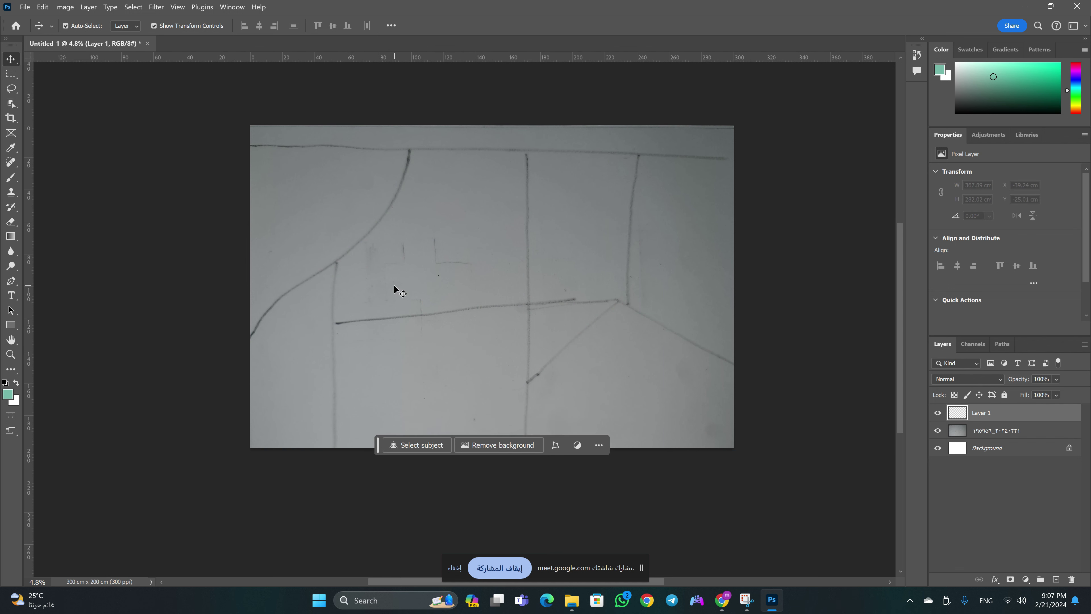
Place horizontal guides at 10 cm and on the sketch's horizontal line
left_click_drag(522, 62, 460, 146)
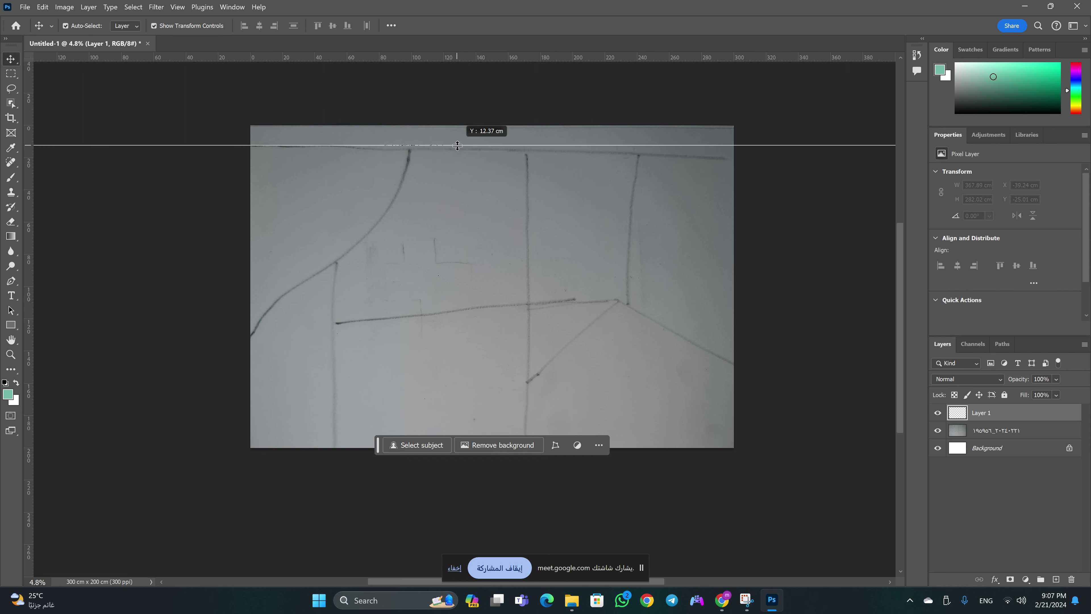
mouse_move(460, 146)
left_mouse_down()
mouse_move(374, 241)
mouse_move(358, 149)
mouse_move(336, 116)
mouse_move(310, 144)
left_mouse_up()
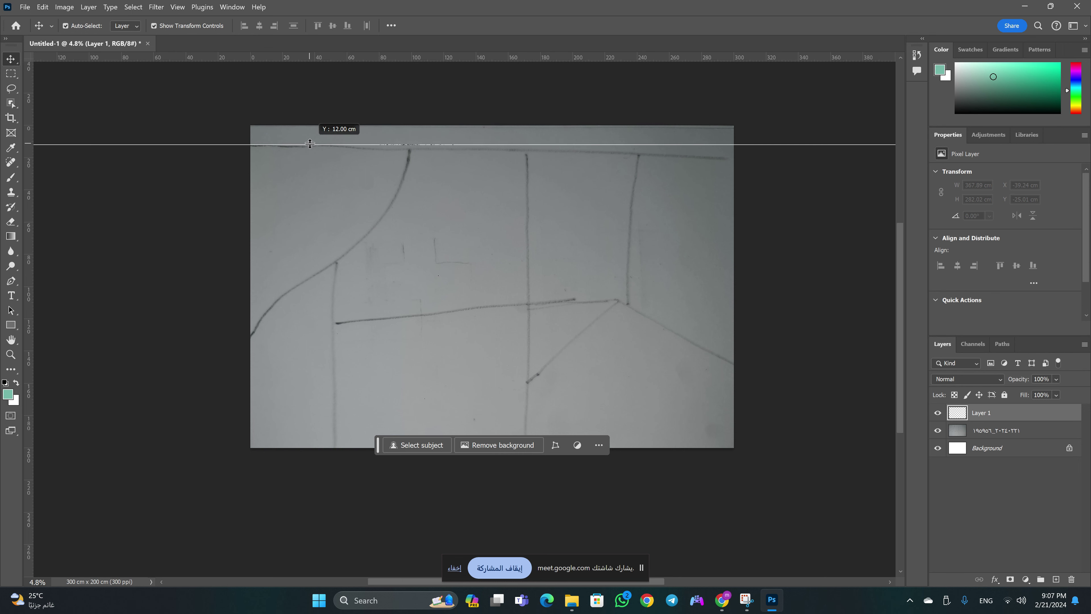
left_click_drag(309, 144, 301, 141)
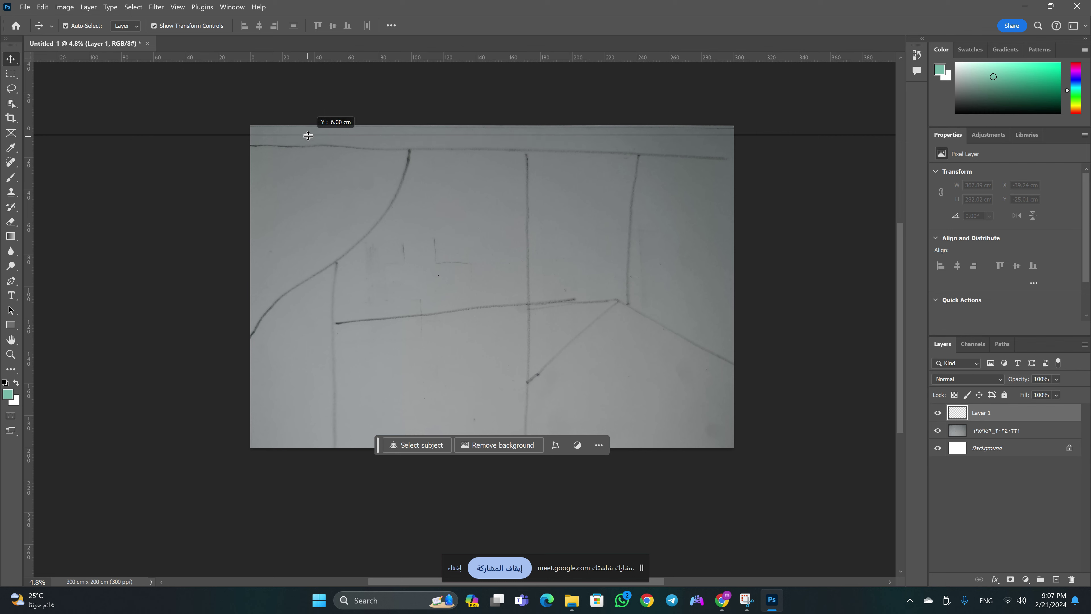
key("z")
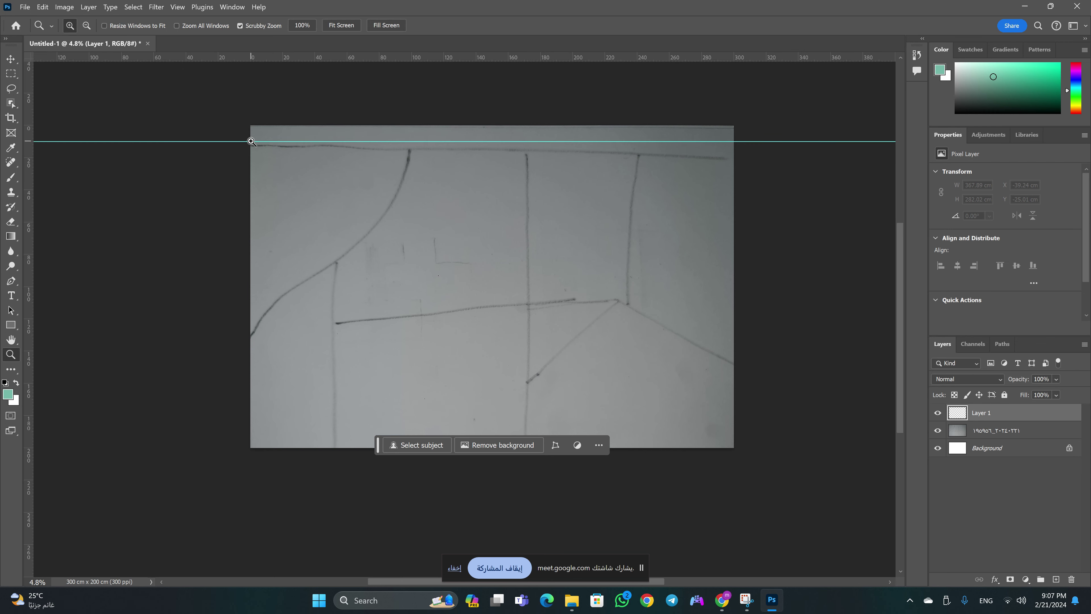
left_click(254, 142)
left_click_drag(389, 231, 524, 260)
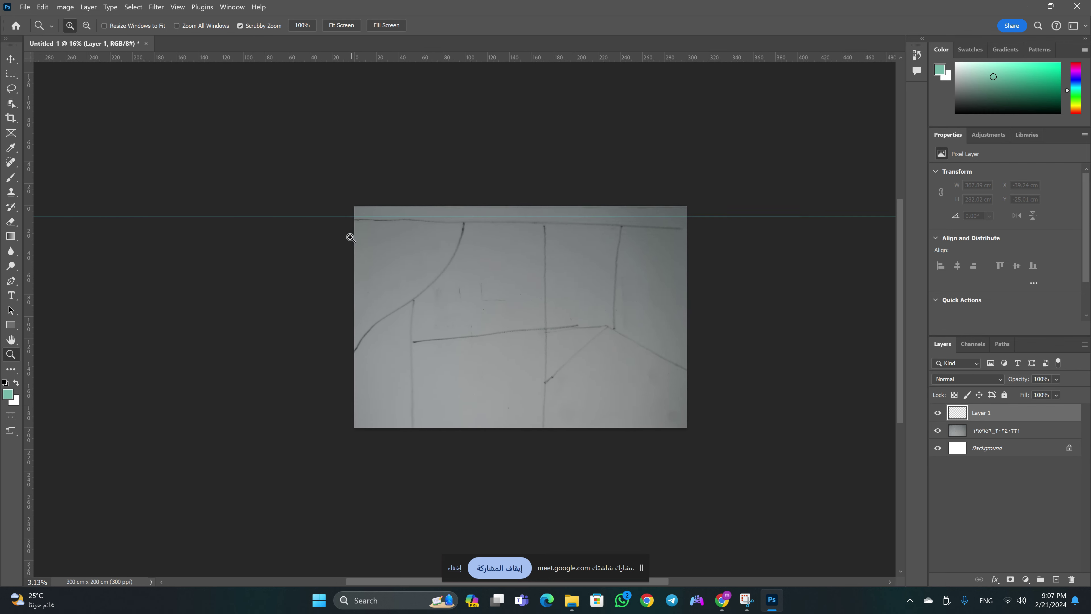
key("v")
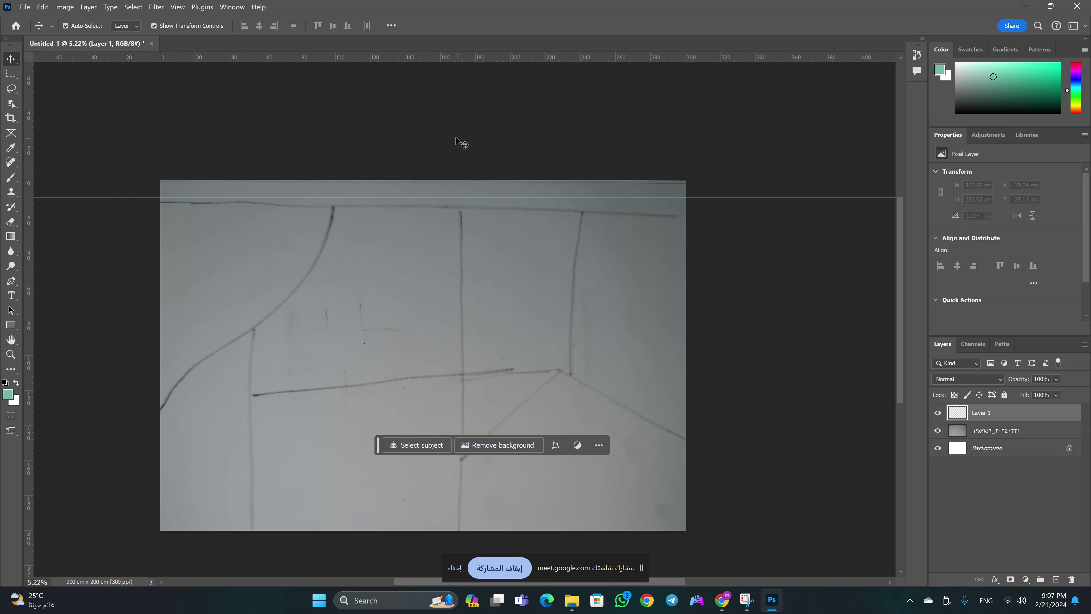
mouse_move(486, 55)
left_mouse_down()
mouse_move(456, 93)
mouse_move(429, 380)
left_mouse_up()
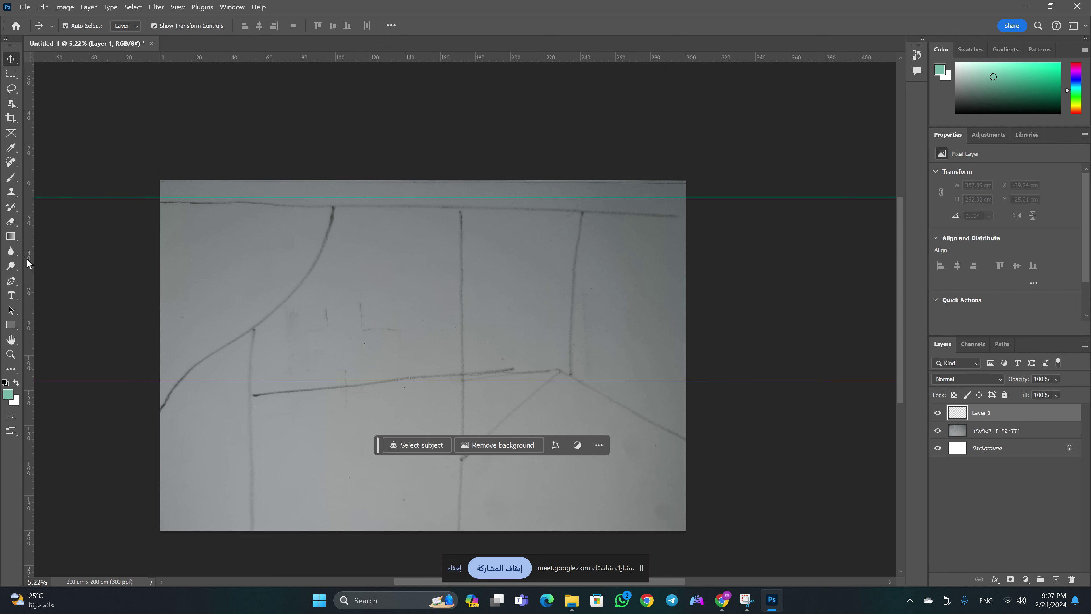
Add vertical guides at X 100 cm and near the left side, then admit a waiting call participant
left_click_drag(27, 257, 336, 248)
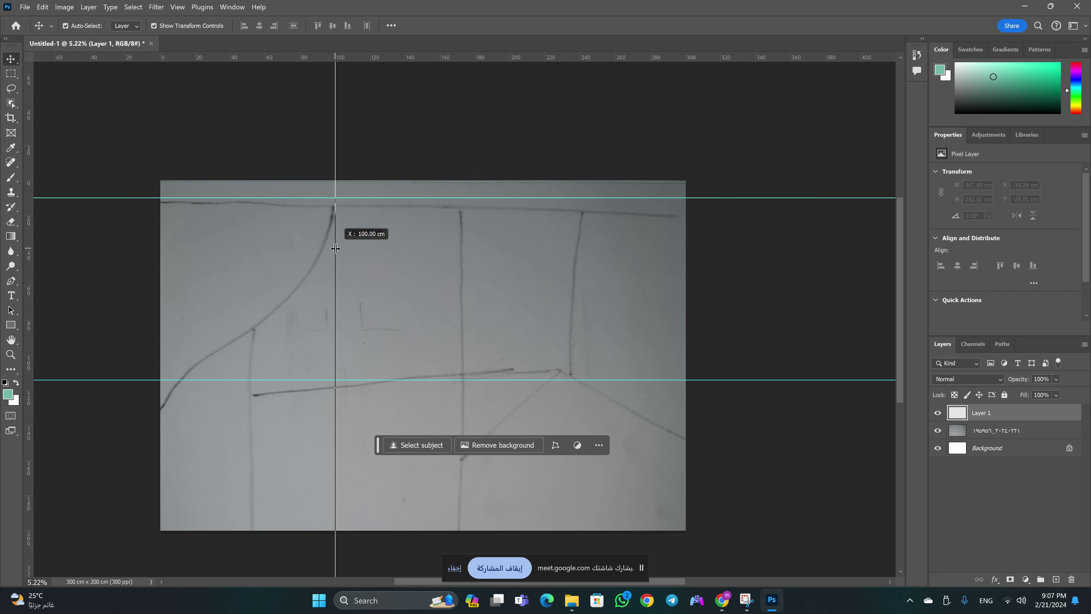
left_click_drag(335, 249, 335, 248)
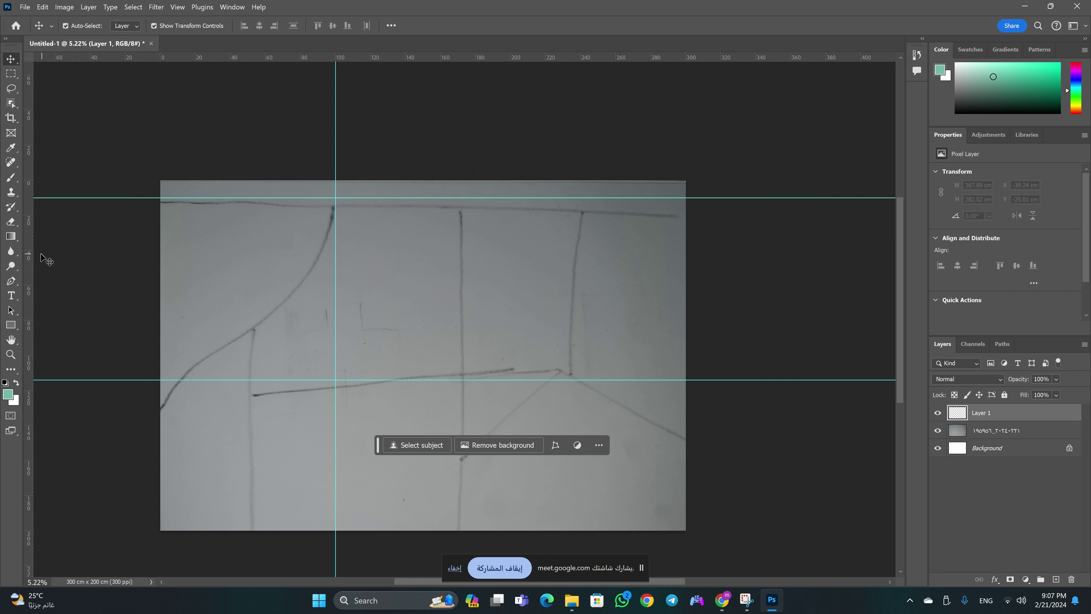
mouse_move(30, 253)
left_mouse_down()
mouse_move(257, 253)
mouse_move(202, 257)
left_mouse_up()
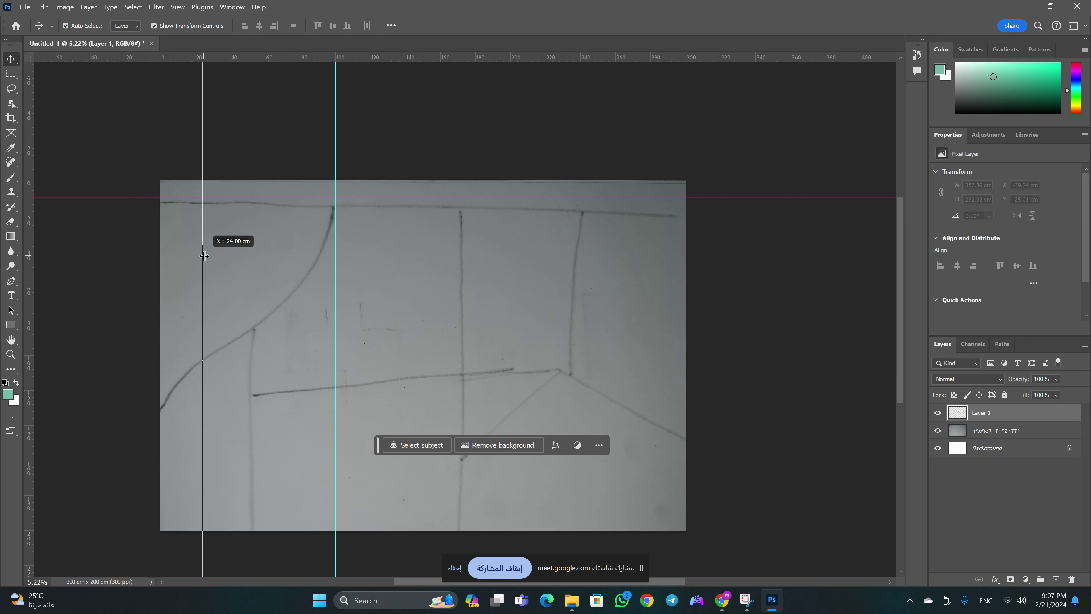
mouse_move(722, 600)
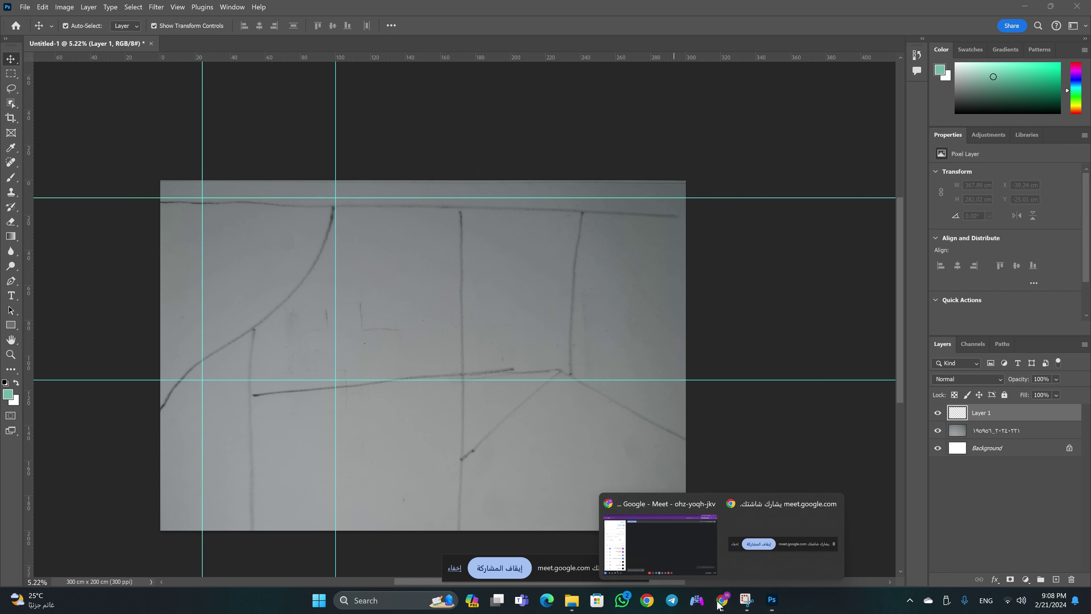
left_click(630, 507)
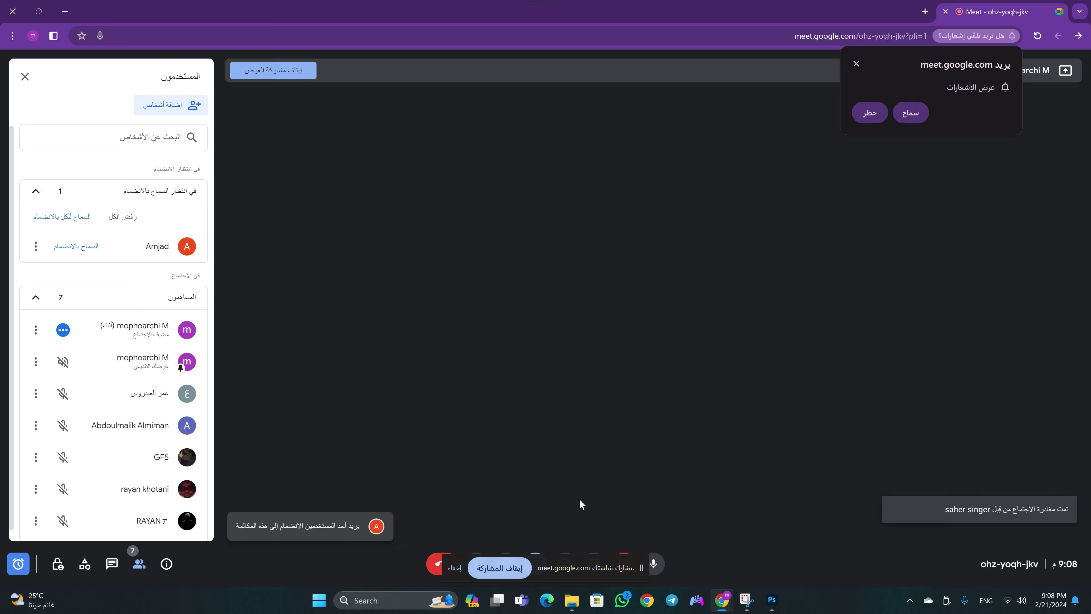
left_click(76, 245)
Add vertical guides at X 172 cm and at the sketch's right-hand line
left_click(64, 12)
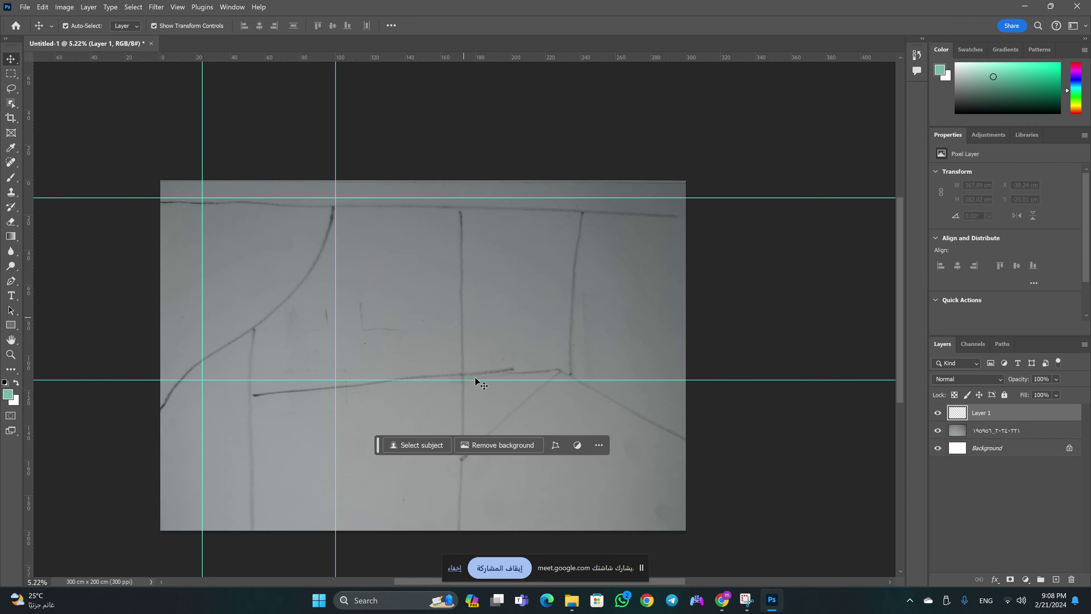
left_click_drag(28, 215, 462, 249)
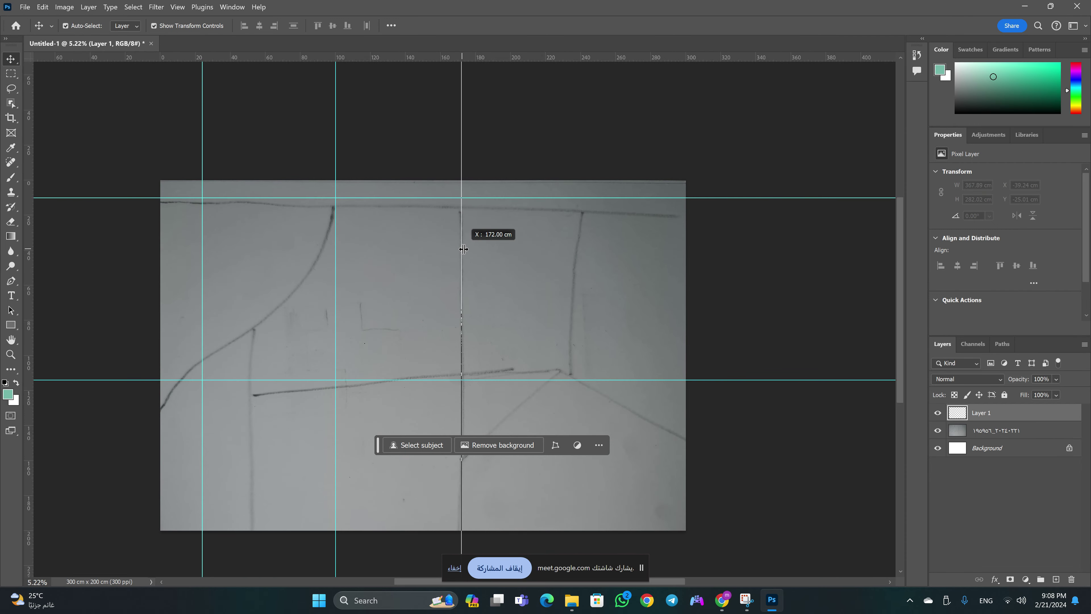
mouse_move(28, 278)
left_mouse_down()
mouse_move(250, 270)
mouse_move(520, 280)
mouse_move(517, 291)
mouse_move(583, 283)
left_mouse_up()
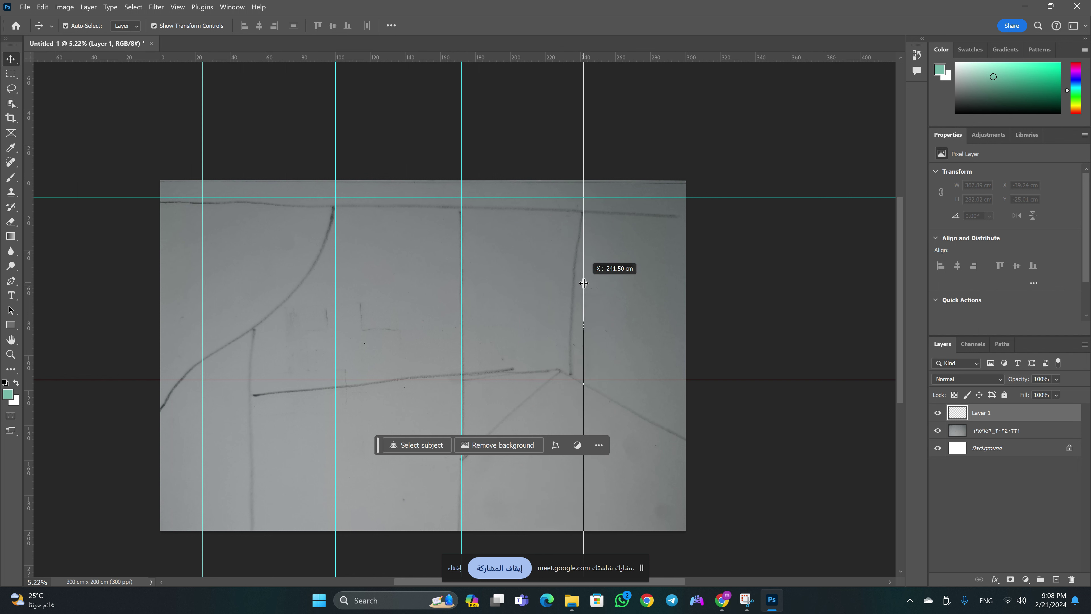
mouse_move(583, 283)
left_mouse_down()
mouse_move(573, 284)
mouse_move(630, 267)
left_mouse_up()
Nudge the right vertical guide onto the sketch's right-hand stroke at about 215 cm
key("z")
key("v")
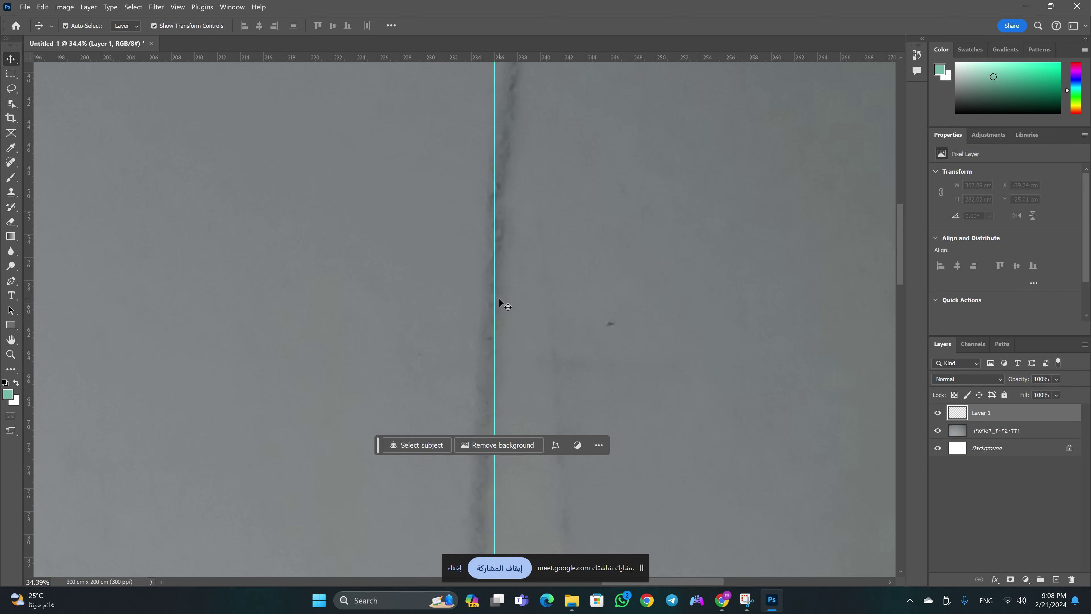
mouse_move(496, 298)
left_mouse_down()
mouse_move(563, 297)
mouse_move(541, 297)
left_mouse_up()
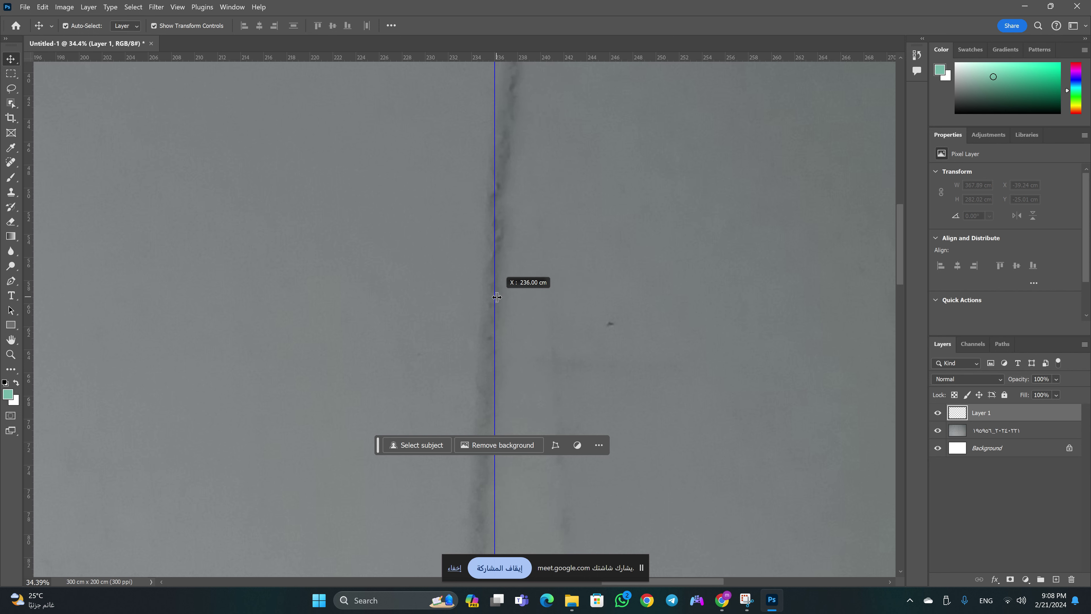
key("z")
key("ctrl+minus")
key("ctrl+minus")
scroll(573, 273, "down", 3)
key("v")
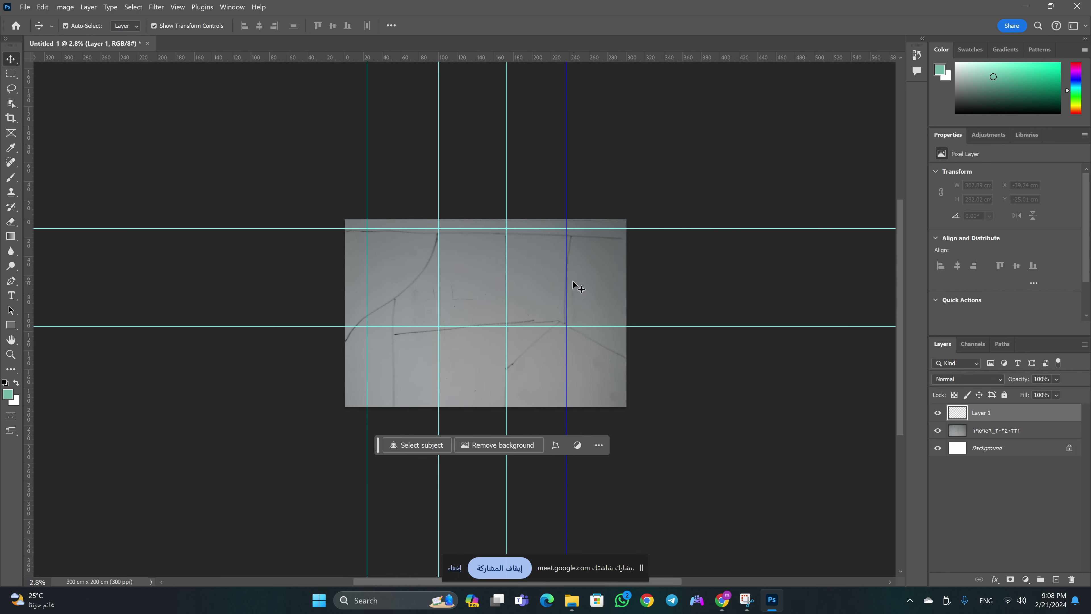
left_click_drag(566, 283, 546, 282)
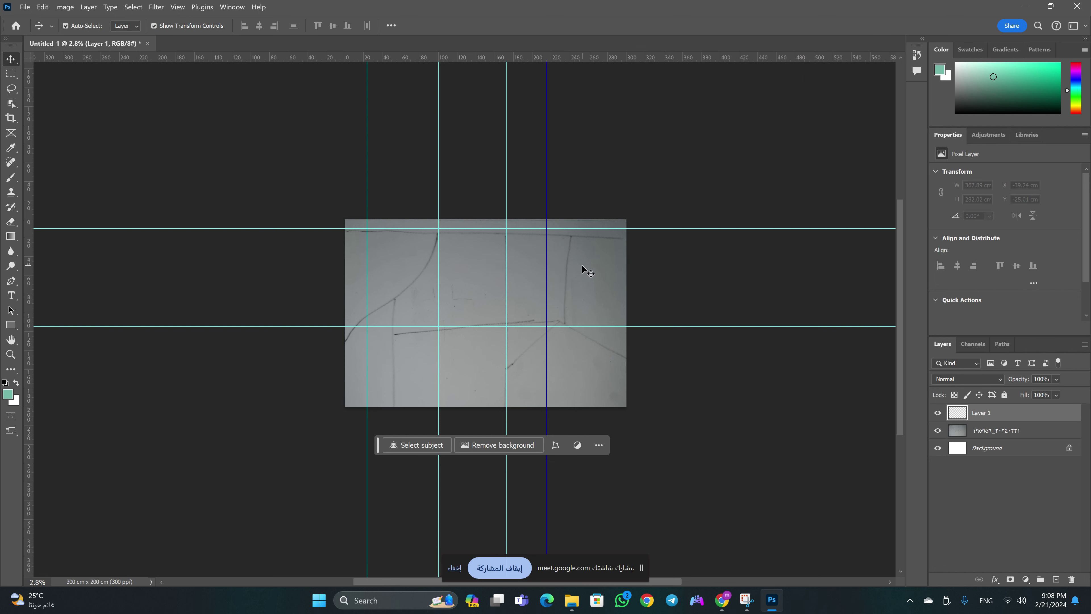
key("ctrl")
Zoom in on the sketch's top edge and switch to the Pen tool
scroll(559, 271, "up", 1)
scroll(539, 274, "up", 3)
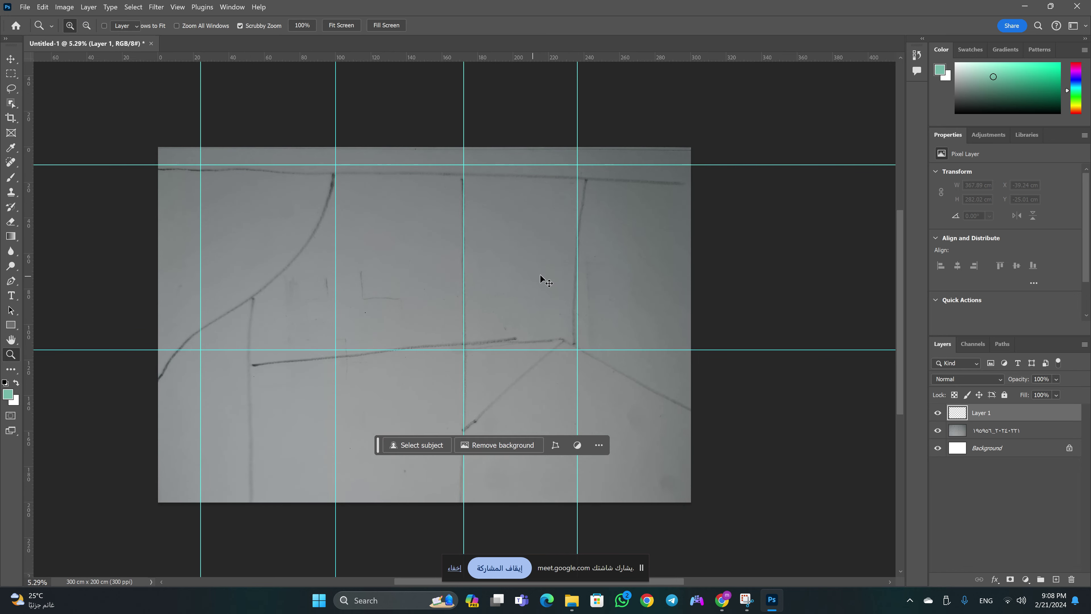
key("z")
scroll(239, 224, "up", 2)
key("v")
scroll(899, 414, "up", 1)
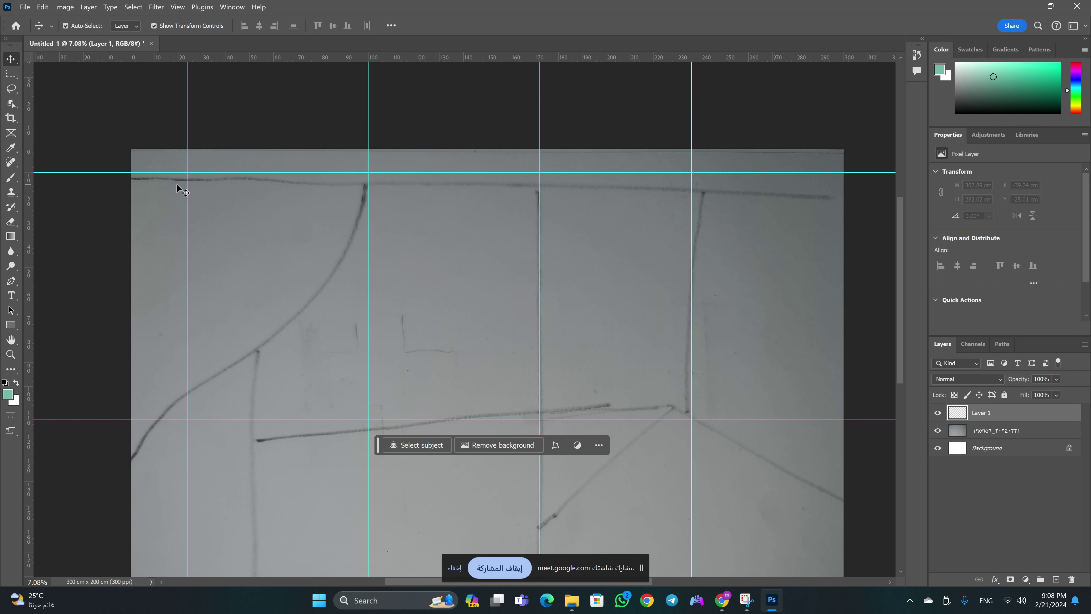
key("p")
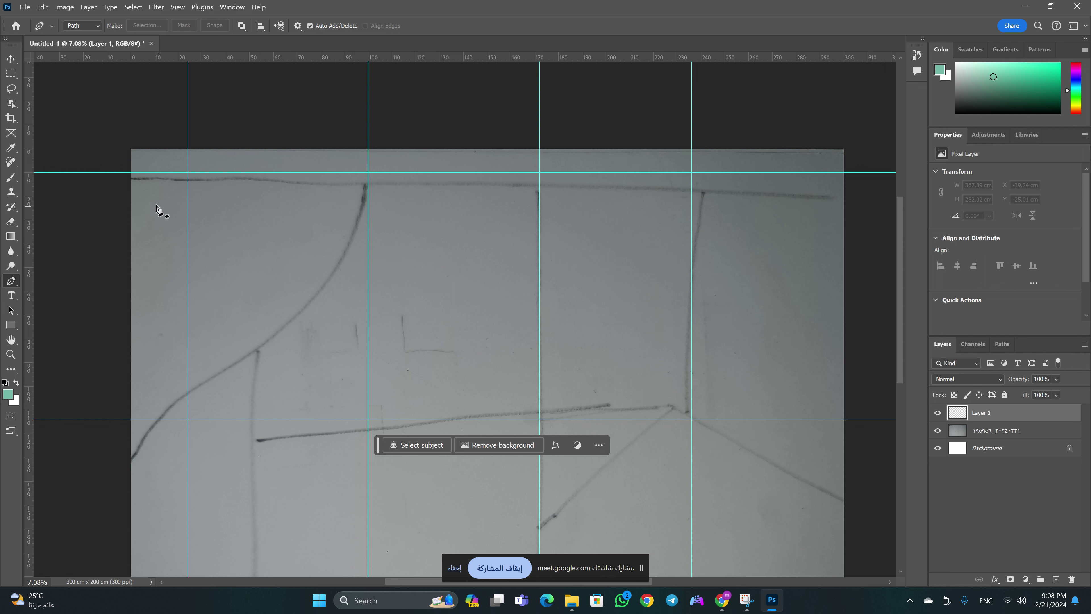
Place anchors along the top guide and set the Pen to Shape mode with no fill
left_click(130, 172)
left_click(843, 173)
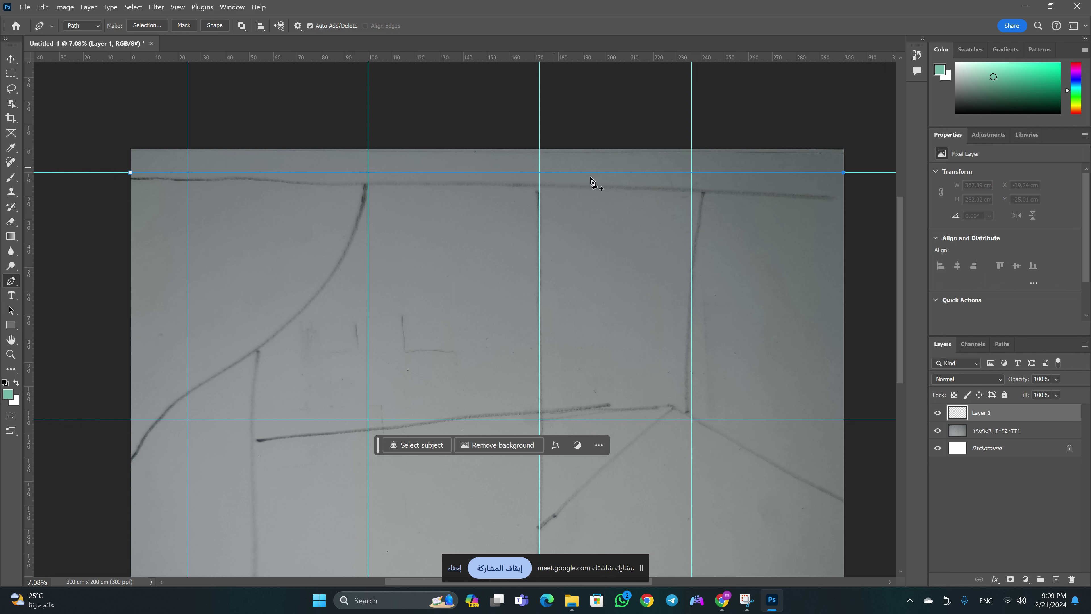
left_click(90, 25)
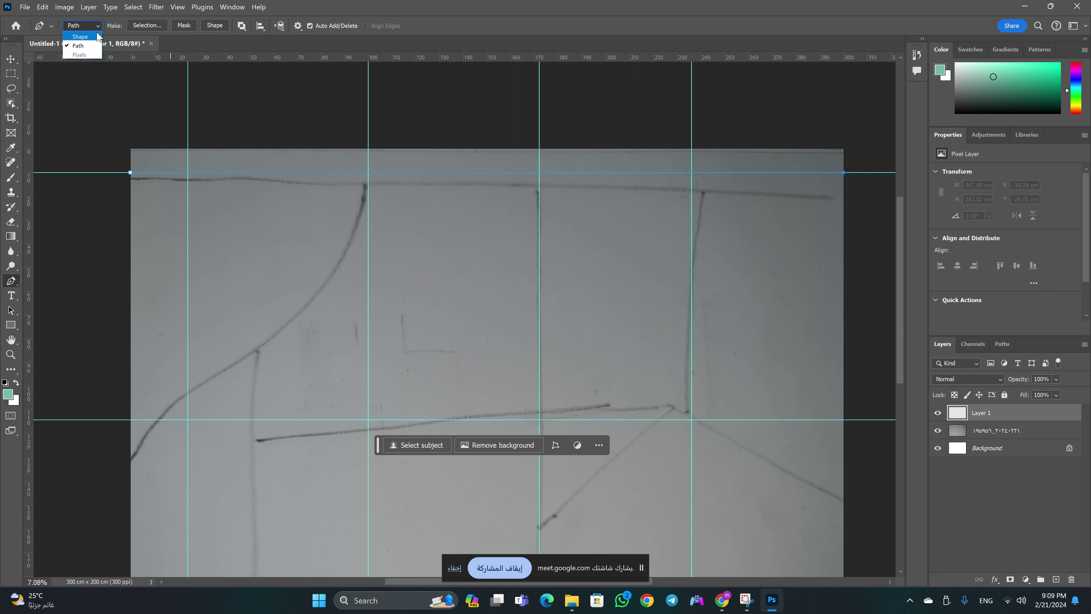
left_click(95, 36)
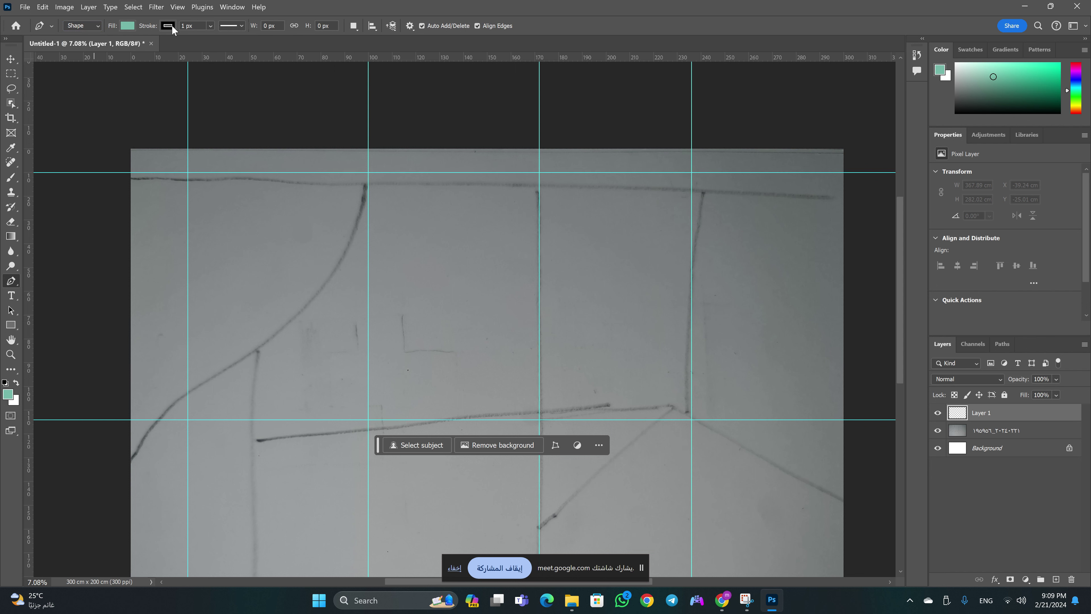
left_click(129, 26)
left_click(67, 46)
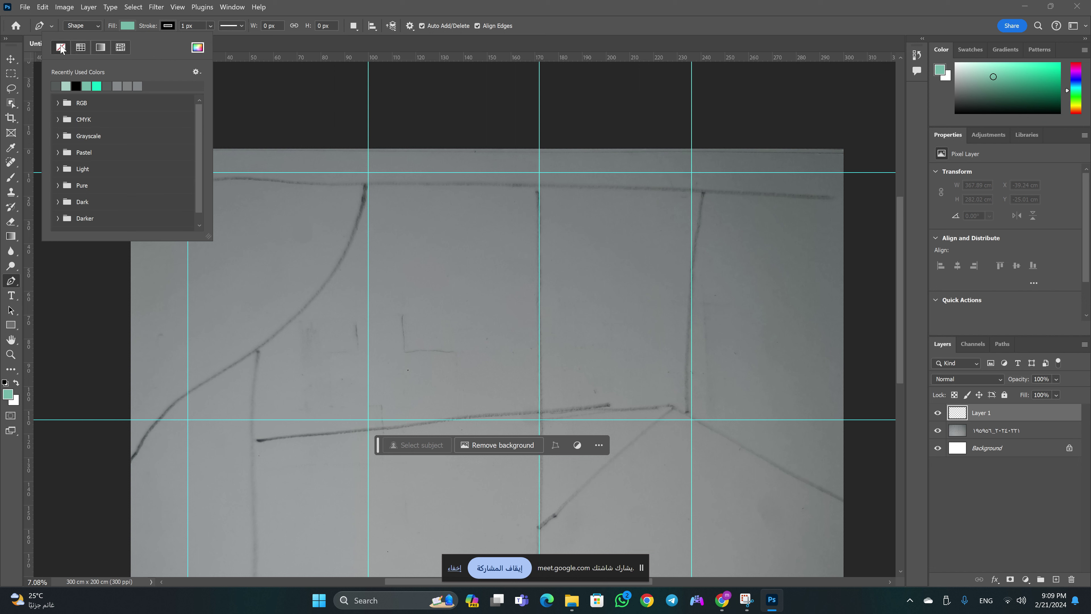
Give the stroke black colour at about 78 px and start the line at the top-left corner
left_click(210, 27)
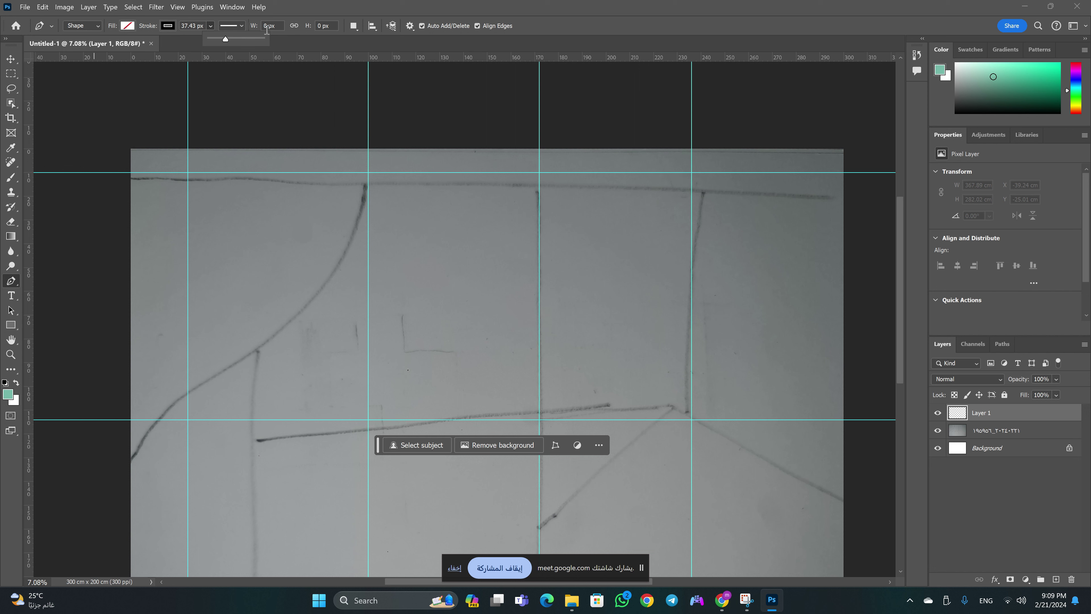
left_click(168, 26)
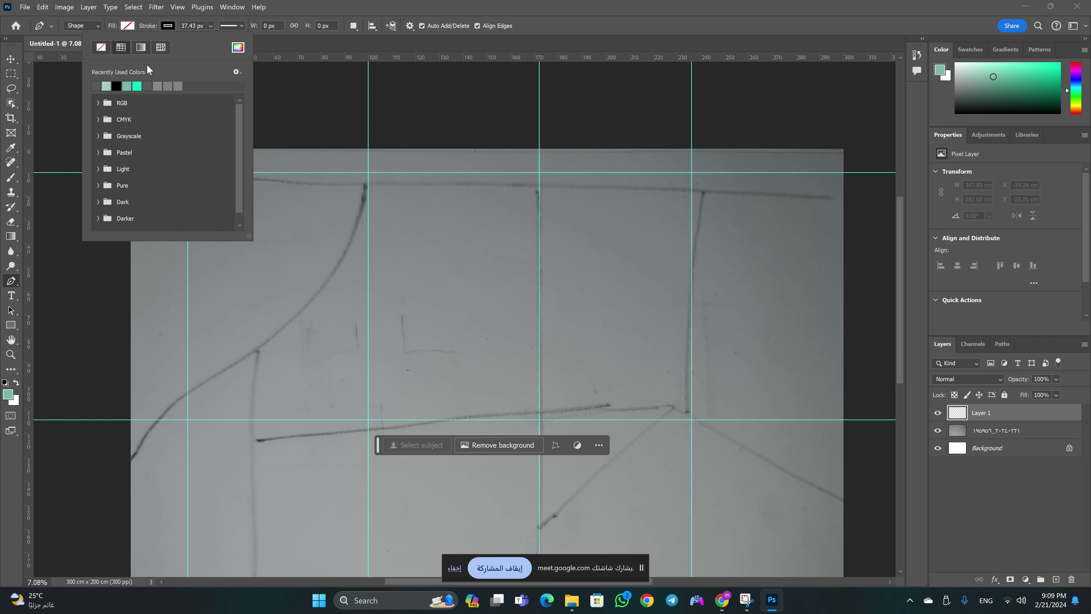
left_click(118, 85)
left_click(283, 41)
left_click(210, 26)
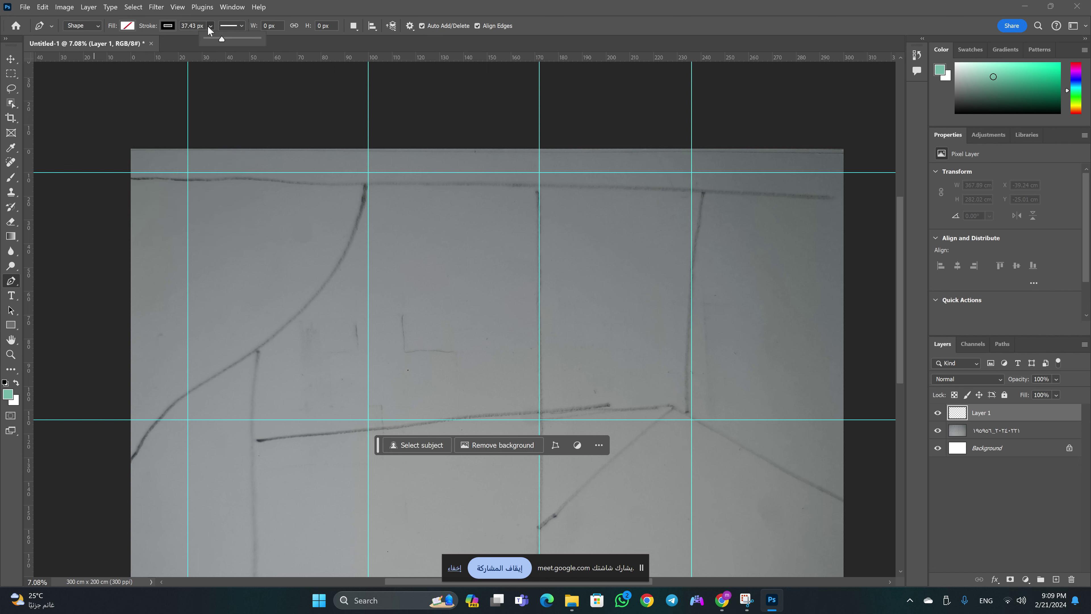
left_click_drag(225, 39, 230, 39)
left_click(130, 172)
End the line at the right guide crossing, set its stroke width to 150 px, and zoom to check
left_click(843, 173)
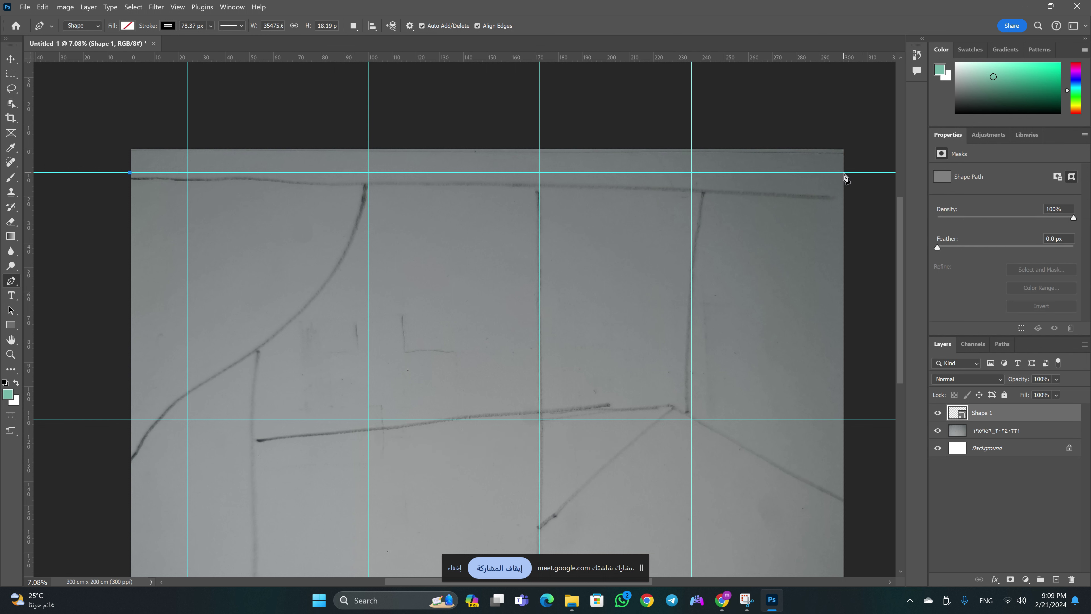
left_click(211, 26)
left_click_drag(227, 40, 238, 40)
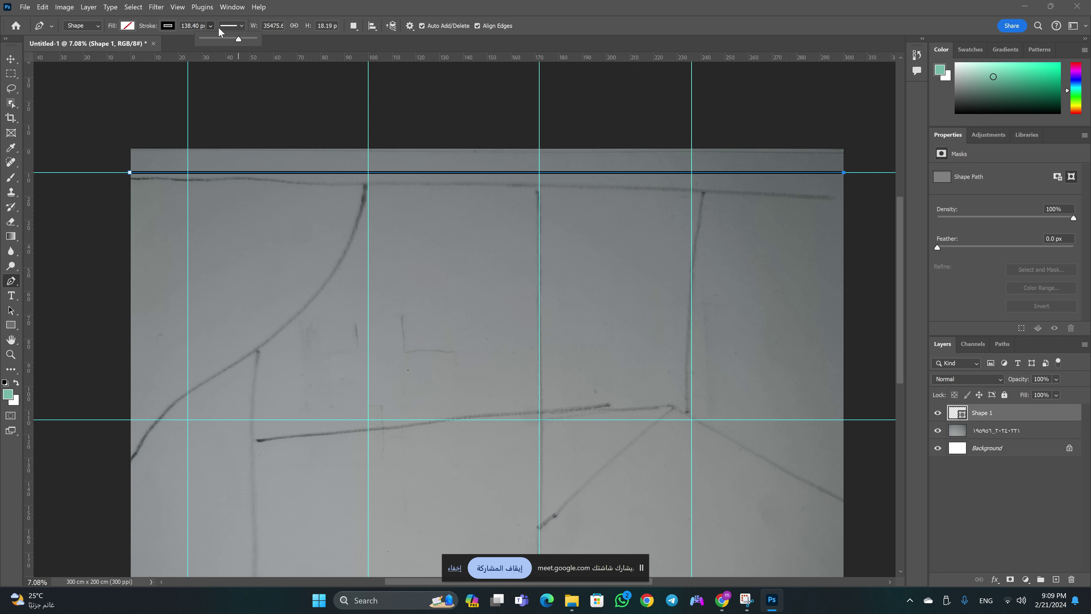
left_click(184, 26)
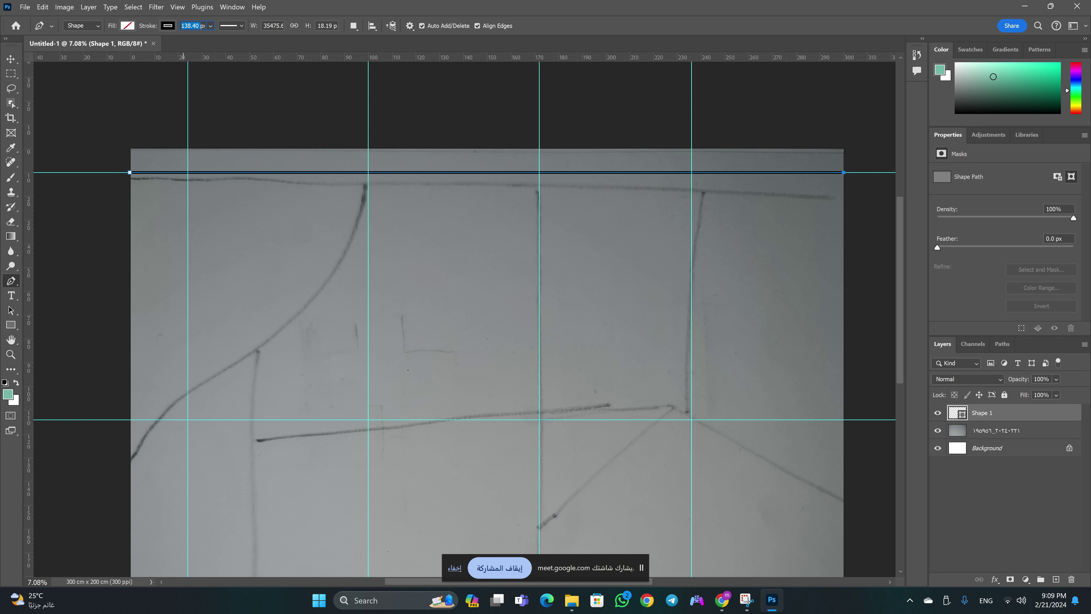
type("150")
key("Return")
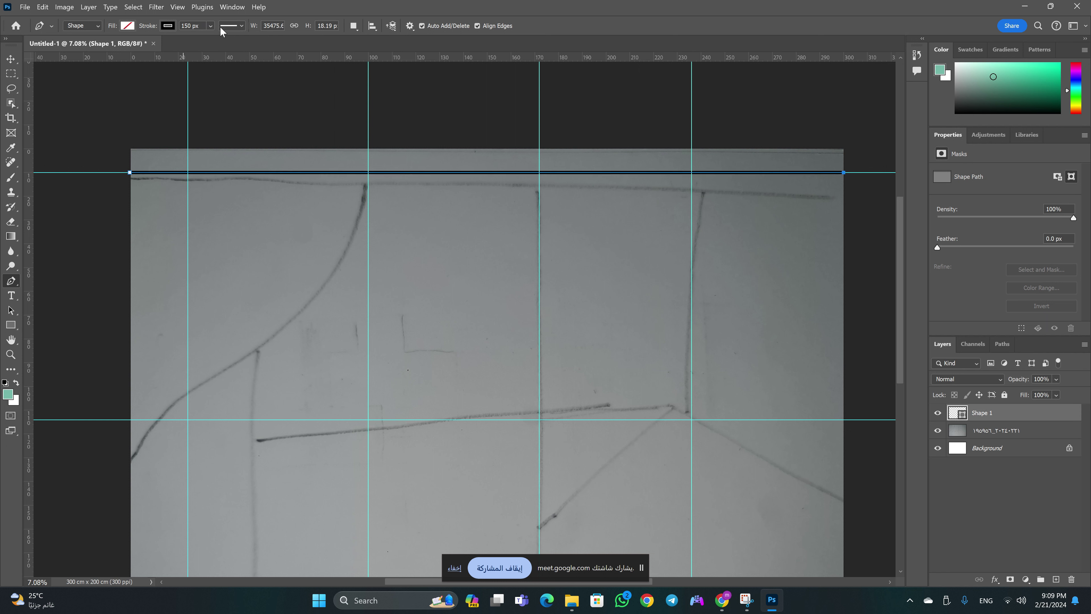
key("Escape")
key("z")
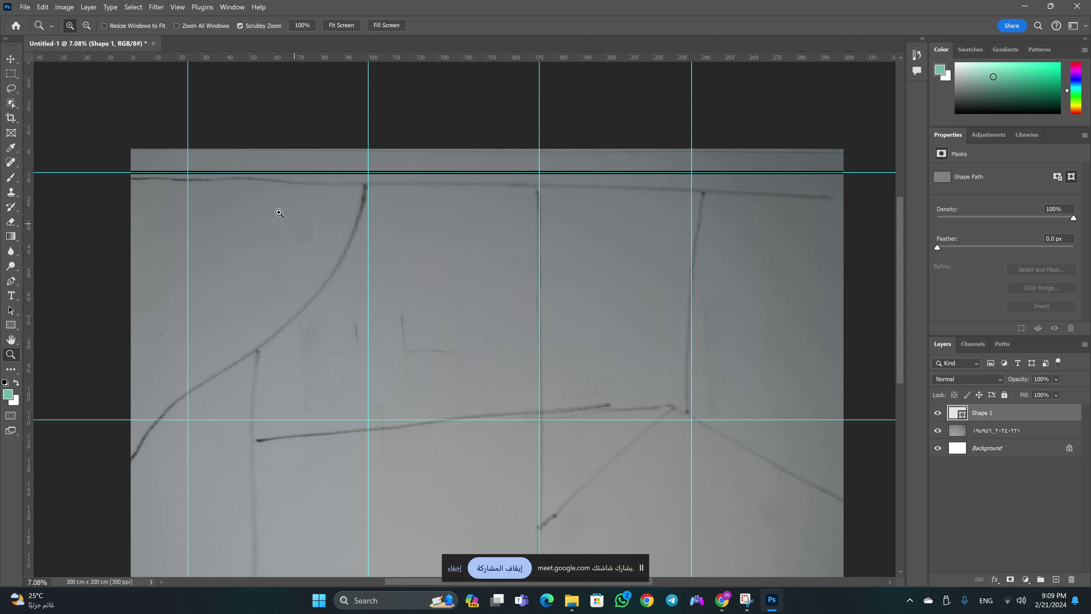
left_click_drag(189, 154, 199, 157)
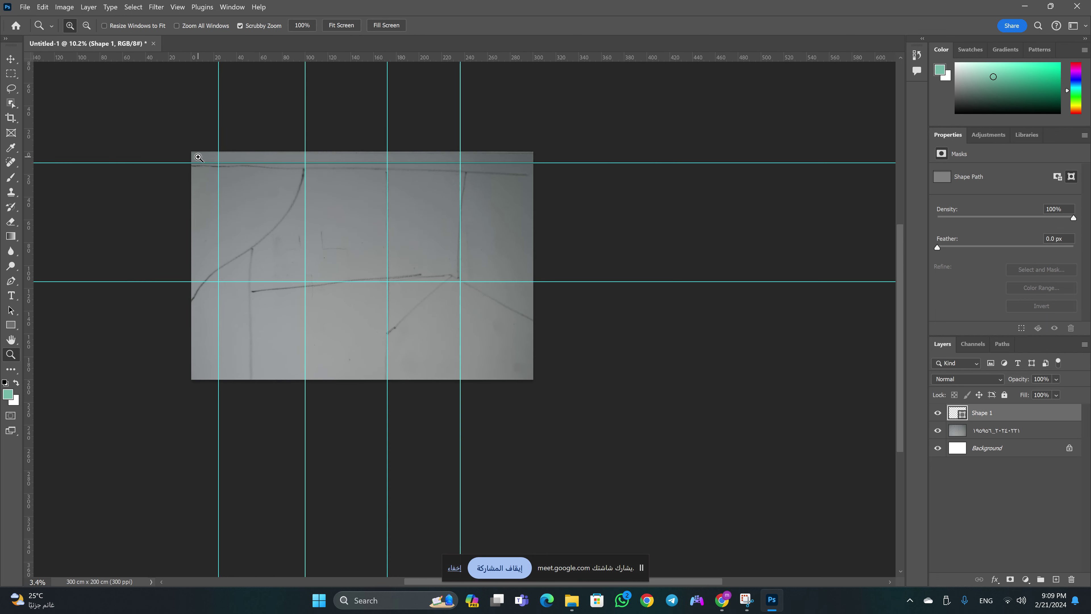
left_click(198, 157)
Hide the sketch photo layer and zoom to view the whole poster
key("p")
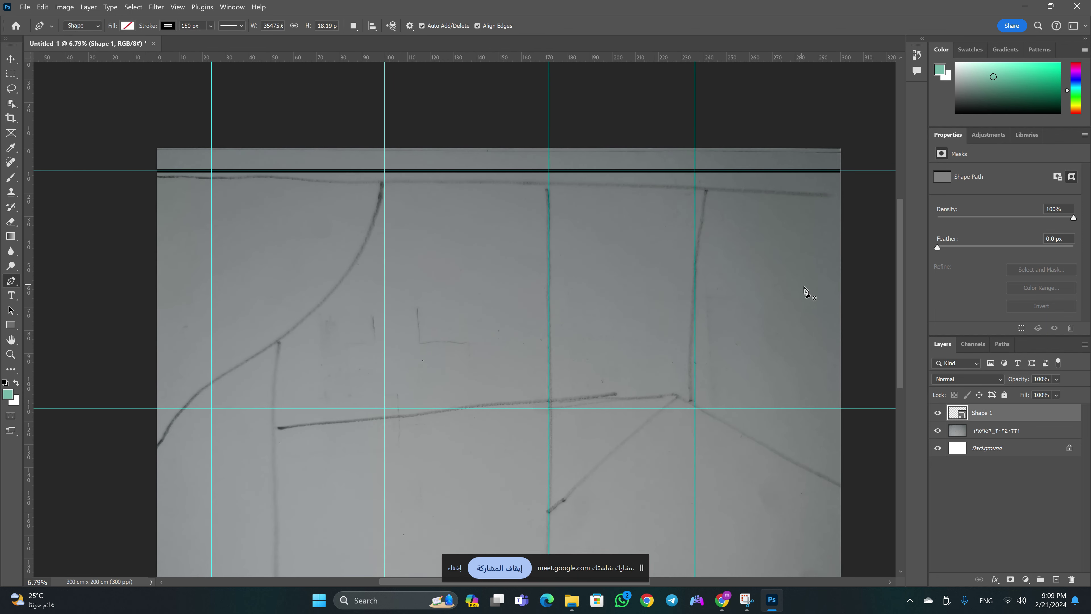
left_click(938, 431)
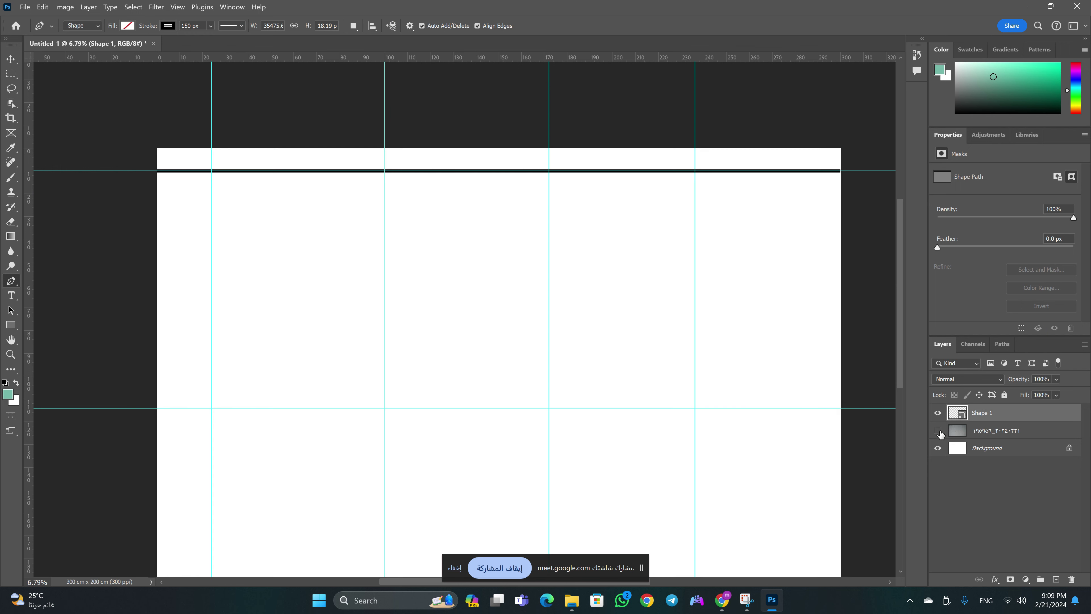
key("z")
mouse_move(570, 293)
left_mouse_down()
mouse_move(557, 295)
mouse_move(633, 292)
left_mouse_up()
key("p")
key("z")
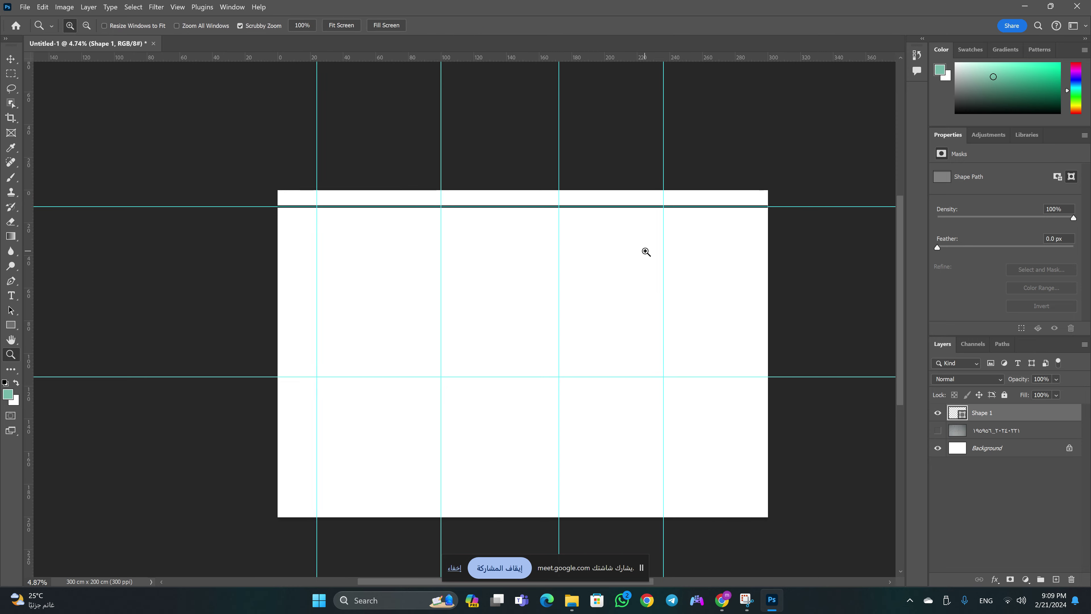
left_click_drag(683, 202, 645, 251)
key("p")
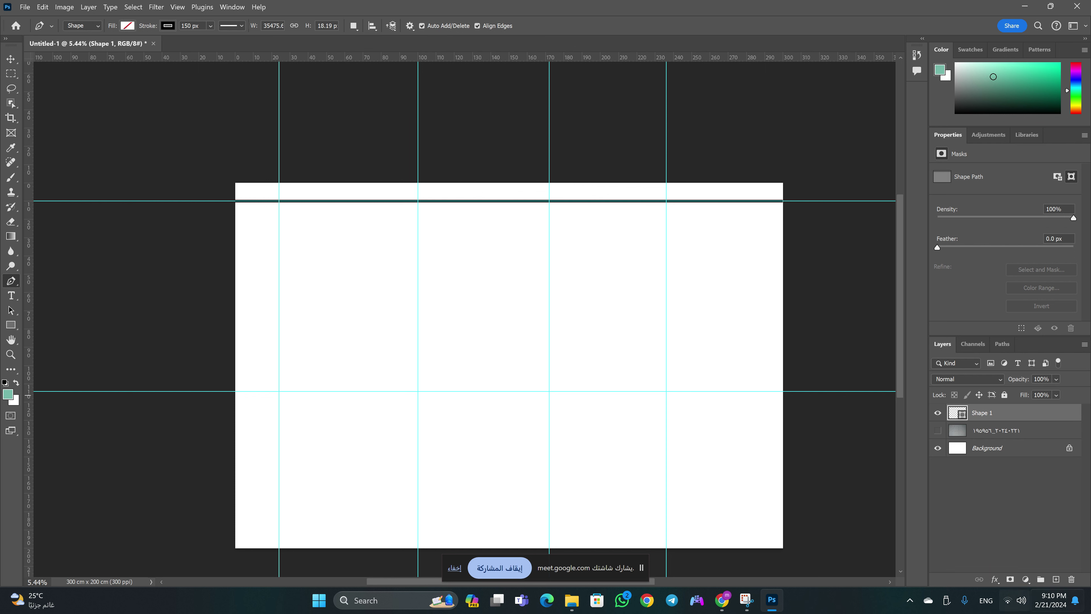
Add a new empty layer, try a light mint Paint Bucket fill, then undo it
left_click(1056, 579)
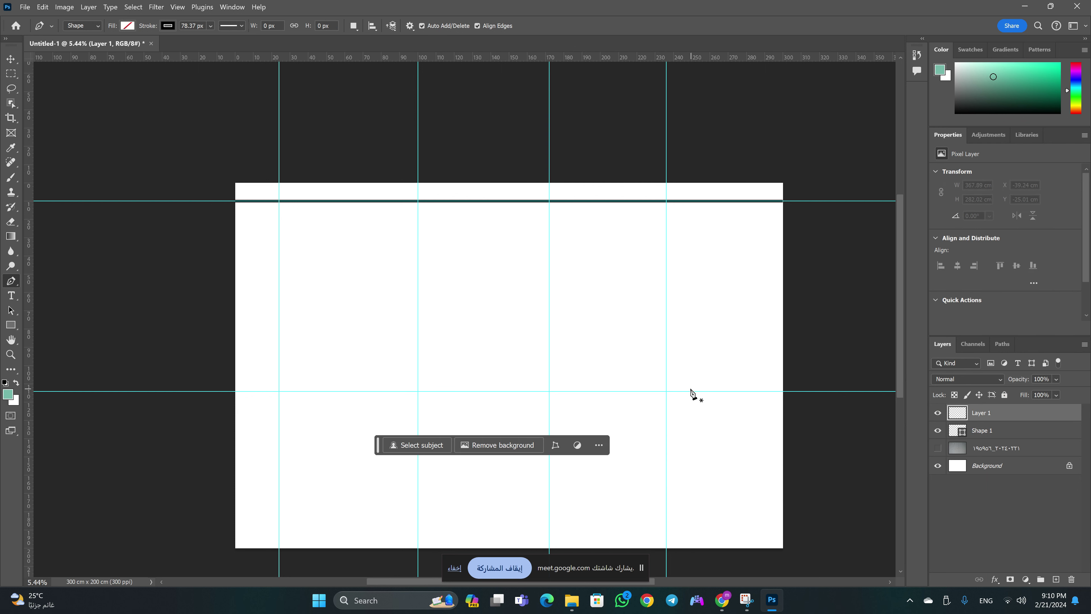
key("g")
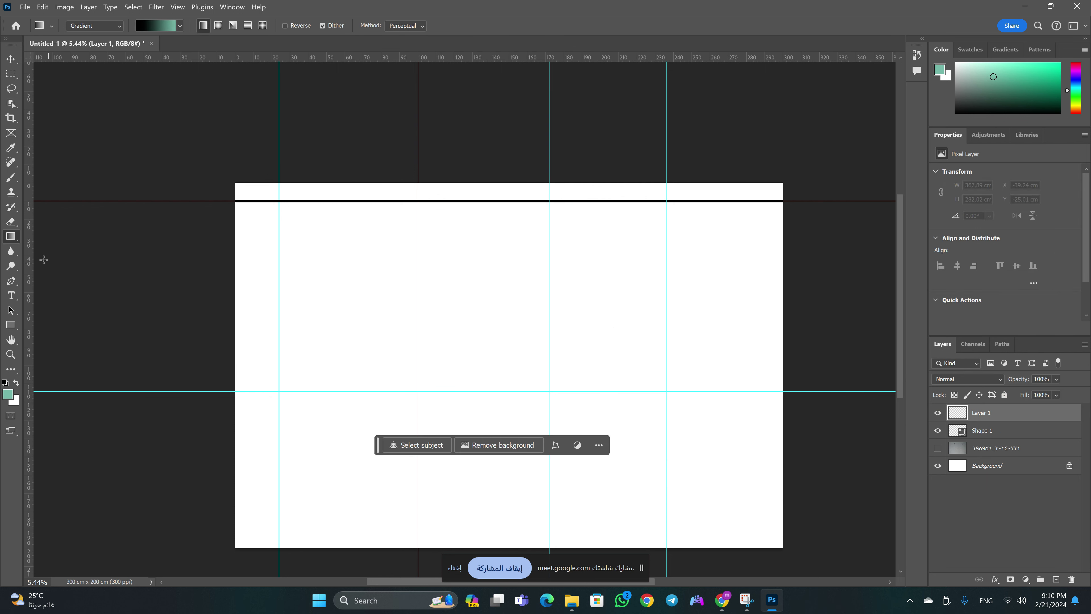
right_click(11, 236)
left_click(61, 247)
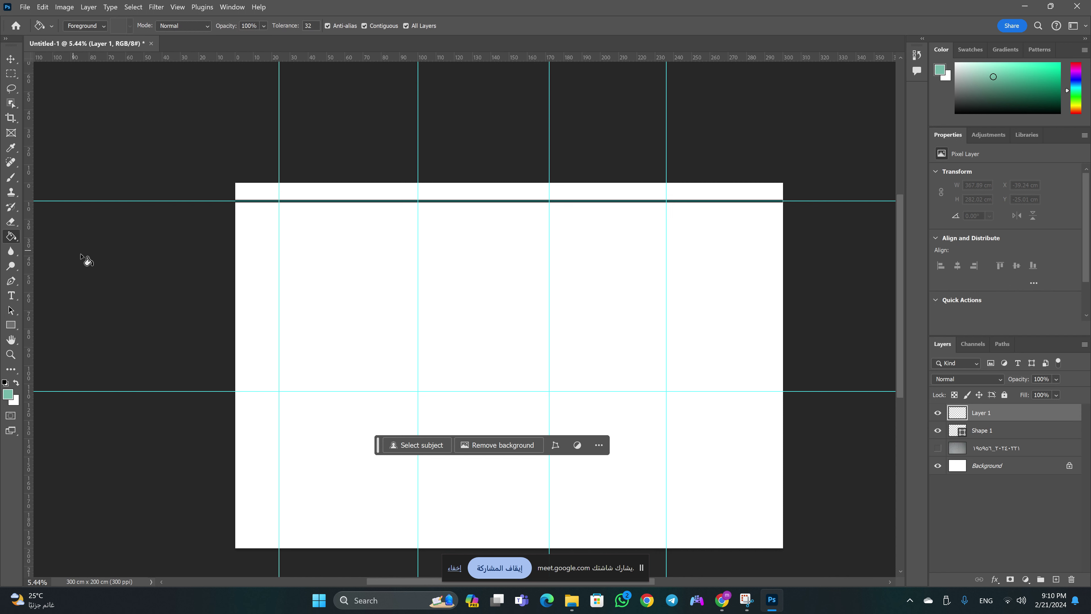
left_click_drag(1017, 77, 968, 63)
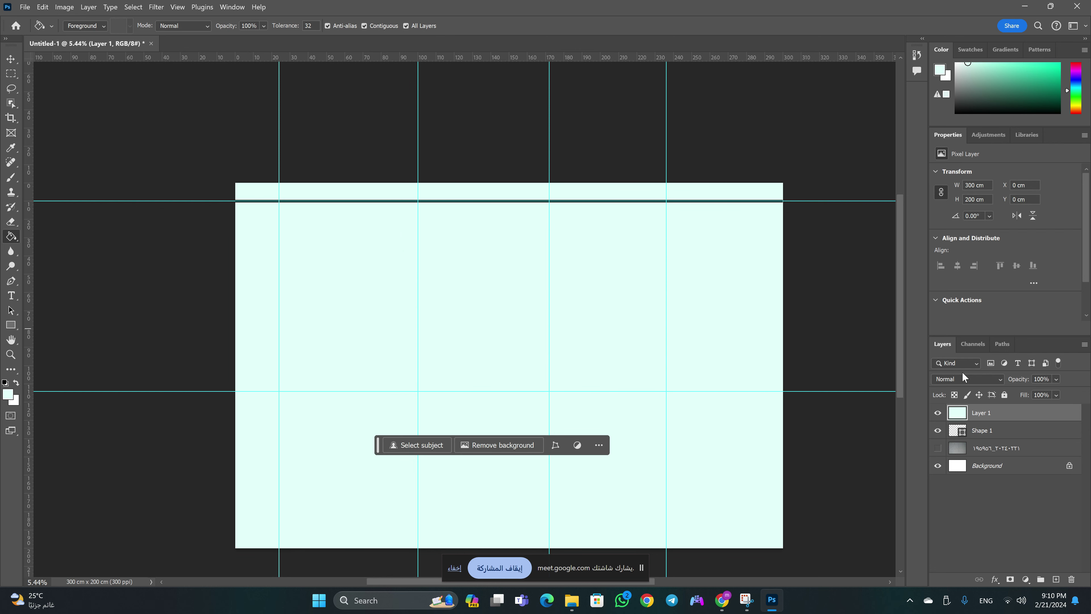
key("ctrl+z")
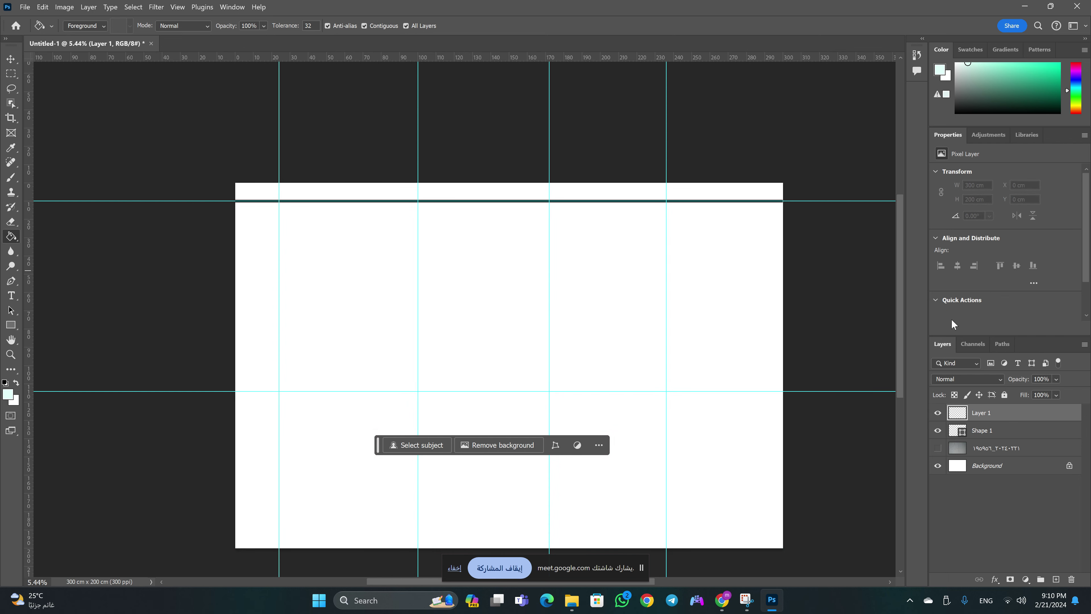
Rasterize the Shape 1 line layer into pixels
left_click(1019, 433)
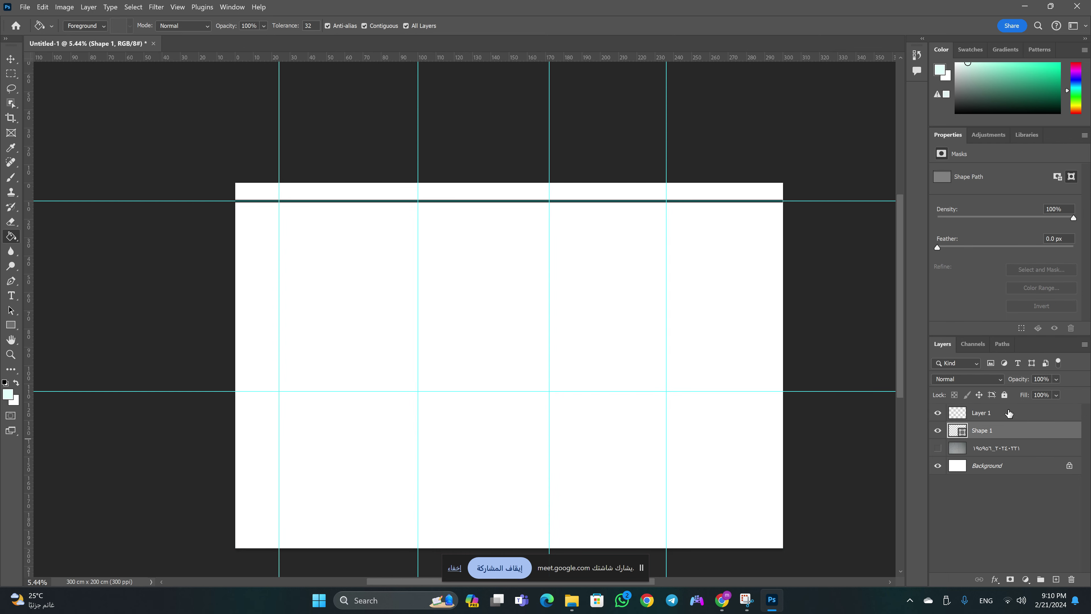
right_click(1037, 431)
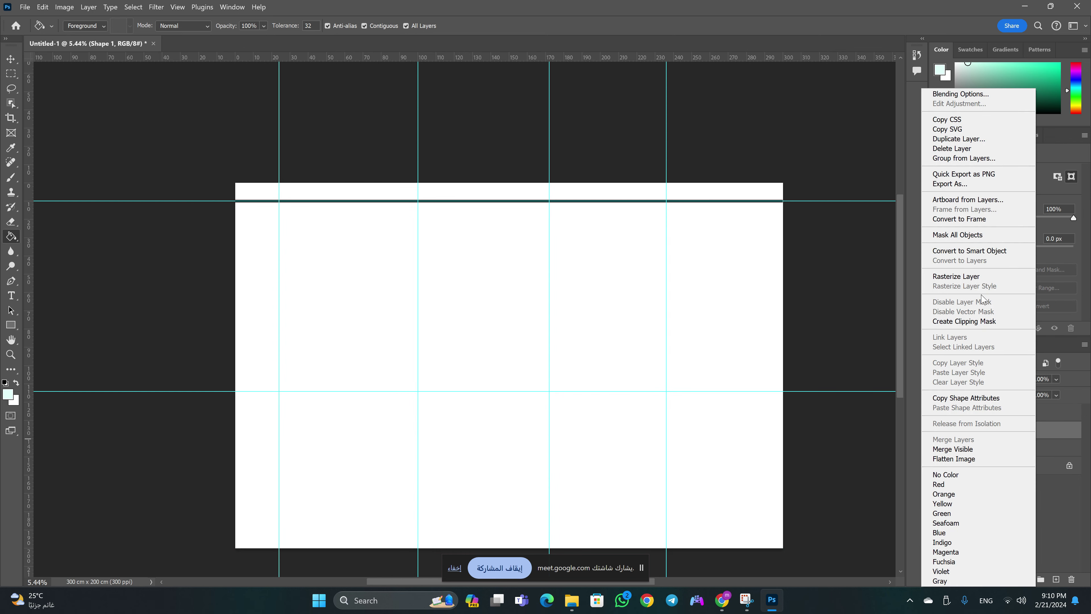
left_click(956, 276)
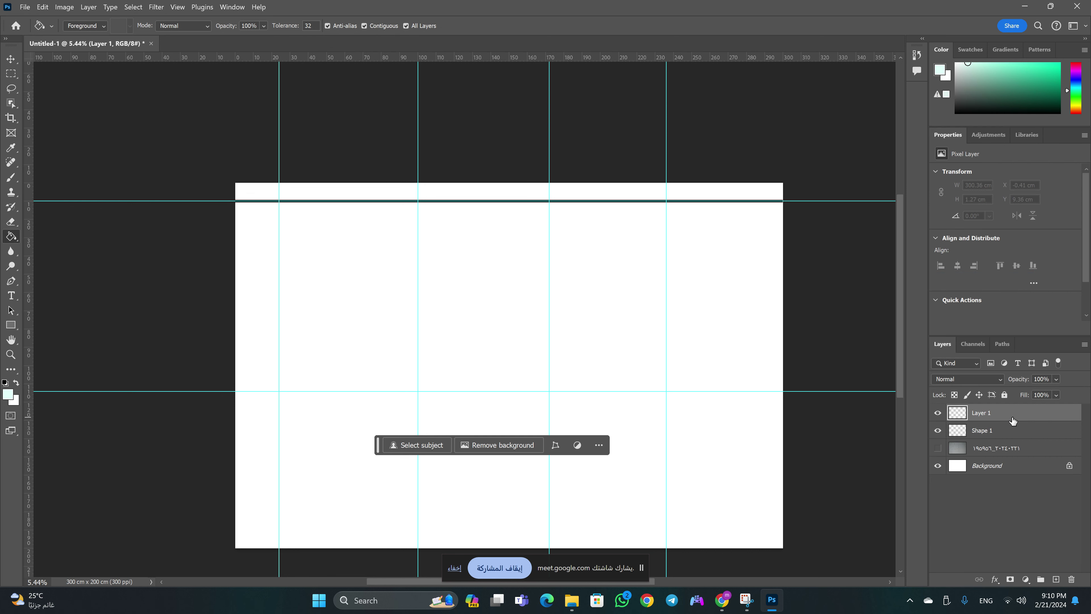
Fill the new layer with pale mint, undo it, and zoom in on the line's right end
left_click(738, 191)
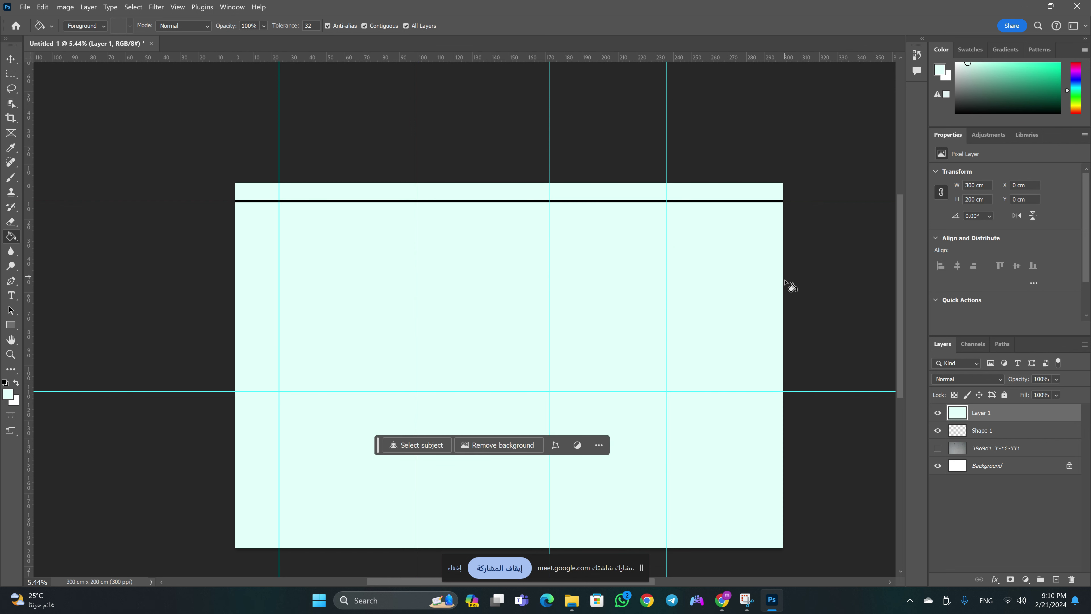
key("ctrl+z")
key("z")
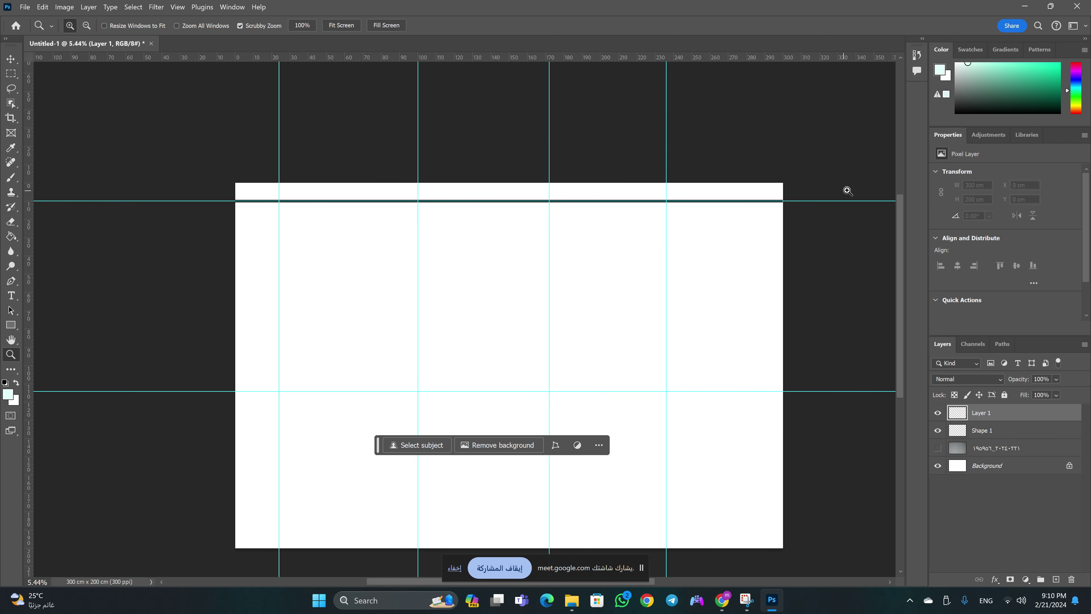
mouse_move(793, 196)
left_mouse_down()
mouse_move(872, 173)
mouse_move(790, 283)
mouse_move(818, 278)
left_mouse_up()
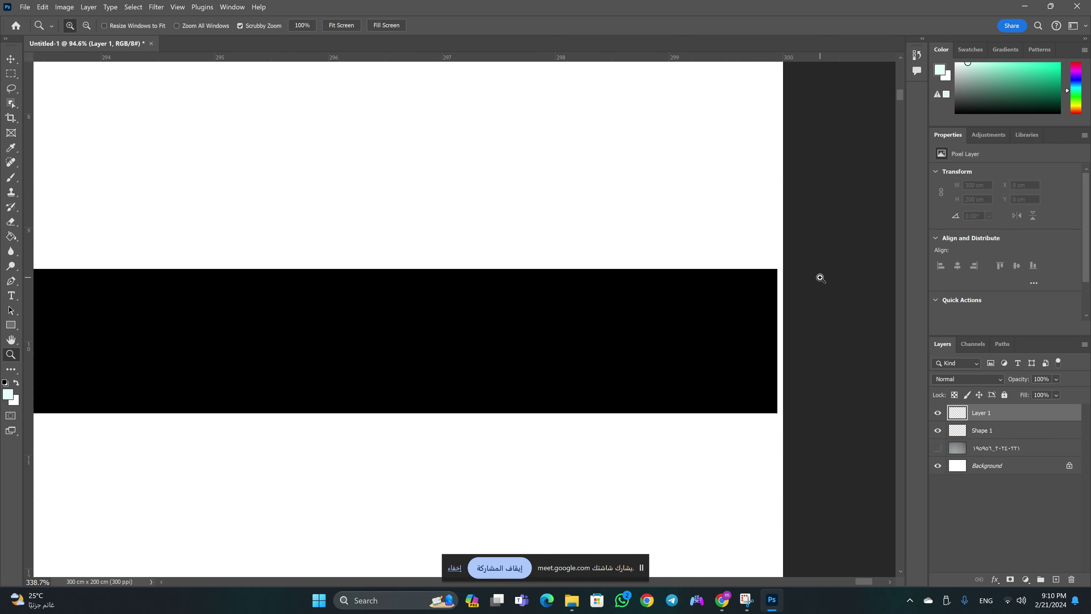
left_click_drag(748, 318, 760, 320)
Delete and restore Layer 1, then select the Shape 1 line's path for editing
key("g")
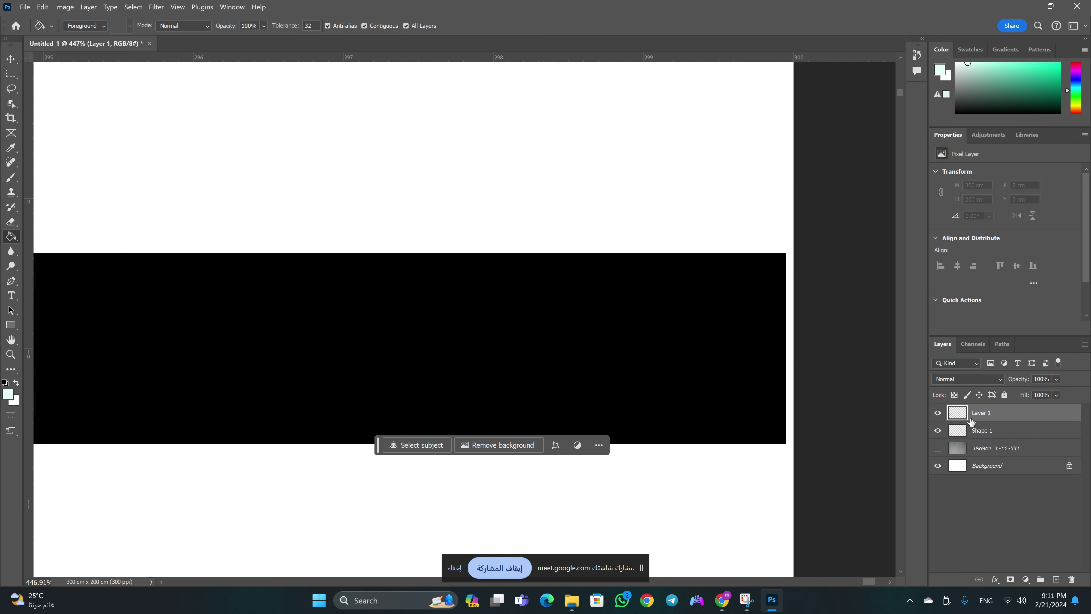
left_click_drag(972, 421, 645, 255)
key("Delete")
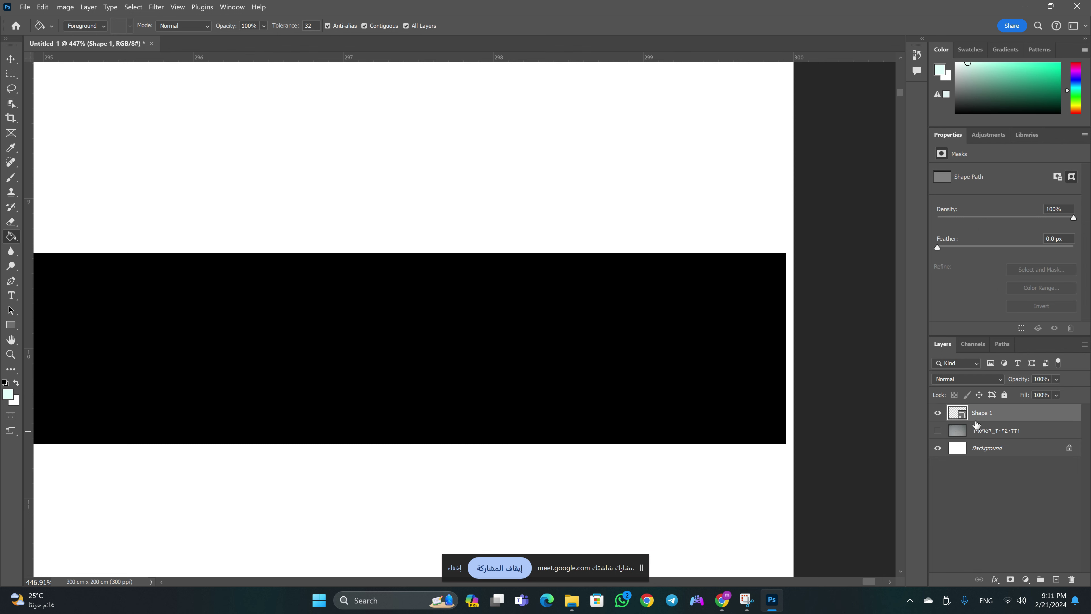
key("ctrl+z")
left_click(1011, 430)
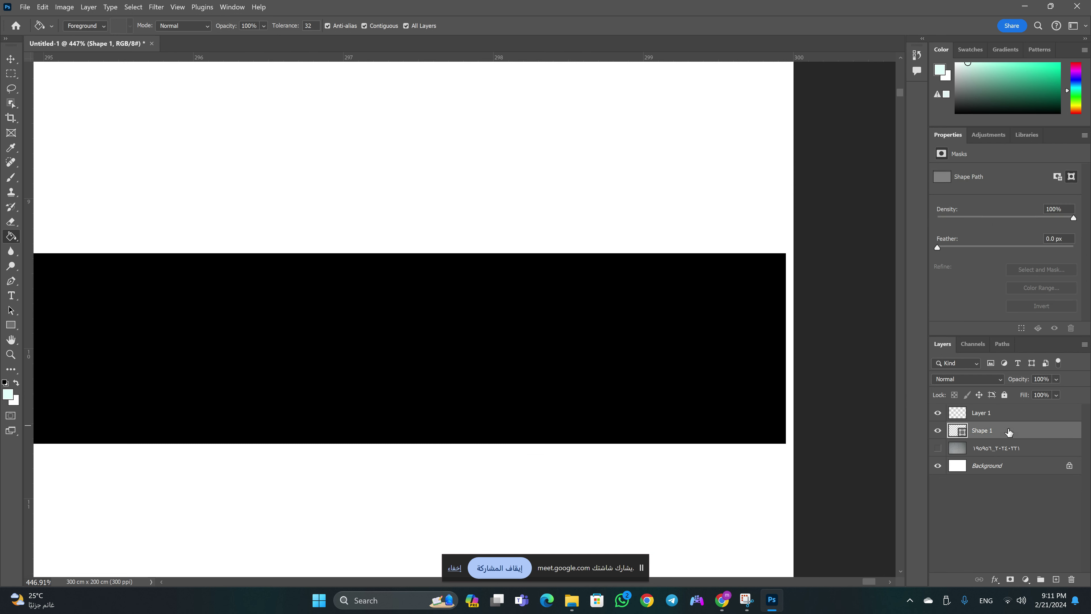
key("p")
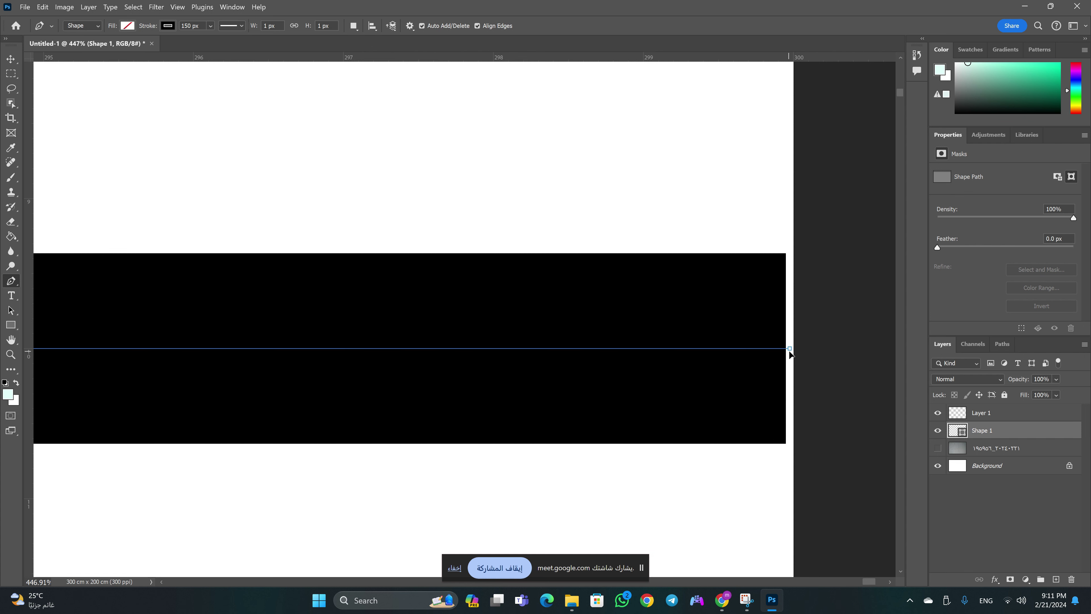
key("z")
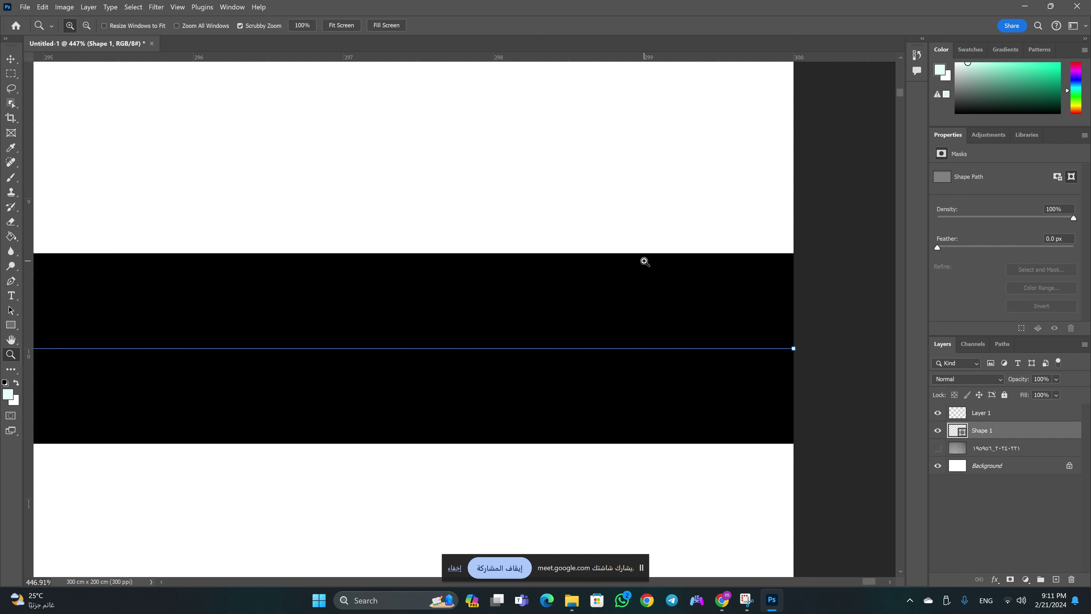
mouse_move(569, 281)
left_mouse_down()
mouse_move(247, 281)
mouse_move(262, 203)
mouse_move(714, 283)
mouse_move(927, 358)
left_mouse_up()
key("p")
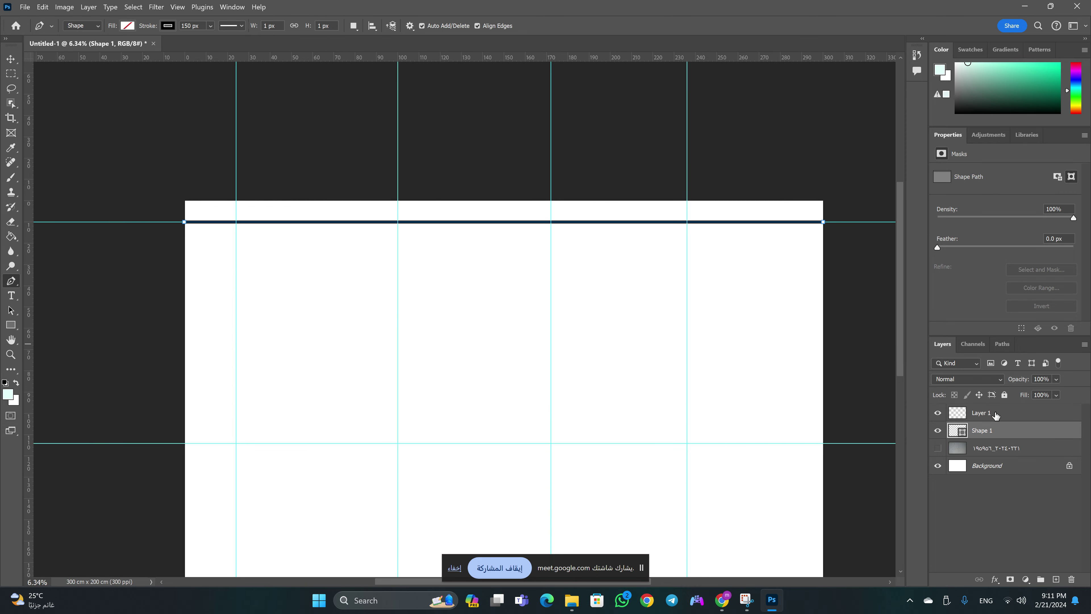
Paint Bucket-fill the strip above the black line on Layer 1 with light cyan
left_click(996, 413)
key("g")
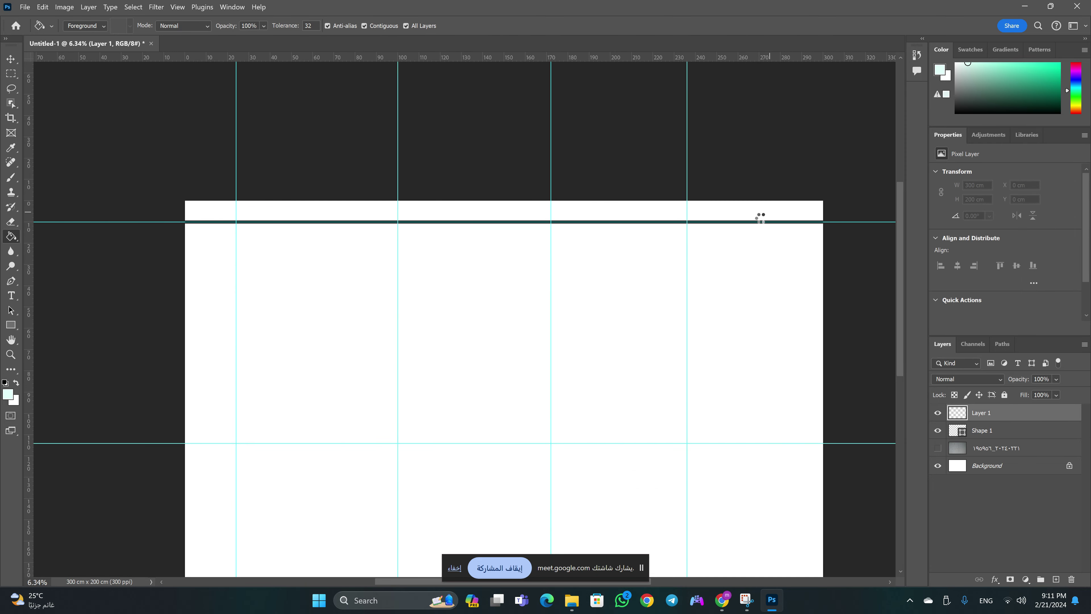
left_click(760, 217)
key("z")
mouse_move(380, 237)
left_mouse_down()
mouse_move(415, 176)
mouse_move(399, 187)
left_mouse_up()
key("g")
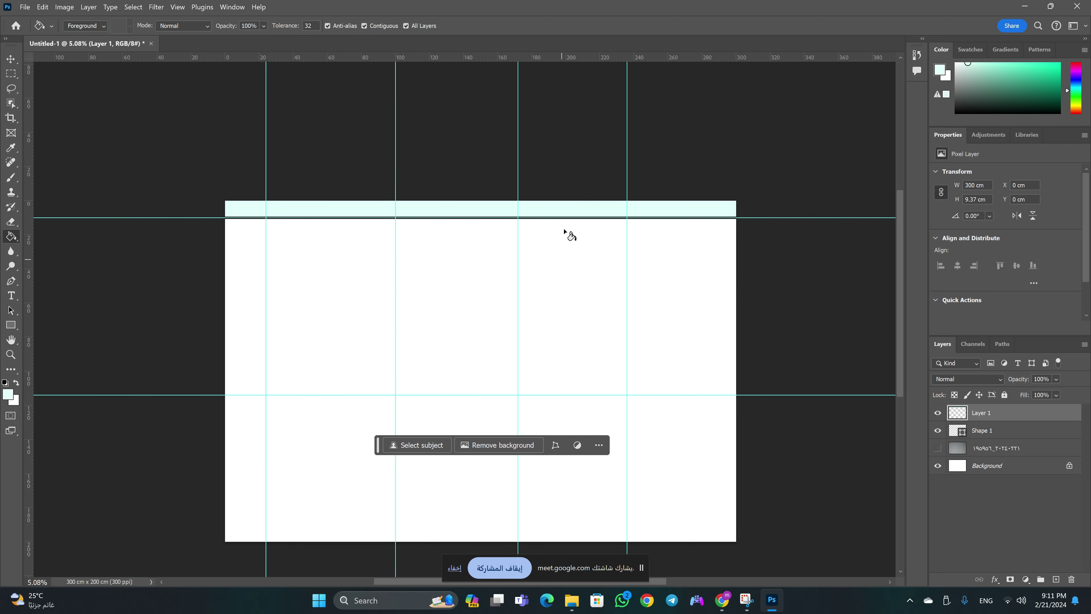
Undo the top-strip fill and turn off the Paint Bucket's All Layers option
key("ctrl+z")
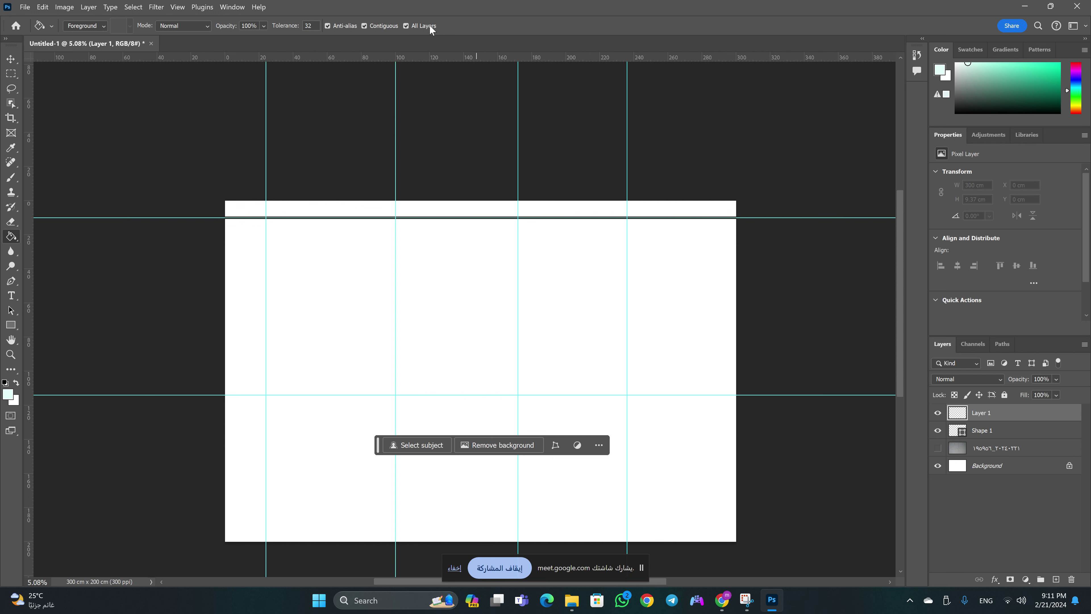
left_click(490, 217)
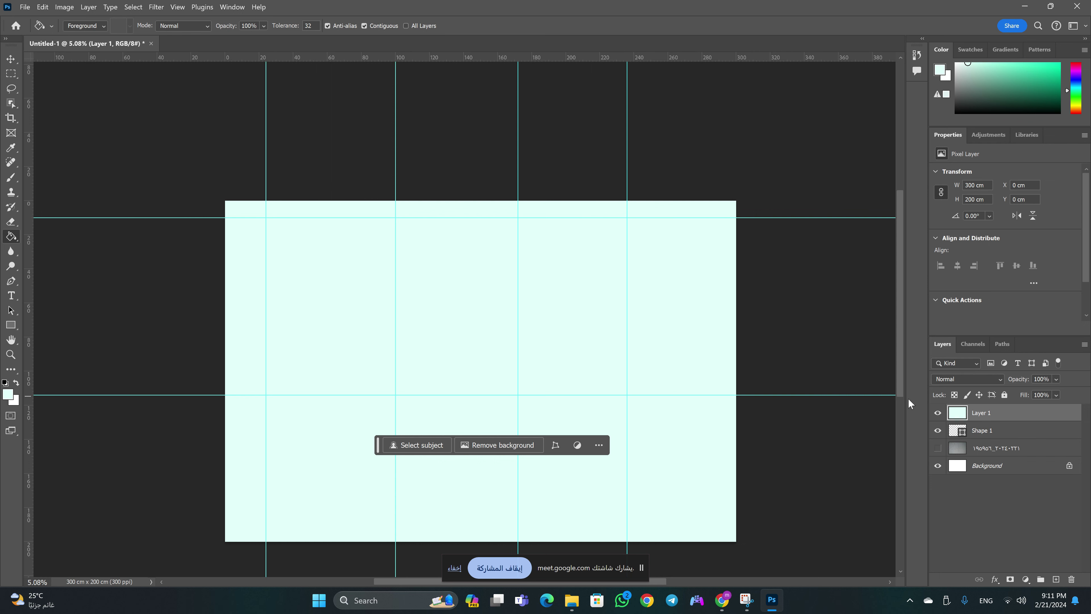
Undo the full-canvas mint fill and zoom around to inspect the black top line
key("ctrl+z")
key("z")
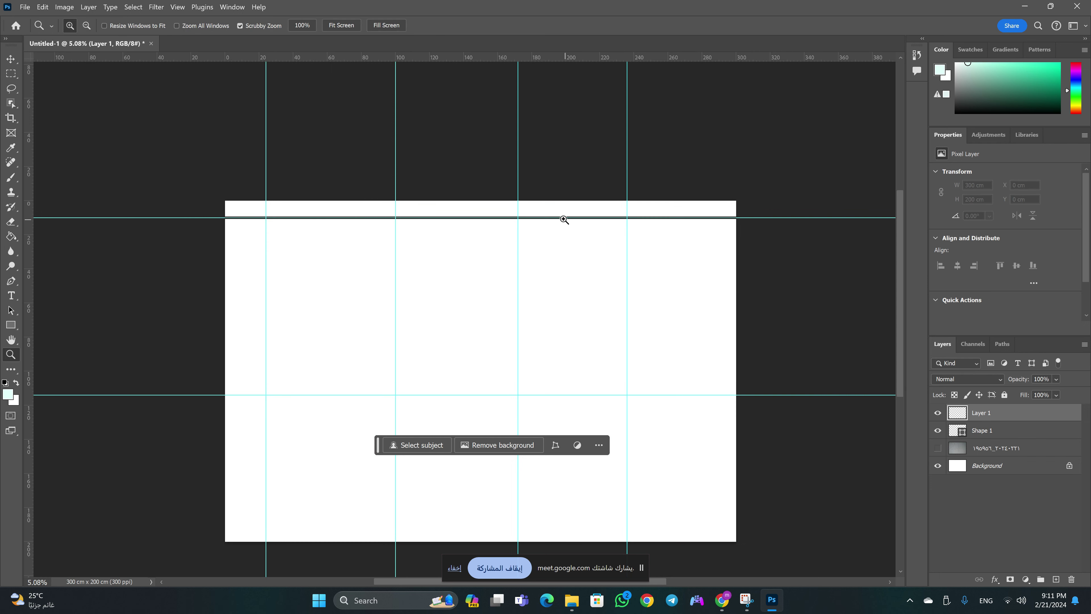
mouse_move(554, 211)
left_mouse_down()
mouse_move(605, 207)
mouse_move(560, 222)
left_mouse_up()
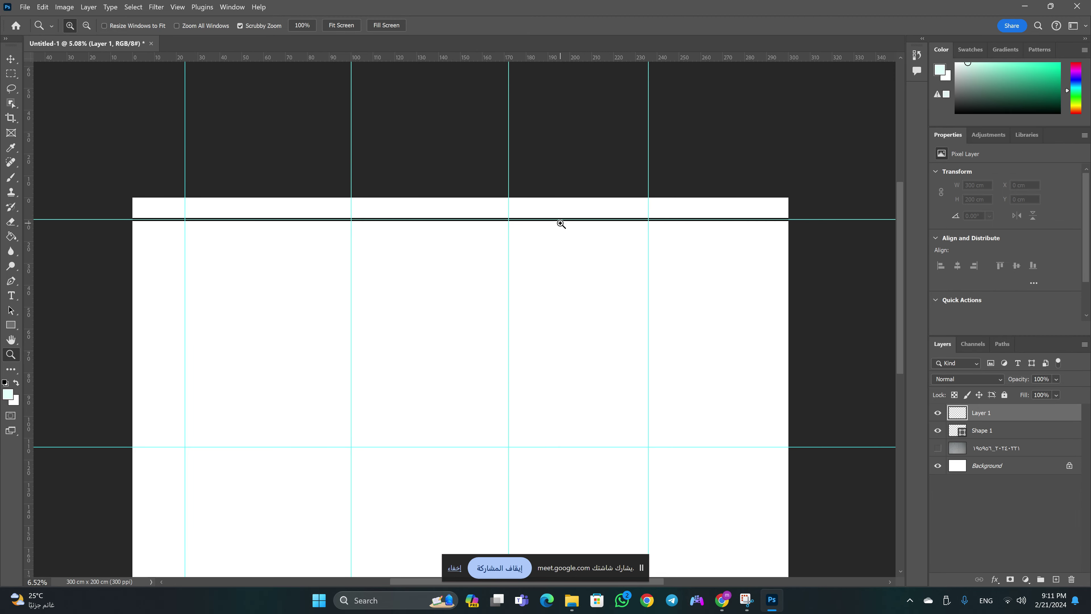
mouse_move(146, 218)
left_mouse_down()
mouse_move(170, 224)
mouse_move(151, 231)
left_mouse_up()
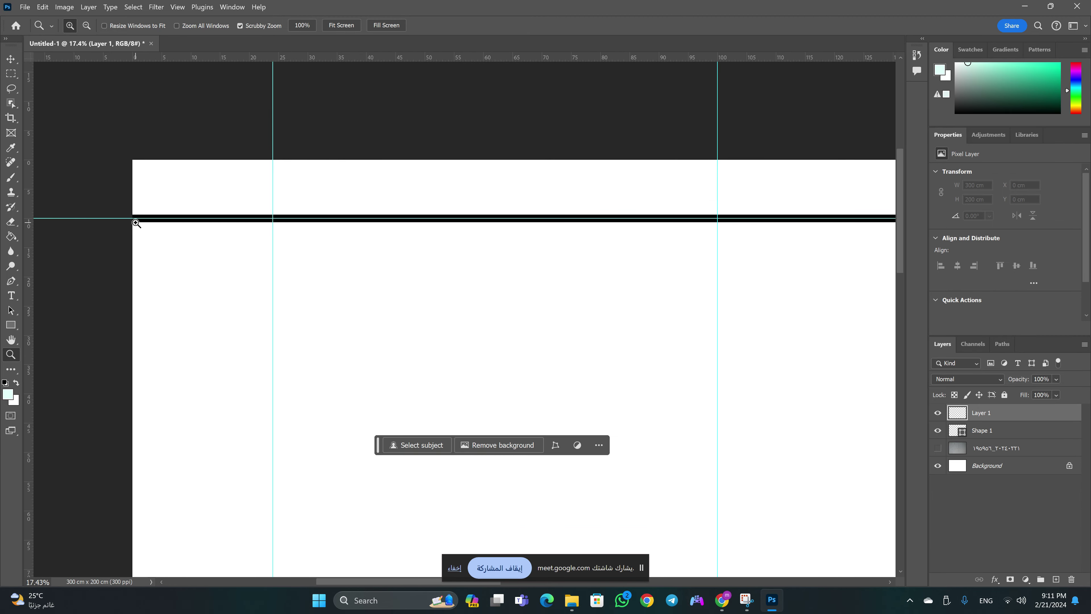
left_click_drag(224, 241, 203, 242)
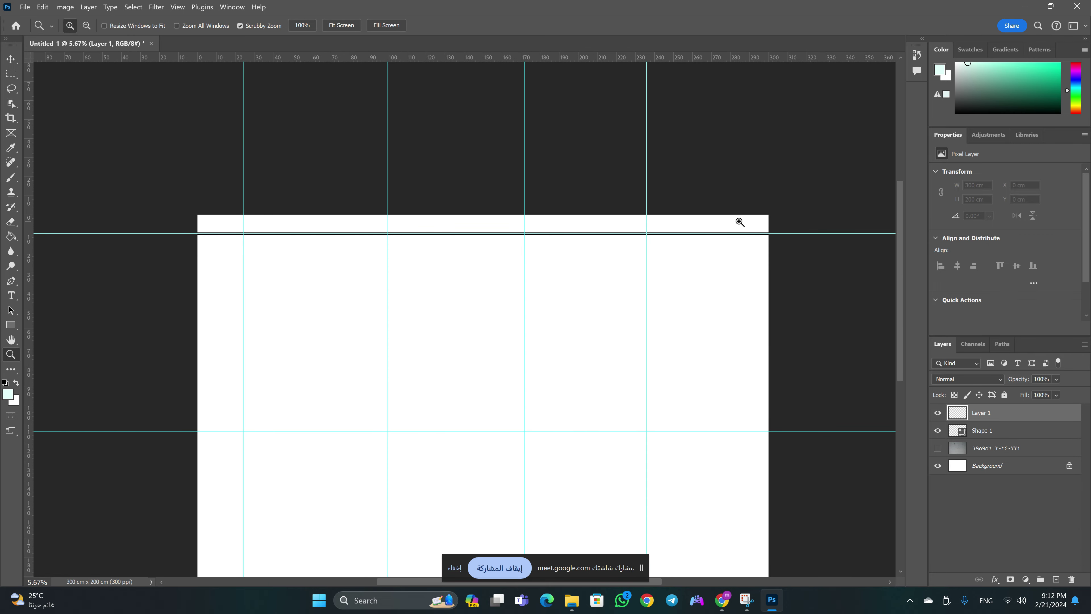
left_click_drag(738, 222, 756, 219)
key("g")
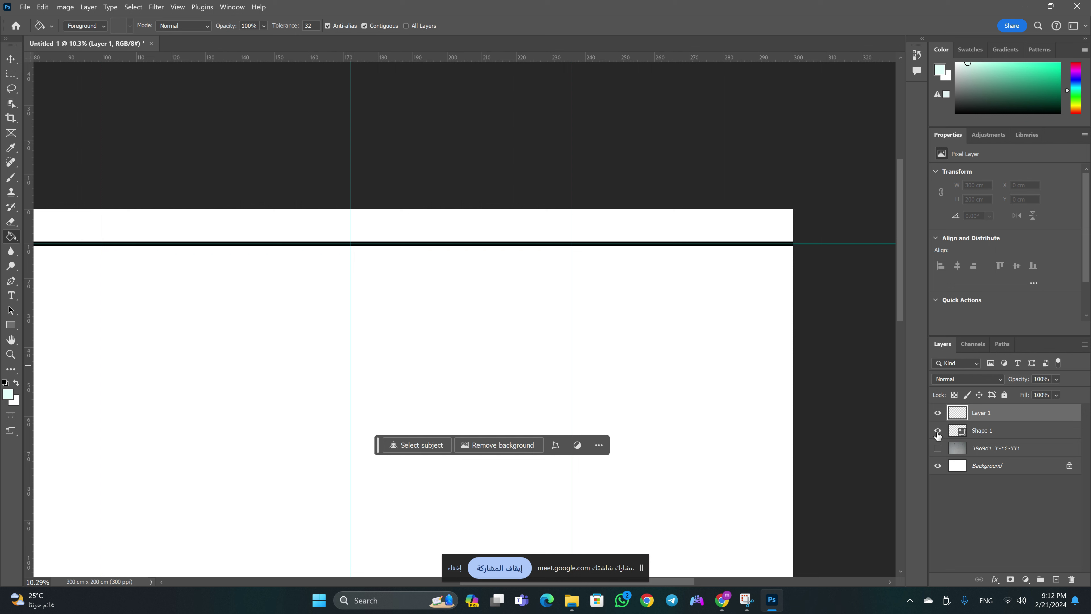
Check Shape 1's visibility, then group it with Ctrl+G and name the group 'Shapes'
left_click(957, 431)
left_click(938, 430)
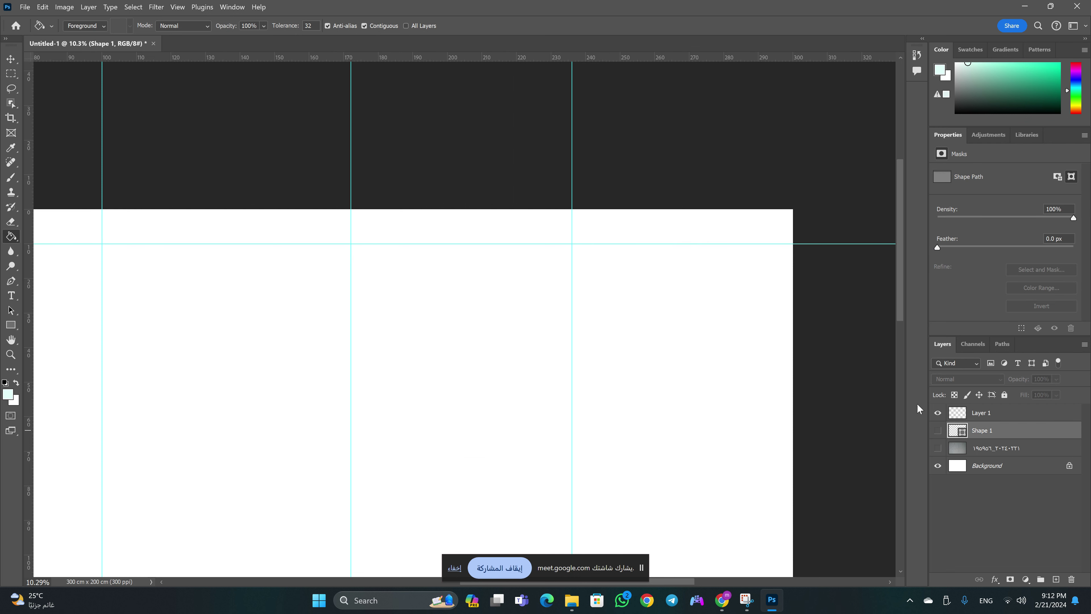
left_click(937, 431)
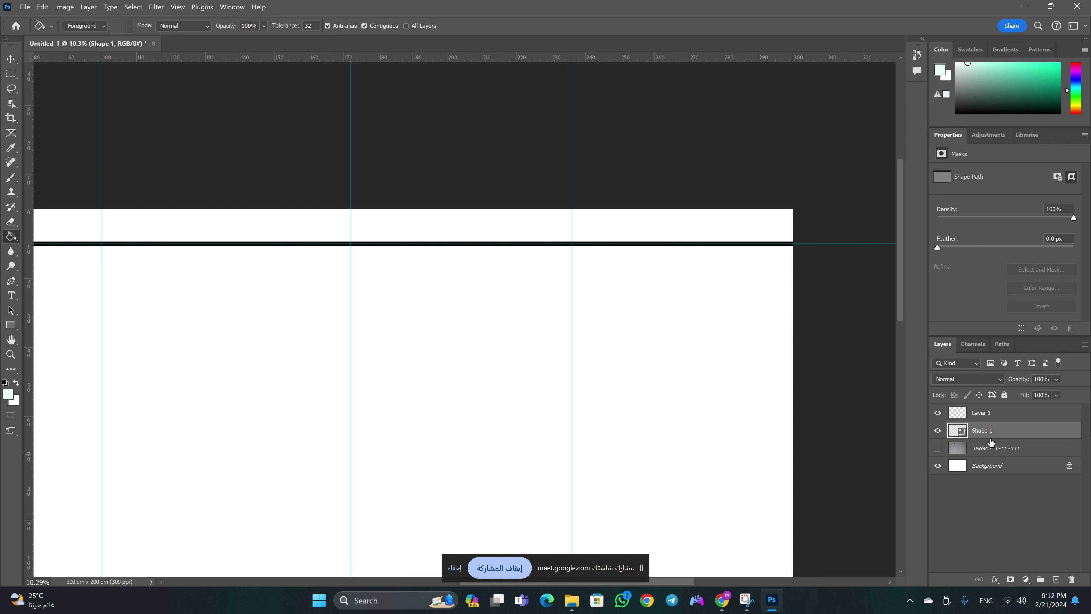
key("ctrl+g")
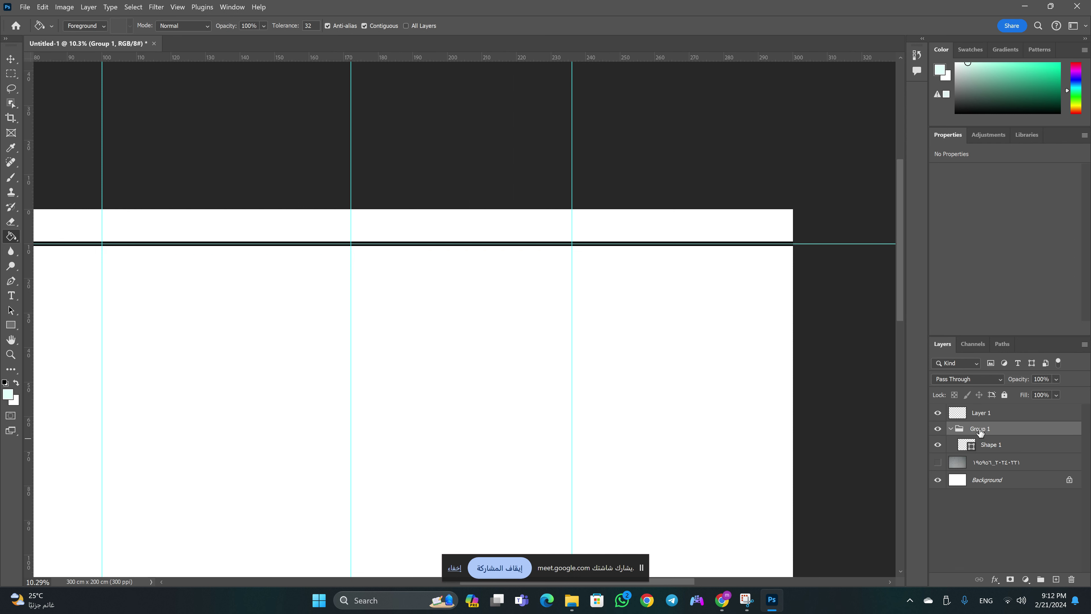
double_click(980, 429)
type("Sha")
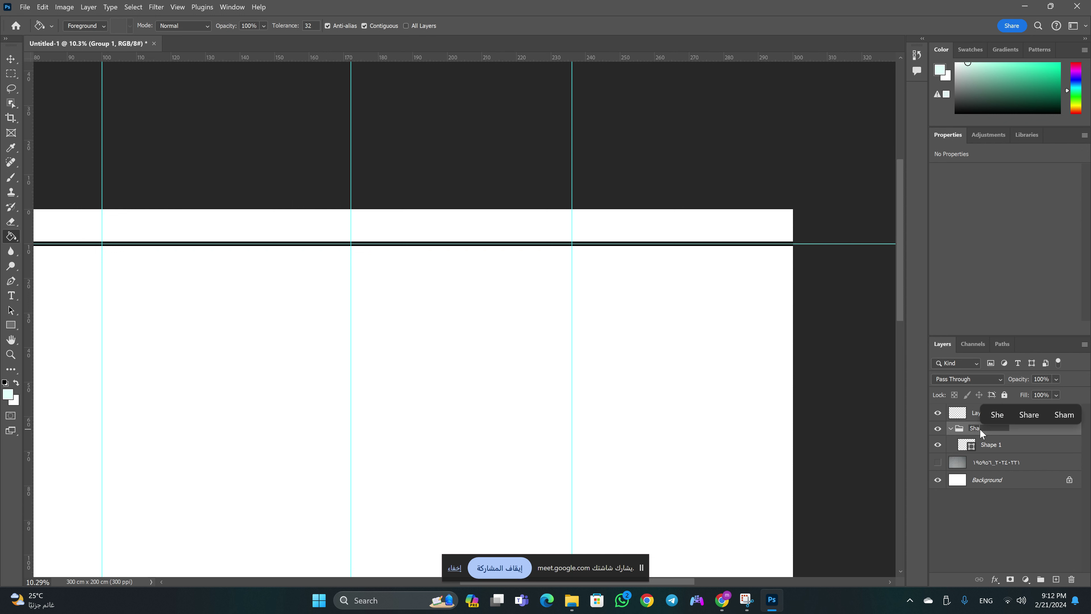
type("pes")
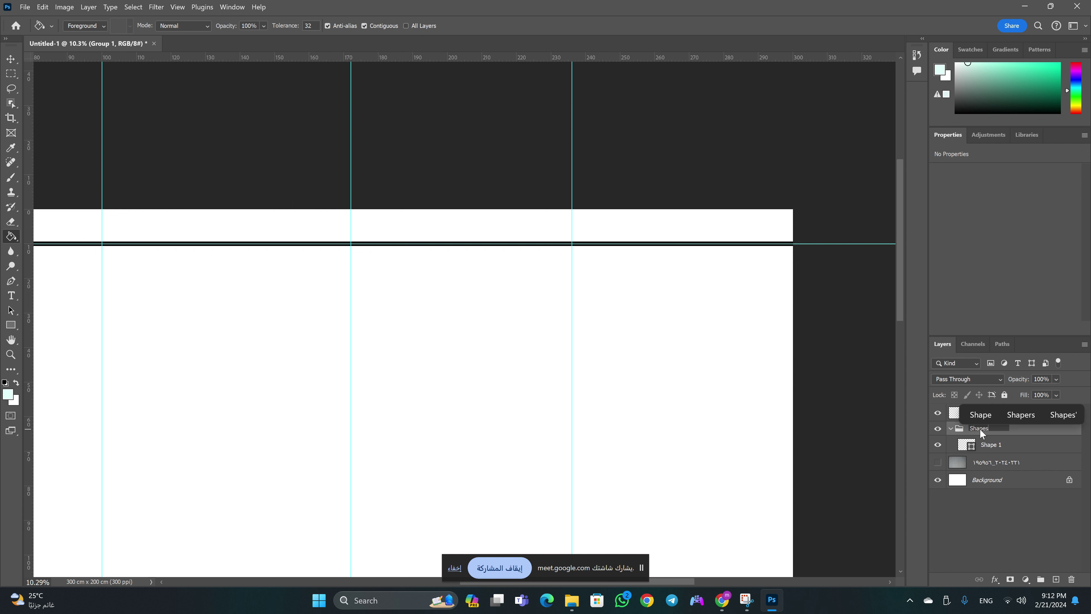
left_click(997, 503)
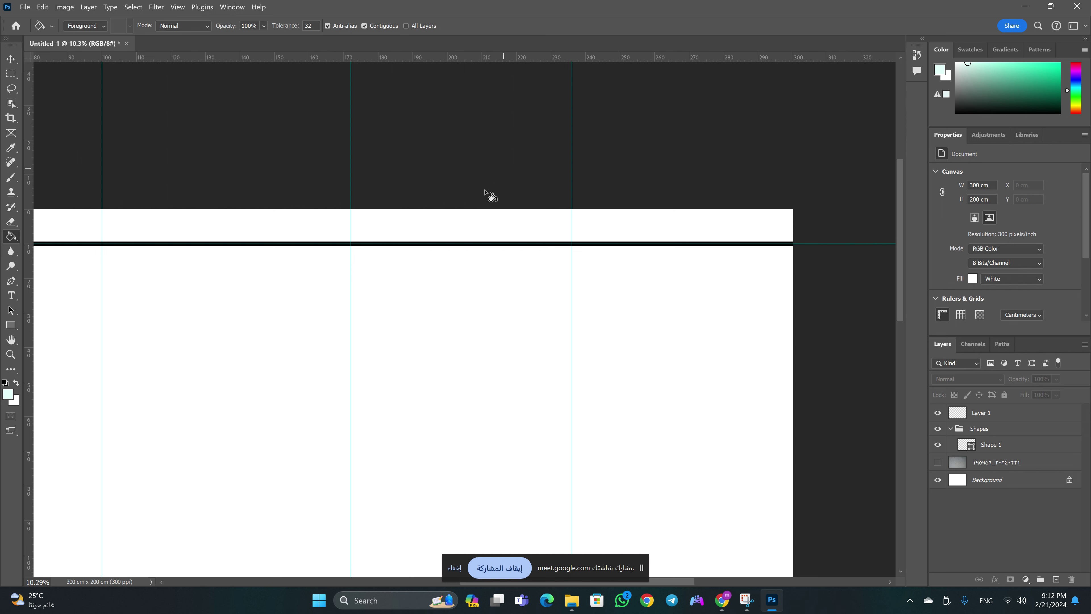
Start saving the poster and navigate to the C folder on the Extreme SSD drive
key("c")
key("v")
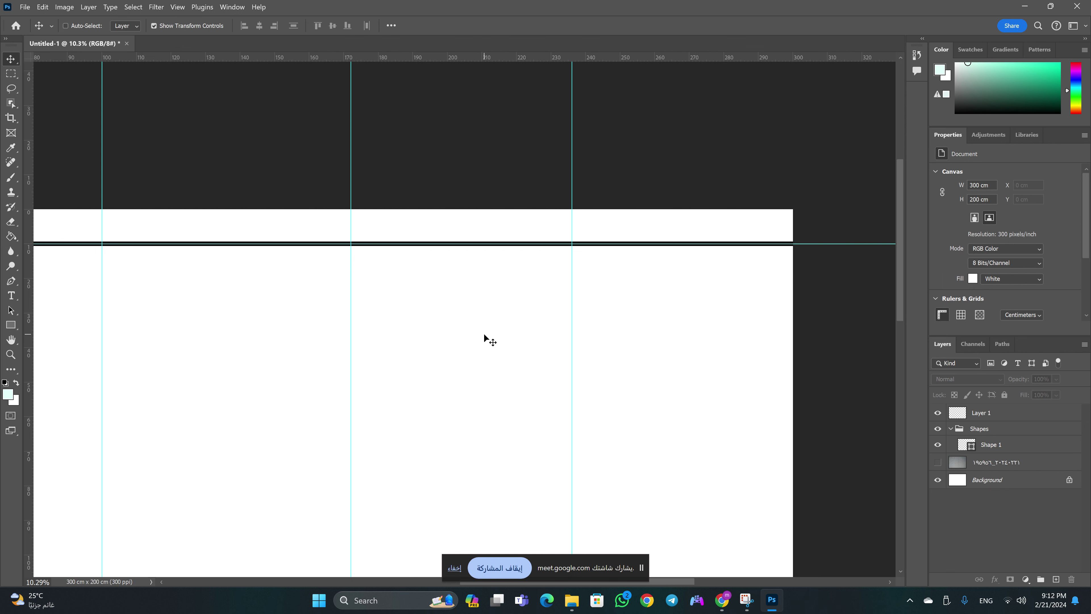
key("ctrl+s")
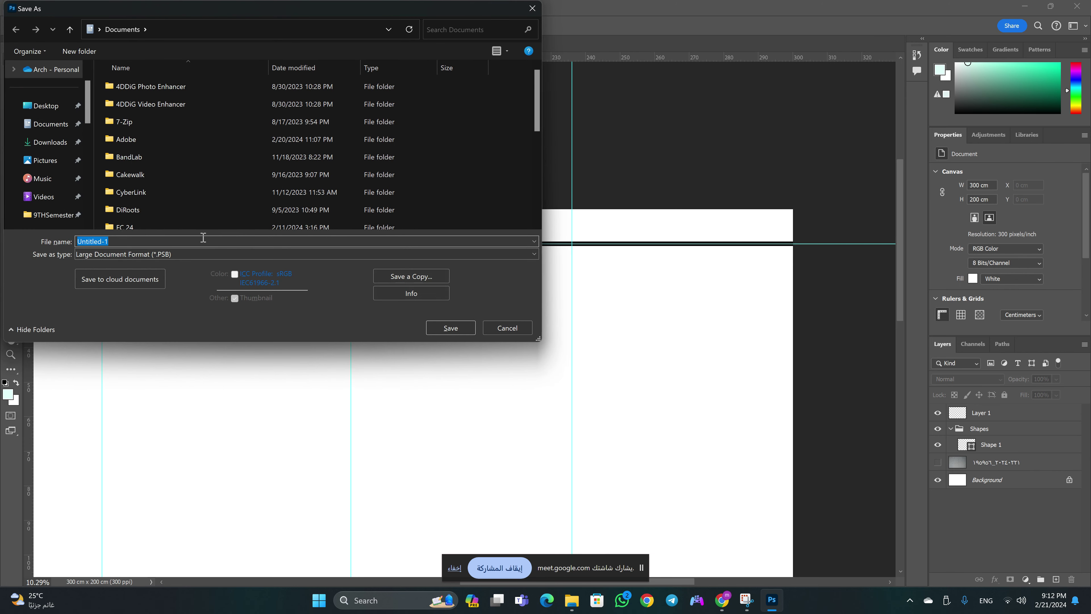
scroll(71, 202, "down", 2)
scroll(71, 202, "down", 1)
scroll(65, 197, "down", 1)
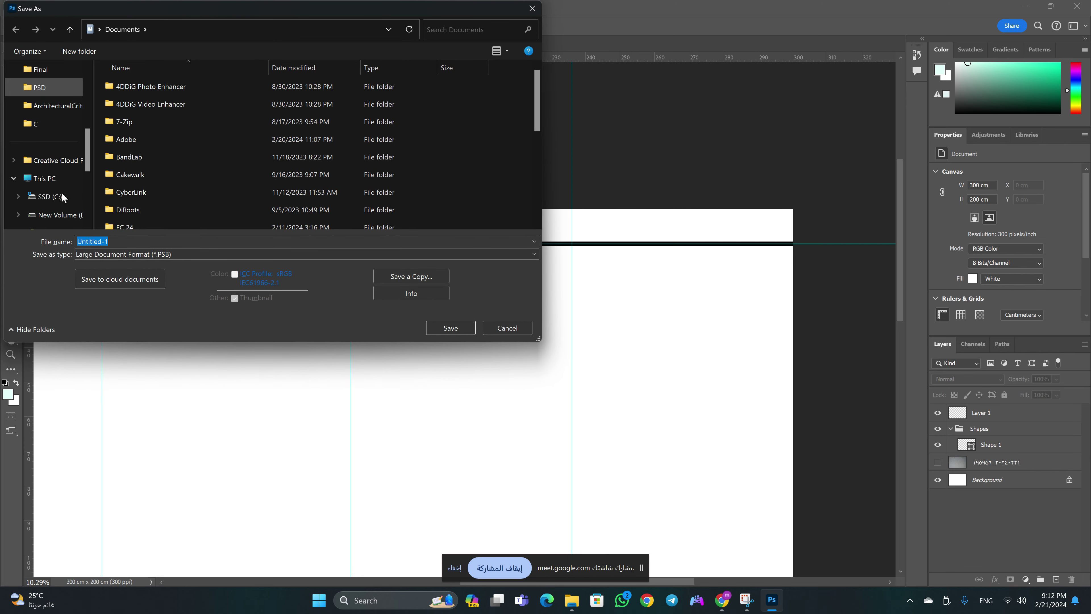
scroll(62, 195, "down", 2)
scroll(65, 206, "down", 1)
scroll(64, 215, "down", 1)
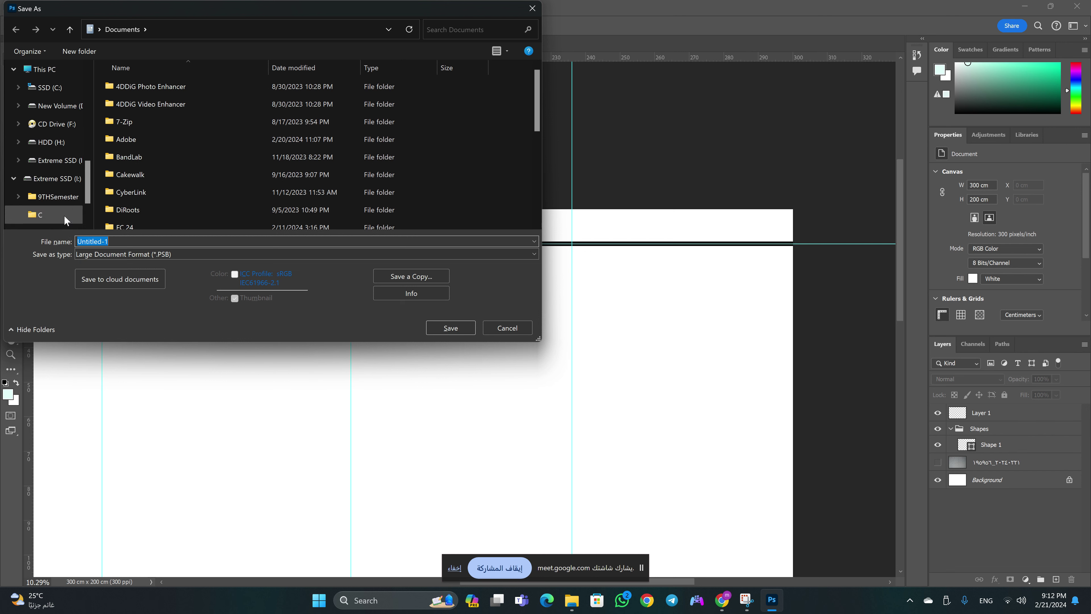
left_click(65, 160)
double_click(154, 101)
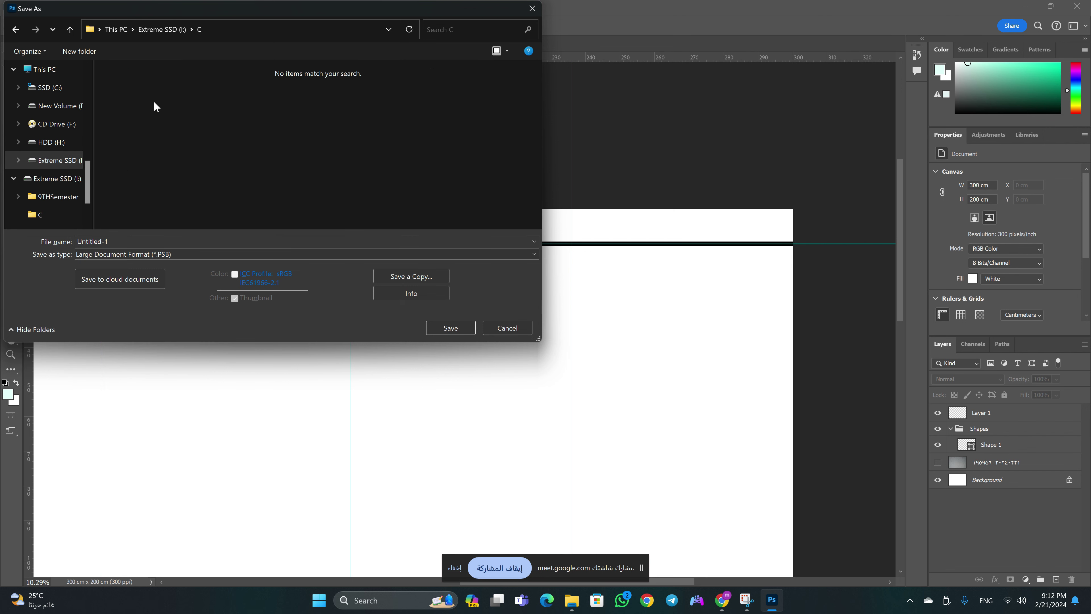
Save it as 'Poster' in Large Document Format (PSB) and accept the format options
left_click(63, 241)
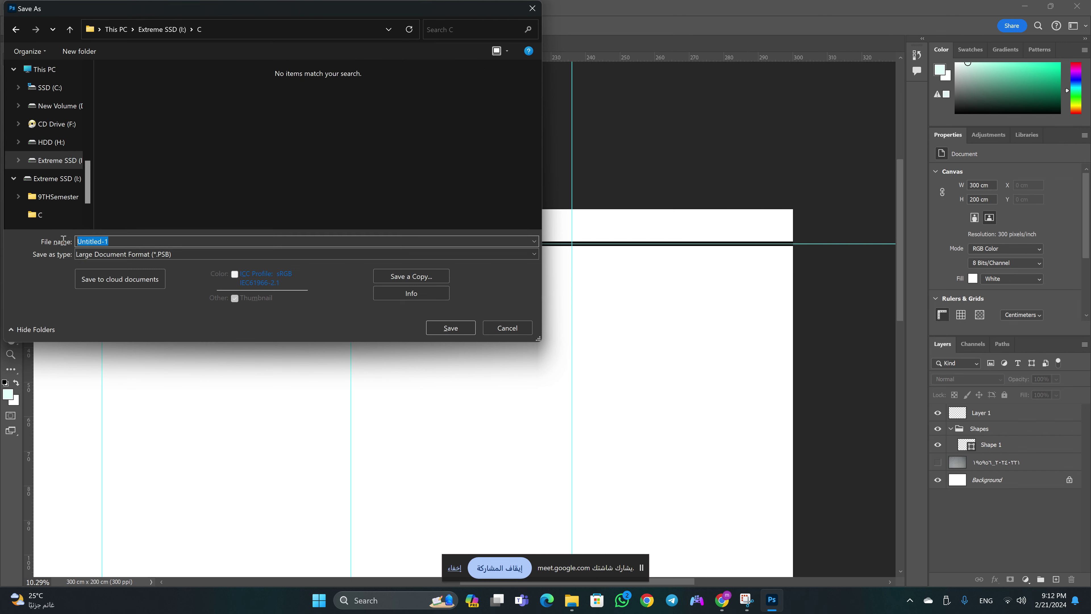
type("Poste")
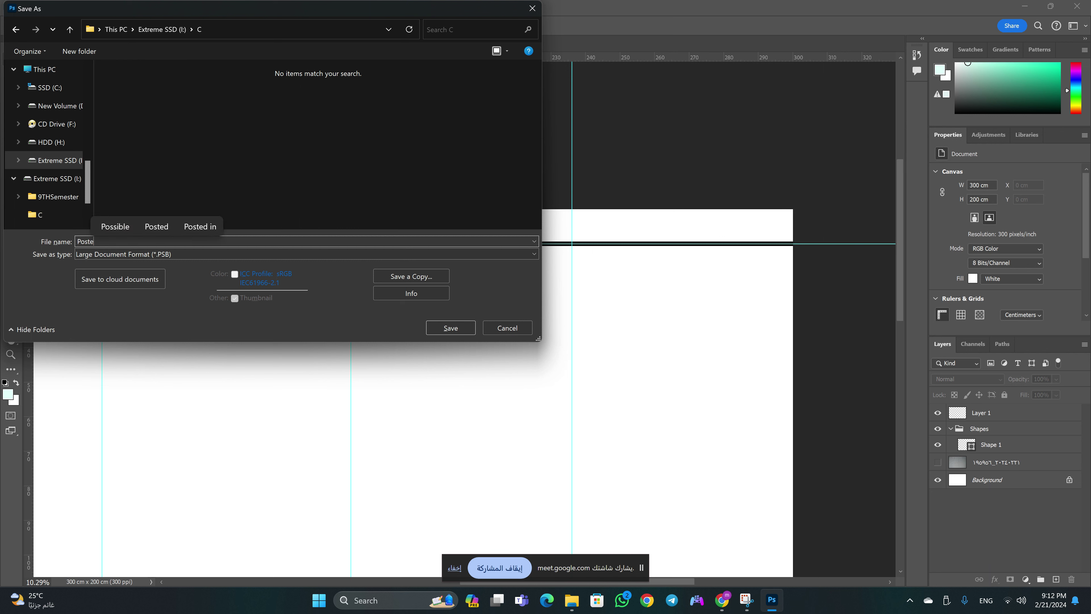
type("r")
left_click(221, 249)
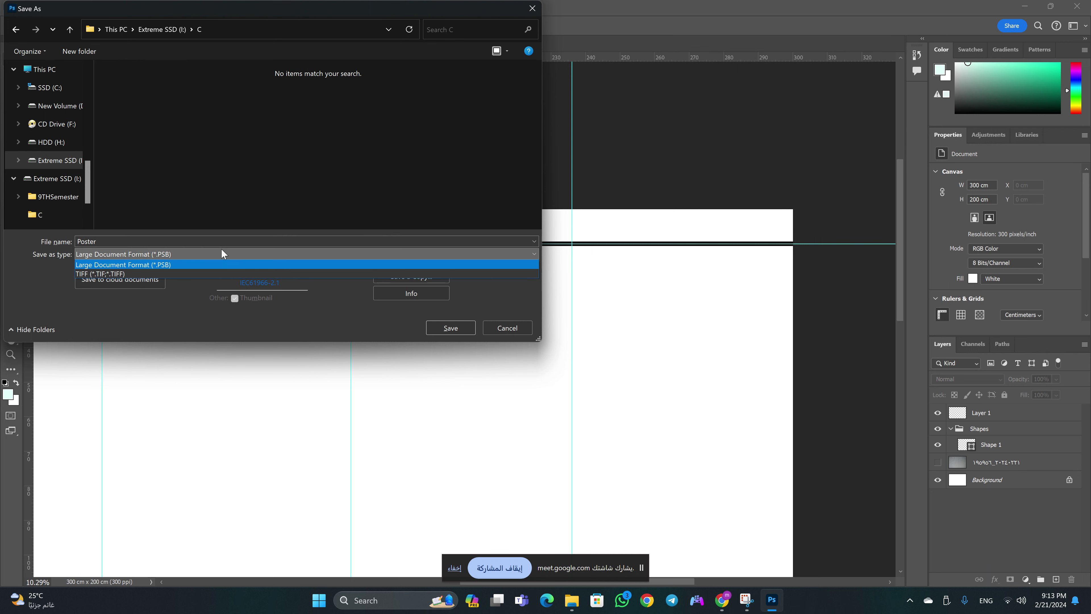
left_click(222, 253)
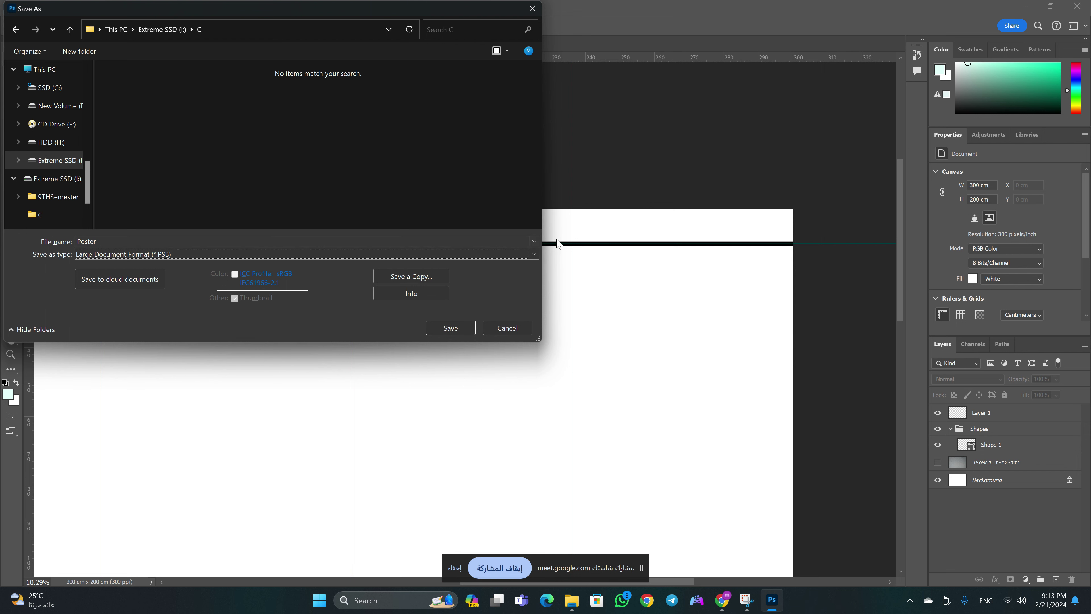
left_click(450, 329)
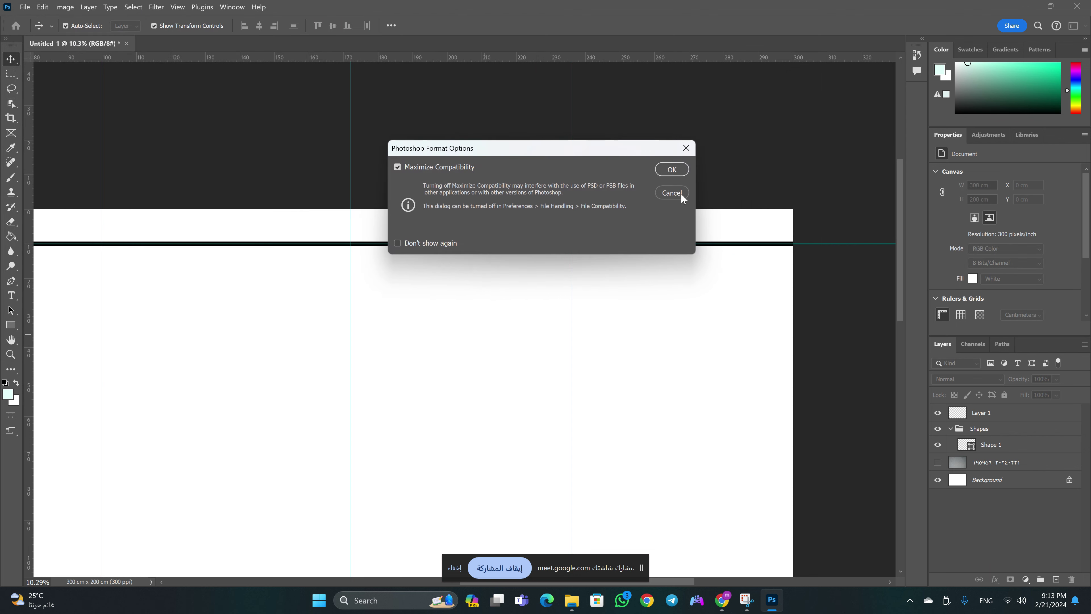
left_click(666, 172)
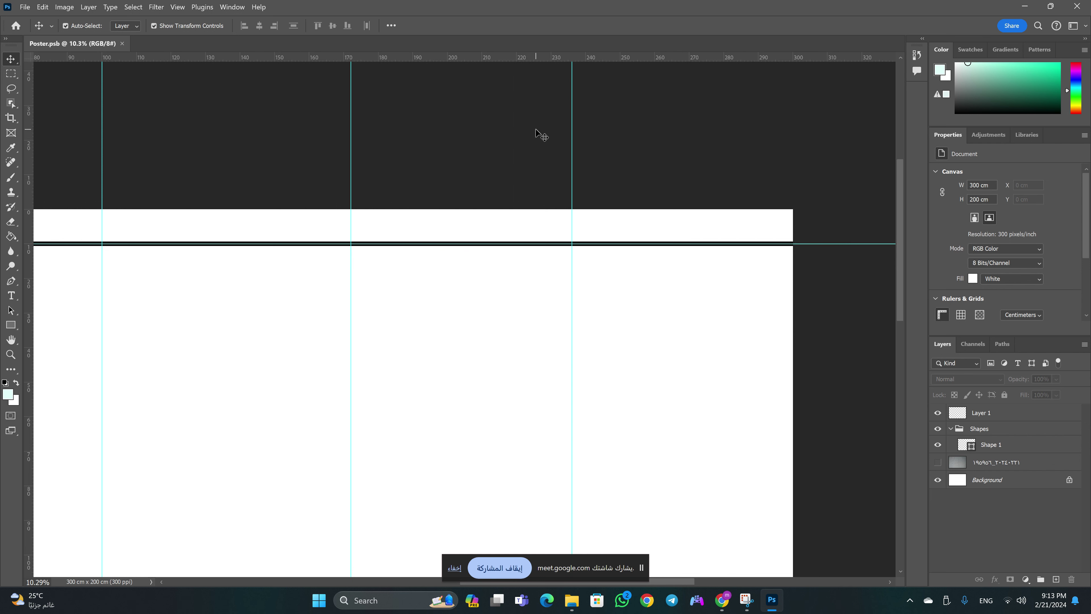
Show the hidden sketch photo layer
key("z")
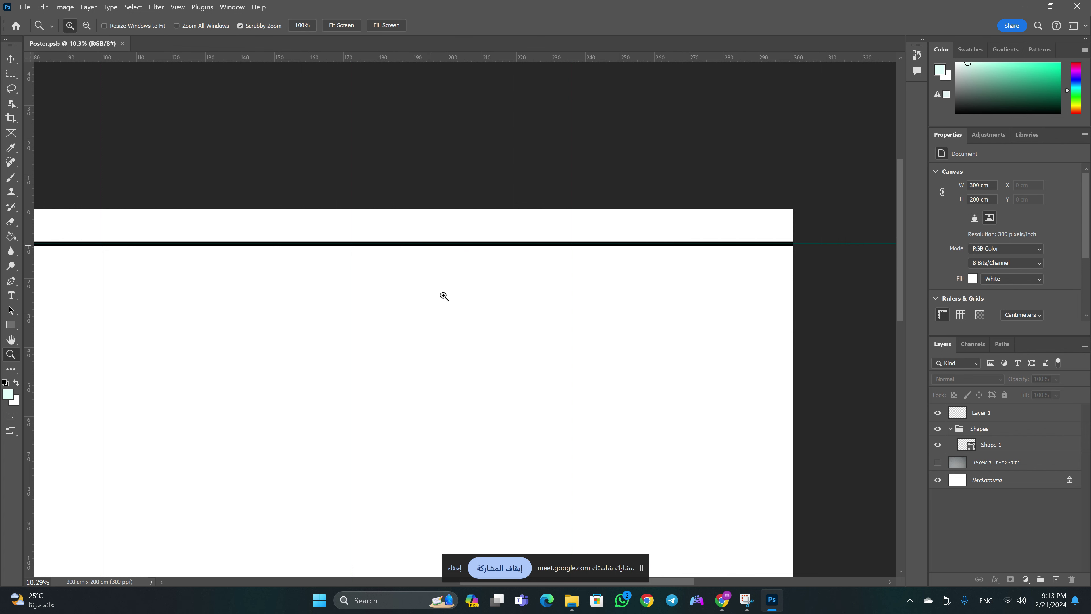
scroll(438, 304, "down", 2)
scroll(427, 307, "down", 3)
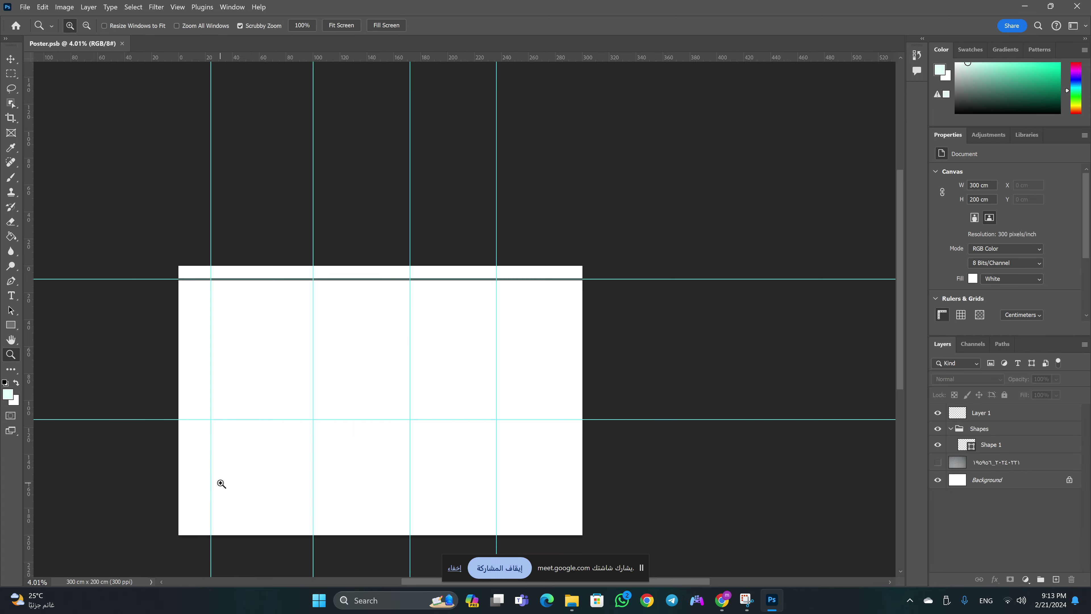
scroll(219, 483, "up", 3)
key("v")
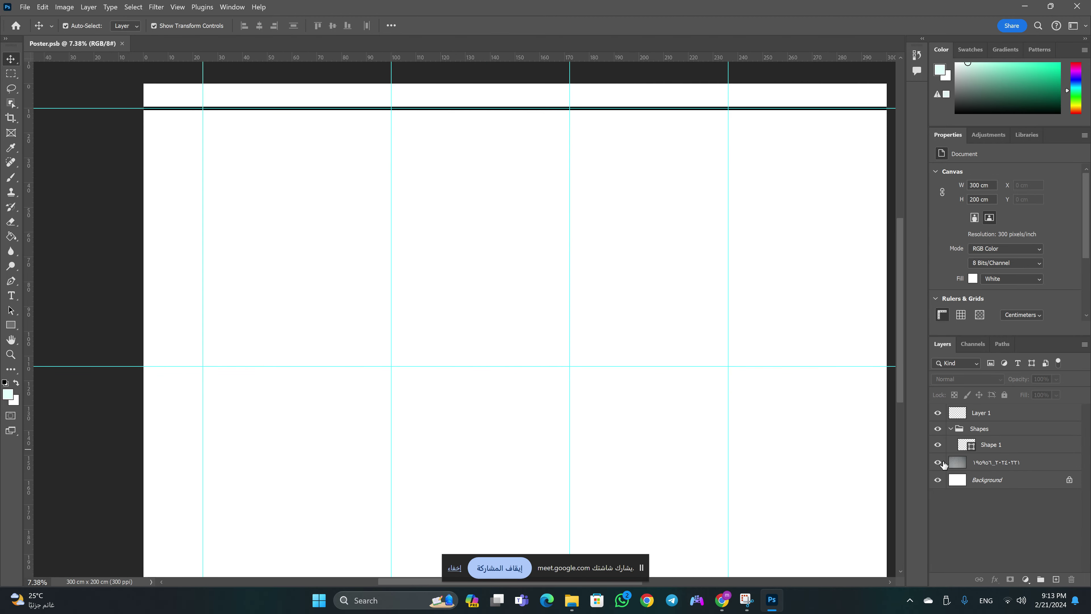
left_click(938, 462)
scroll(412, 279, "down", 1)
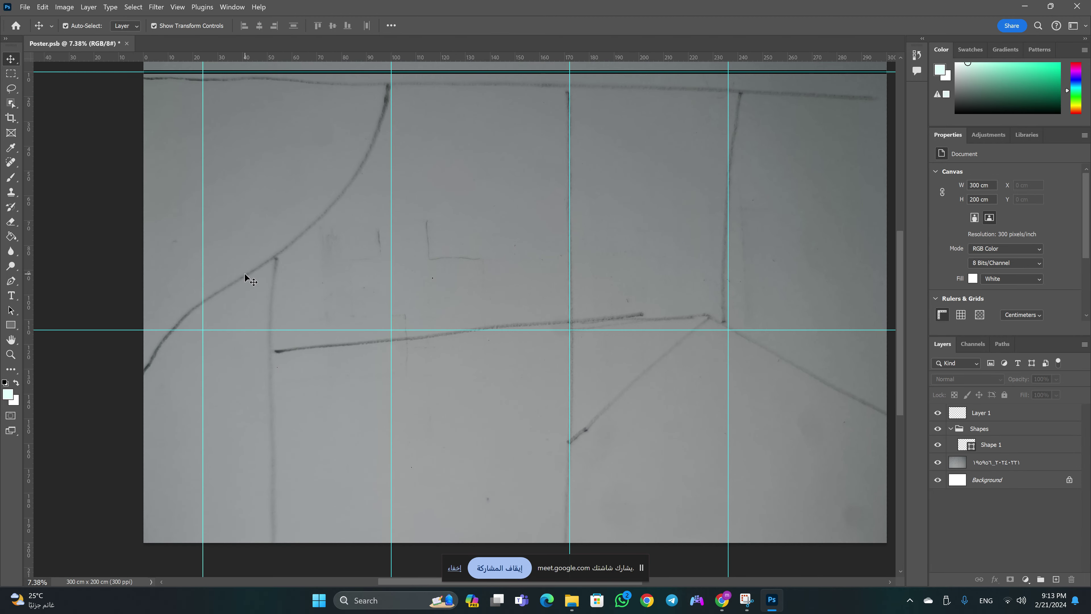
Trace the sketch's curve with the Curvature Pen from its lower-left end up to the top guide
key("p")
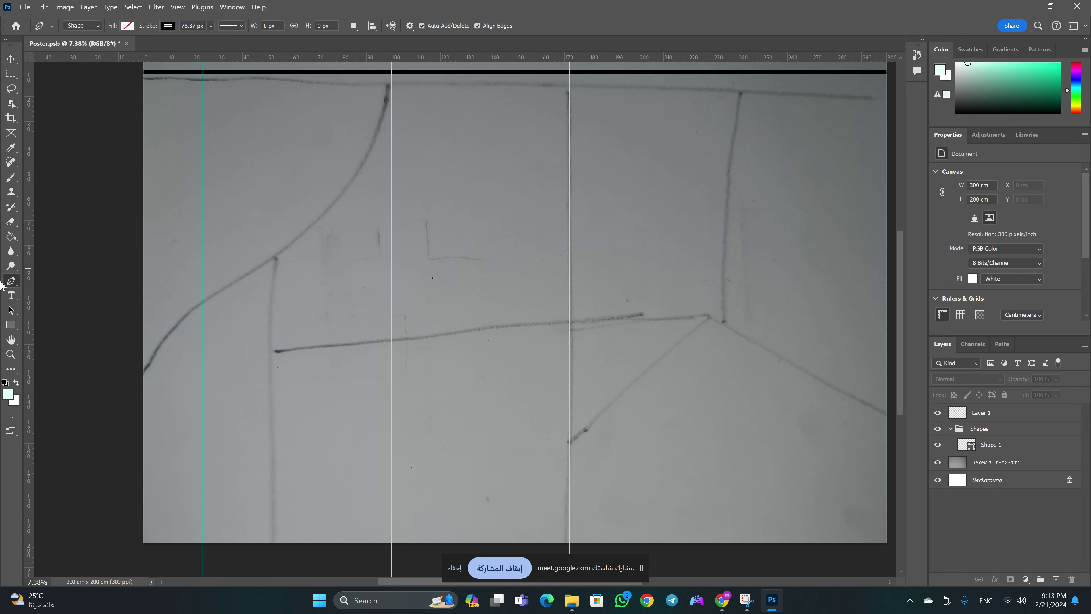
right_click(11, 282)
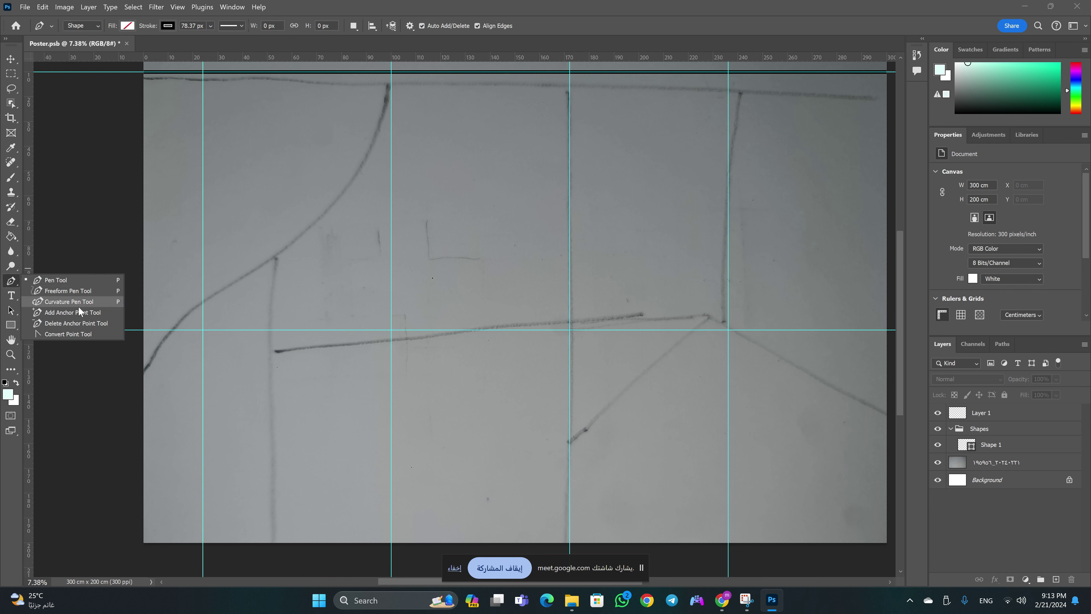
left_click(95, 303)
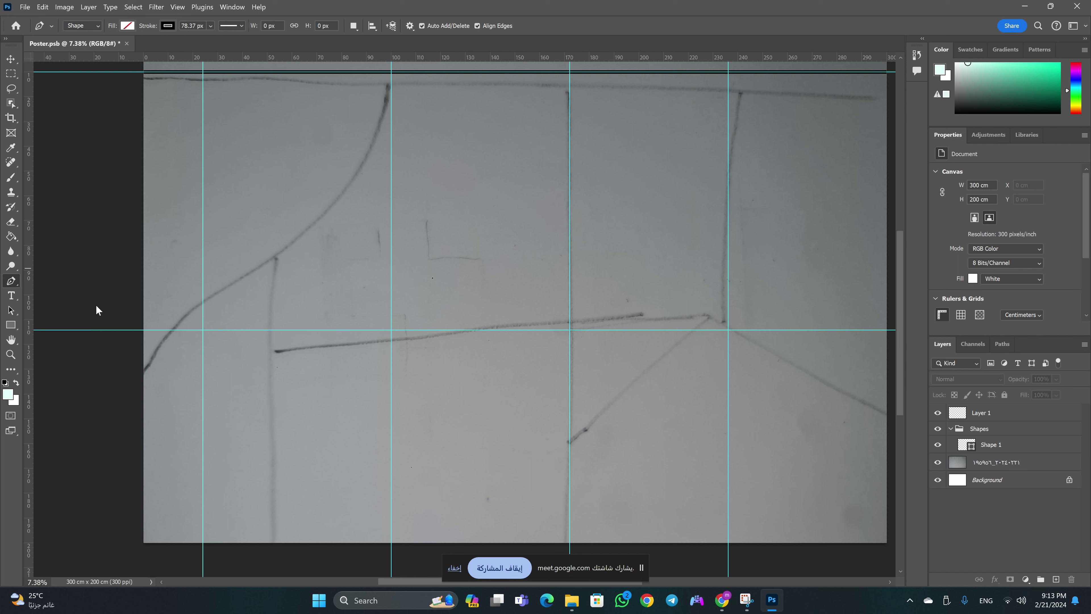
left_click(146, 373)
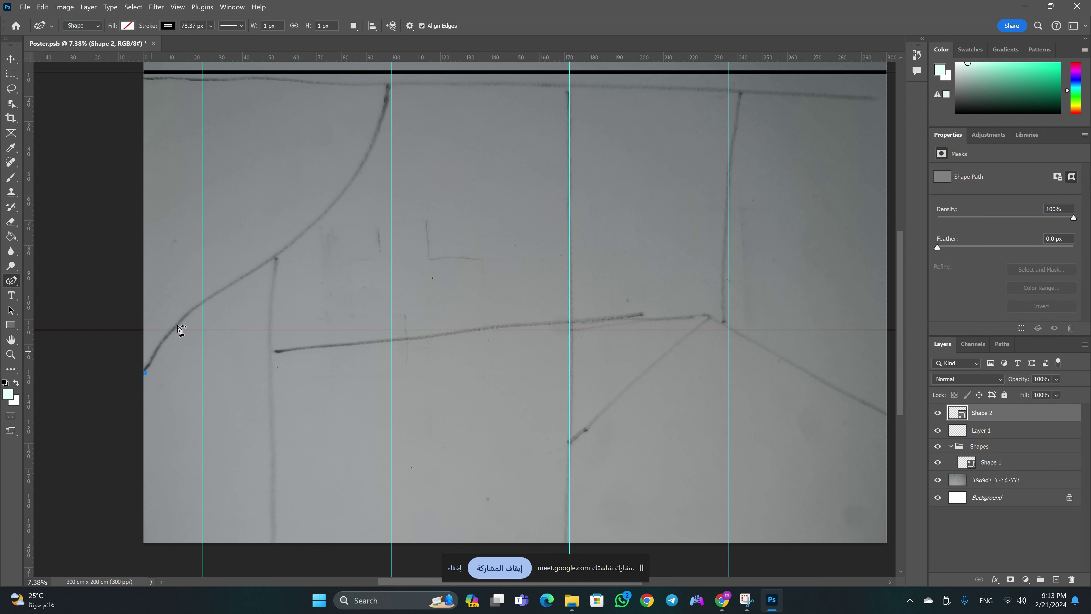
left_click(190, 311)
left_click(265, 264)
left_click(316, 223)
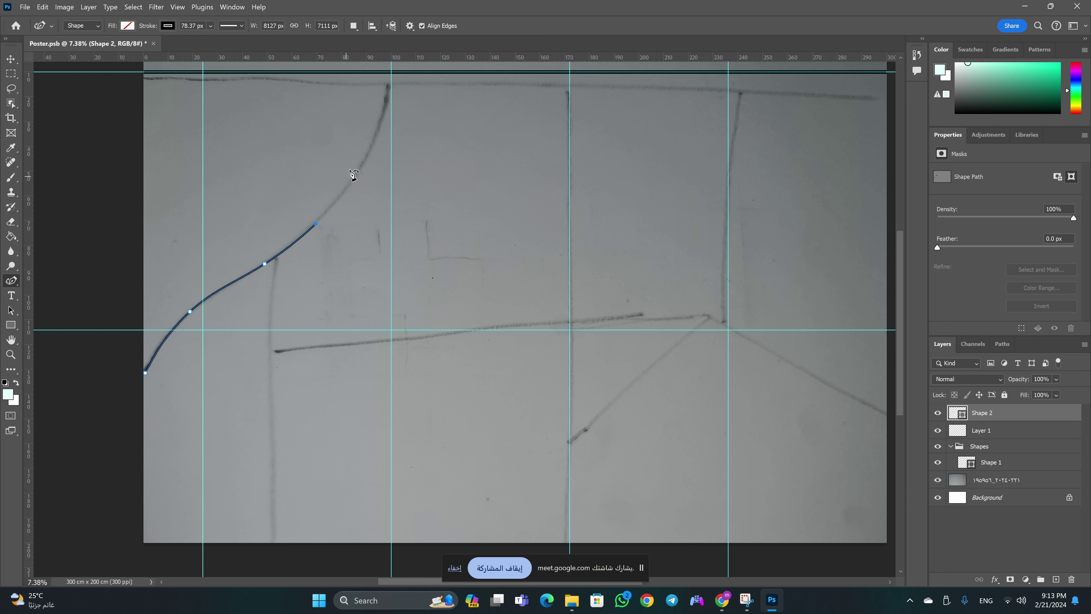
left_click(391, 84)
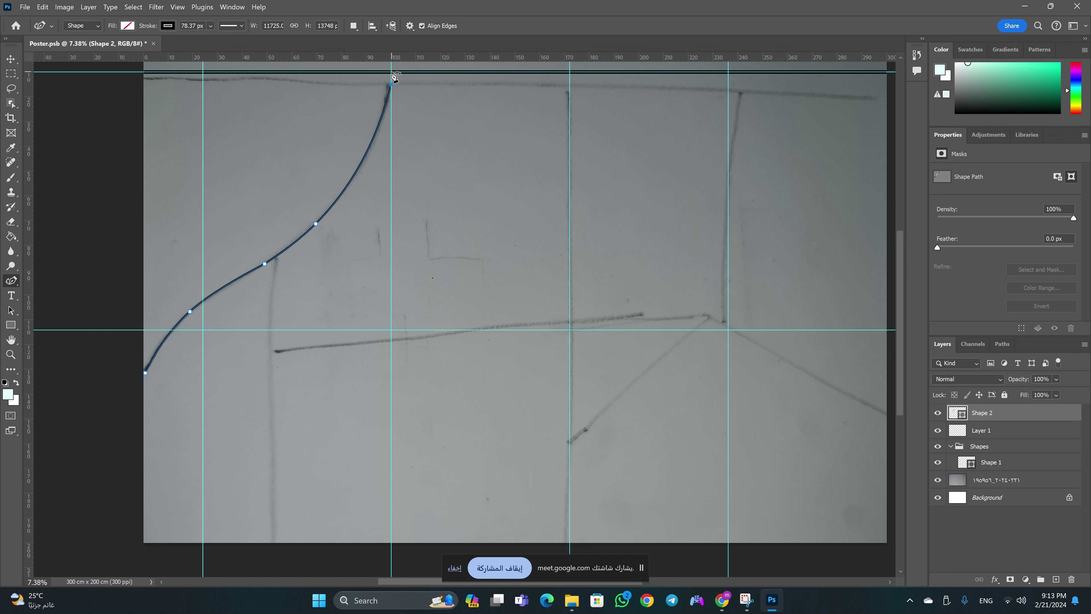
left_click(391, 72)
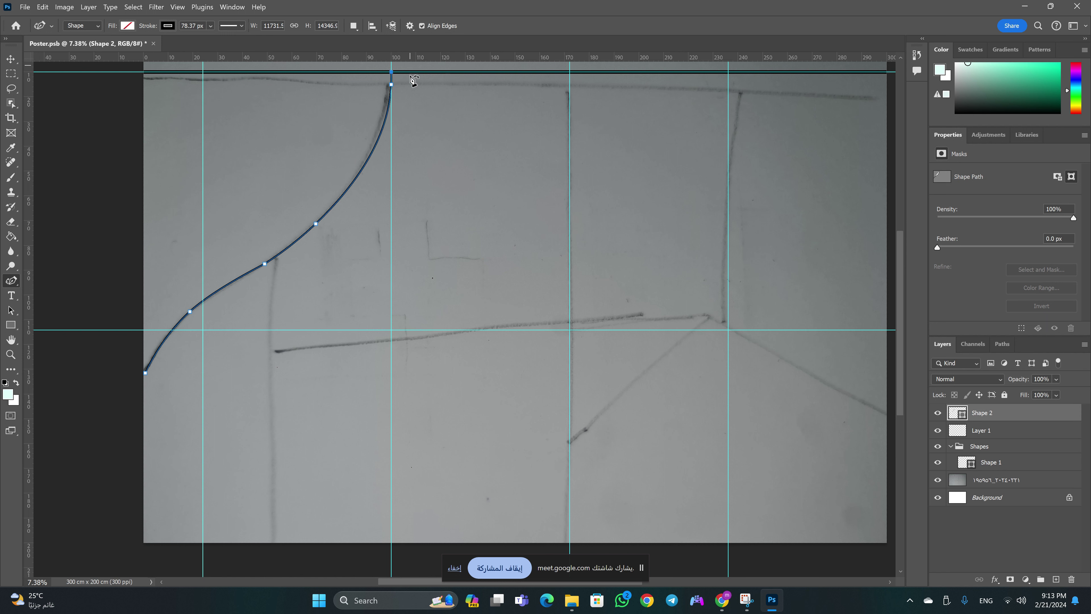
Adjust the curve's points so it follows the sketch line closely
left_click(393, 85)
left_click_drag(392, 86, 364, 181)
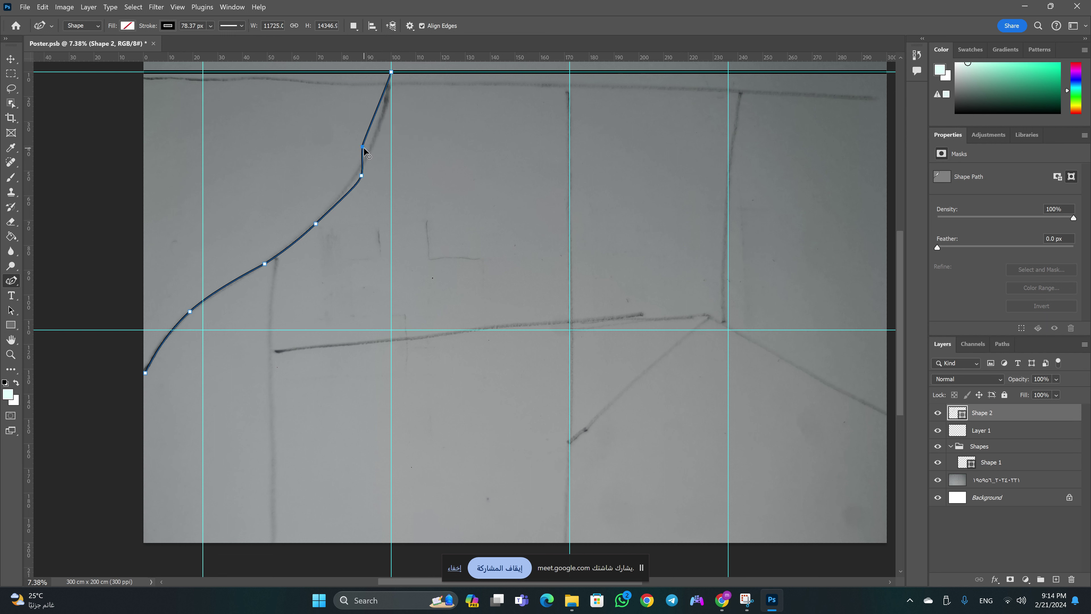
left_click_drag(363, 148, 381, 126)
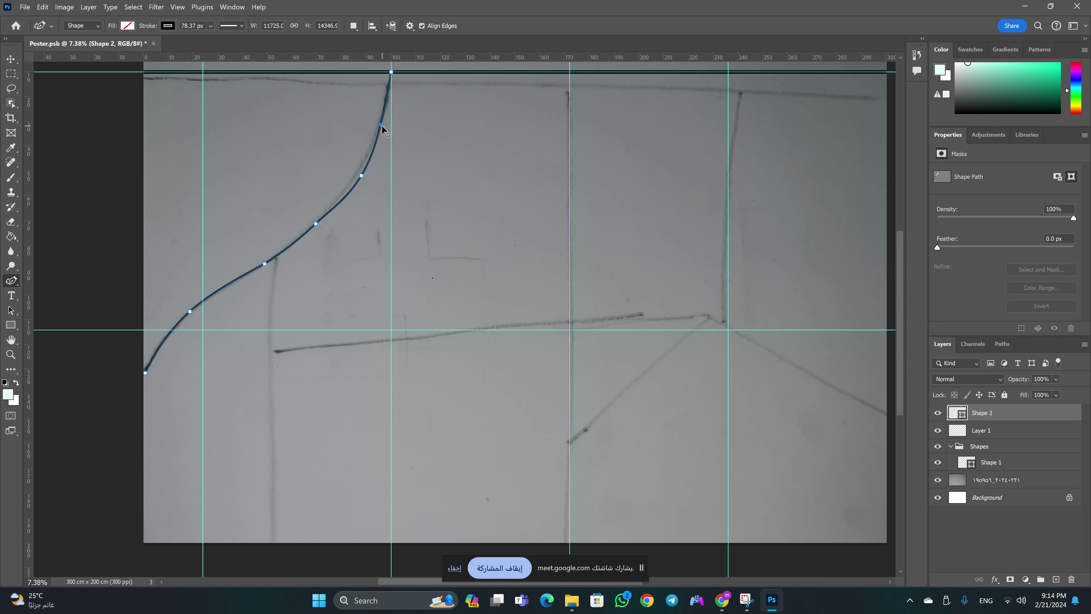
left_click(360, 176)
left_click_drag(359, 177, 358, 177)
left_click_drag(264, 264, 244, 275)
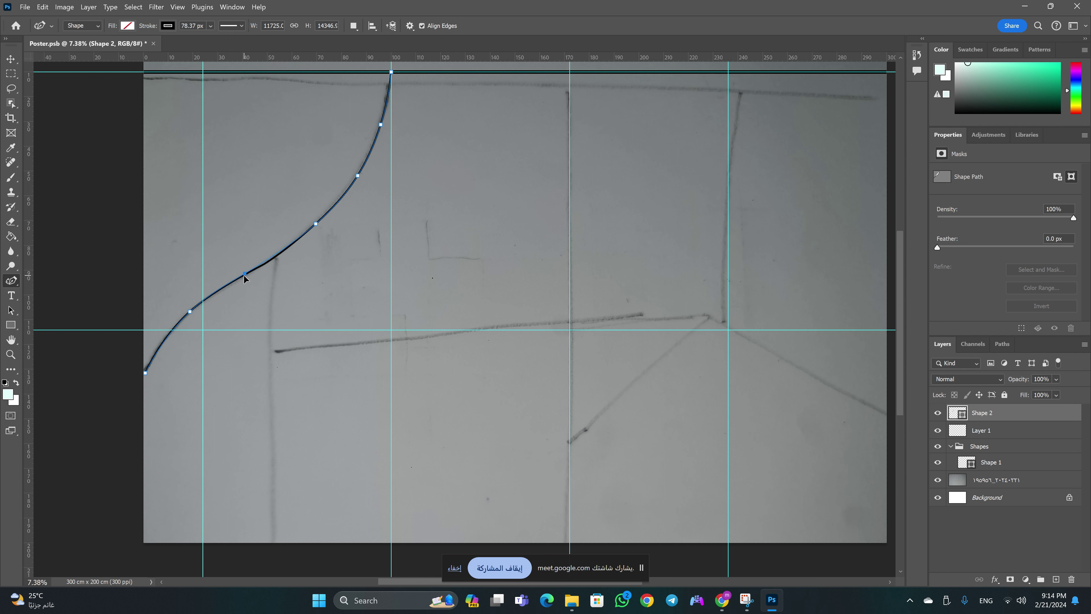
left_click_drag(189, 312, 189, 314)
Set the curve's stroke width to 150 px and finish the path
left_click(210, 26)
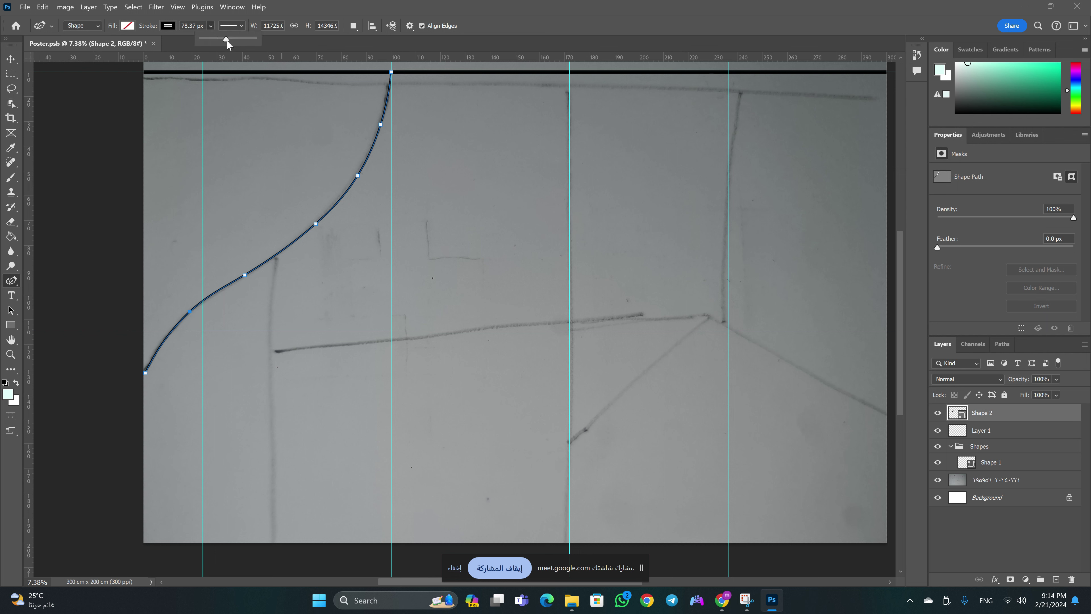
left_click_drag(227, 41, 237, 42)
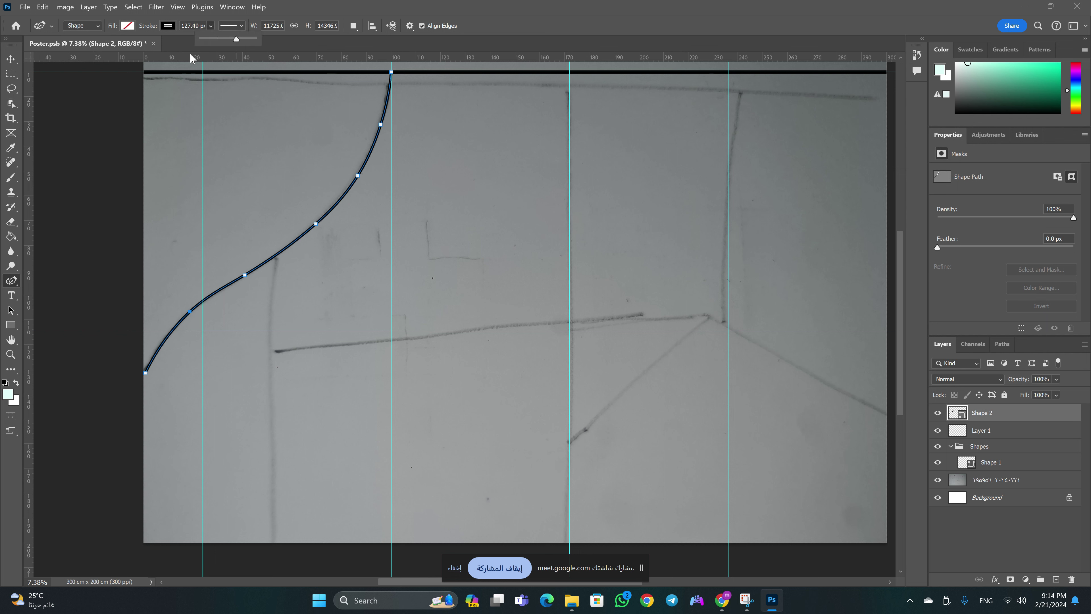
left_click(182, 35)
key("BackSpace")
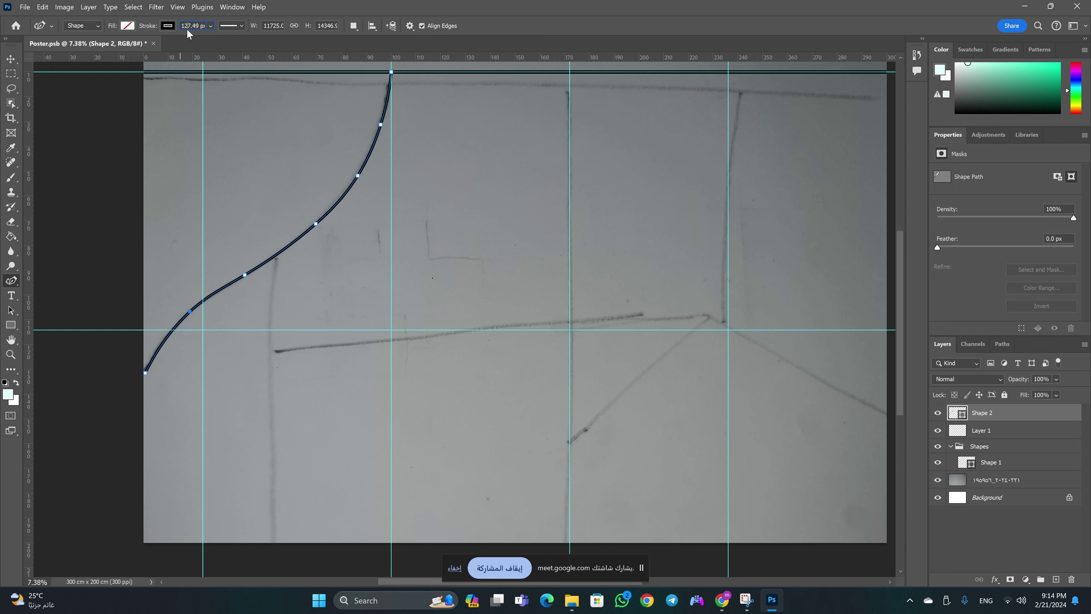
key("Return")
type("150")
key("Return")
key("Escape")
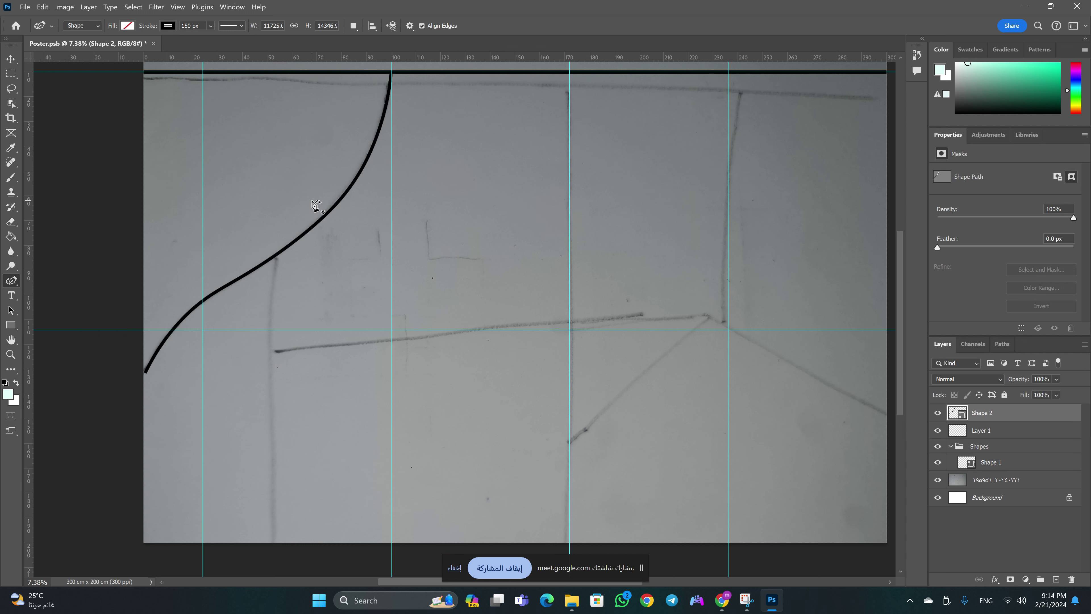
left_click(276, 256)
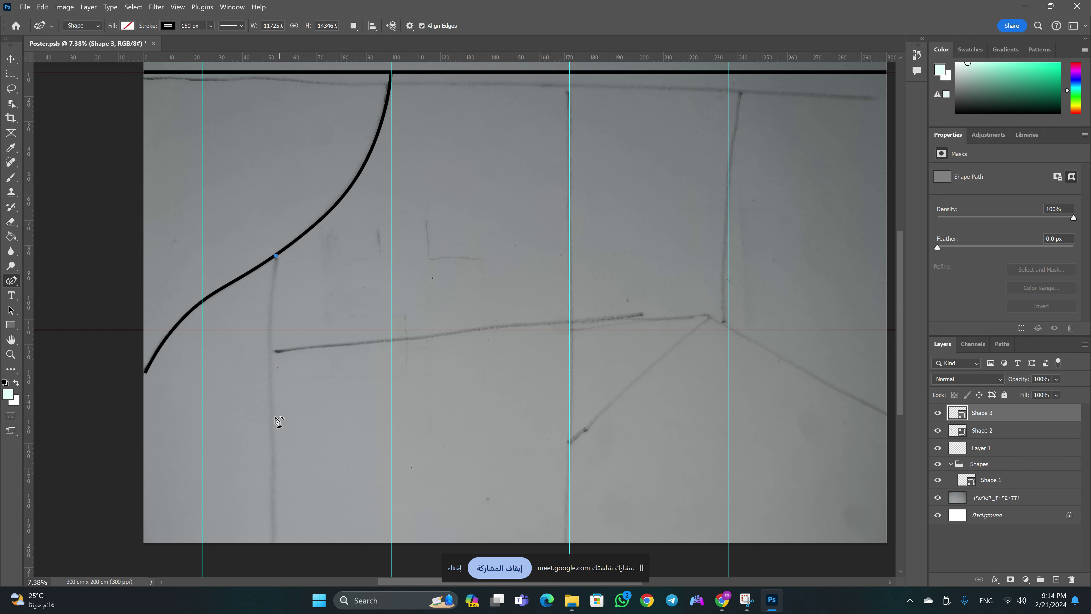
left_click(270, 543)
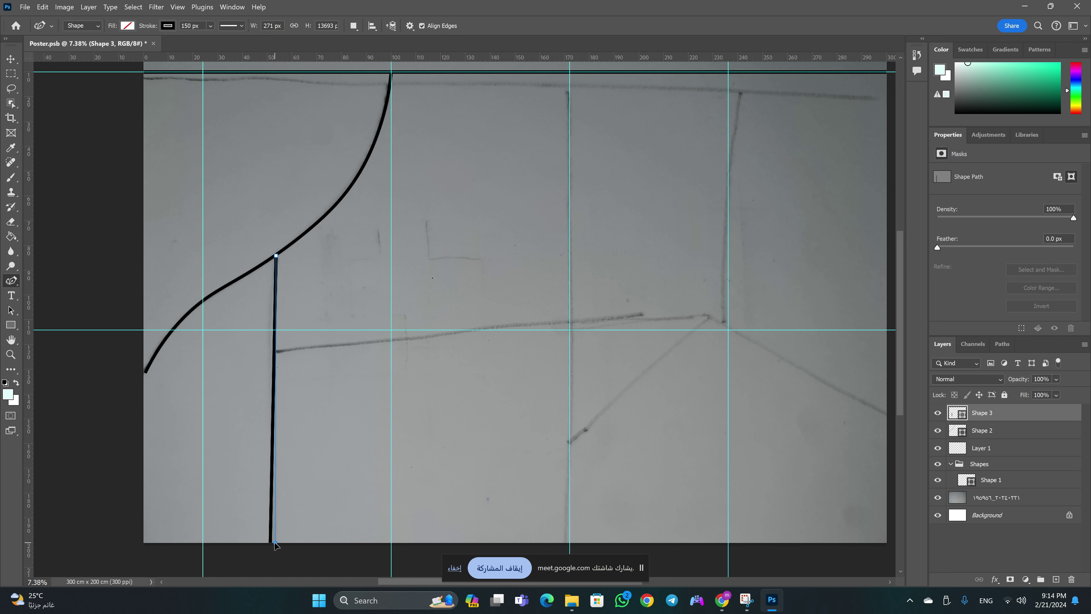
left_click_drag(271, 543, 278, 543)
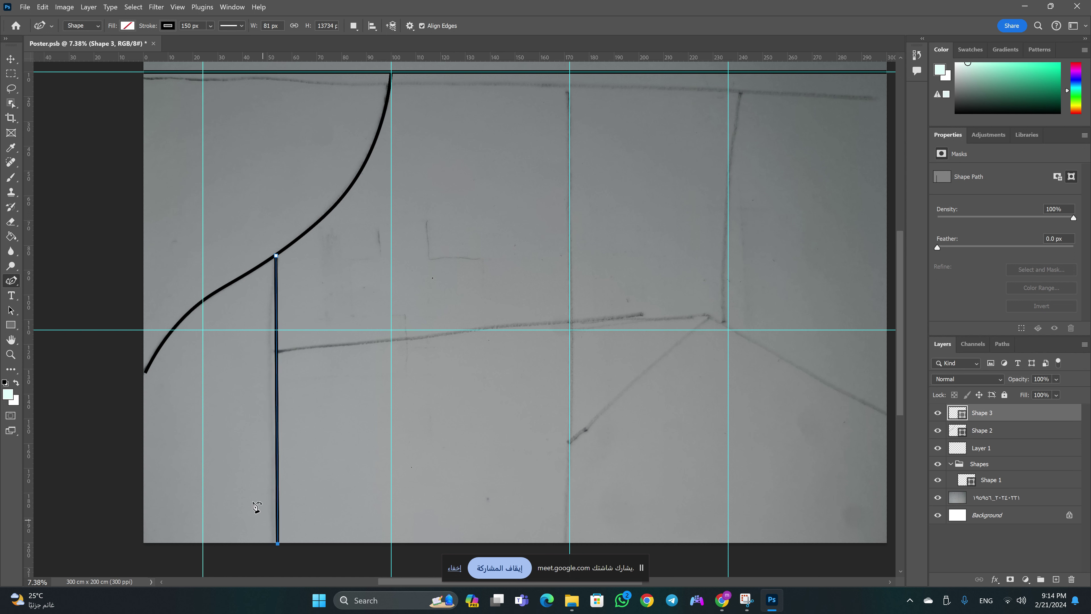
left_click_drag(29, 369, 275, 383)
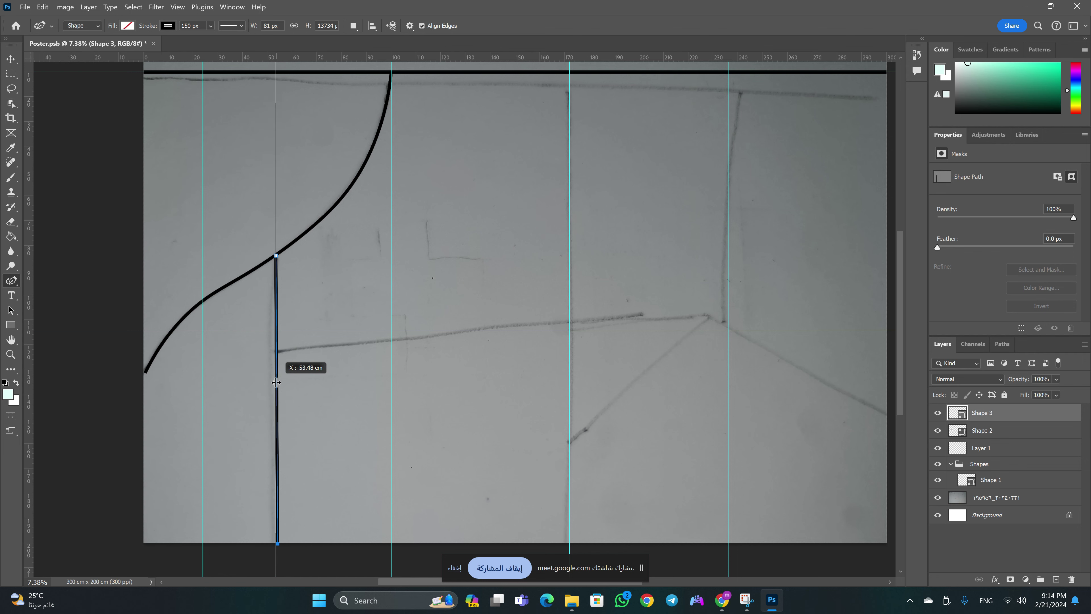
key("z")
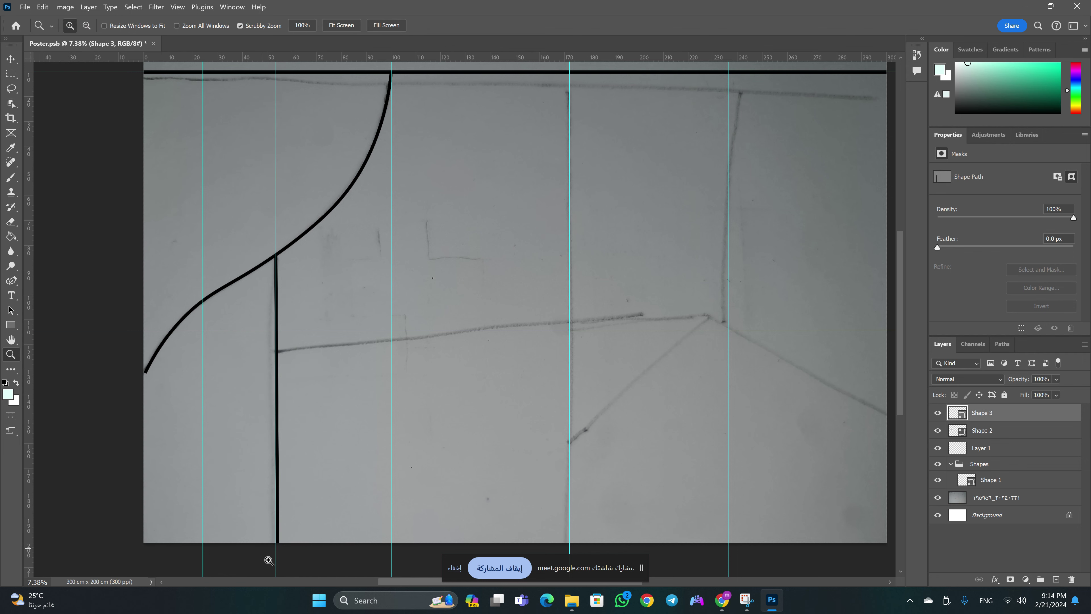
mouse_move(268, 558)
left_mouse_down()
mouse_move(319, 527)
mouse_move(294, 548)
left_mouse_up()
key("p")
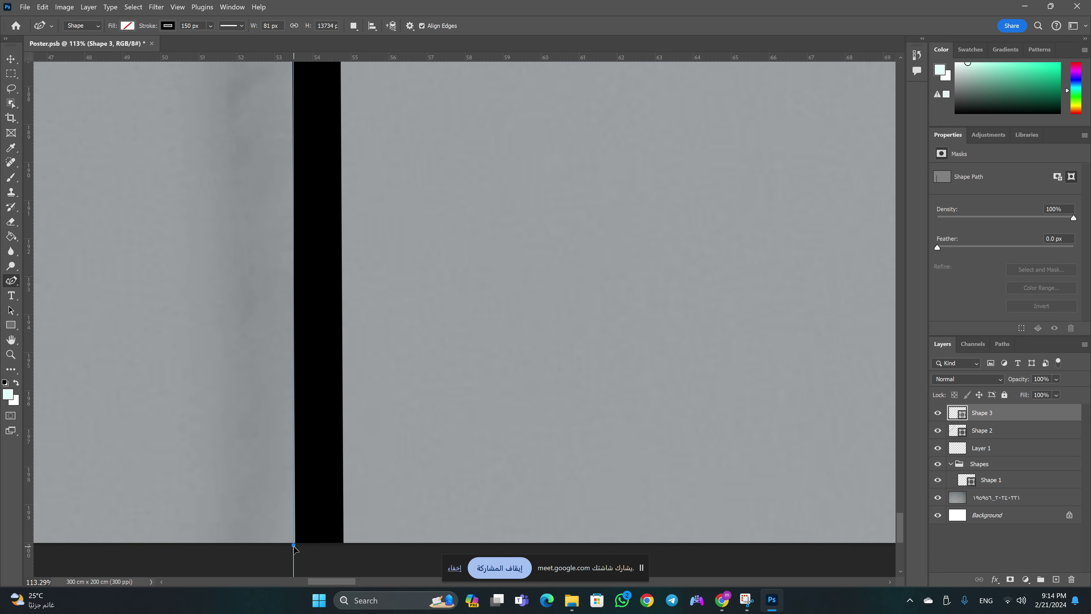
key("z")
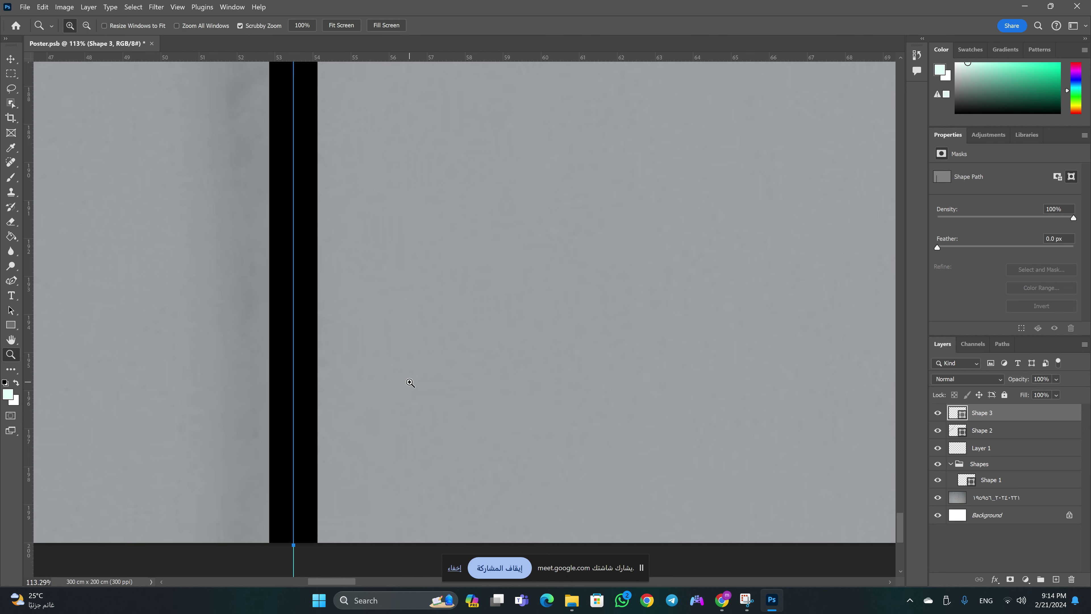
scroll(330, 435, "down", 5)
scroll(385, 360, "down", 3)
scroll(353, 390, "up", 2)
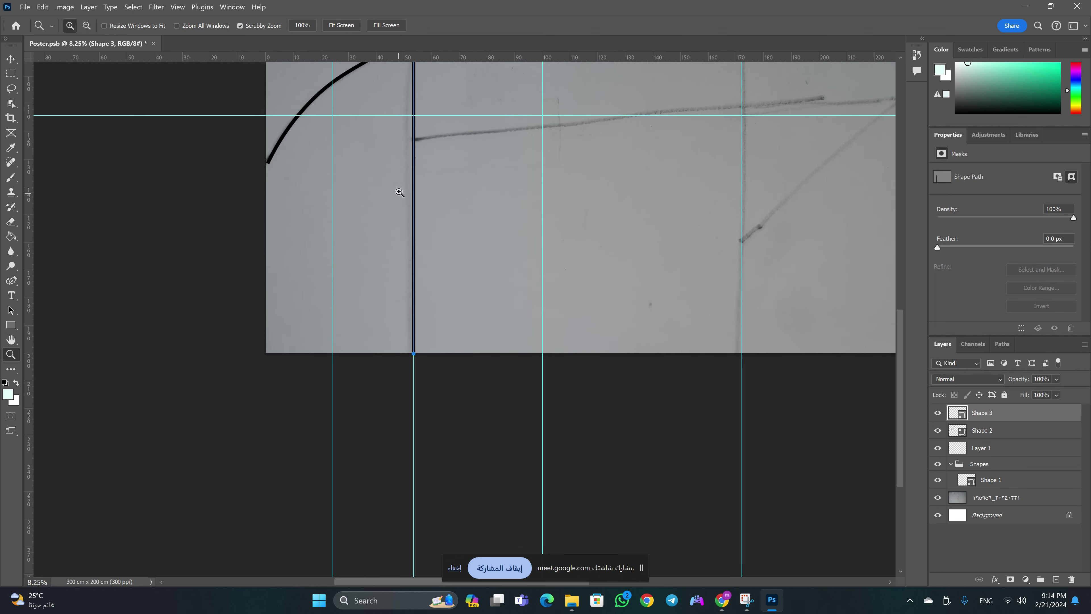
scroll(409, 79, "up", 1)
scroll(402, 155, "up", 4)
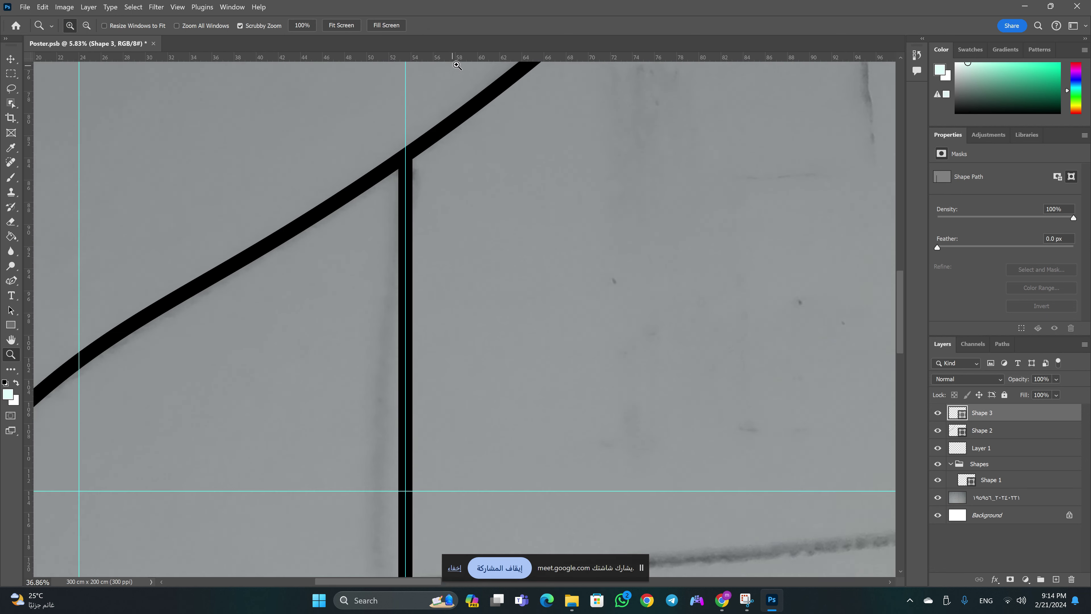
scroll(392, 240, "up", 2)
scroll(392, 240, "down", 2)
scroll(392, 239, "down", 3)
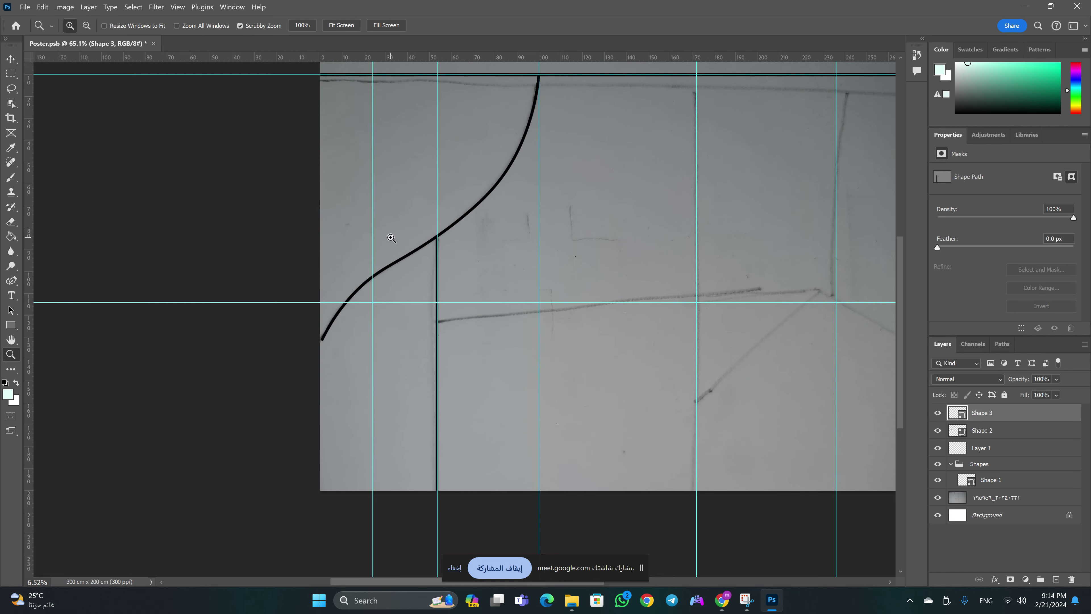
scroll(715, 316, "down", 1)
scroll(715, 316, "down", 3)
scroll(848, 297, "up", 3)
key("p")
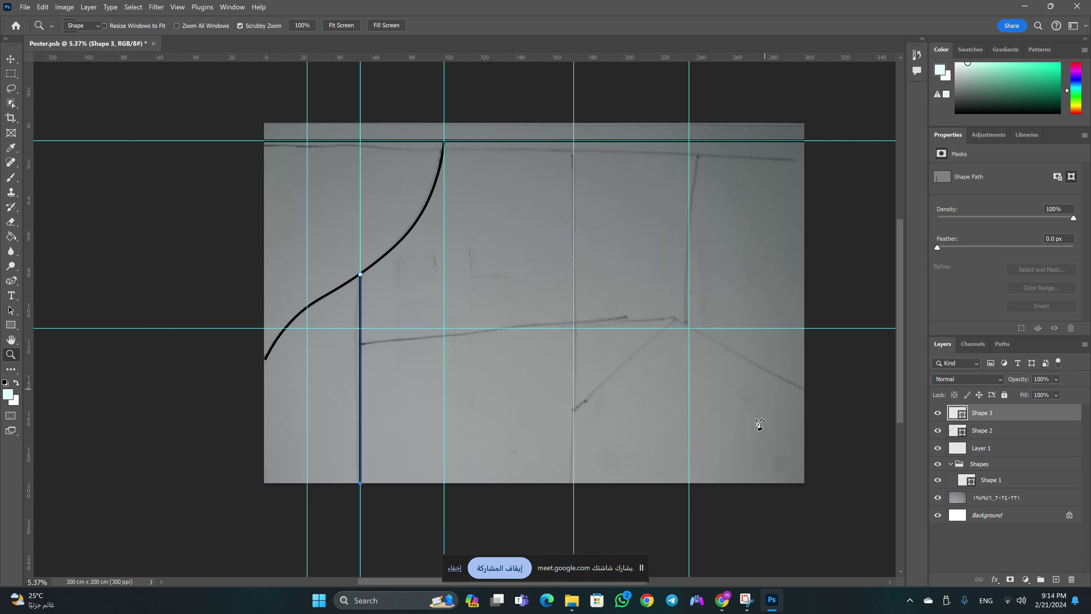
mouse_move(722, 600)
left_click(636, 543)
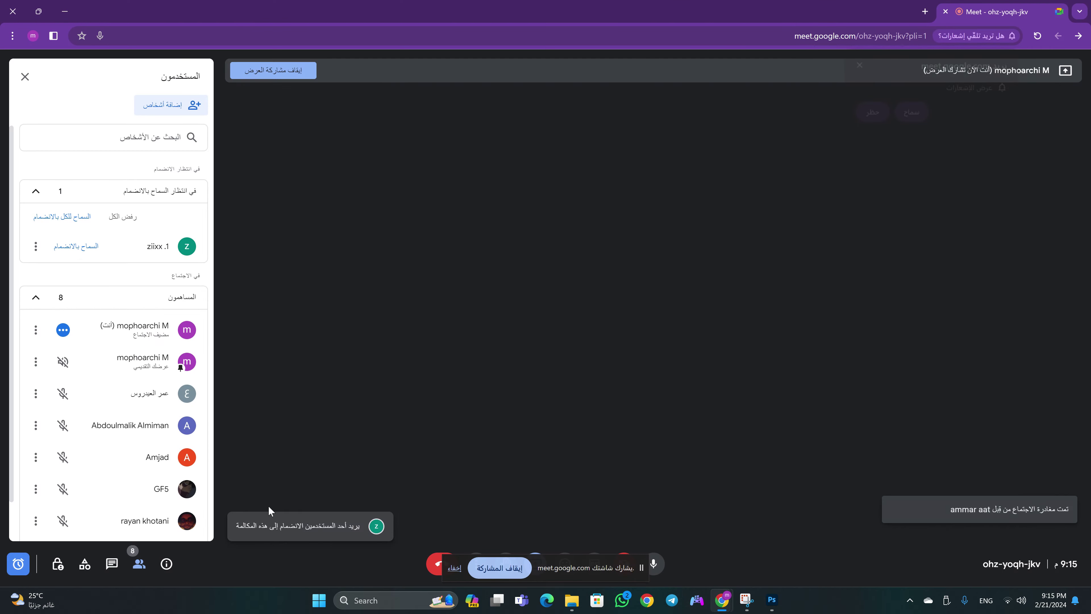
left_click(86, 250)
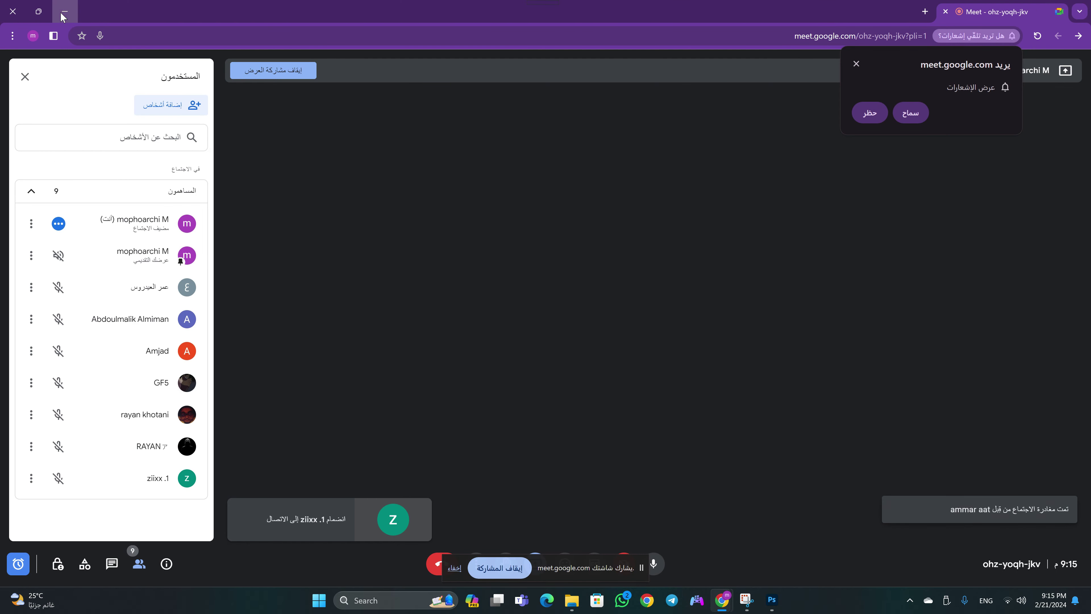
key("alt+Tab")
Move a new anchor on the vertical line up onto the guide and undo the stray diagonal
left_click(360, 344)
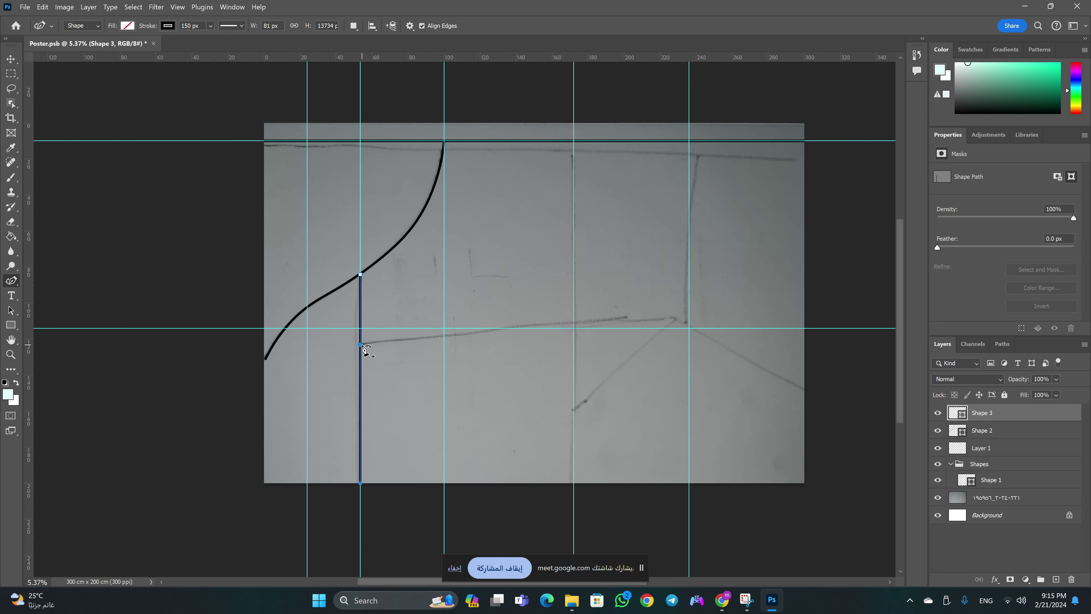
left_click_drag(360, 344, 360, 330)
left_click(689, 328)
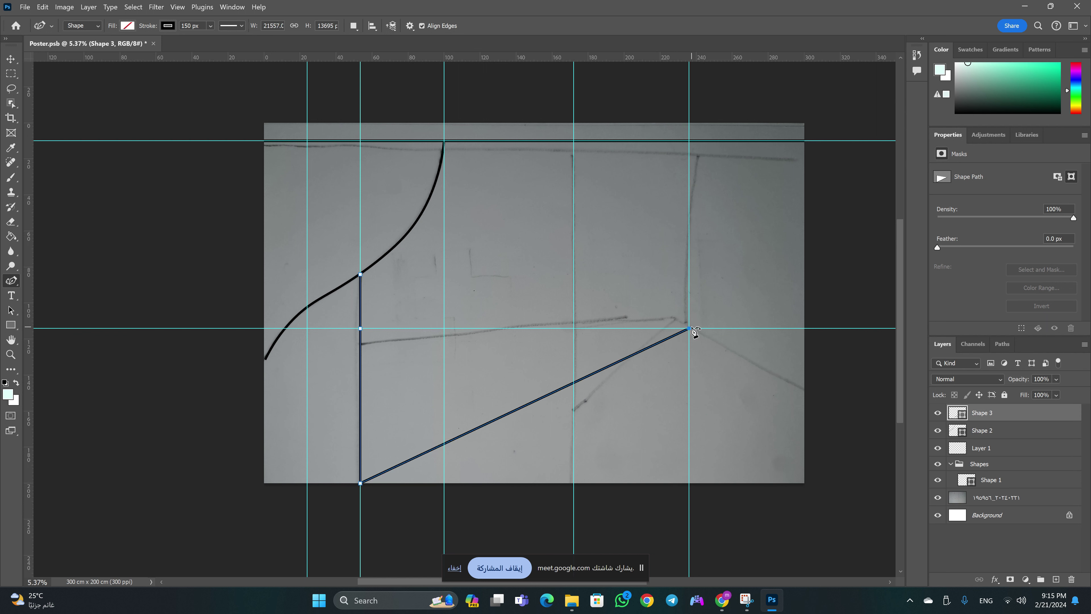
key("ctrl+z")
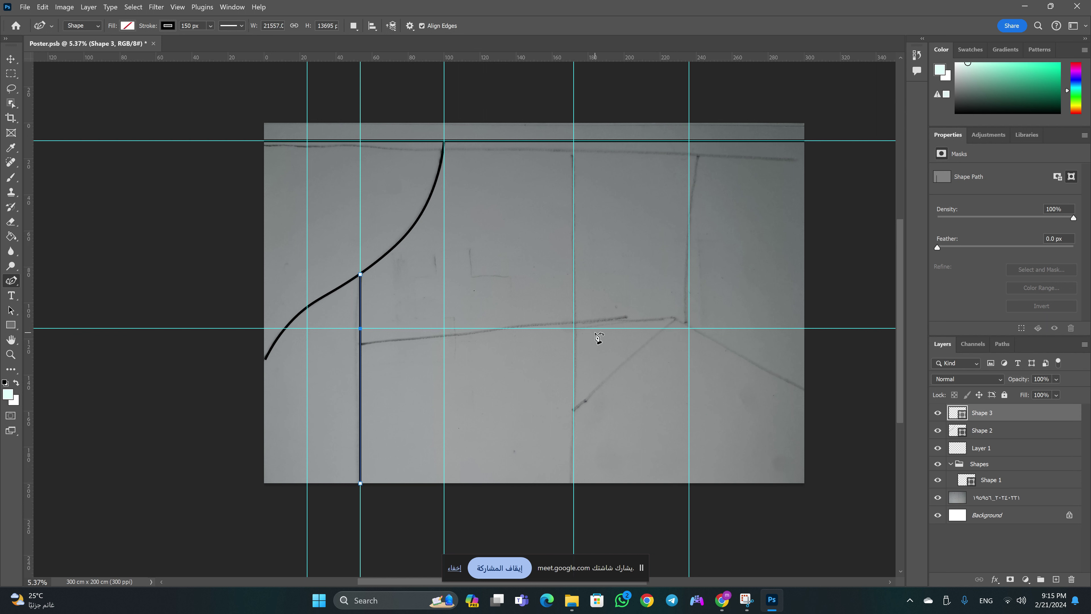
key("Escape")
Draw a horizontal line from the vertical line's guide intersection to the right-hand guide
key("z")
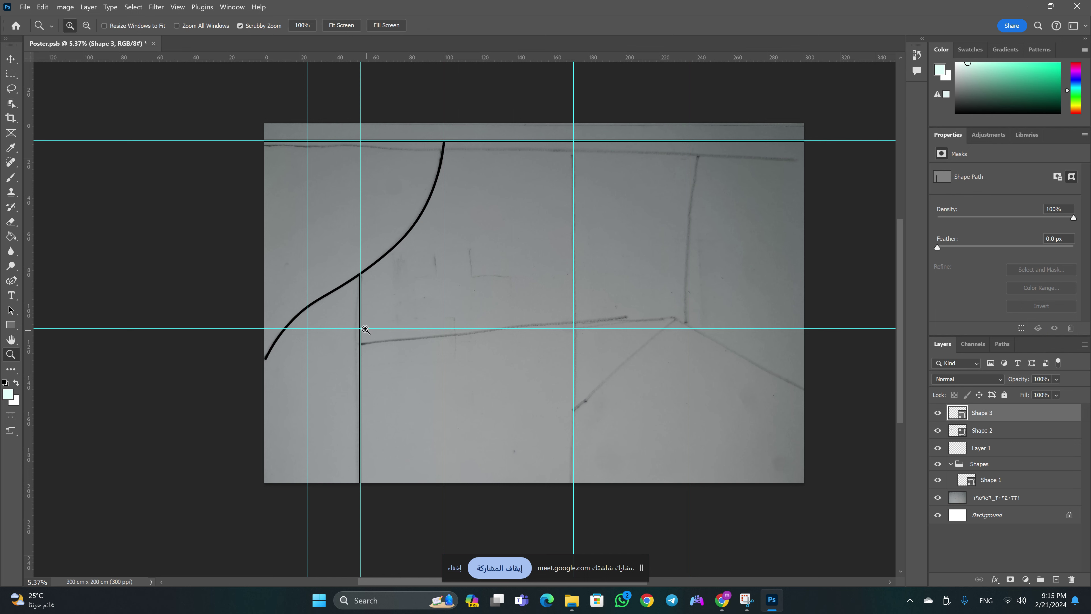
left_click_drag(362, 336, 414, 317)
key("p")
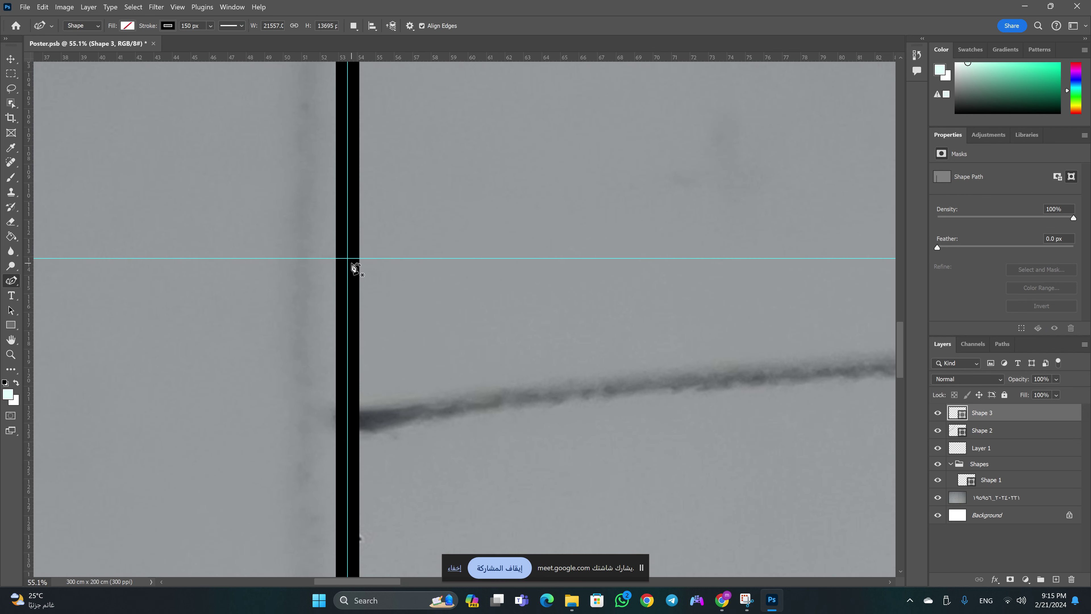
left_click(348, 258)
key("z")
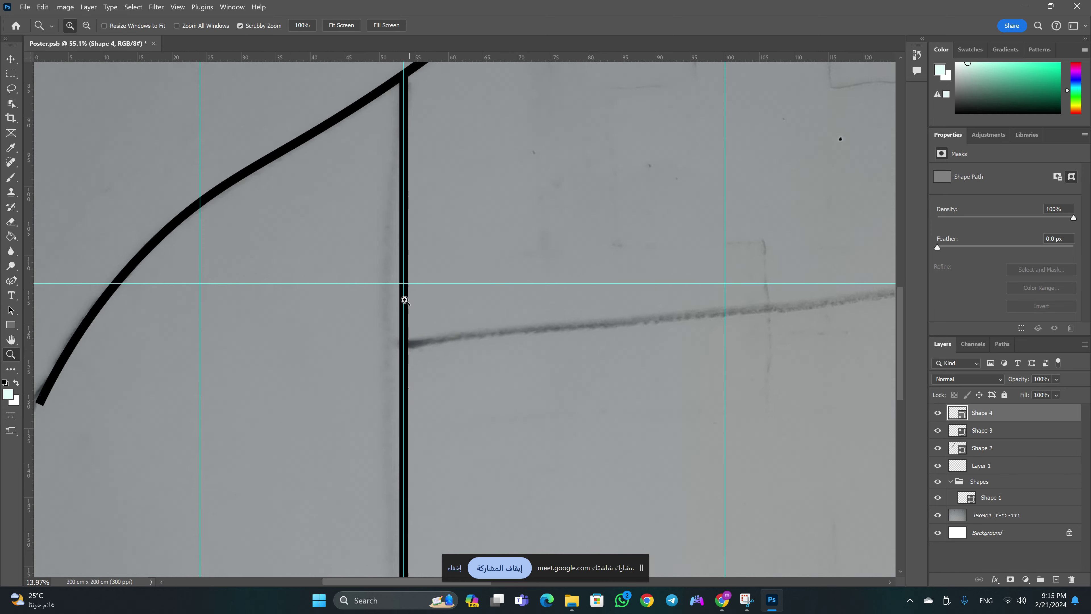
mouse_move(773, 303)
left_mouse_down()
mouse_move(649, 305)
mouse_move(731, 303)
left_mouse_up()
key("p")
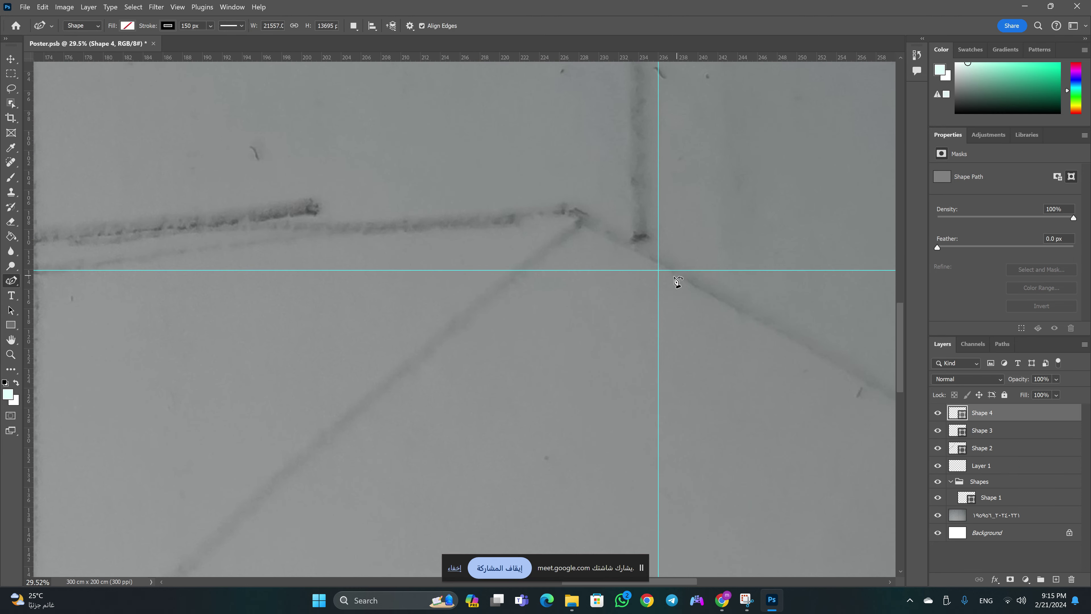
left_click(661, 271)
key("z")
left_click_drag(600, 277, 509, 270)
left_click_drag(543, 381, 557, 378)
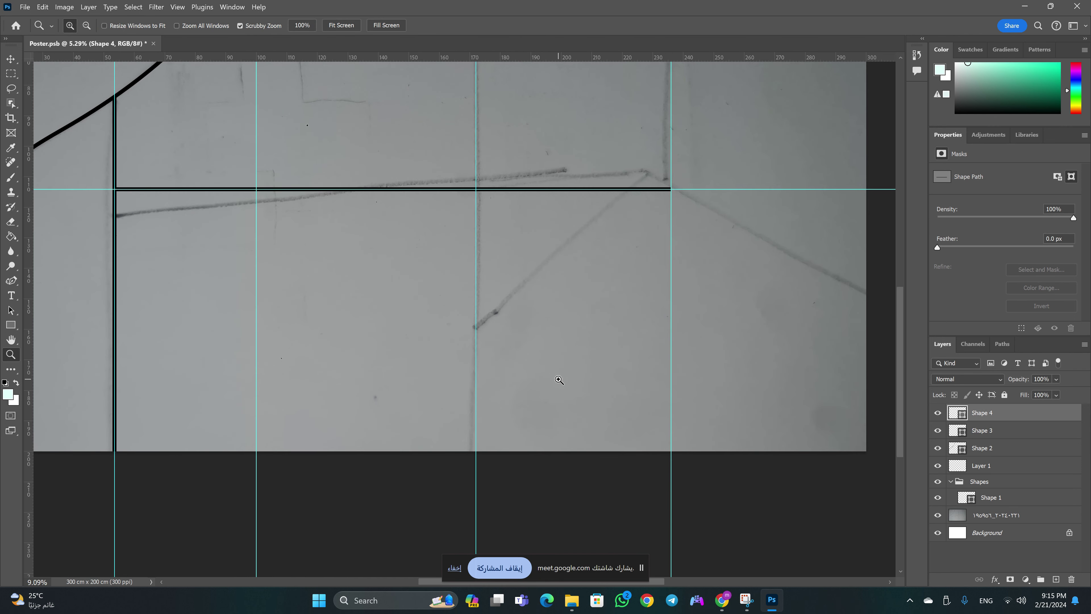
key("p")
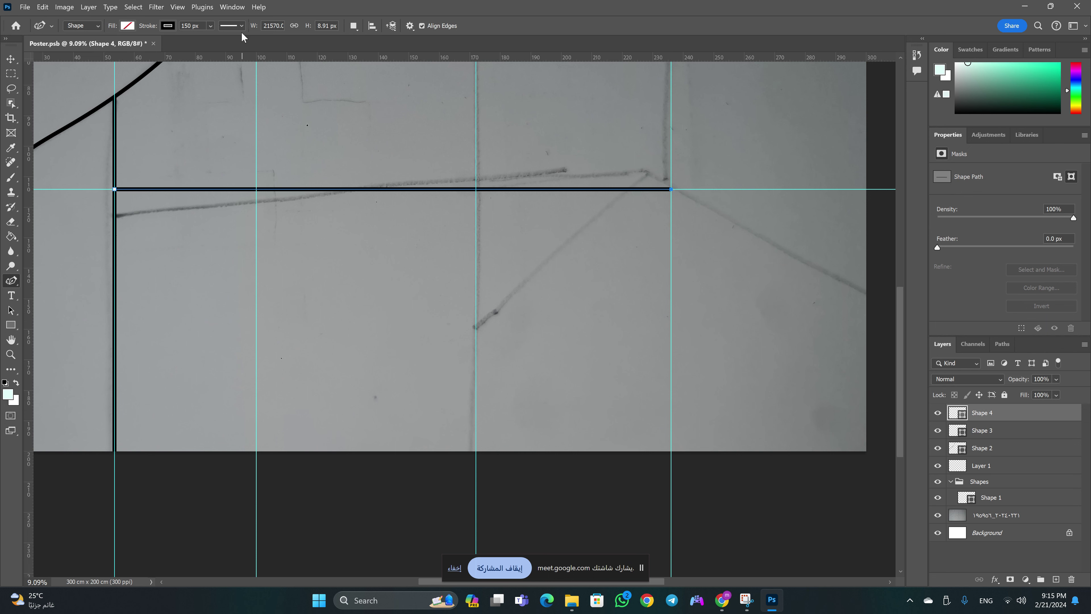
key("Return")
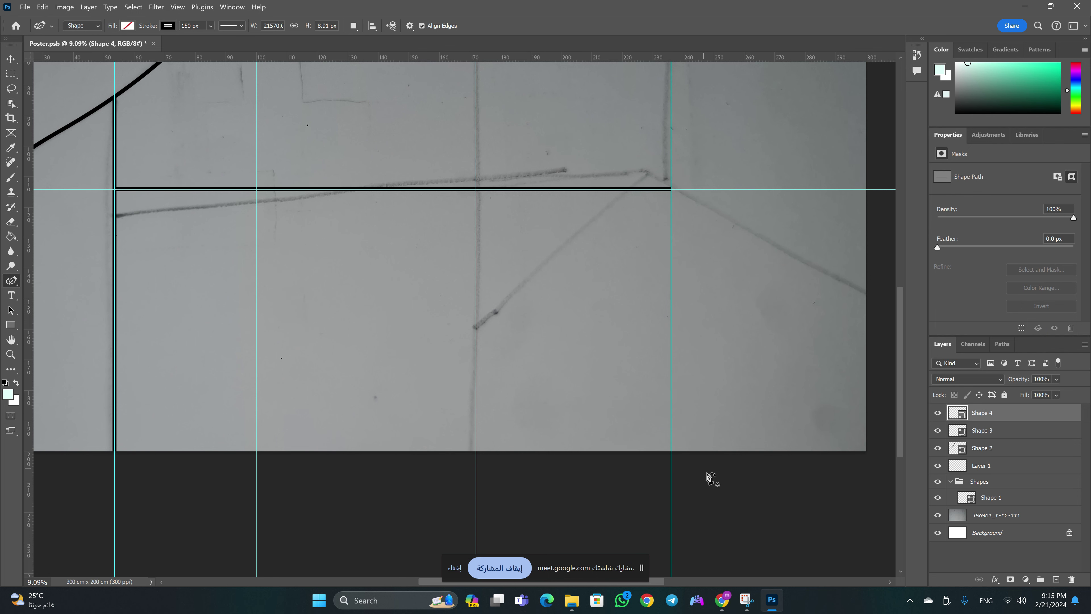
Draw a diagonal from the horizontal line's right end down-left to the sketch's lower point
left_click(672, 454)
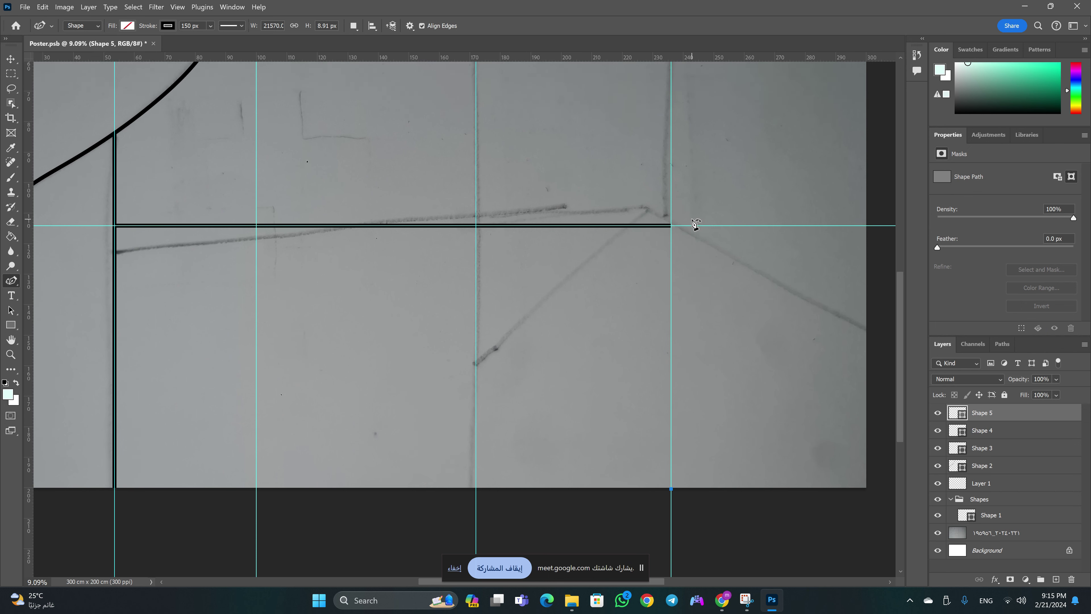
scroll(689, 228, "up", 3)
scroll(689, 258, "up", 1)
scroll(689, 292, "down", 3)
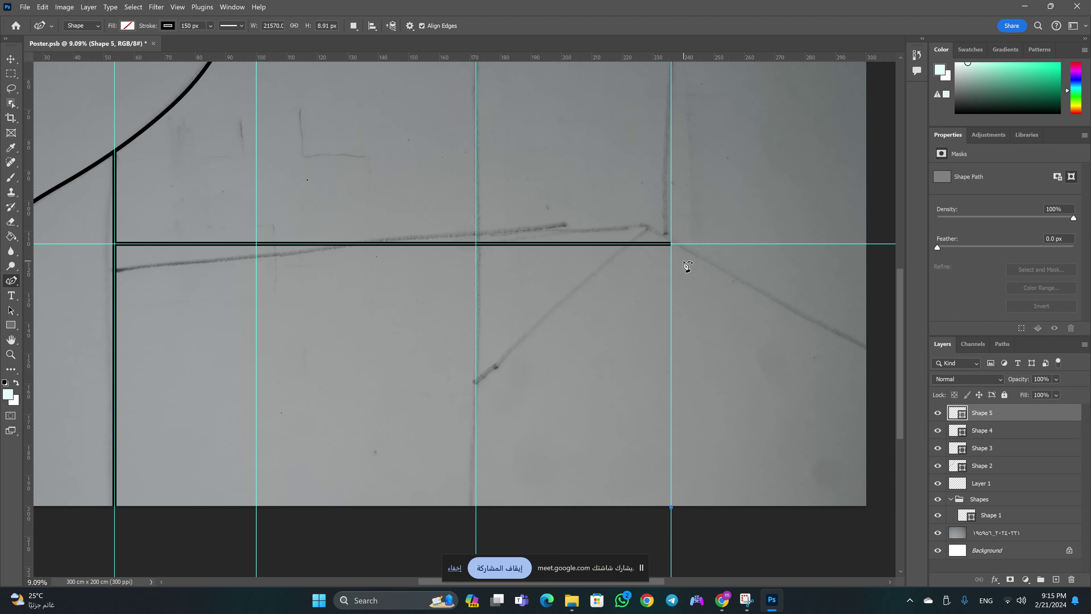
left_click(671, 244)
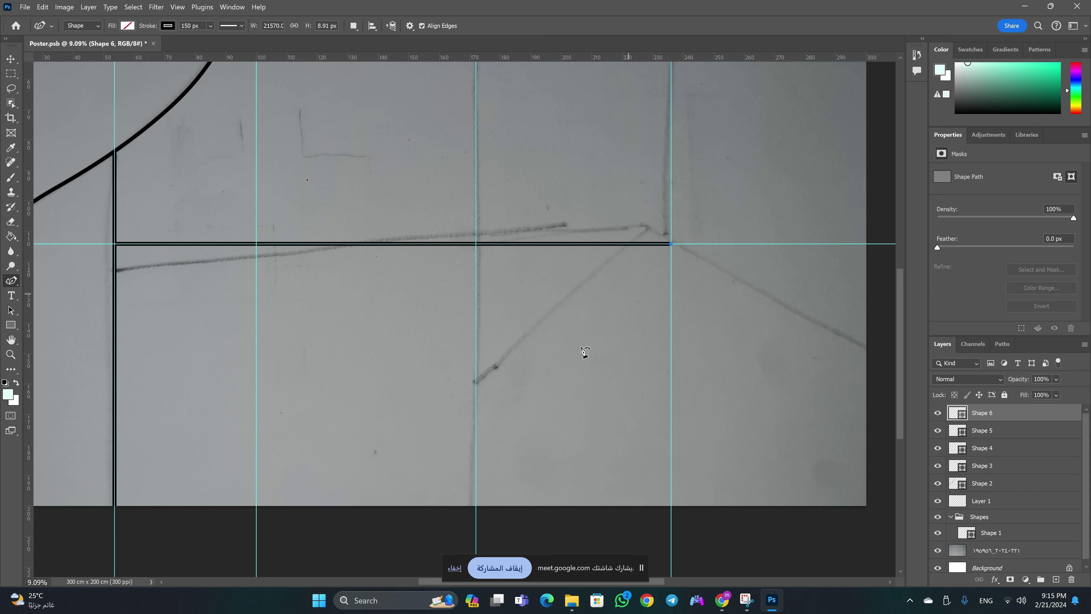
left_click(476, 381)
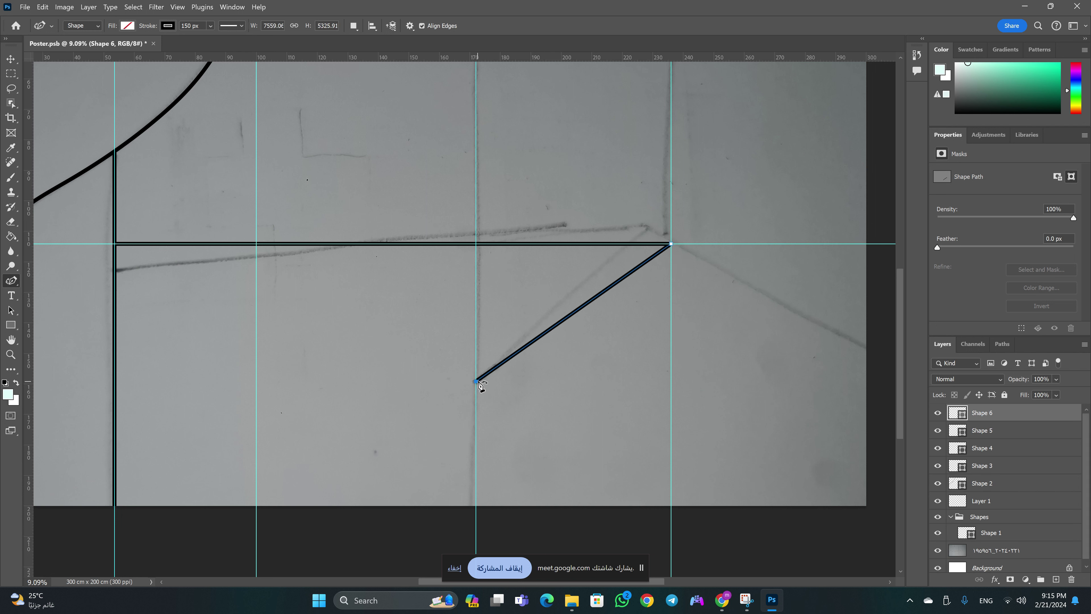
left_click(671, 244)
Draw a second diagonal from the same point down-right along the sketch's right line
left_click(672, 245)
left_click(866, 347)
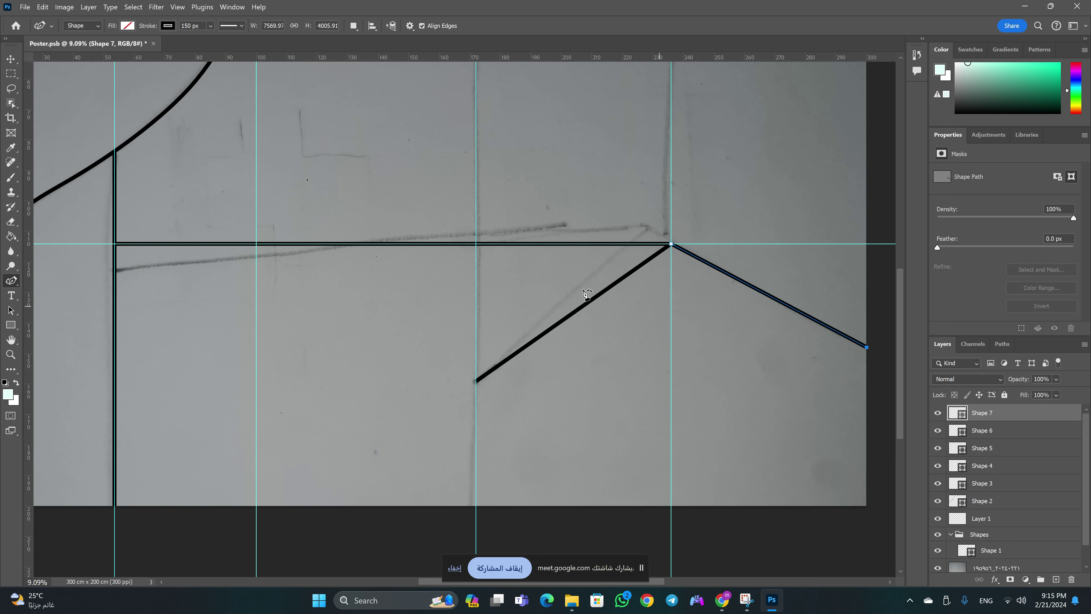
scroll(582, 292, "up", 1)
key("Escape")
scroll(580, 295, "up", 2)
scroll(689, 390, "up", 5)
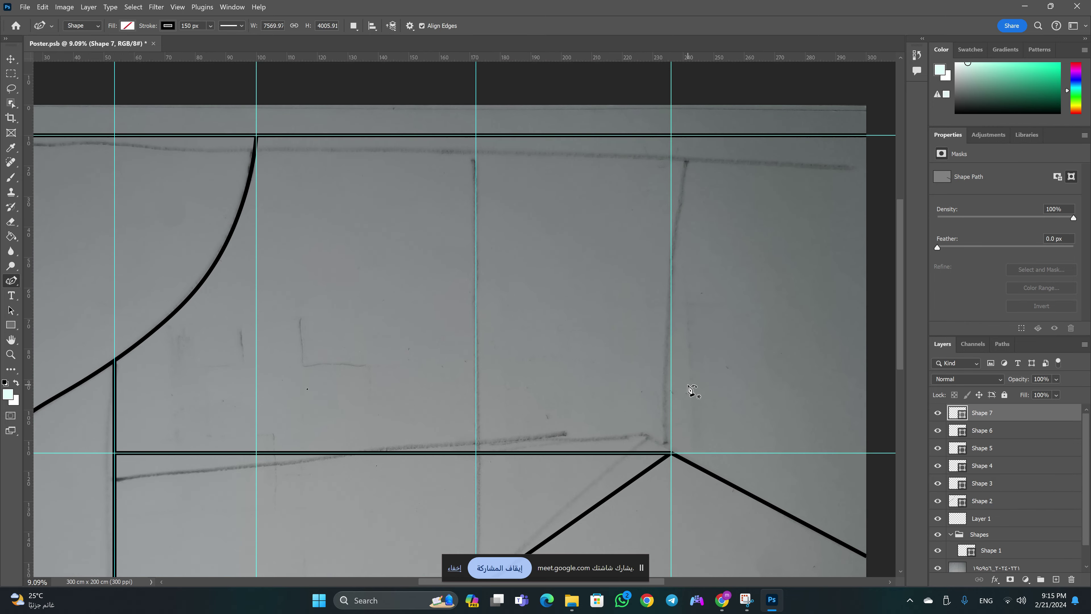
Draw a vertical line on the right-hand guide up to the top guide, then fit the poster in view
left_click(671, 462)
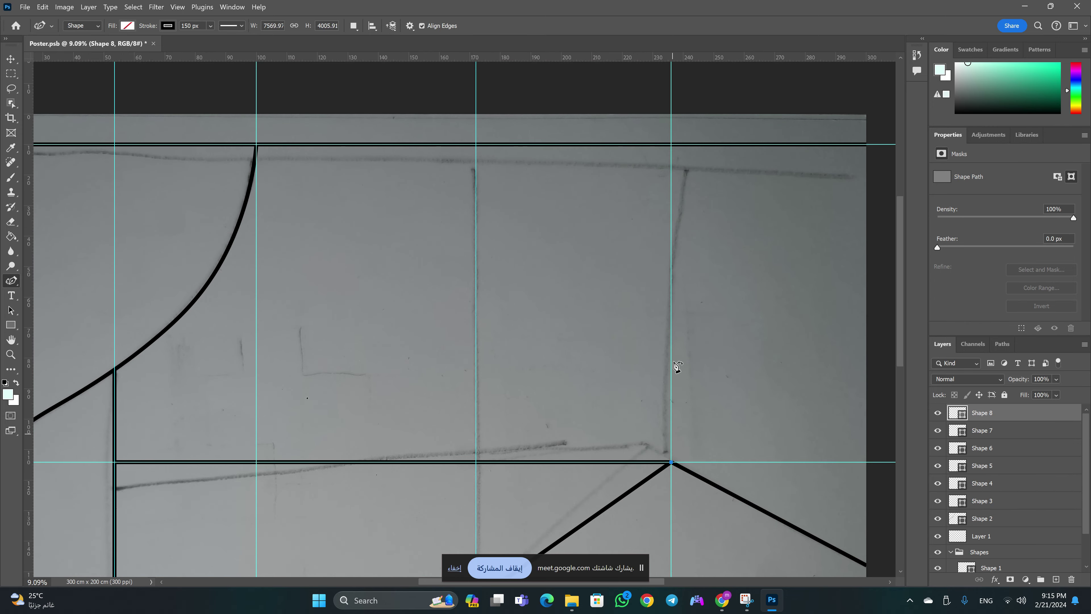
left_click(671, 144)
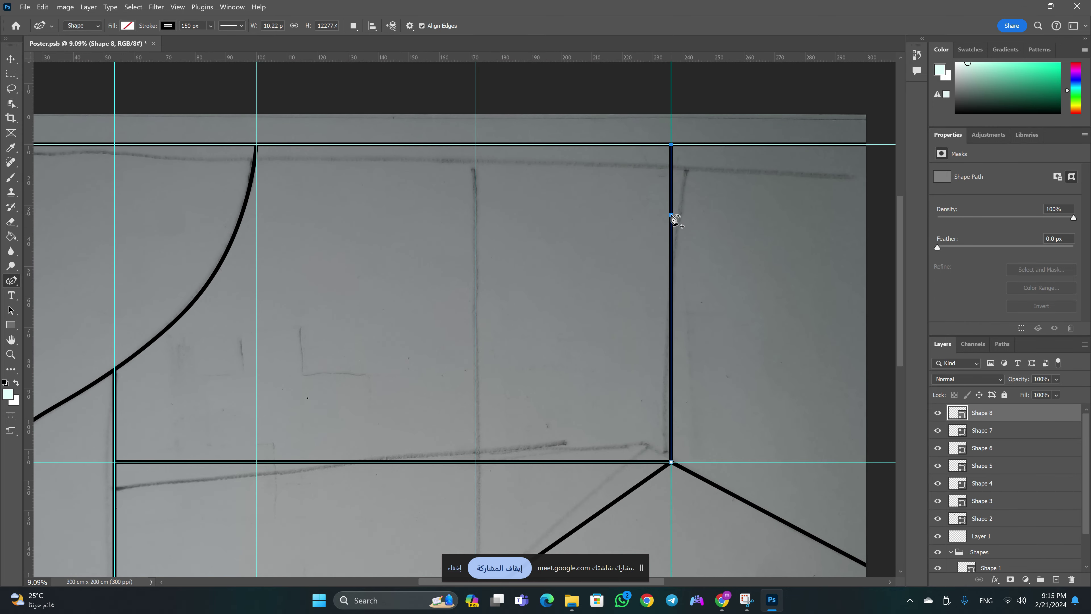
key("z")
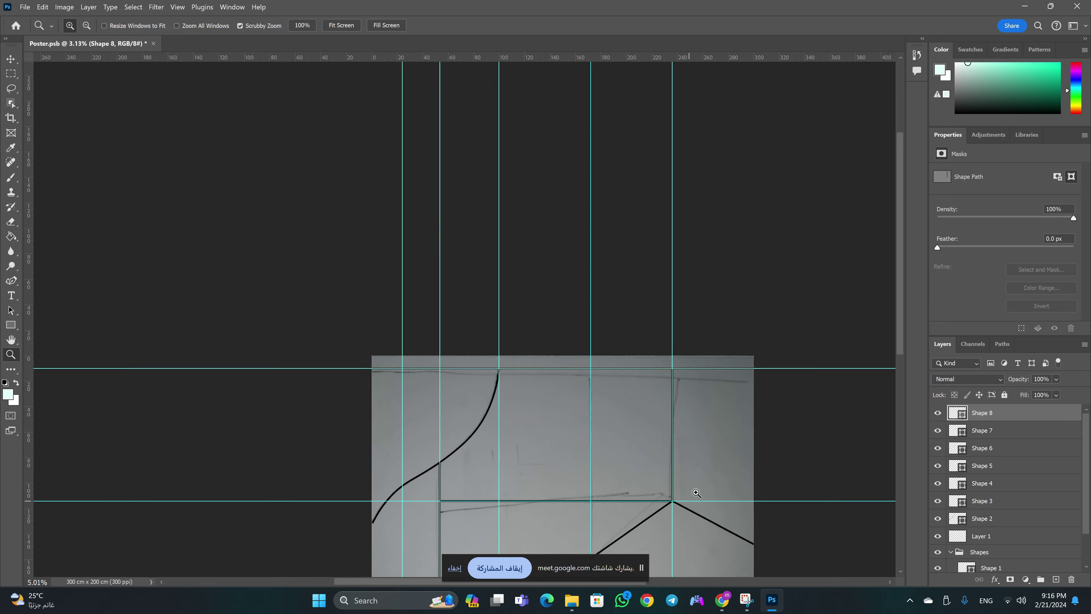
left_click_drag(671, 462, 730, 443)
key("ctrl+0")
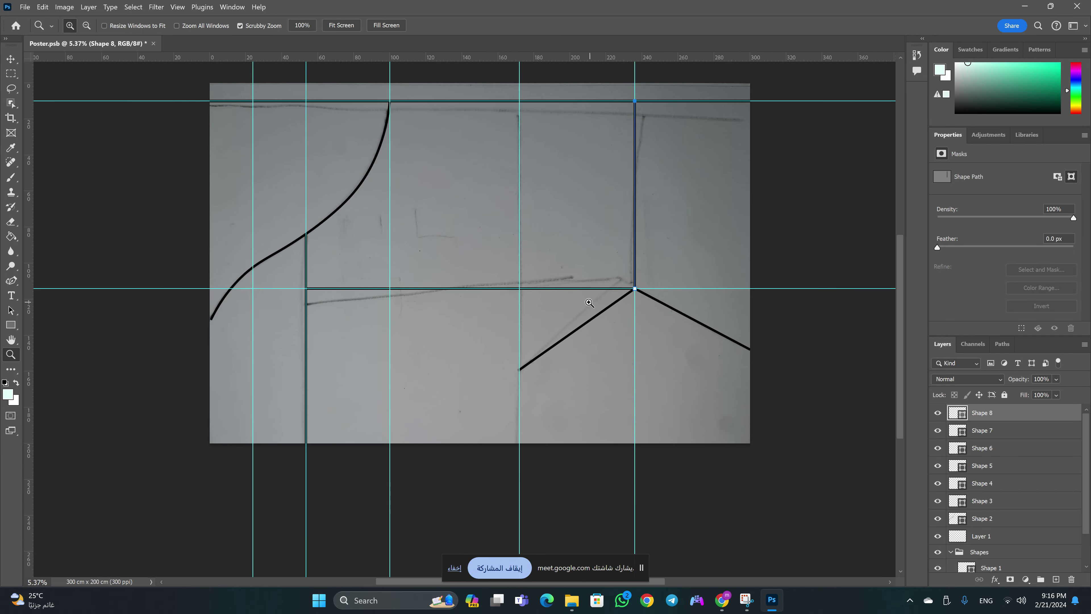
scroll(567, 332, "up", 3)
Draw a second vertical line from the middle guide's crossing with the horizontal line up to the top guide
key("p")
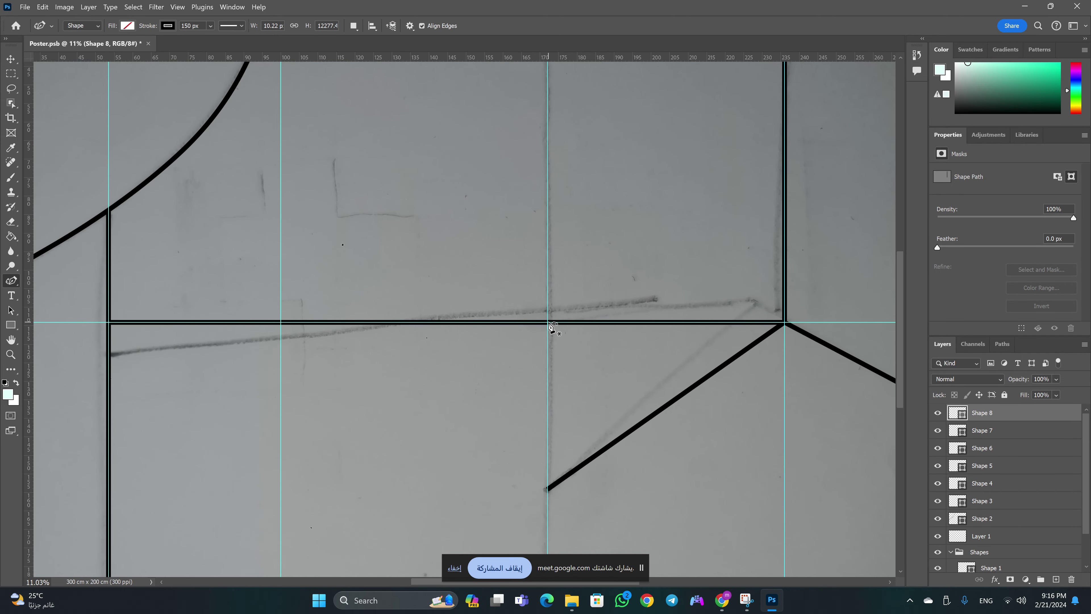
left_click(548, 322)
scroll(559, 258, "up", 1)
scroll(571, 215, "up", 3)
scroll(571, 214, "up", 2)
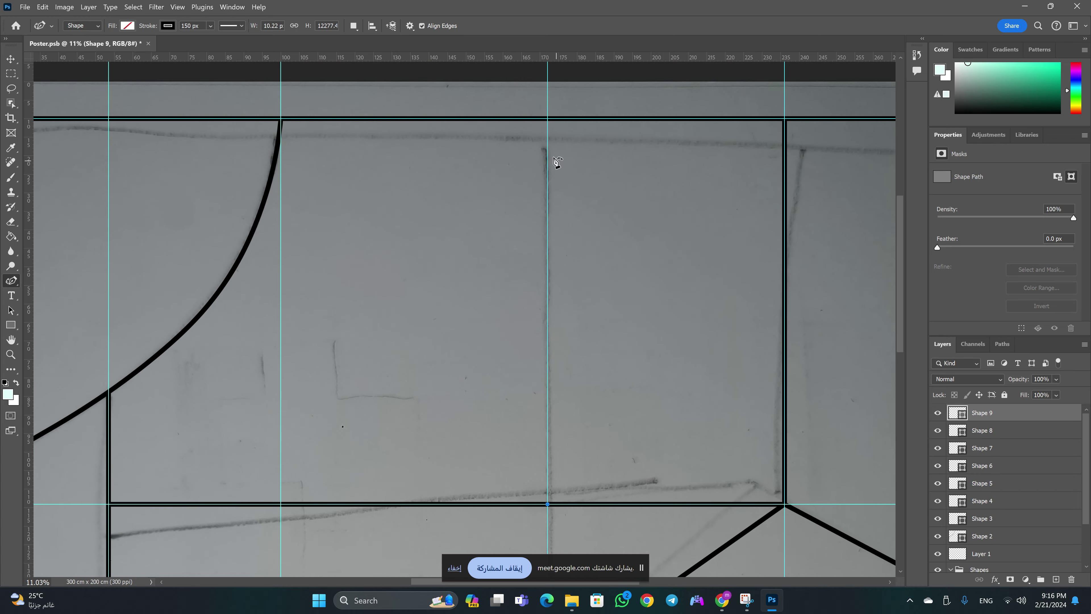
left_click(548, 120)
key("Return")
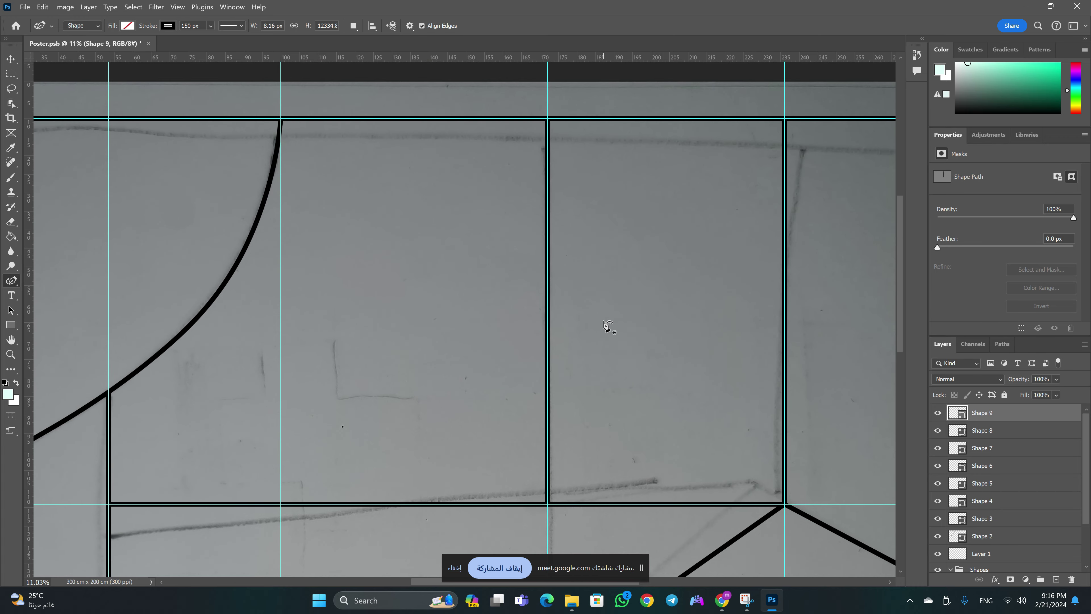
Check the new vertical line and snap its bottom end onto the guide intersection
key("z")
scroll(574, 320, "down", 5)
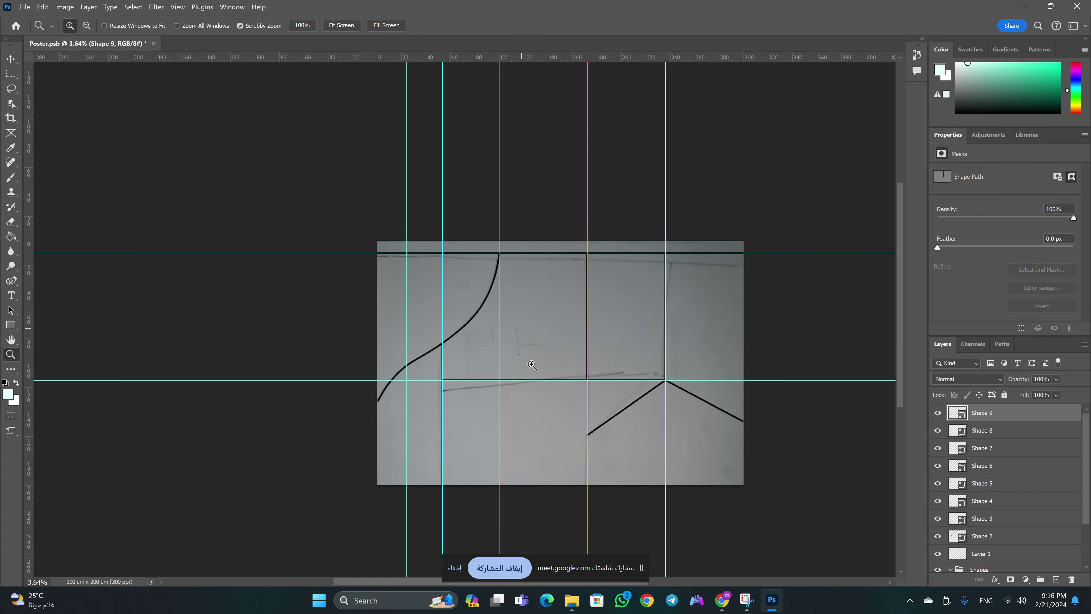
scroll(565, 459, "up", 4)
scroll(757, 481, "up", 2)
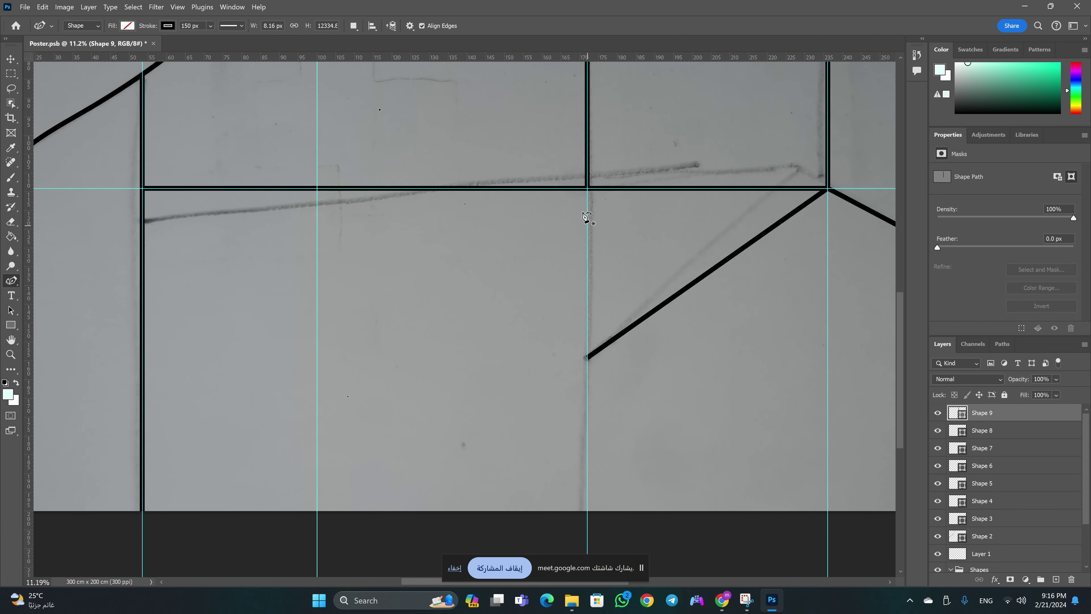
key("p")
left_click(937, 415)
left_click_drag(588, 190, 587, 189)
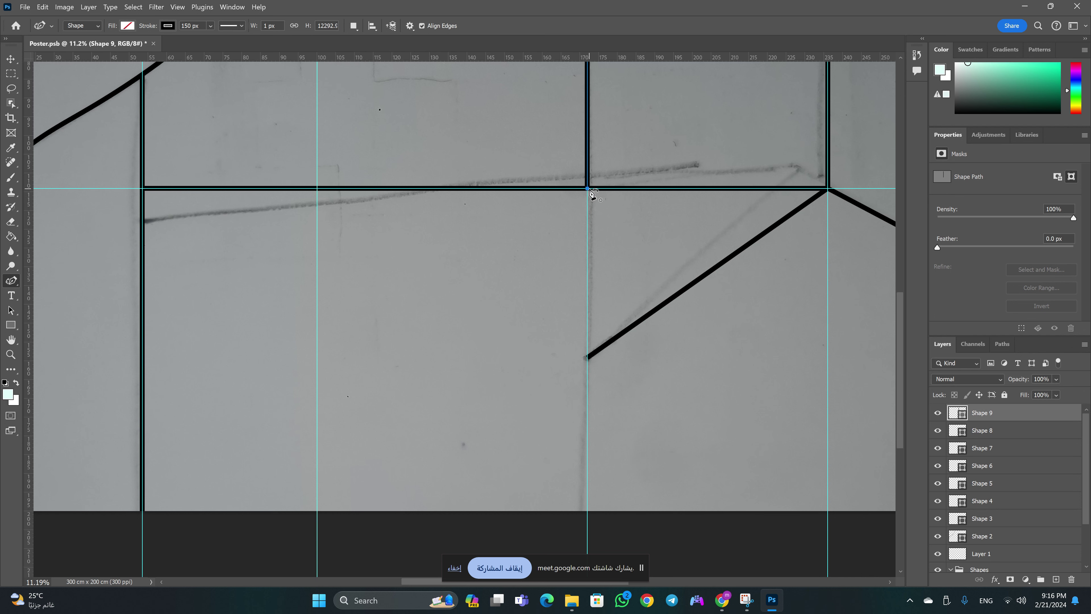
Draw a vertical stroke from just below the middle crossing to the poster's bottom edge
left_click(588, 197)
left_click_drag(587, 197, 587, 514)
key("Escape")
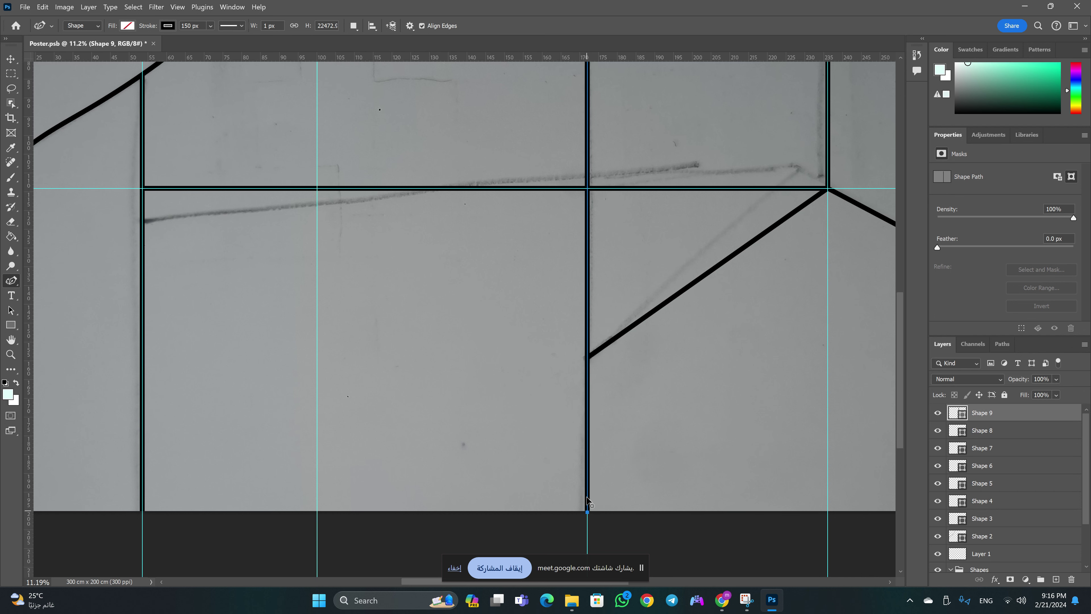
scroll(626, 404, "up", 2)
scroll(621, 235, "up", 2)
scroll(622, 234, "up", 2)
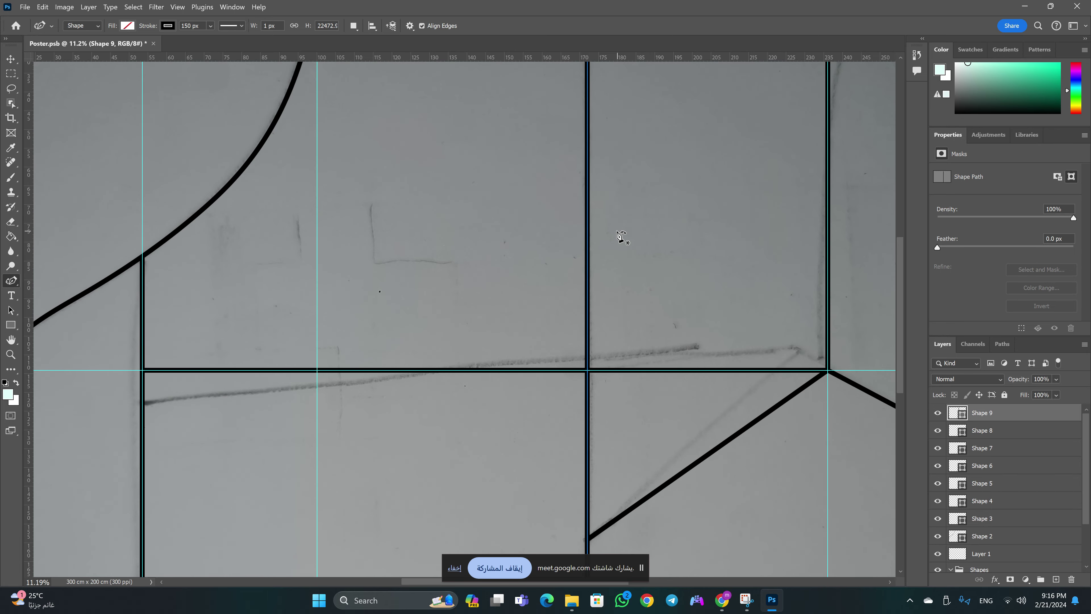
Zoom in and out to inspect the new divider line
key("z")
scroll(437, 262, "down", 2)
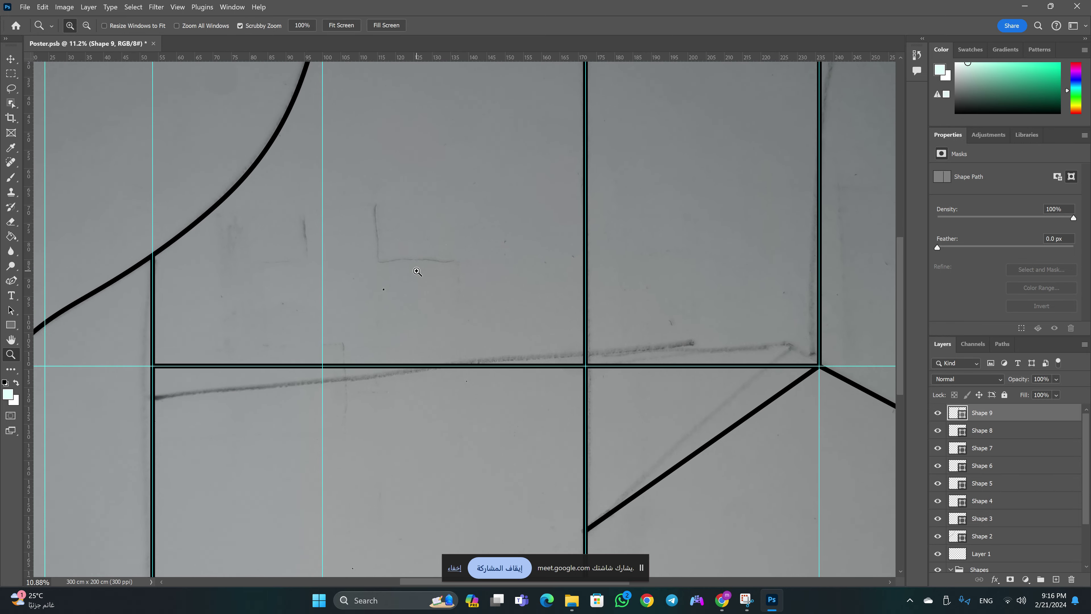
scroll(437, 262, "down", 2)
scroll(438, 262, "down", 2)
scroll(416, 390, "up", 1)
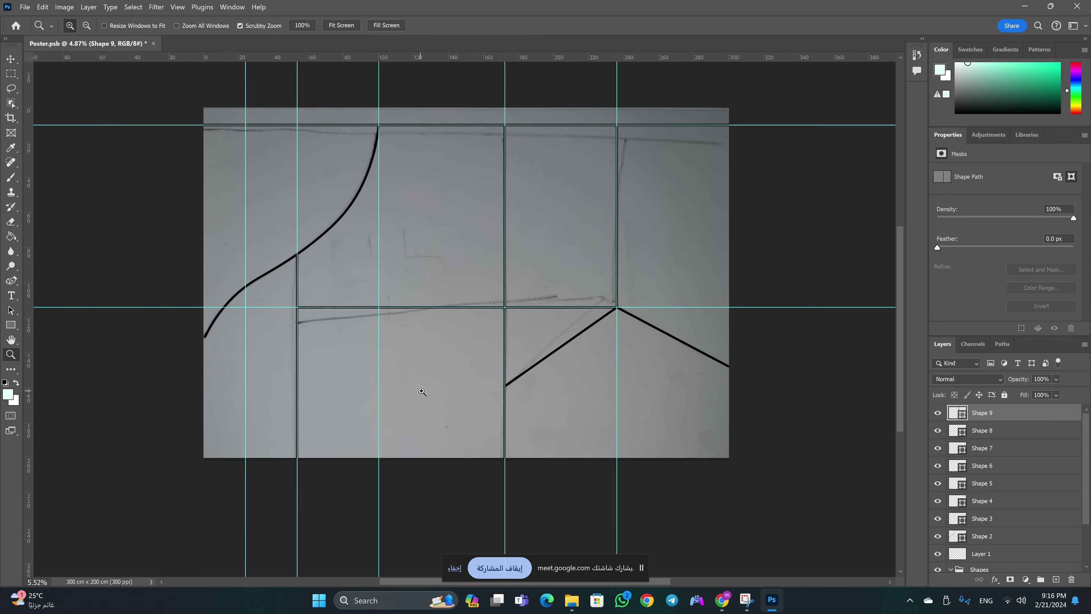
scroll(416, 389, "up", 1)
scroll(415, 391, "down", 1)
scroll(414, 395, "down", 2)
scroll(413, 395, "up", 2)
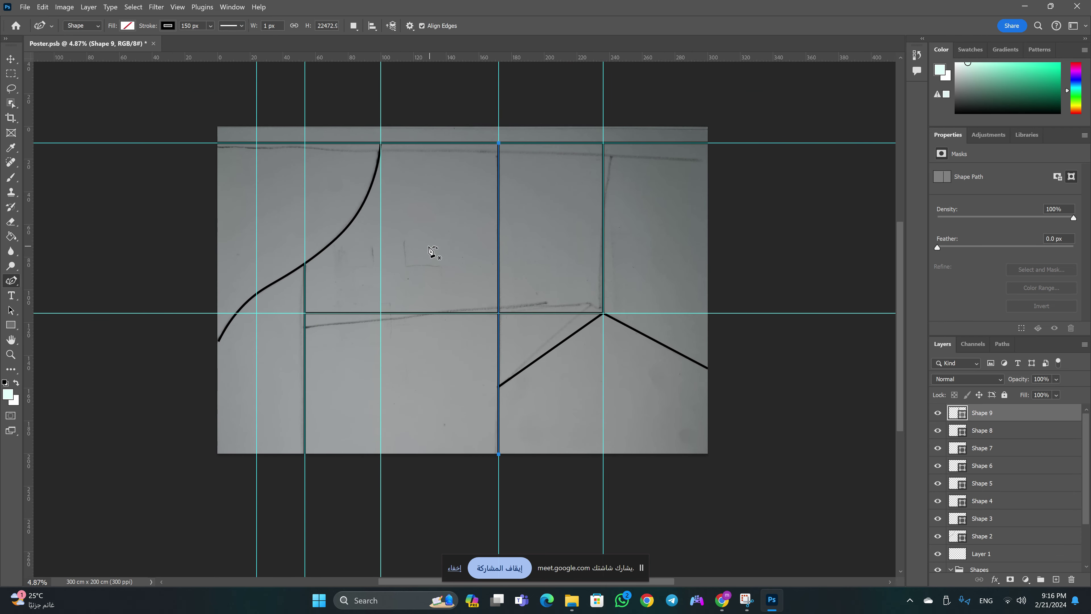
scroll(223, 332, "up", 5)
scroll(222, 332, "up", 5)
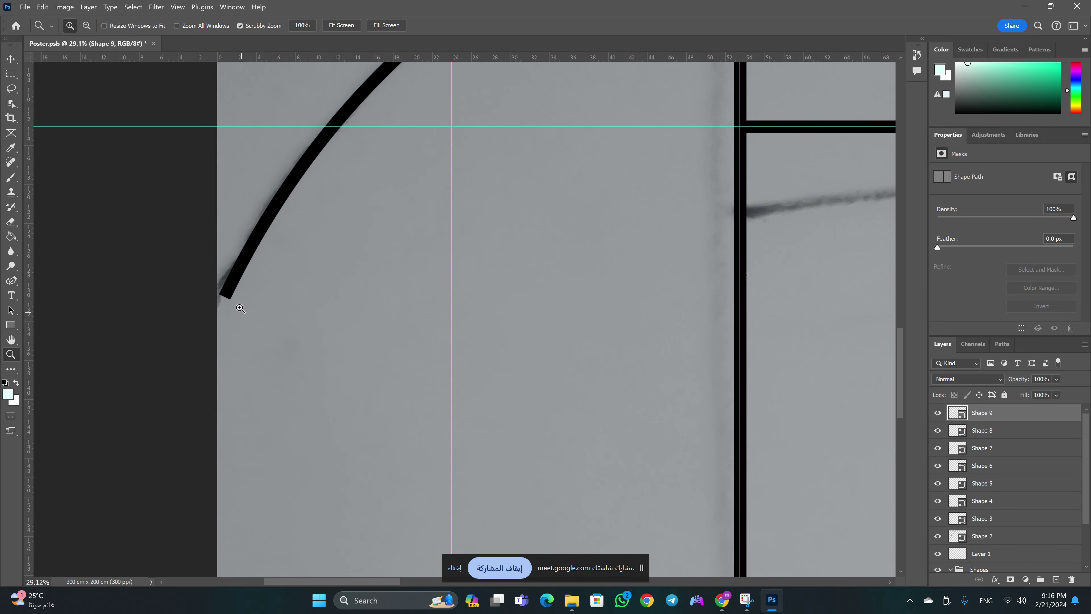
key("p")
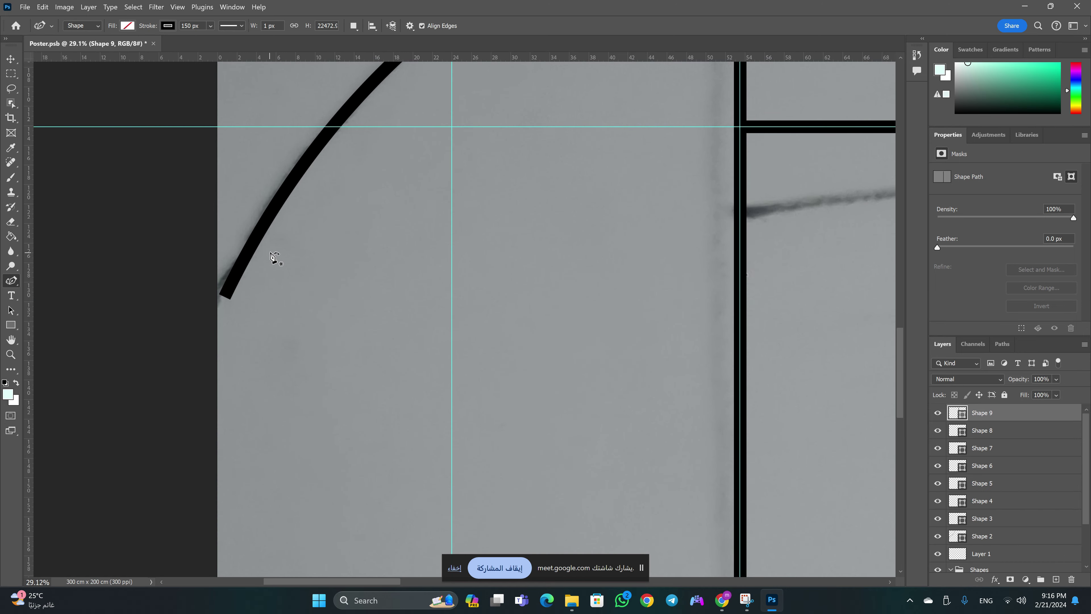
key("v")
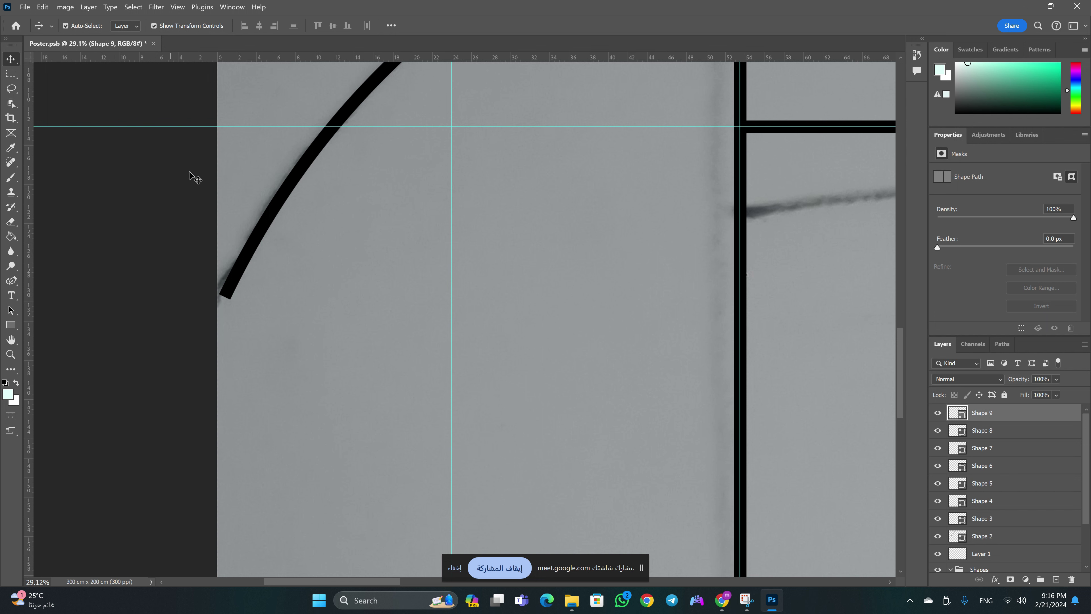
Drag Shape 2's lower curve anchor to the left edge, undoing the stray extra segment
left_click(252, 248)
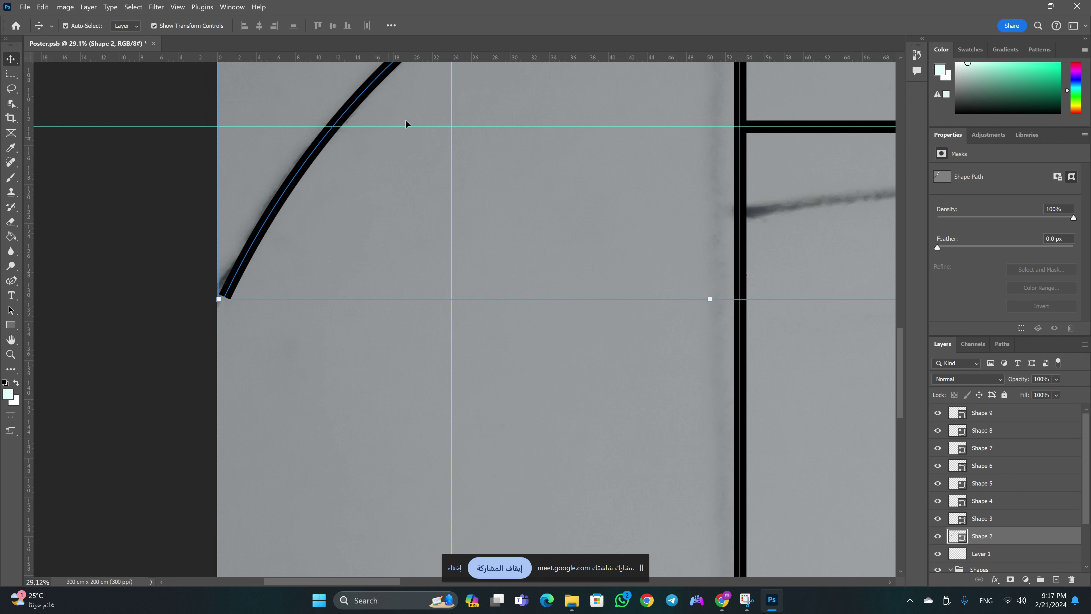
key("p")
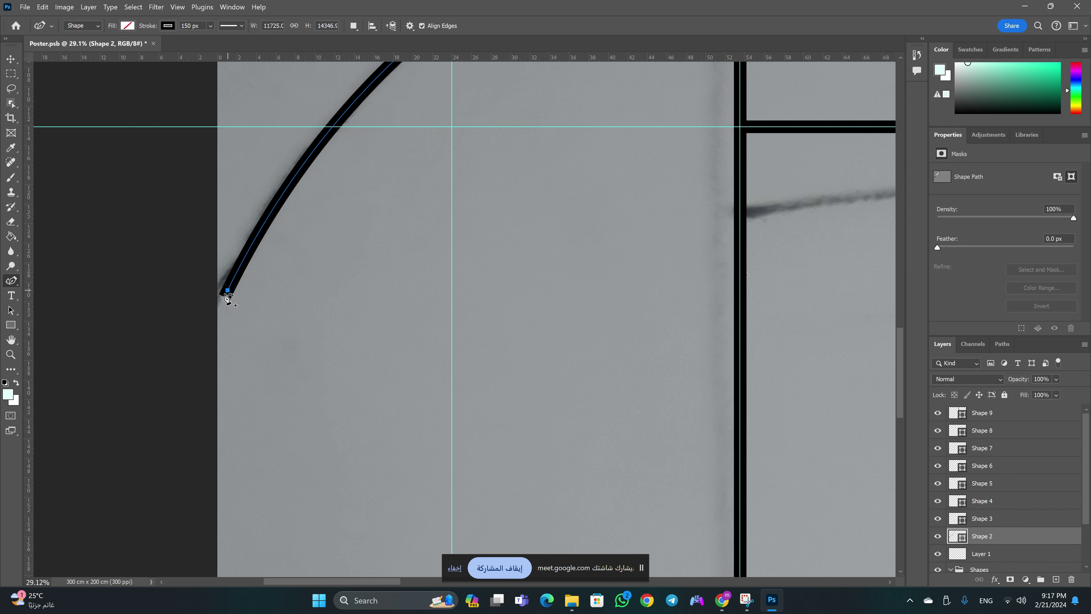
left_click(224, 297)
left_click(219, 303)
left_click_drag(219, 303, 214, 304)
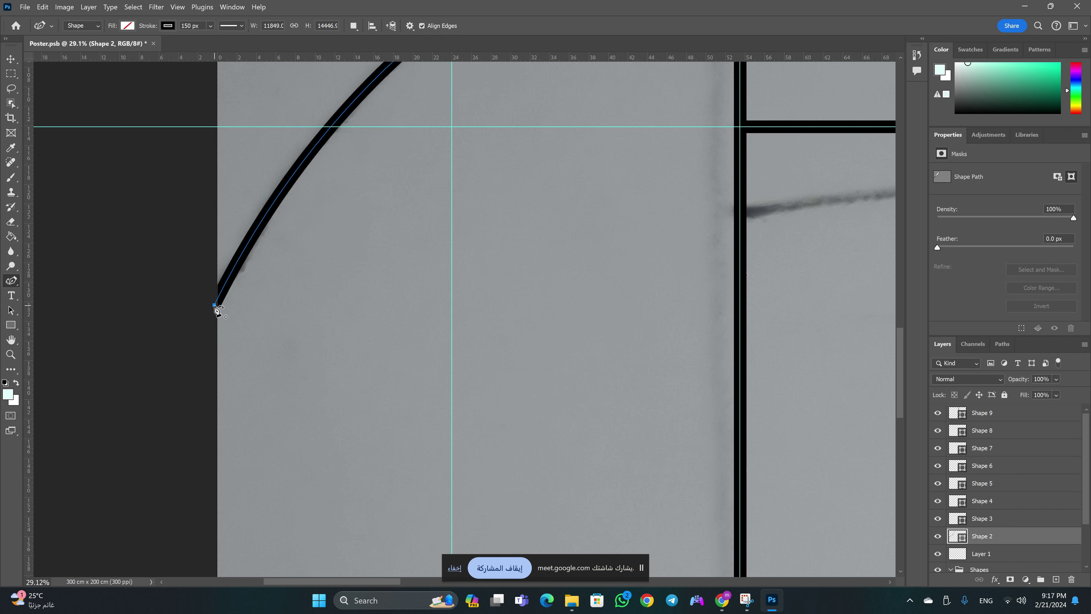
left_click(214, 306)
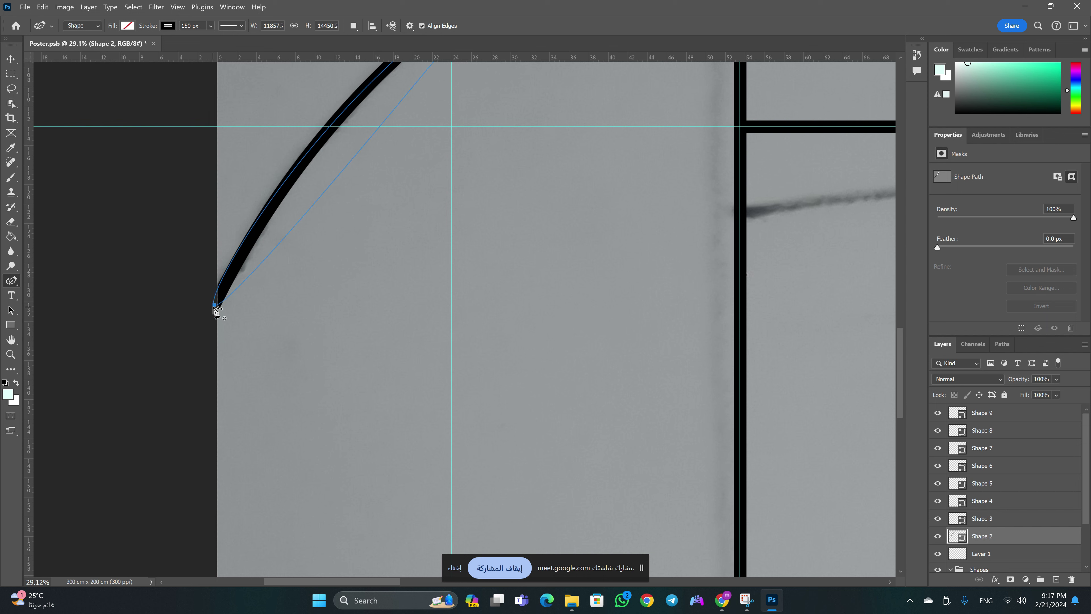
key("ctrl+z")
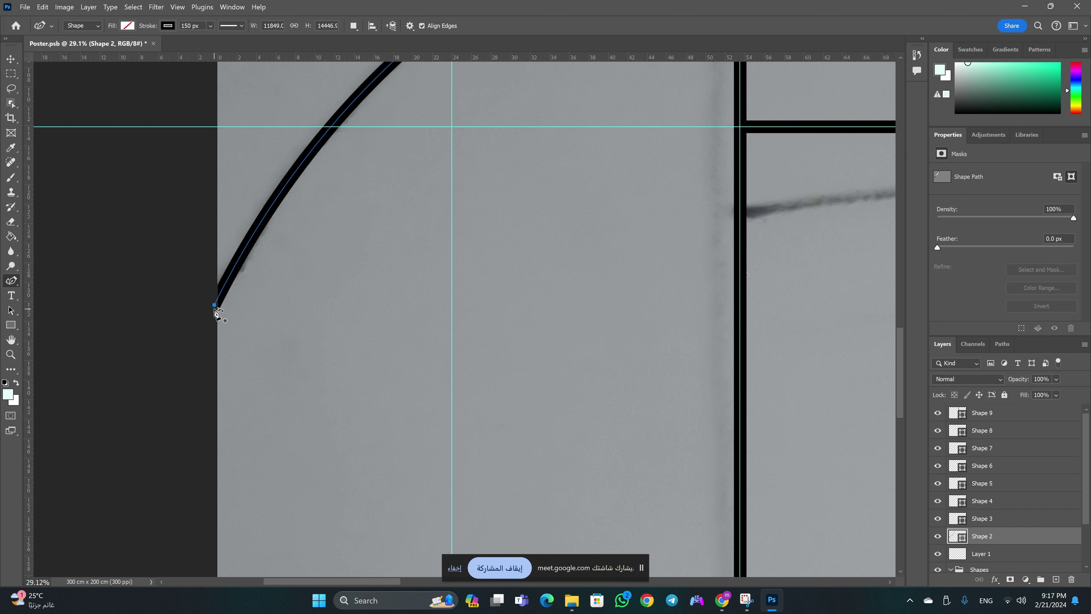
left_click_drag(214, 304, 208, 305)
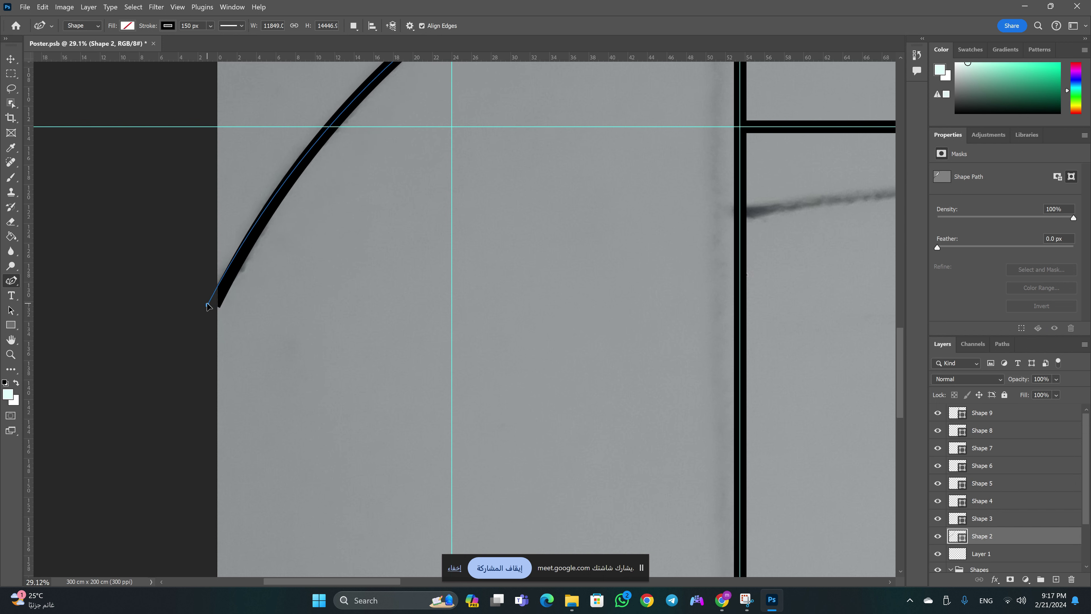
key("z")
left_click_drag(290, 263, 243, 286)
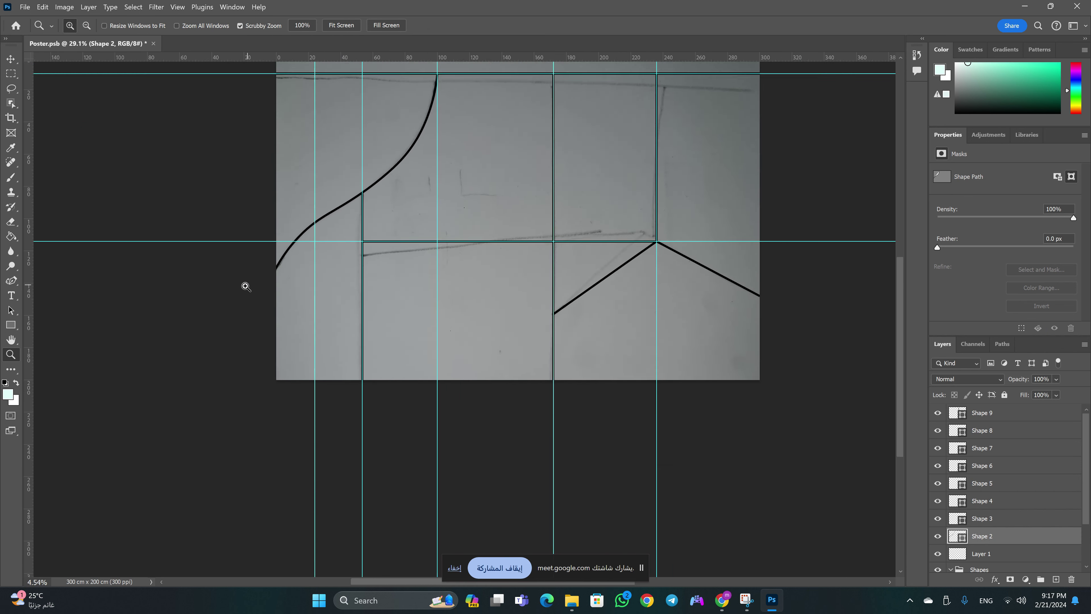
left_click(443, 153)
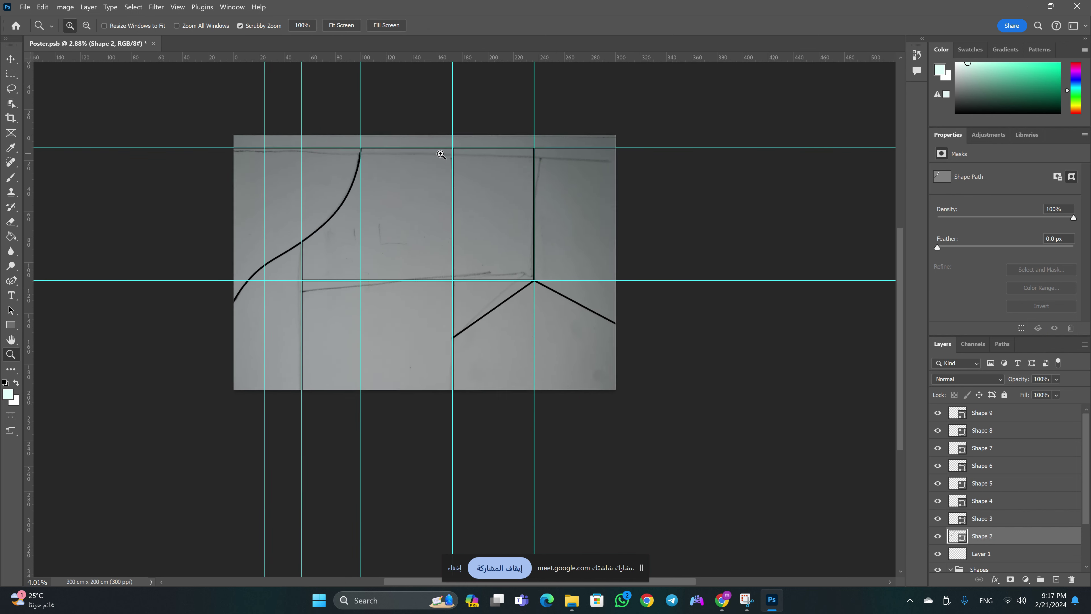
key("p")
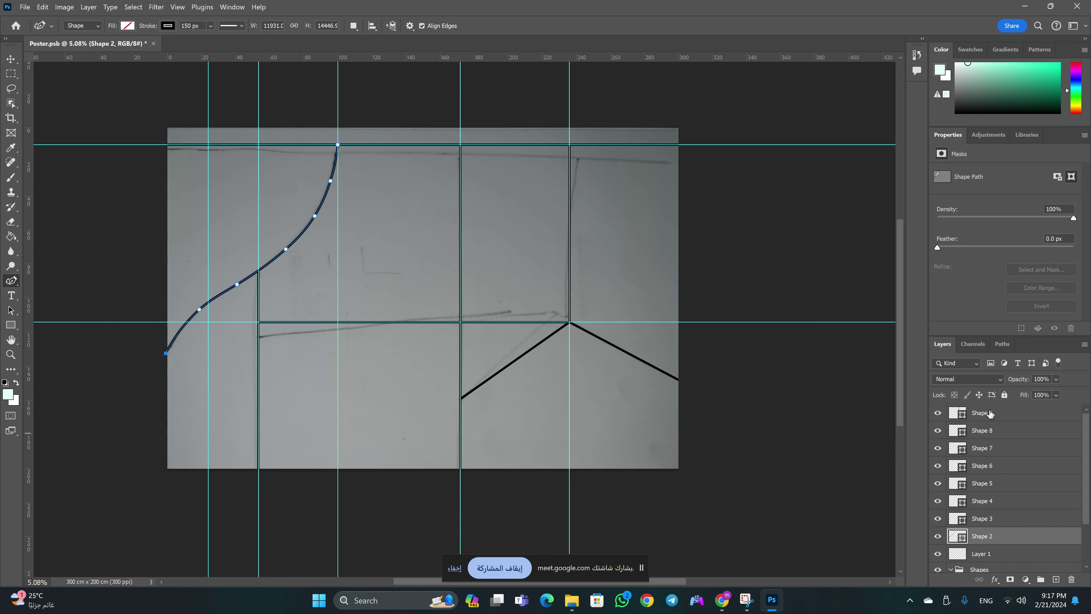
Move layers Shape 2 through Shape 9 into the Shapes group
left_click(996, 419)
left_click(1011, 544)
left_click(1004, 417, "shift")
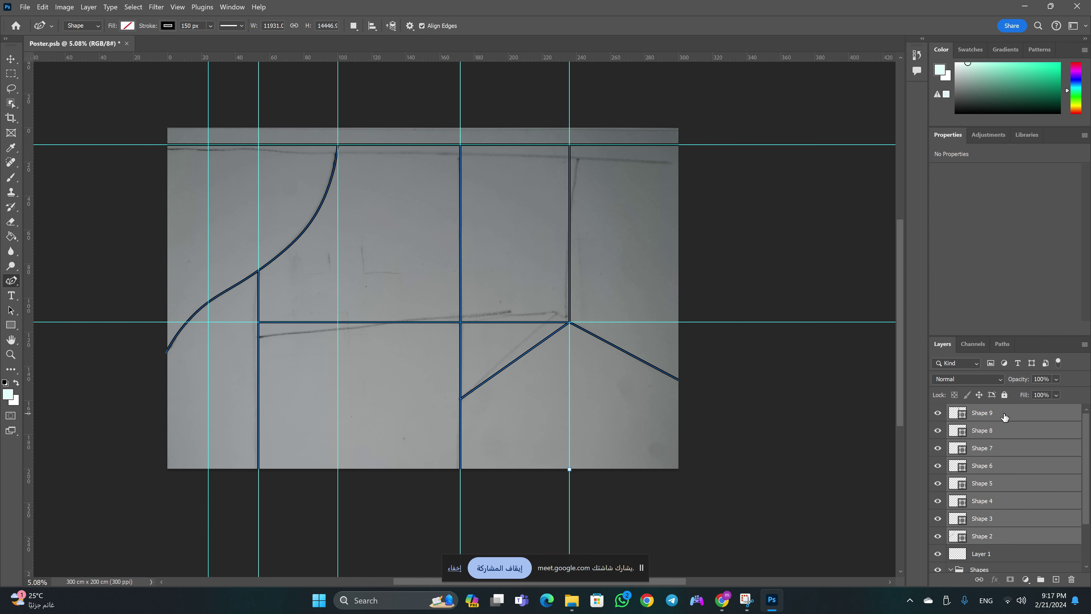
left_click(1008, 539)
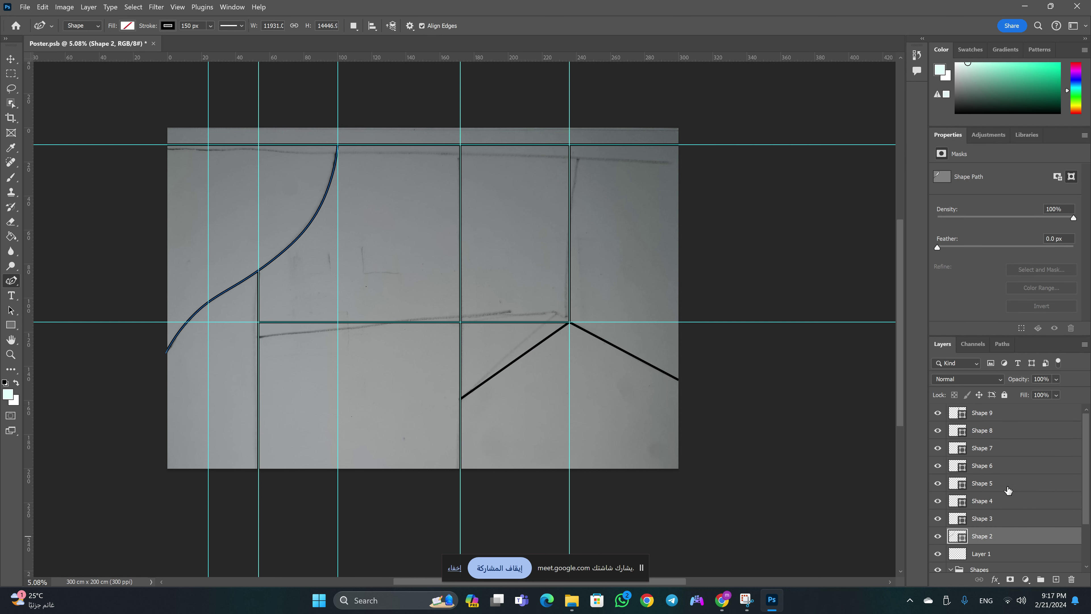
left_click(1009, 421, "shift")
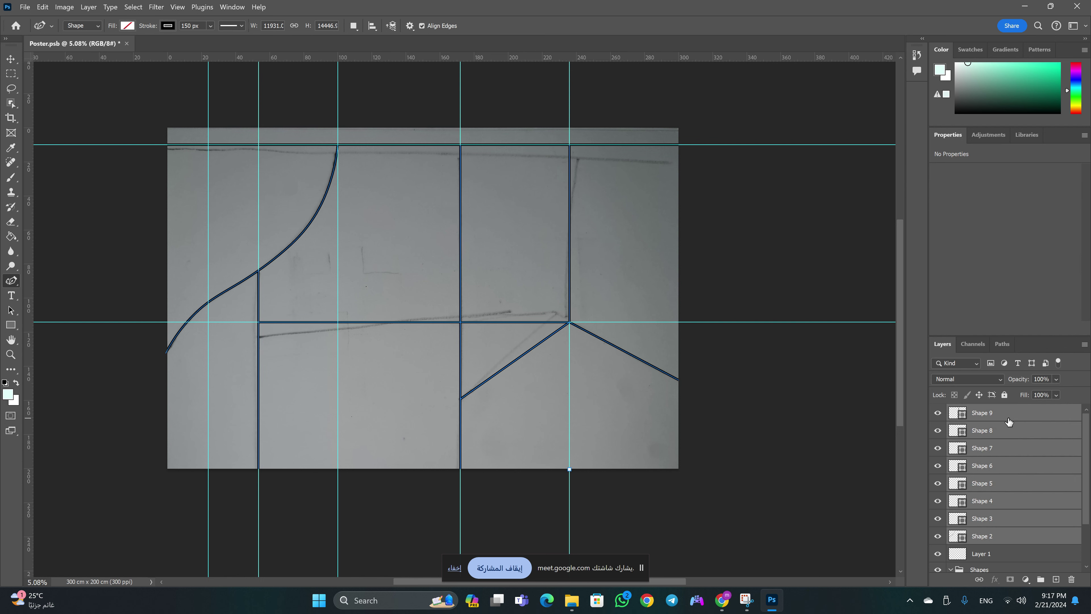
left_click_drag(1009, 421, 1010, 583)
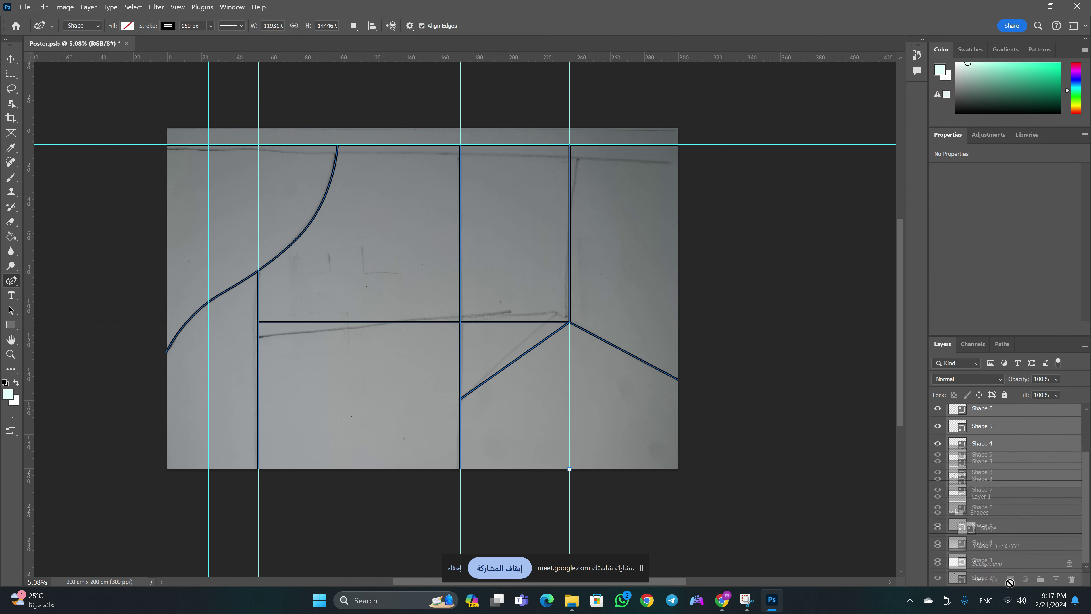
left_click_drag(1010, 583, 1008, 529)
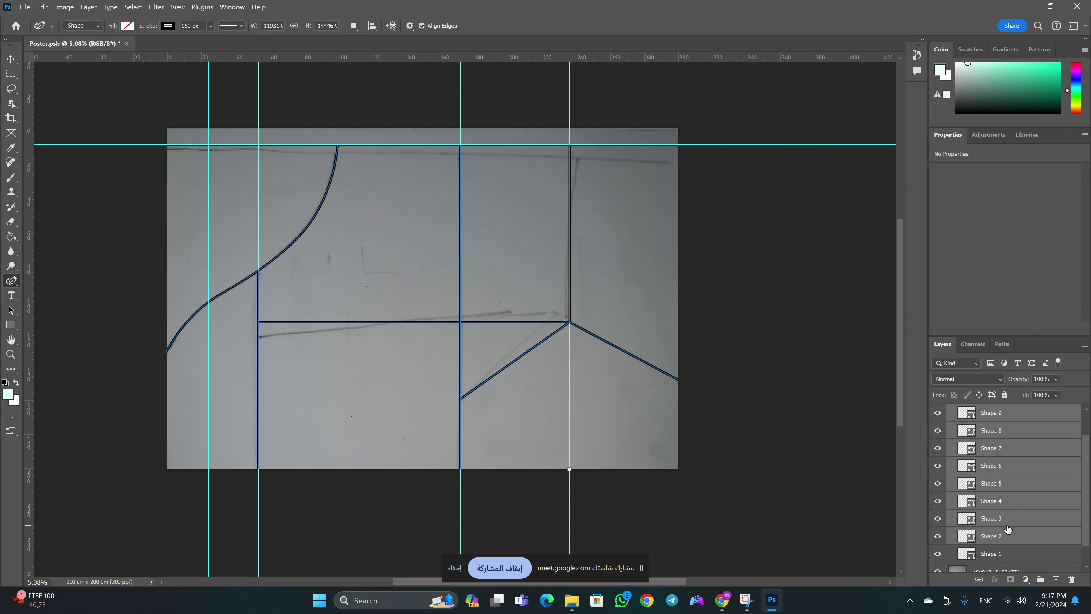
Collapse the Shapes group in the Layers panel
scroll(980, 481, "up", 2)
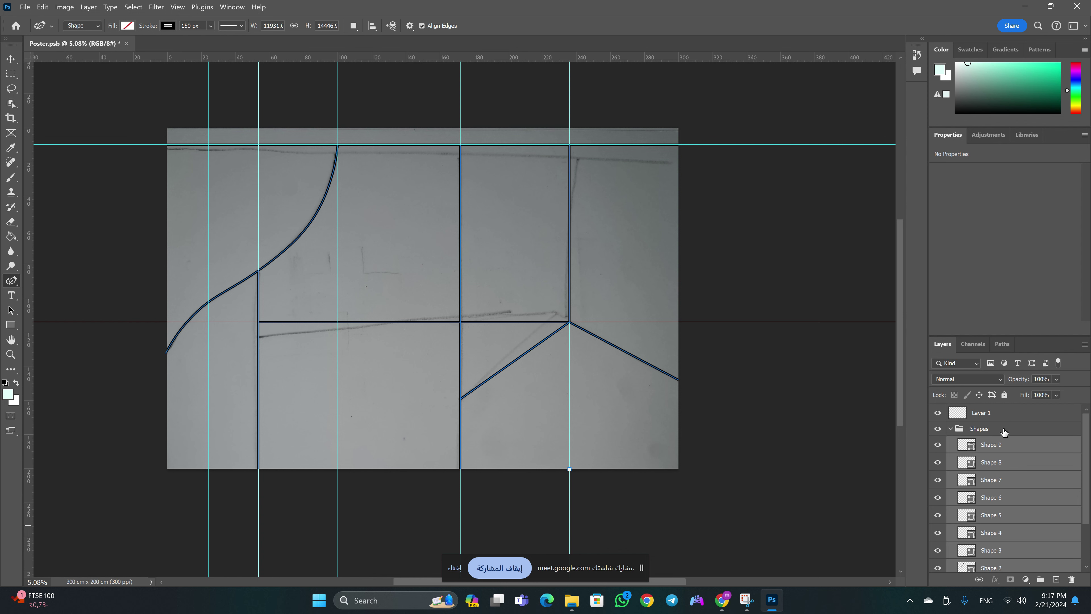
left_click(1003, 432)
left_click(951, 429)
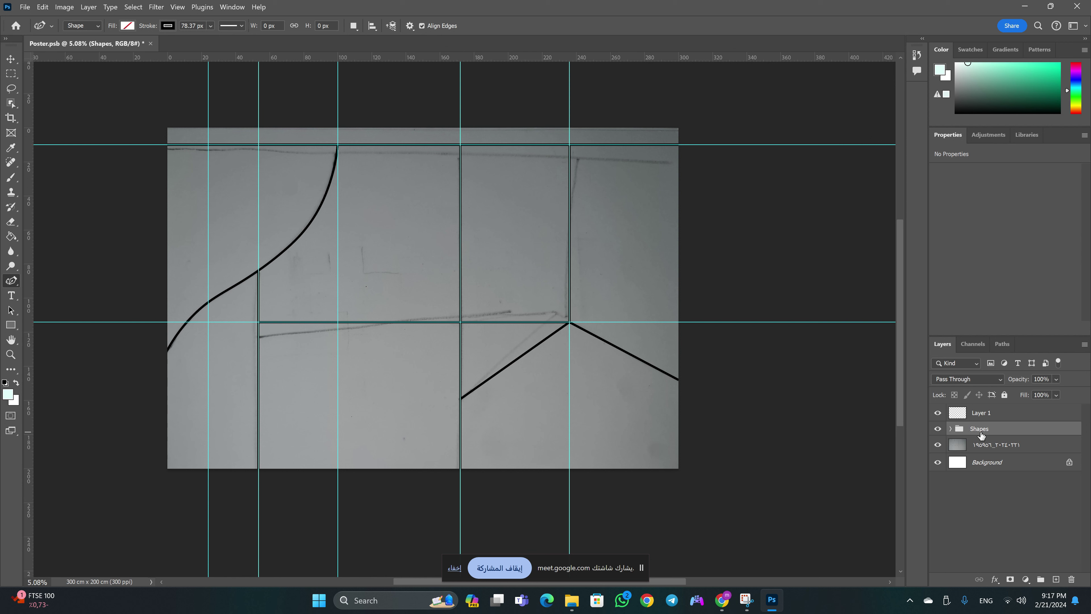
Keep the Shapes group visible and hide the reference sketch photo layer
left_click(937, 429)
left_click(938, 429)
left_click(938, 429)
left_click(938, 429)
left_click(937, 429)
left_click(938, 429)
left_click(938, 446)
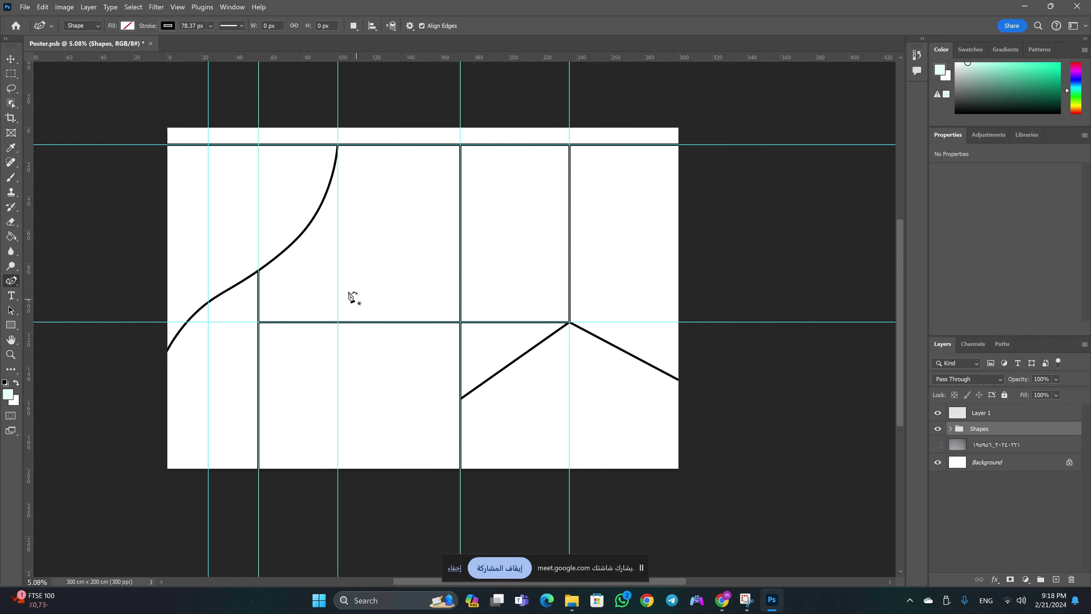
key("z")
left_click_drag(286, 197, 499, 376)
key("p")
scroll(470, 212, "up", 2)
scroll(499, 239, "down", 1)
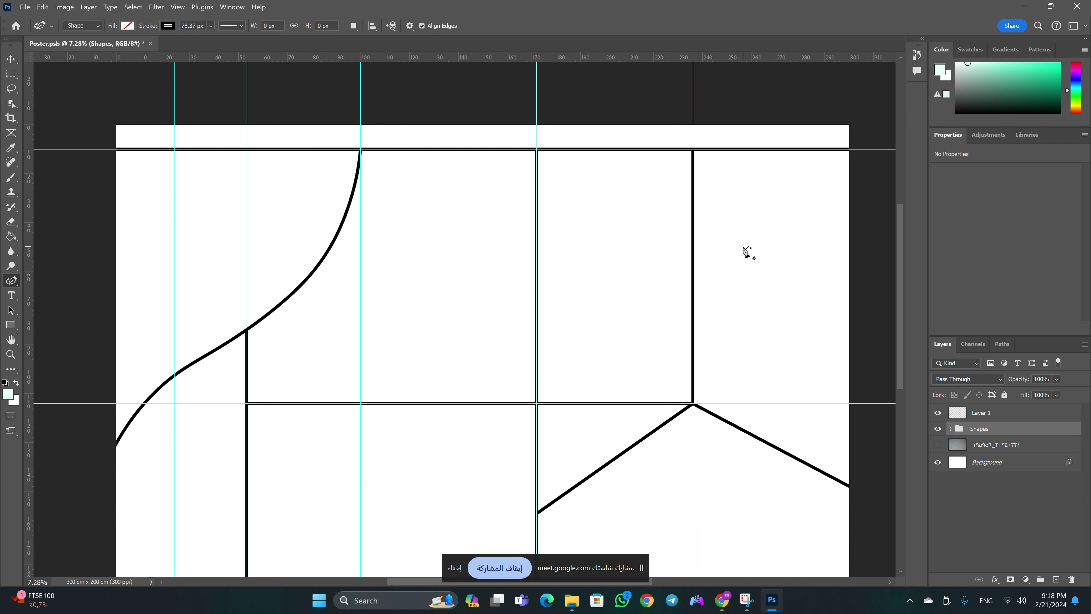
Fill the top header strip of Layer 1 with mint
left_click(1003, 415)
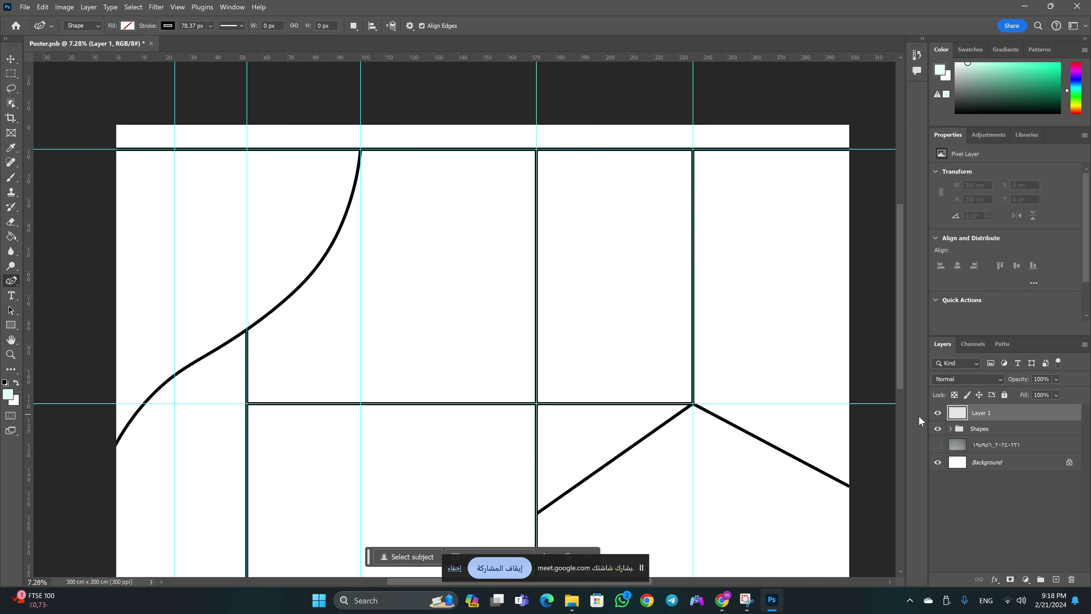
key("g")
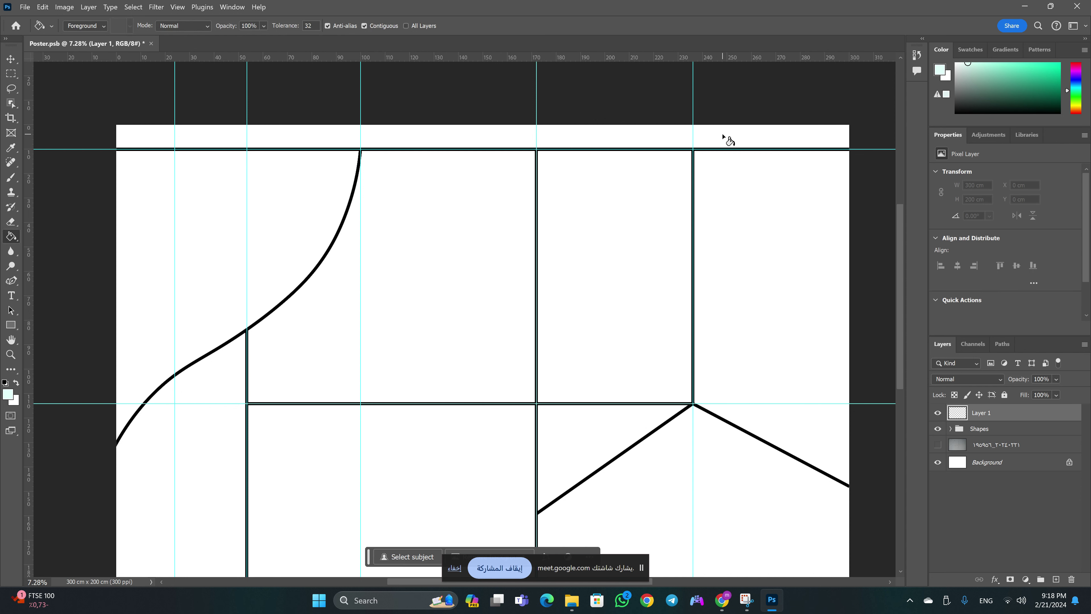
left_click(721, 135)
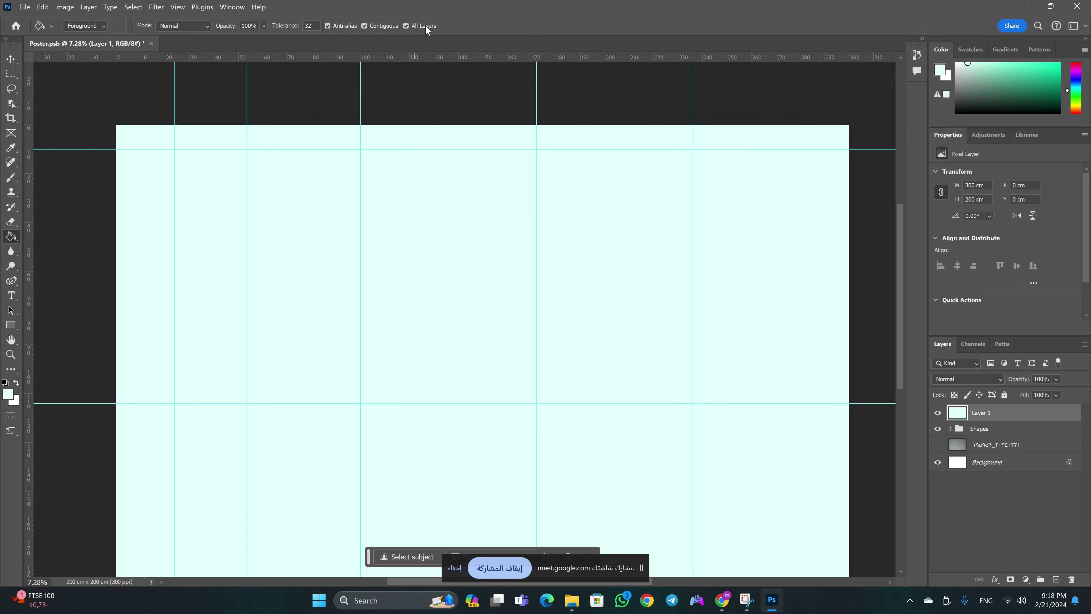
key("ctrl+z")
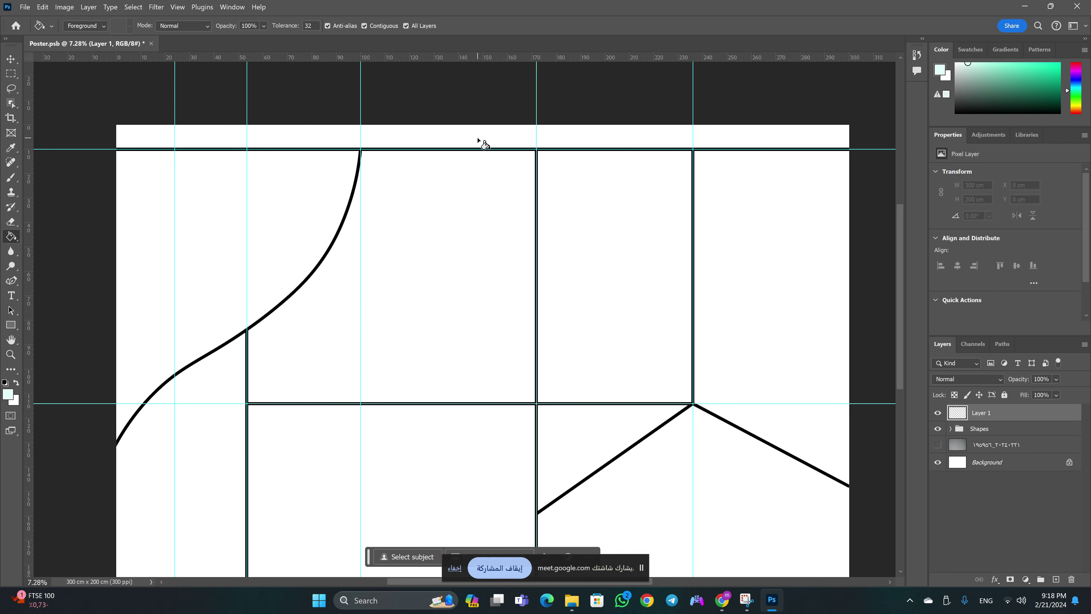
left_click(670, 141)
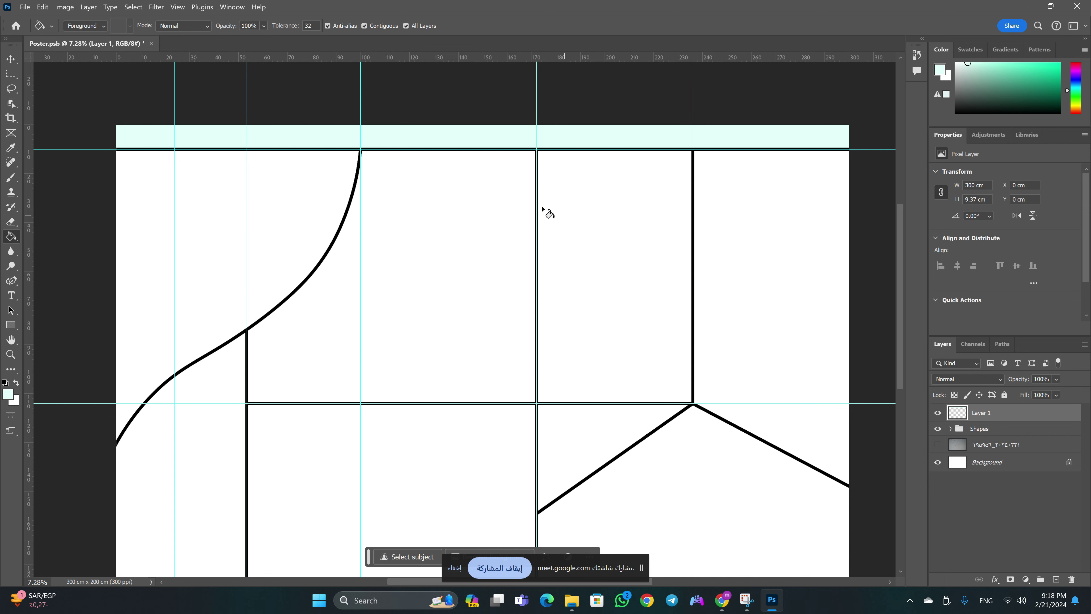
key("z")
mouse_move(498, 136)
left_mouse_down()
mouse_move(525, 134)
mouse_move(486, 115)
left_mouse_up()
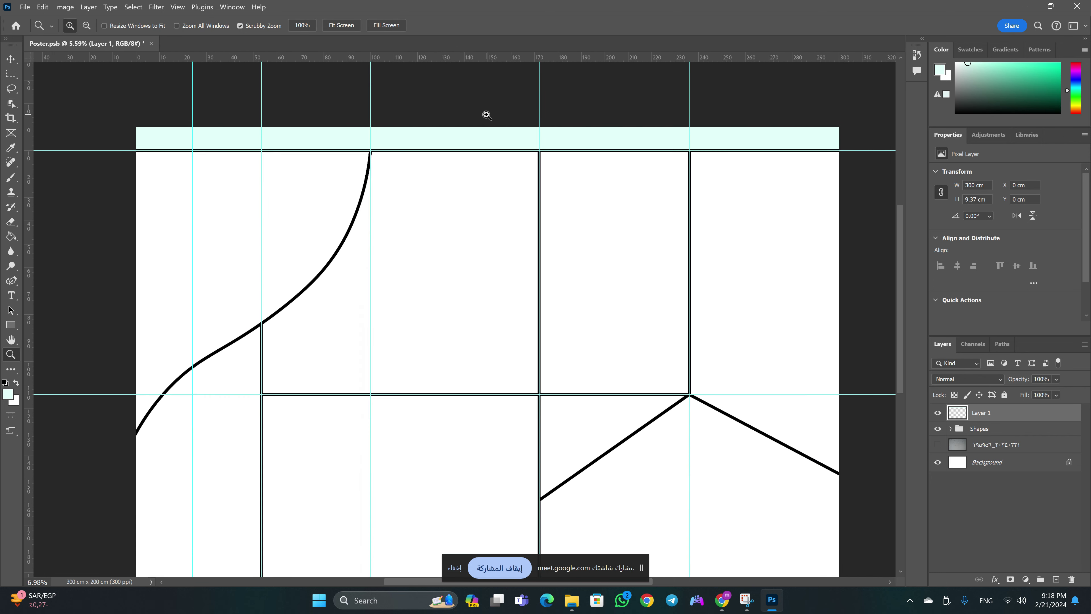
Place a vertical guide at 150 cm and zoom in on the mint header band
key("g")
left_click_drag(27, 108, 487, 134)
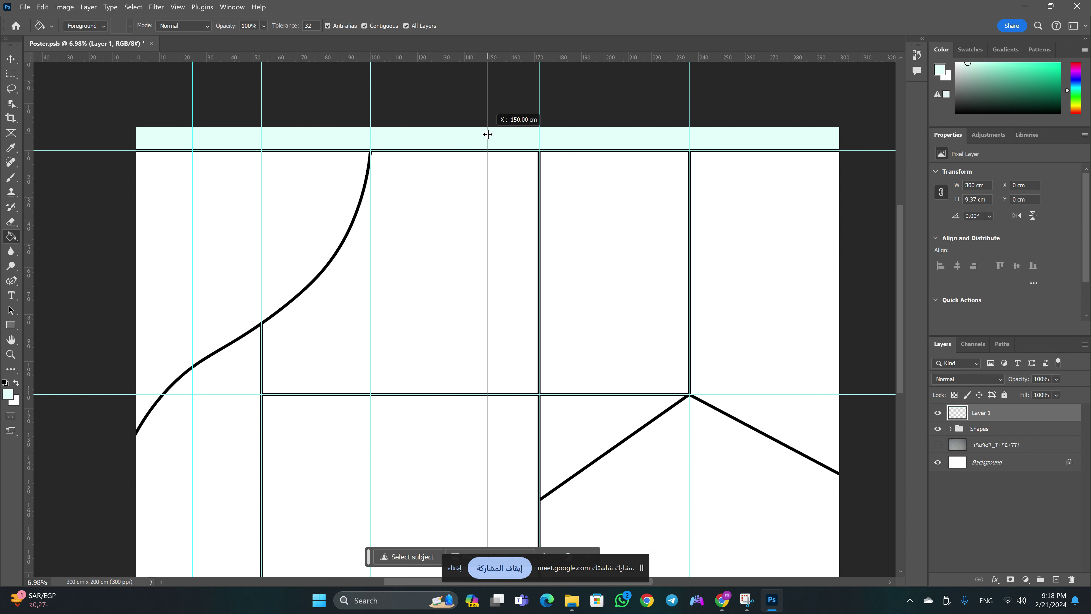
left_click_drag(488, 134, 488, 134)
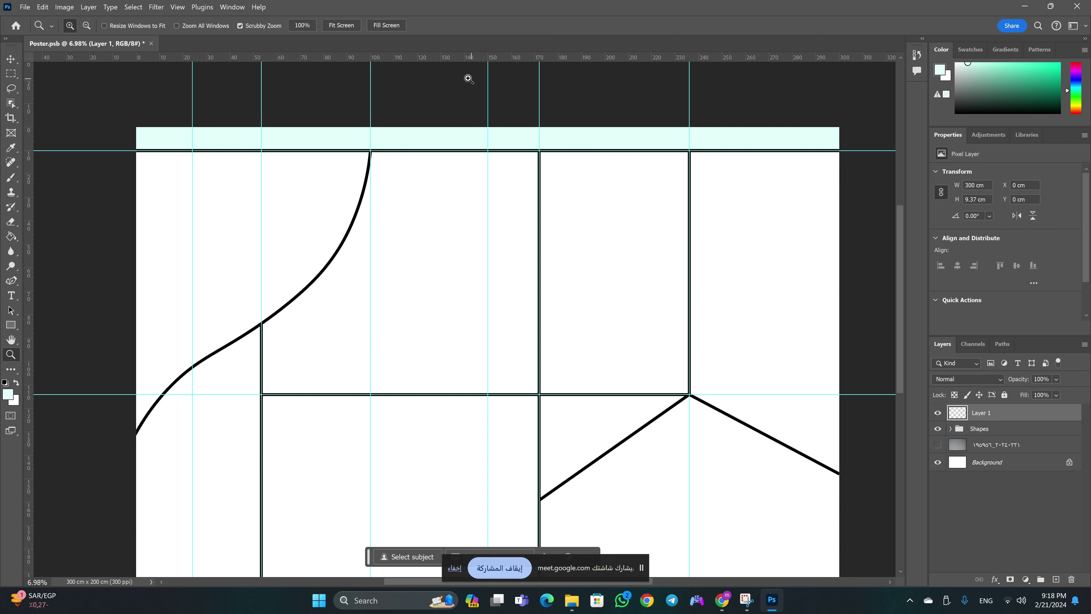
key("z")
left_click(470, 88)
scroll(542, 103, "down", 5)
scroll(544, 116, "up", 4)
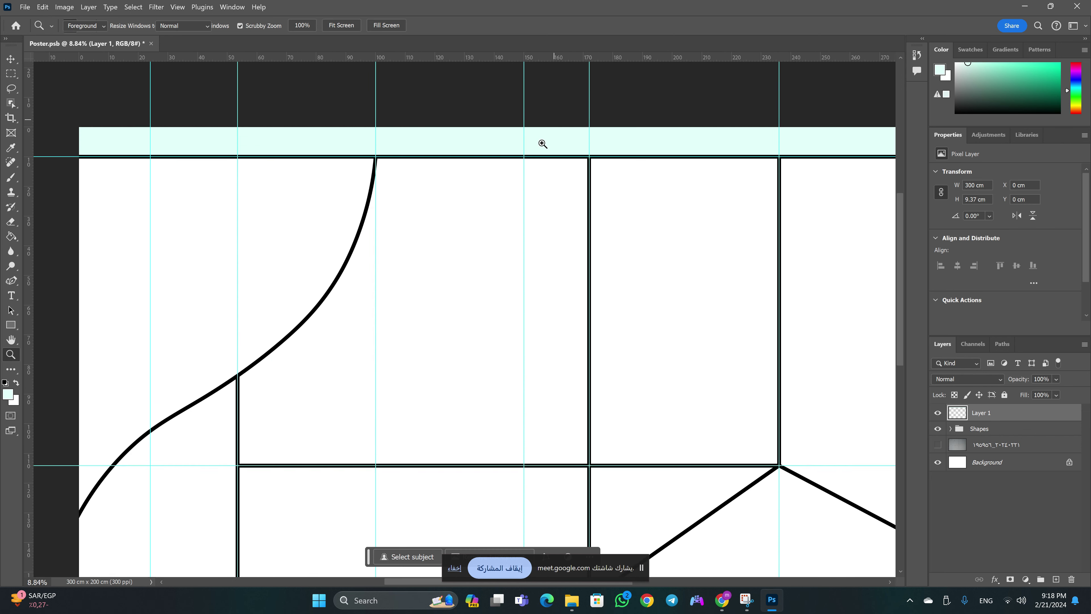
key("g")
scroll(540, 213, "up", 3)
scroll(565, 178, "up", 2)
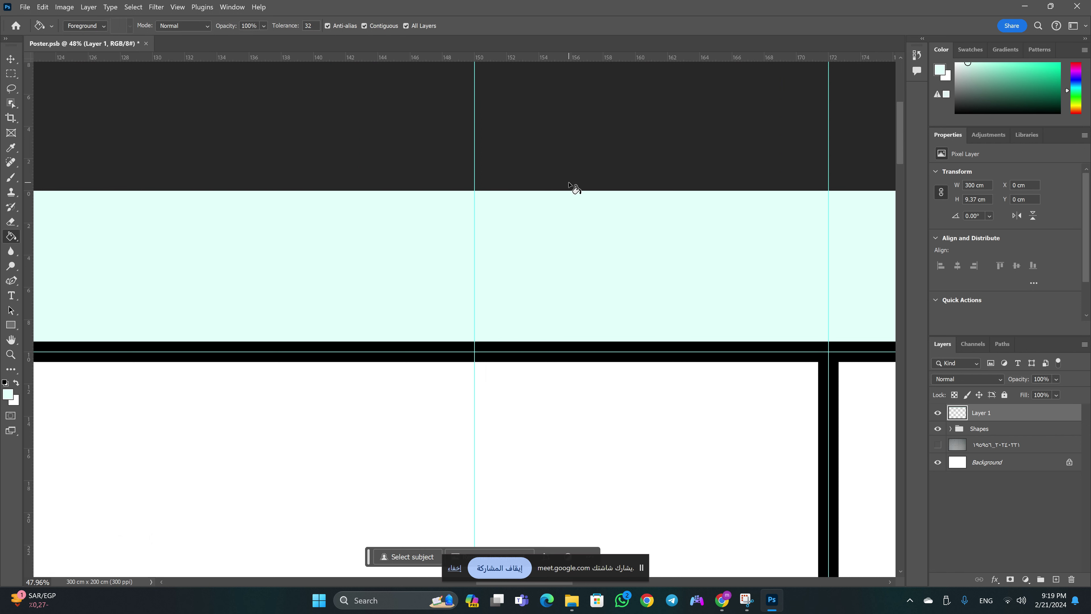
Draw a text box across the mint header band with text colour #000000
key("t")
mouse_move(137, 200)
left_mouse_down()
mouse_move(179, 239)
mouse_move(888, 310)
left_mouse_up()
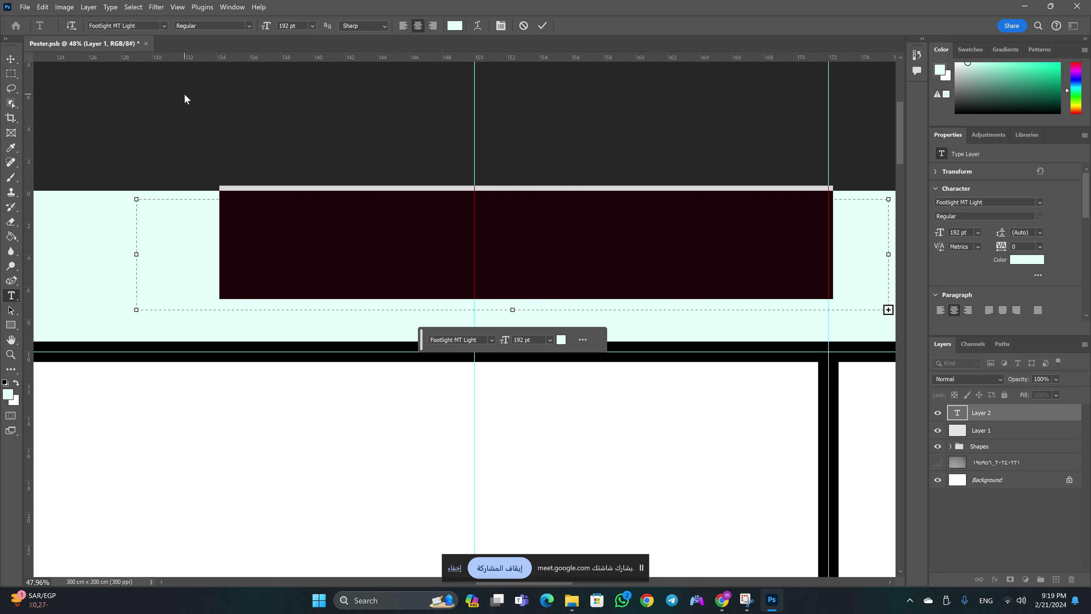
left_click(454, 25)
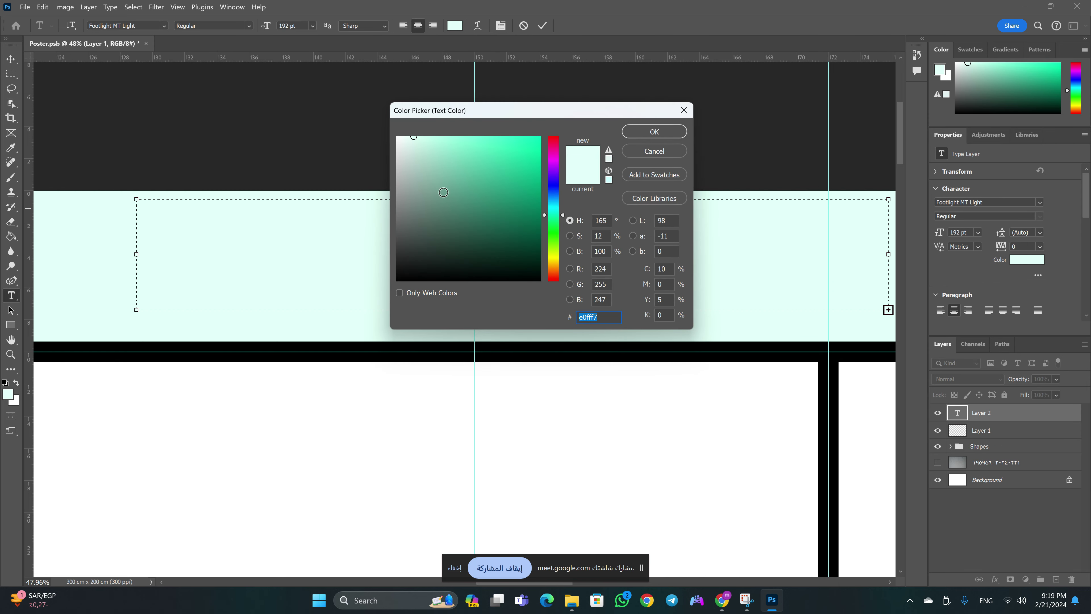
left_click_drag(477, 183, 557, 309)
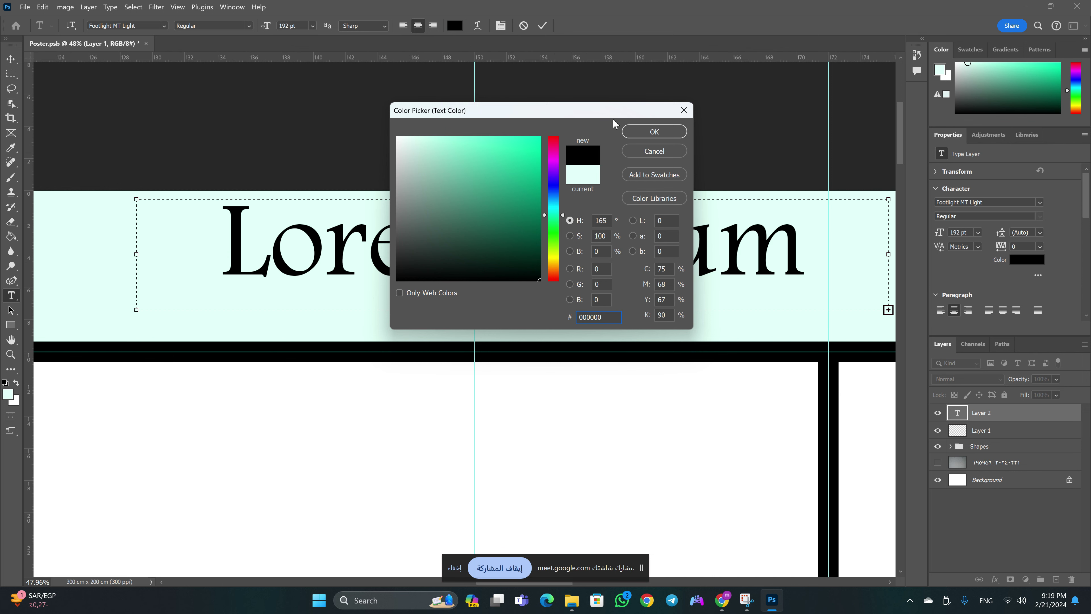
left_click(638, 136)
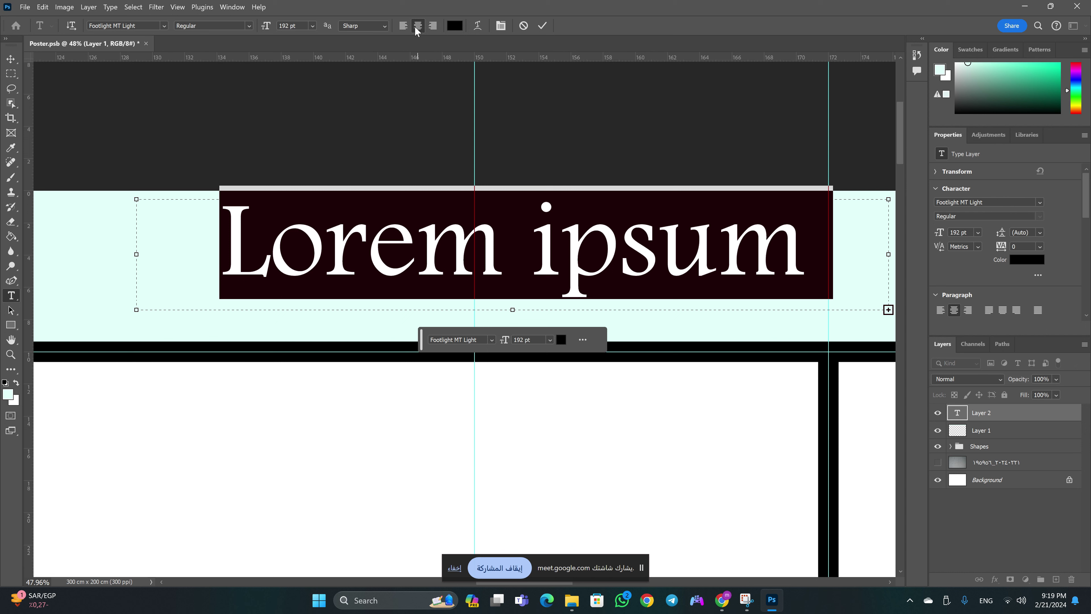
left_click(313, 26)
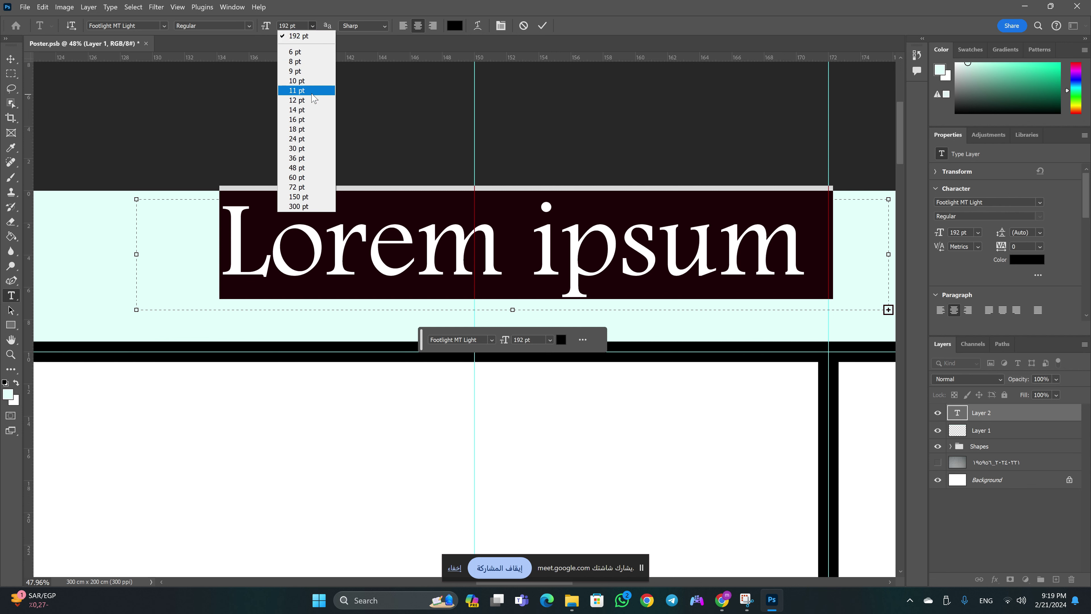
left_click(323, 24)
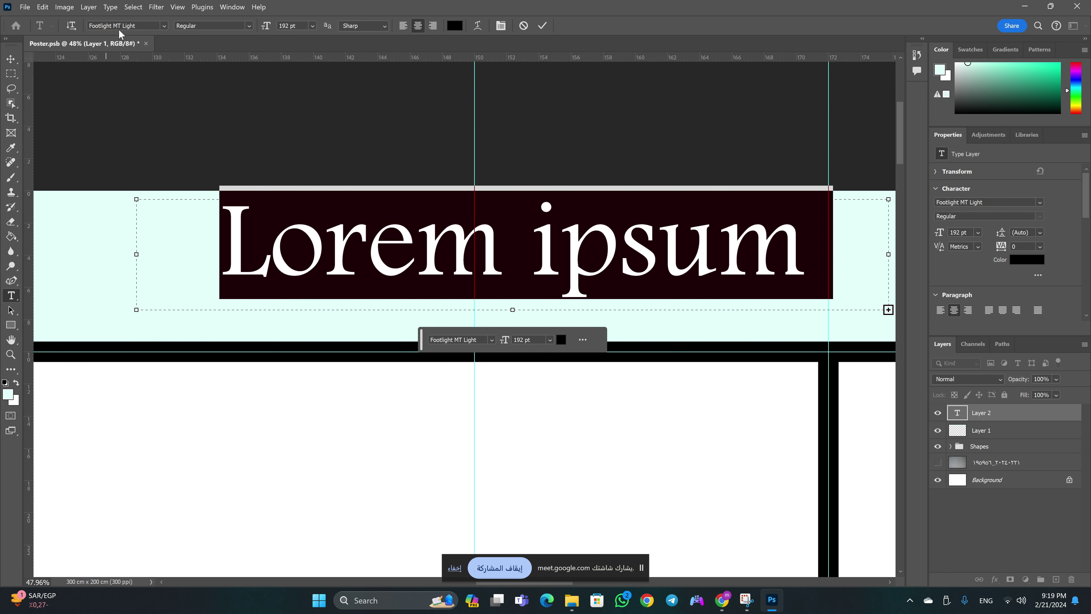
Switch the header font to Vidaloka and type 'Studio Project'
left_click(167, 26)
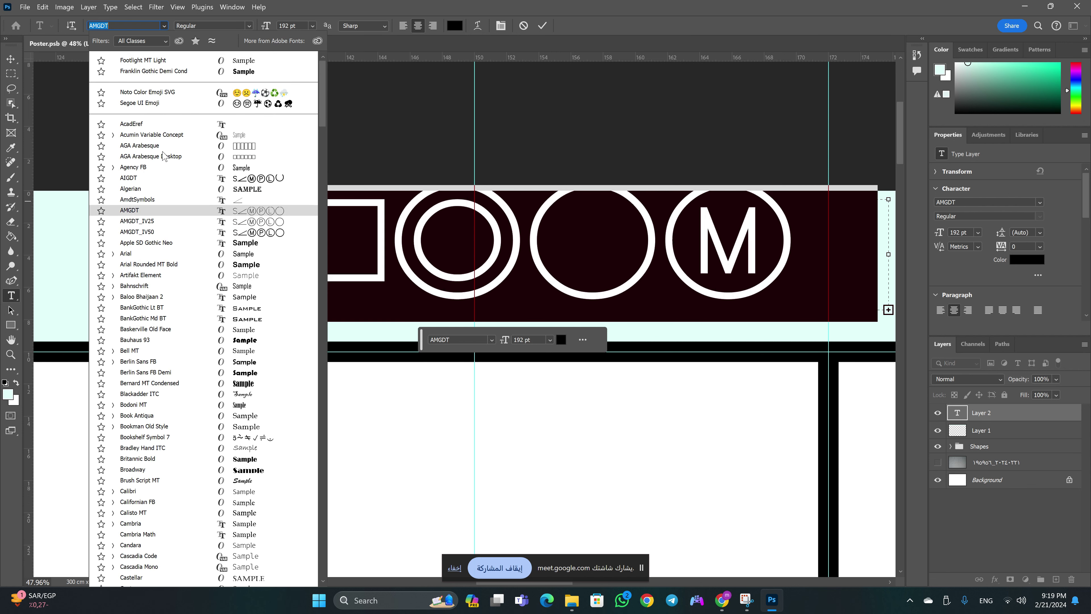
key("Up")
type("v")
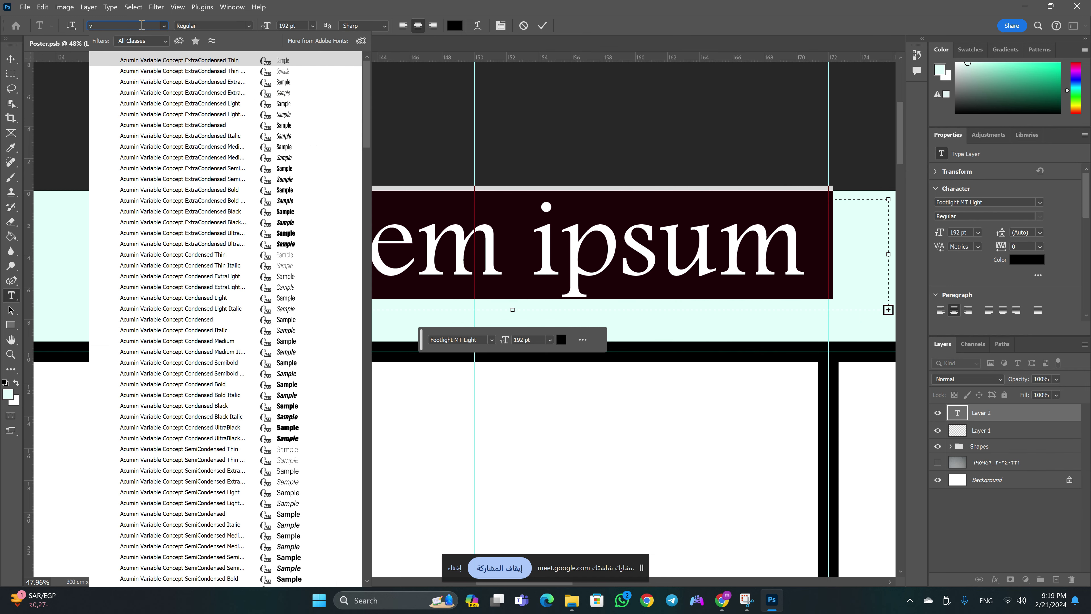
type("is")
key("BackSpace")
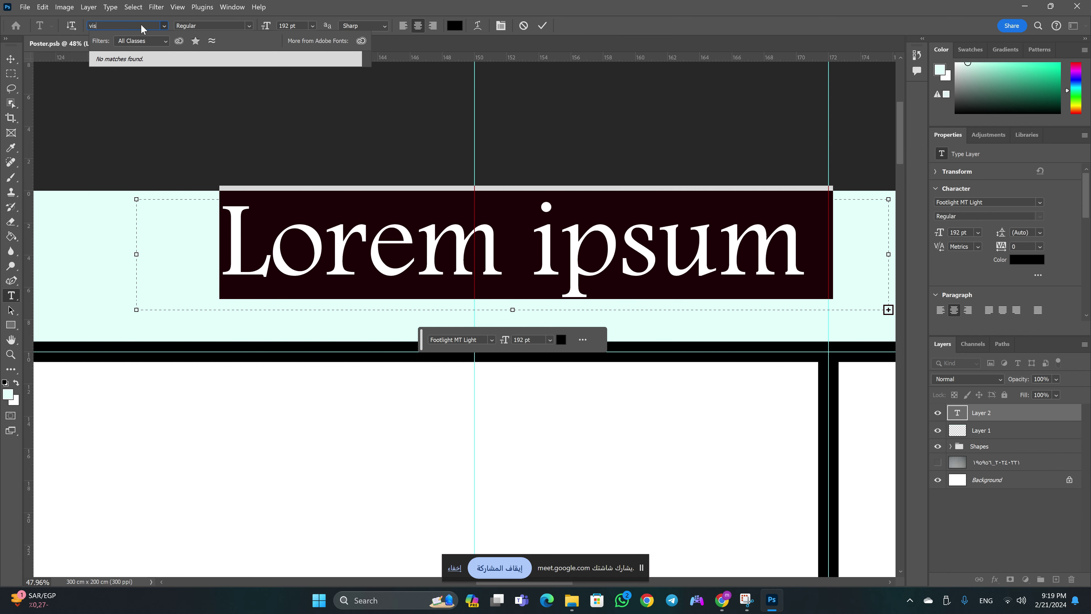
type("daloka")
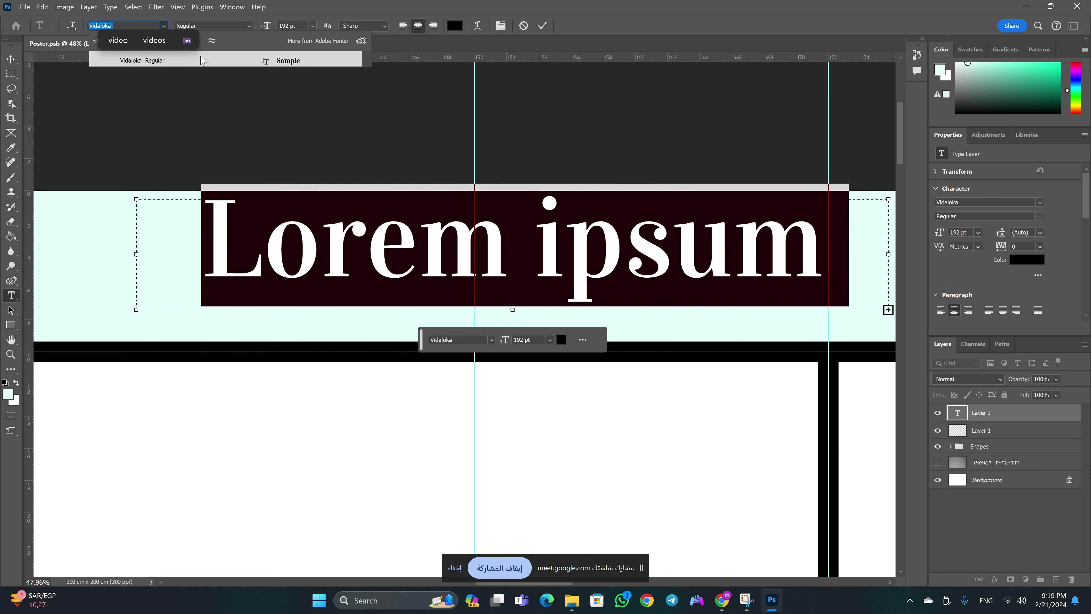
left_click(164, 62)
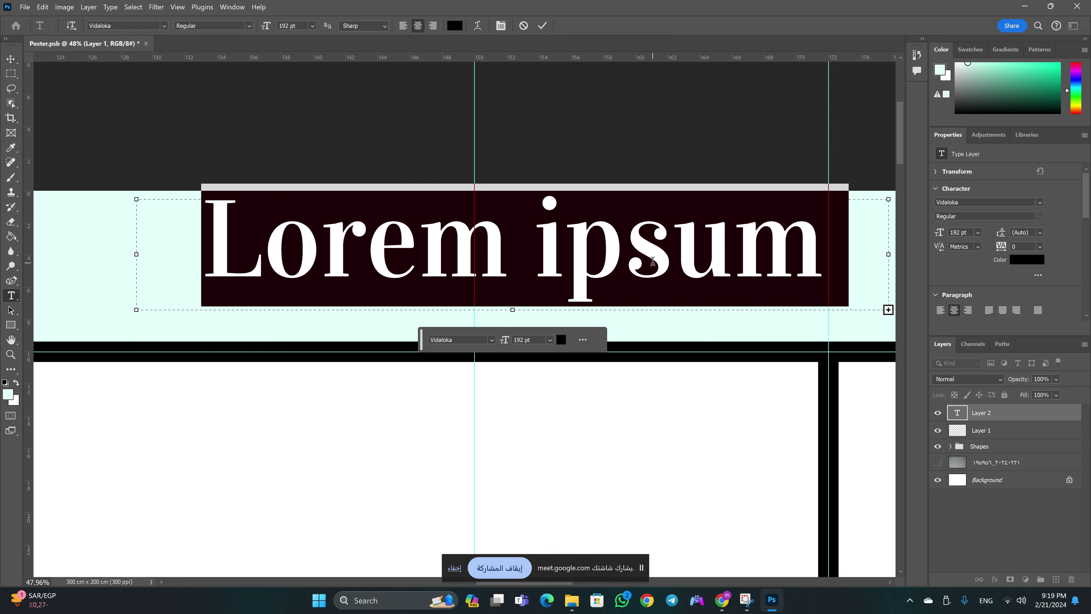
type("Studio Proj")
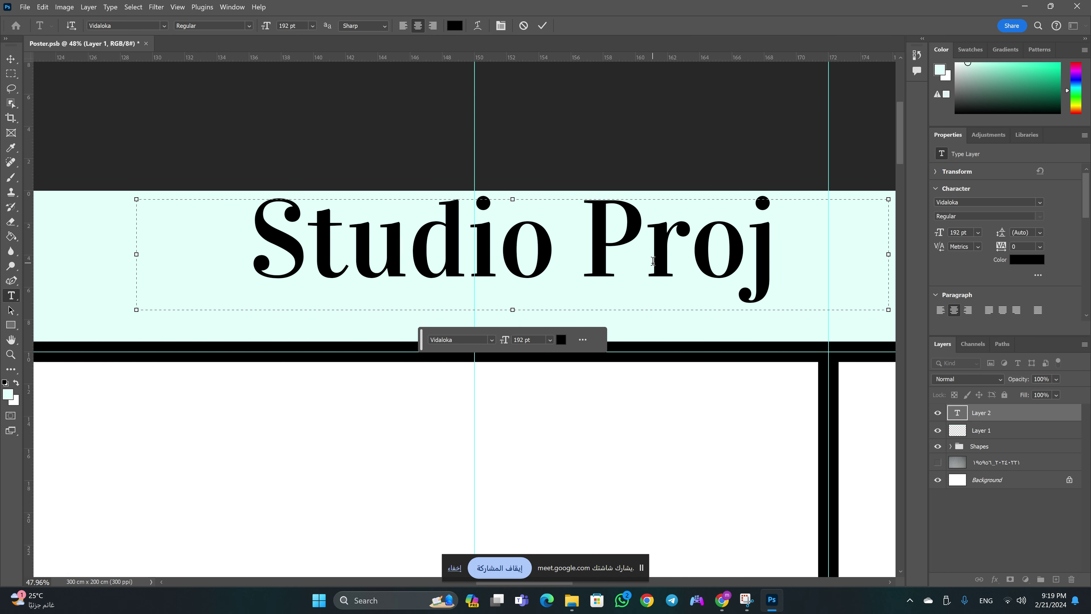
type("ect")
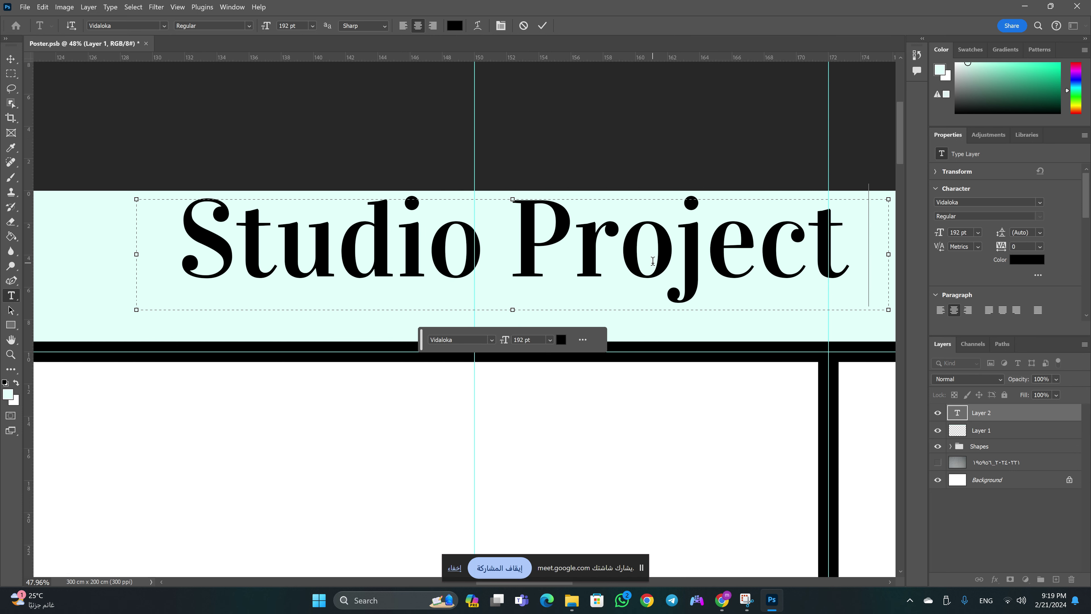
Admit the waiting participant in the video call, then return to Photoshop
key("alt+Tab")
left_click(75, 248)
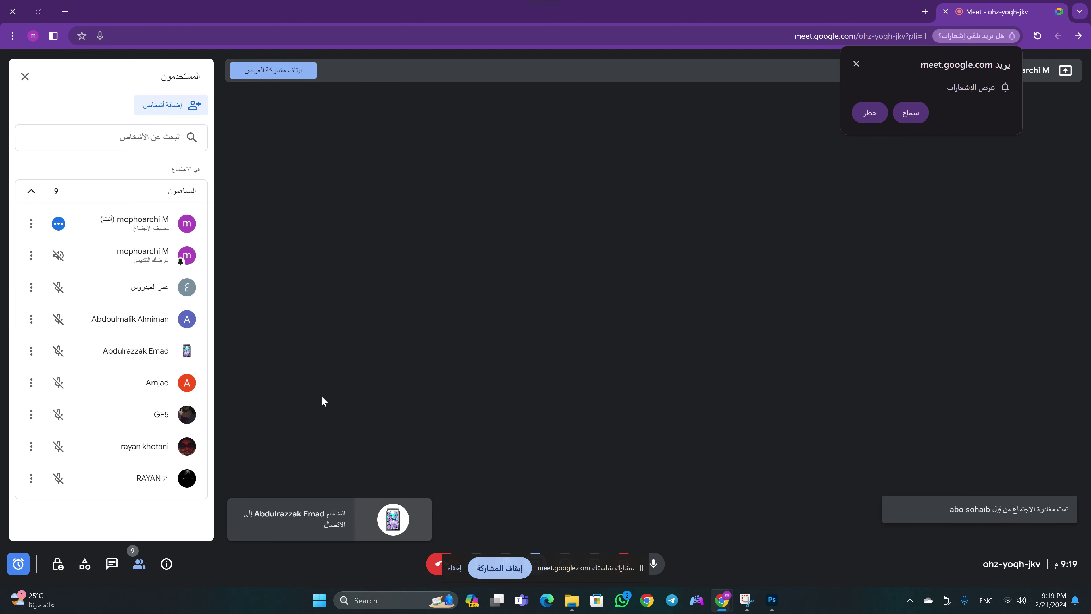
left_click(60, 12)
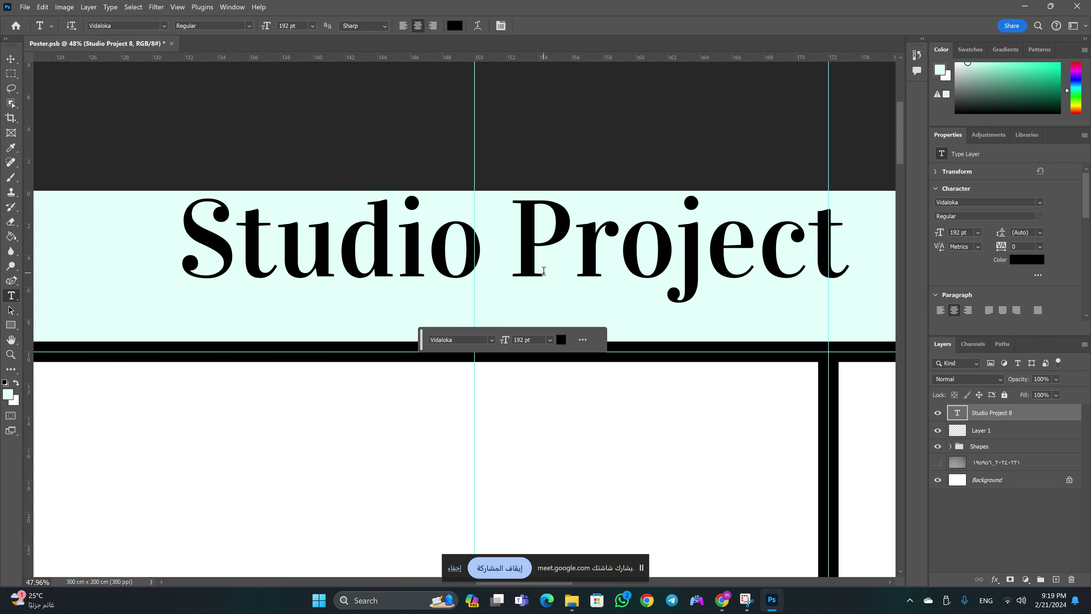
Nudge the Studio Project title slightly down in the header
key("z")
mouse_move(534, 193)
left_mouse_down()
mouse_move(492, 201)
mouse_move(548, 171)
left_mouse_up()
key("v")
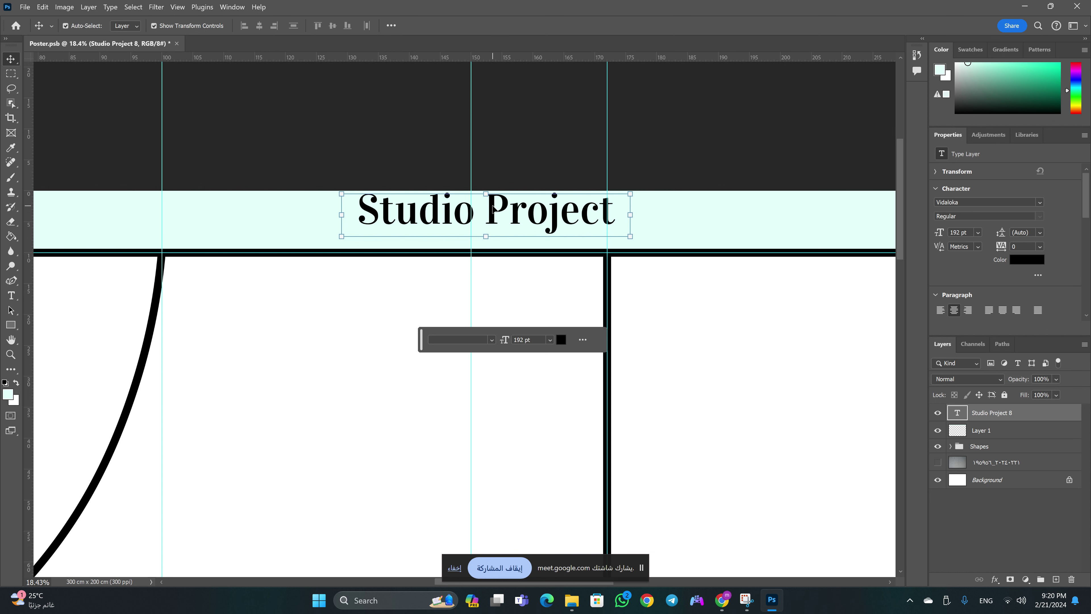
left_click_drag(495, 210, 496, 214)
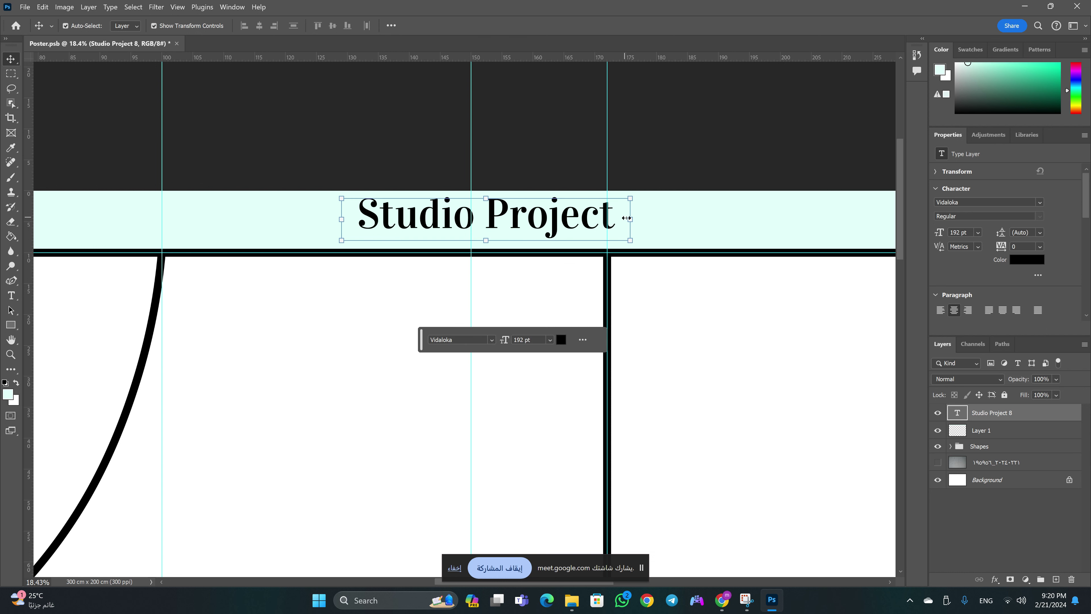
double_click(1035, 414)
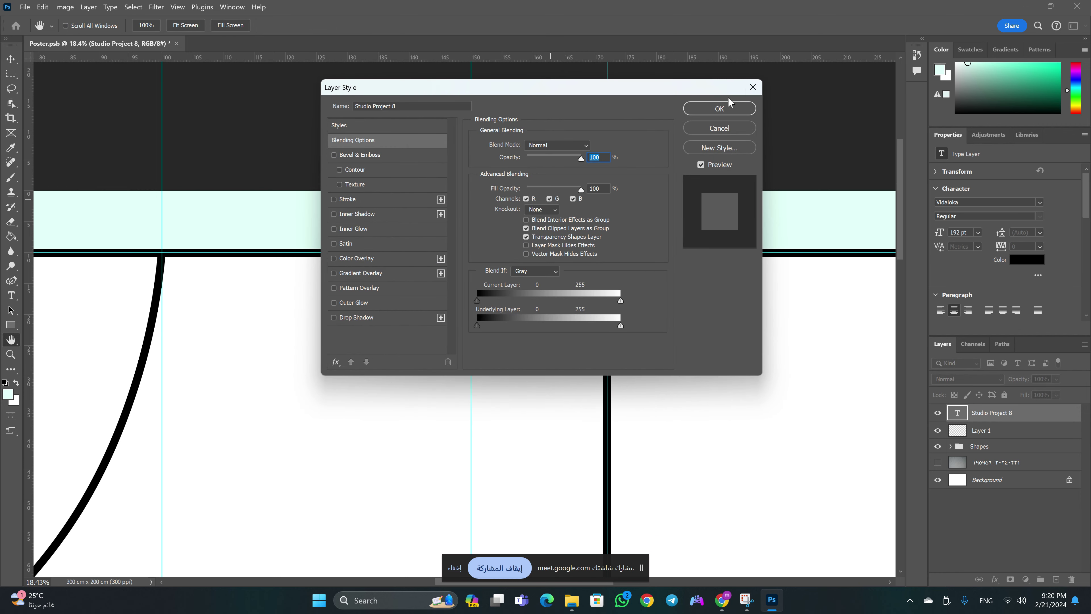
left_click(752, 87)
Widen the title's text box to reveal the 8, left edge on the 100 cm guide
key("t")
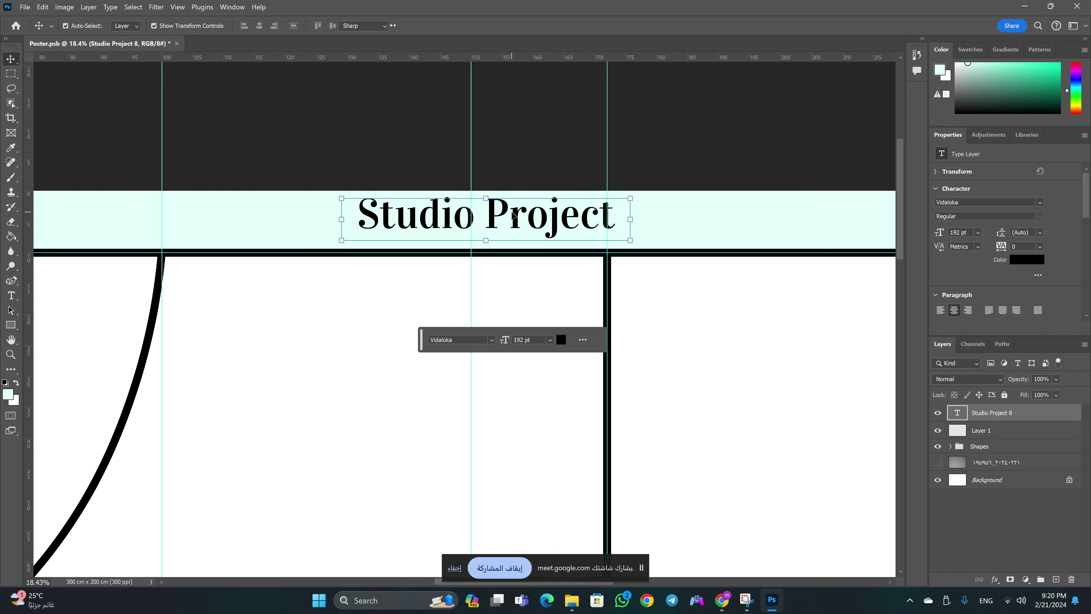
left_click(512, 211)
left_click_drag(635, 220, 766, 219)
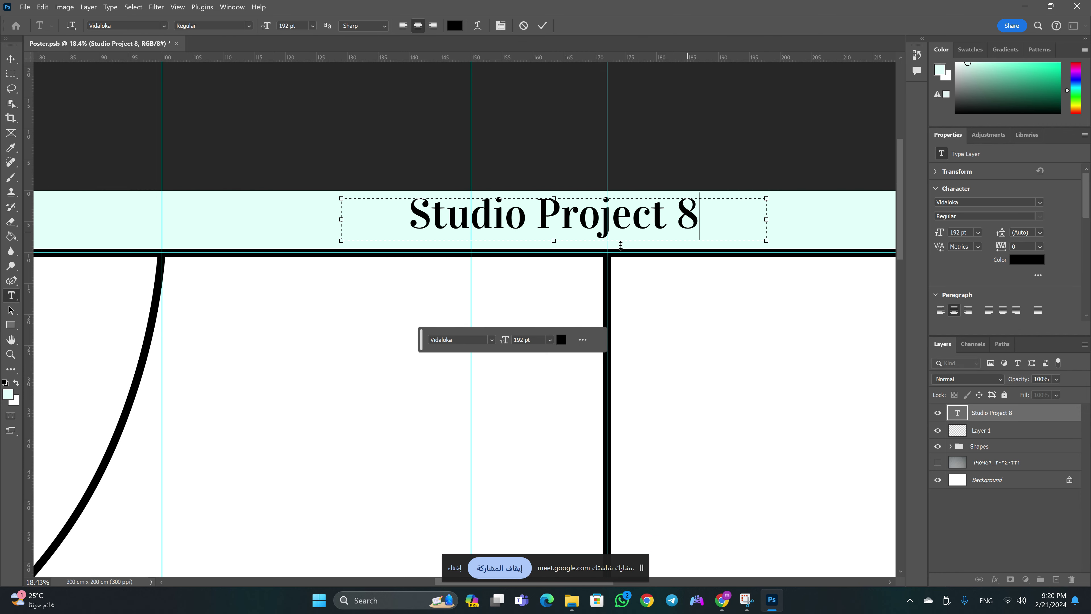
type("z")
key("BackSpace")
key("BackSpace")
key("BackSpace")
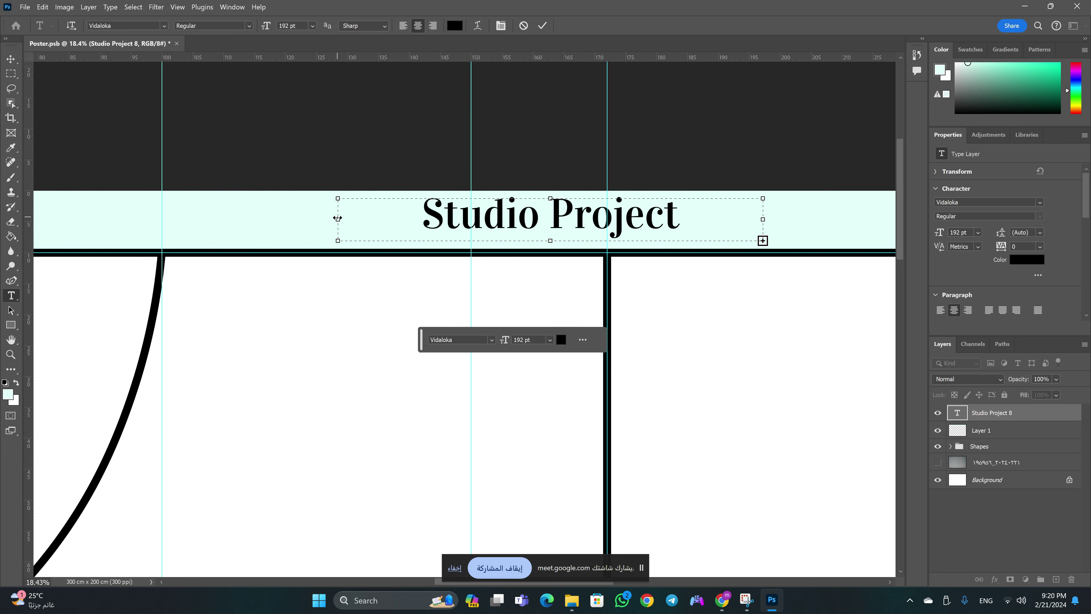
left_click_drag(338, 219, 3, 220)
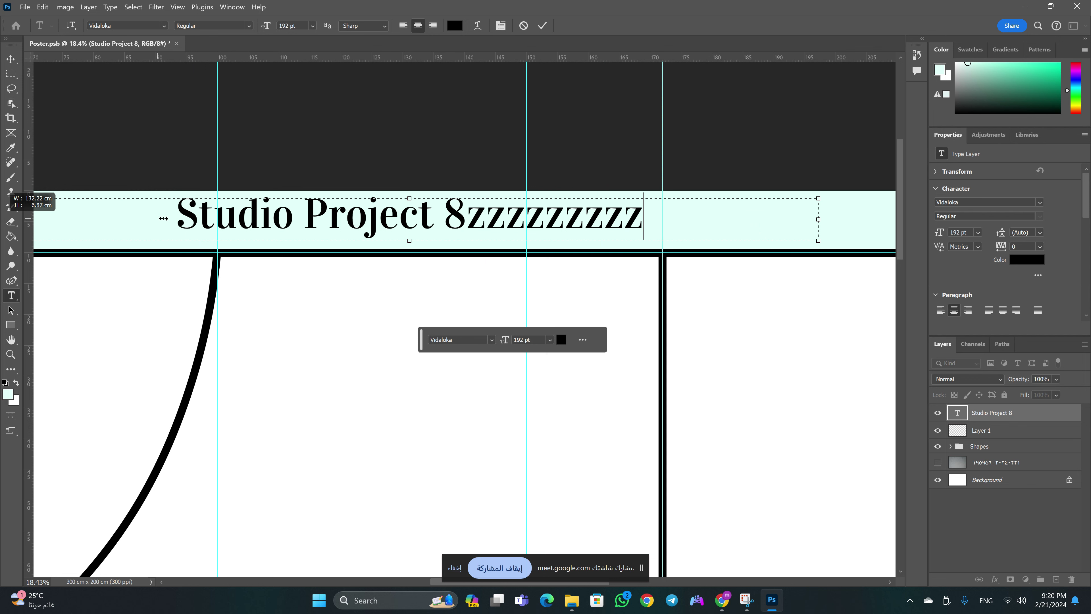
left_click_drag(221, 219, 216, 220)
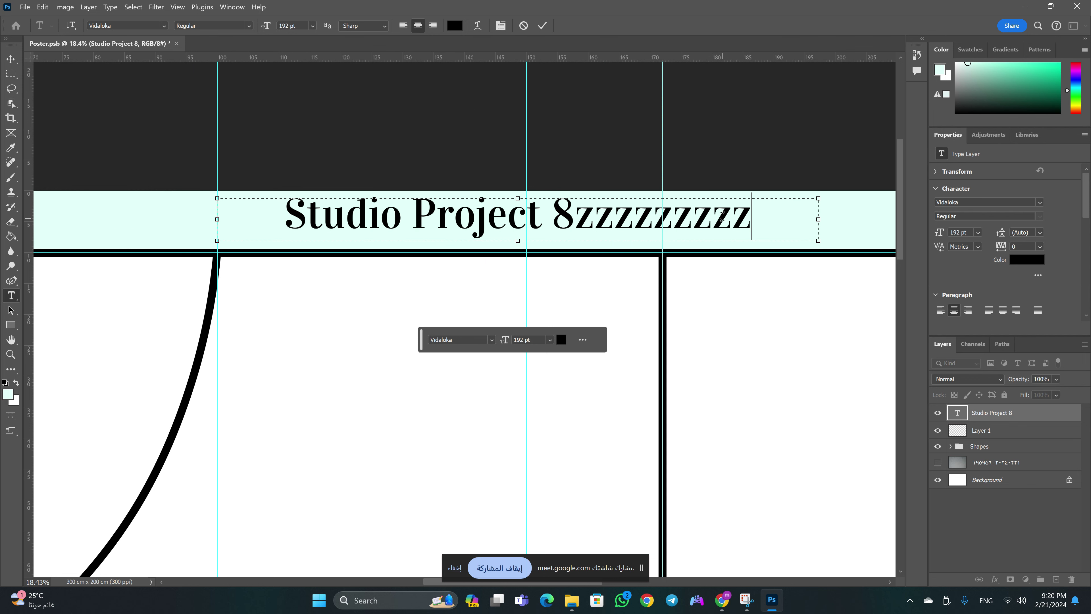
Delete the stray z letters so the title reads 'Studio Project 8', and commit
key("shift+Left")
left_click(576, 217)
left_click(751, 217, "shift")
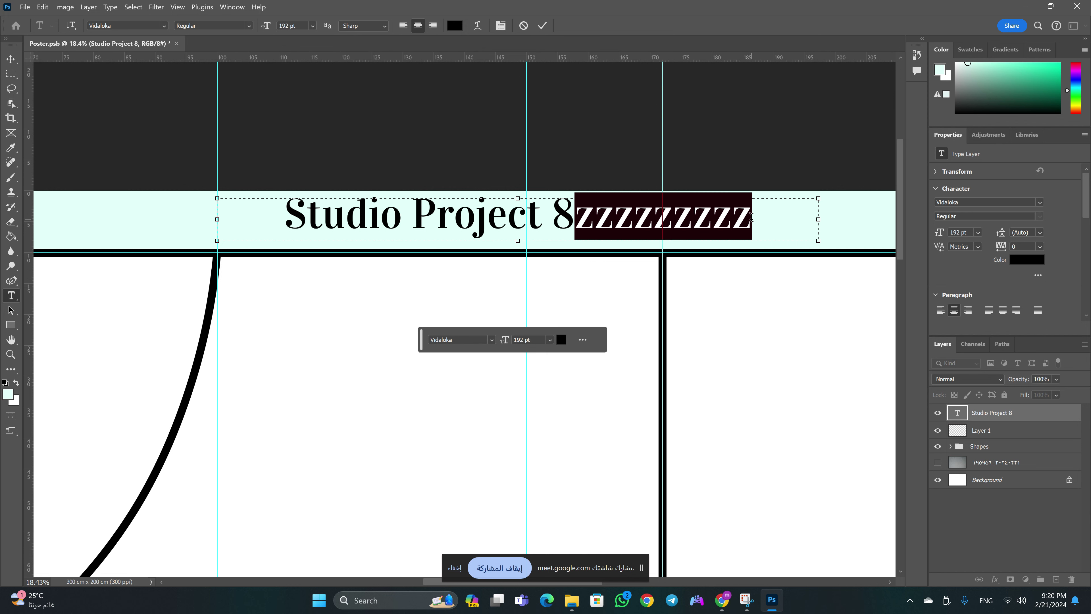
key("BackSpace")
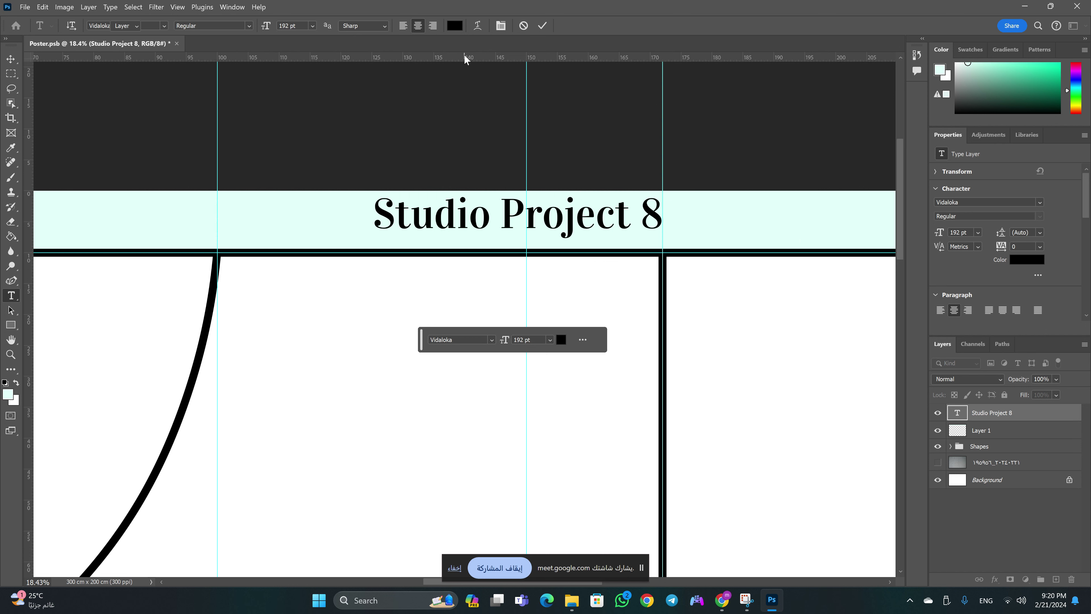
key("ctrl+Return")
key("v")
key("z")
scroll(592, 219, "down", 1)
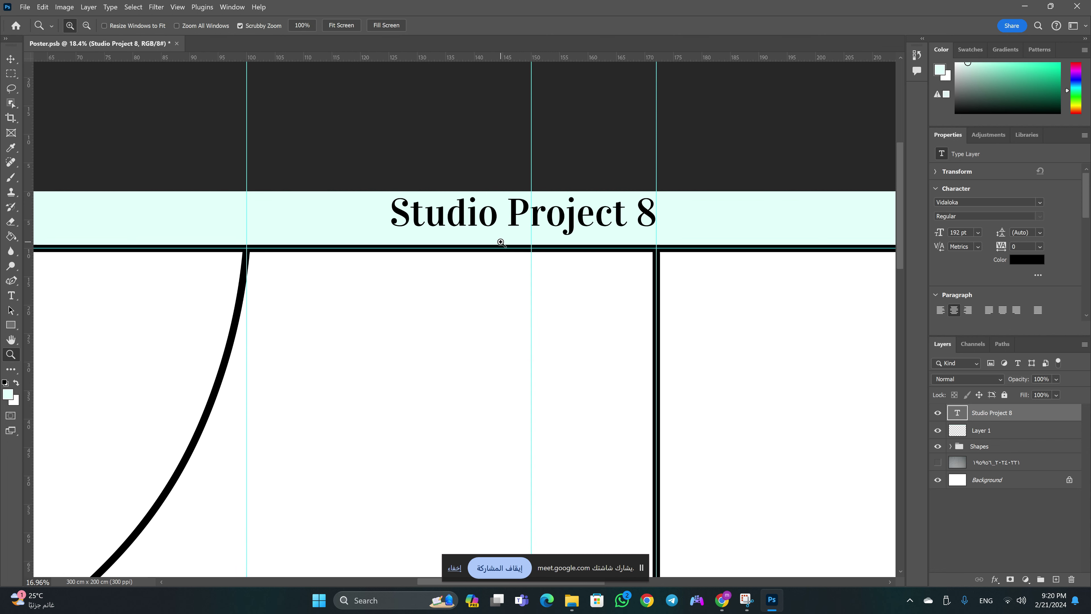
scroll(591, 215, "down", 2)
scroll(590, 214, "down", 3)
scroll(590, 214, "up", 1)
Stretch the title text box to both poster edges, then undo the change
key("v")
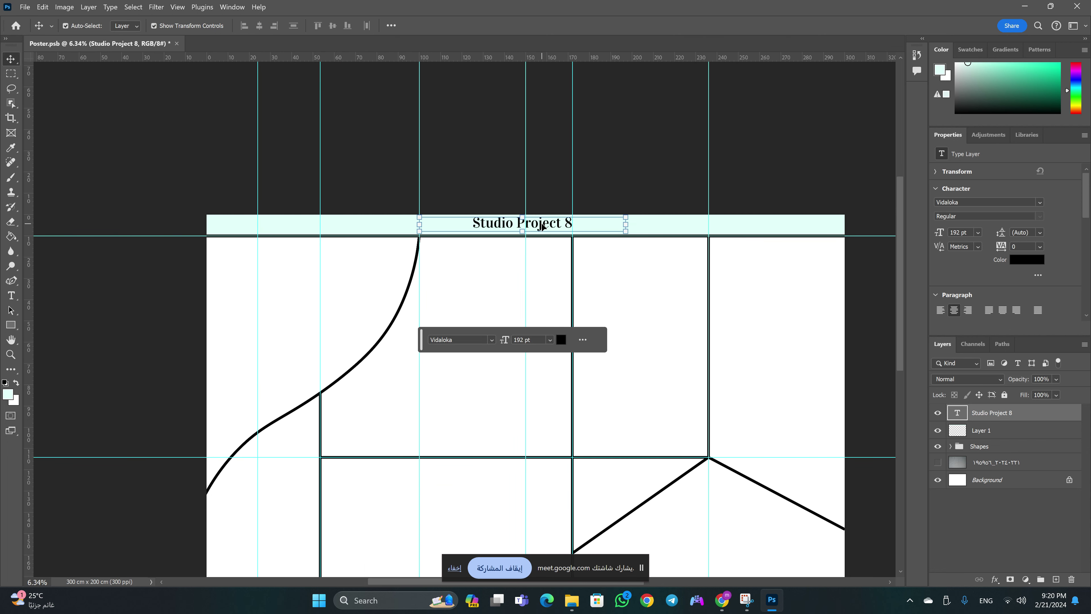
double_click(542, 226)
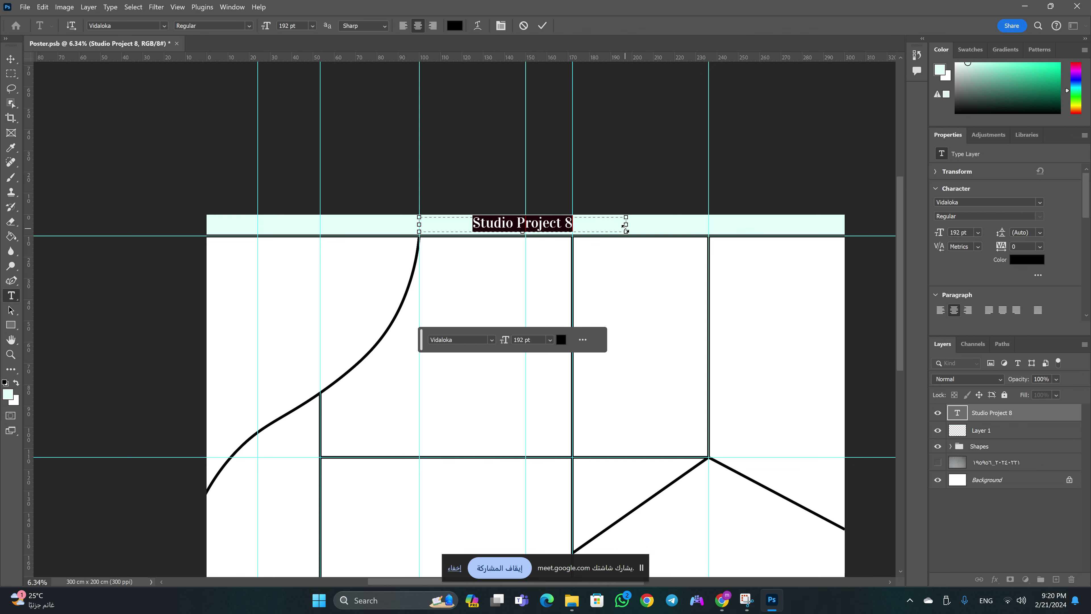
left_click_drag(628, 226, 845, 225)
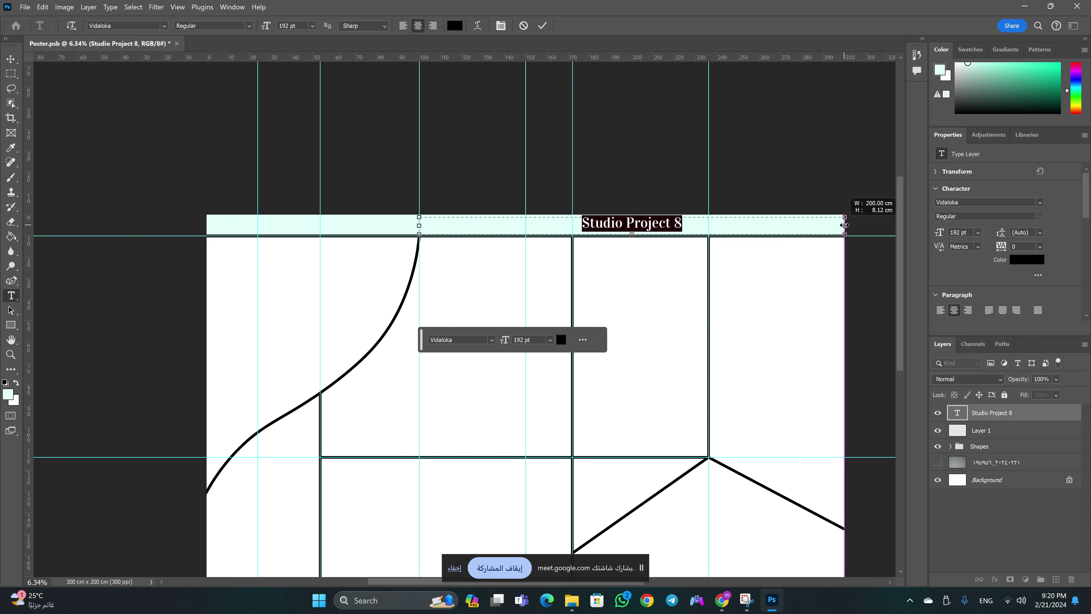
left_click_drag(417, 227, 207, 227)
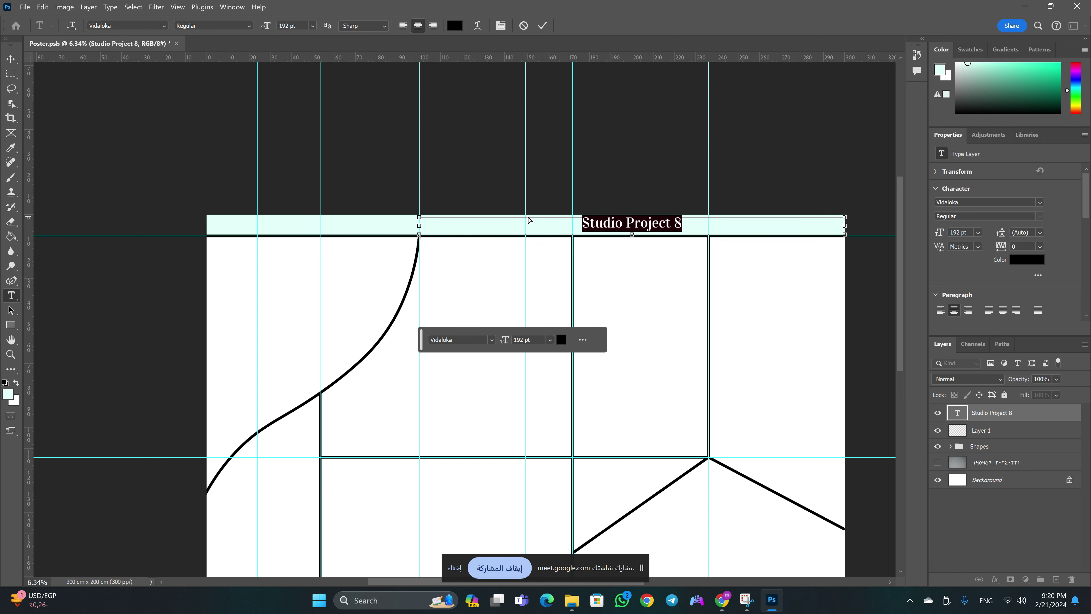
key("ctrl+Return")
key("ctrl+z")
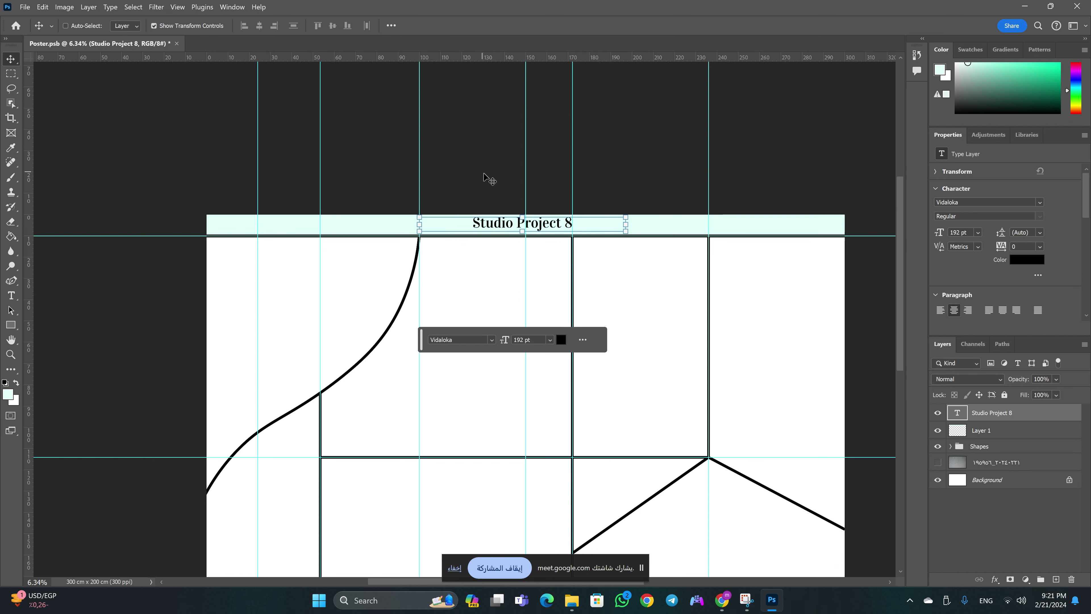
key("ctrl+z")
key("ctrl")
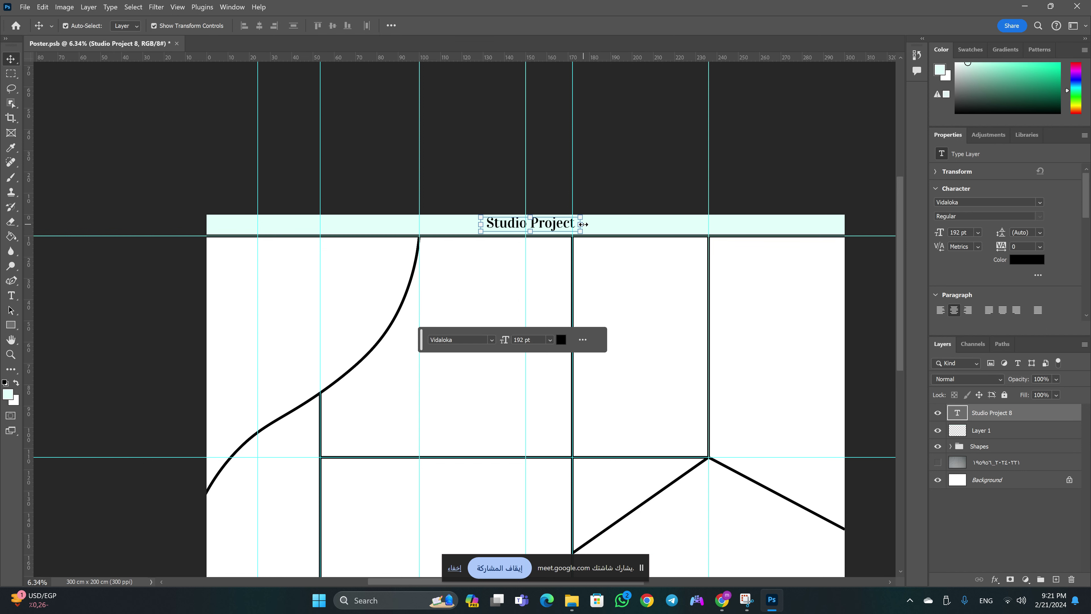
Widen the title box slightly so the 8 shows, restoring deleted text, and commit
double_click(539, 228)
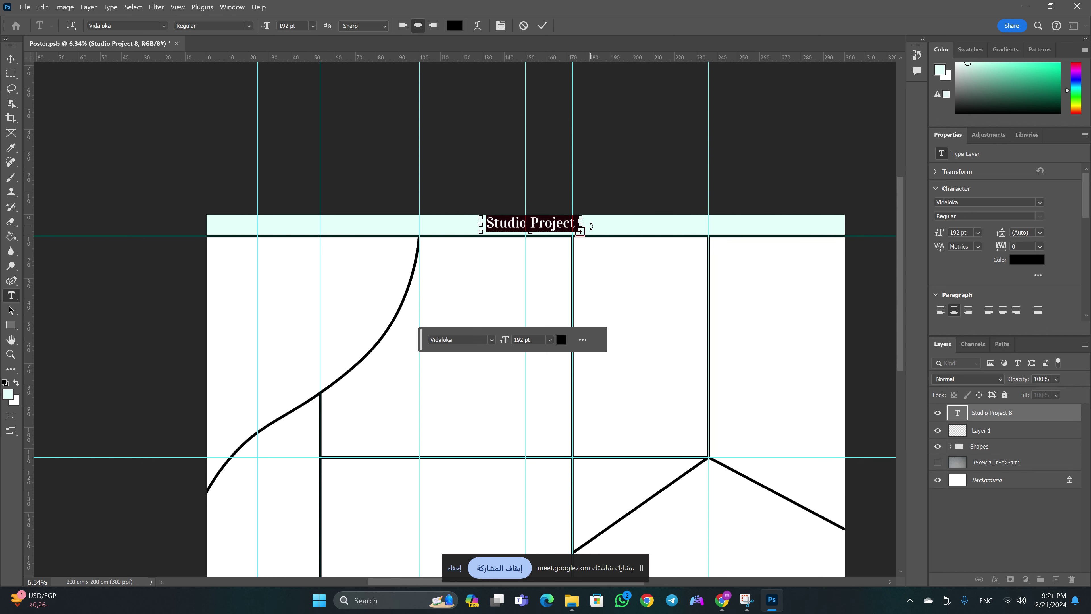
left_click_drag(584, 224, 590, 224)
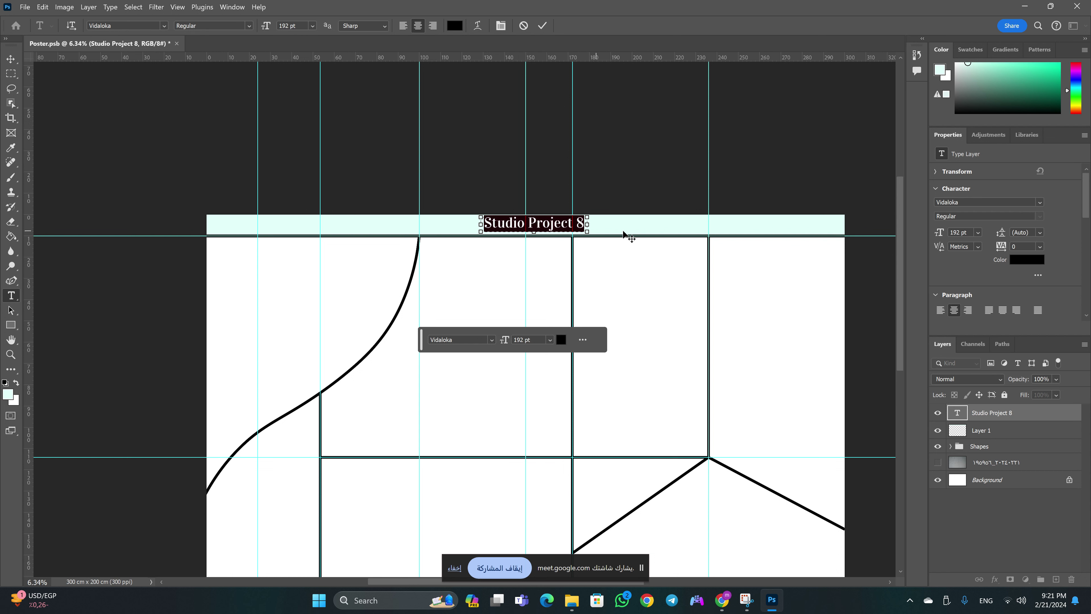
key("BackSpace")
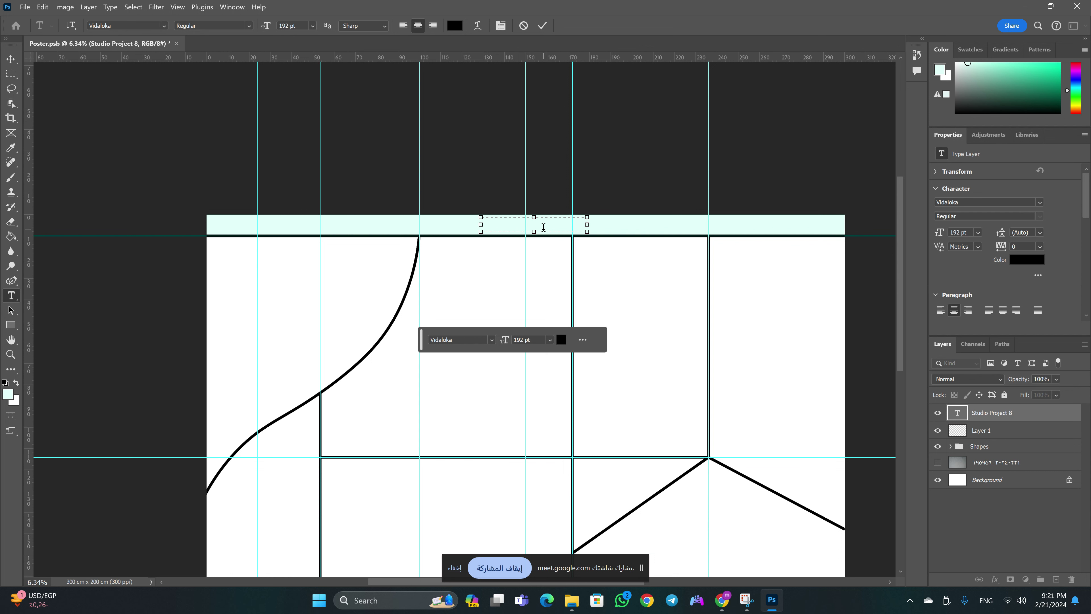
key("ctrl+z")
key("ctrl+Return")
key("v")
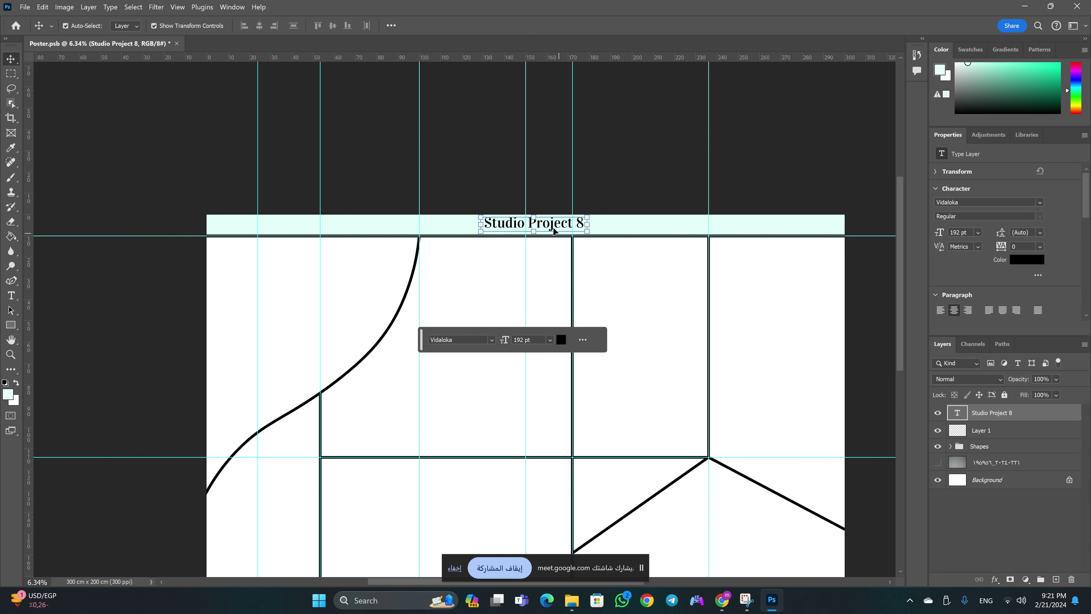
key("z")
mouse_move(567, 203)
left_mouse_down()
mouse_move(648, 170)
mouse_move(606, 194)
mouse_move(680, 177)
left_mouse_up()
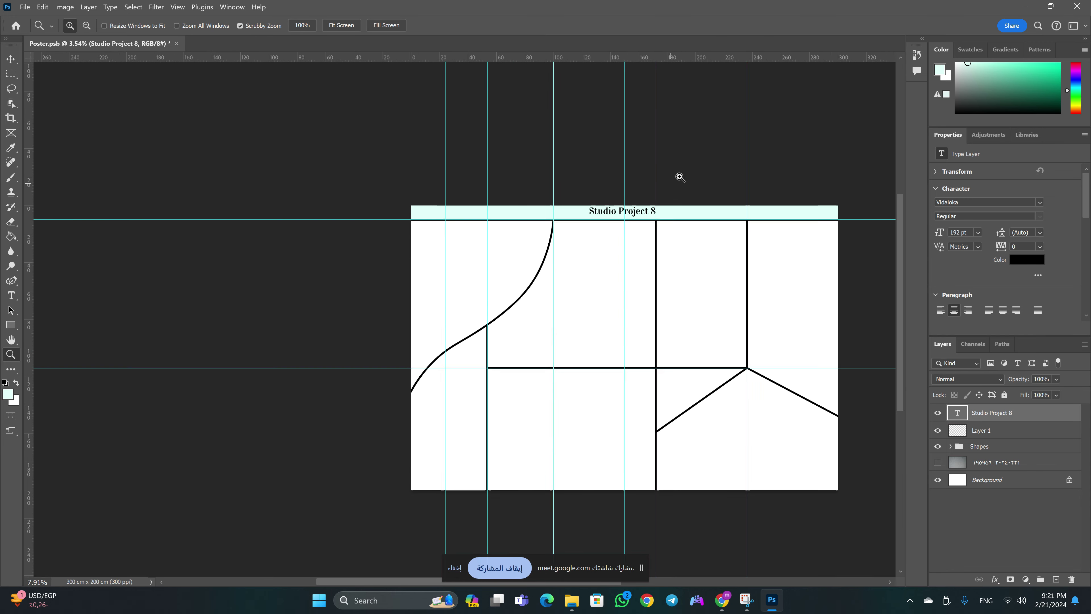
key("v")
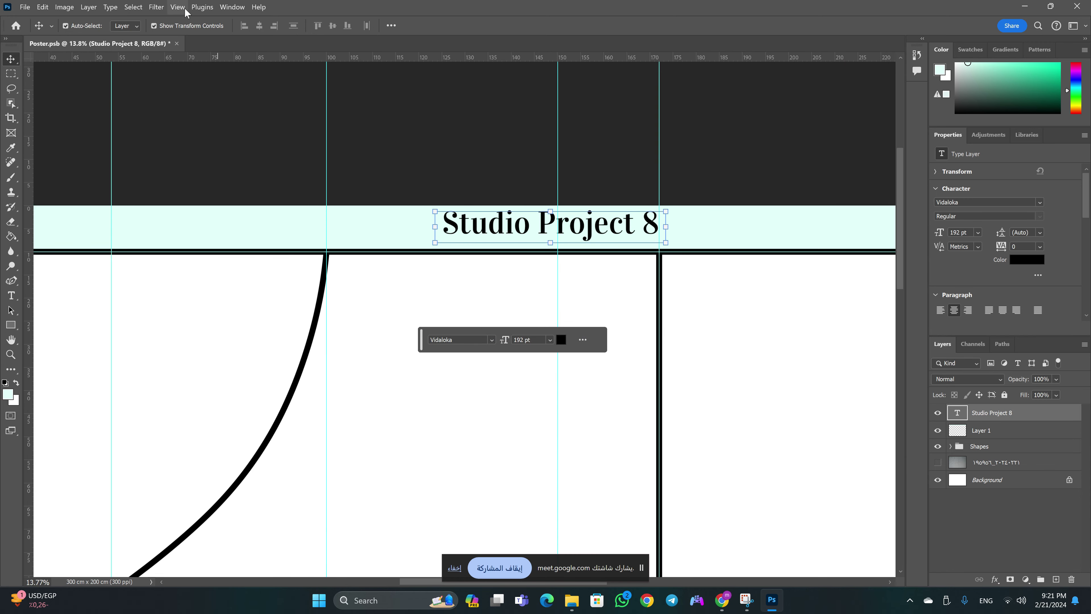
left_click(177, 7)
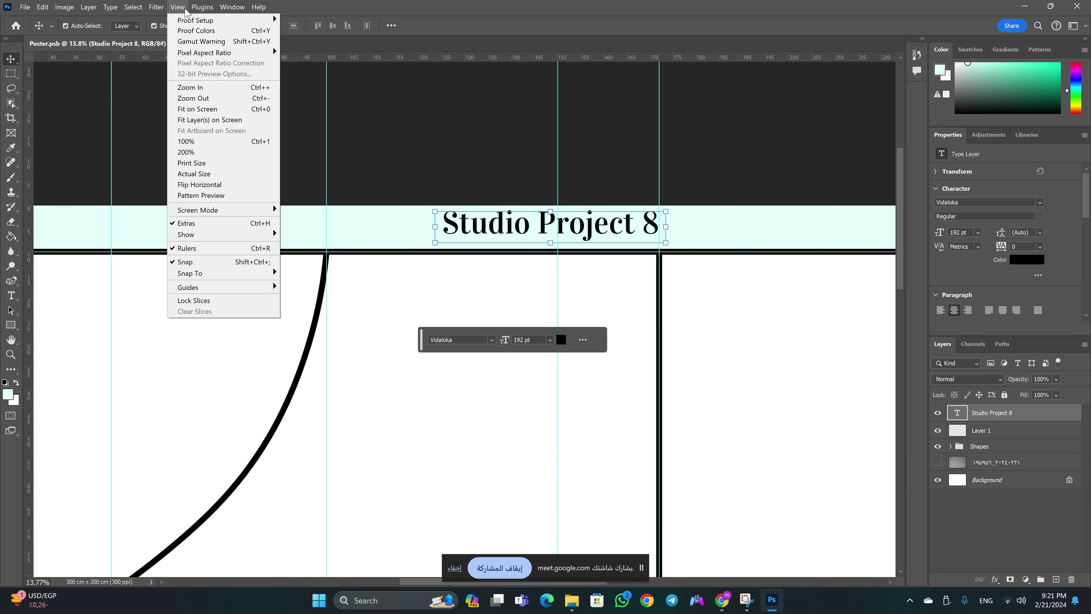
left_click(219, 173)
scroll(459, 332, "up", 2)
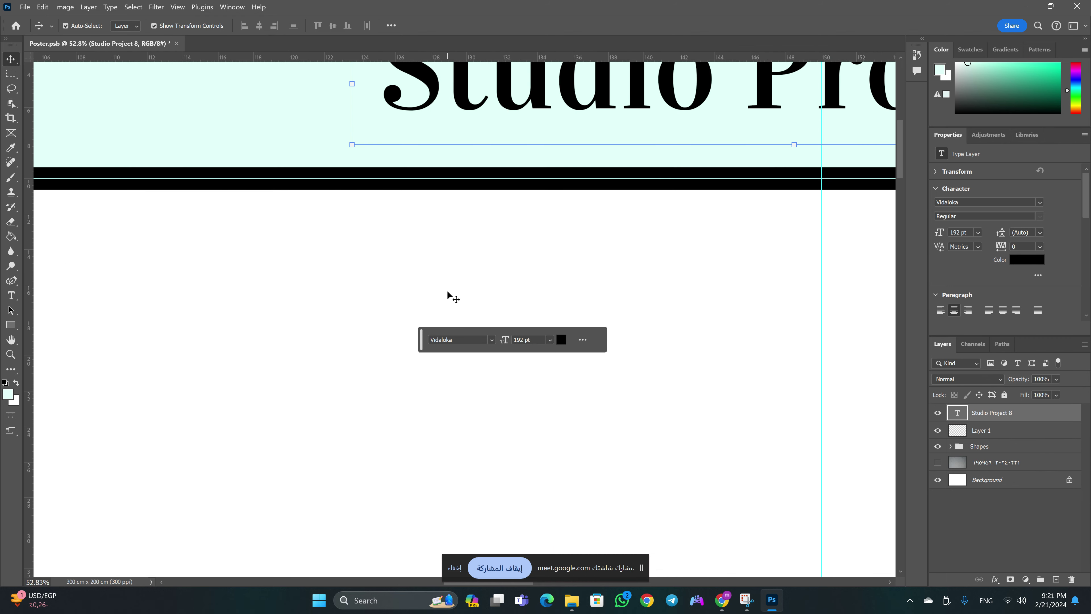
scroll(447, 290, "up", 3)
scroll(447, 280, "up", 2)
scroll(447, 280, "up", 2)
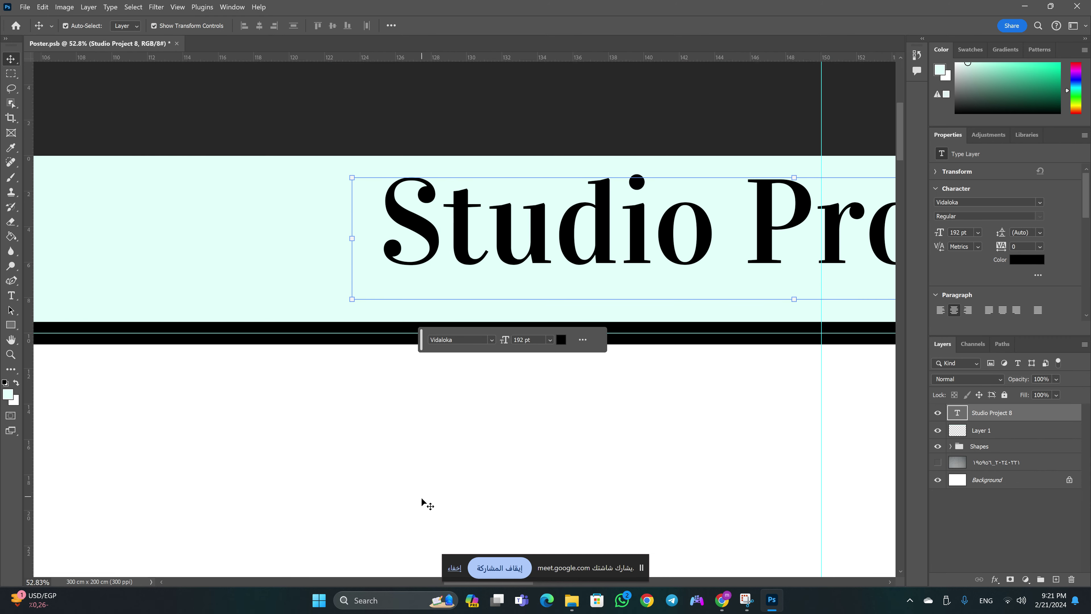
left_click(455, 568)
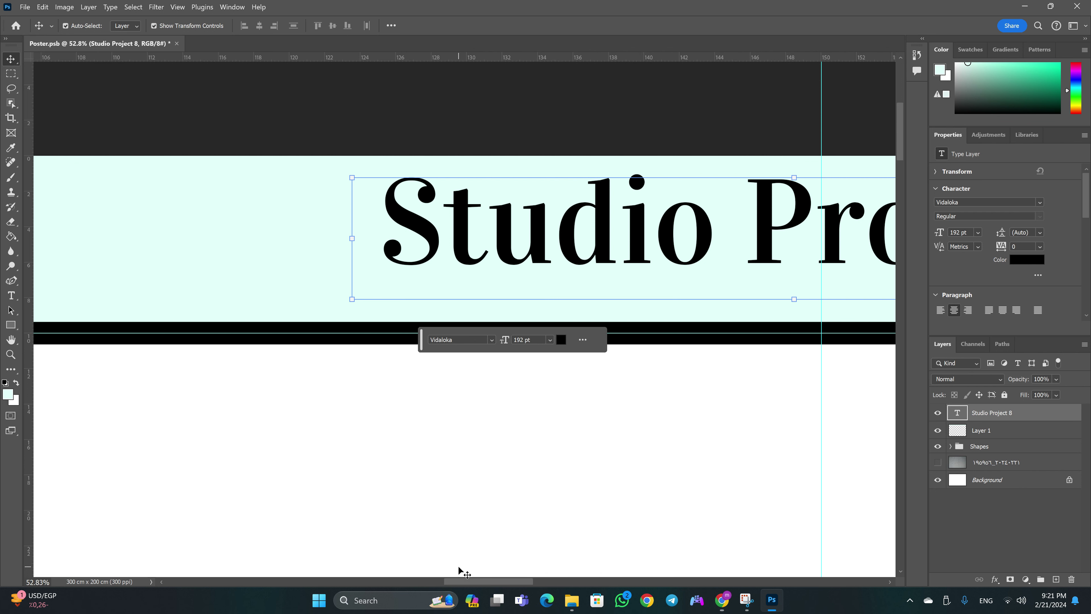
left_click_drag(505, 586, 526, 586)
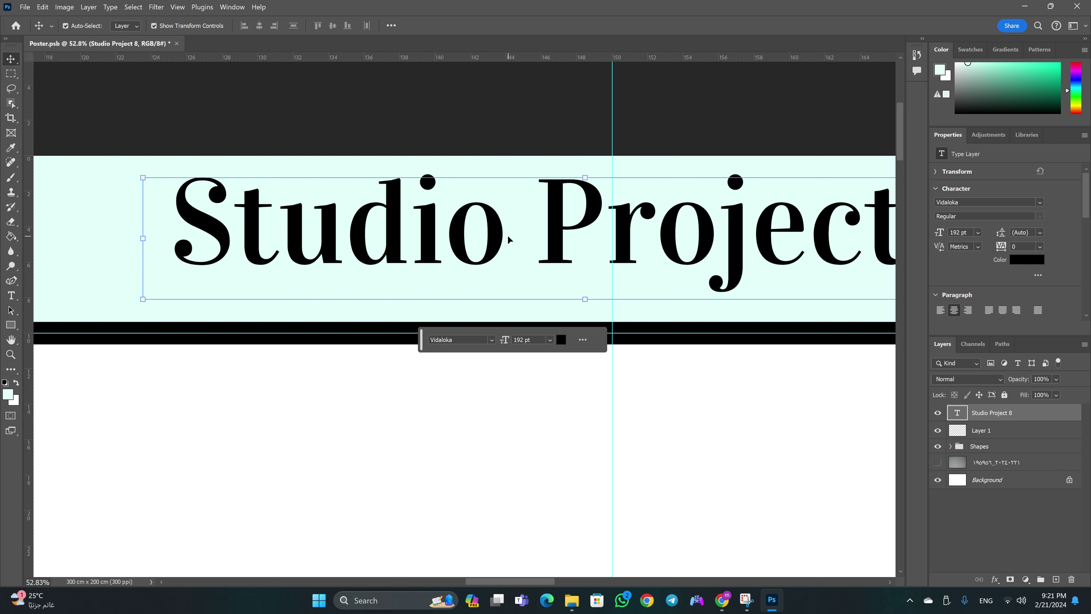
key("z")
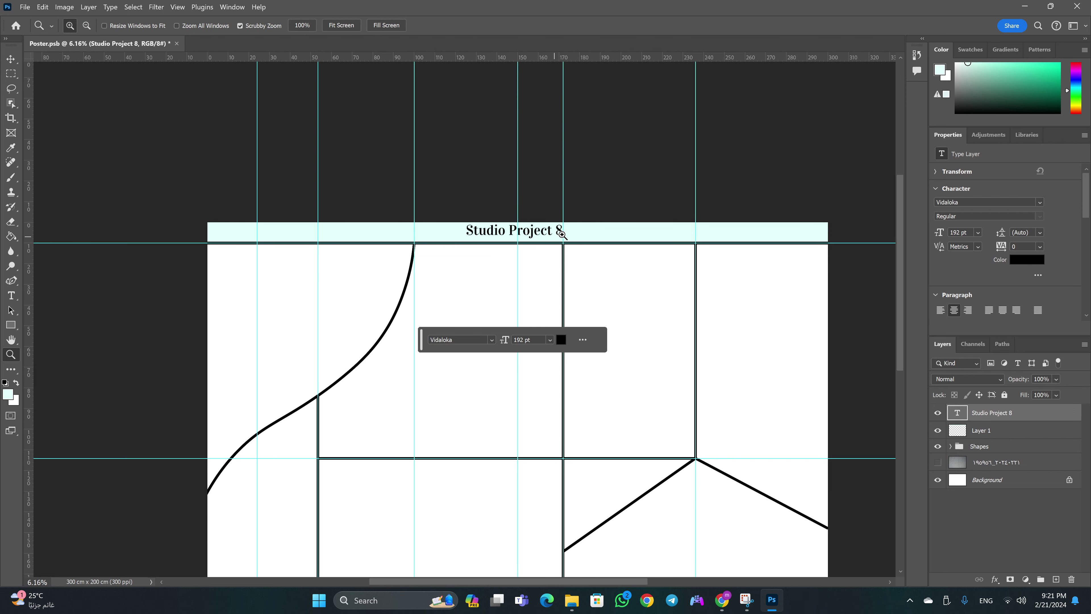
Create a widened text box on the header's left side with placeholder text
mouse_move(192, 231)
left_mouse_down()
mouse_move(256, 219)
mouse_move(376, 233)
left_mouse_up()
key("t")
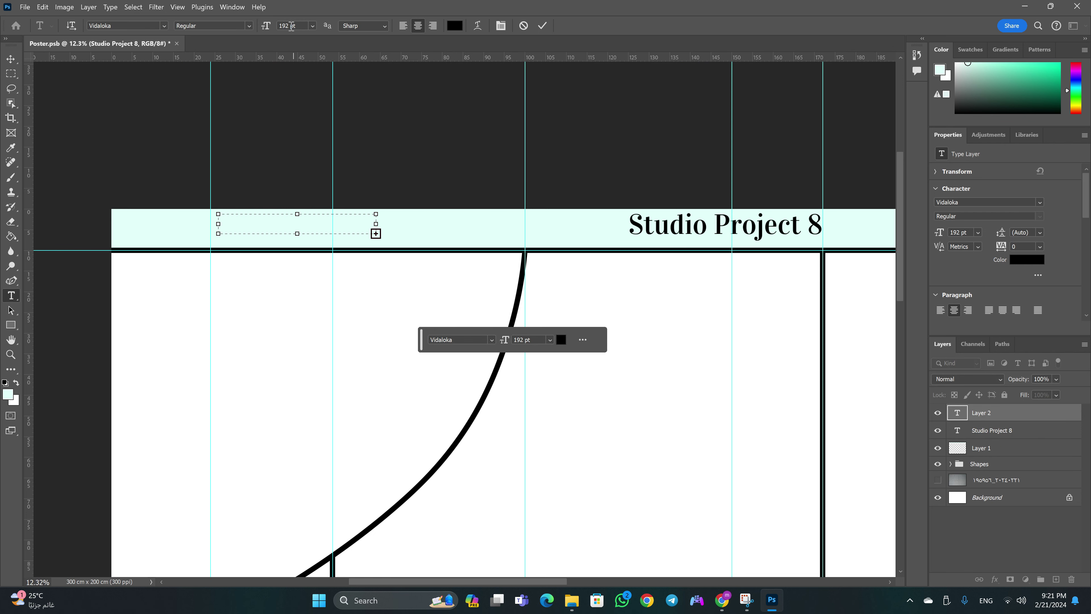
type("50")
left_click(279, 220)
left_click_drag(380, 224, 402, 224)
type("mmmmmM")
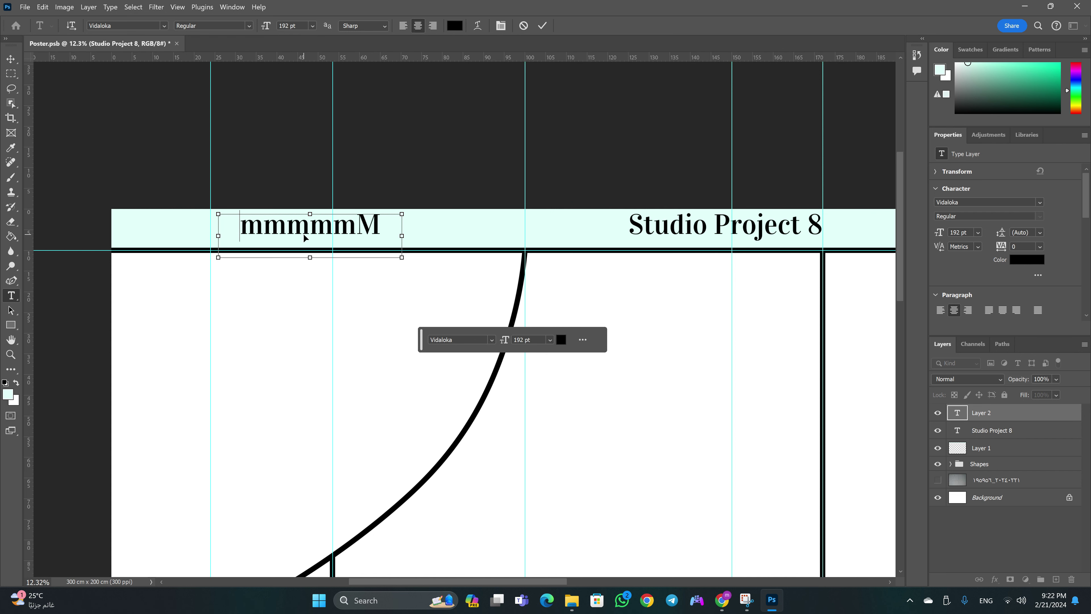
Replace the placeholder with the designer's full name, fixing typos along the way
double_click(303, 232)
type("Mohammad")
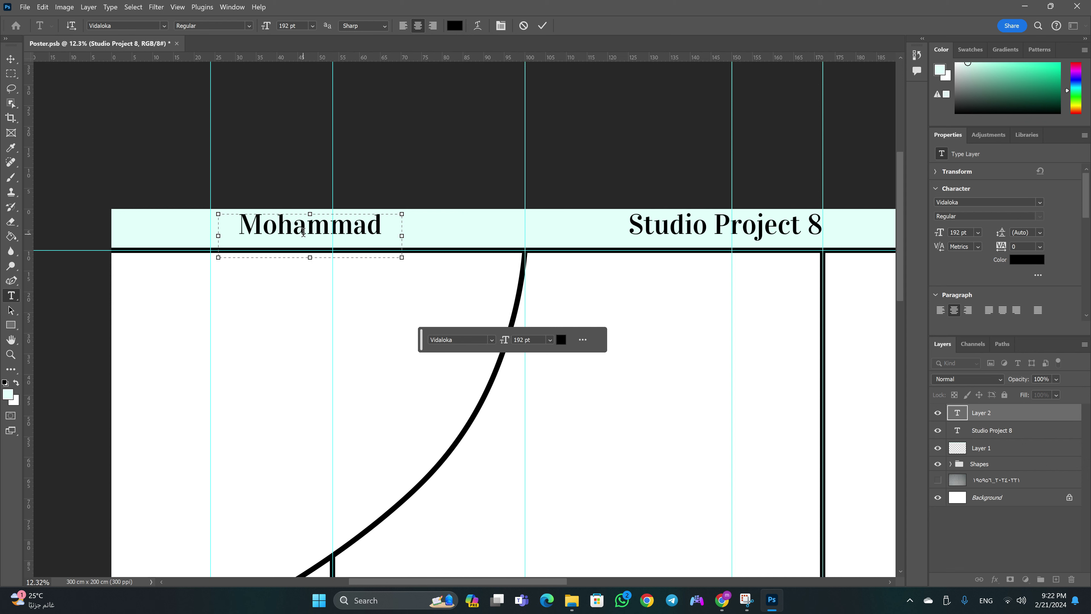
type("Al")
key("BackSpace")
key("BackSpace")
type("Alls")
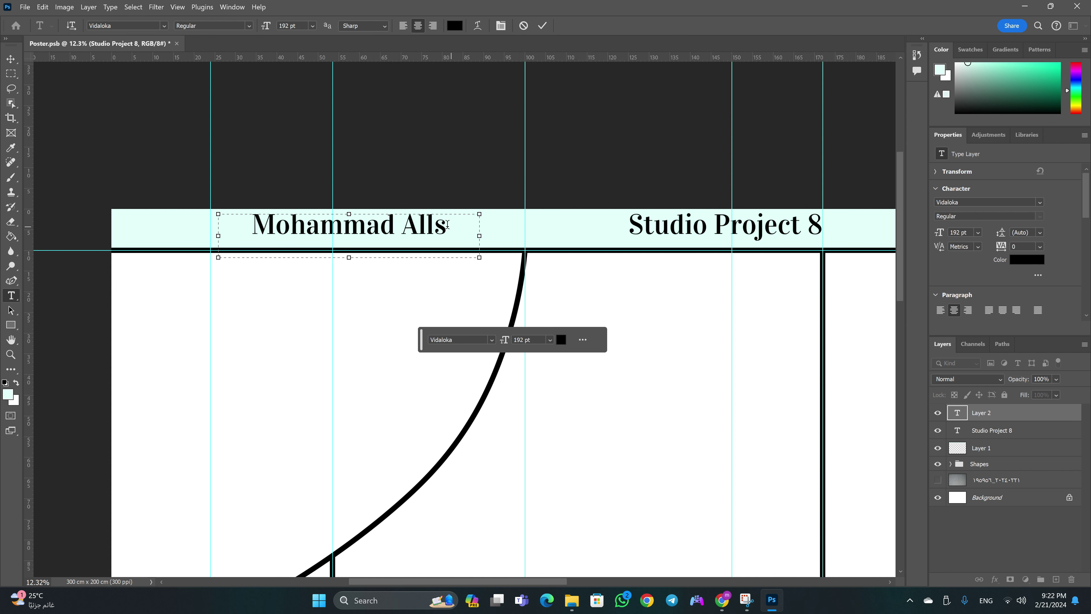
key("BackSpace")
key("BackSpace")
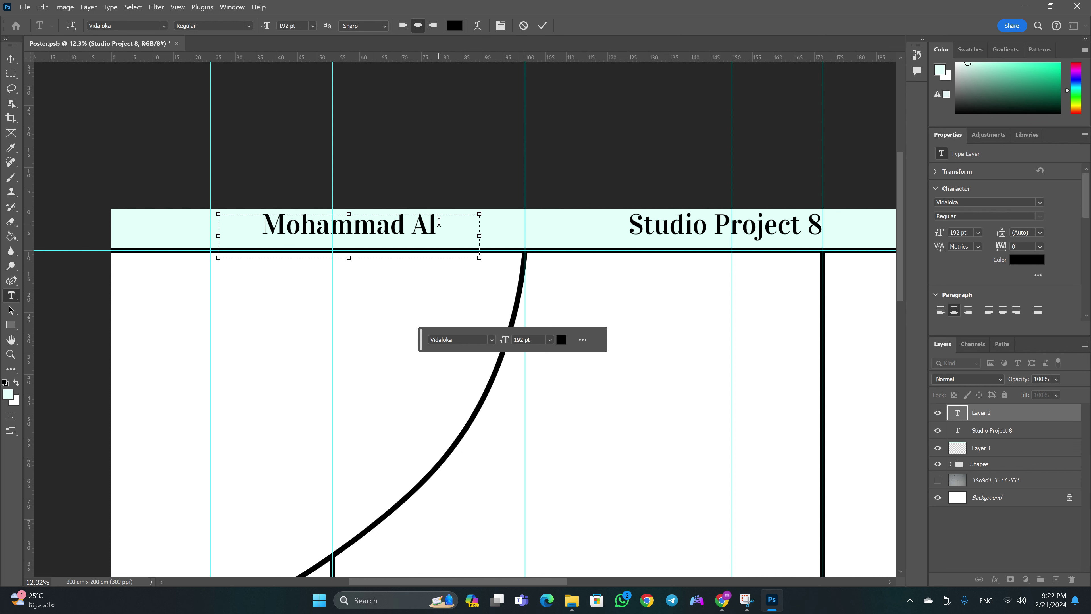
type("shami")
Set the name line to 90 pt, commit it, and shift it left in the header
key("ctrl+a")
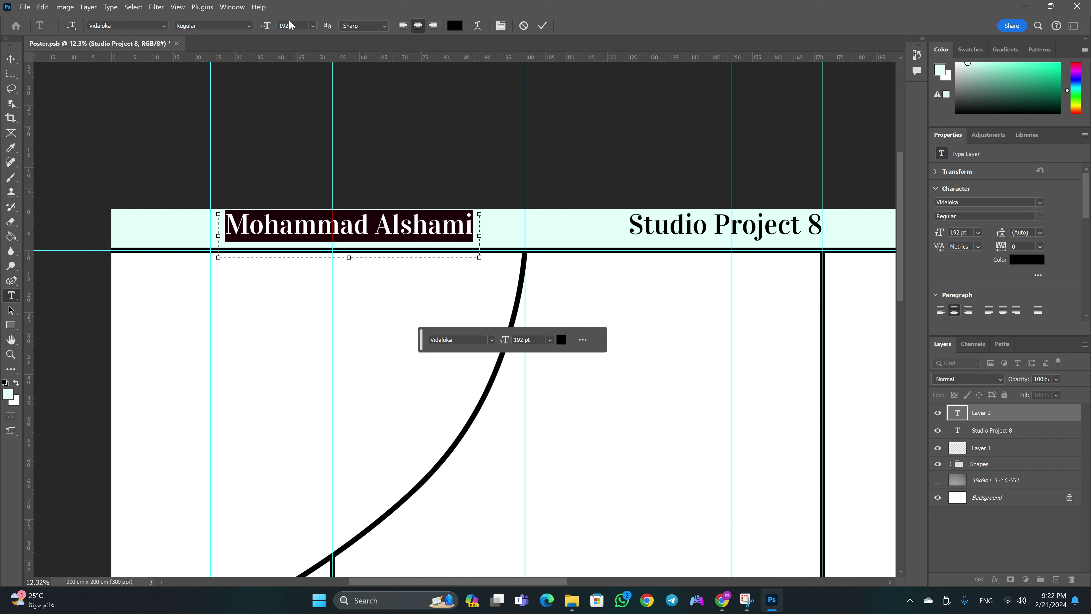
type("50")
key("Return")
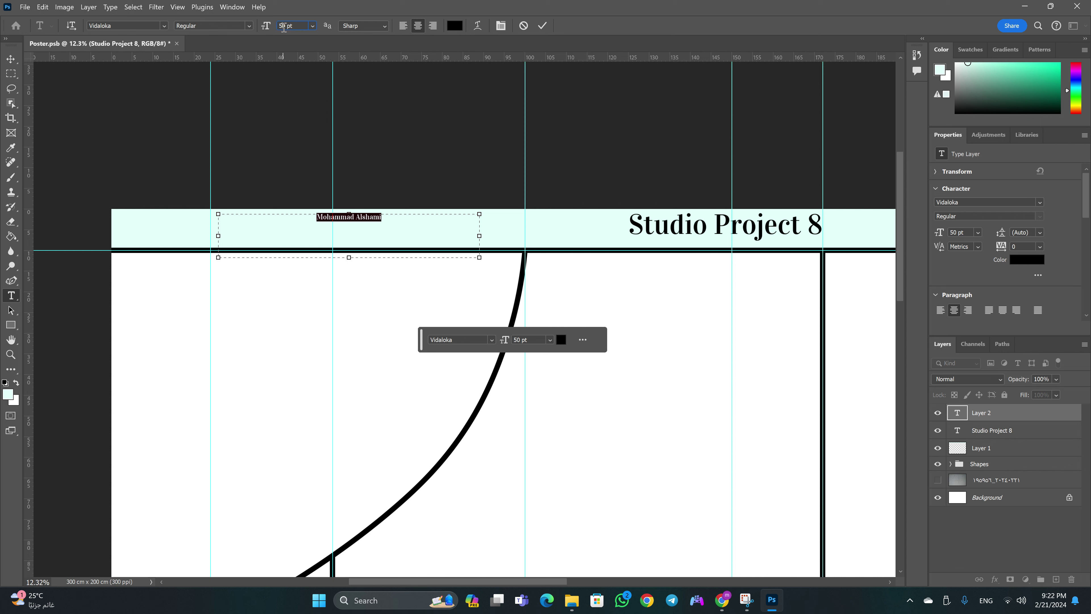
type("90")
key("Return")
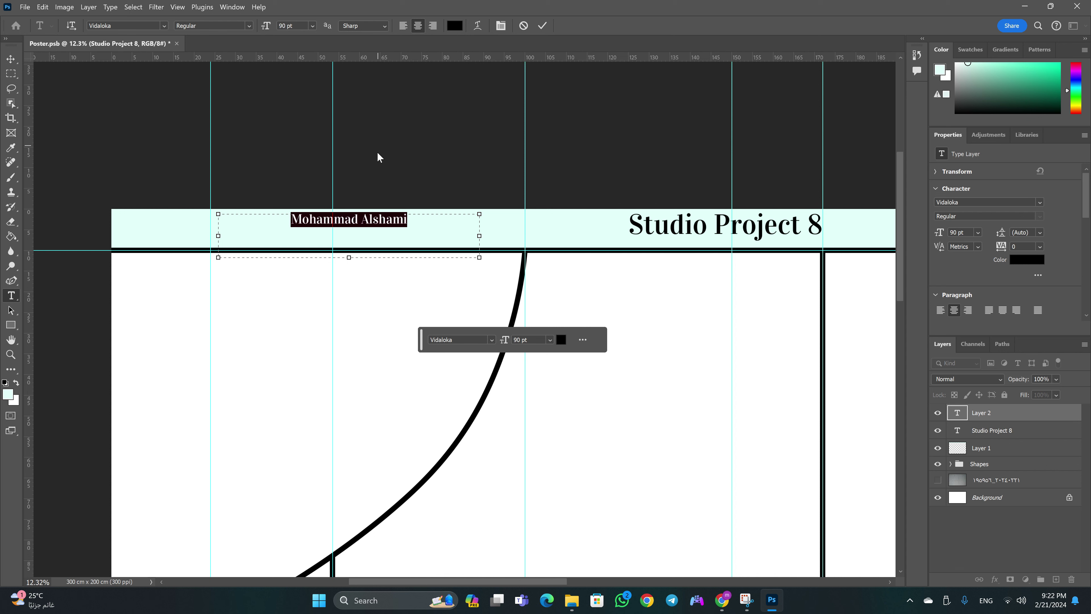
left_click(430, 180)
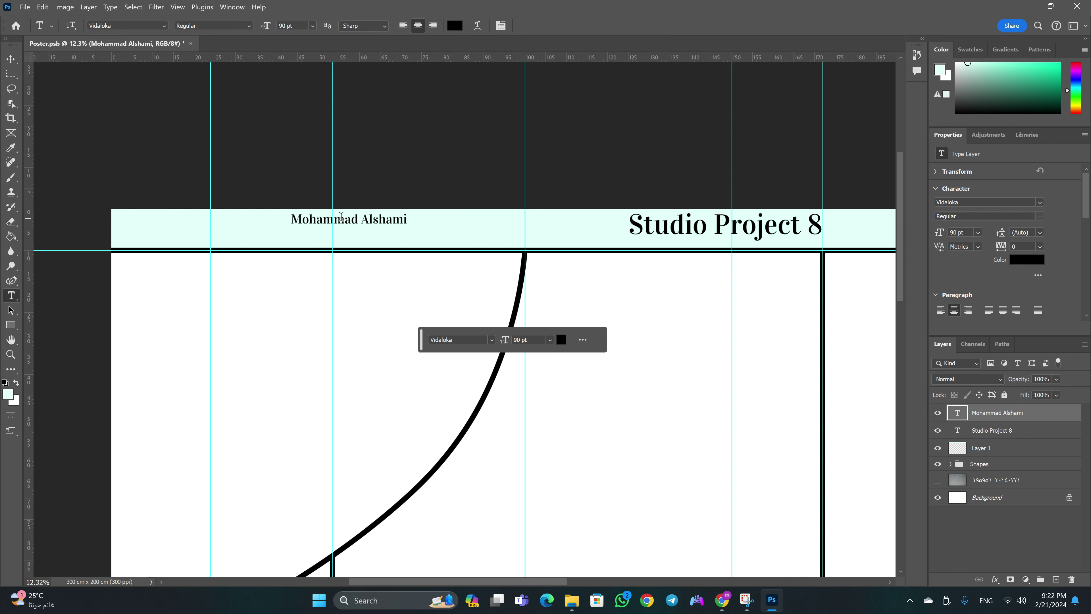
key("v")
left_click_drag(359, 221, 348, 226)
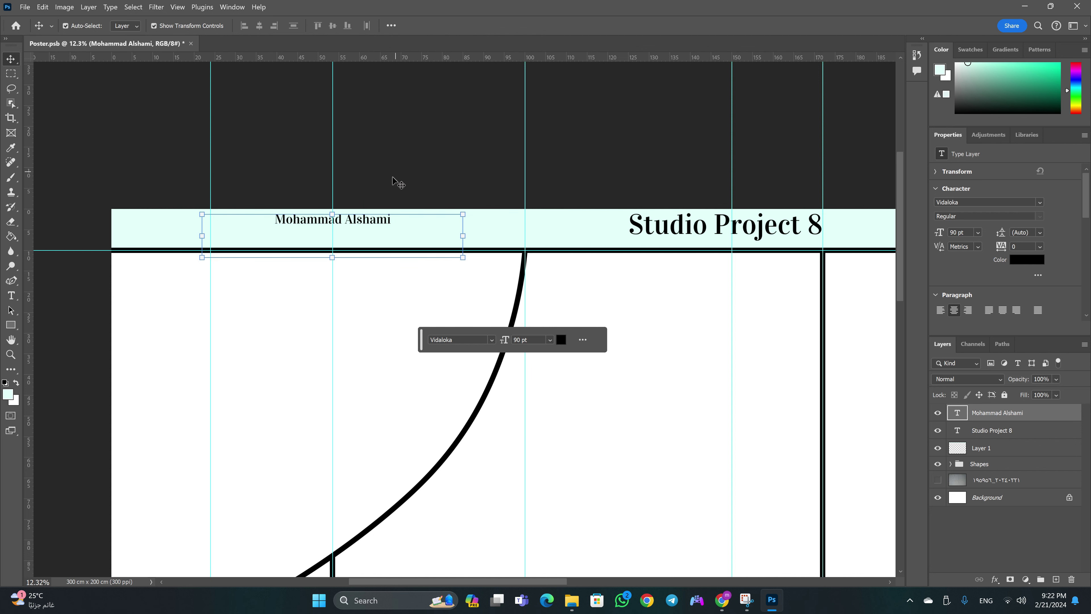
Keep the name's text box at its original size and reposition the name line in the header
left_click_drag(335, 256, 335, 242)
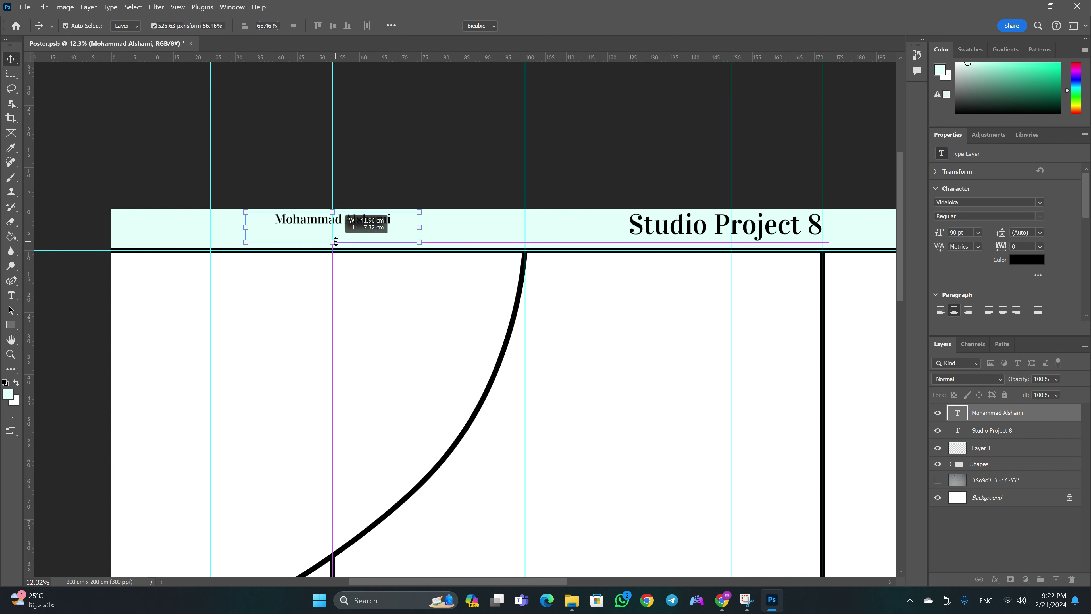
left_click_drag(335, 243, 336, 257)
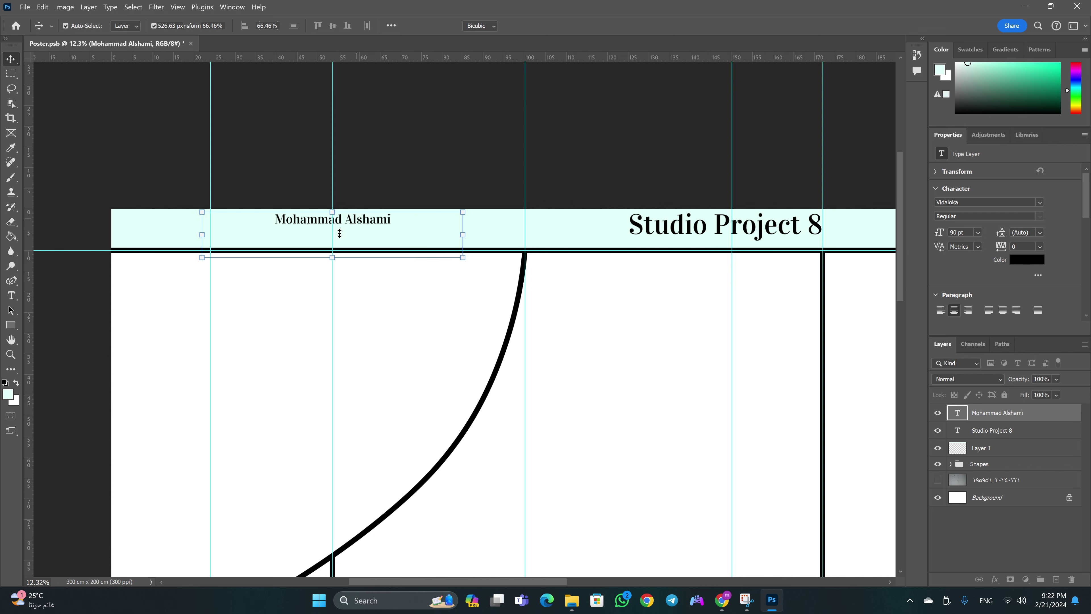
left_click(360, 220)
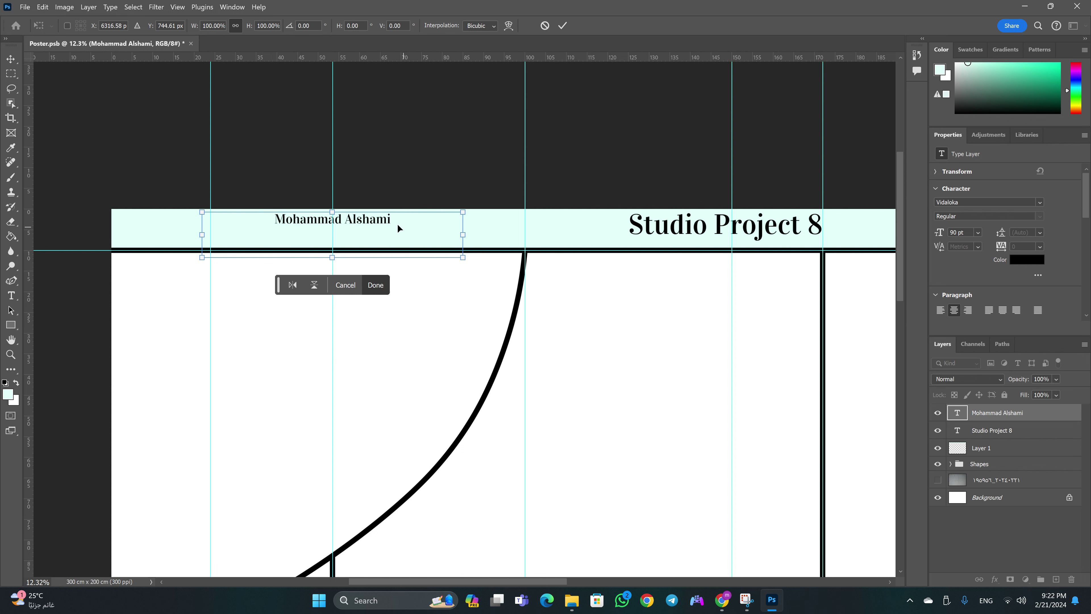
mouse_move(390, 225)
left_mouse_down()
mouse_move(464, 215)
mouse_move(458, 222)
left_mouse_up()
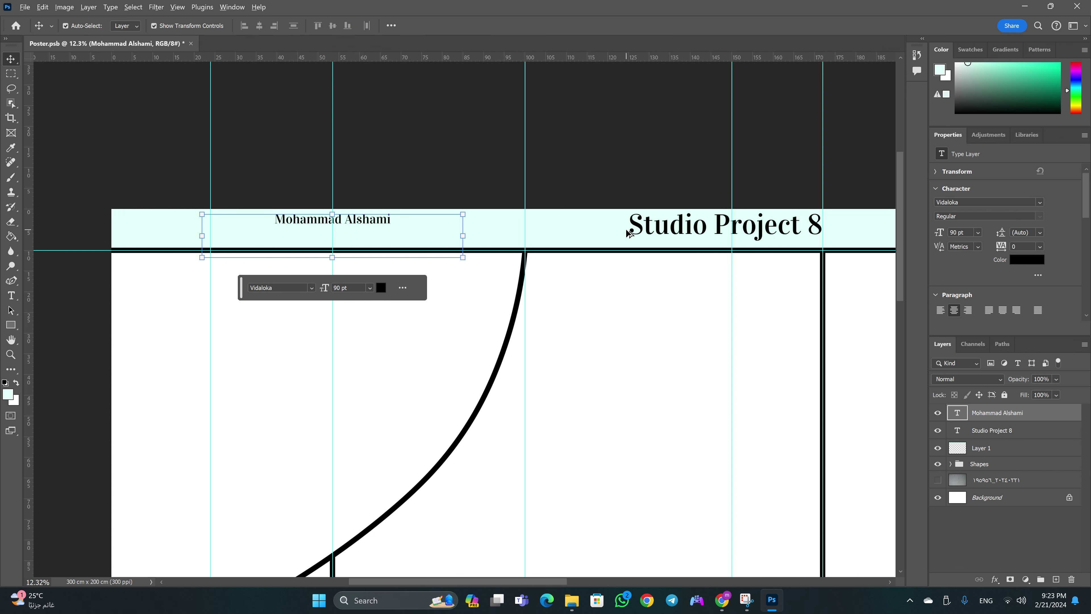
Discard a trial copy of the Studio Project 8 title and duplicate the name line below
key("alt")
key("v")
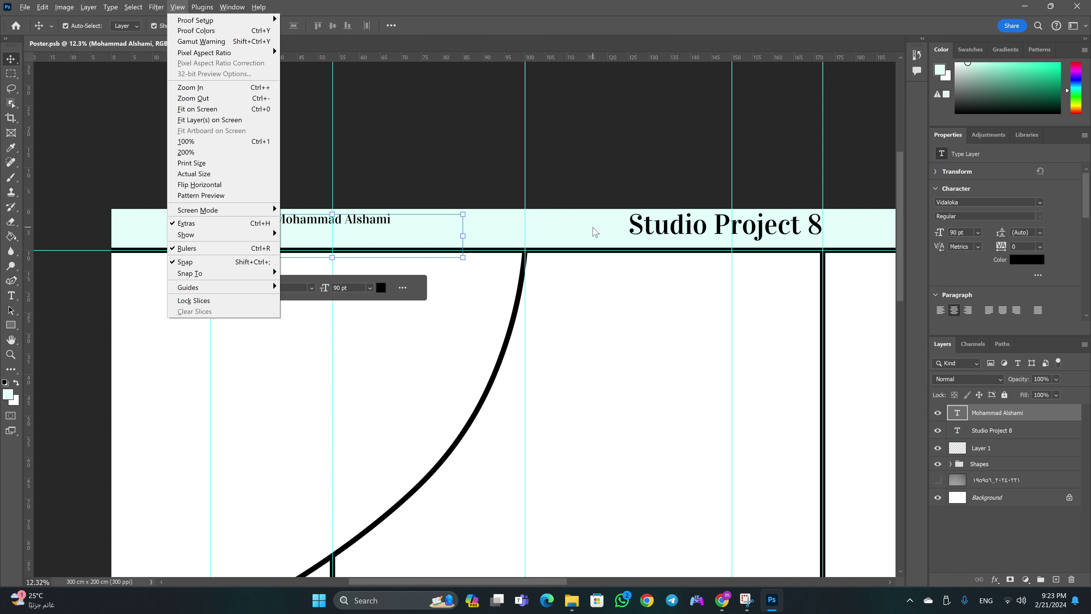
key("Escape")
key("Escape")
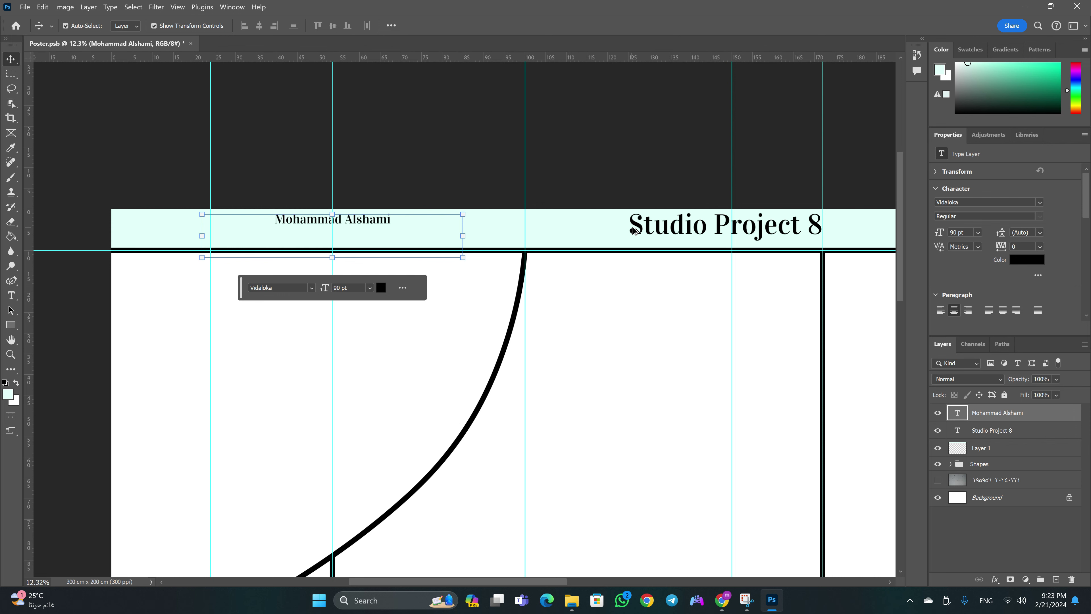
left_click_drag(637, 226, 251, 237)
key("ctrl+z")
left_click_drag(385, 226, 385, 241)
Replace the duplicated line's text with a placeholder ID number and commit it
double_click(373, 236)
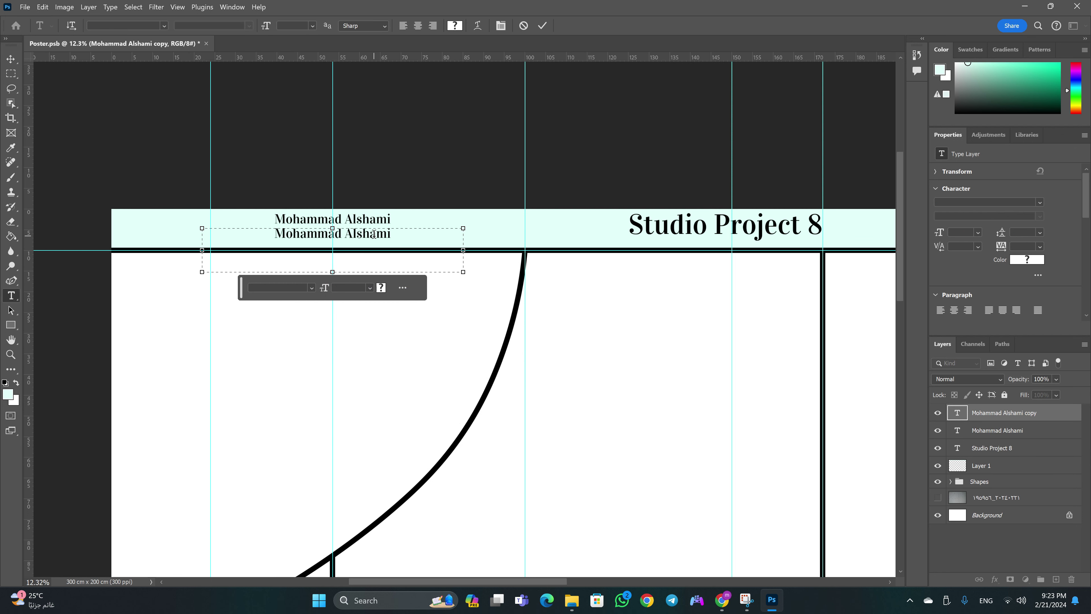
key("ctrl+a")
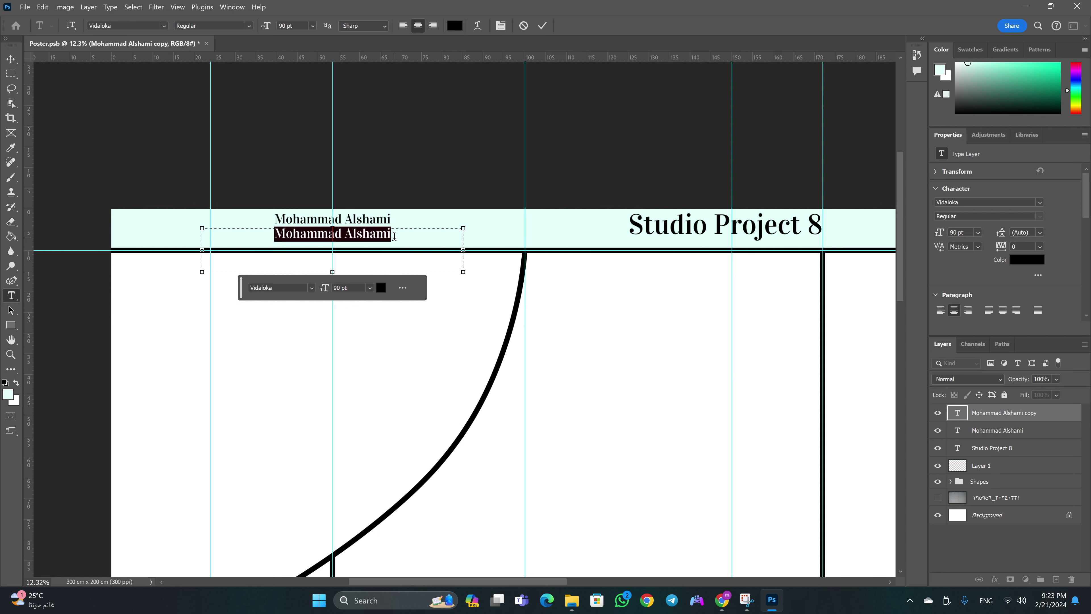
type("4555")
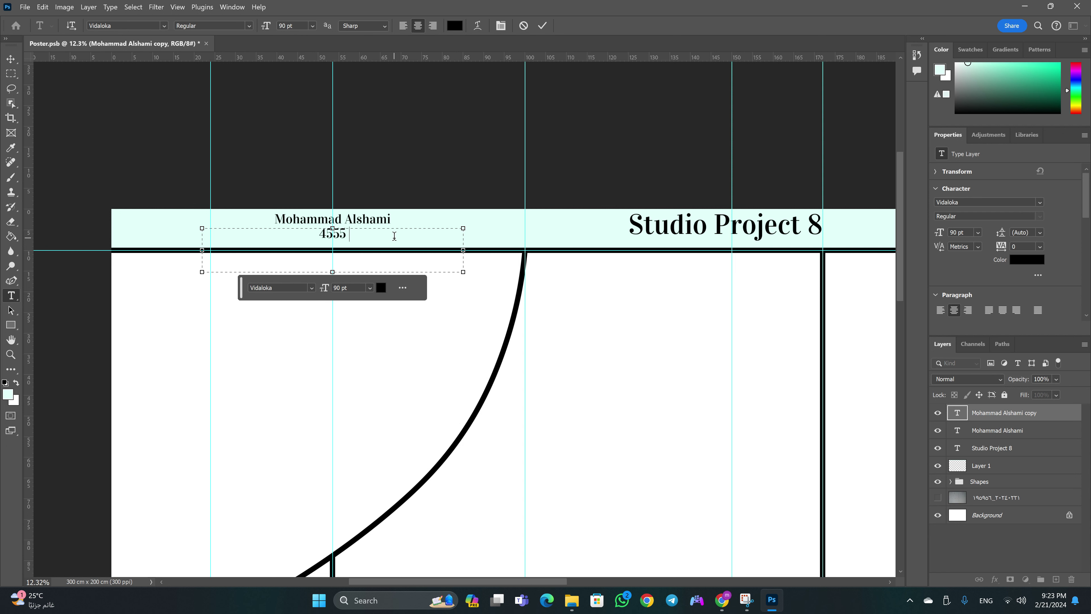
type("555555")
key("ctrl+Return")
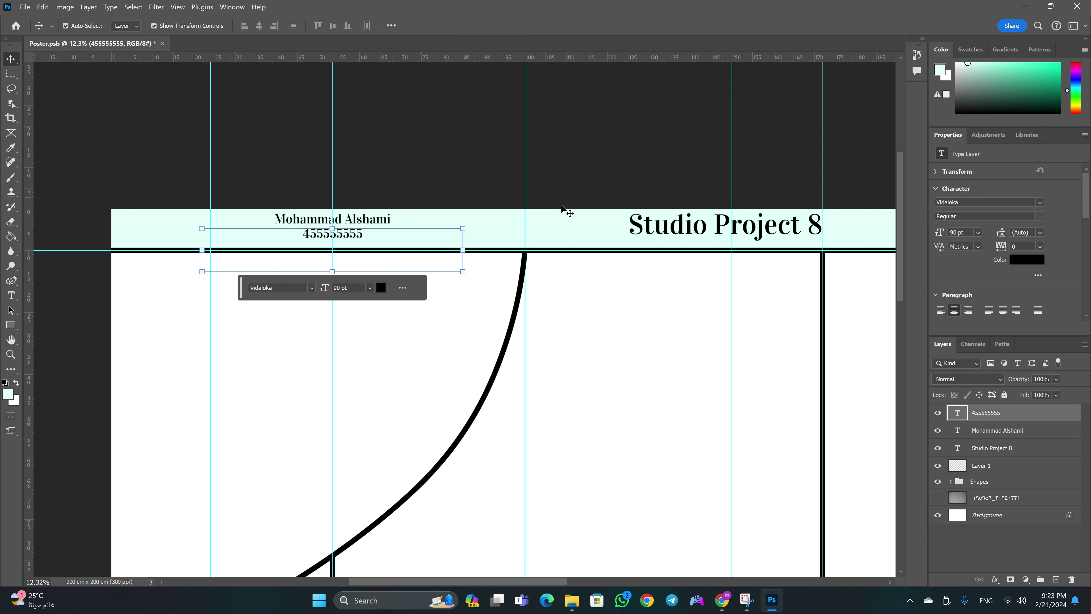
key("z")
mouse_move(426, 212)
left_mouse_down()
mouse_move(549, 274)
mouse_move(623, 223)
mouse_move(640, 234)
left_mouse_up()
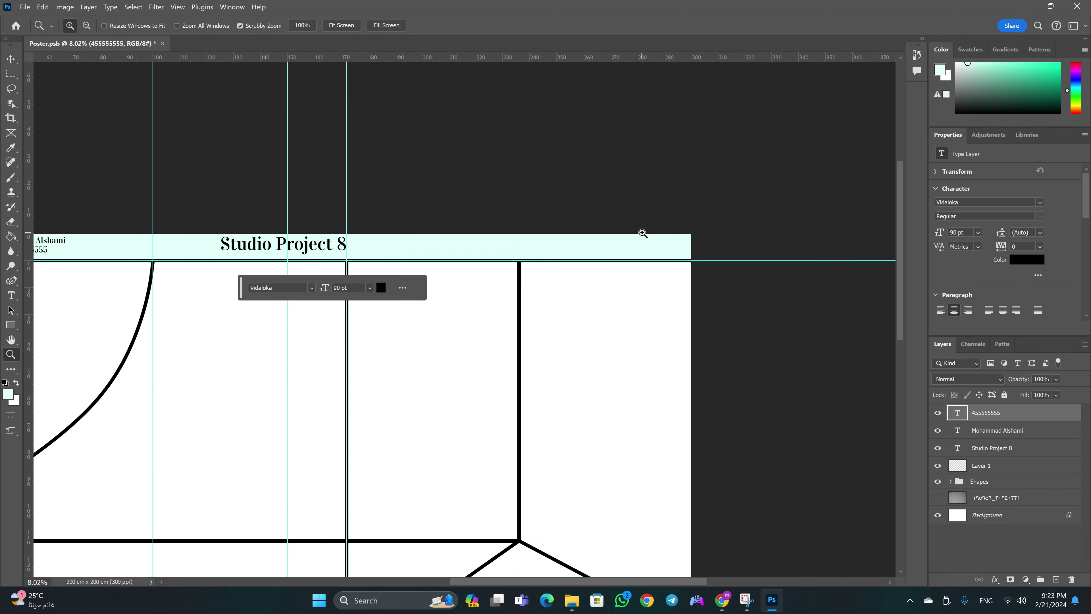
Place the CONCEPT2 image from the project folder at the mint header's right end
key("v")
left_click(577, 608)
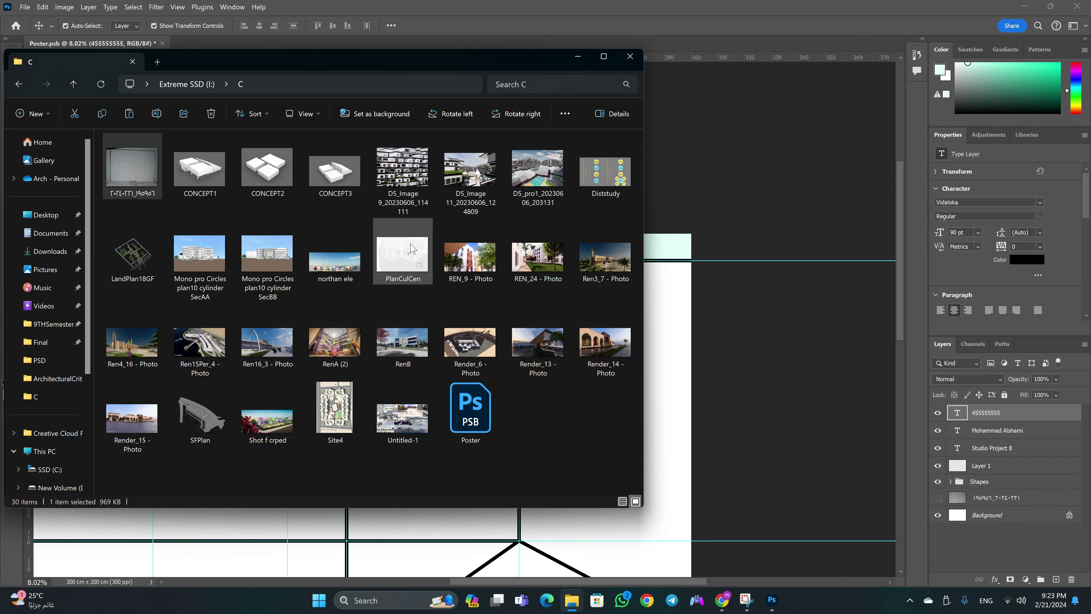
left_click_drag(269, 174, 669, 258)
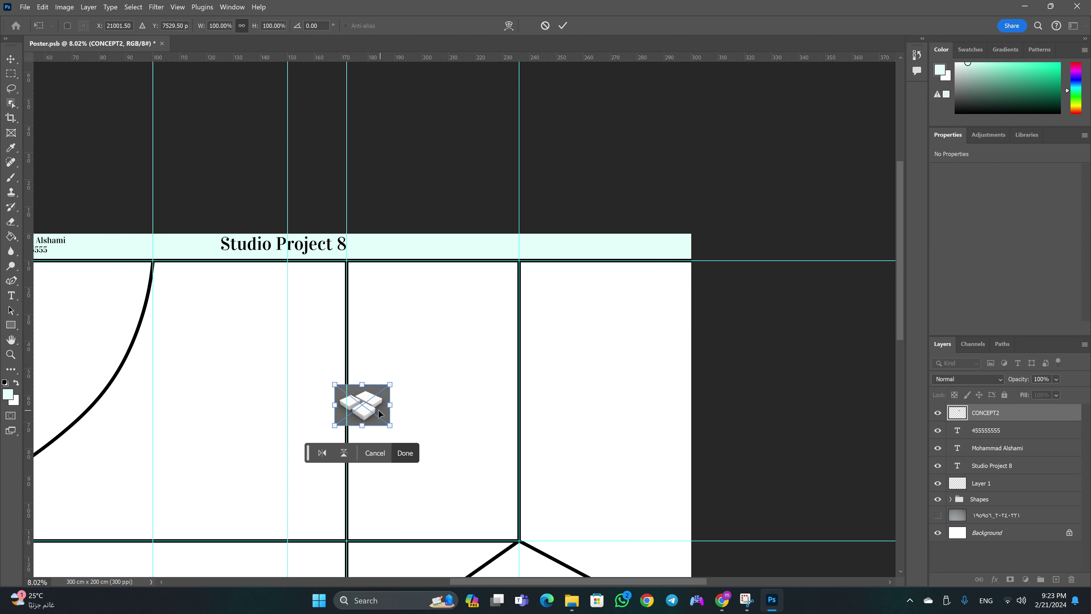
left_click_drag(378, 411, 632, 264)
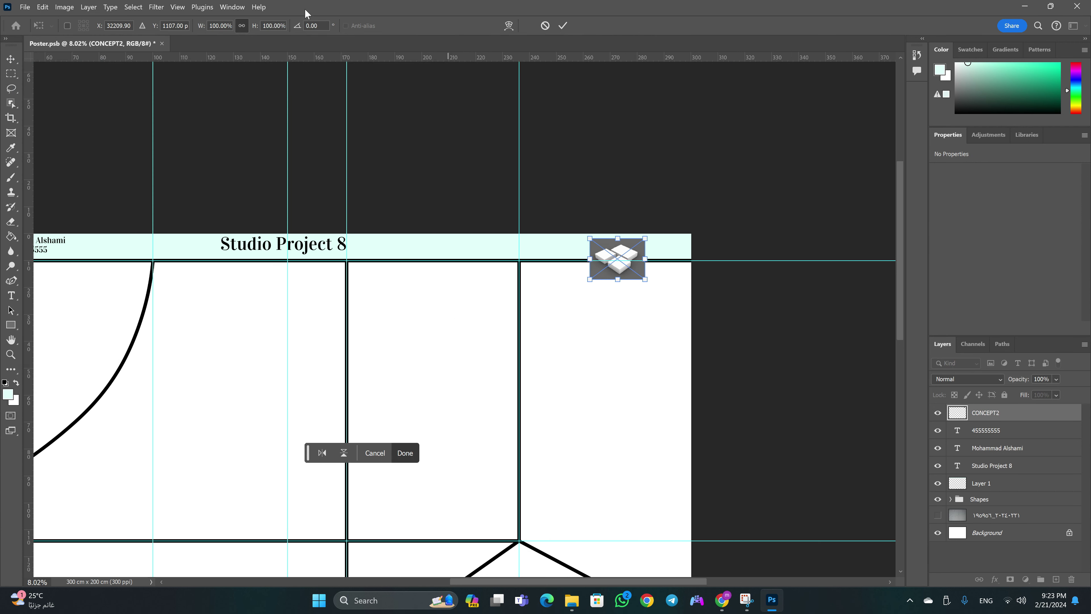
key("Return")
Rasterize the CONCEPT2 layer into an ordinary pixel layer
key("z")
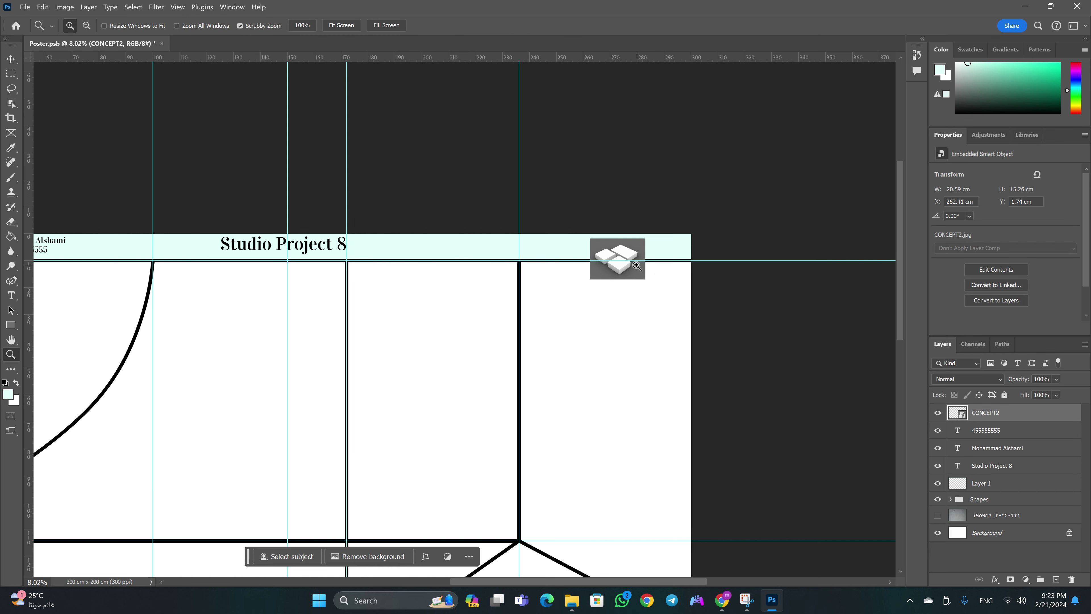
left_click_drag(644, 243, 685, 231)
left_click(686, 231)
key("v")
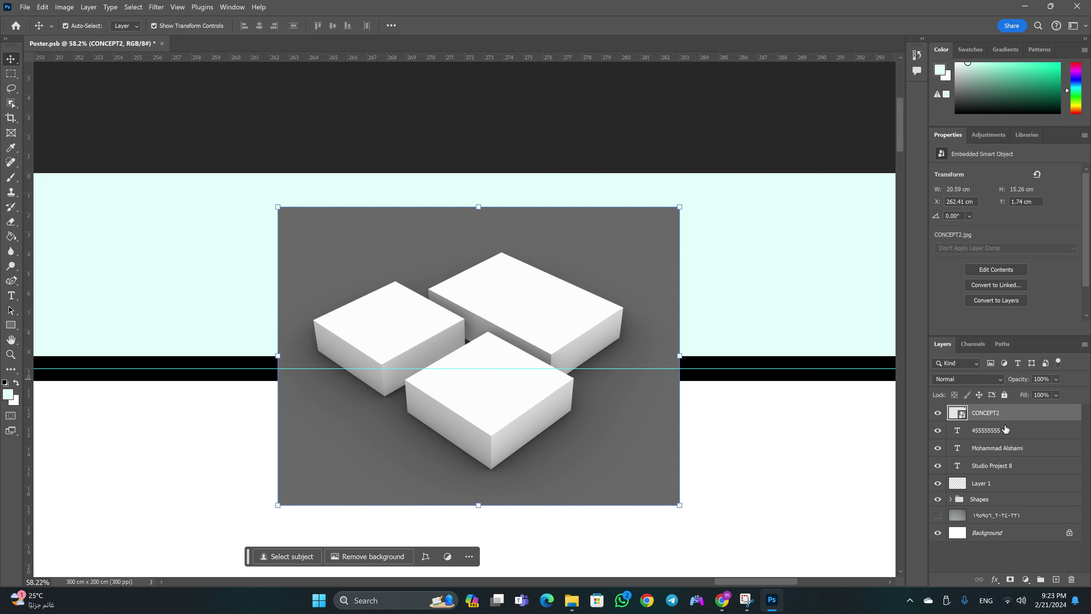
right_click(1051, 416)
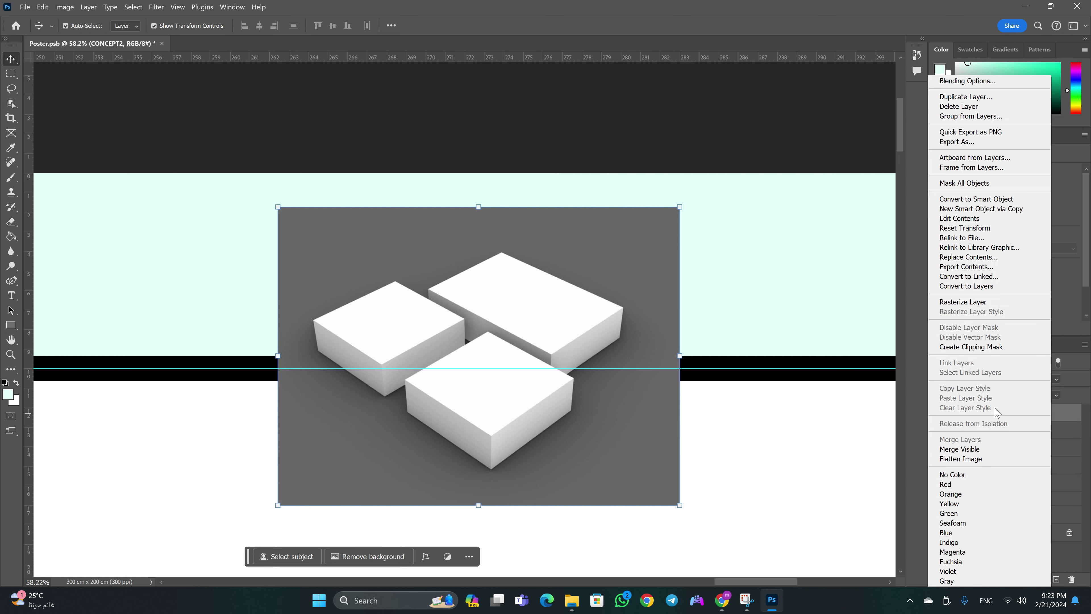
left_click(980, 303)
key("w")
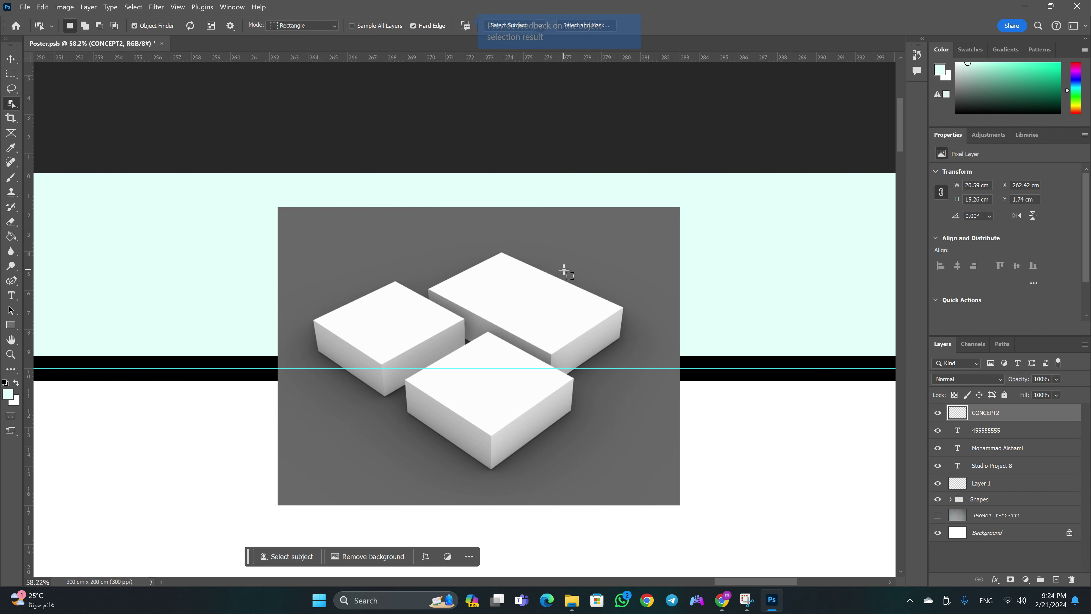
right_click(11, 107)
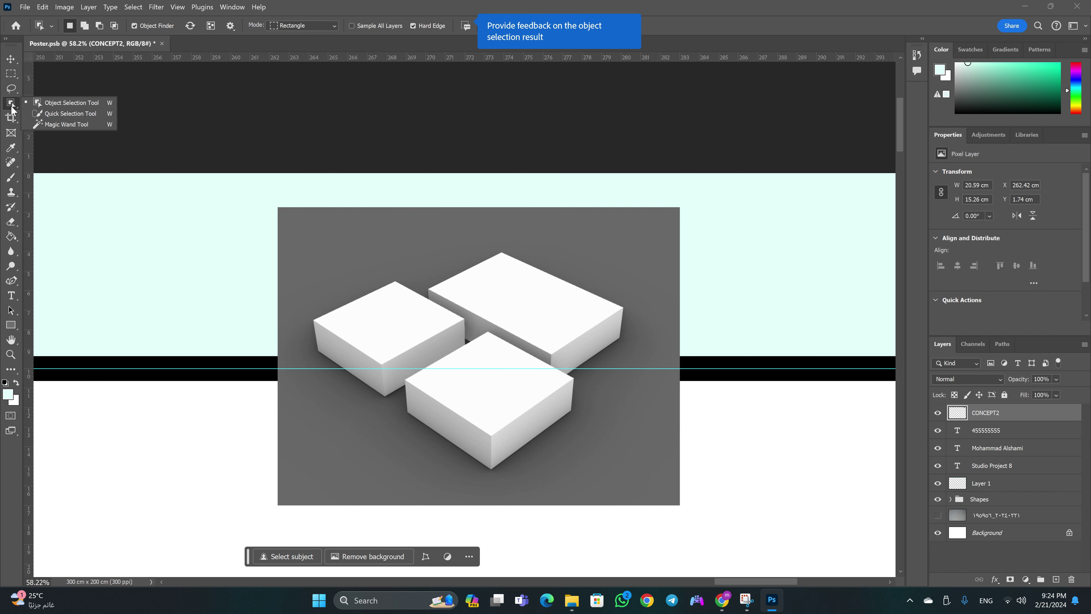
Select CONCEPT2's grey backdrop with the Magic Wand, trying tolerance 10, then 20
left_click(60, 125)
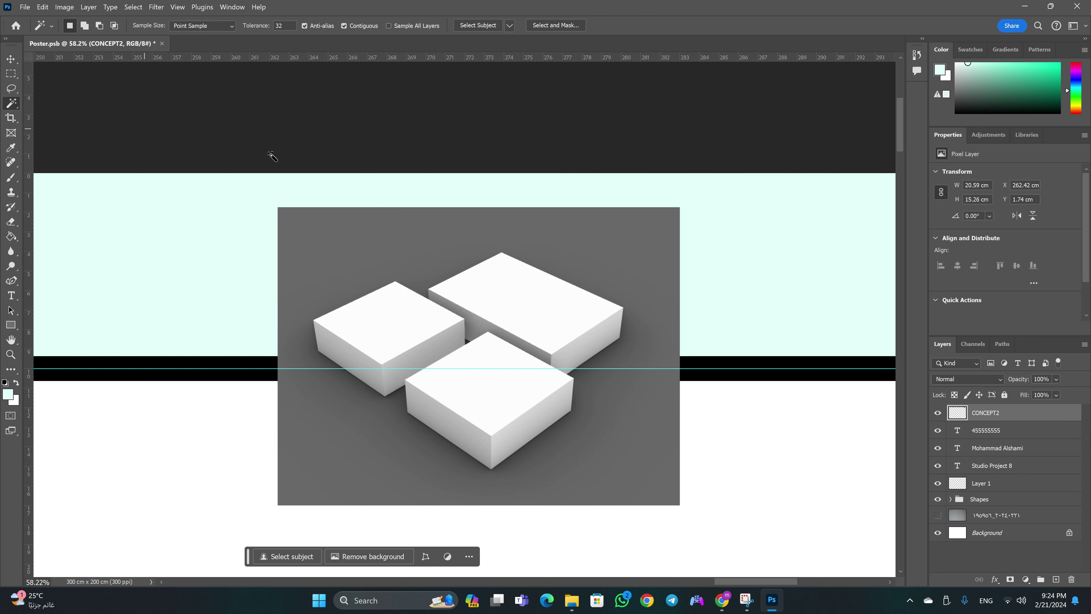
left_click(369, 227)
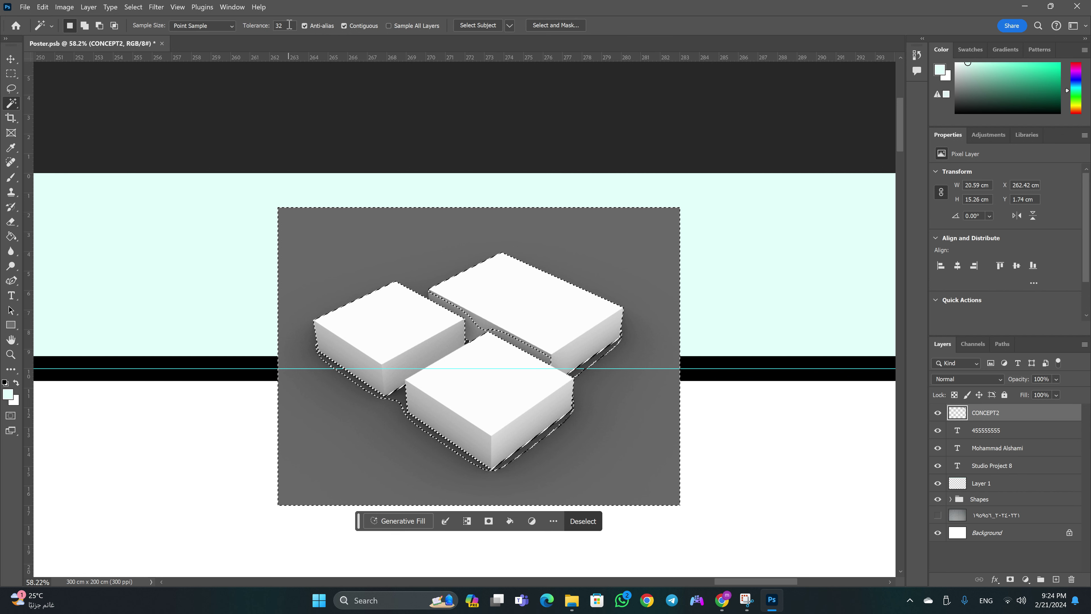
left_click(278, 25)
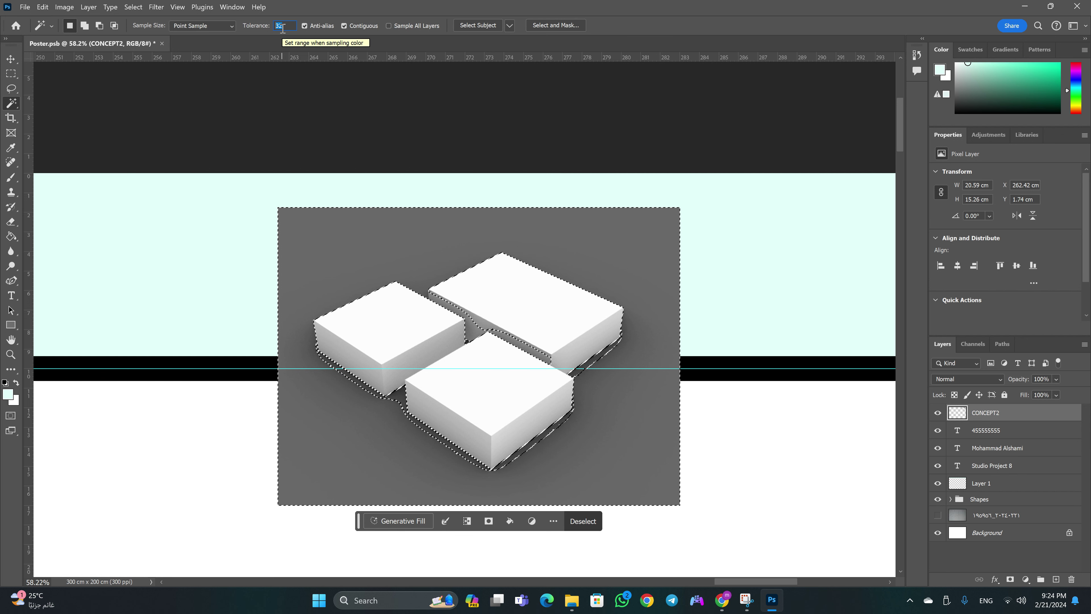
type("10")
left_click(378, 251)
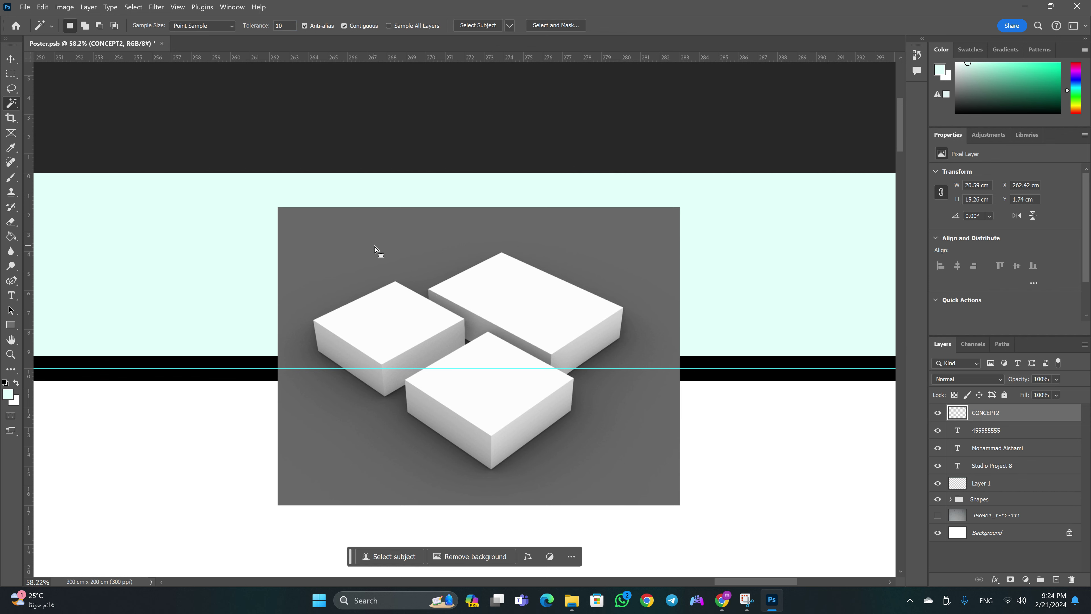
left_click(386, 251)
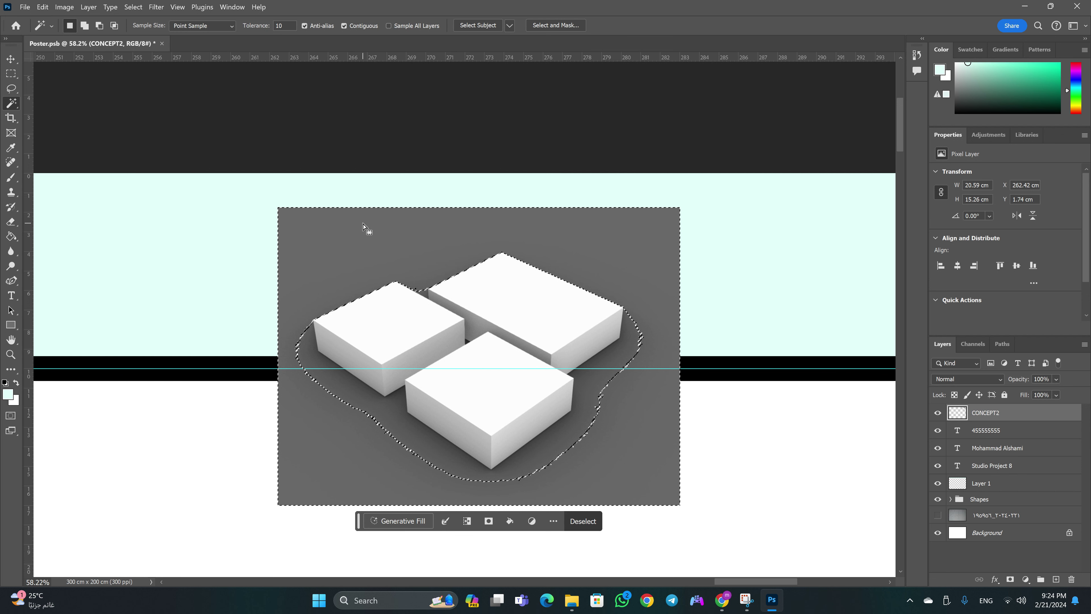
left_click(283, 26)
type("20")
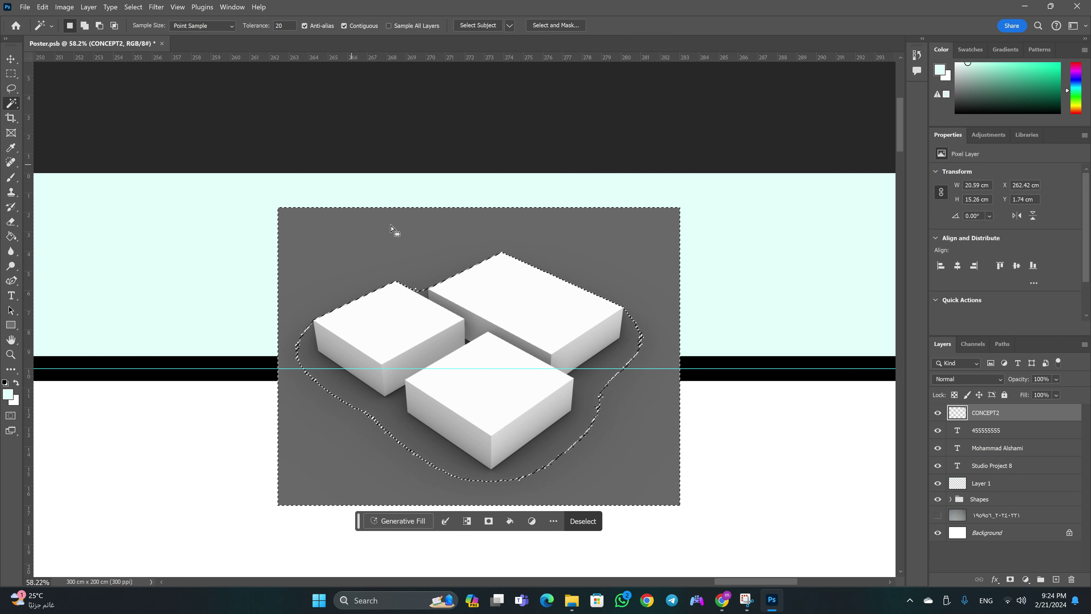
key("ctrl+d")
left_click(409, 254)
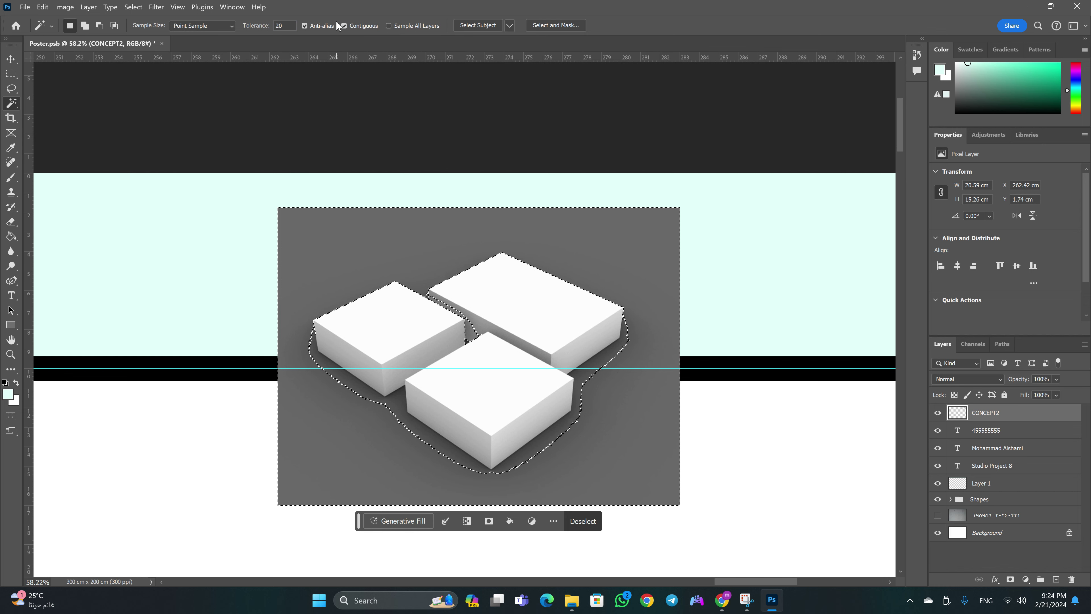
With Contiguous off, select every grey area, delete it, and deselect
left_click(344, 26)
left_click(400, 237)
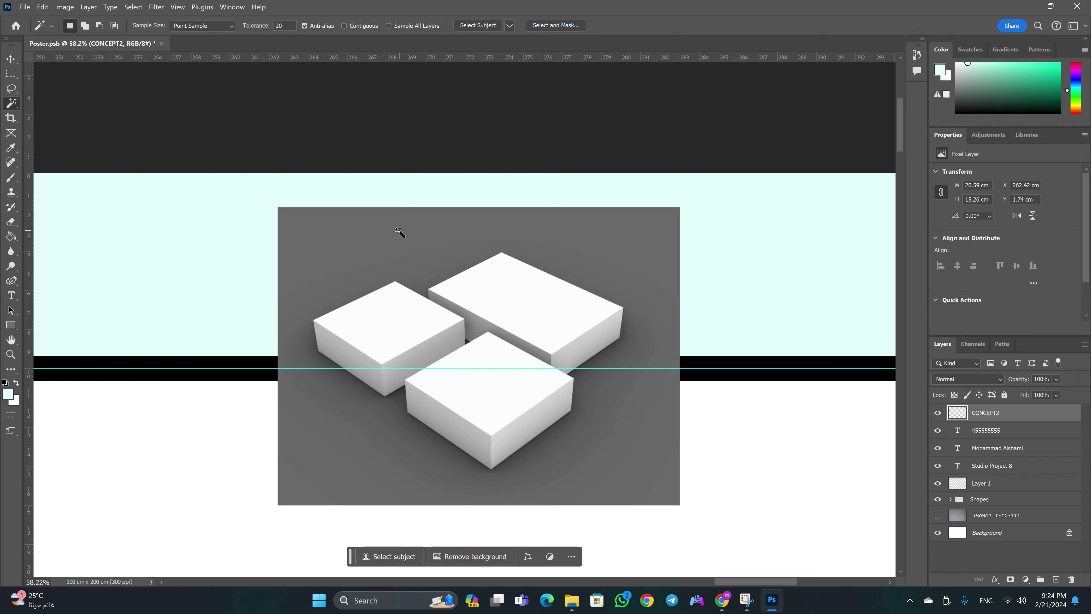
scroll(450, 263, "up", 1)
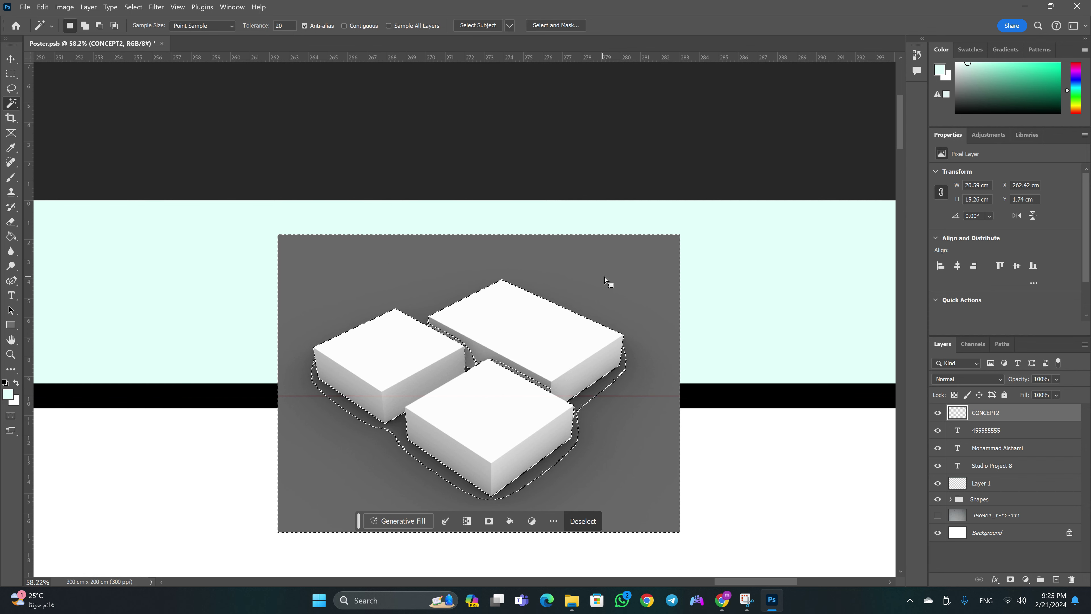
right_click(629, 275)
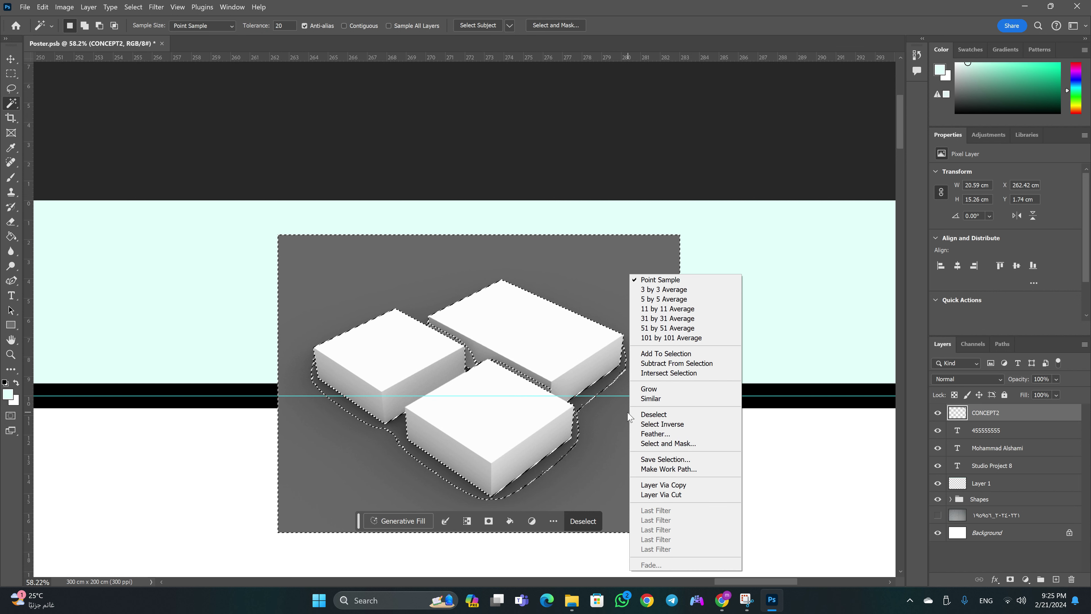
right_click(614, 414)
key("Escape")
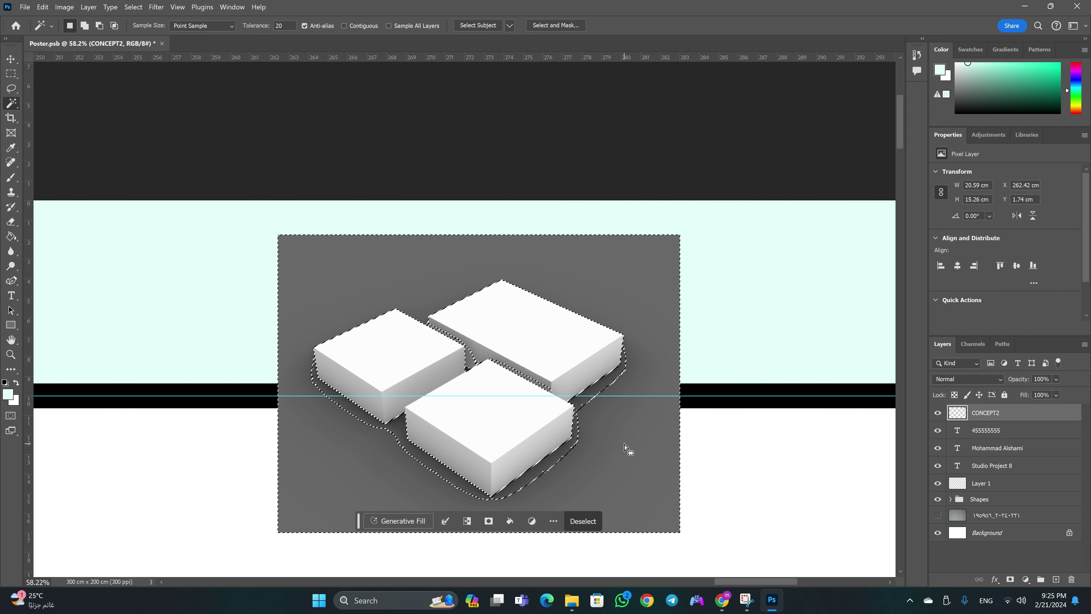
key("Delete")
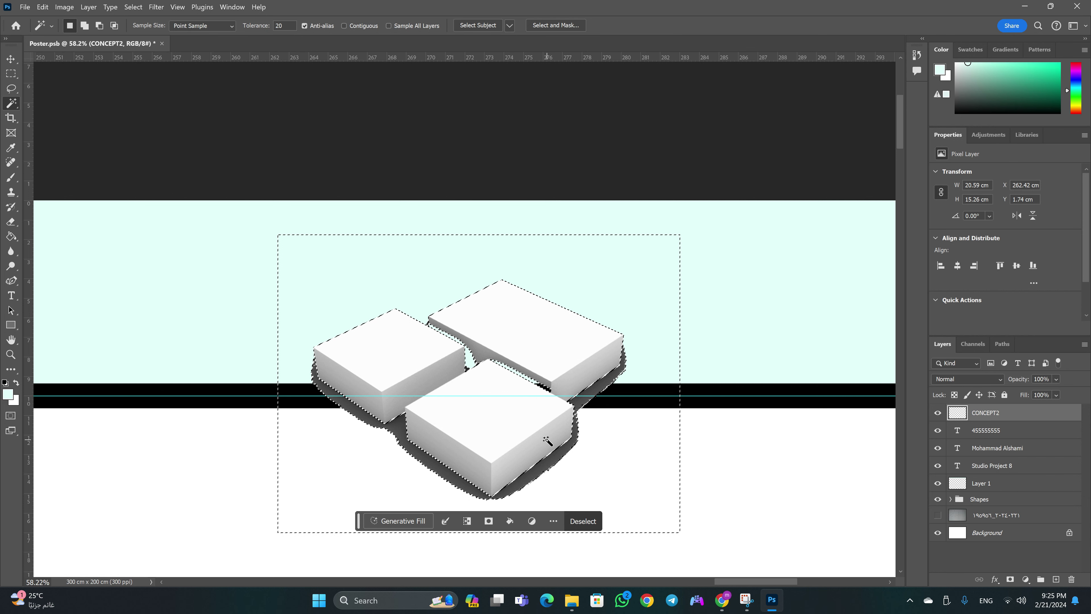
key("ctrl+d")
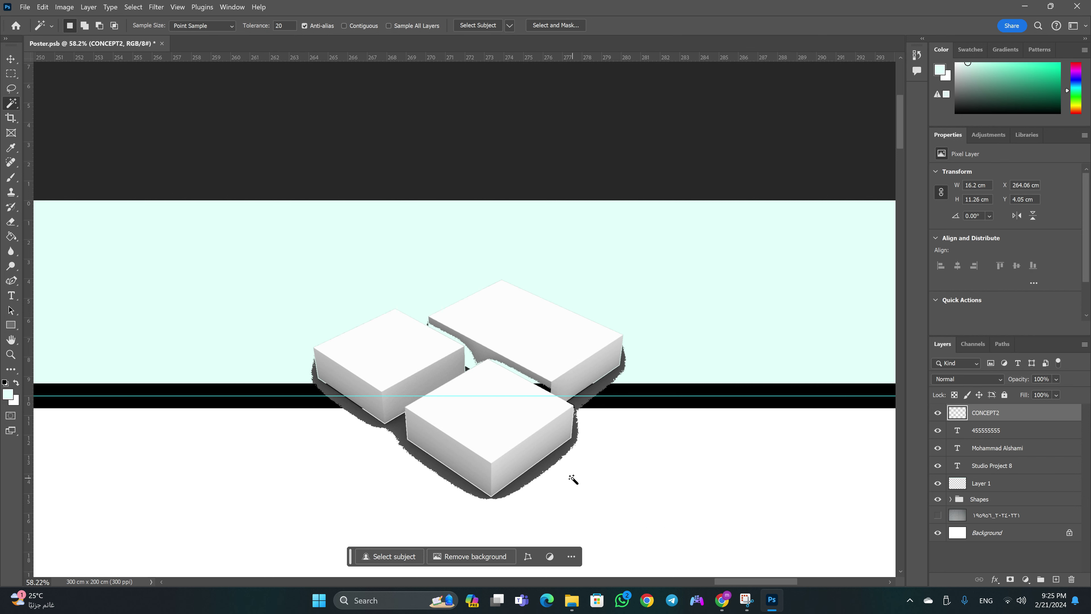
Erase leftover grey along the right box's shadow with a roughly 238 px eraser
key("e")
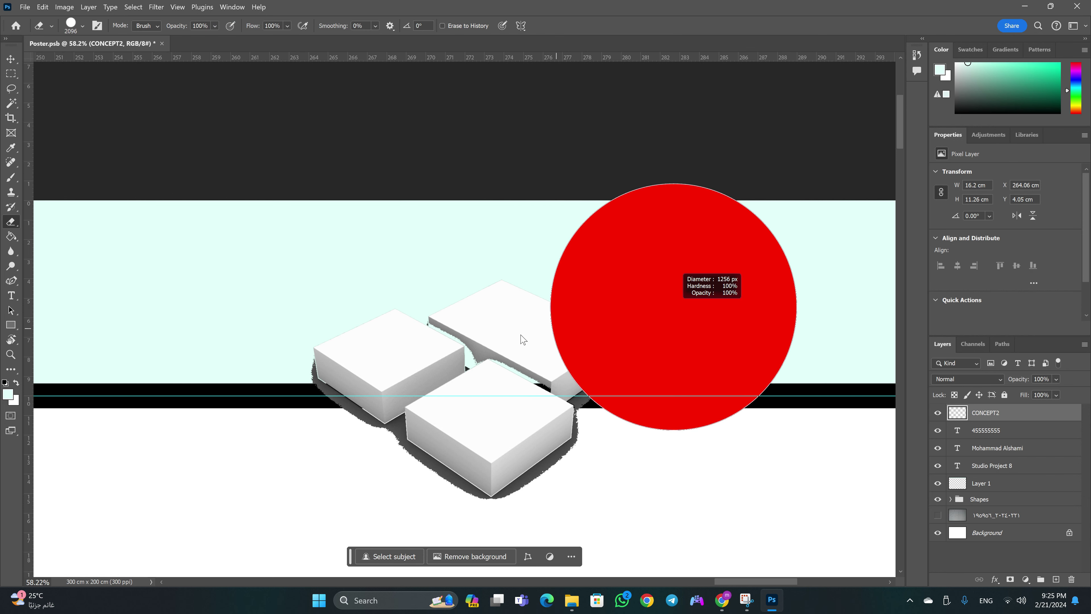
left_click_drag(523, 339, 397, 352)
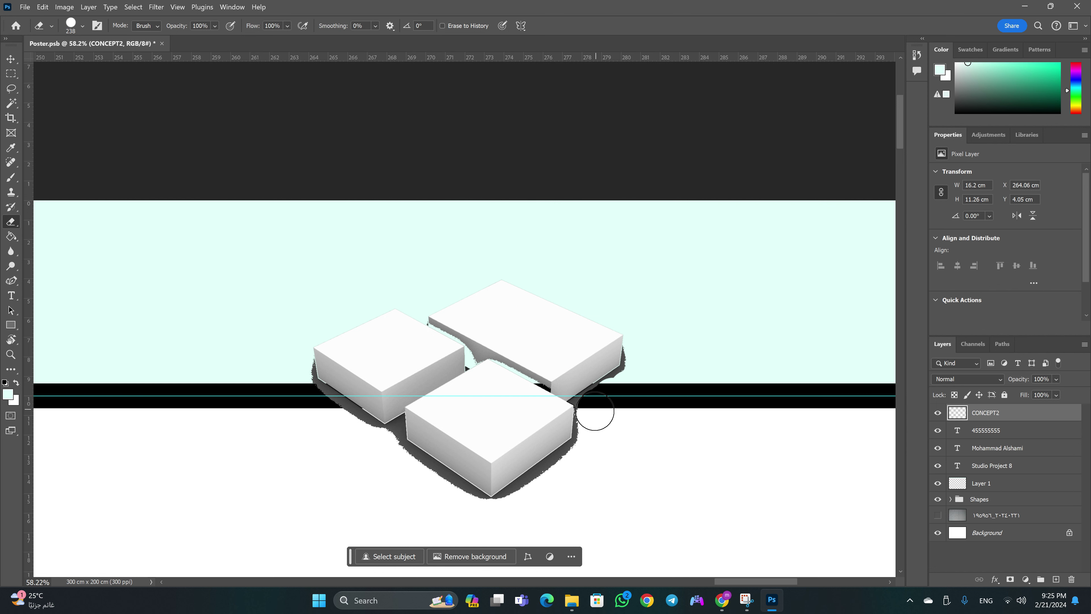
left_click_drag(595, 410, 611, 457)
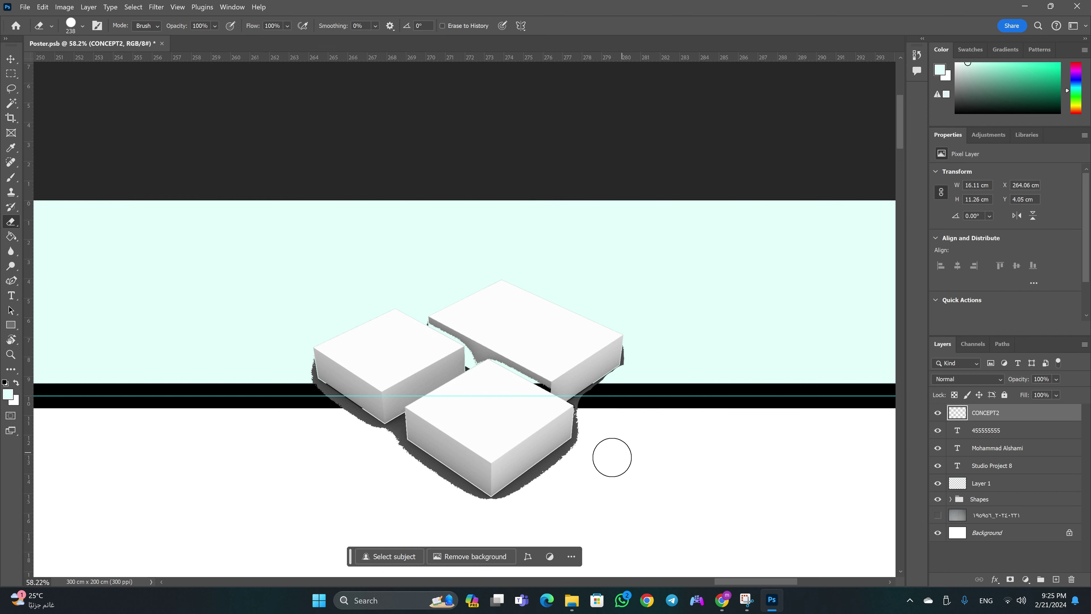
Select the remaining grey shadow pixels with the Magic Wand and delete them
key("w")
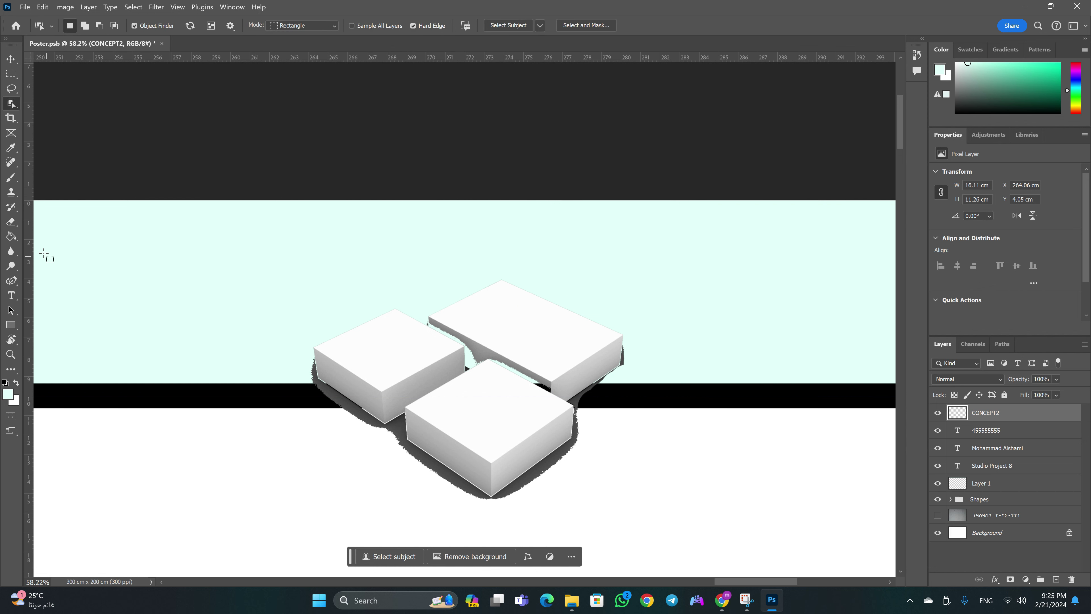
right_click(11, 103)
left_click(52, 125)
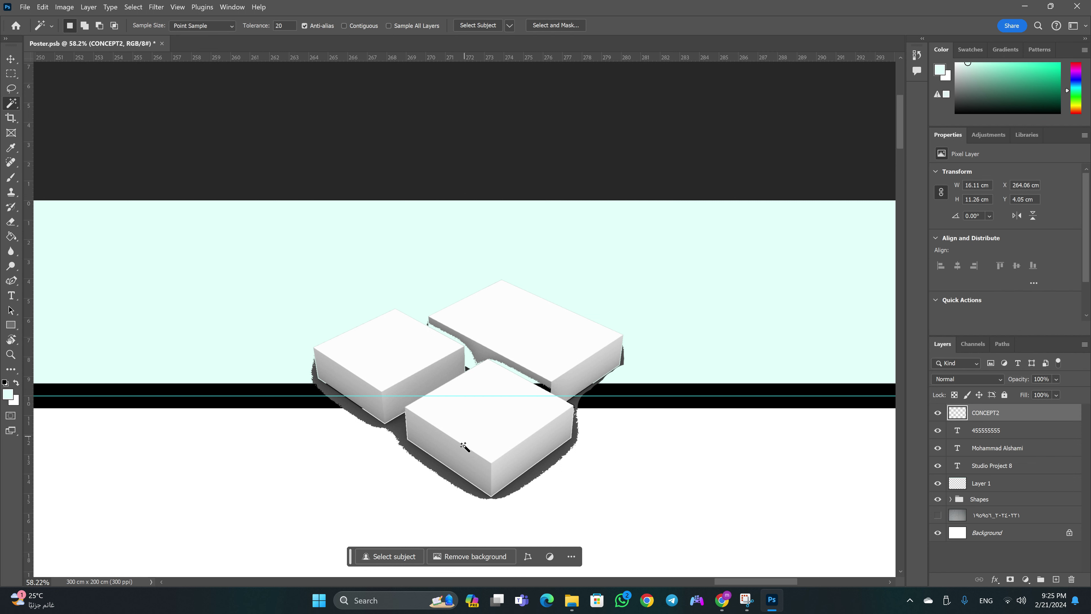
left_click(445, 471)
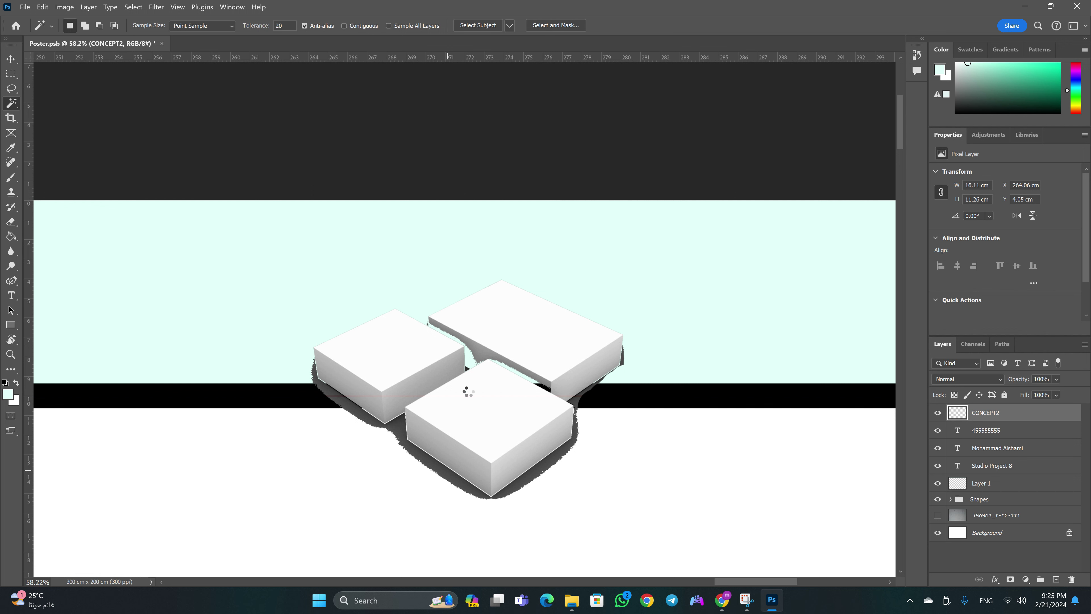
key("Delete")
key("v")
Move the three-box render up into the mint header's right end
left_click(491, 432)
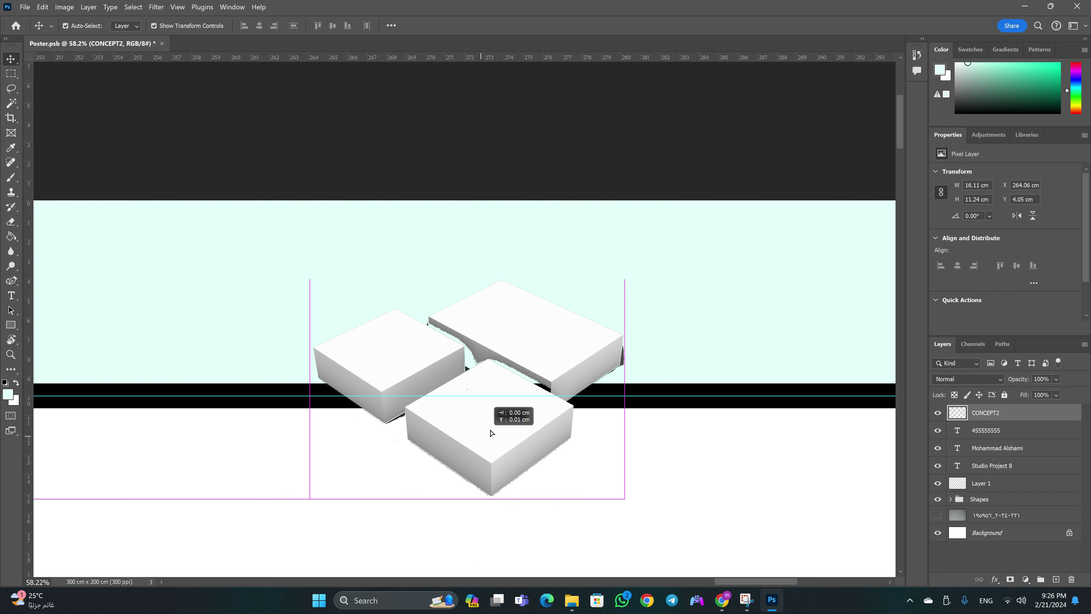
left_click_drag(491, 433, 730, 329)
key("z")
scroll(521, 334, "down", 5)
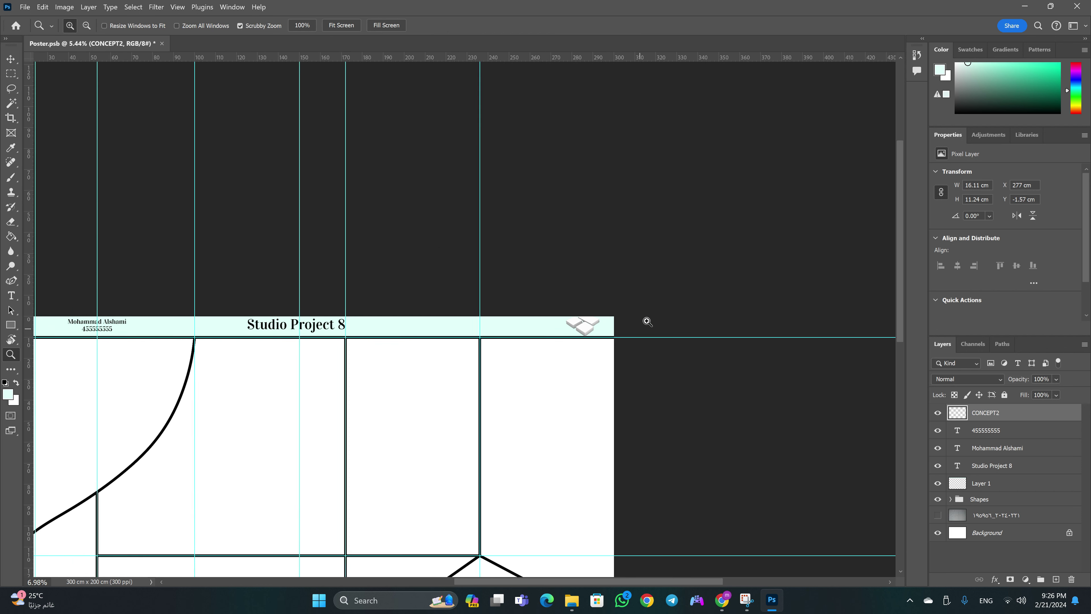
scroll(589, 327, "up", 3)
scroll(588, 326, "up", 5)
key("v")
left_click_drag(592, 320, 597, 318)
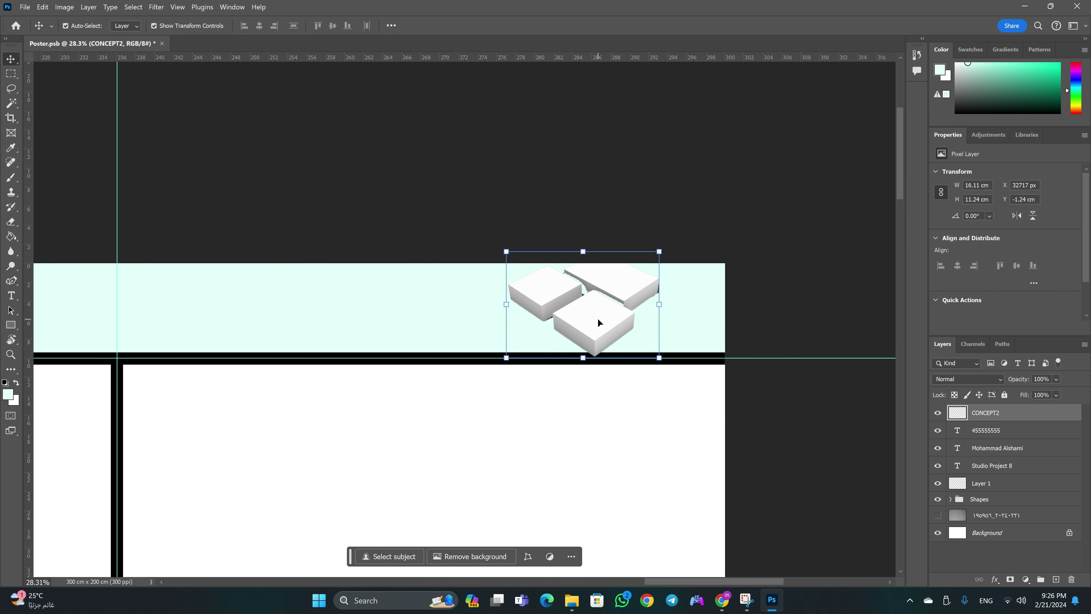
Scale the render to about 78%, shift it slightly right, and view the whole poster
key("ctrl+t")
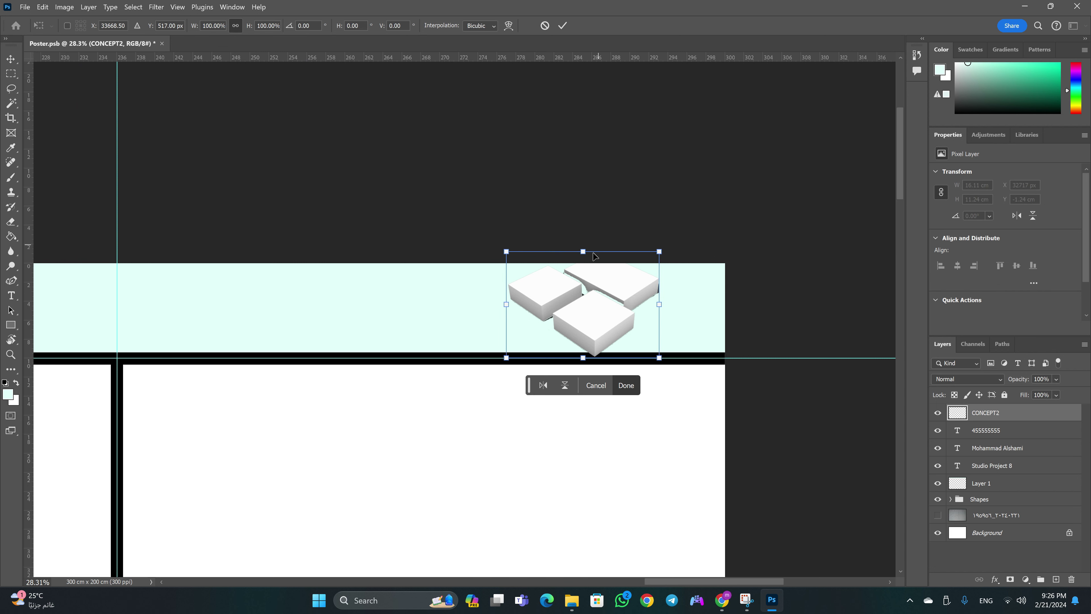
left_click_drag(594, 256, 588, 276)
left_click_drag(587, 319, 604, 310)
key("Return")
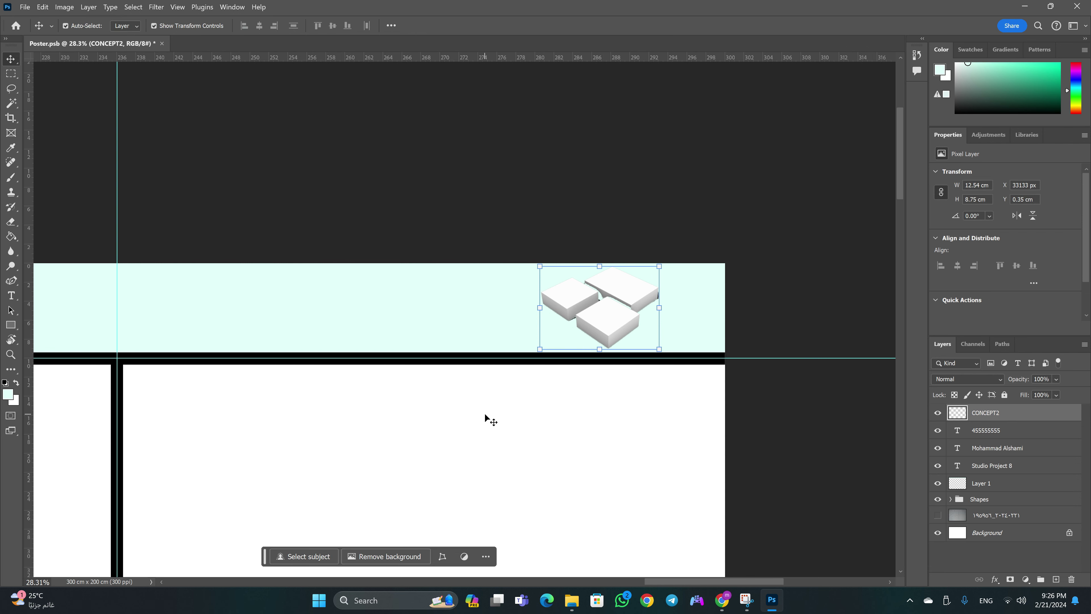
key("z")
mouse_move(463, 398)
left_mouse_down()
mouse_move(329, 544)
mouse_move(348, 441)
left_mouse_up()
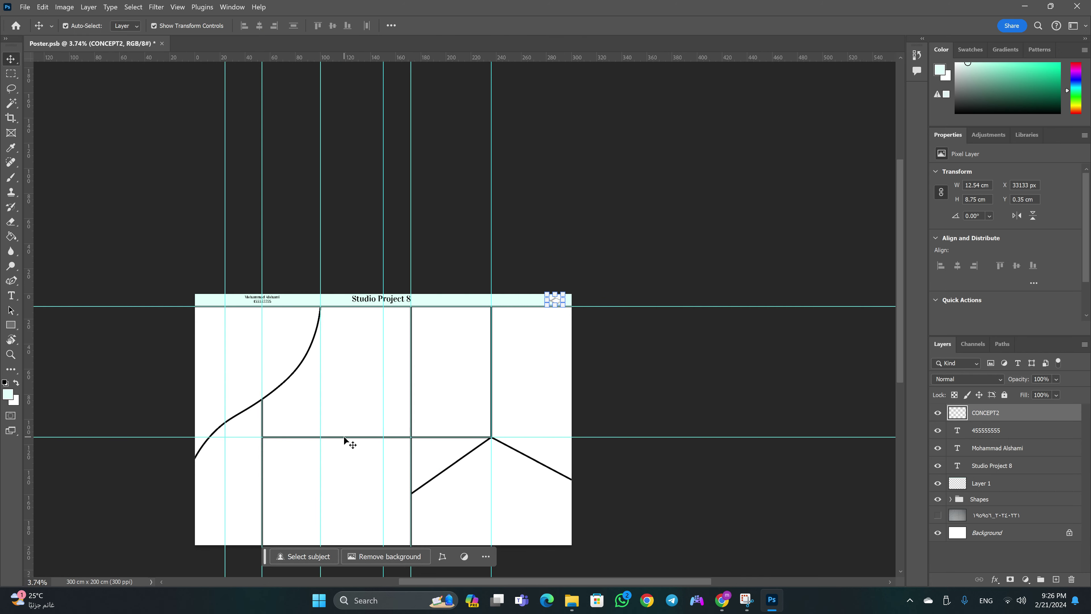
left_click_drag(234, 439, 220, 434)
scroll(455, 354, "down", 2)
key("ctrl+0")
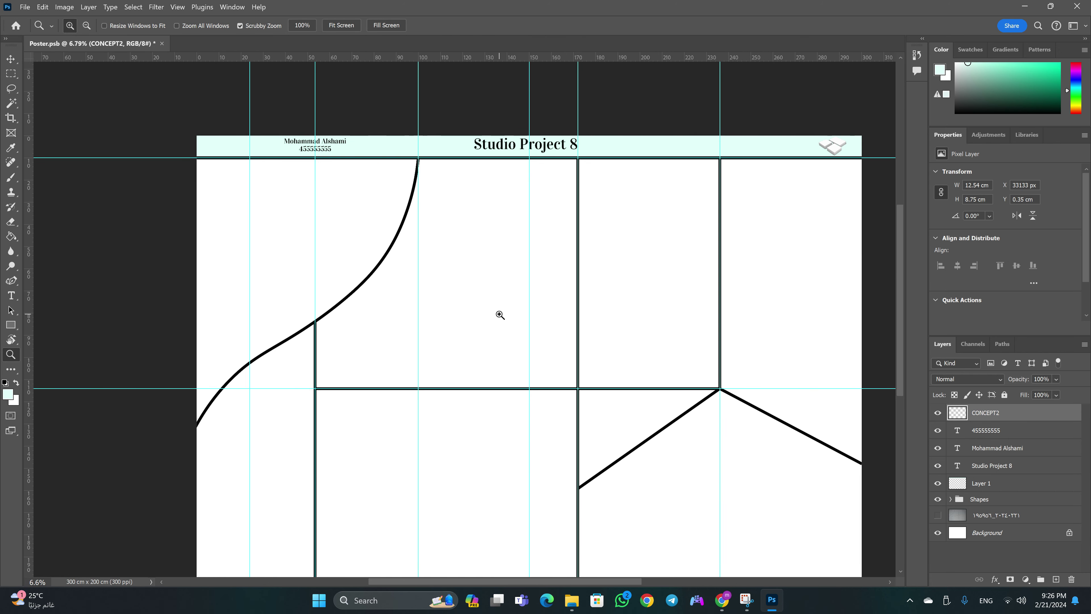
key("v")
scroll(455, 305, "down", 2)
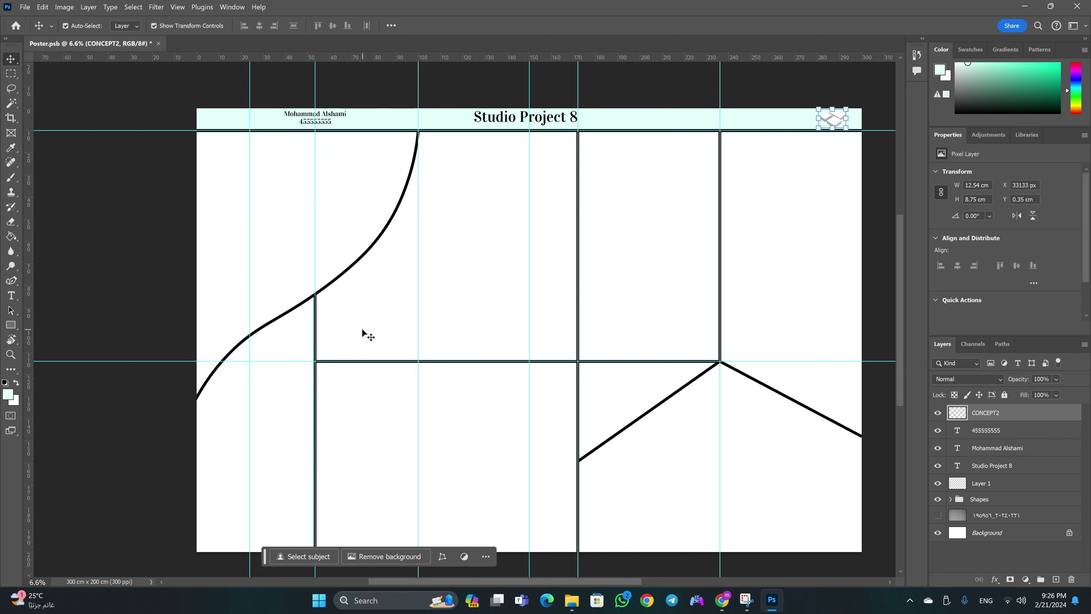
Place Site4 in the top-left panel, enlarged to about 99.64 × 141.05 cm
left_click(572, 600)
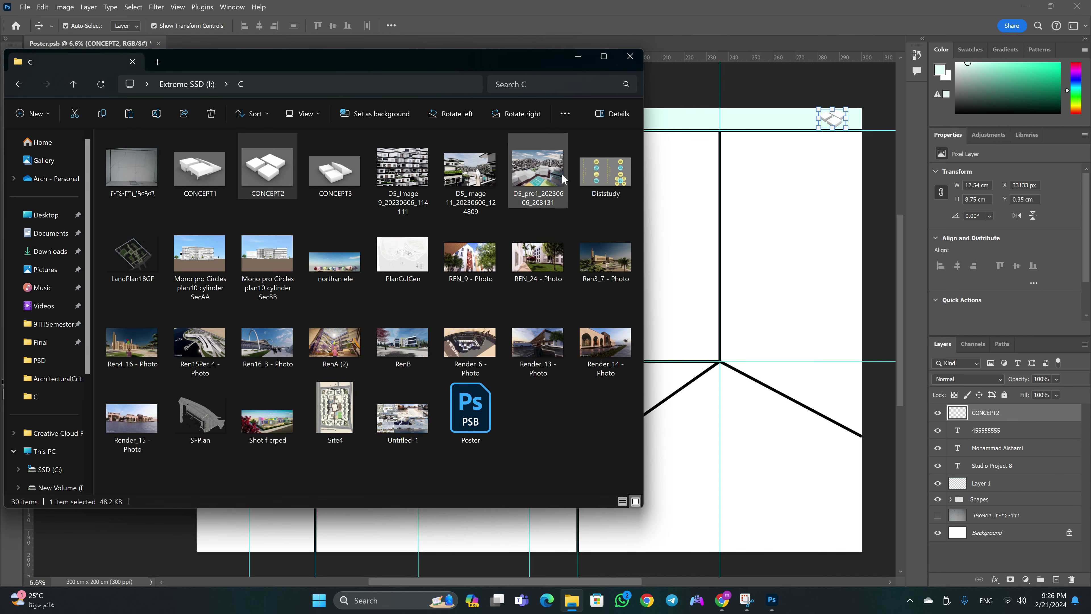
left_click(350, 412)
left_click_drag(336, 413, 665, 262)
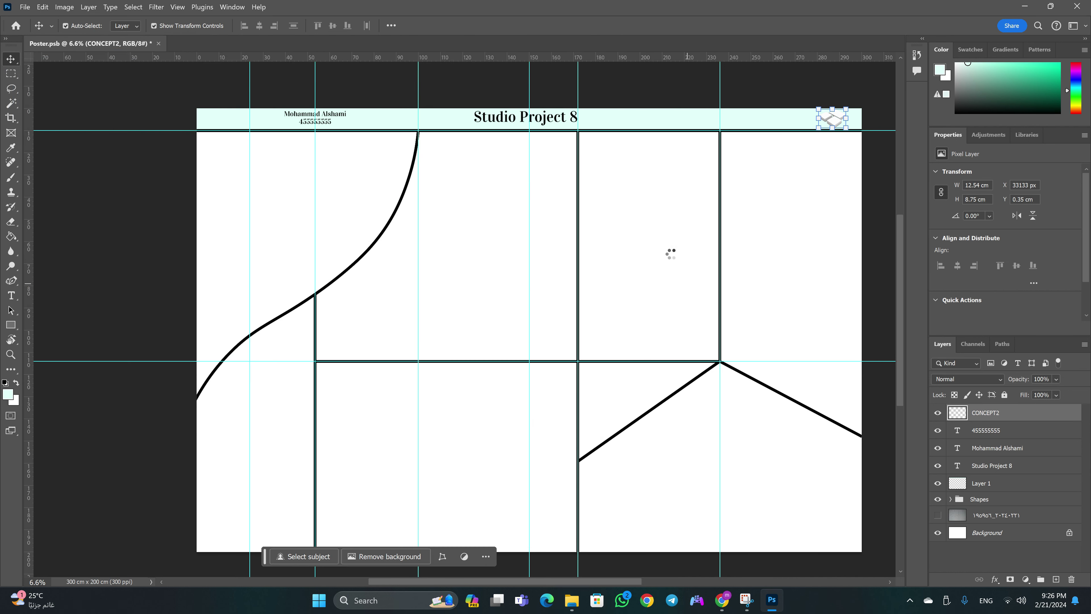
left_click_drag(565, 345, 297, 238)
left_click_drag(328, 317, 416, 444)
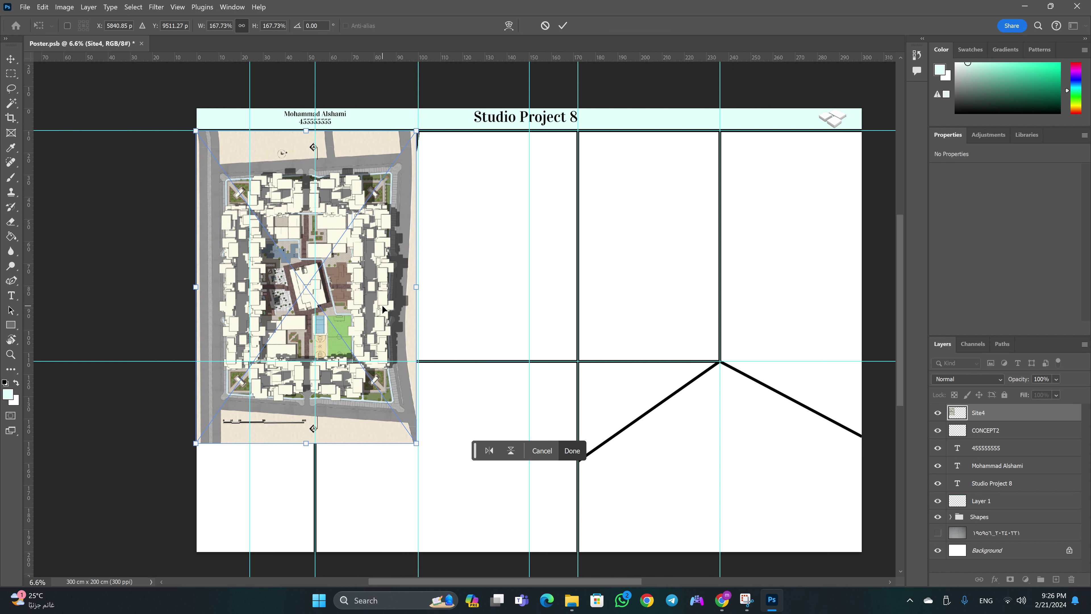
type("5")
key("Return")
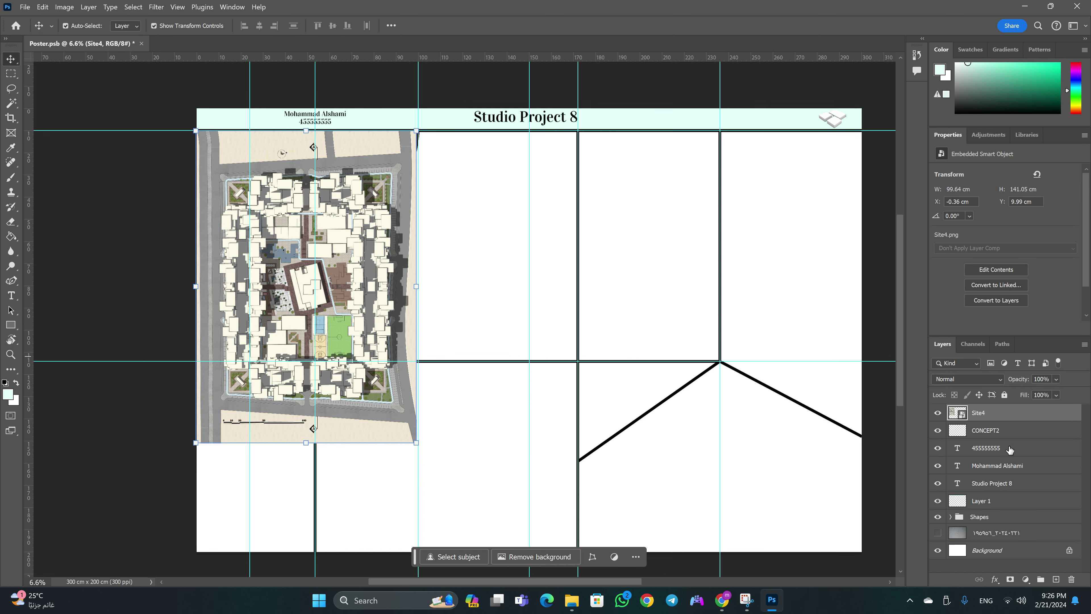
Group the title, name and ID number layers into a group named text
left_click(1034, 485)
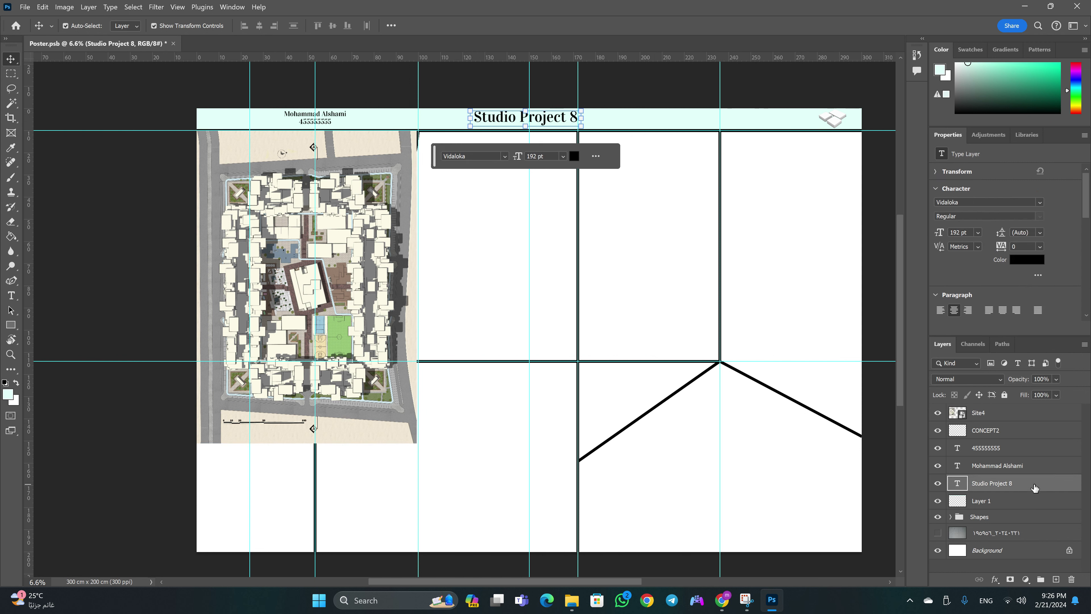
left_click(1013, 449)
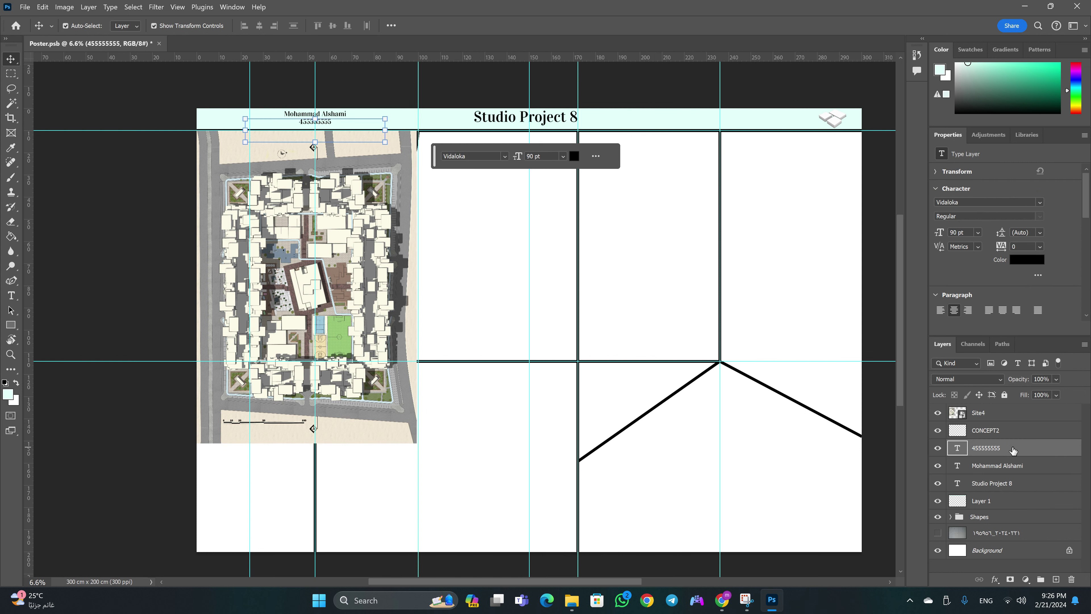
left_click(1017, 490, "shift")
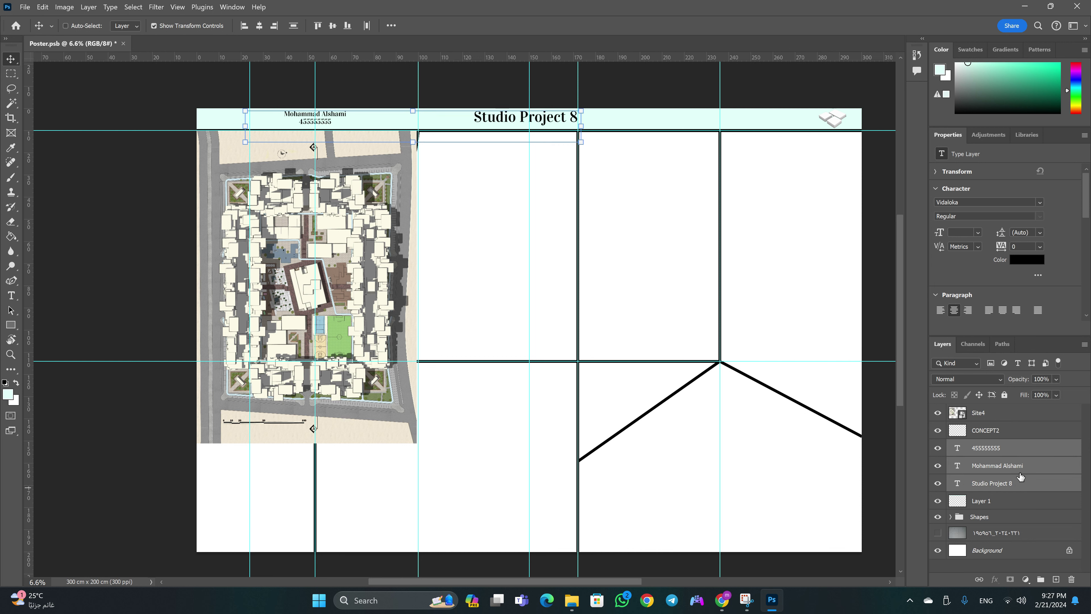
key("ctrl+g")
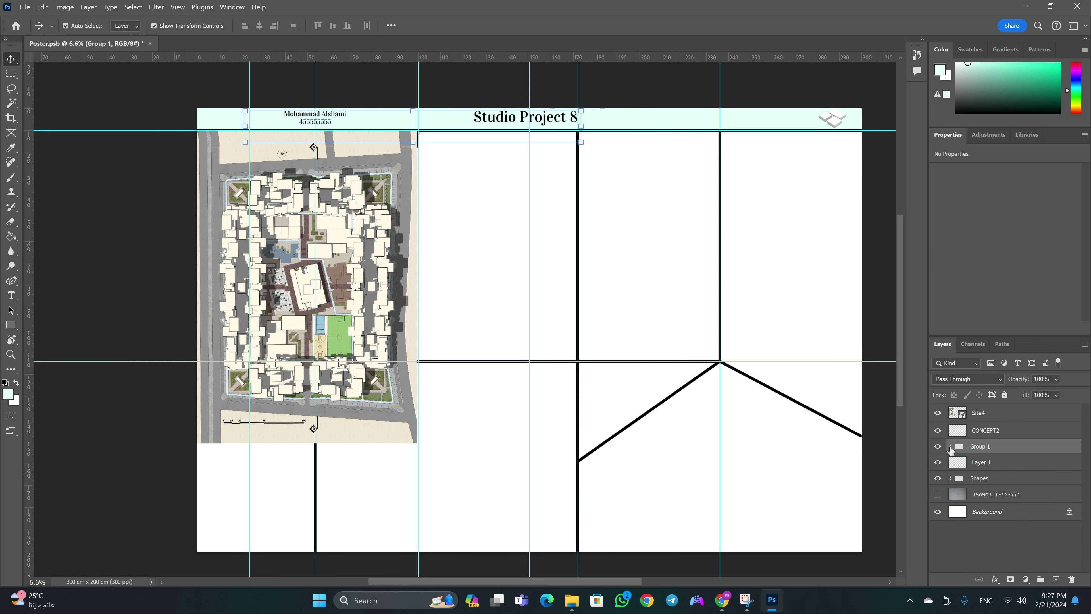
double_click(980, 446)
type("tEXT")
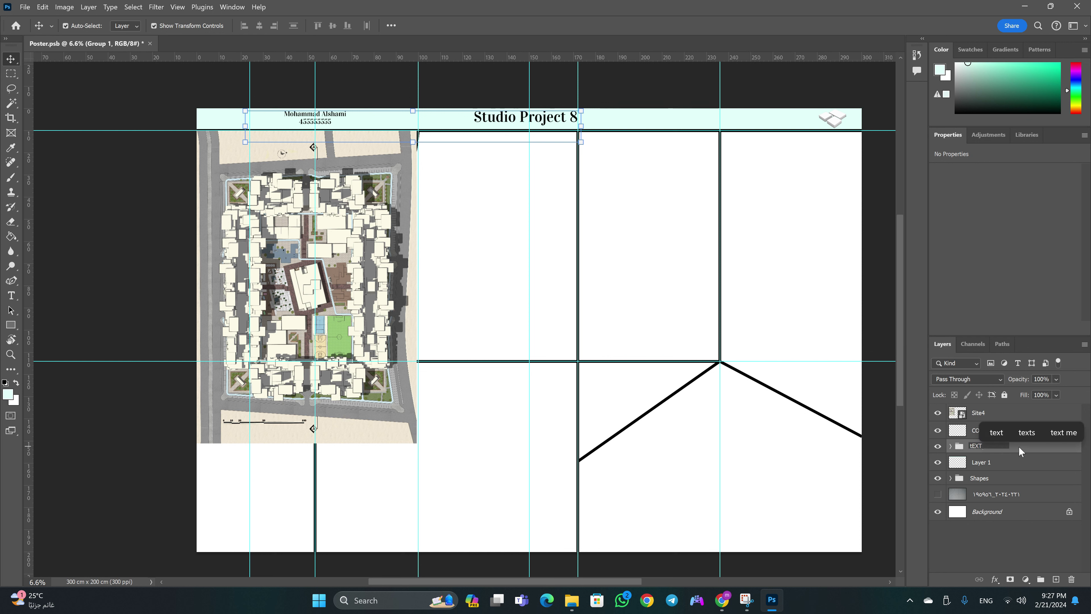
left_click(997, 432)
key("Return")
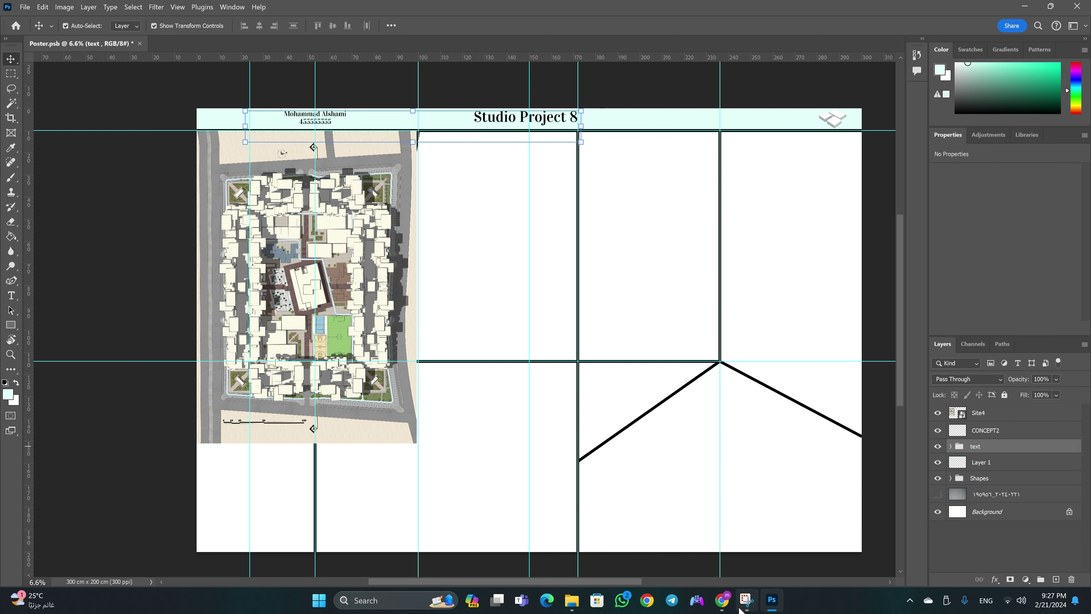
Admit a waiting participant to the video call and return to the poster
mouse_move(722, 600)
left_click(659, 514)
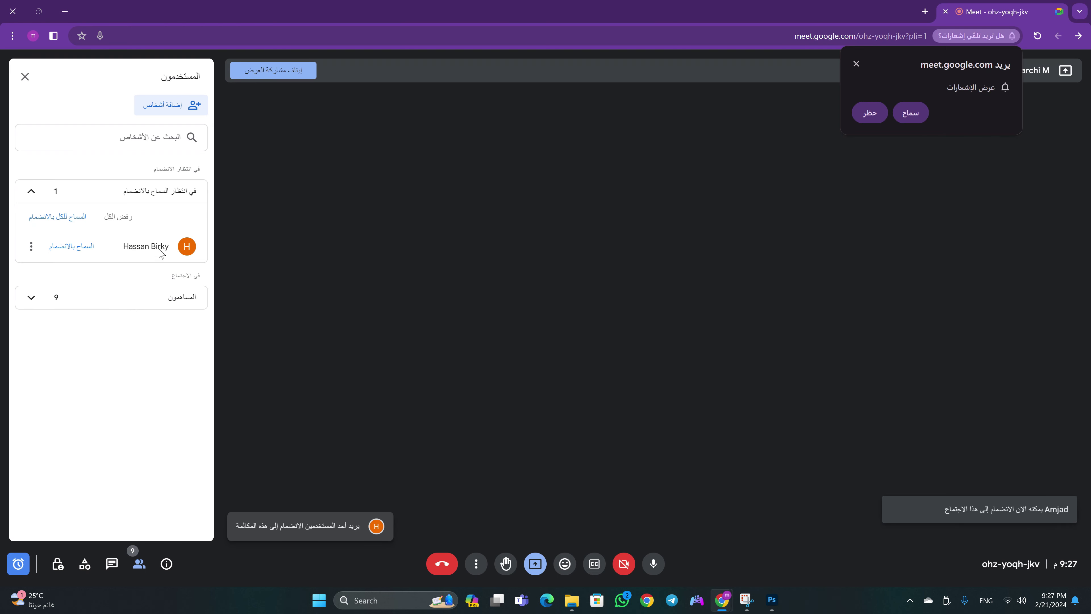
left_click(70, 246)
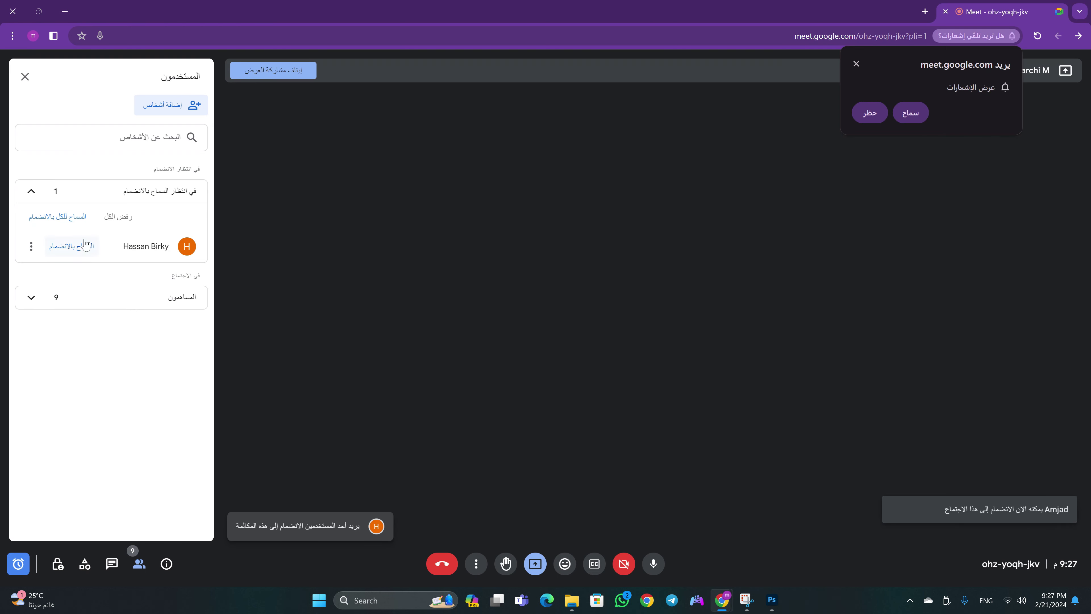
left_click(64, 18)
Move the text group below Layer 1, group Site4 as Plans, and enlarge it slightly
left_click_drag(1000, 452, 997, 470)
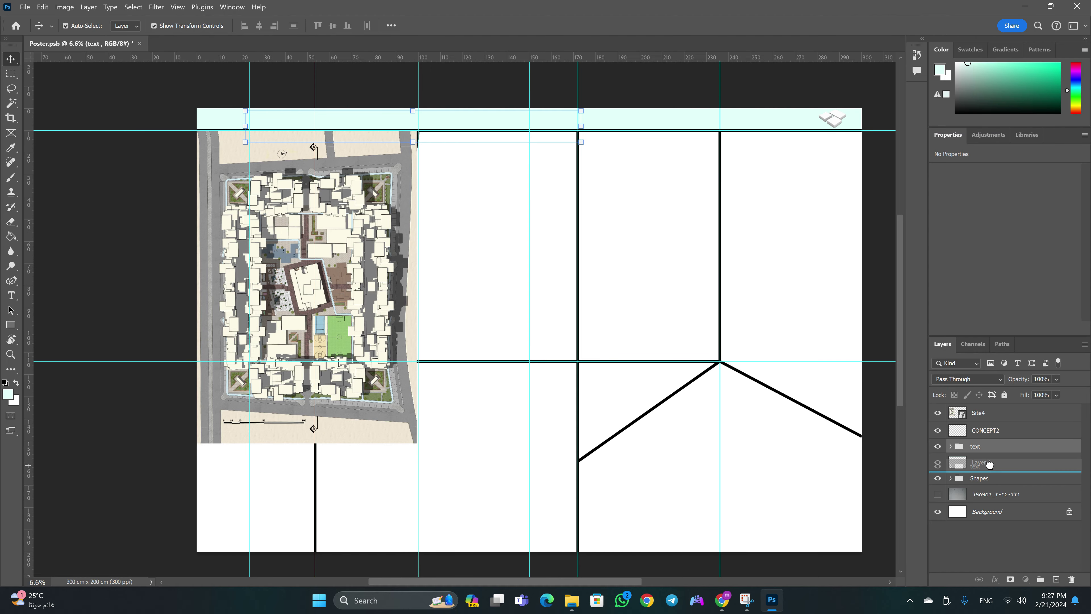
left_click(975, 412)
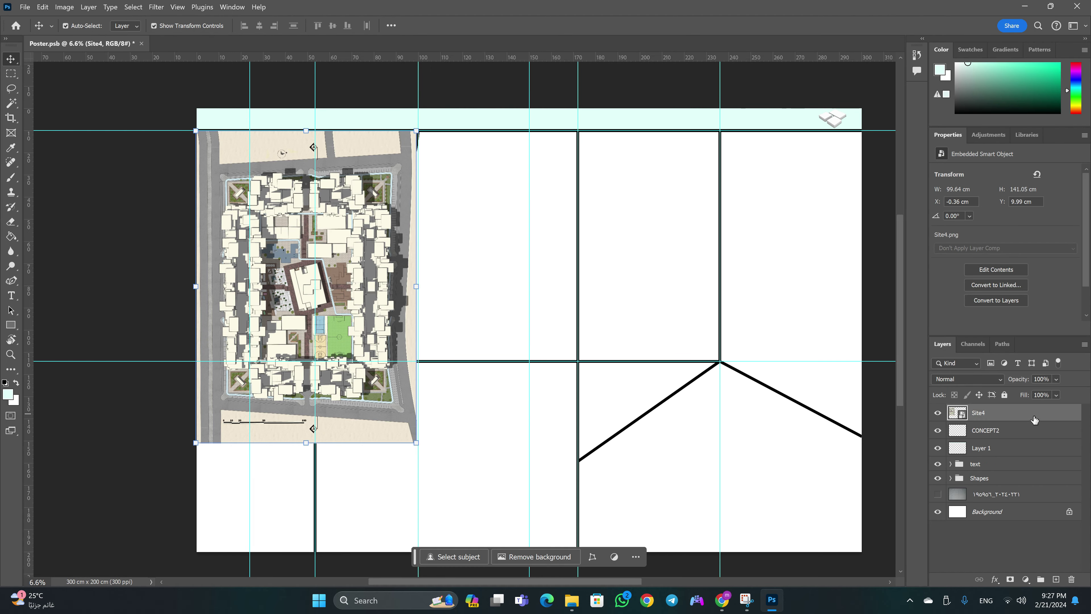
key("ctrl+g")
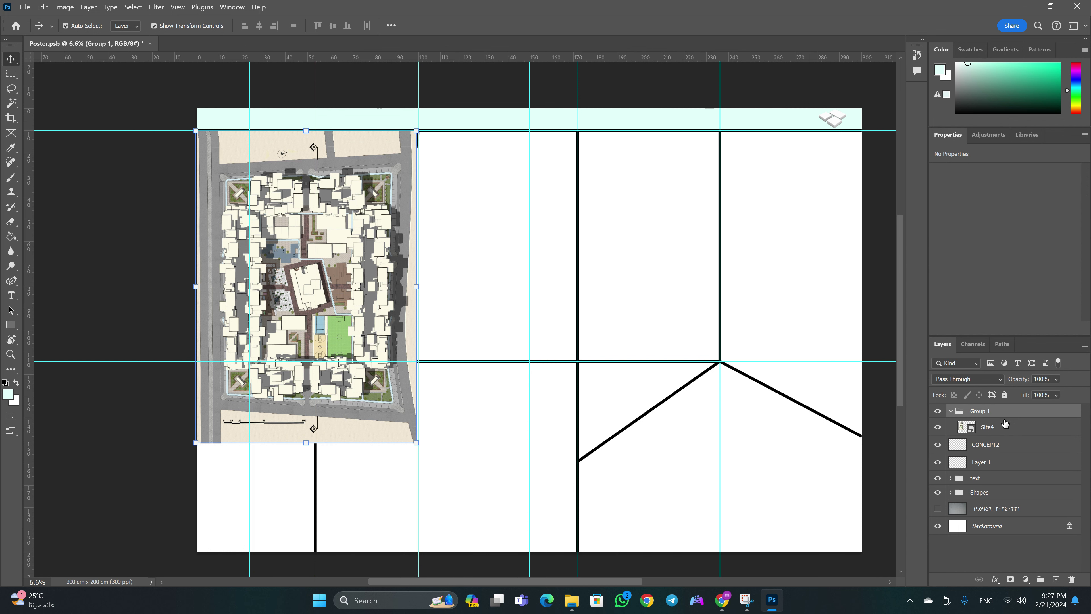
double_click(980, 410)
type("Pl")
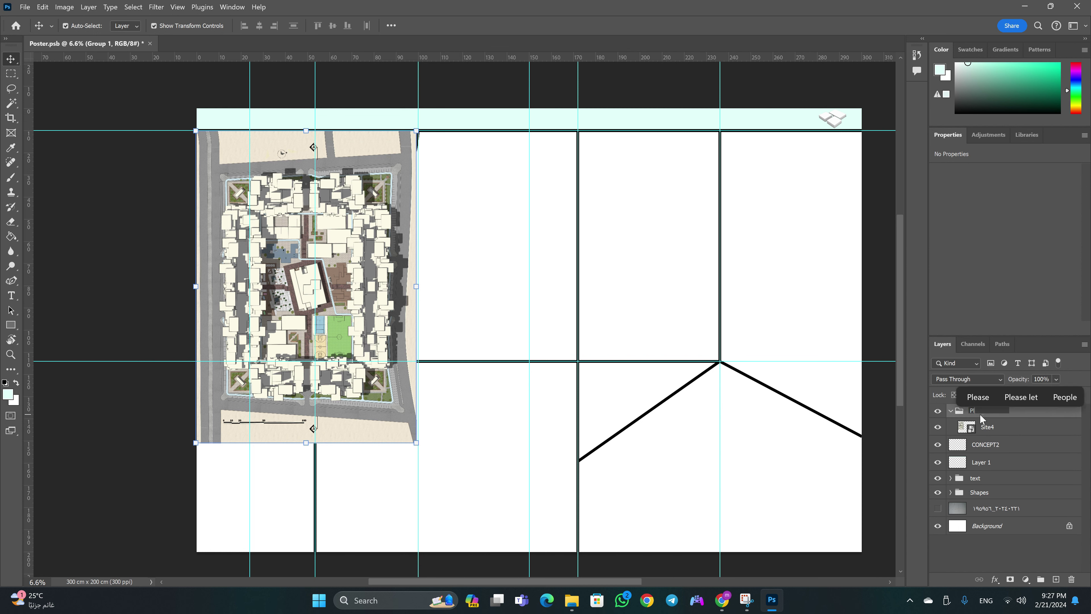
type("ans")
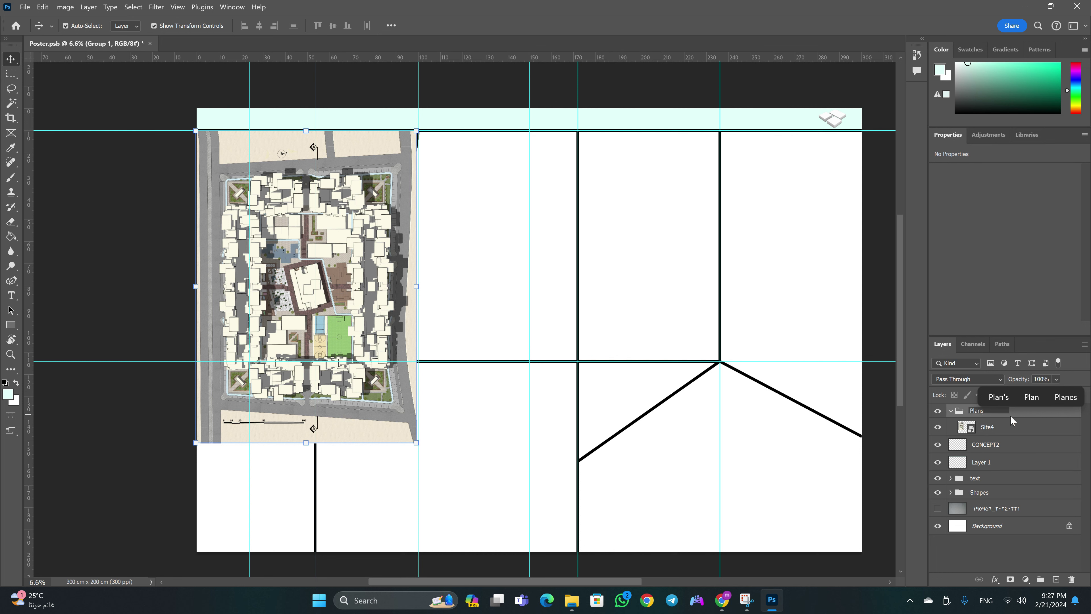
left_click(951, 410)
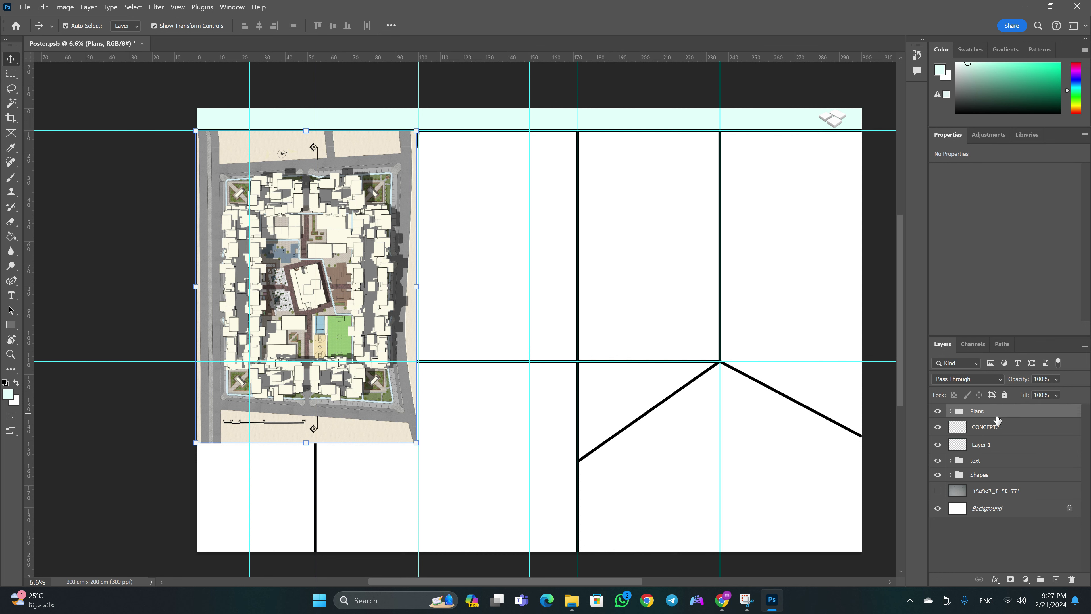
mouse_move(423, 447)
left_mouse_down()
mouse_move(287, 317)
mouse_move(399, 456)
left_mouse_up()
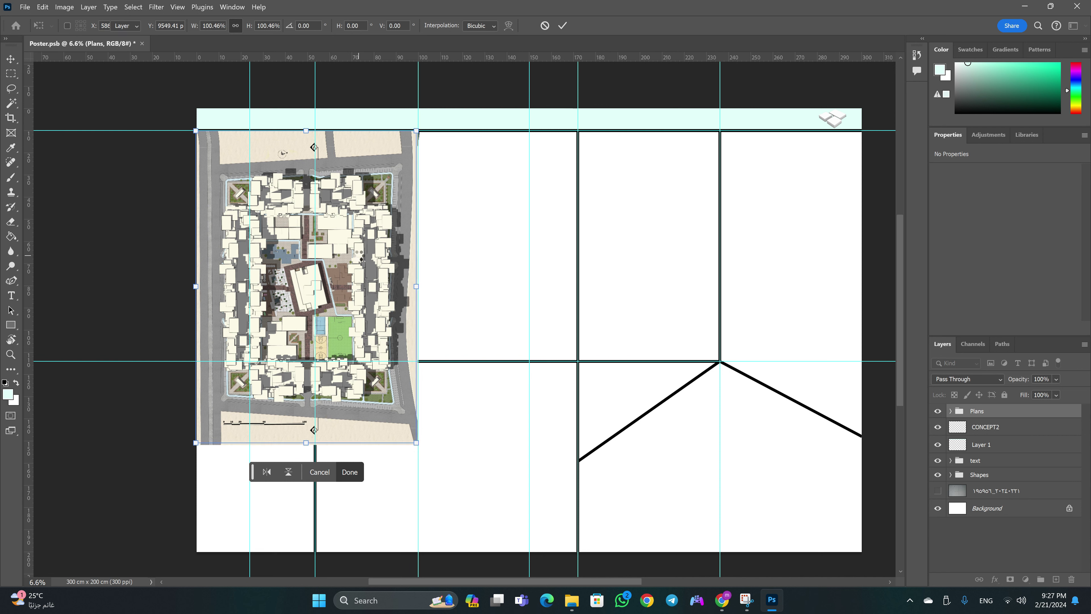
key("Return")
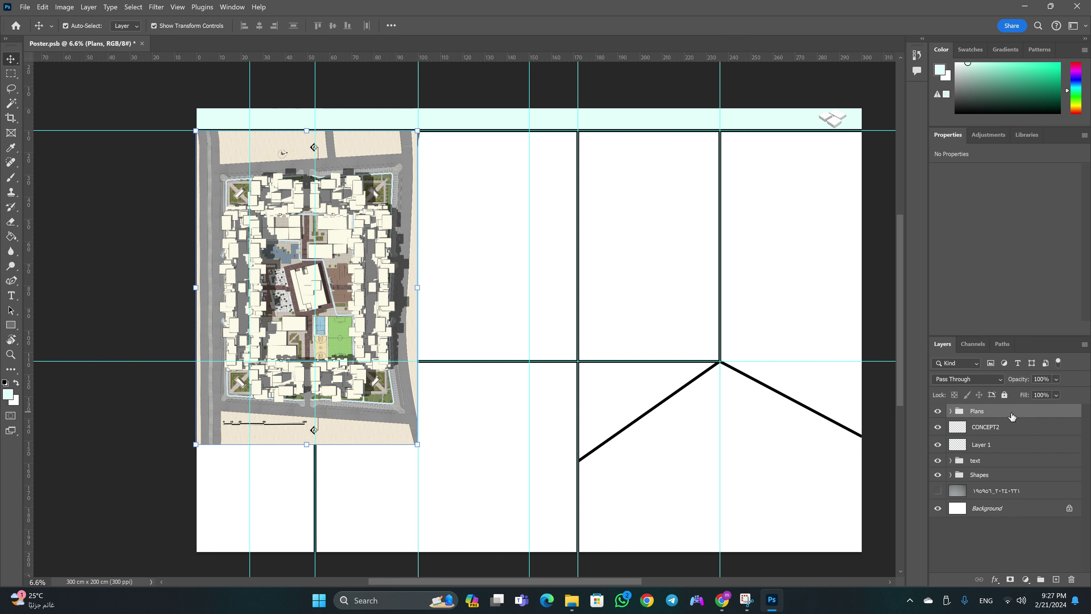
Rasterize the Site4 layer inside the Plans group into an ordinary pixel layer
left_click(951, 411)
left_click(1009, 430)
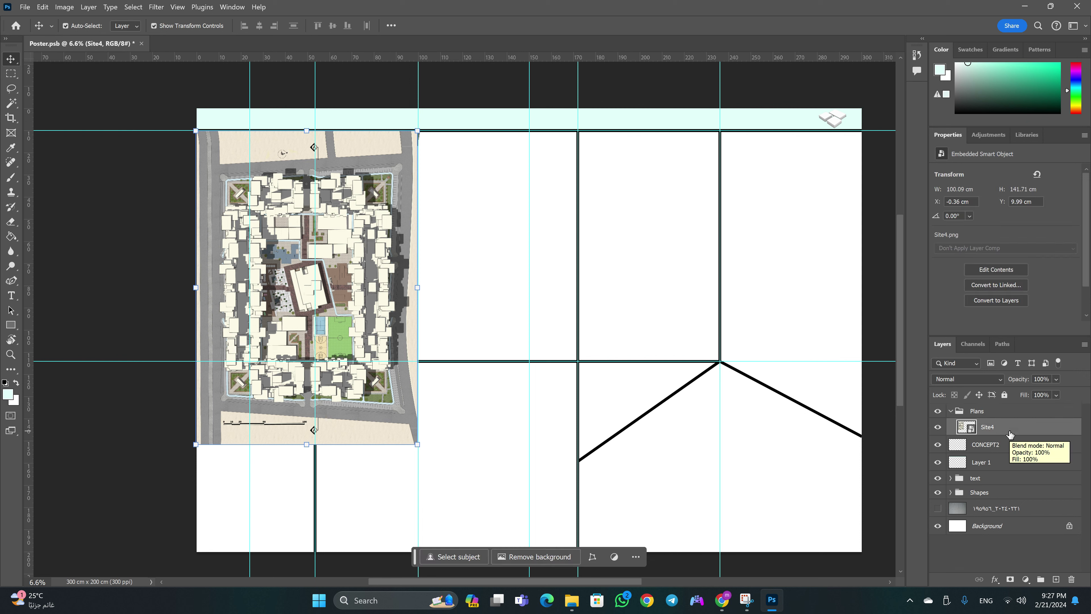
right_click(1009, 433)
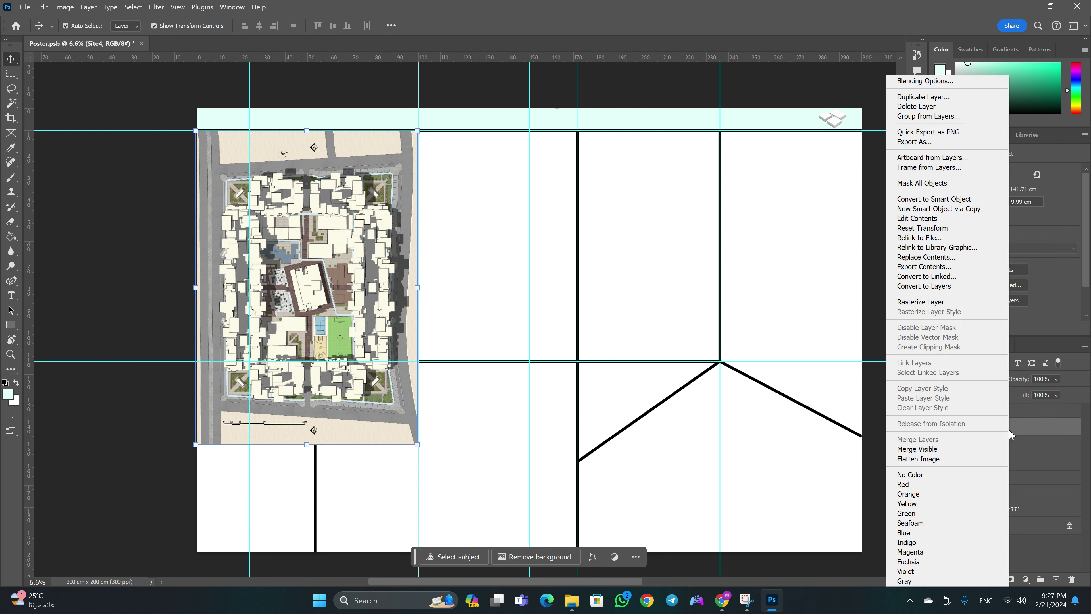
left_click(936, 306)
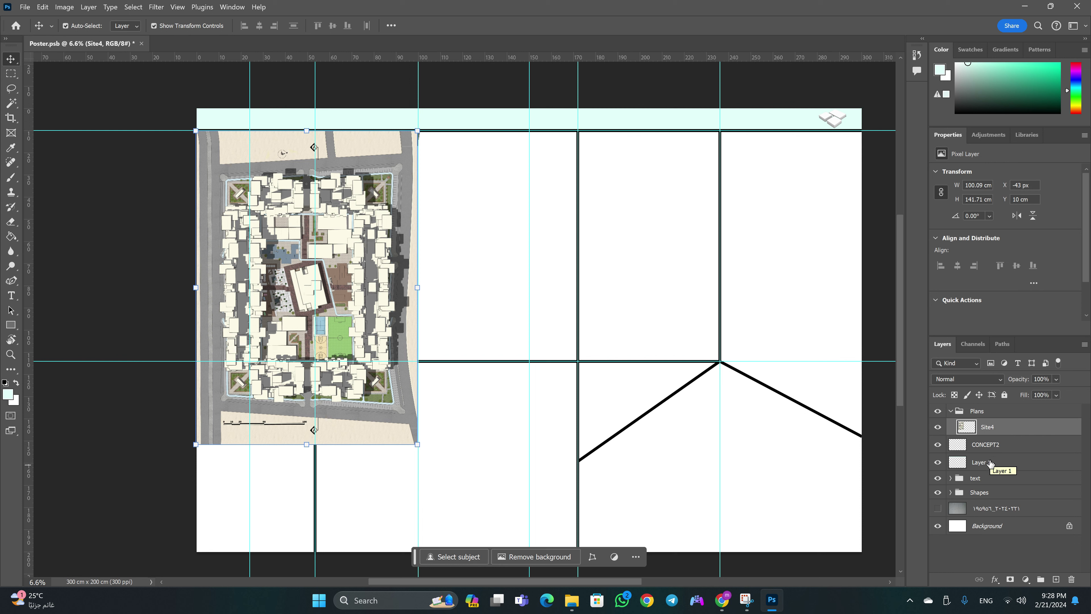
Move Layer 1 down the stack to sit just above Background
mouse_move(1003, 465)
left_mouse_down()
mouse_move(1003, 511)
mouse_move(1005, 462)
left_mouse_up()
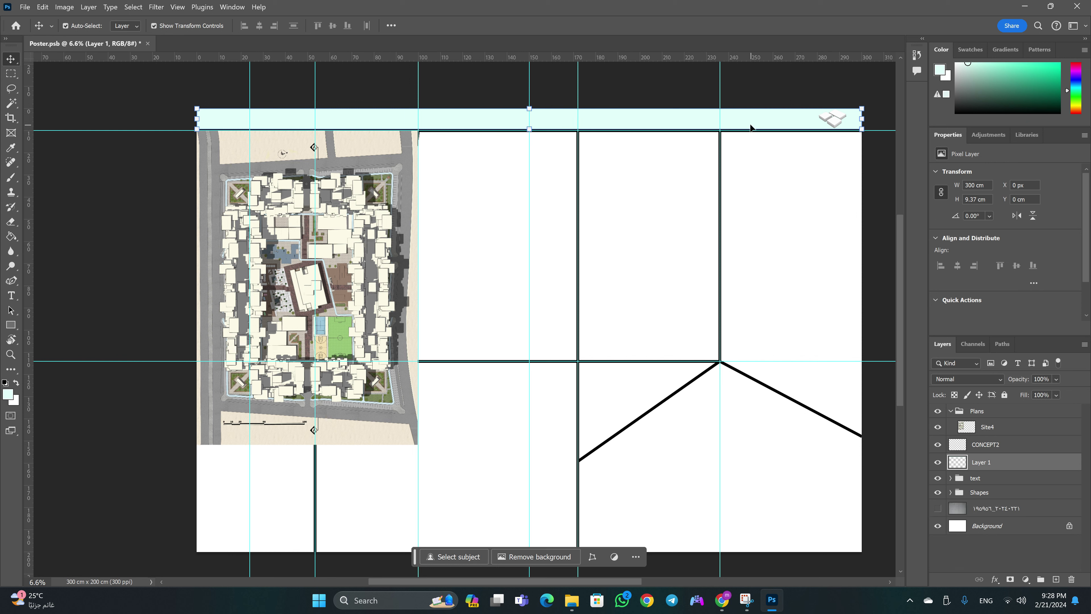
left_click(937, 462)
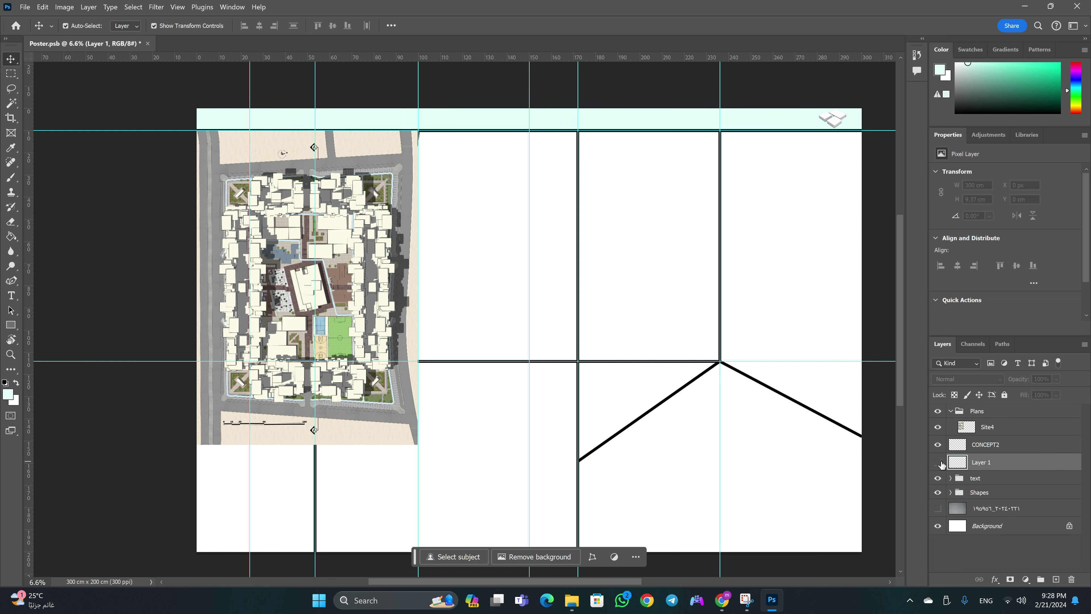
left_click(938, 462)
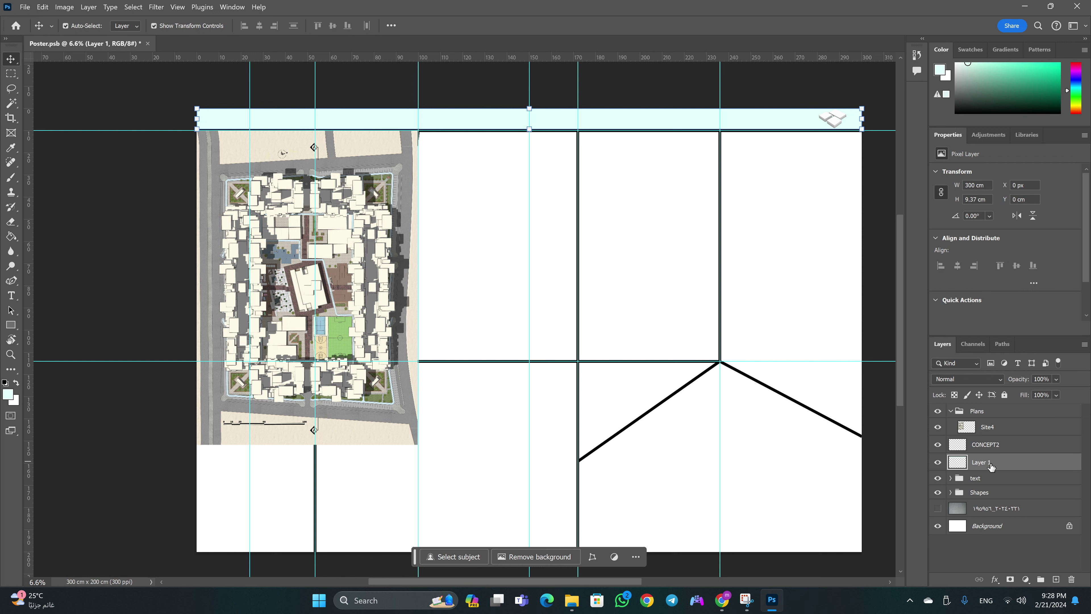
left_click_drag(996, 467, 994, 482)
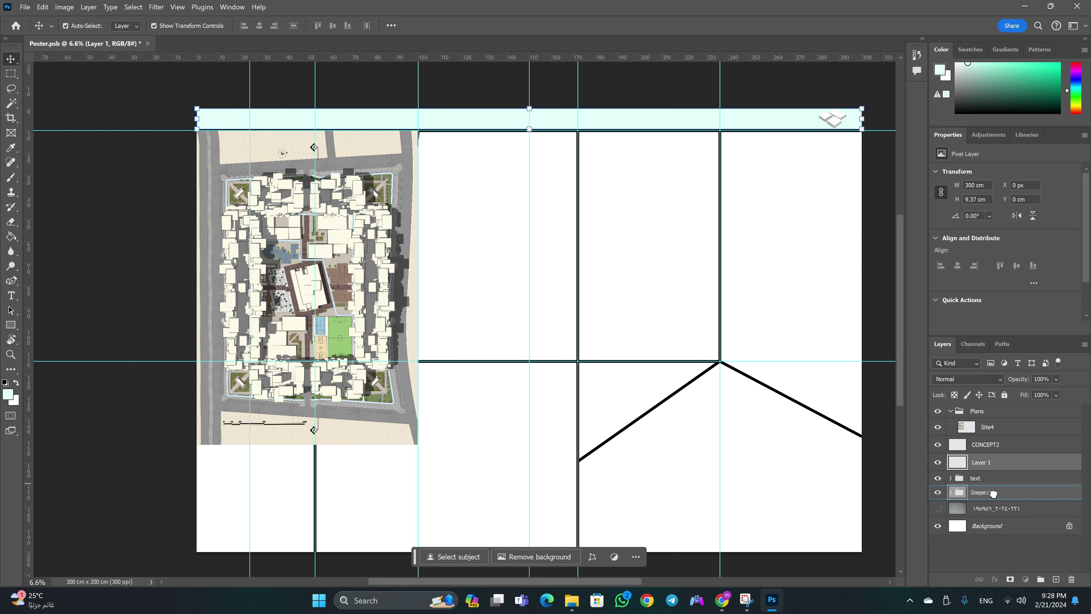
left_click_drag(993, 481, 994, 523)
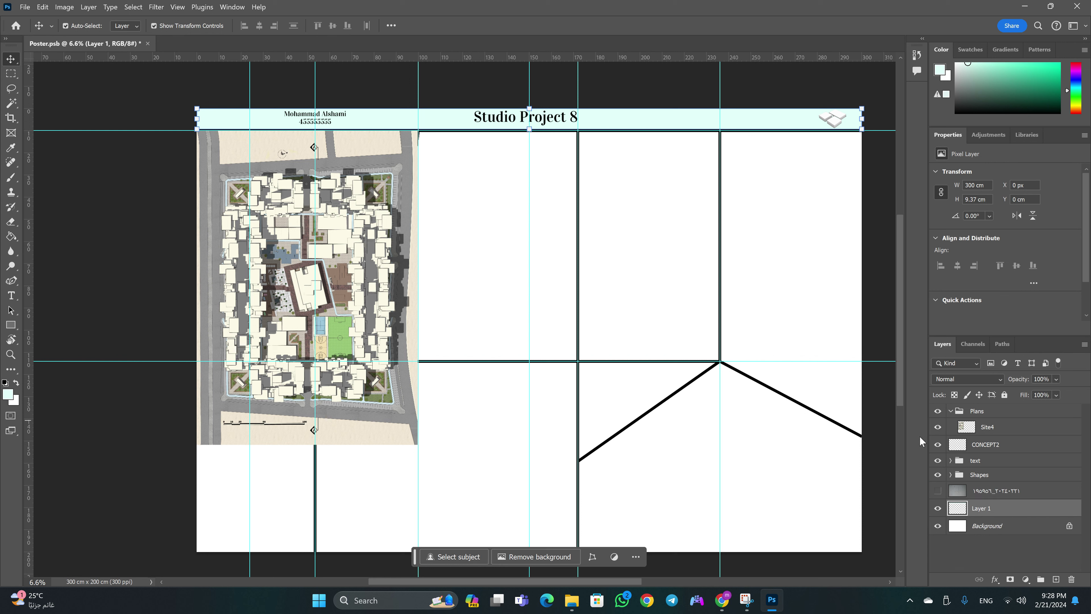
Hide the Site4 site plan and switch to the Magic Wand tool
left_click(1002, 432)
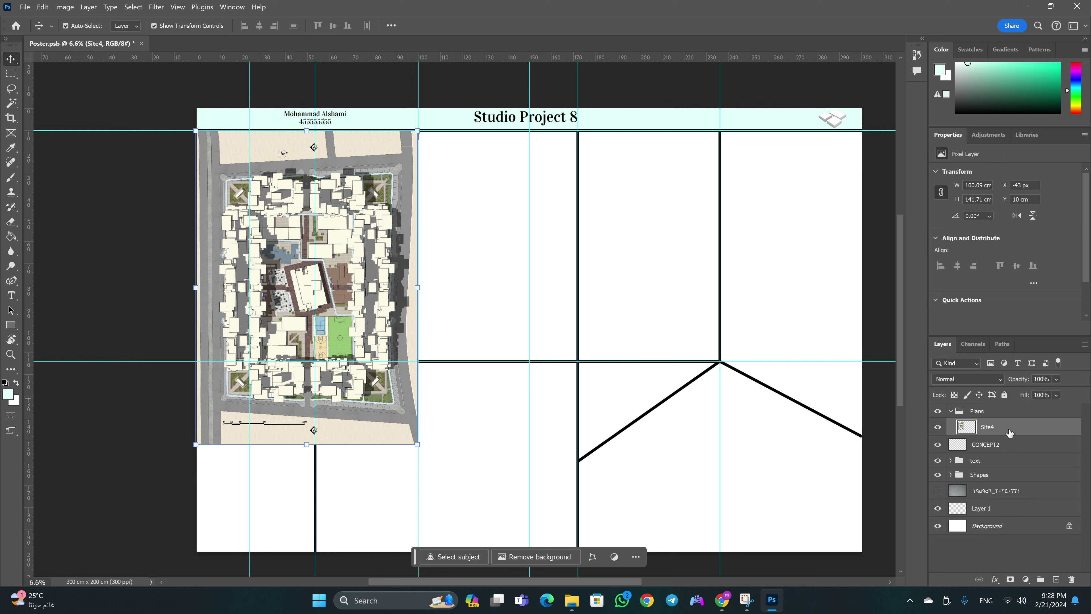
left_click(938, 427)
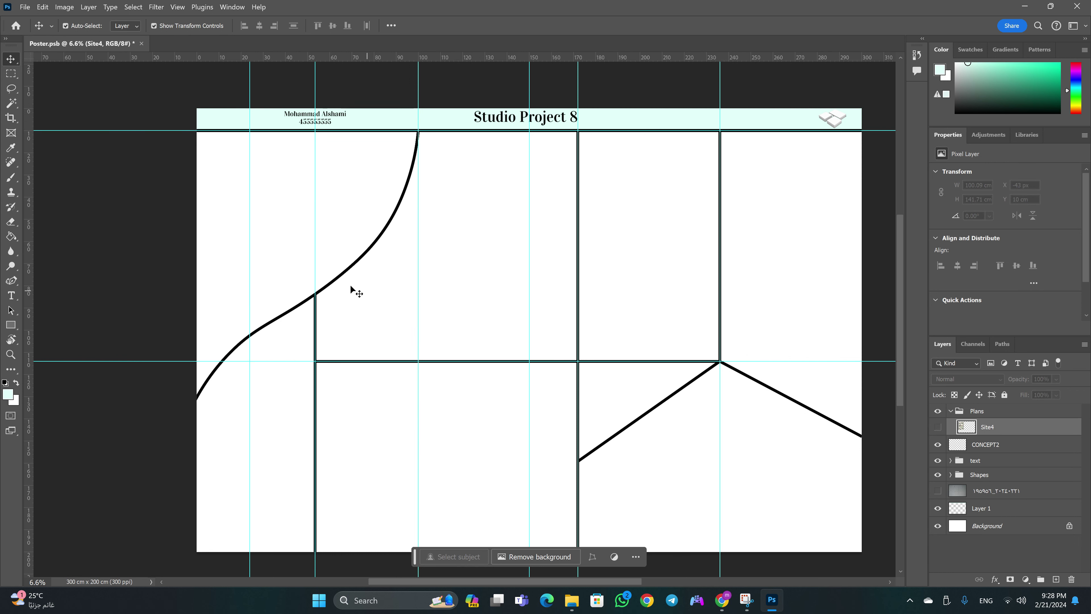
key("w")
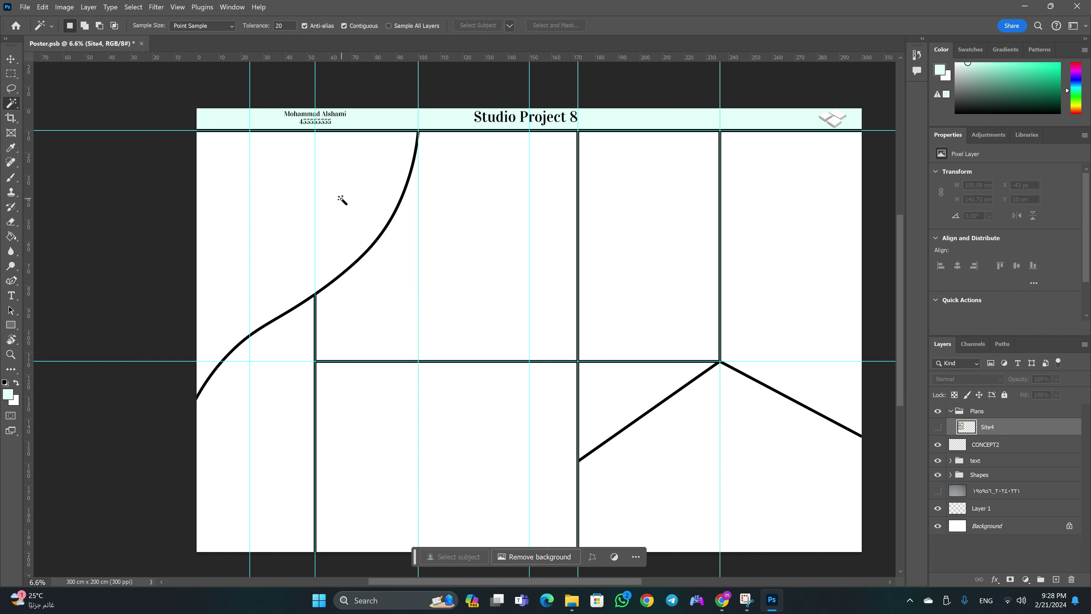
right_click(12, 104)
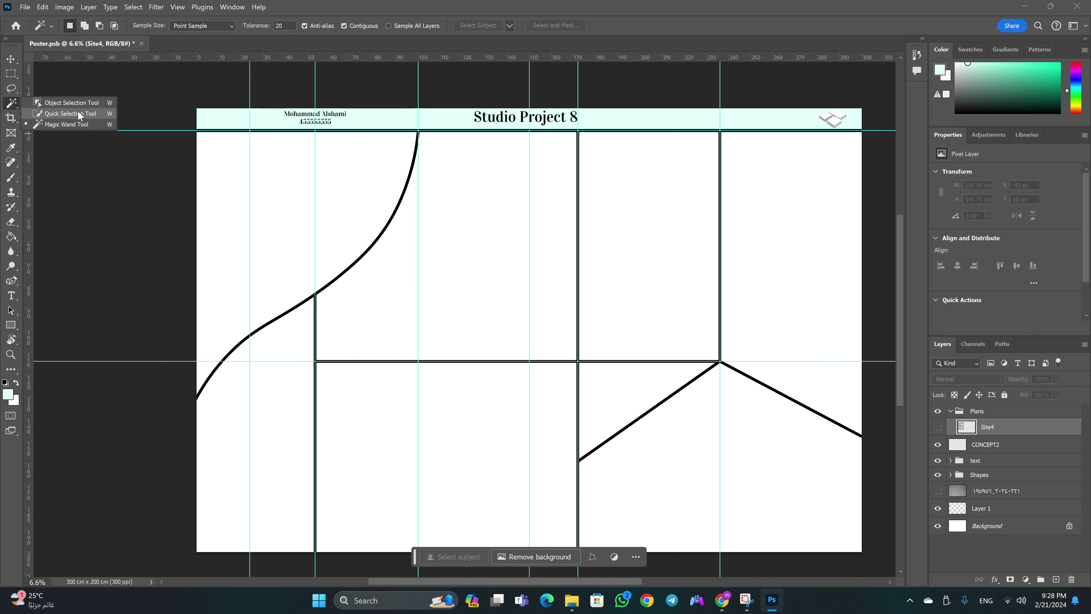
Add an empty Layer 2 above the CONCEPT2 layer
left_click(80, 124)
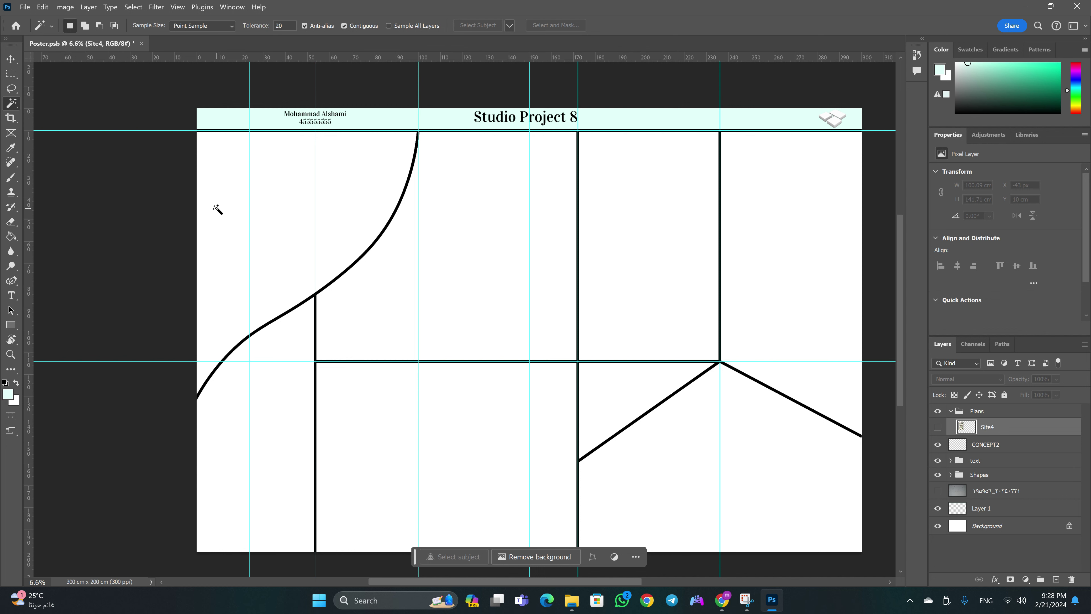
left_click(213, 207)
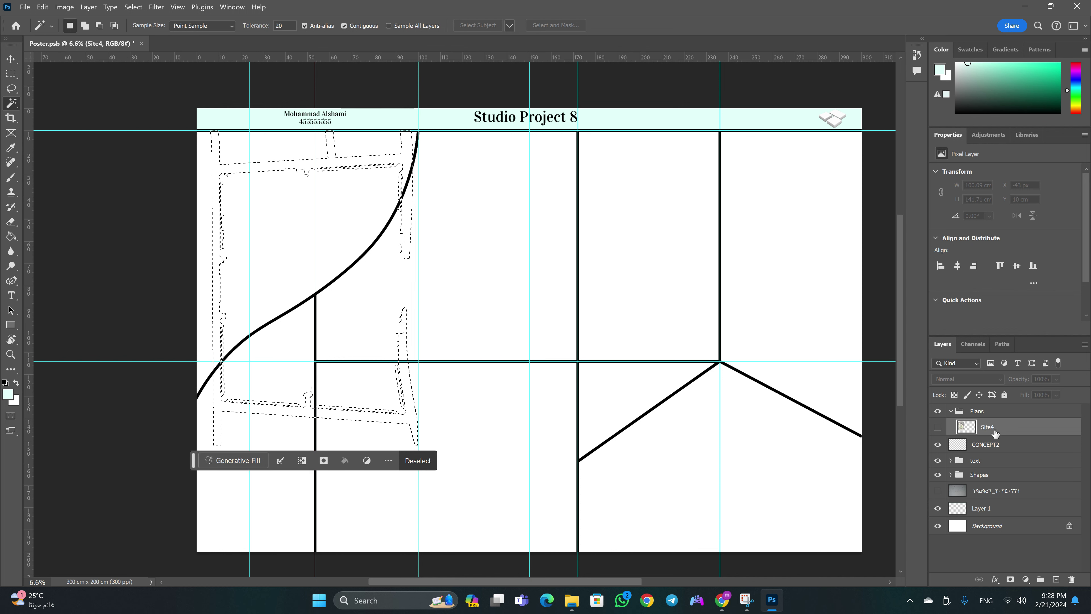
left_click(1005, 449)
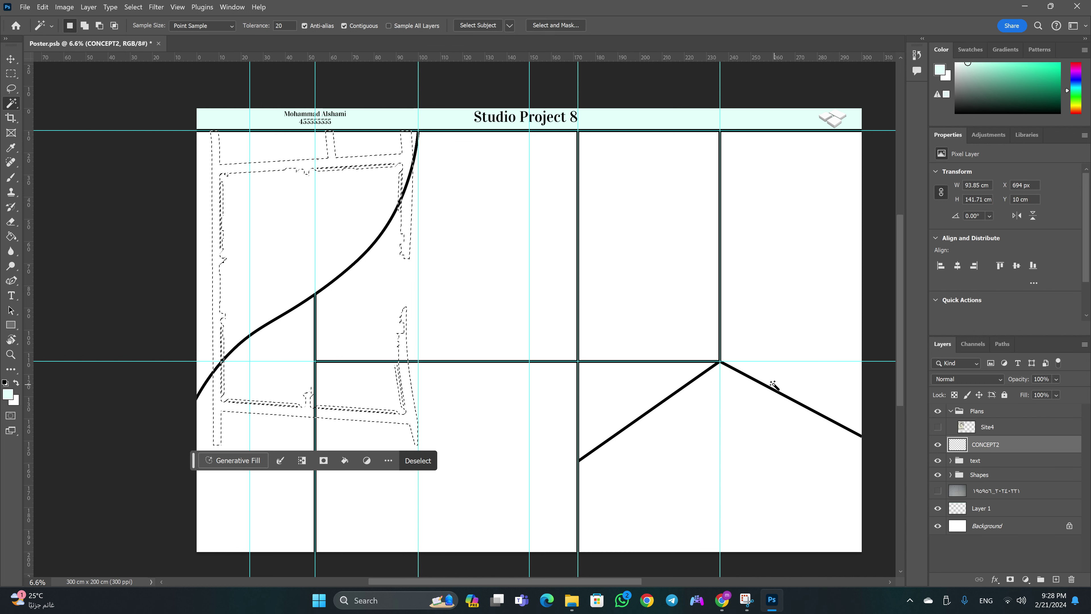
key("ctrl+j")
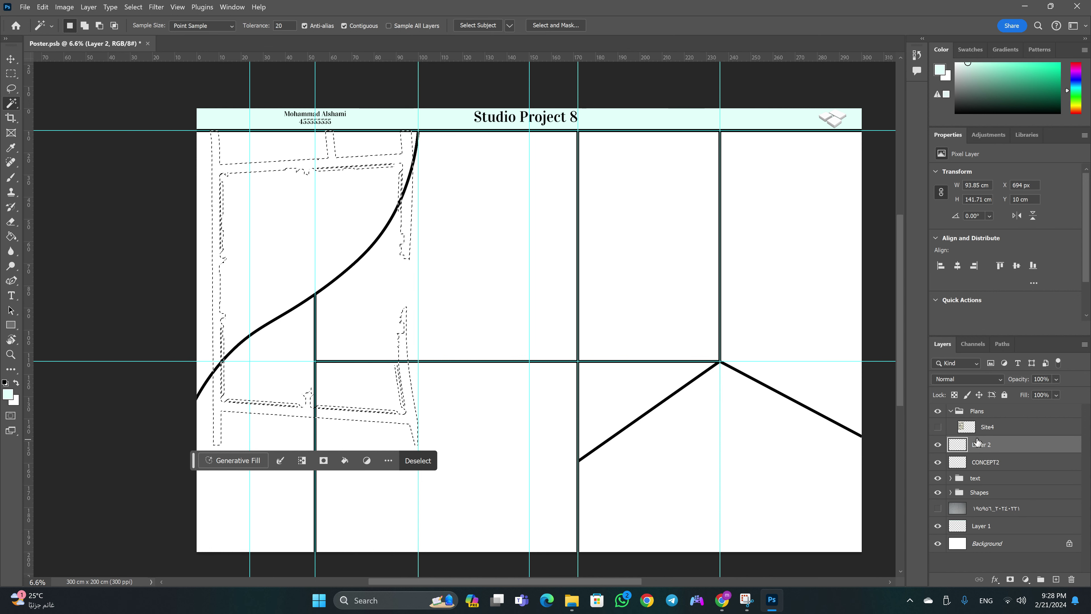
With Sample All Layers on, wand-select the area left of the curve and show Site4 again
left_click(987, 427)
left_click(419, 25)
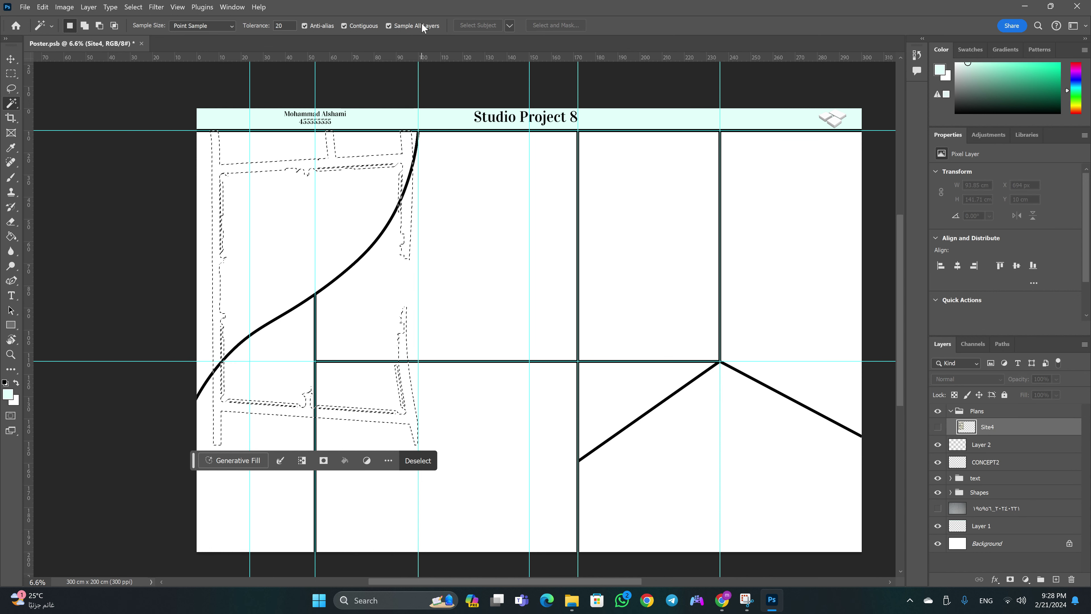
left_click(352, 204)
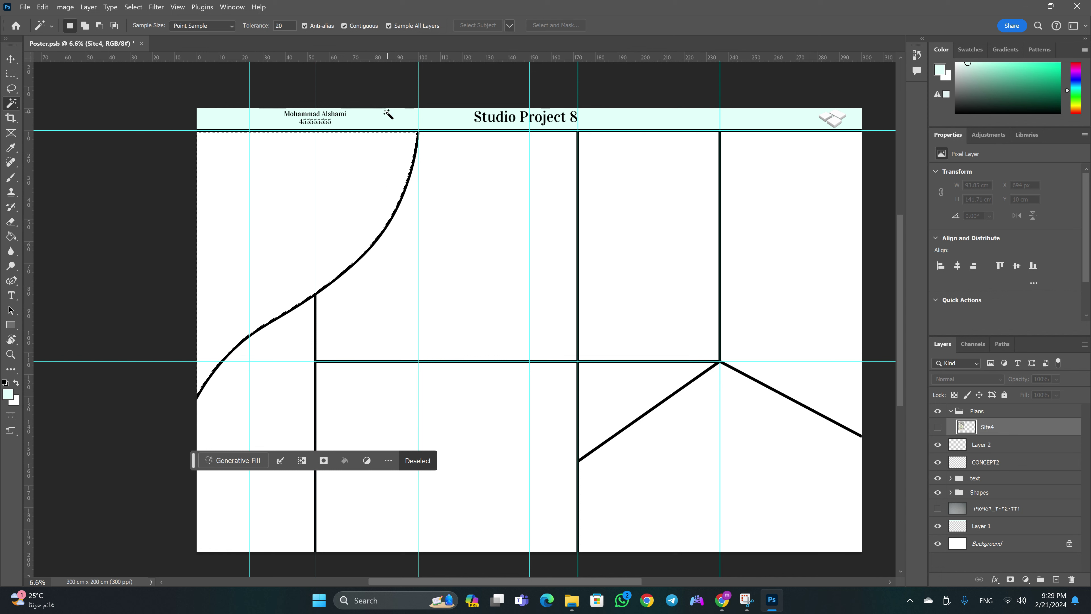
left_click(938, 429)
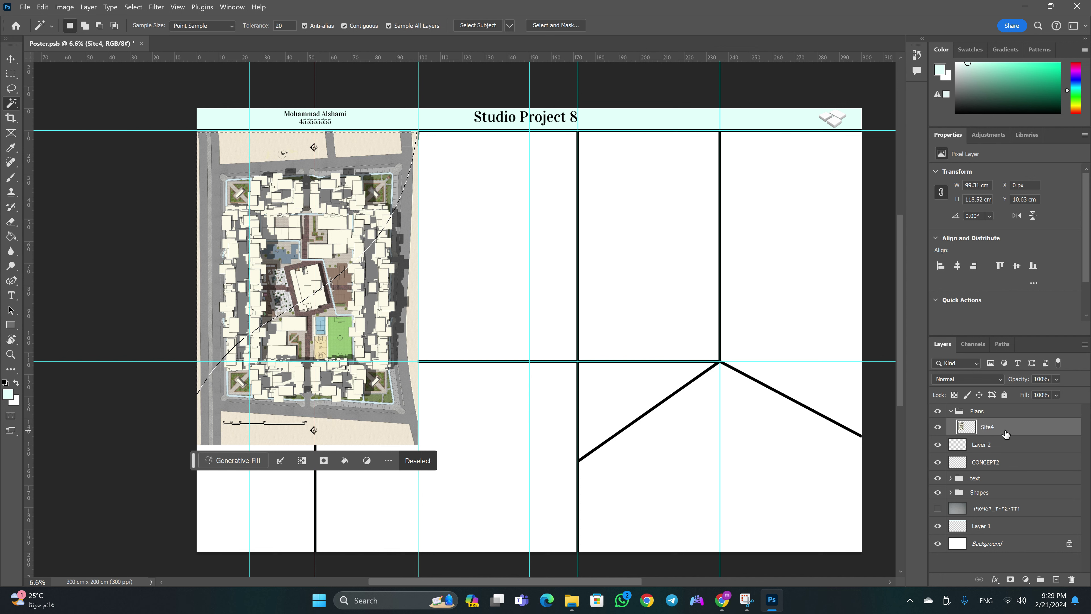
Invert the selection and delete Site4 outside the curve, then deselect and undo the trim
right_click(335, 201)
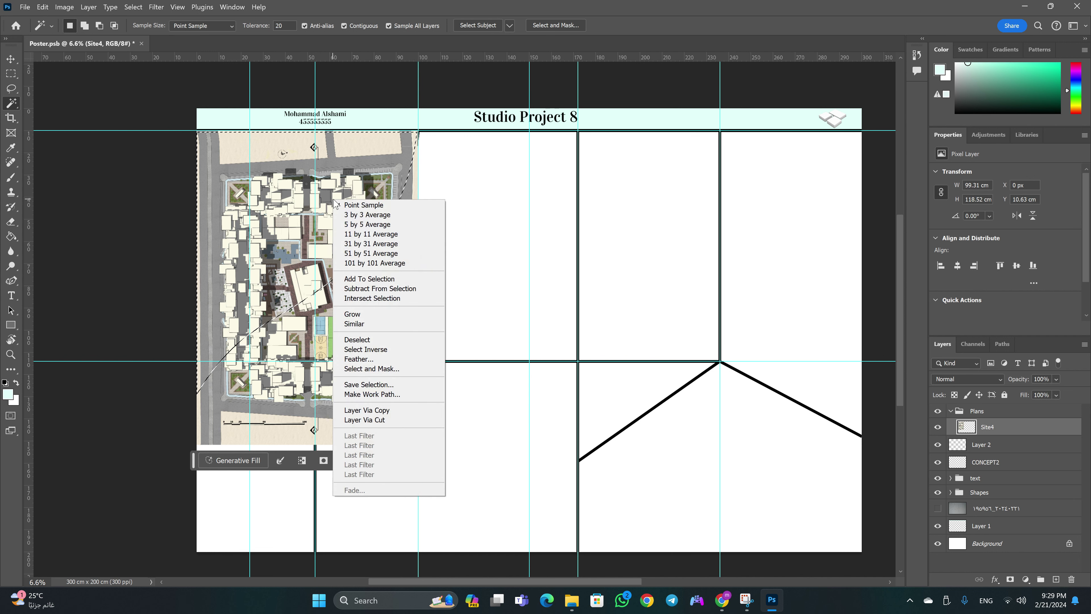
left_click(380, 350)
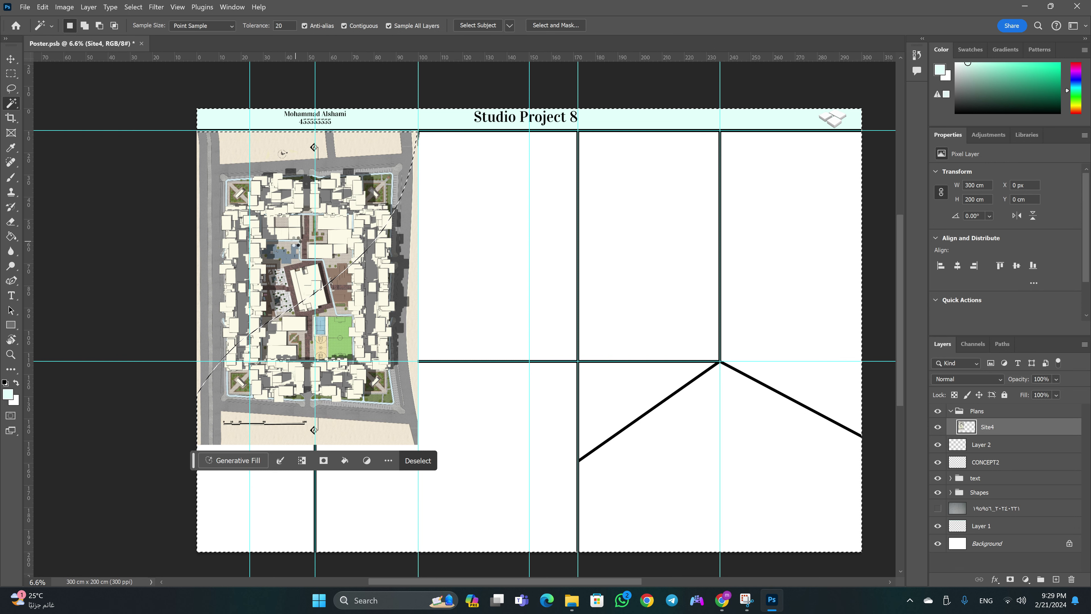
key("Delete")
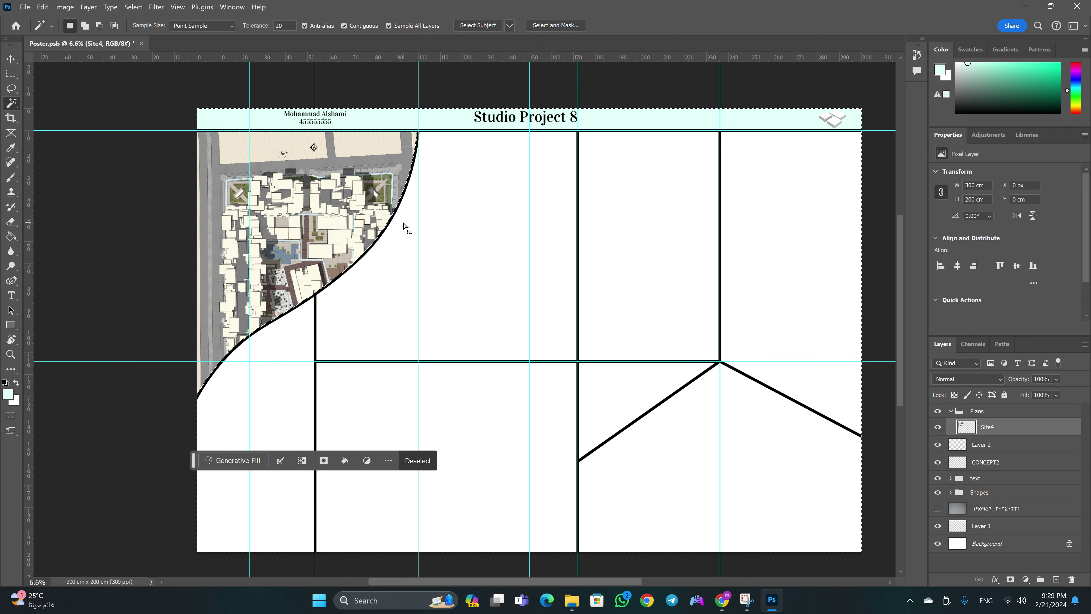
key("ctrl+d")
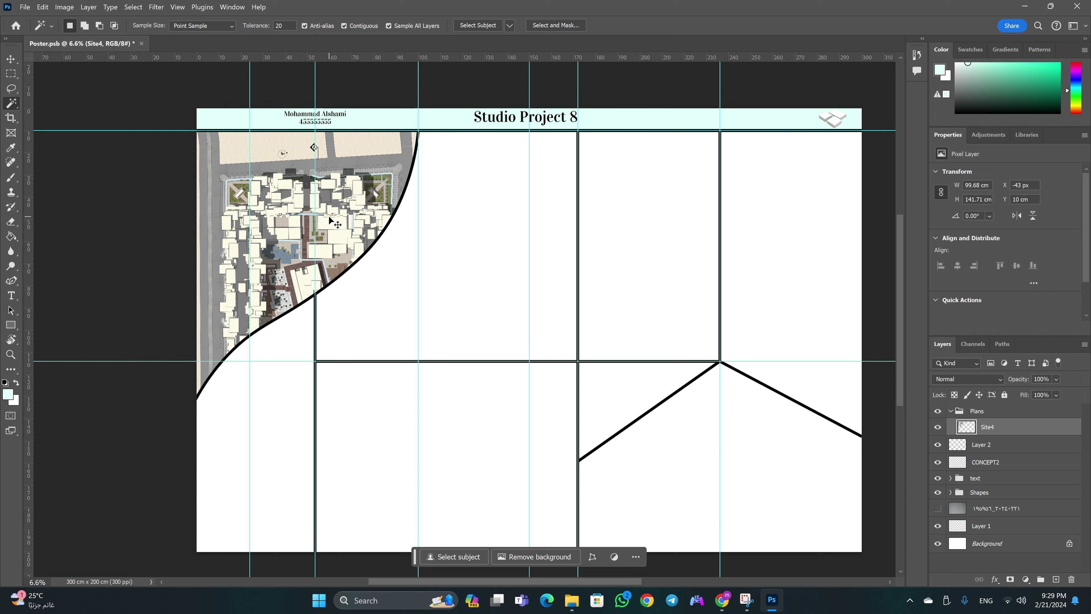
key("ctrl+z")
key("ctrl+z")
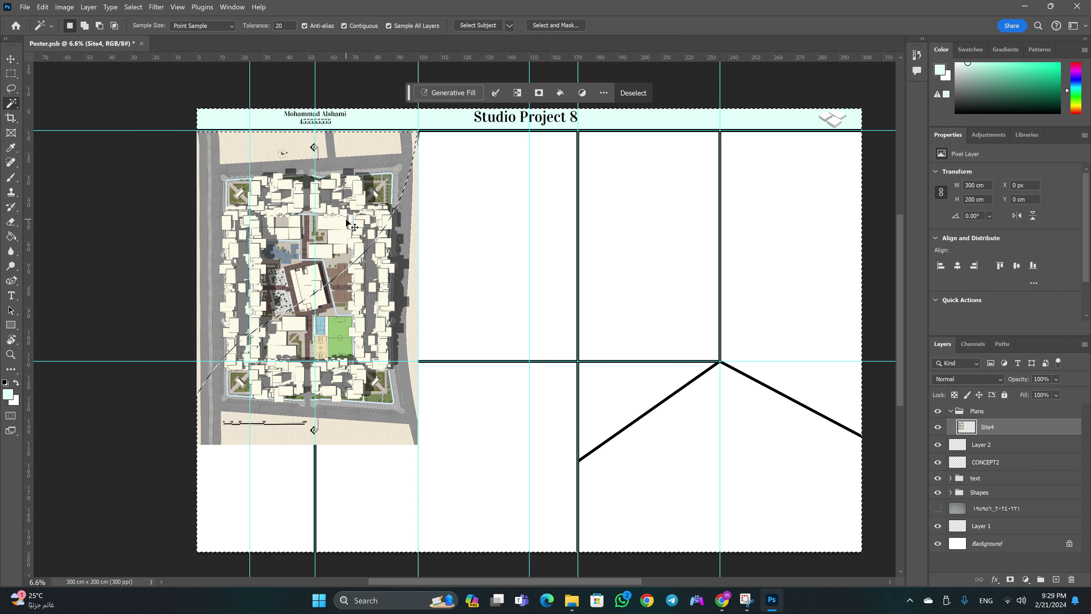
Deselect and drag the Site4 plan down the poster
key("ctrl+d")
key("v")
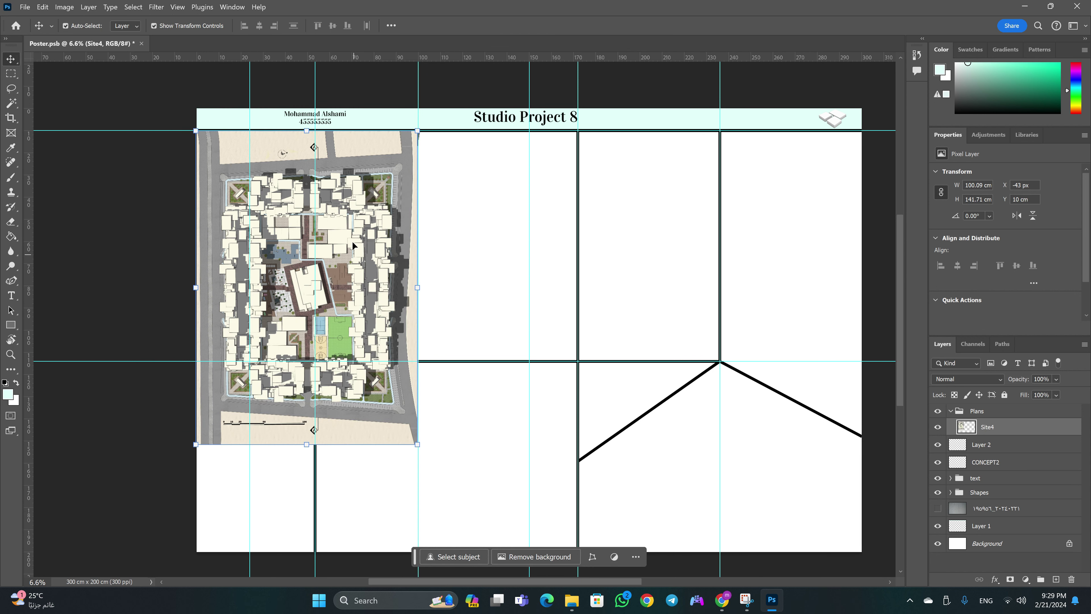
left_click_drag(347, 308, 352, 353)
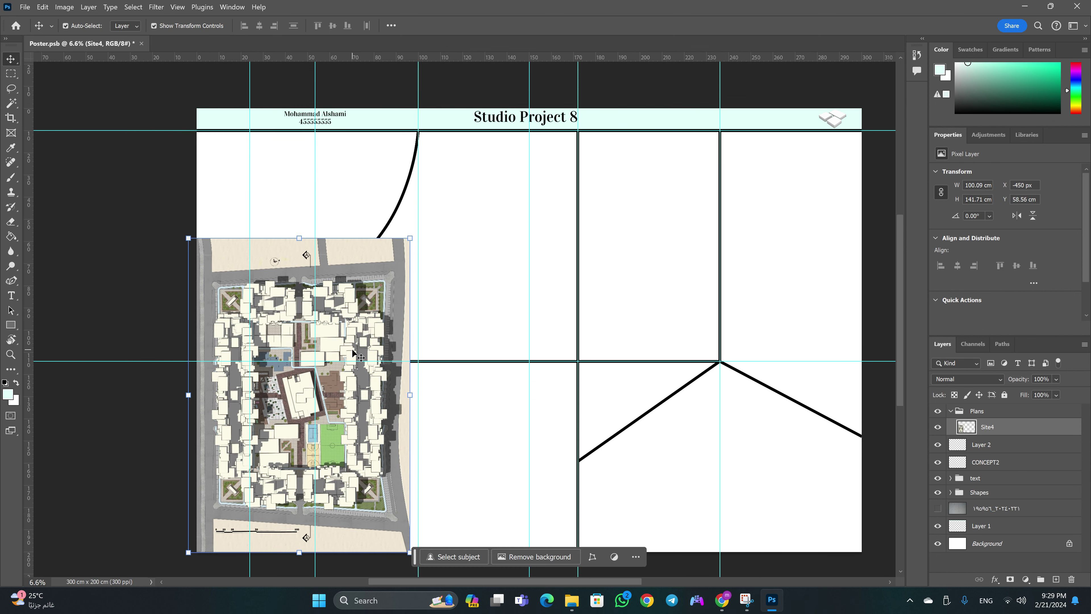
Scale Site4 to about 53% into the lower-left panel and add an empty Layer 3
key("ctrl+t")
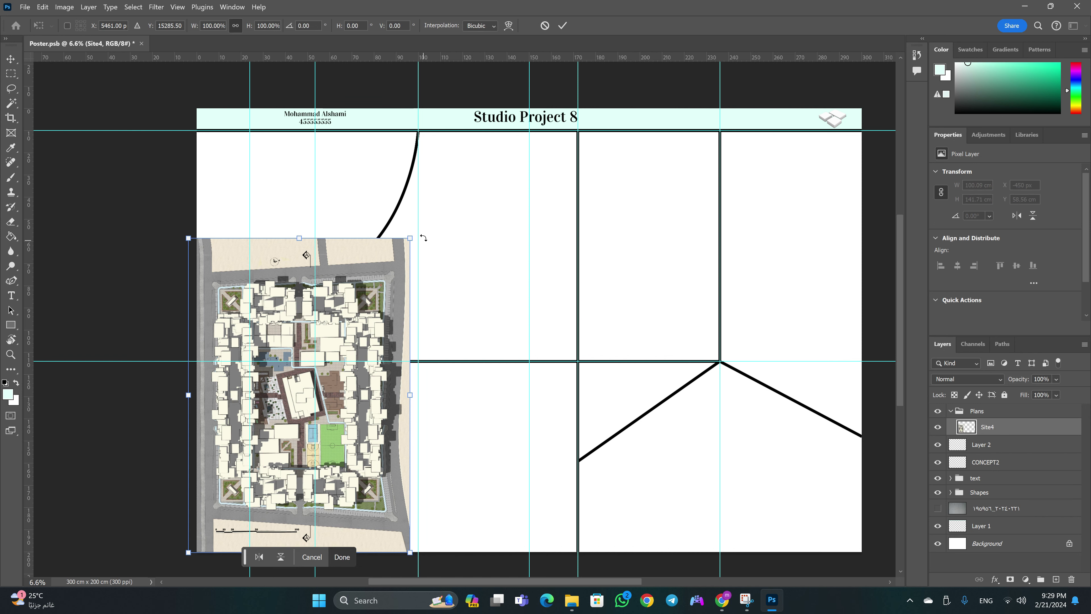
mouse_move(410, 237)
left_mouse_down()
mouse_move(307, 386)
mouse_move(318, 374)
left_mouse_up()
left_click_drag(301, 414, 302, 414)
left_click_drag(189, 374, 200, 383)
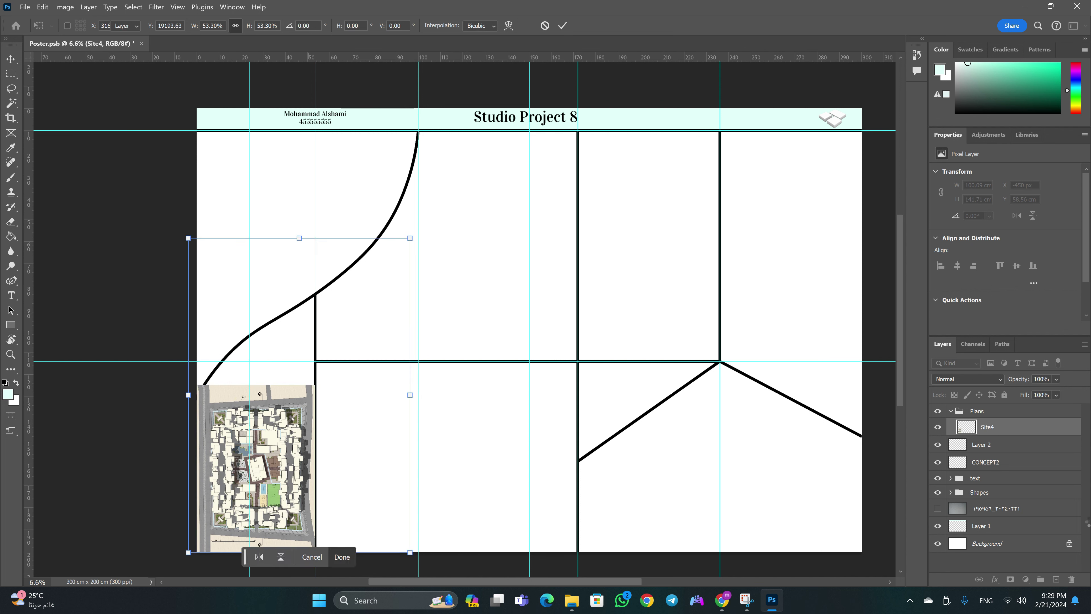
key("Return")
left_click(1056, 579)
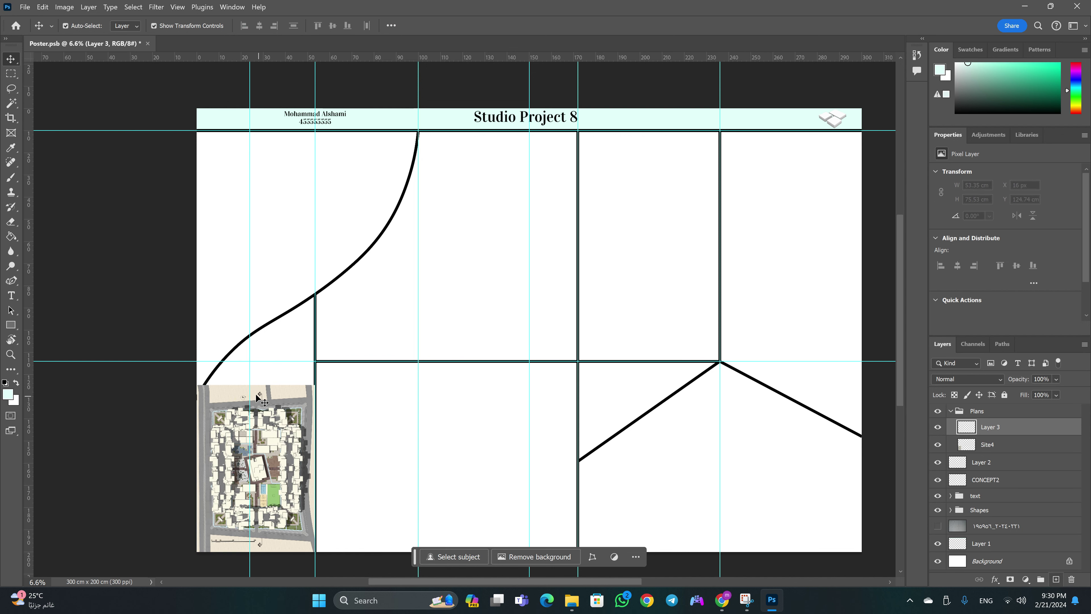
Fill the gap above the site plan with the plan's beige ground colour
key("z")
left_click_drag(265, 365, 293, 376)
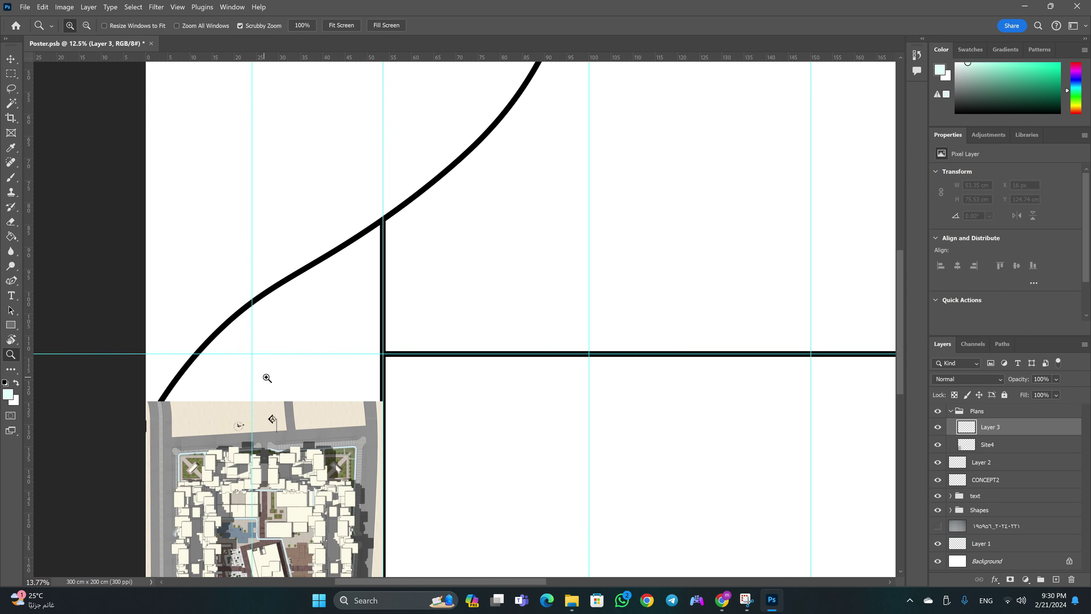
key("v")
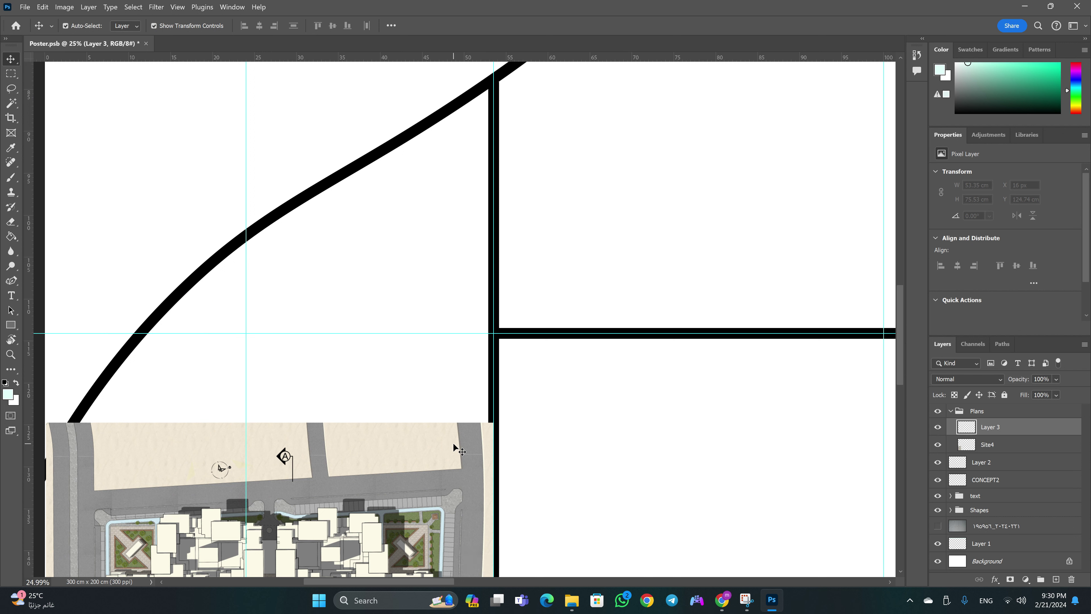
left_click(452, 443)
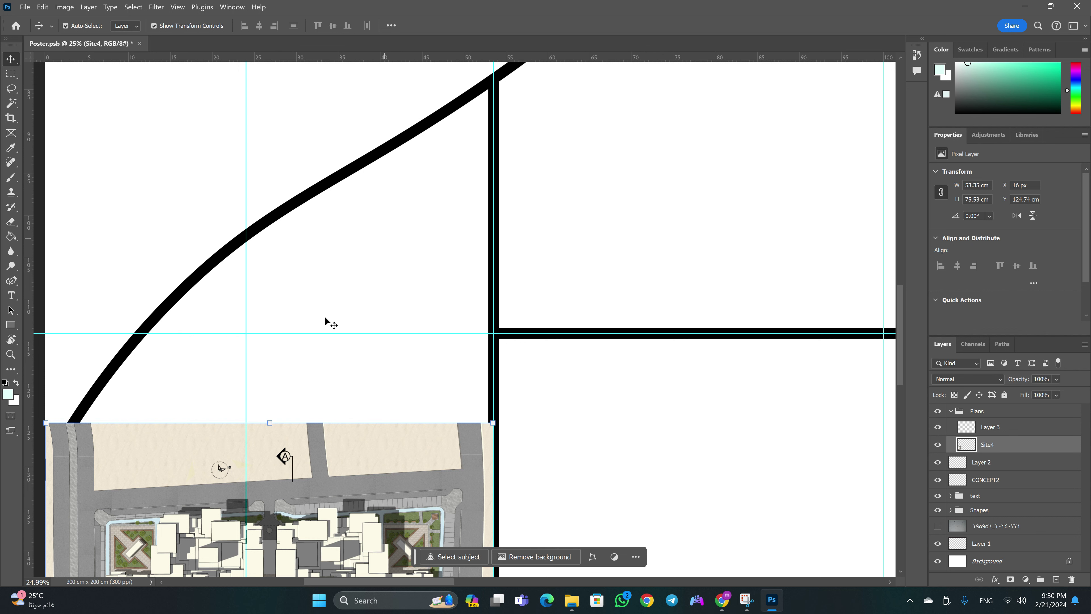
key("g")
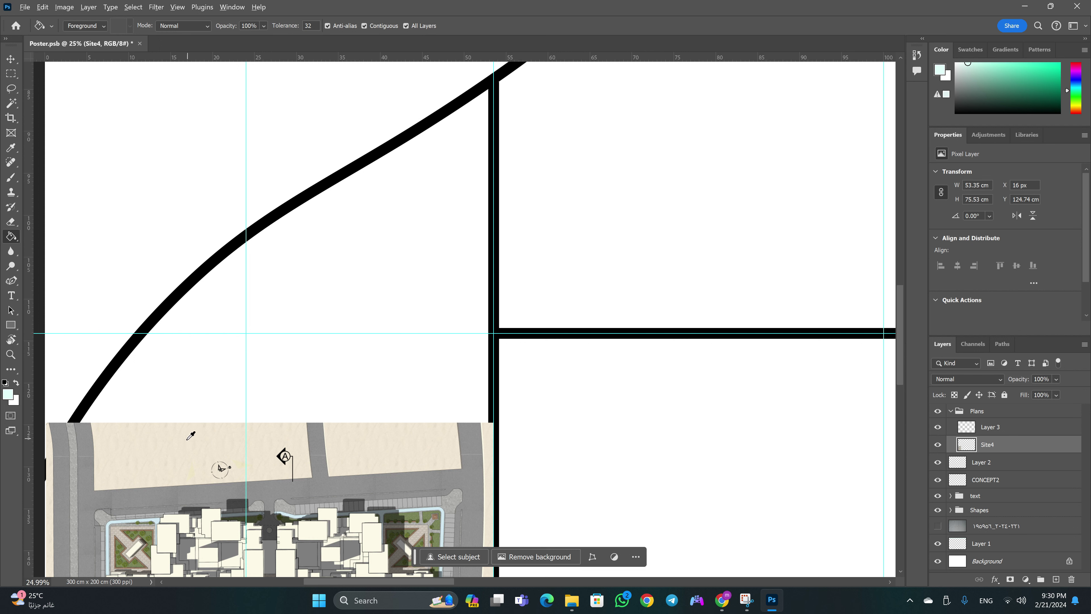
left_click(203, 434, "alt")
left_click(213, 390)
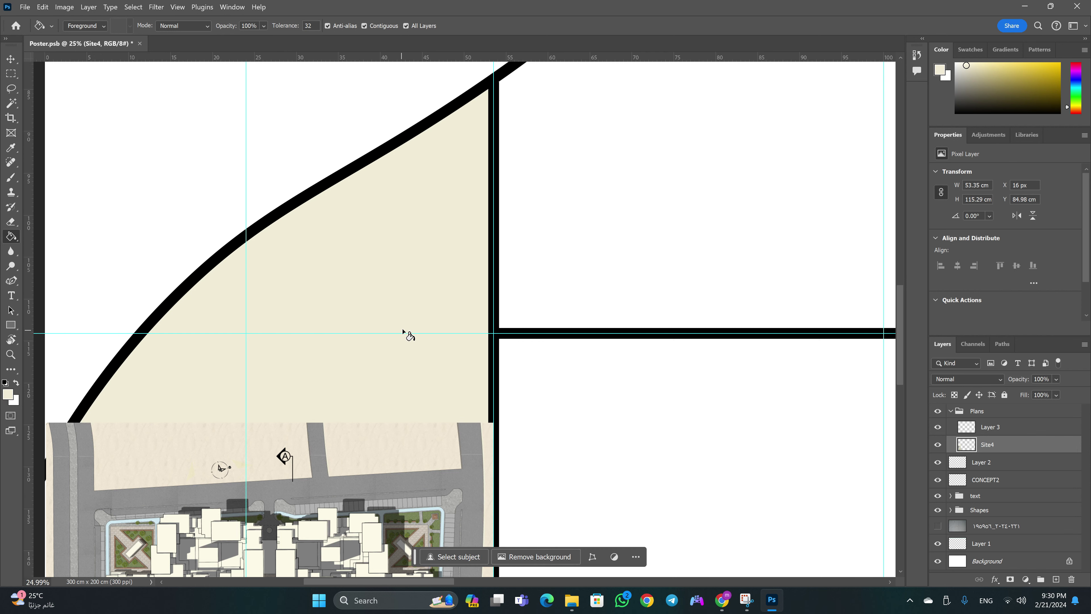
Zoom in and out to inspect the top of the site plan
key("z")
left_click_drag(239, 368, 442, 261)
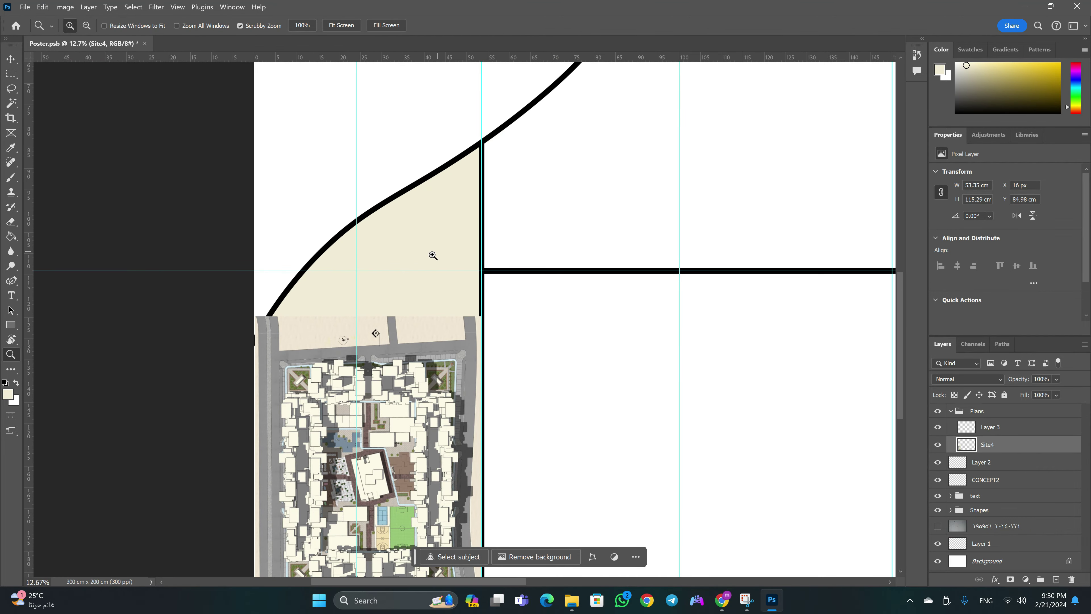
left_click(400, 304)
left_click(293, 282)
left_click(312, 266)
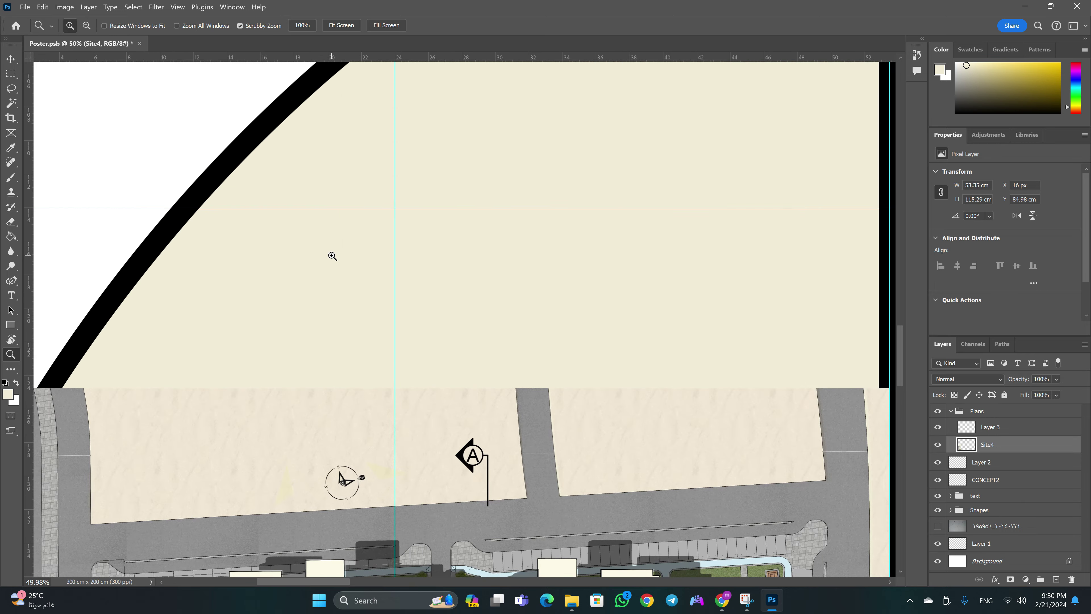
left_click_drag(332, 256, 305, 298)
key("g")
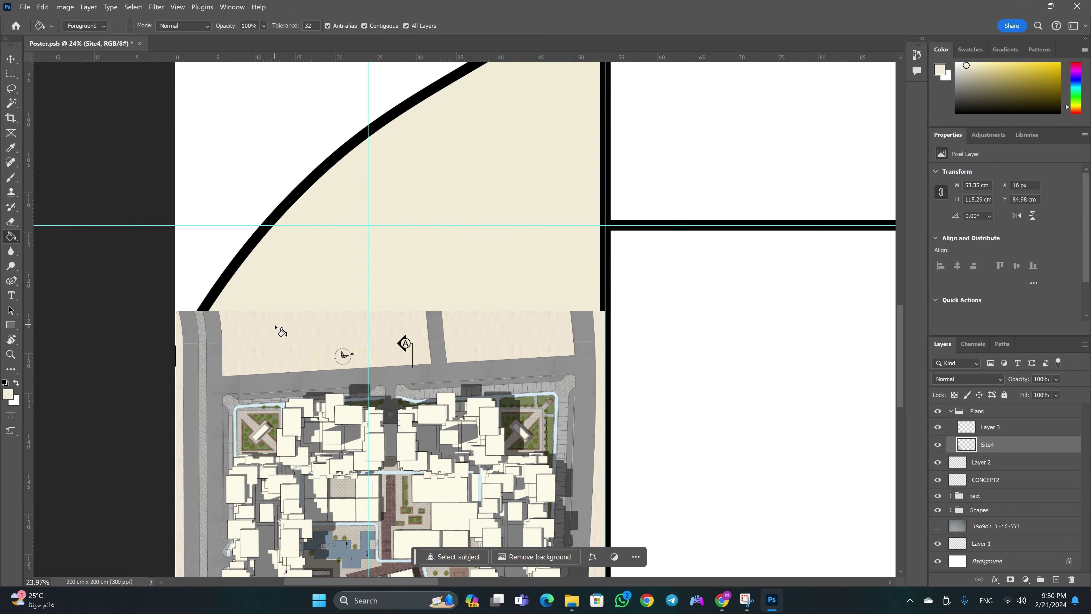
left_click_drag(317, 231, 403, 184)
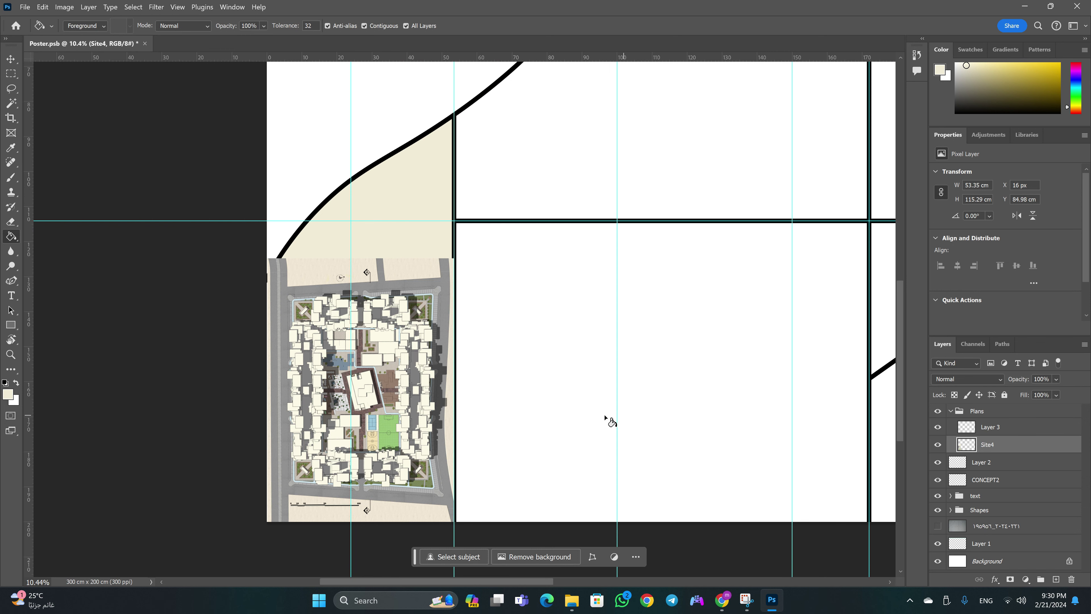
Erase the Site4 plan left of the black curve, then select Layer 3
key("e")
mouse_move(262, 253)
left_mouse_down()
mouse_move(324, 274)
mouse_move(256, 390)
left_mouse_up()
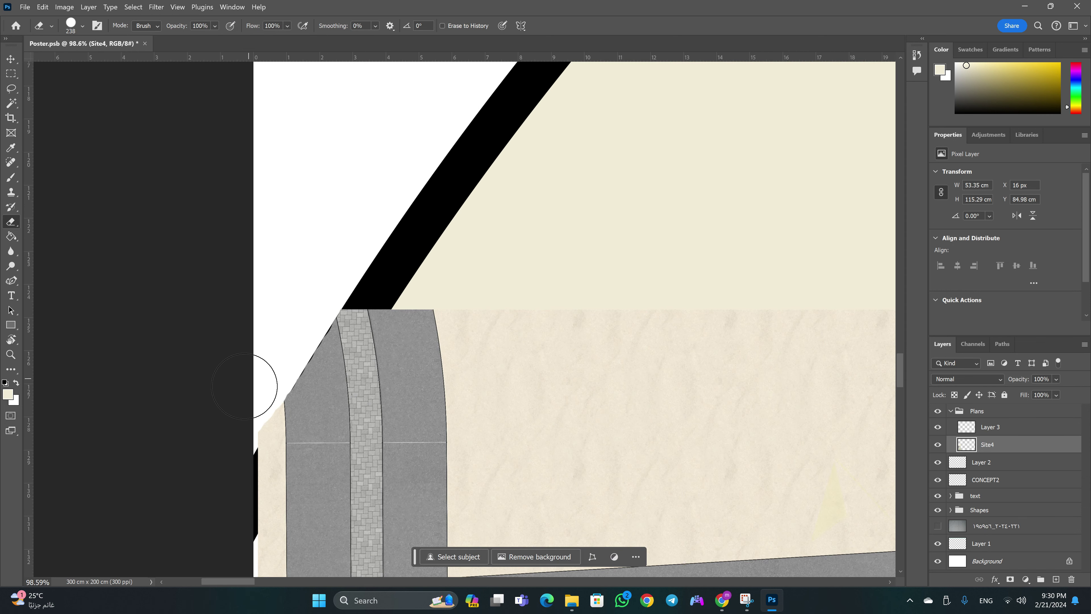
left_click_drag(341, 244, 278, 343)
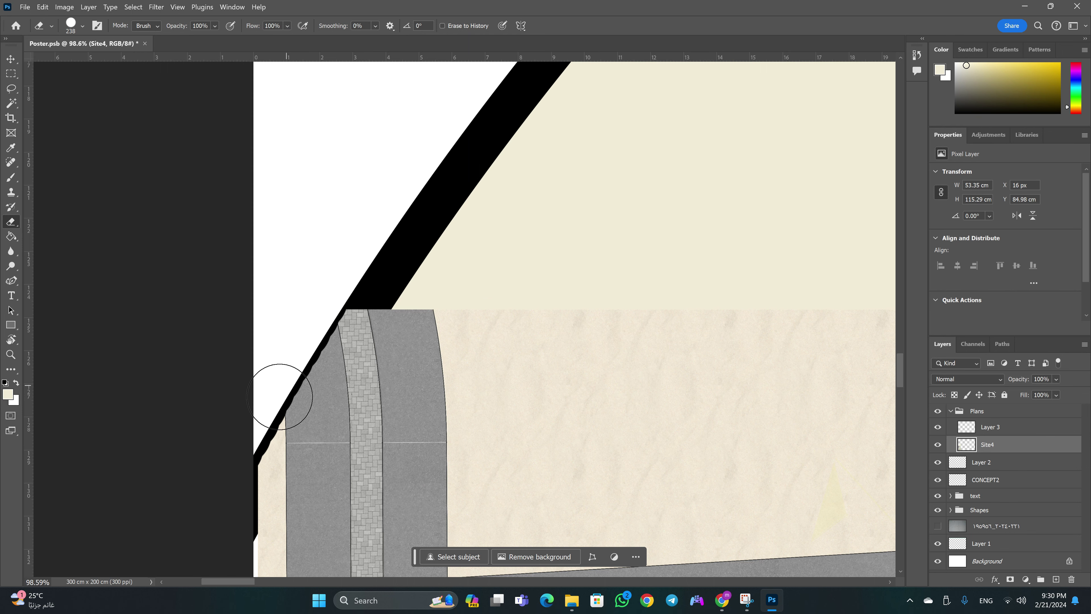
left_click_drag(280, 390, 346, 275)
left_click_drag(361, 194, 334, 173)
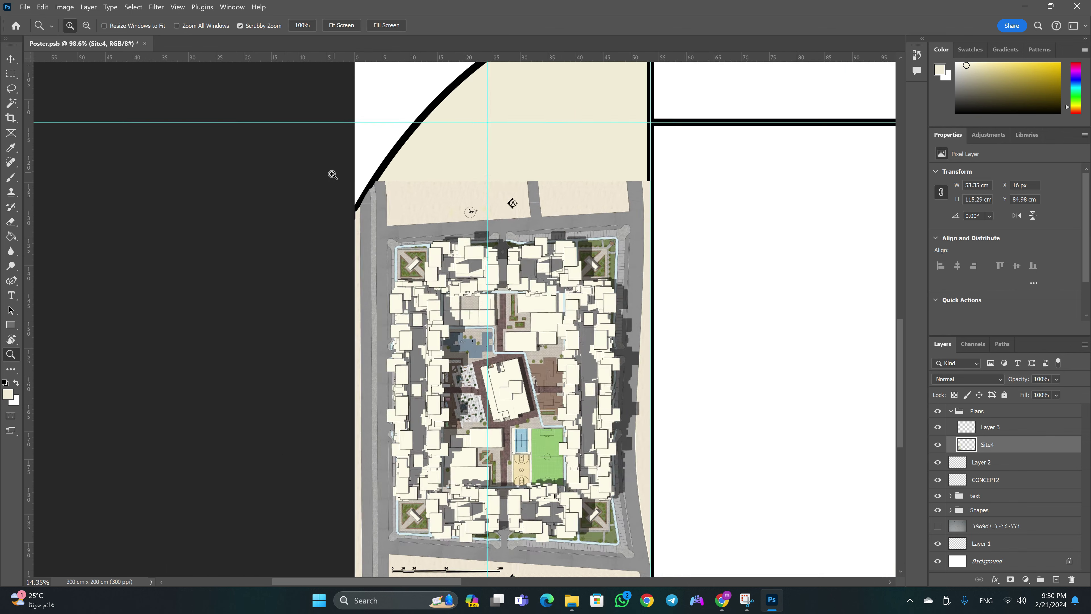
left_click(1001, 428)
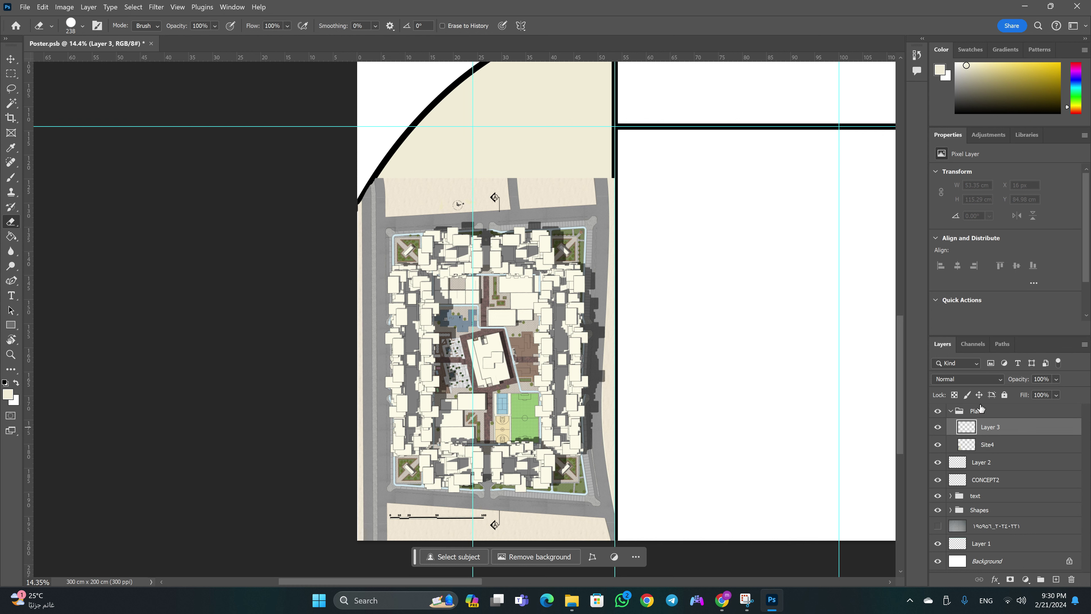
Fill the active selection on Layer 3, then deselect
key("w")
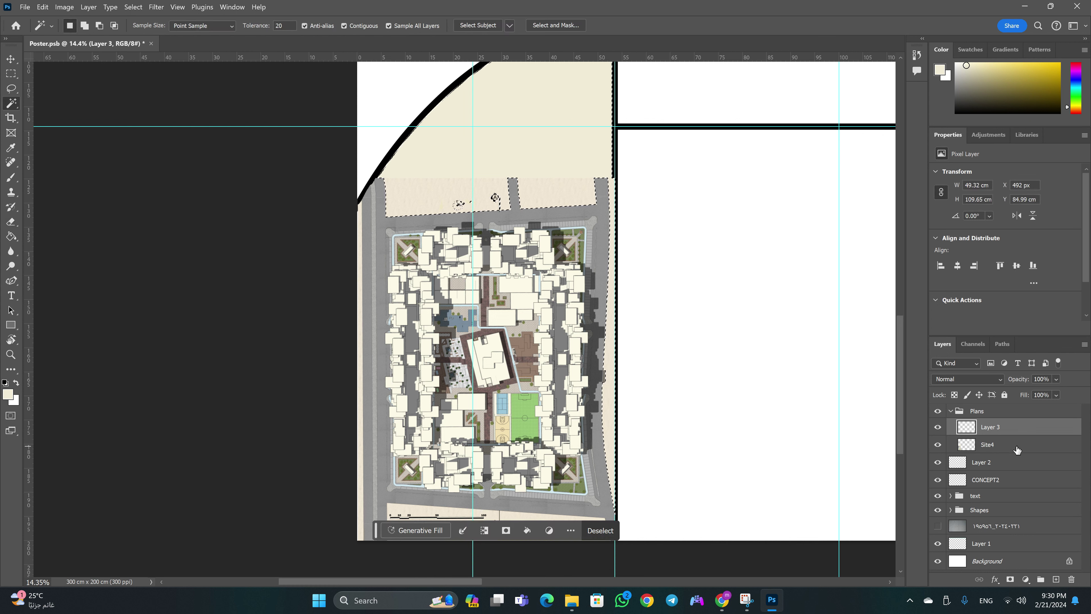
key("alt+BackSpace")
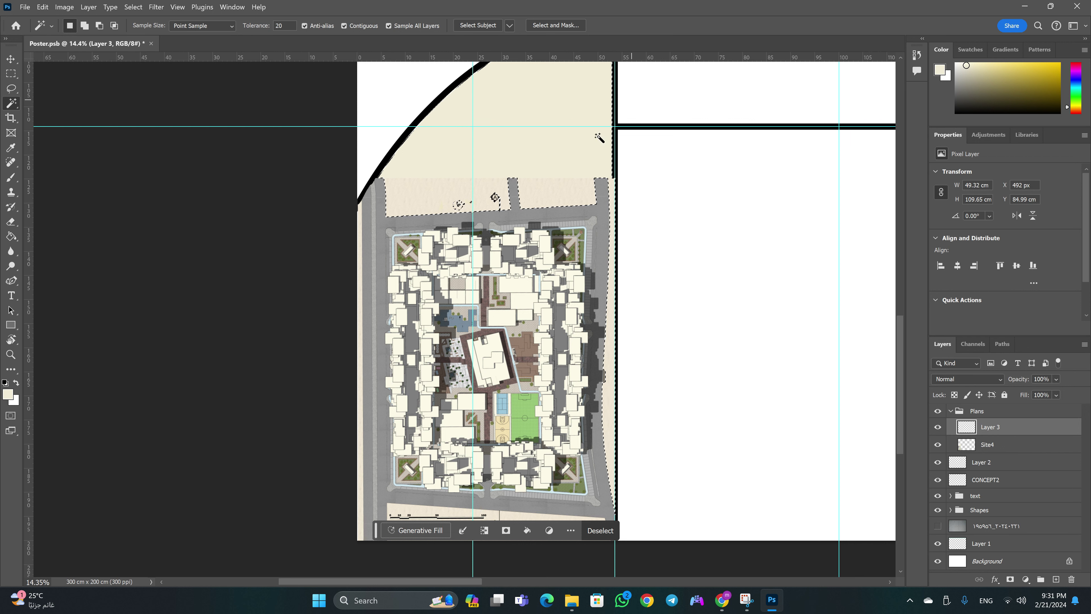
scroll(600, 137, "up", 2)
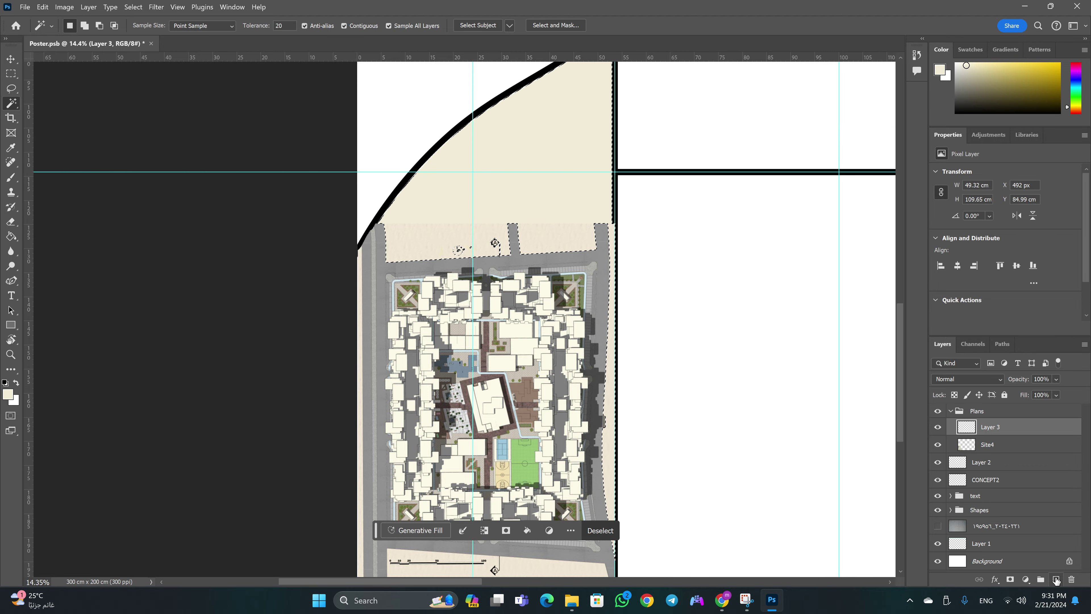
key("ctrl+d")
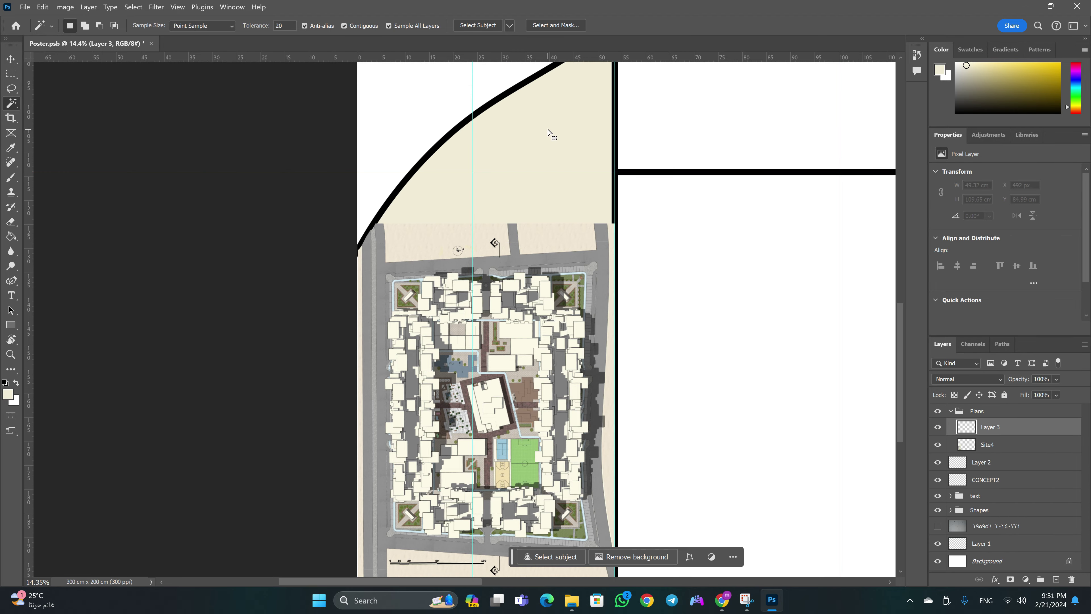
Wand-select the beige area above the site plan, invert it, then deselect
left_click(553, 118)
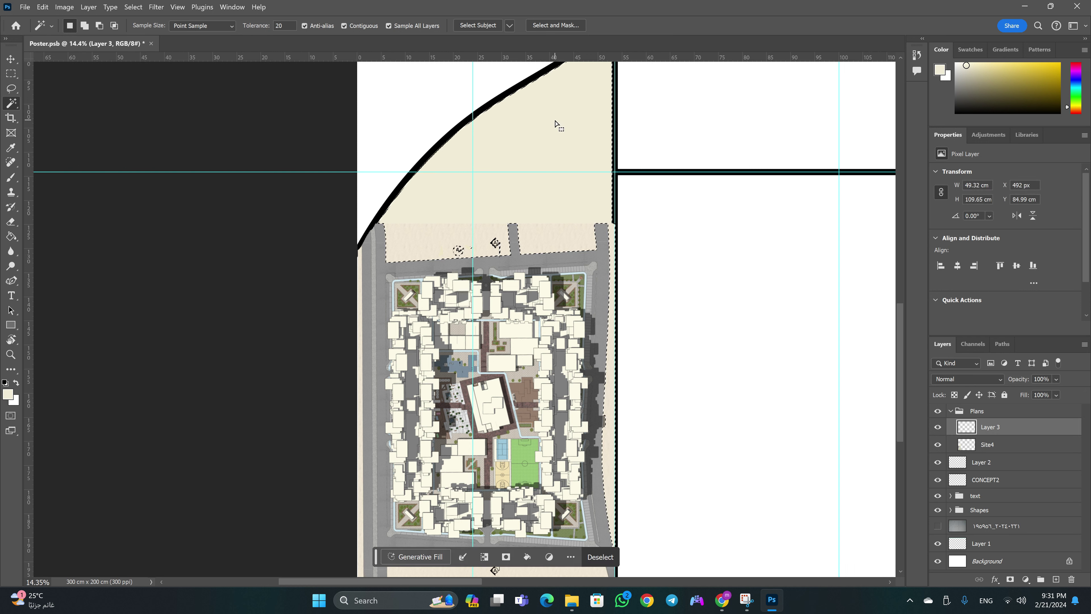
right_click(555, 120)
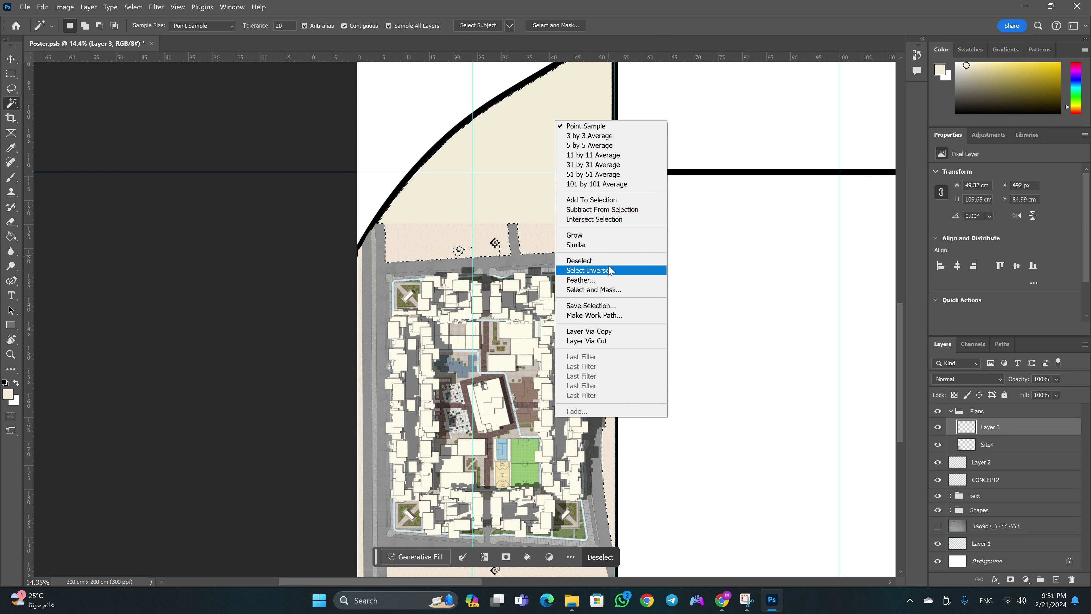
left_click(601, 270)
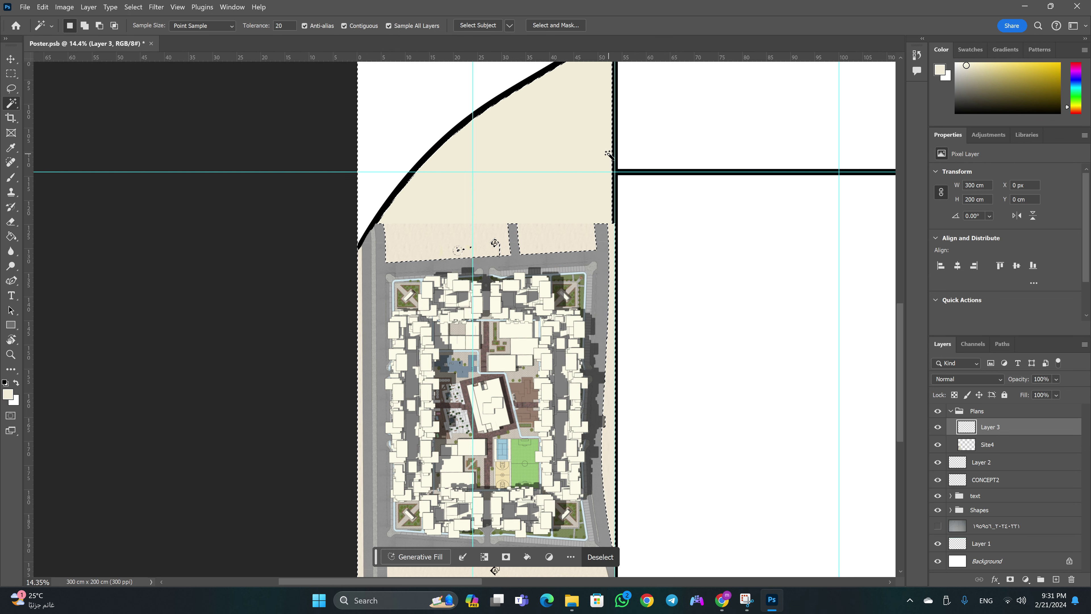
scroll(603, 159, "down", 2)
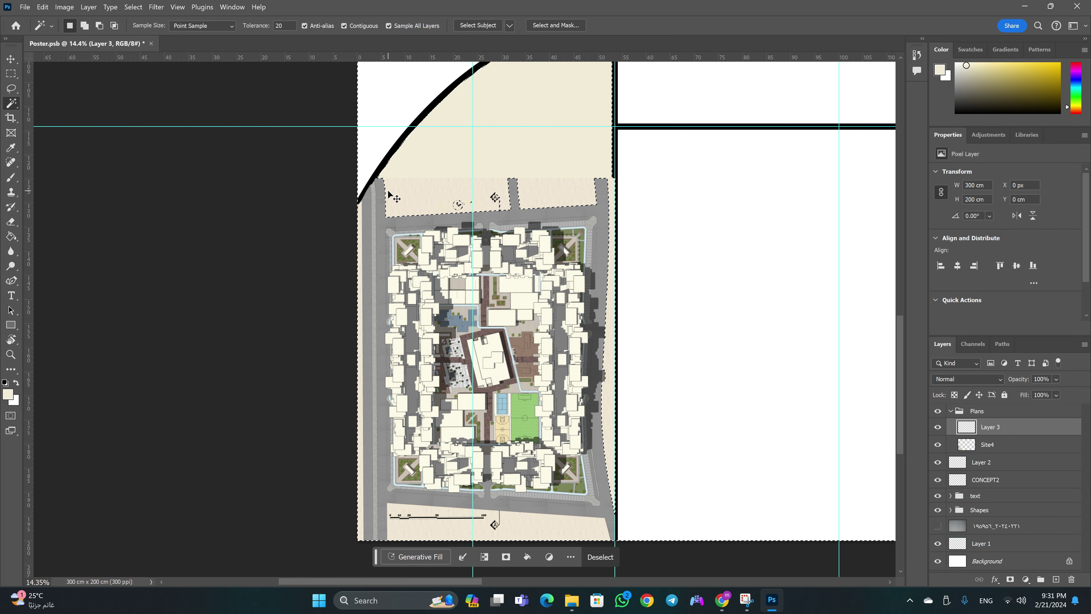
key("ctrl+d")
Zoom out on the poster and bring up the project images folder
key("z")
mouse_move(389, 193)
left_mouse_down()
mouse_move(364, 175)
mouse_move(427, 165)
left_mouse_up()
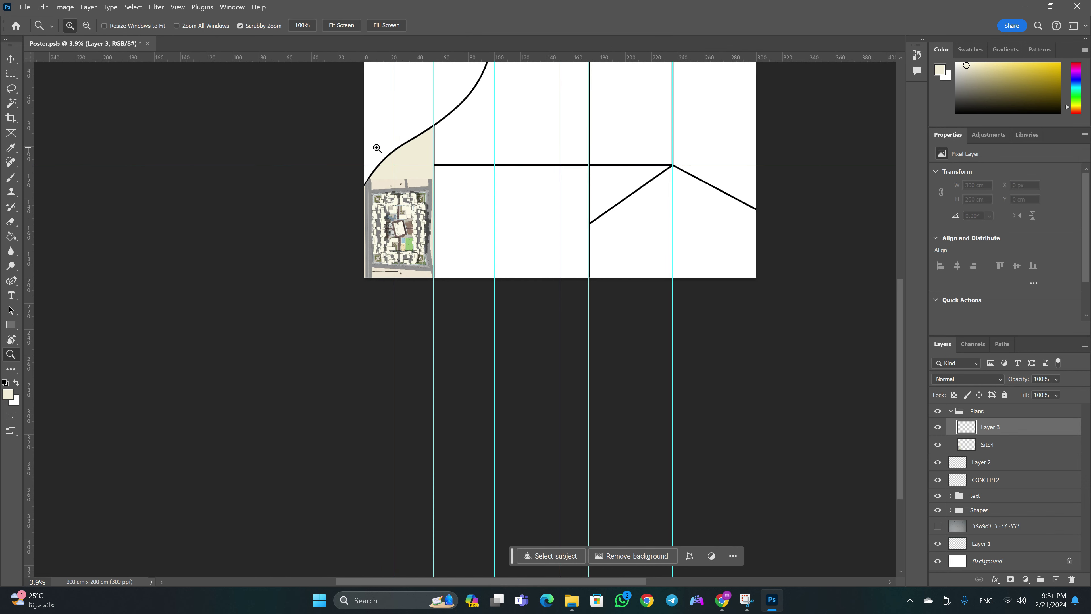
key("w")
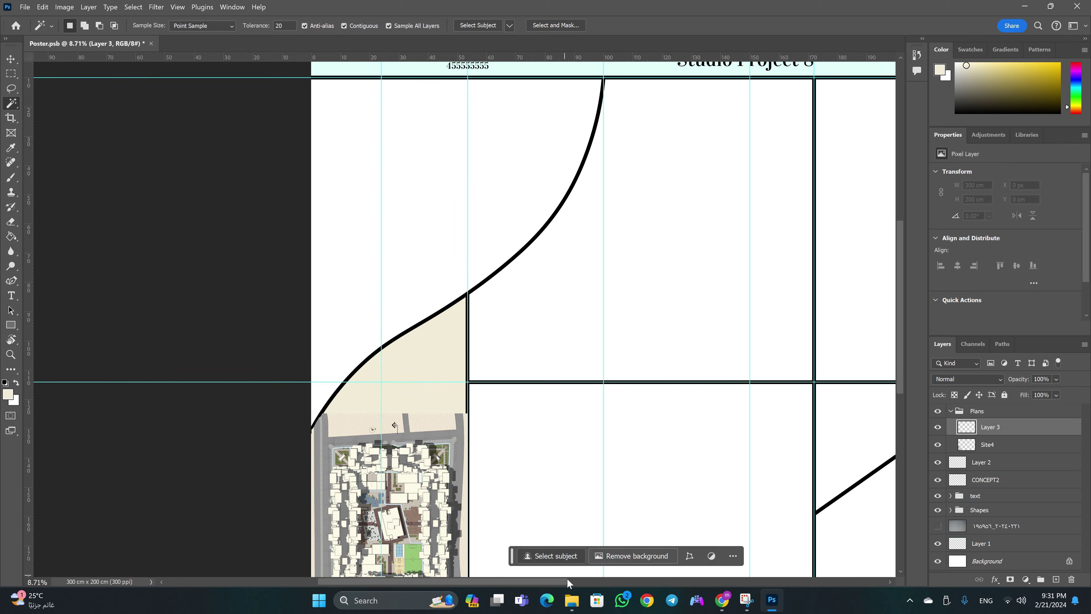
left_click(572, 600)
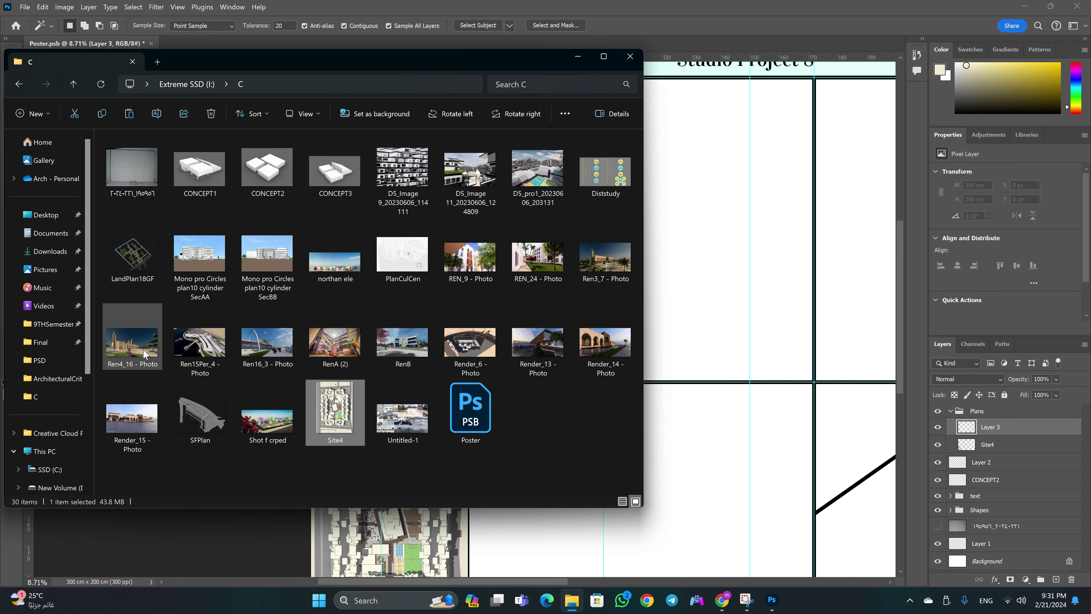
Place, move and enlarge Ren4_16 in the upper-left, then cancel the placement
left_click_drag(133, 352, 687, 292)
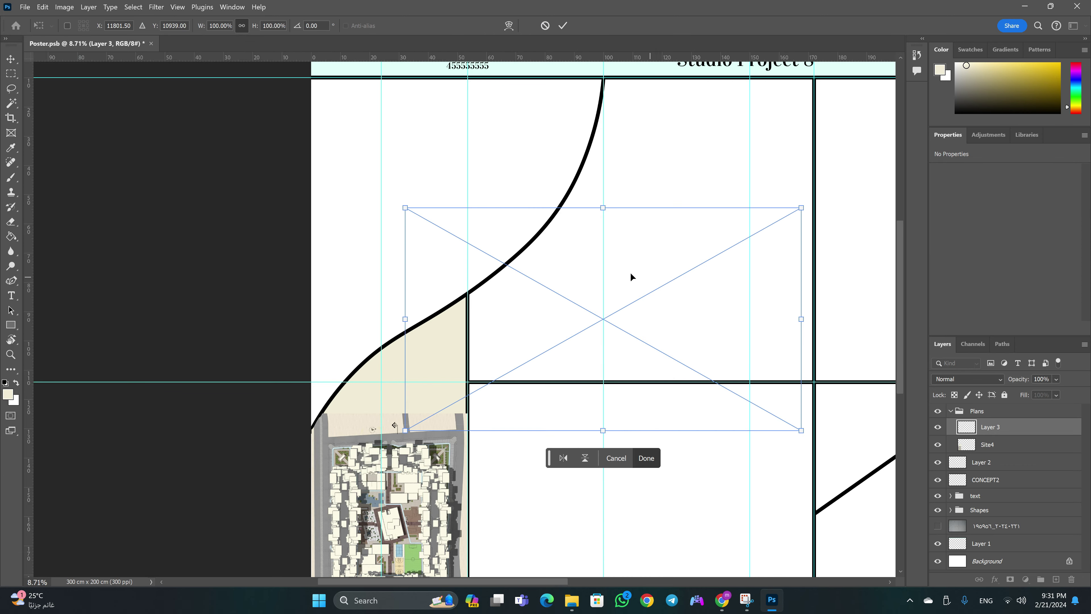
left_click_drag(664, 331, 530, 197)
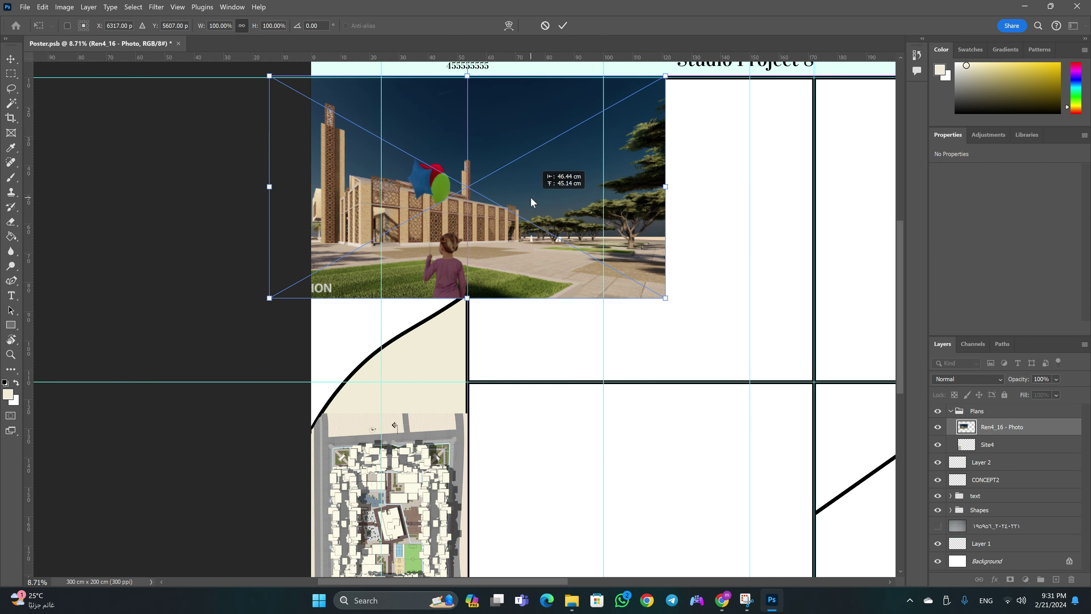
left_click_drag(470, 300, 481, 428)
left_click_drag(671, 332, 615, 317)
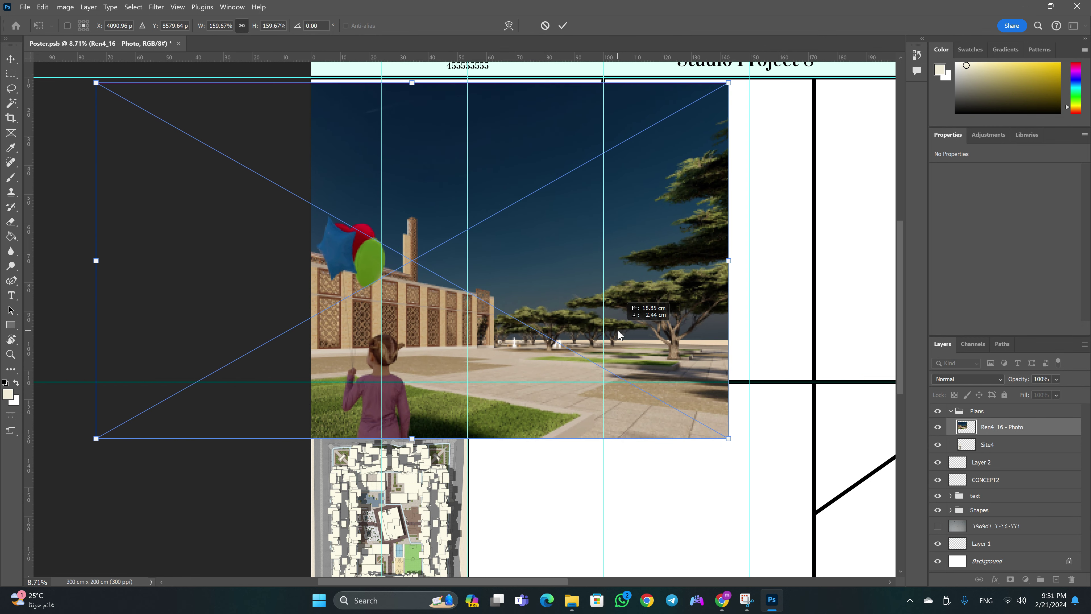
left_click_drag(614, 317, 618, 320)
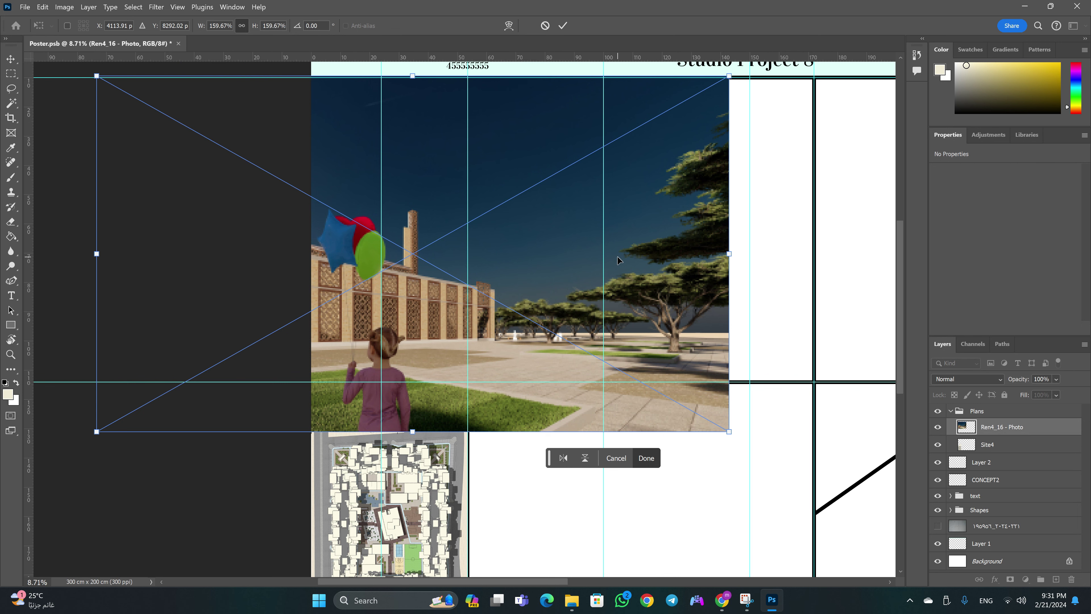
key("Escape")
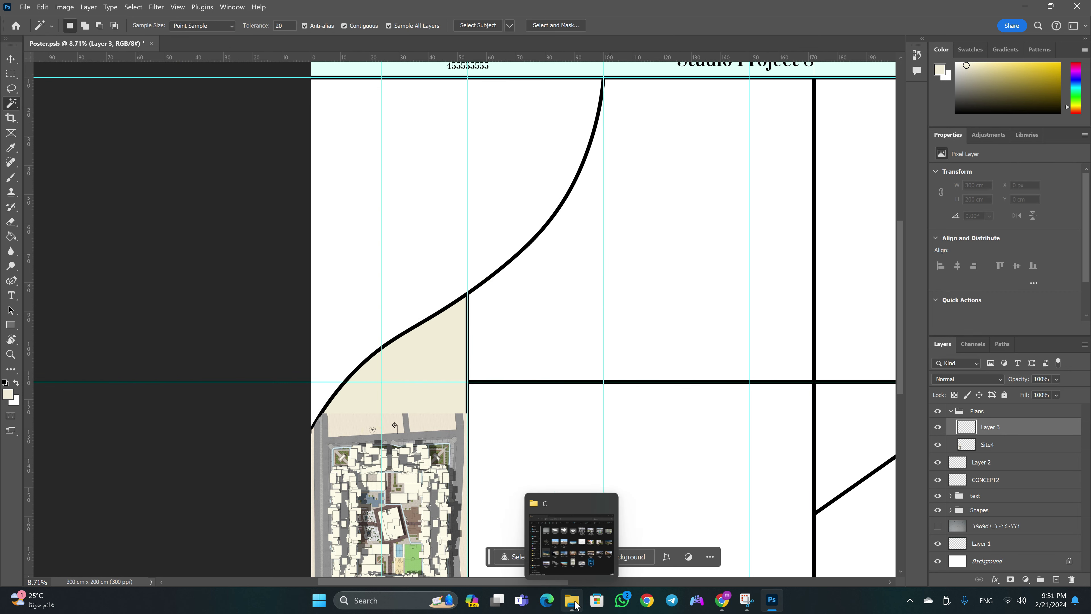
Place REN_24 in the upper-left corner, enlarged to about 157.49%, and commit it
left_click(576, 601)
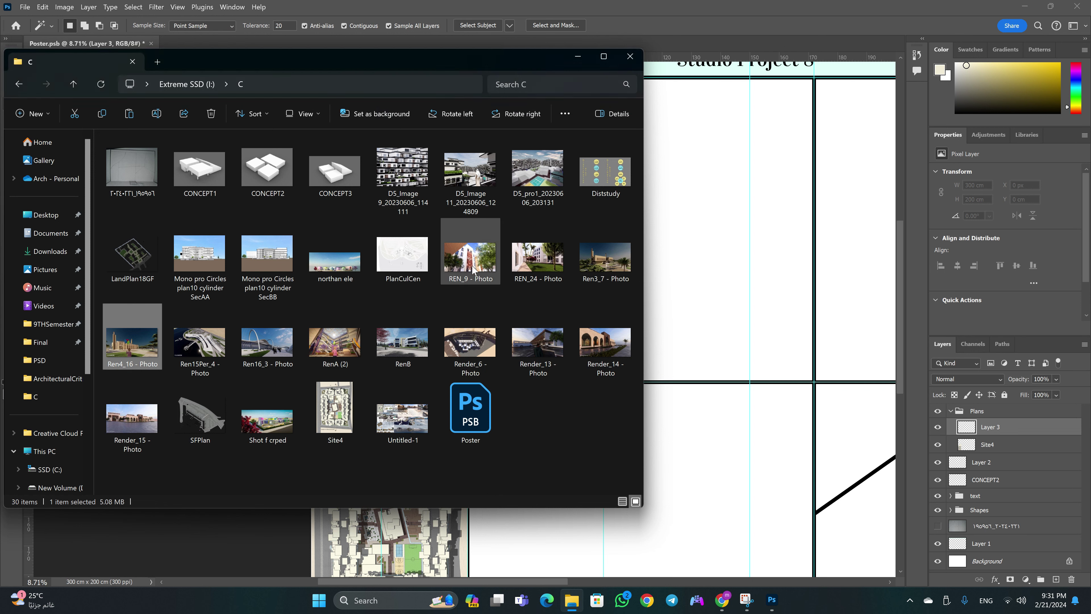
left_click_drag(546, 262, 673, 254)
left_click_drag(661, 319, 523, 202)
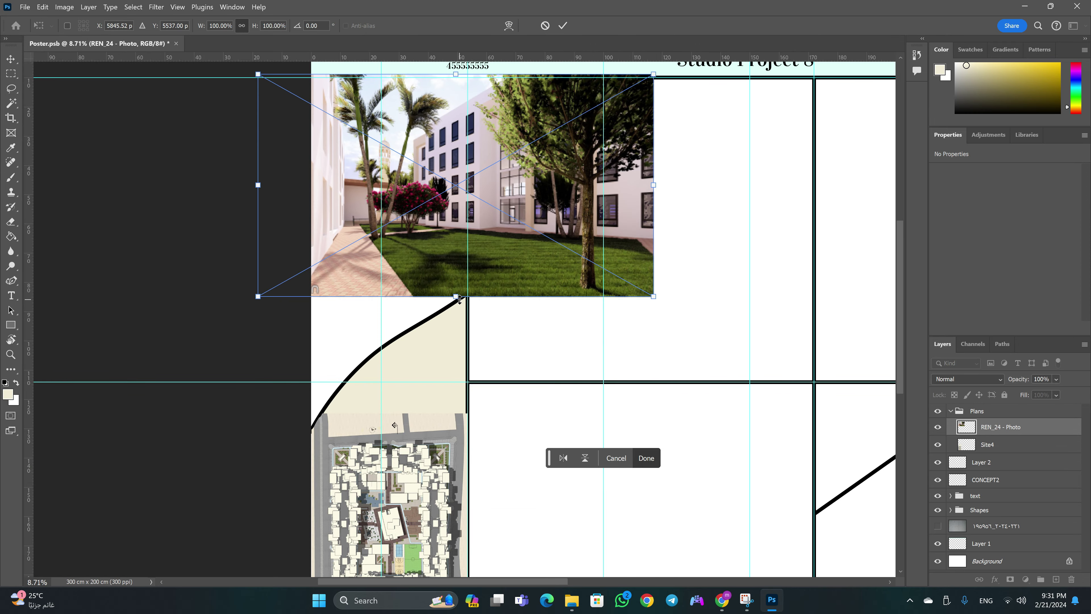
left_click_drag(456, 296, 454, 425)
left_click_drag(516, 278, 550, 284)
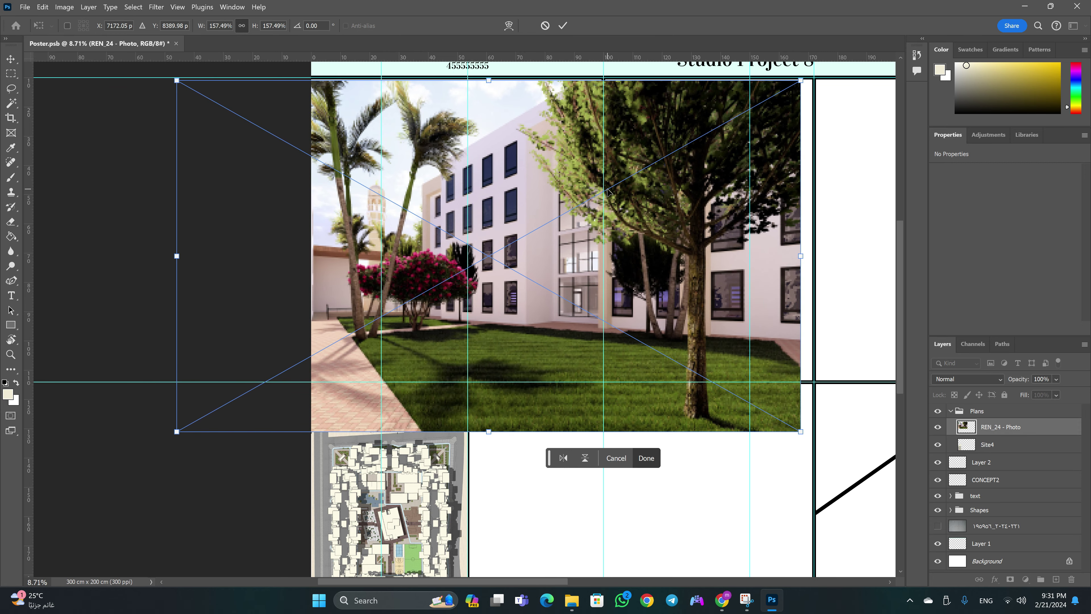
key("Return")
key("w")
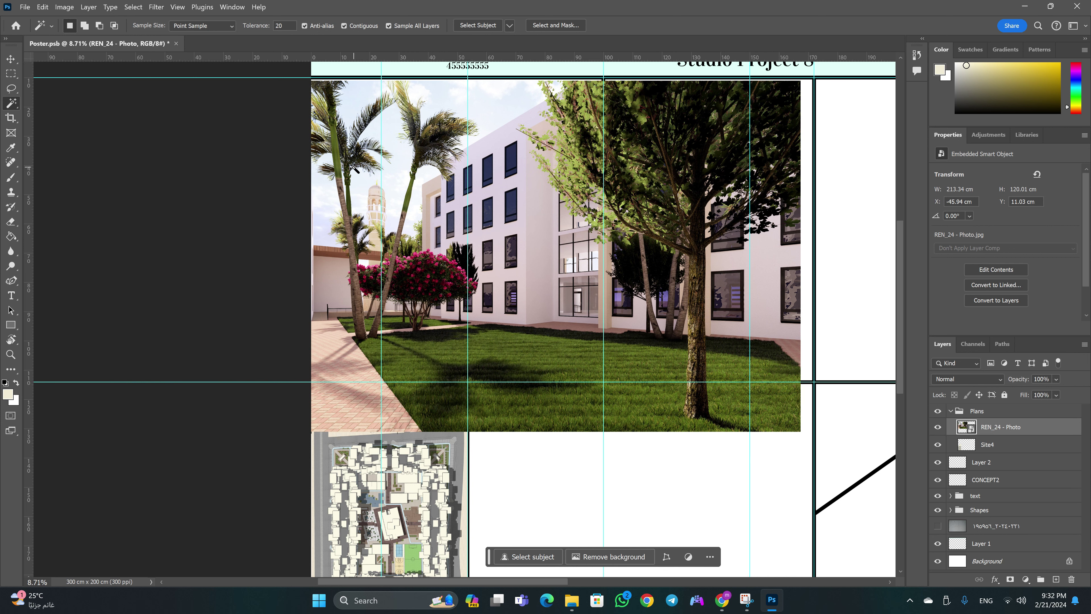
Rasterize the REN_24 render layer
left_click(938, 426)
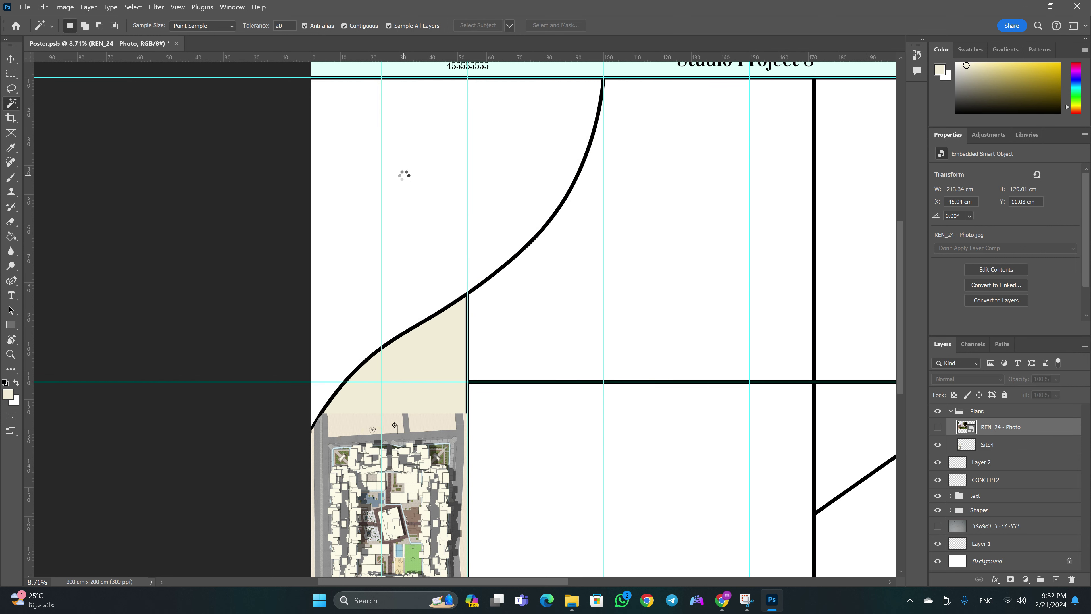
left_click(941, 428)
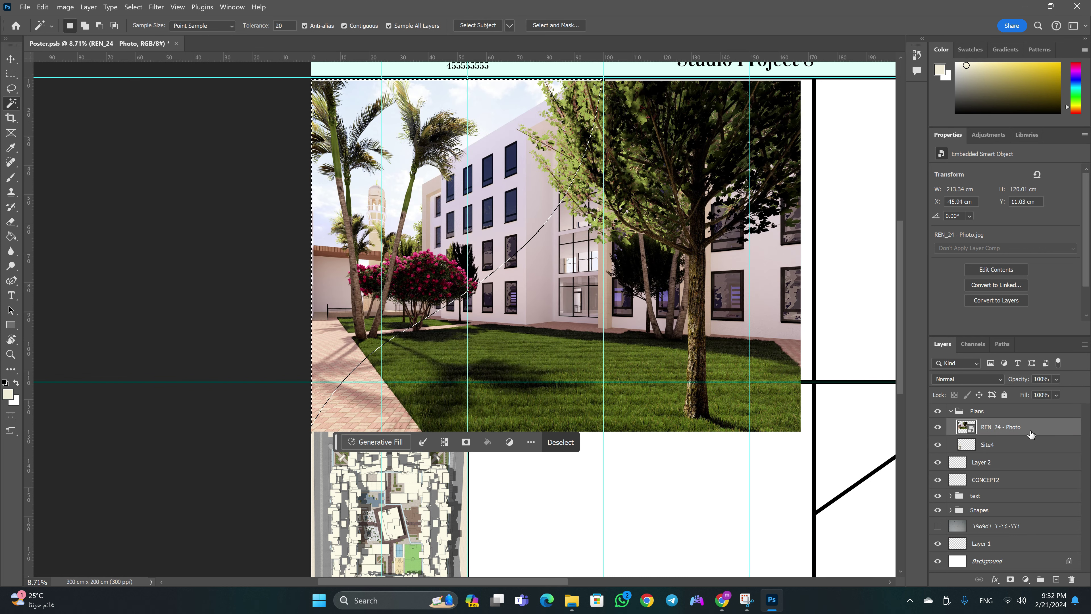
right_click(1031, 435)
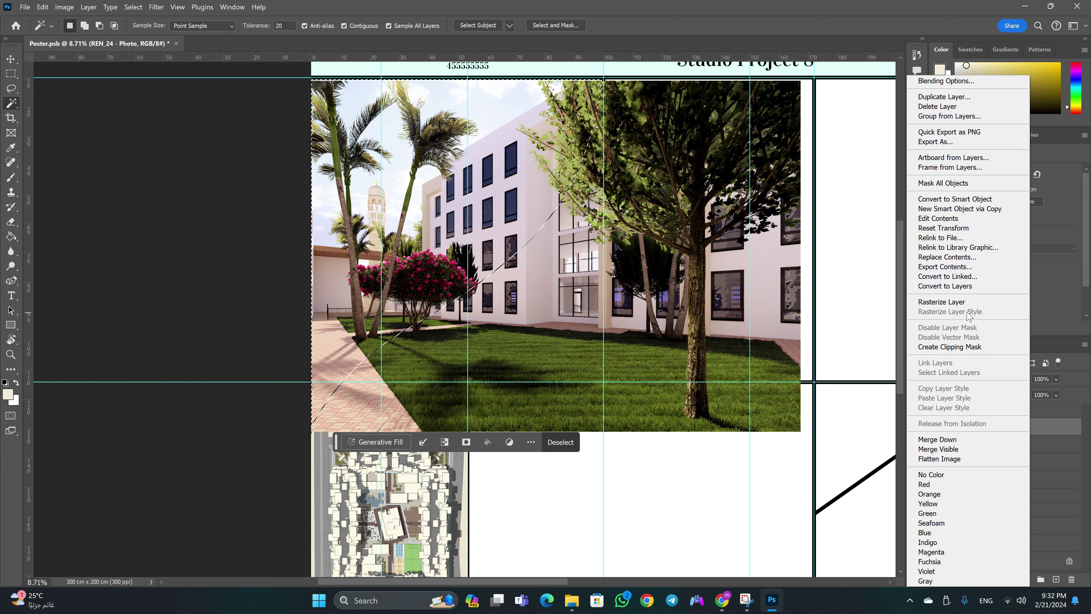
left_click(942, 301)
Invert the canvas selection, deselect, and zoom so the whole poster is visible
right_click(520, 160)
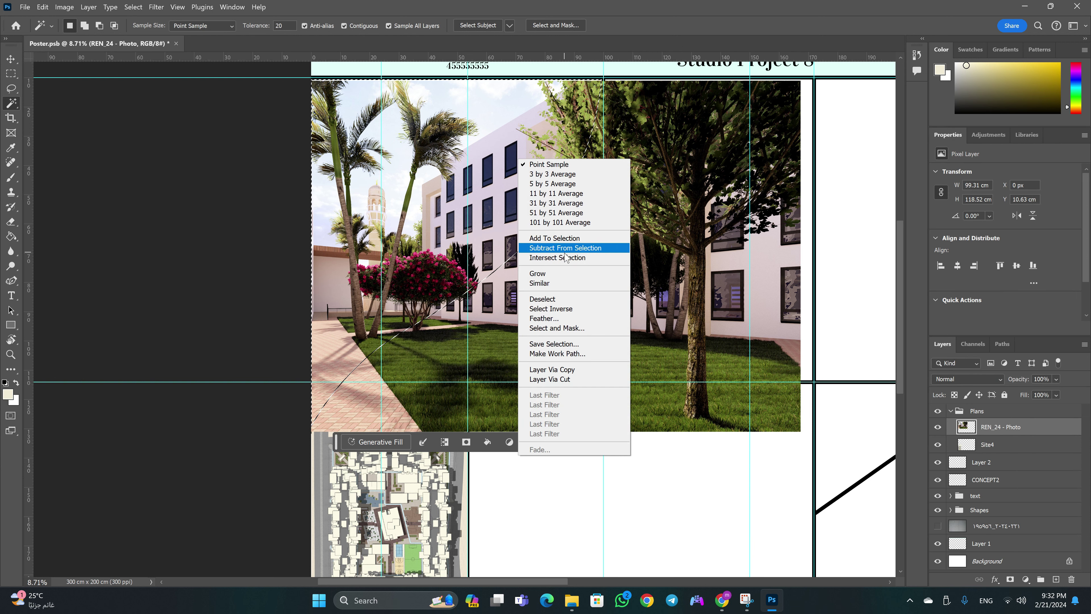
left_click(546, 308)
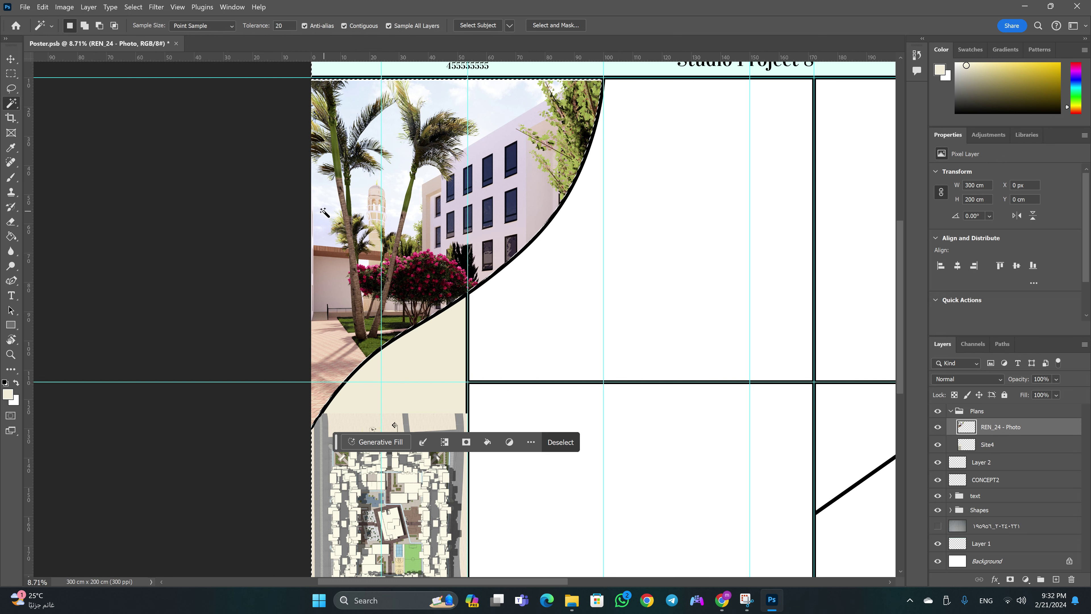
key("ctrl+d")
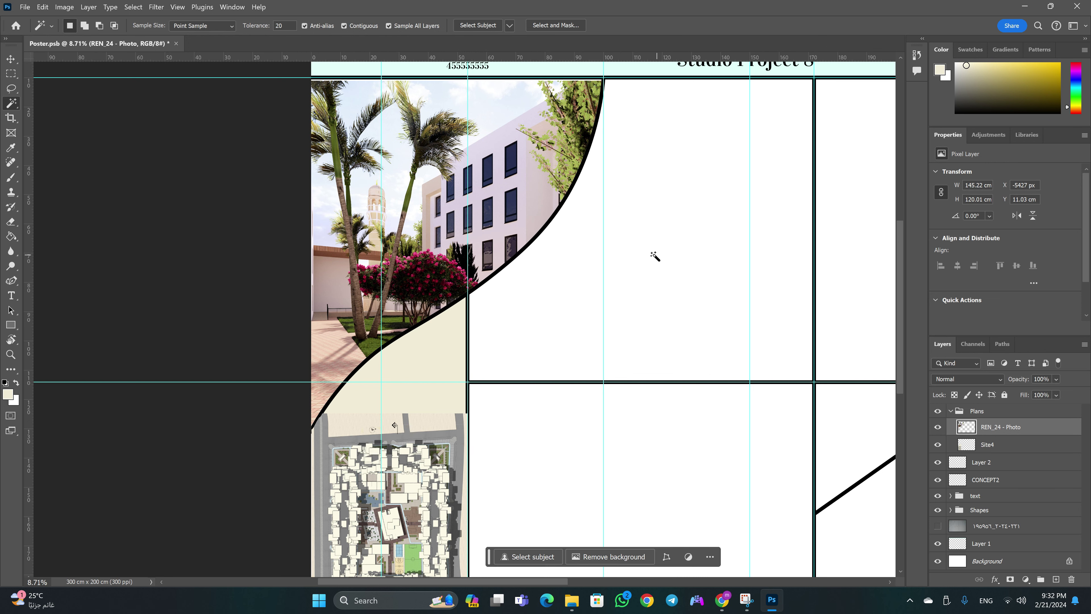
key("z")
left_click_drag(479, 263, 438, 268)
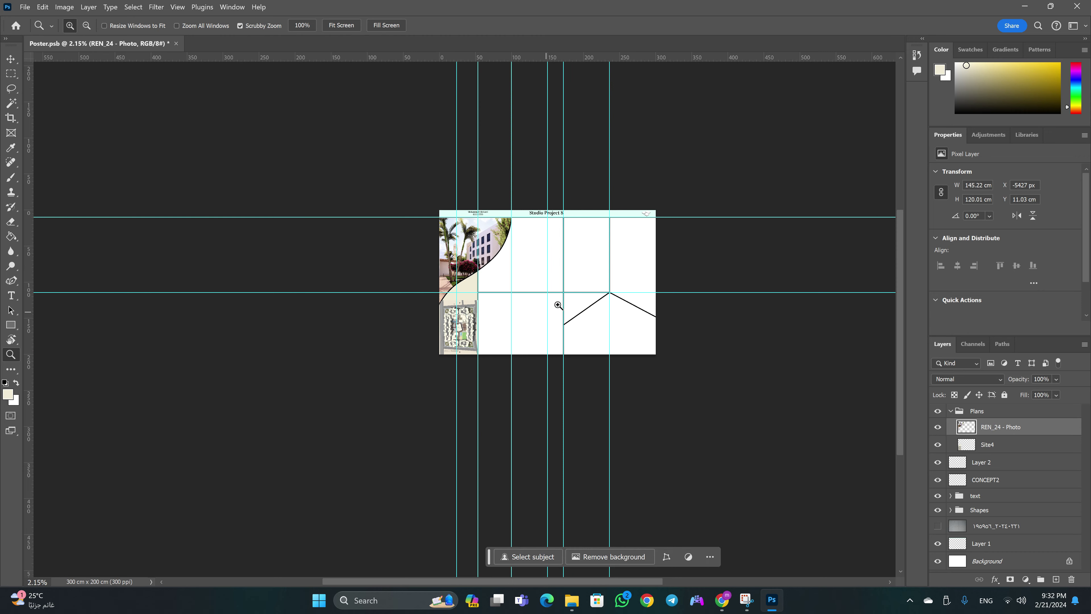
left_click_drag(548, 248, 570, 241)
Place PlanCulCen at about 127.7 × 85.92 cm in the lower-middle panel beside Site4
key("w")
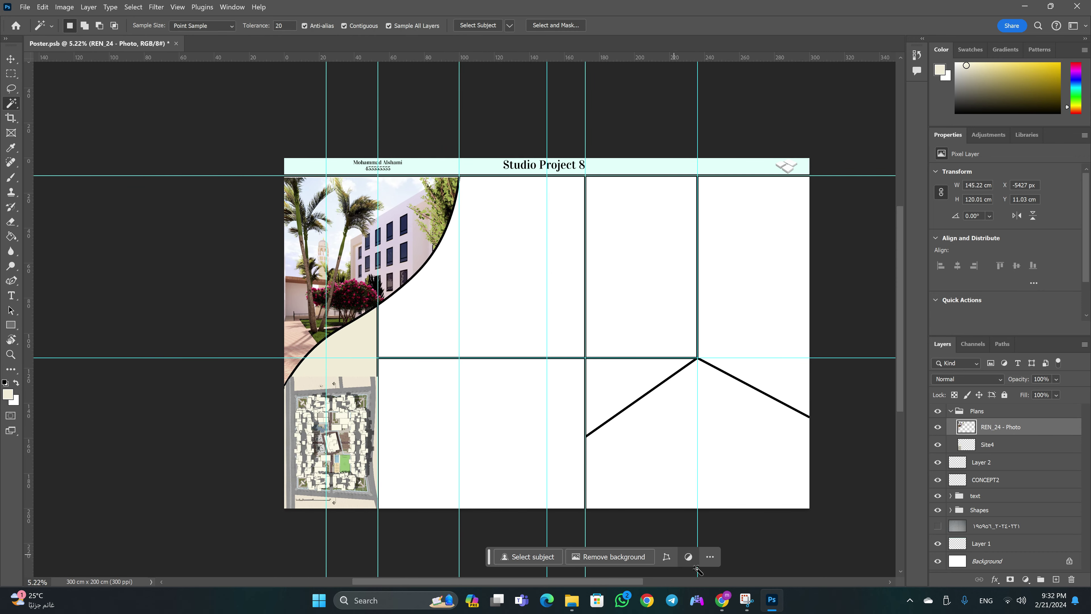
left_click(572, 600)
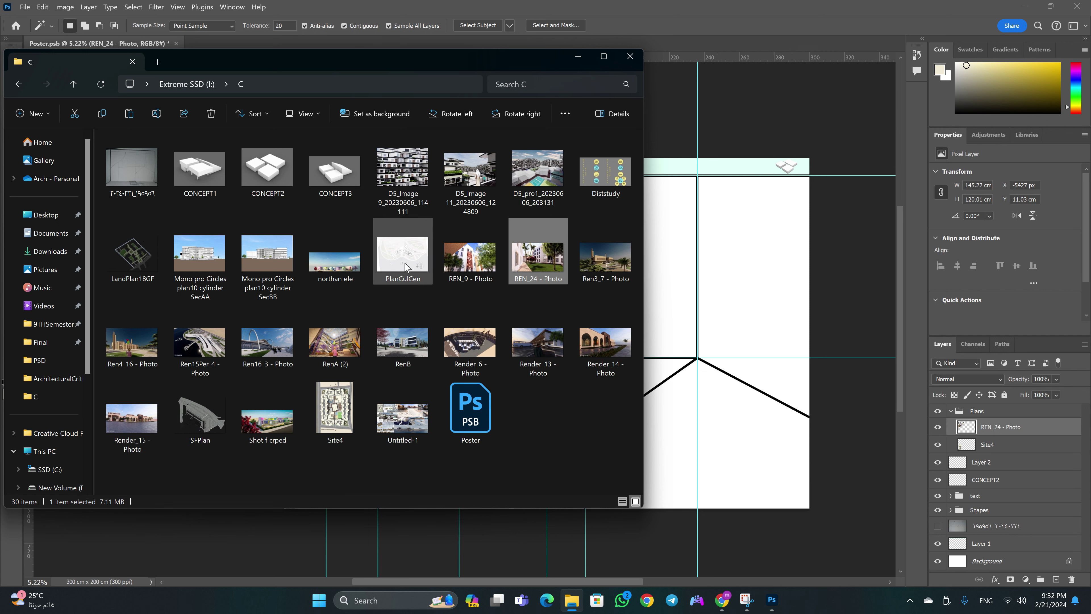
left_click_drag(405, 266, 658, 251)
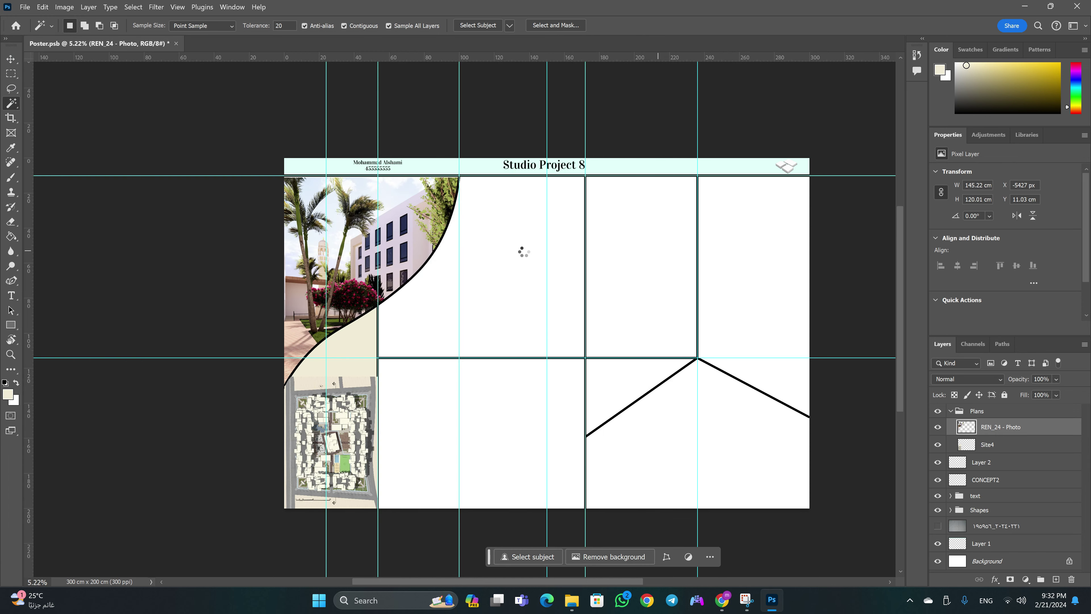
mouse_move(540, 329)
left_mouse_down()
mouse_move(525, 296)
mouse_move(541, 241)
left_mouse_up()
left_click_drag(713, 132, 507, 271)
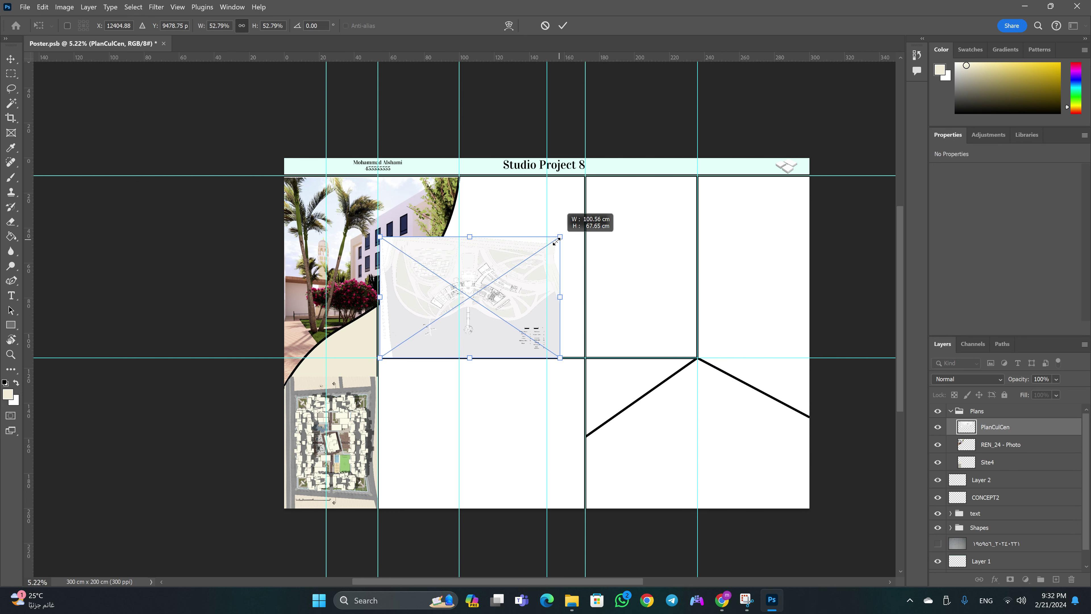
left_click_drag(478, 316, 476, 466)
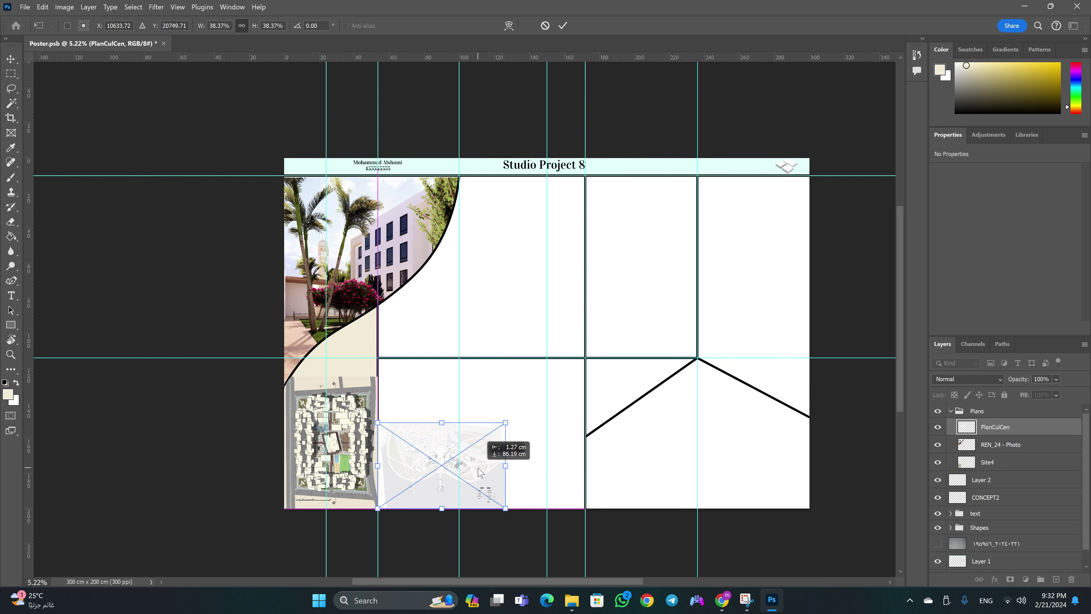
left_click_drag(507, 418, 584, 369)
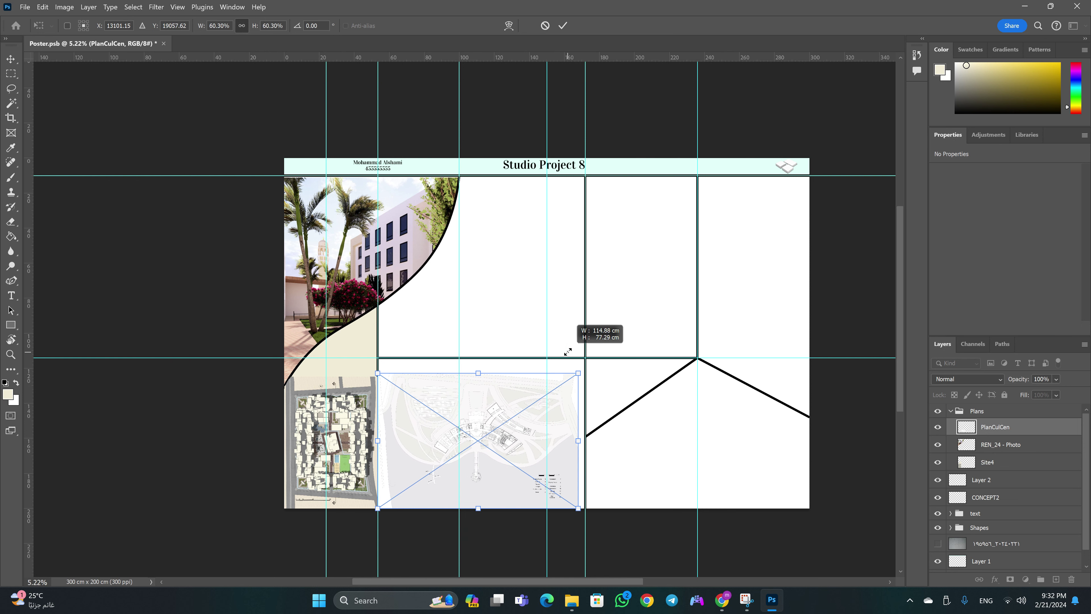
left_click_drag(488, 377, 488, 365)
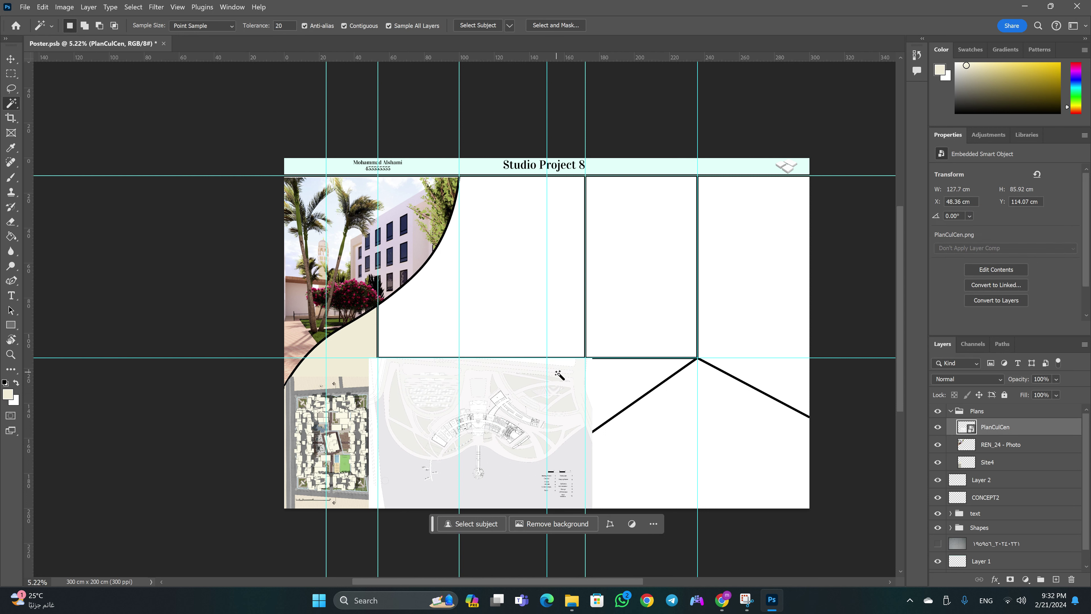
Rasterize the PlanCulCen layer and delete its overflow on both sides to fit the lower-middle panel
right_click(986, 422)
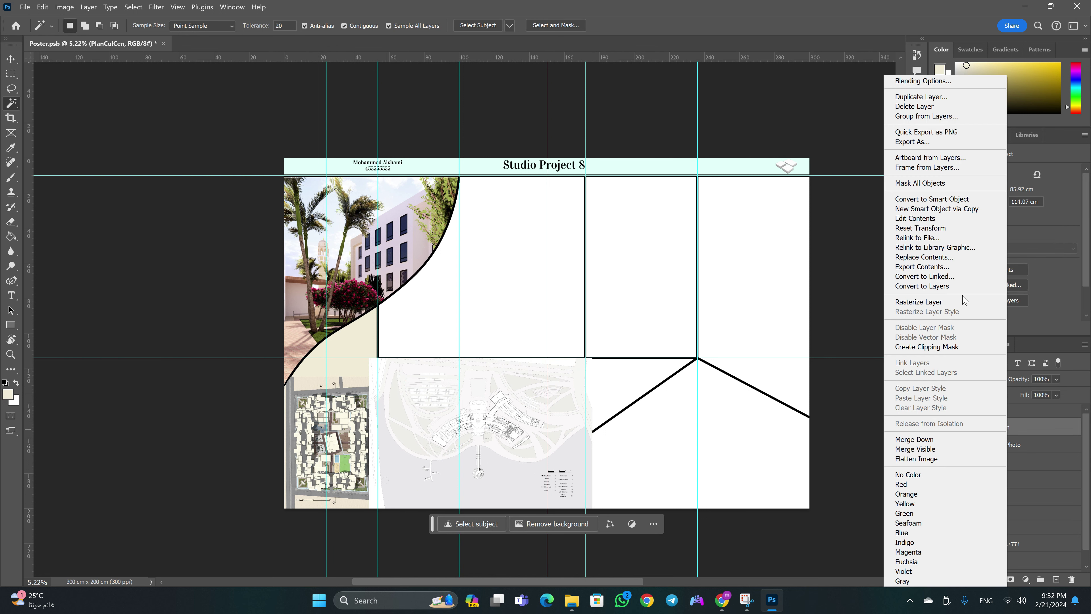
left_click(952, 302)
key("m")
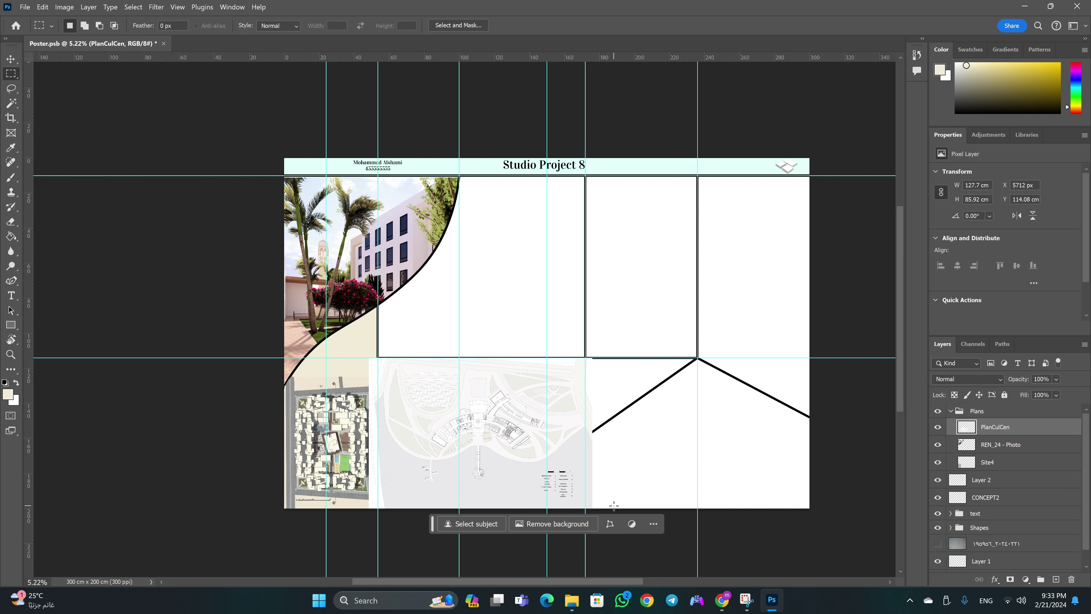
mouse_move(614, 507)
left_mouse_down()
mouse_move(591, 480)
mouse_move(586, 357)
left_mouse_up()
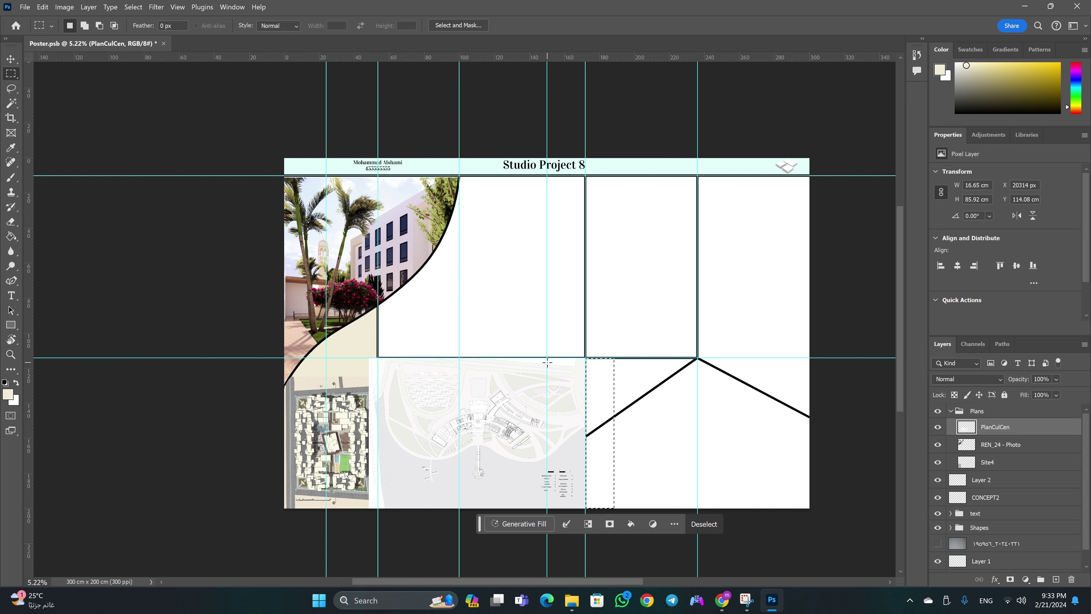
left_click_drag(354, 358, 376, 509)
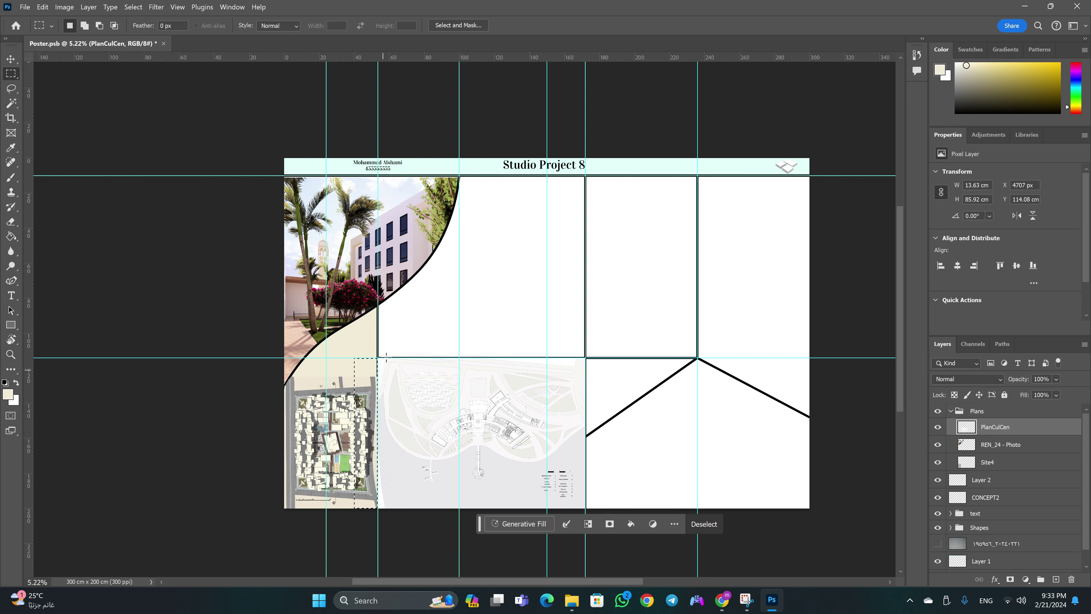
left_click(443, 333)
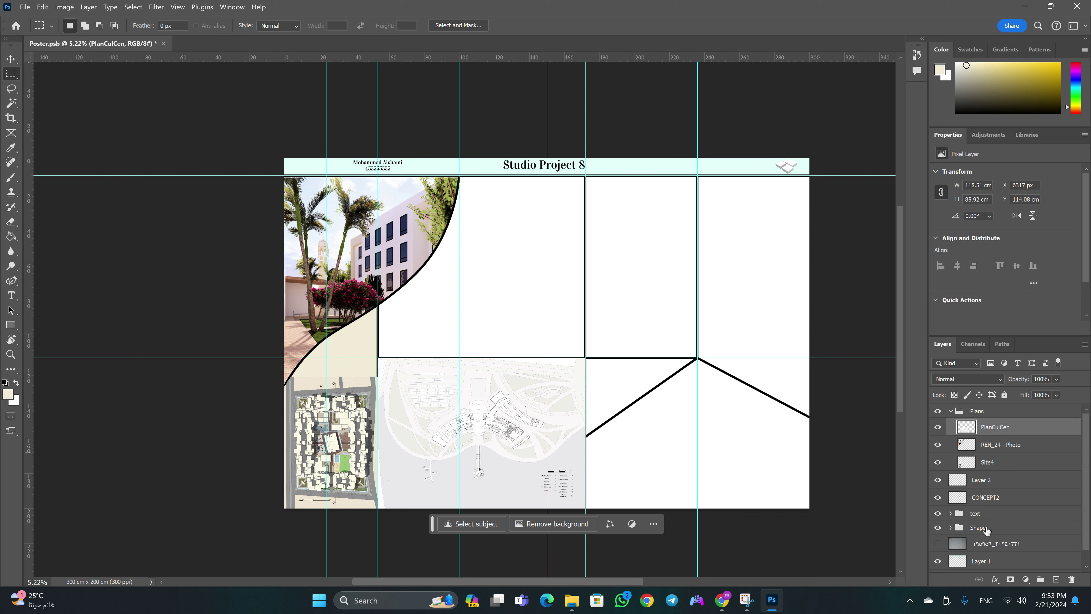
Move the Shapes group above the Plans group so the panel borders overlay the plans
left_click(1001, 528)
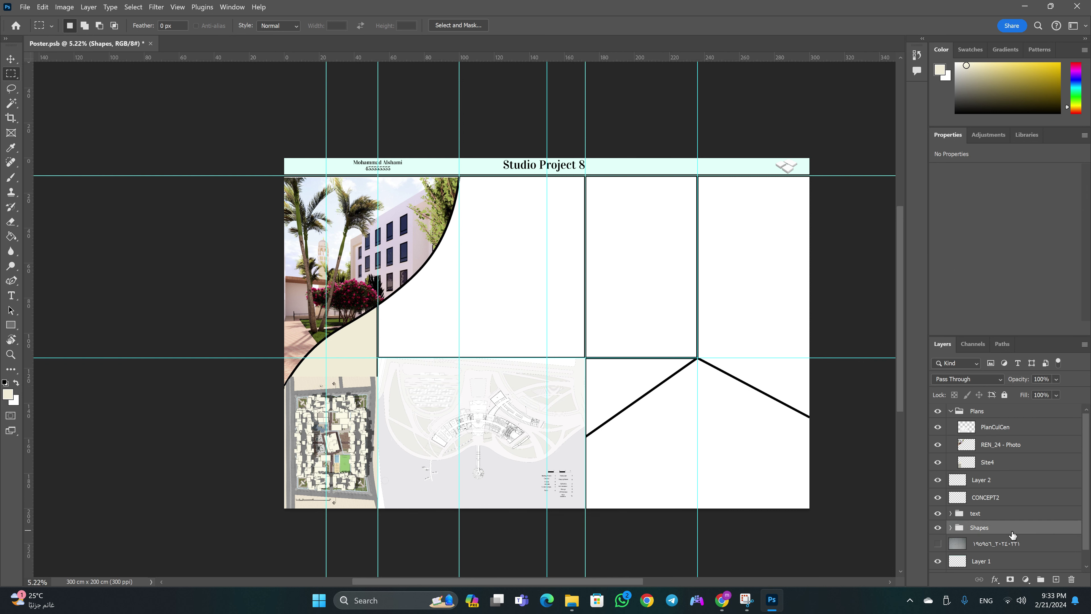
left_click_drag(1013, 534, 996, 400)
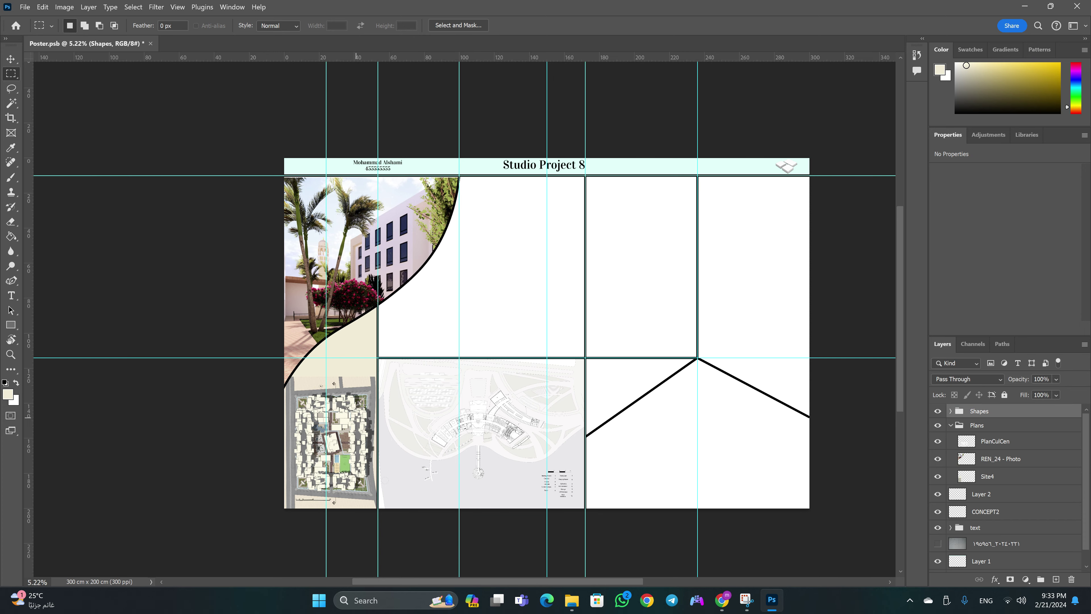
key("z")
mouse_move(371, 361)
left_mouse_down()
mouse_move(453, 401)
mouse_move(627, 340)
left_mouse_up()
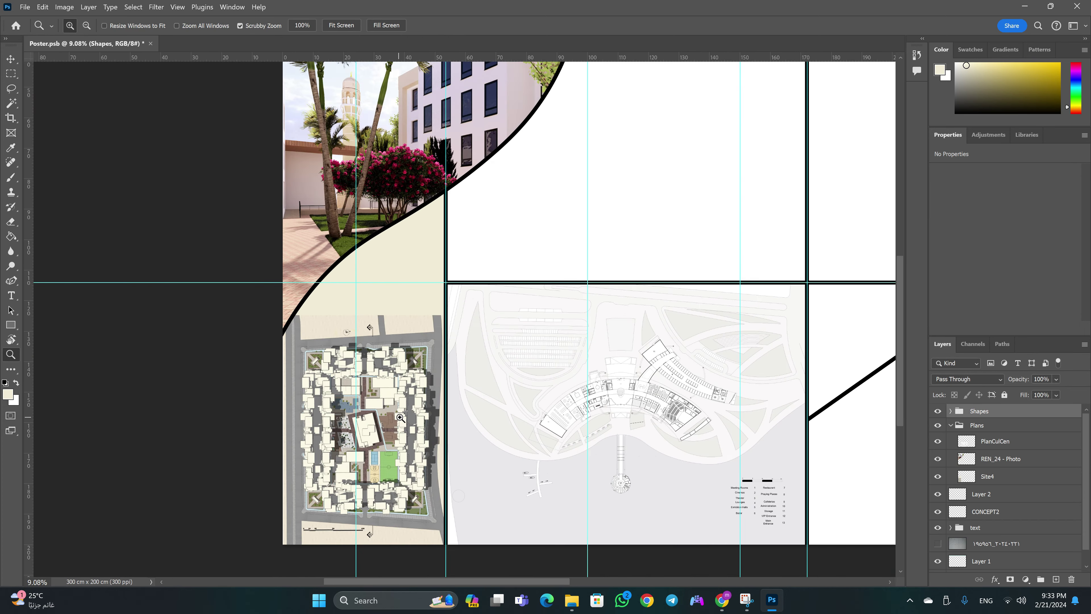
Return to the full poster view and bring up the project images folder
left_click_drag(541, 375, 606, 397)
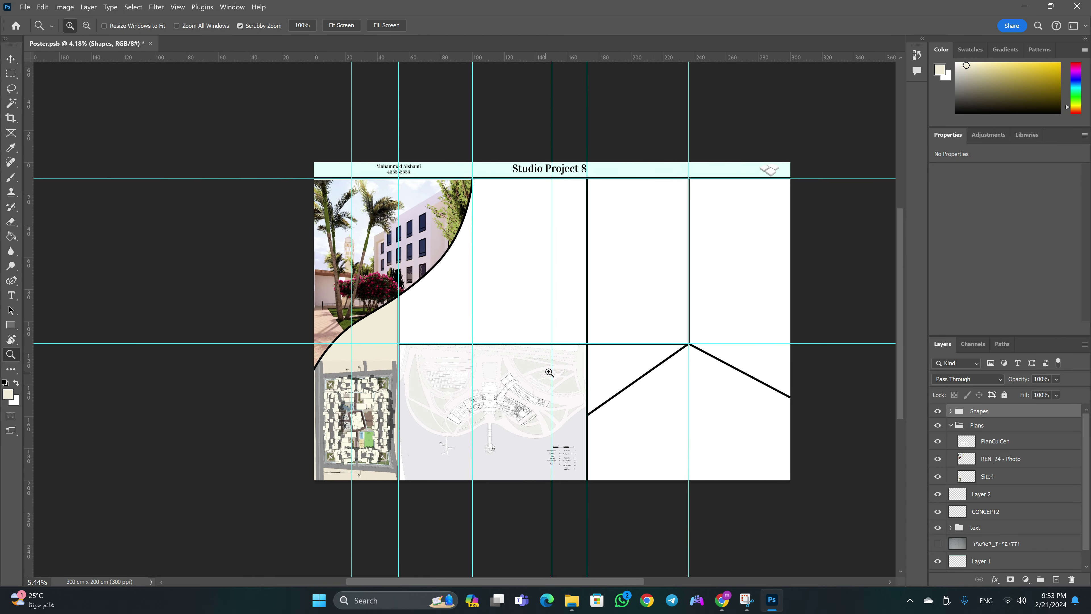
key("m")
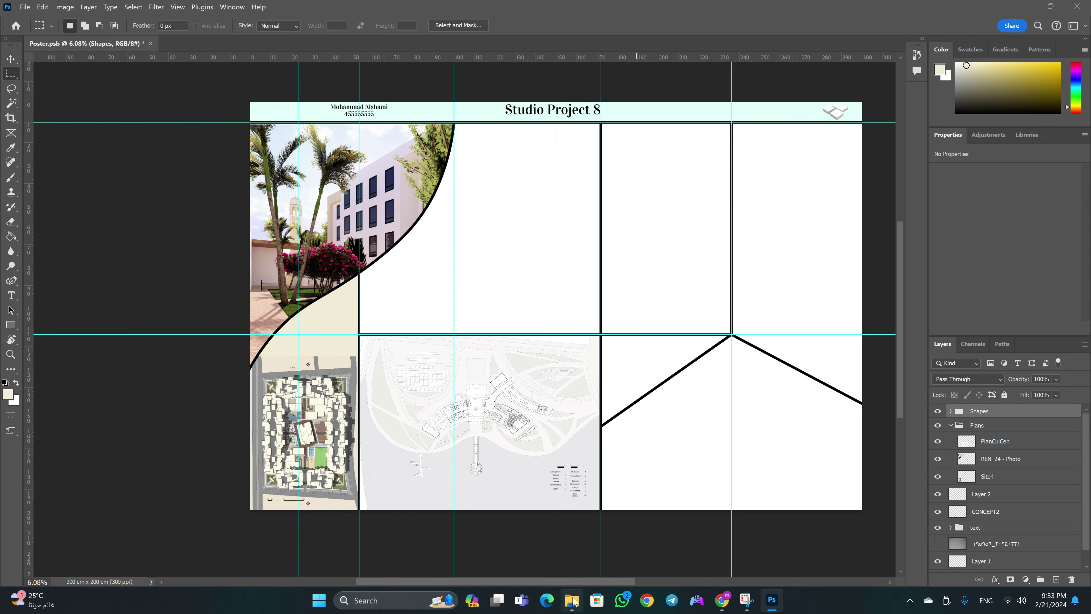
left_click(572, 600)
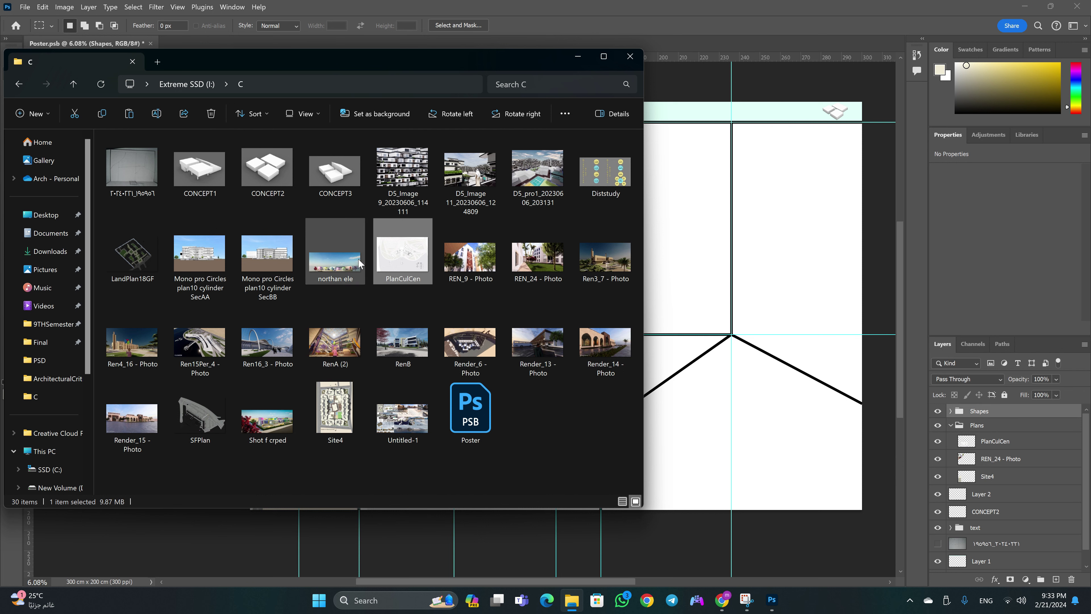
Place 'northan ele' above the master plan, sized to about 117.48 × 43.31 cm, and commit
left_click_drag(325, 265, 684, 241)
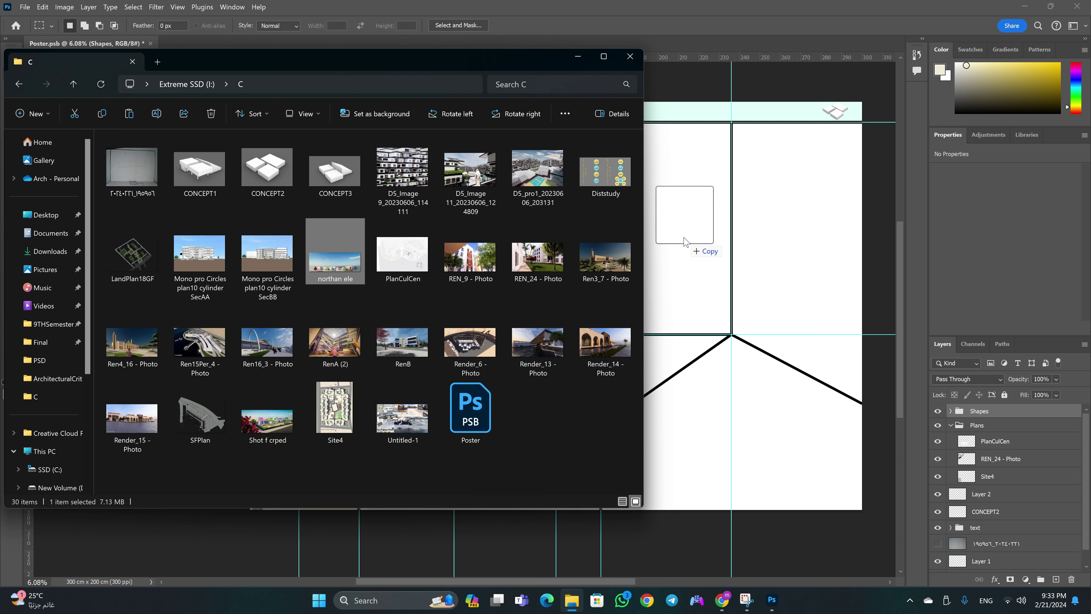
left_click_drag(684, 242, 658, 237)
mouse_move(594, 332)
left_mouse_down()
mouse_move(665, 248)
mouse_move(760, 207)
left_mouse_up()
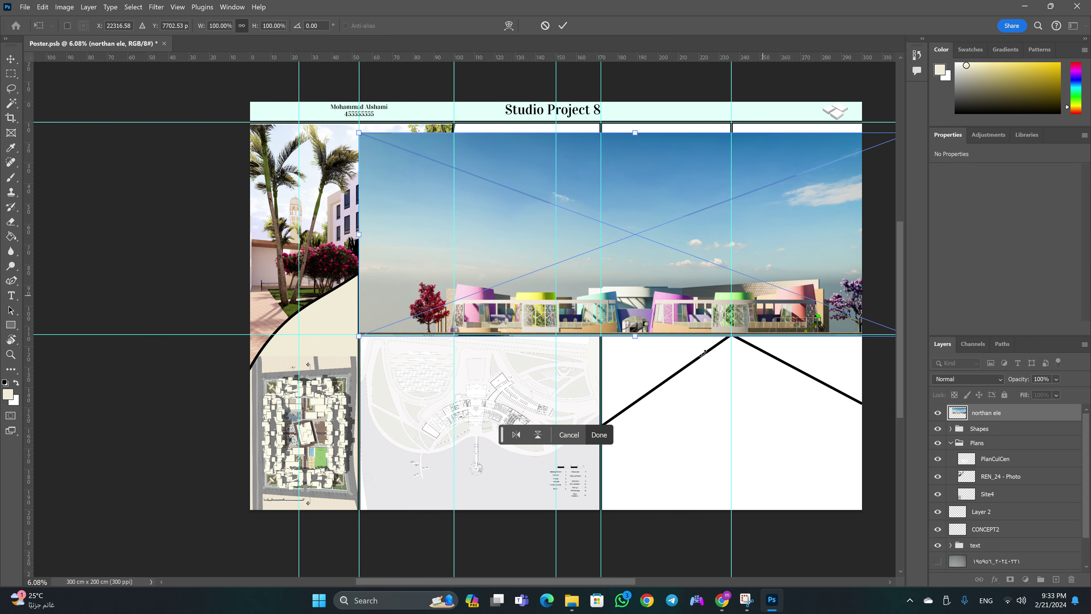
scroll(662, 224, "up", 2)
left_click_drag(632, 159, 630, 263)
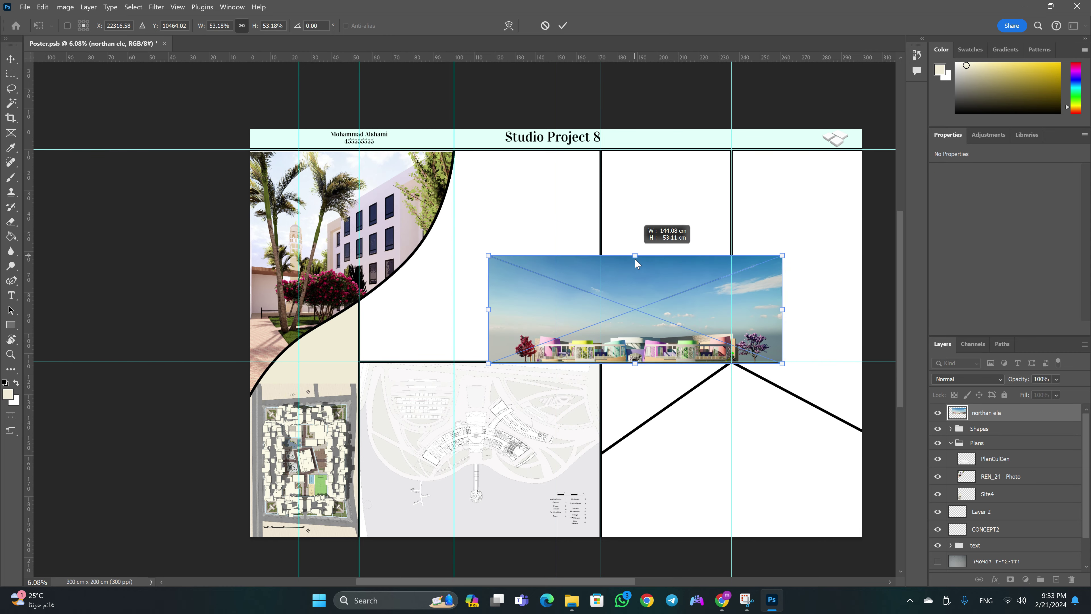
mouse_move(654, 301)
left_mouse_down()
mouse_move(507, 307)
mouse_move(604, 315)
mouse_move(578, 316)
left_mouse_up()
left_click_drag(471, 275, 474, 275)
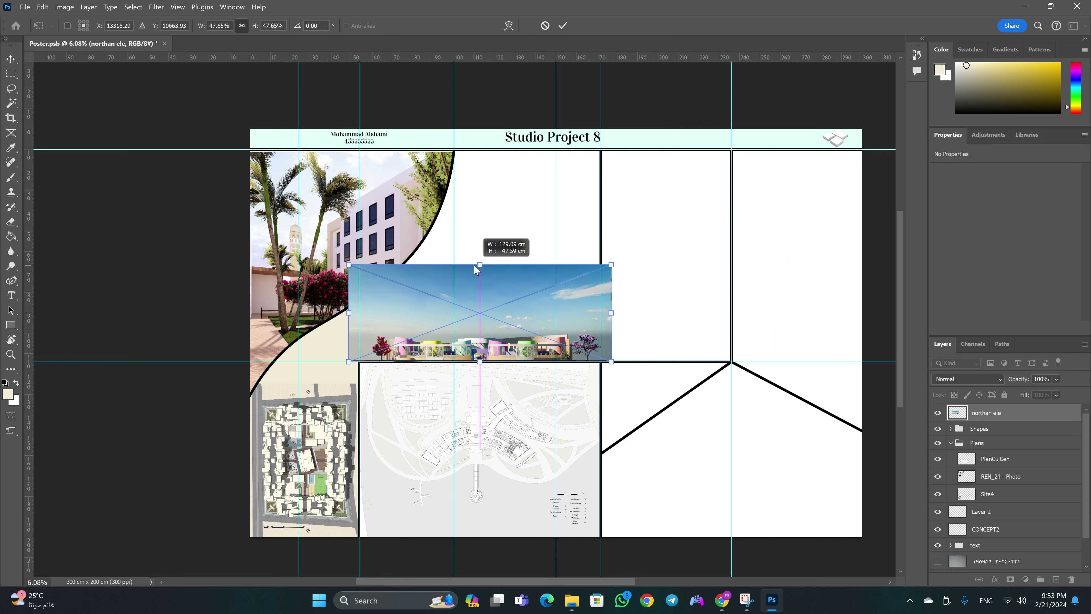
left_click_drag(595, 320, 601, 319)
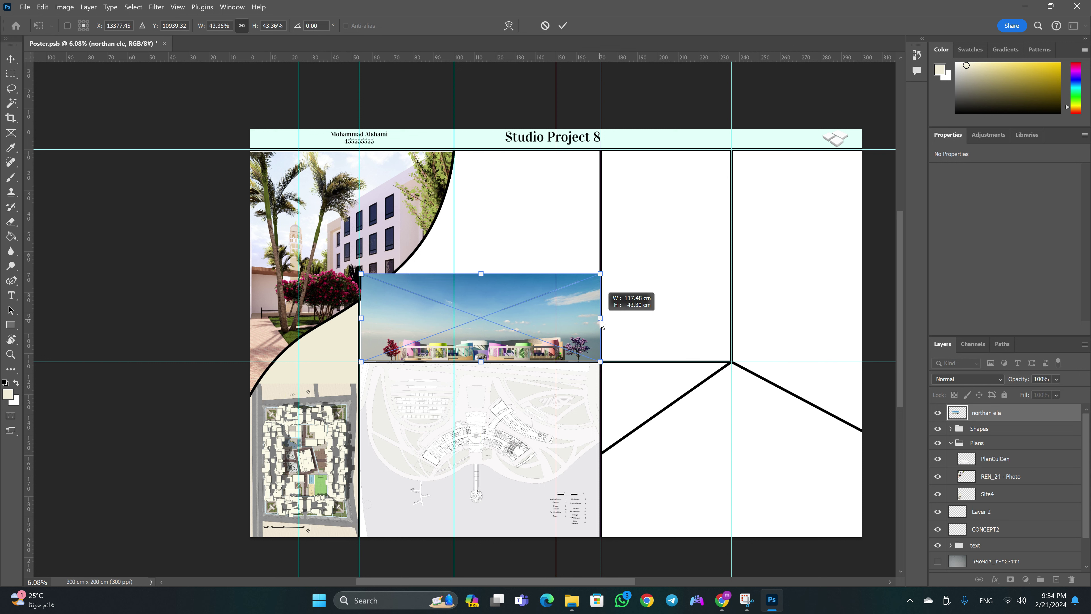
key("Return")
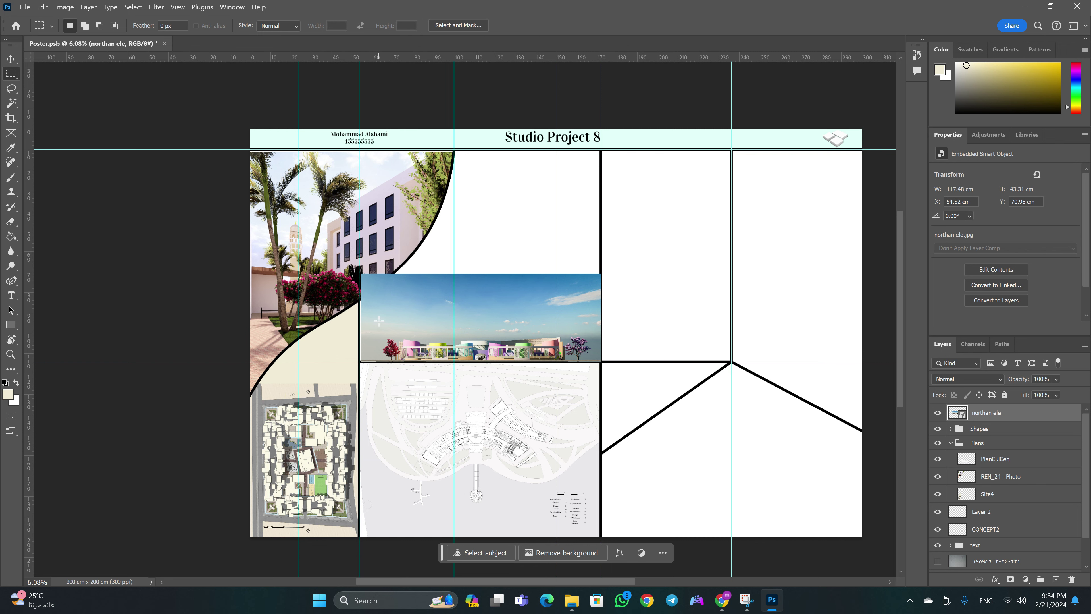
Zoom into the northern elevation, Magic Wand-select the sky band above its buildings, and bring up File Explorer
key("z")
left_click_drag(414, 311, 769, 309)
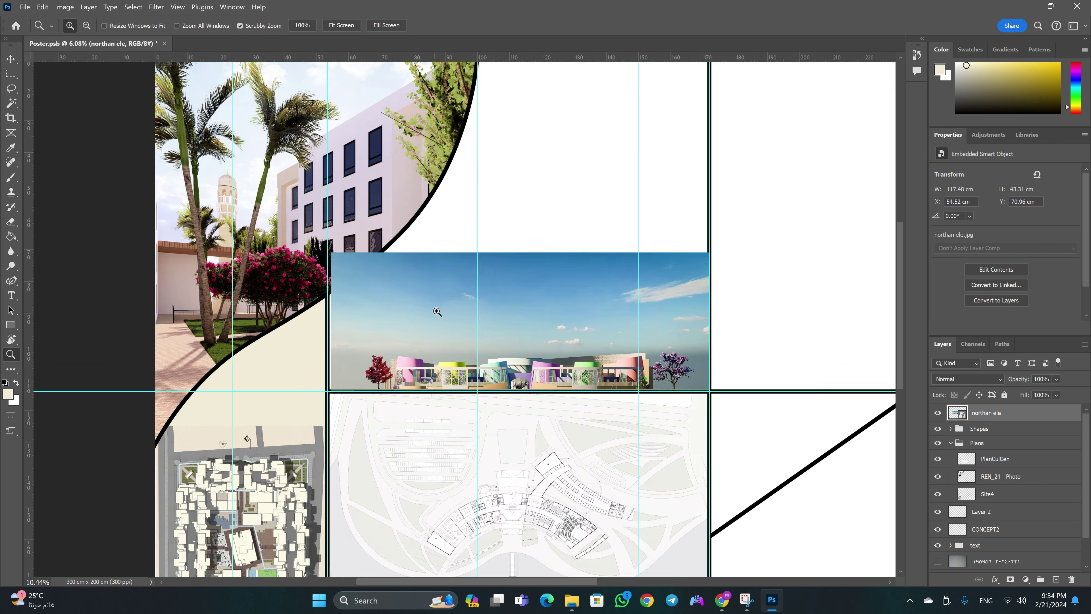
left_click(823, 290)
key("w")
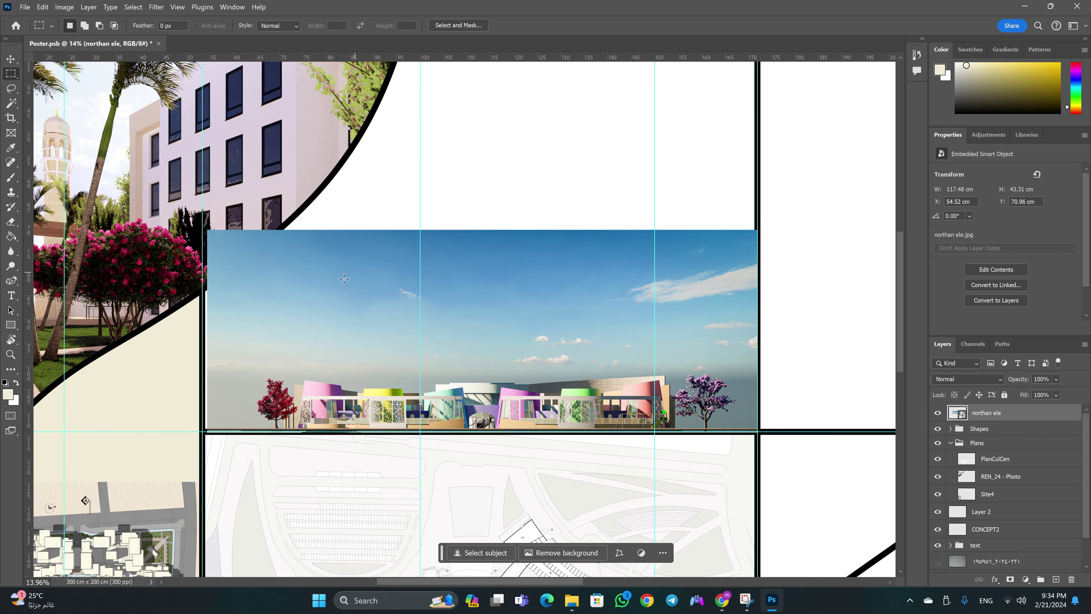
key("shift+w")
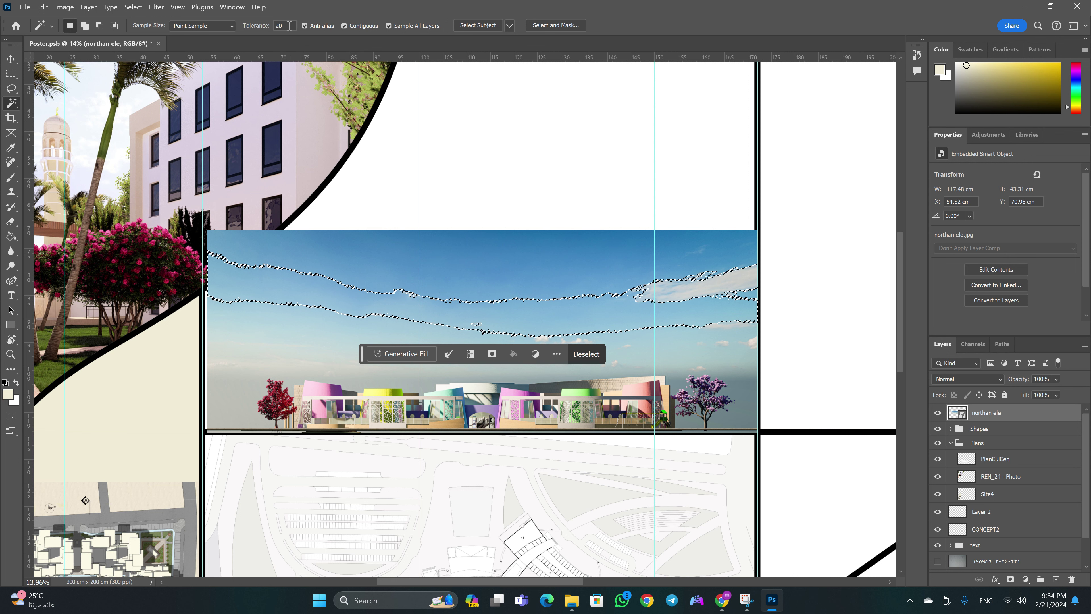
left_click(261, 26)
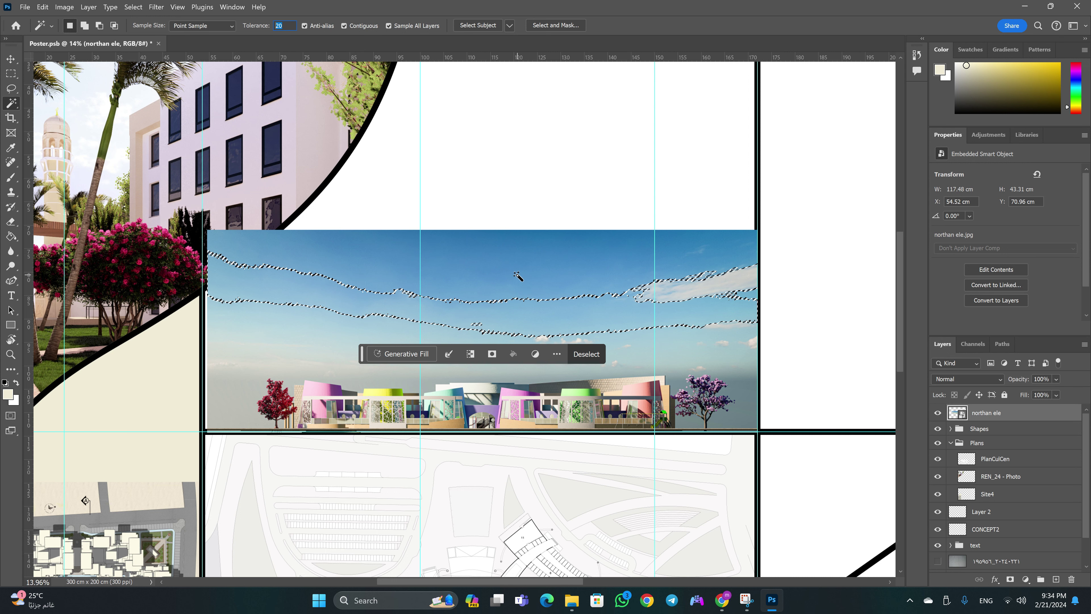
left_click(304, 312)
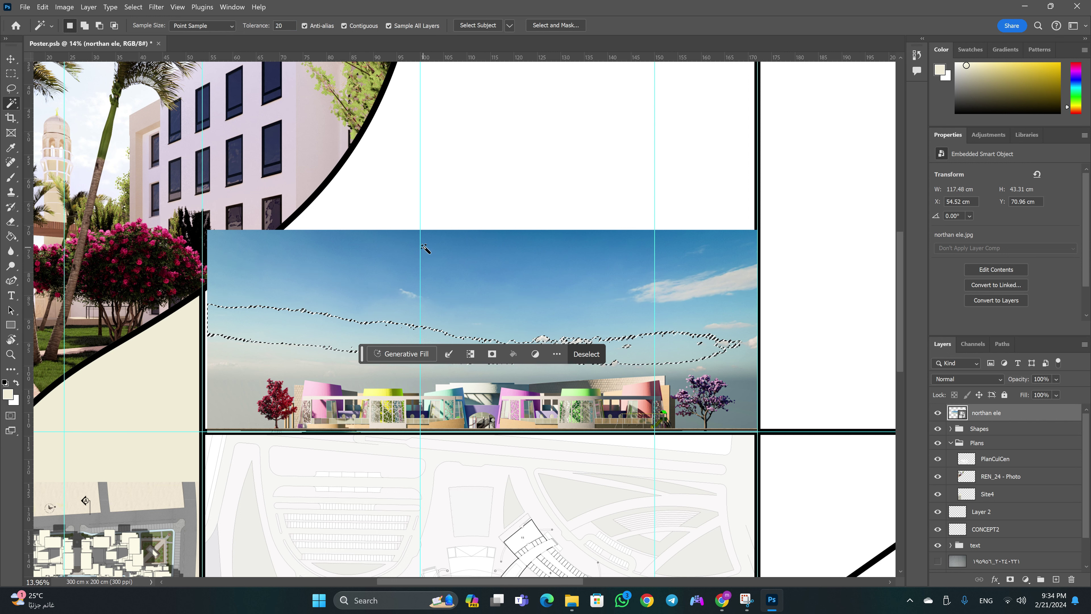
left_click(572, 601)
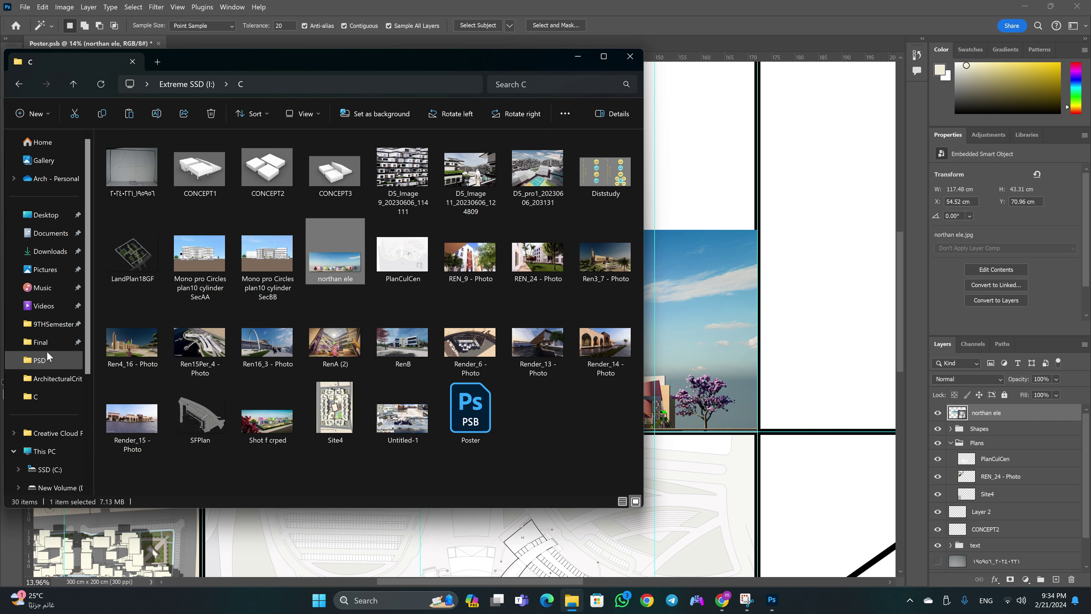
Go to 9THSemester > StudentHousing > Final and place Facade_1 - Photo (copy) on the poster
left_click(54, 323)
double_click(139, 296)
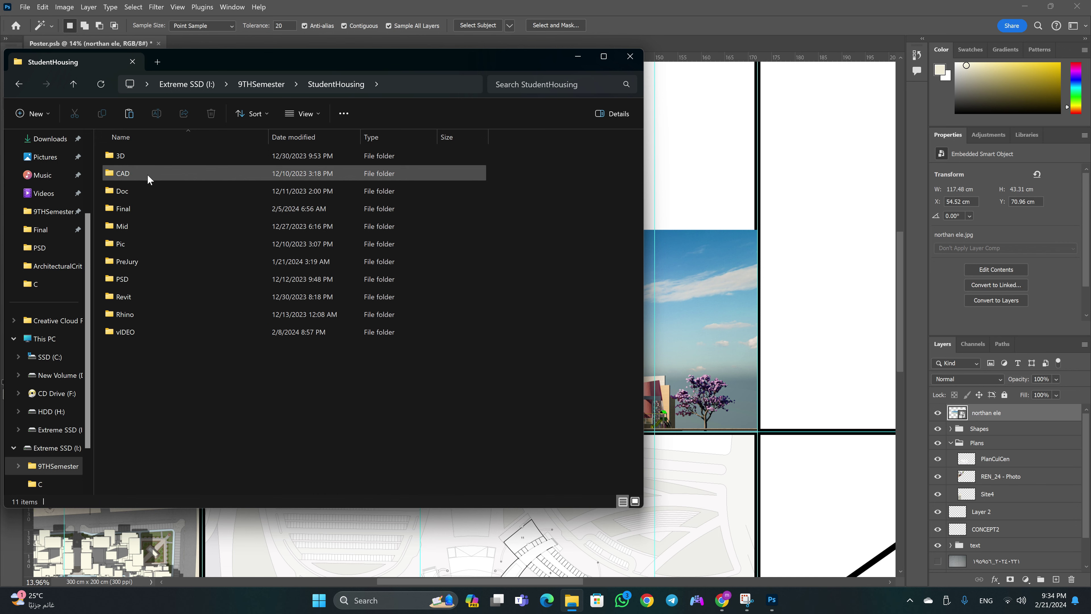
double_click(144, 243)
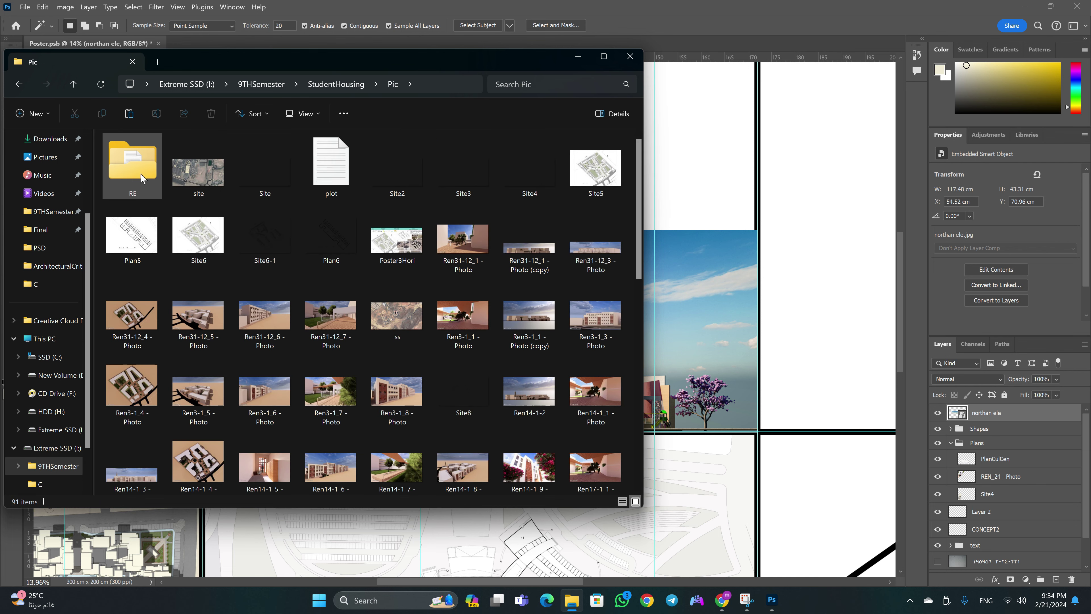
key("alt+Left")
double_click(135, 199)
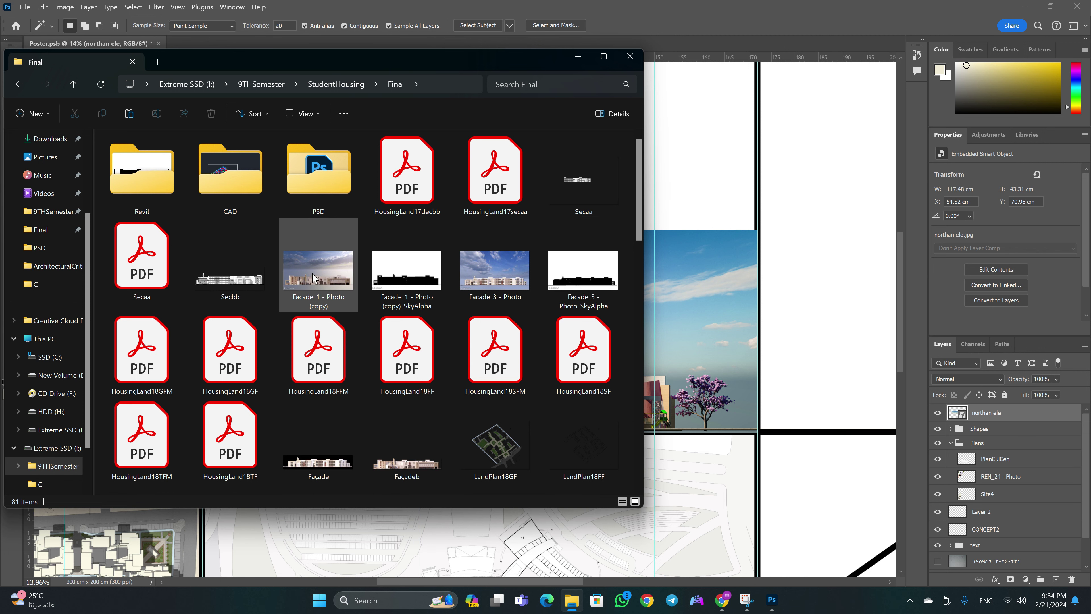
left_click_drag(315, 277, 786, 186)
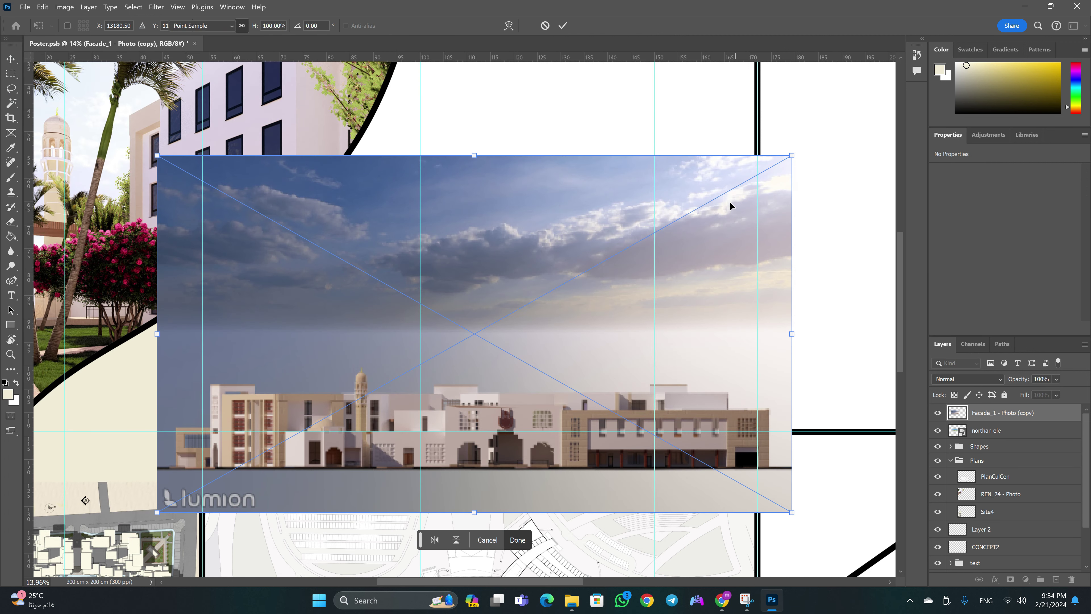
key("Return")
Drag the Facade_1 SkyAlpha mask onto the poster, lined up over the facade photo
left_click(571, 600)
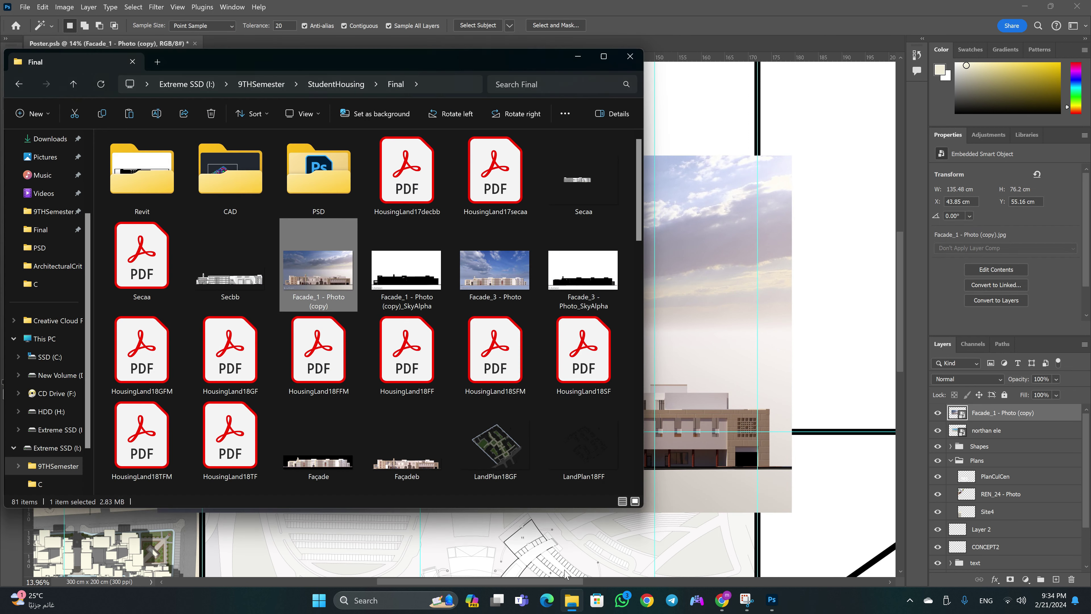
left_click_drag(404, 271, 715, 266)
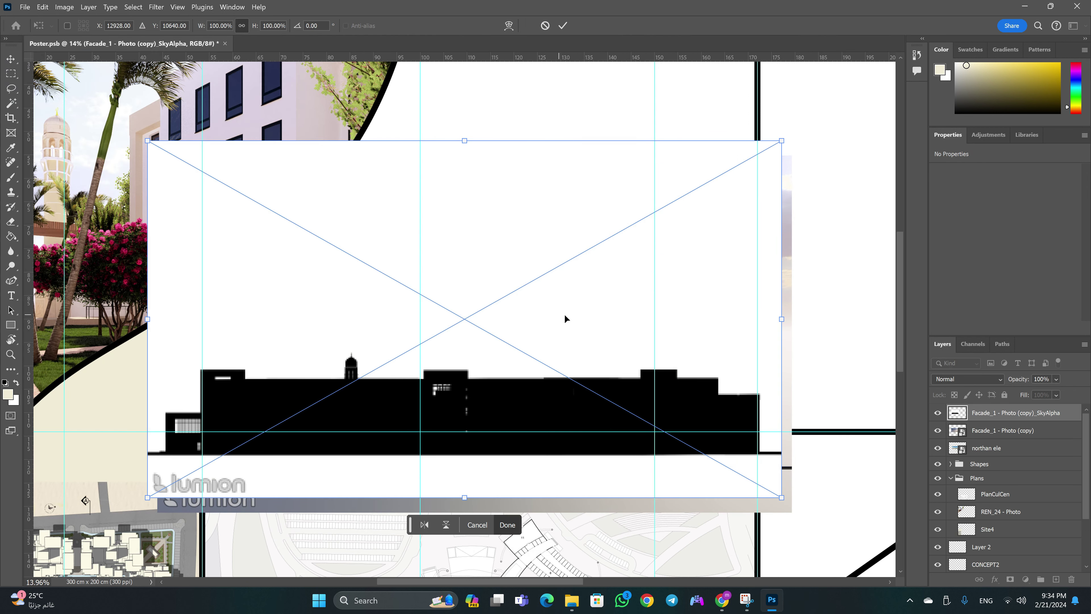
left_click_drag(564, 319, 574, 333)
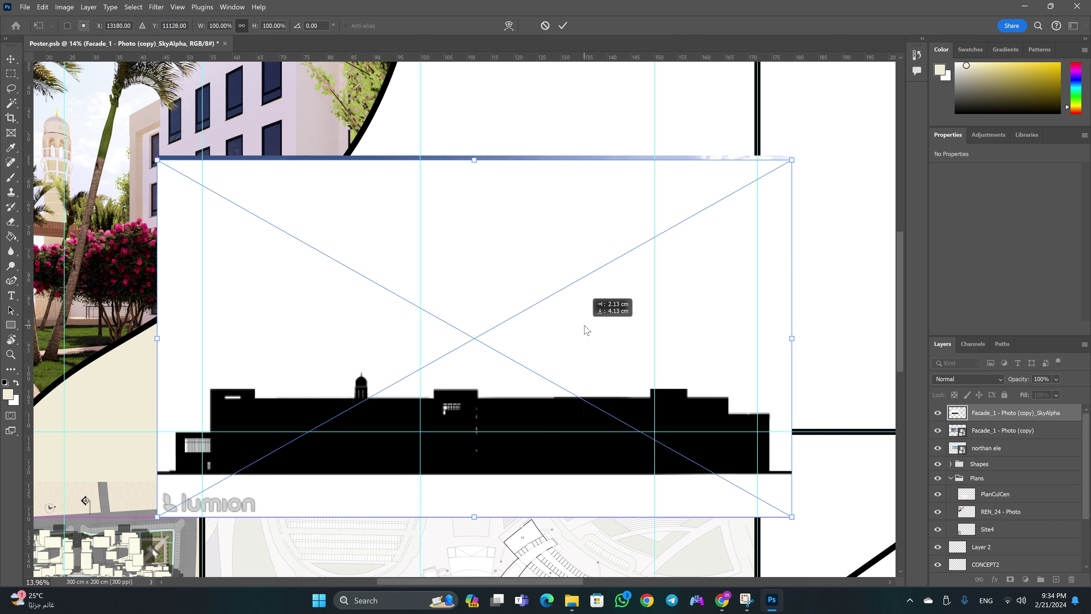
Confirm the SkyAlpha placement and rasterize both the SkyAlpha and facade photo layers
key("Return")
key("w")
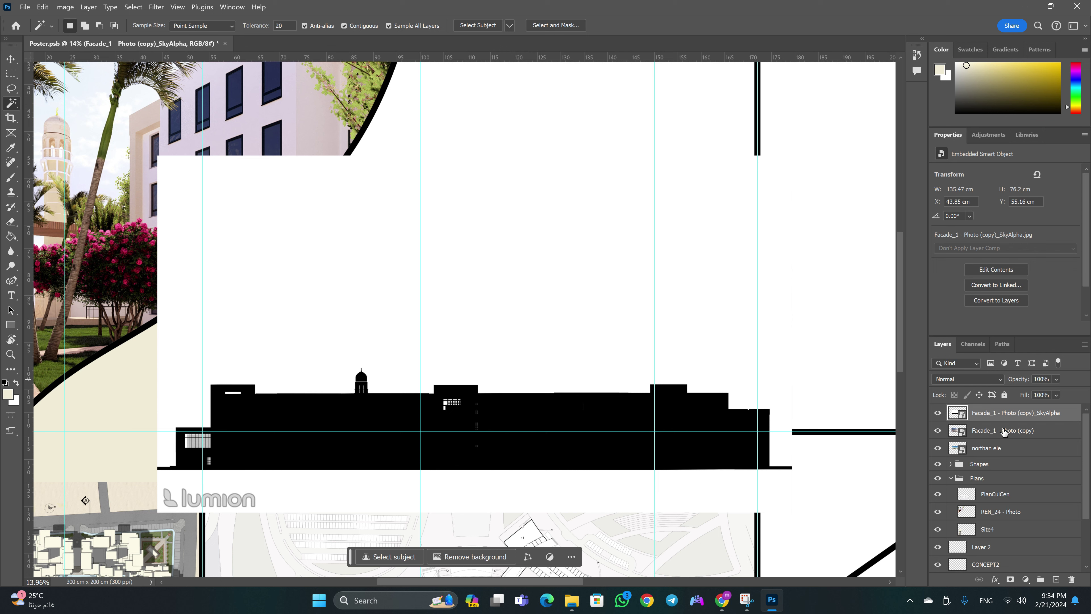
right_click(1008, 418)
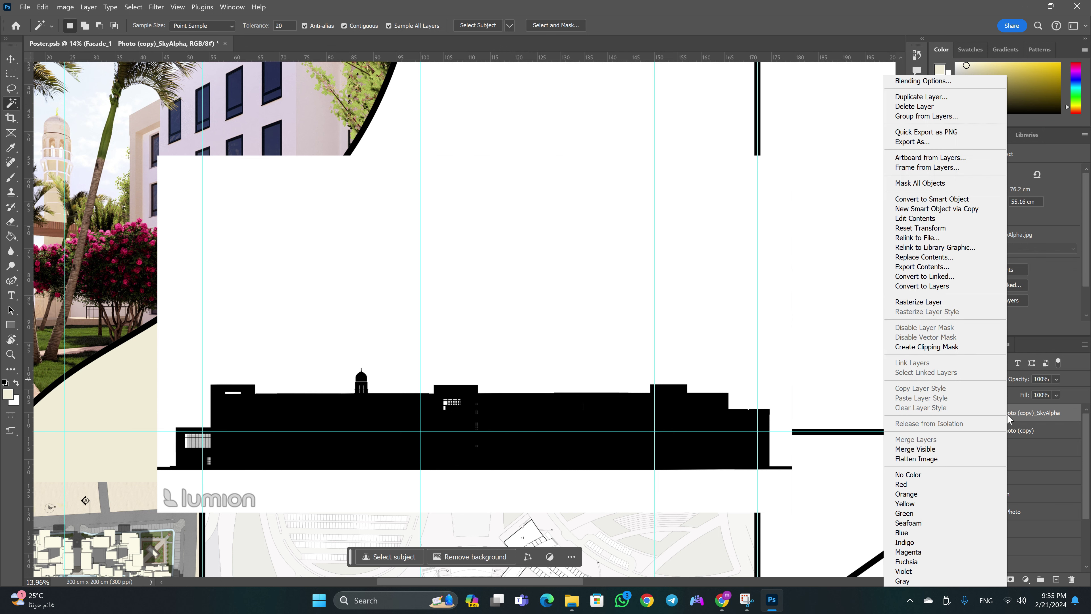
left_click(945, 302)
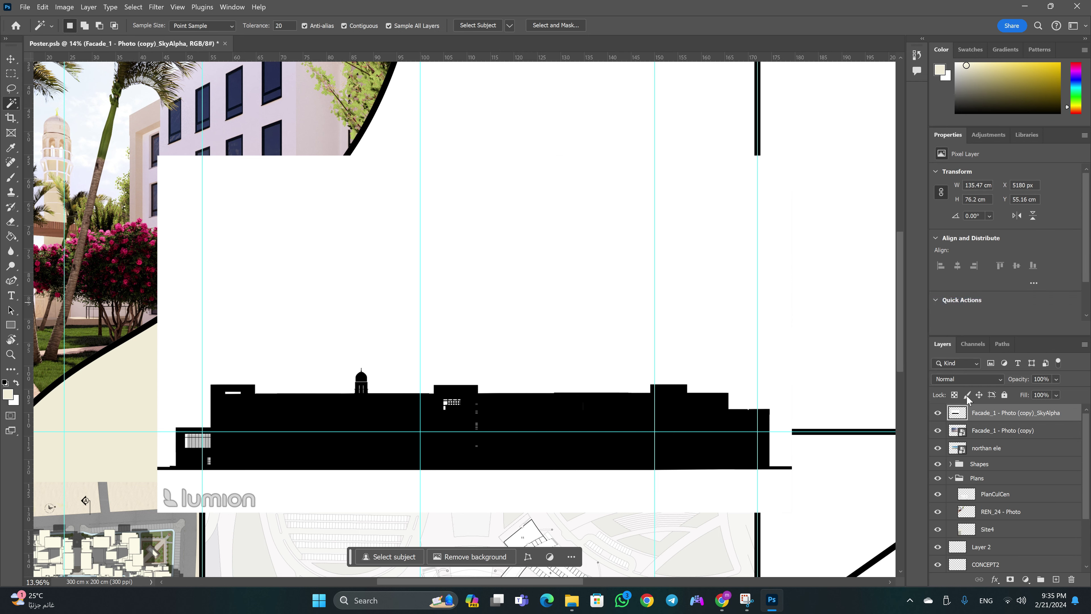
right_click(999, 435)
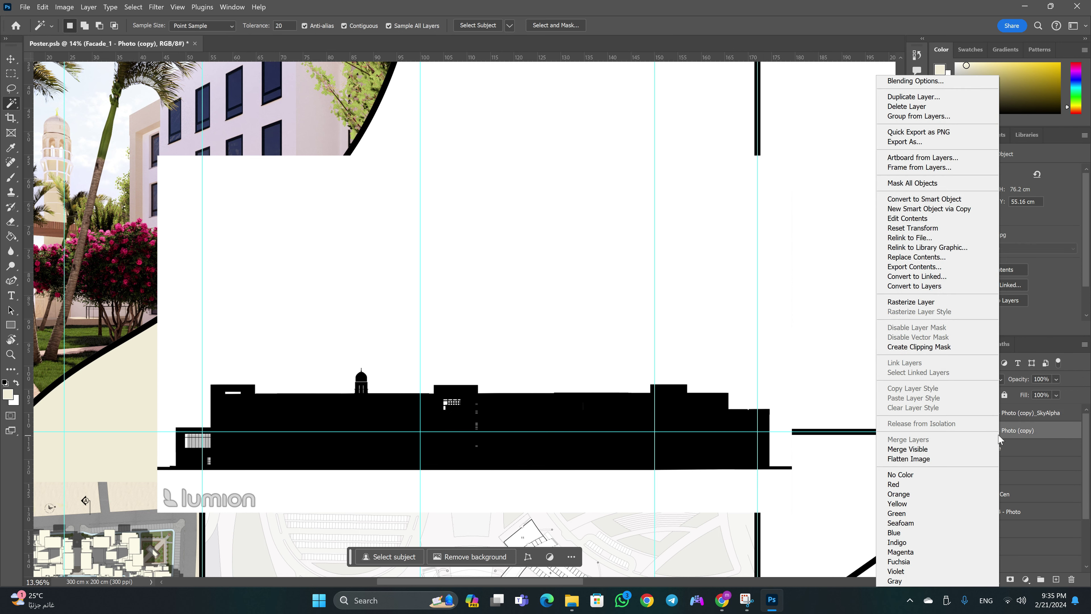
left_click(928, 302)
Select the mask's white sky area, then hide the SkyAlpha layer over the facade photo
left_click(1014, 413)
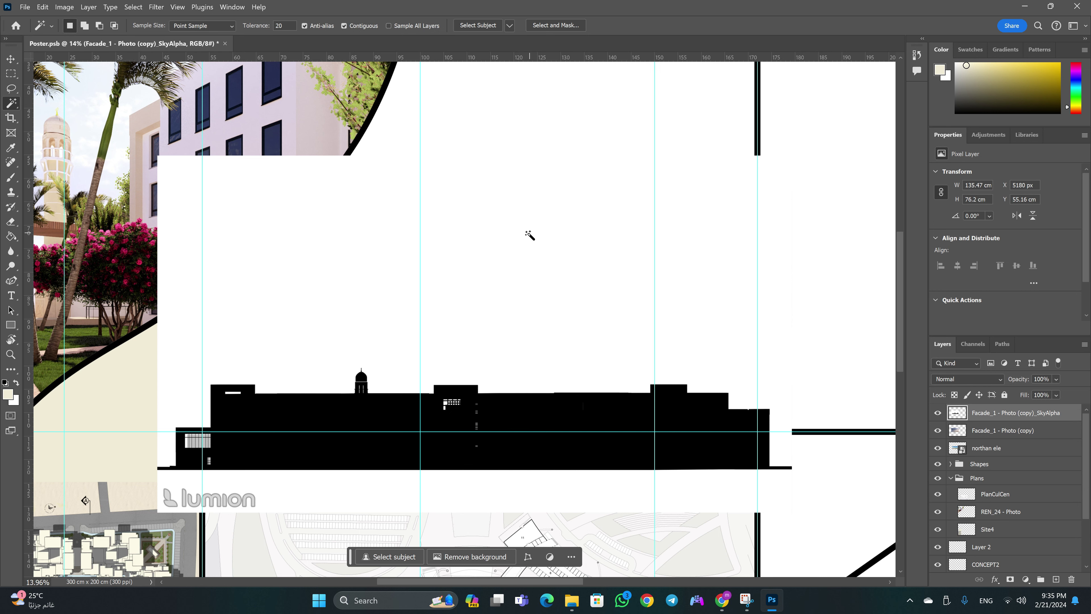
left_click(290, 223)
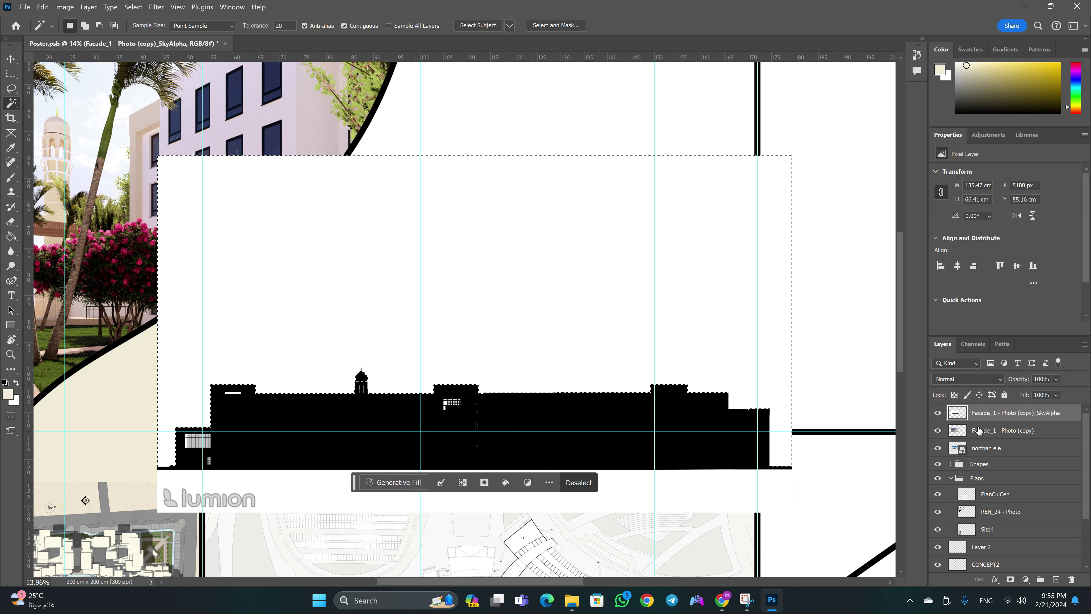
left_click(975, 435)
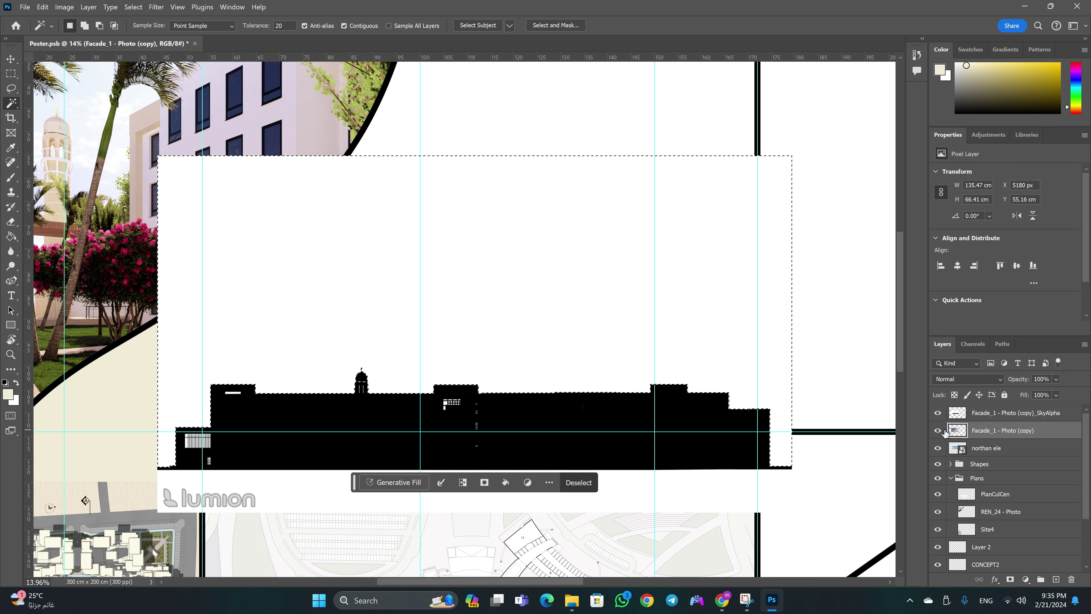
left_click(941, 413)
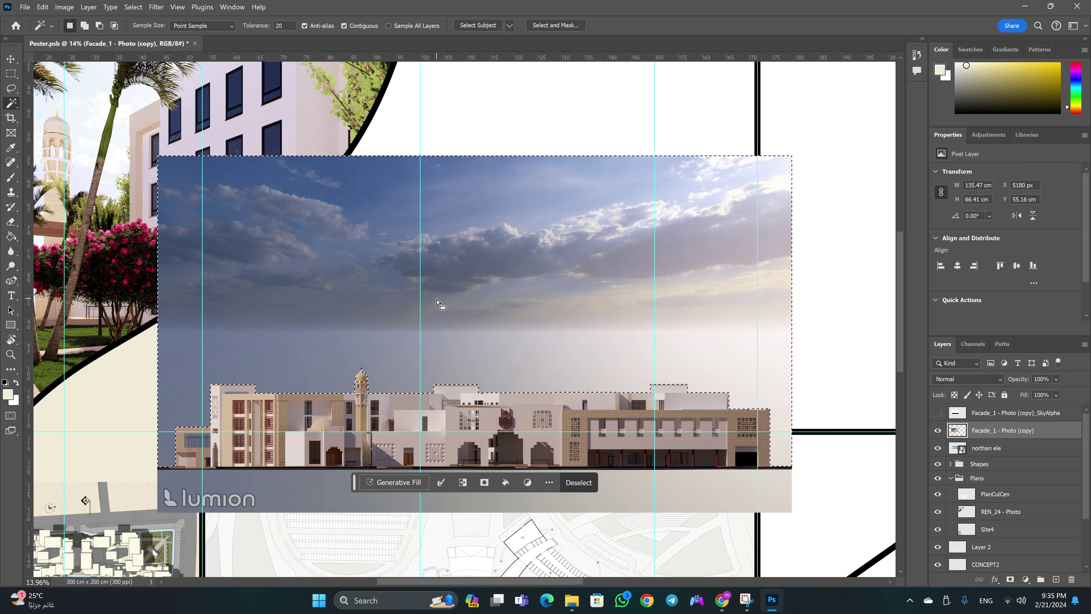
key("ctrl+z")
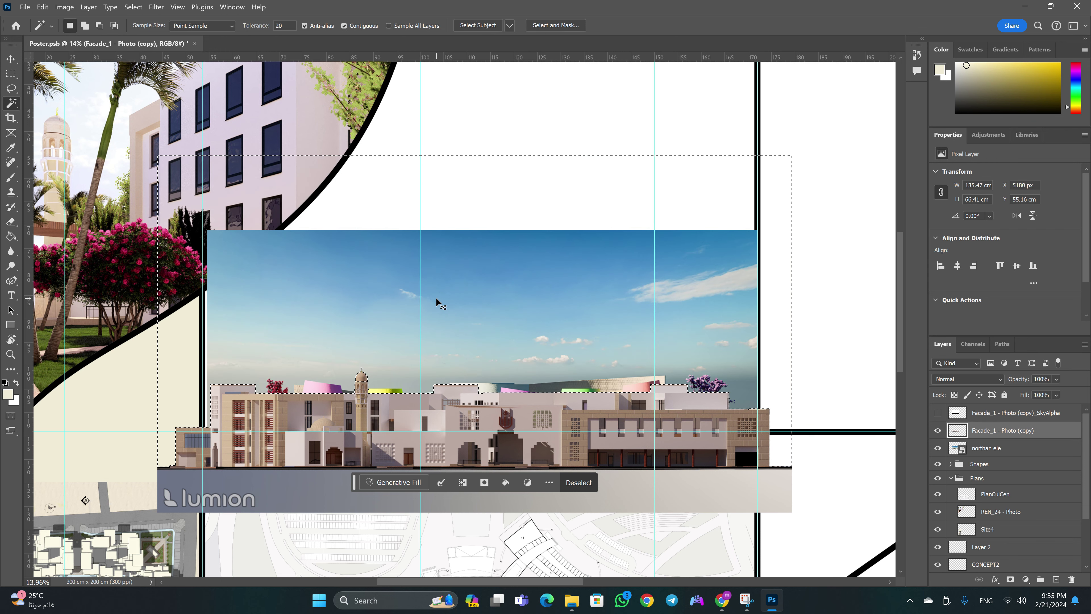
key("ctrl+shift+z")
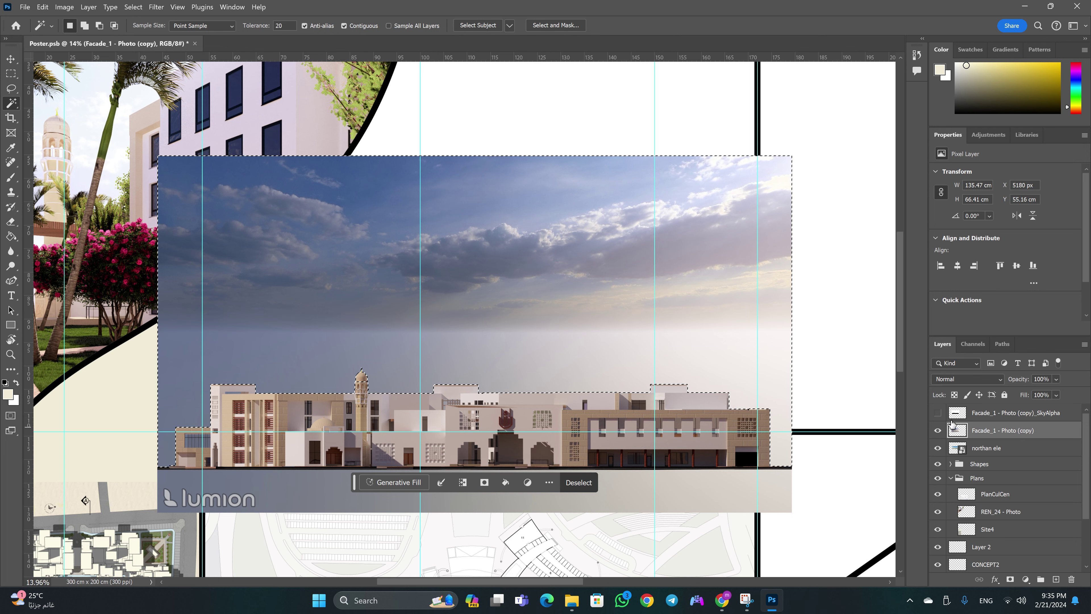
left_click(938, 413)
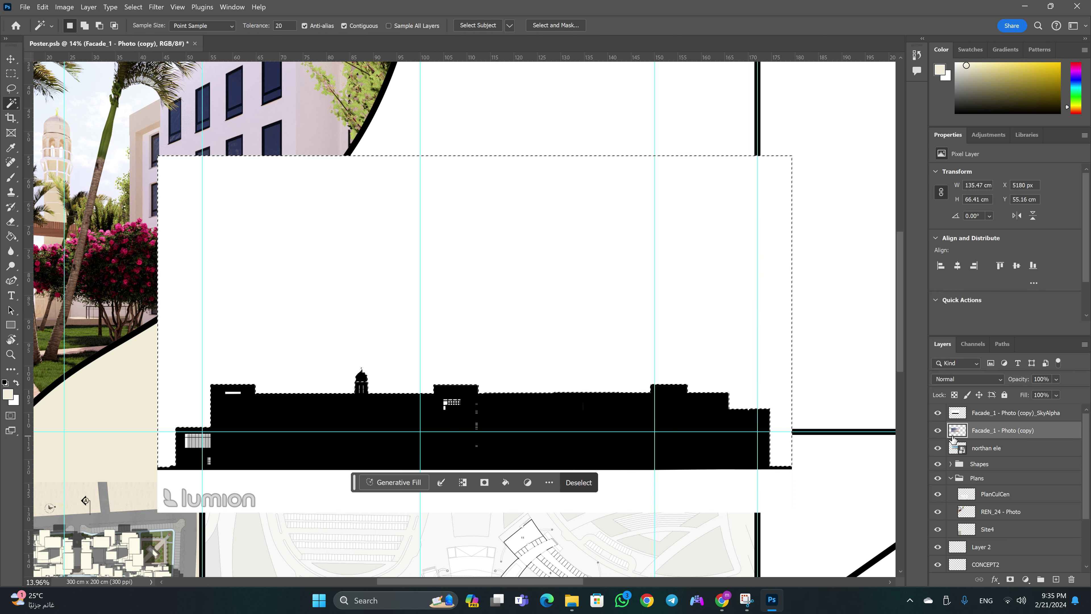
left_click(938, 413)
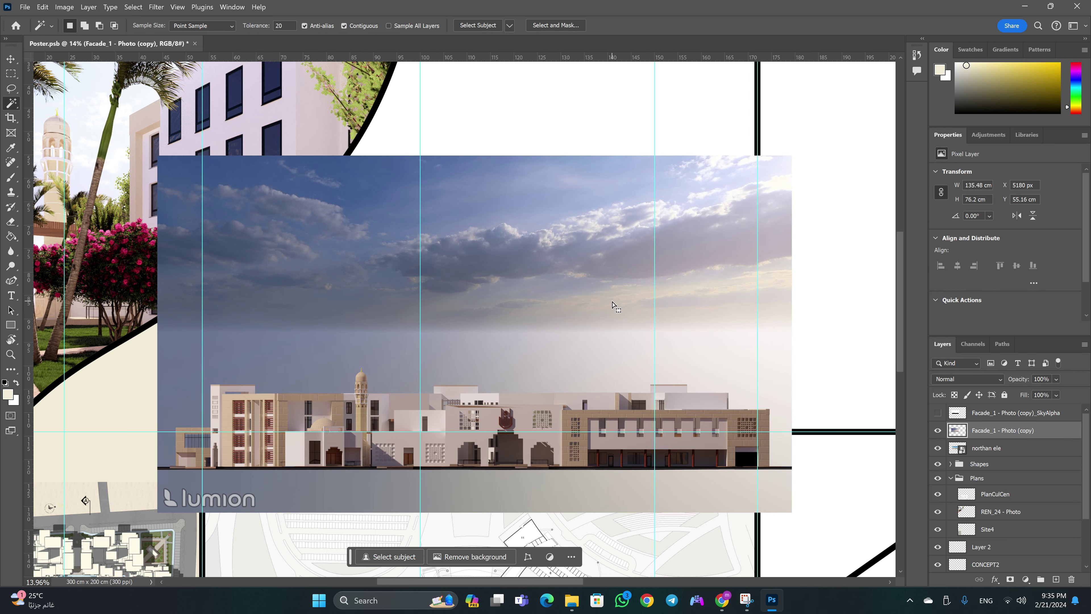
Magic Wand-select the facade's sky and clouds with tolerance raised to 50
left_click(598, 339)
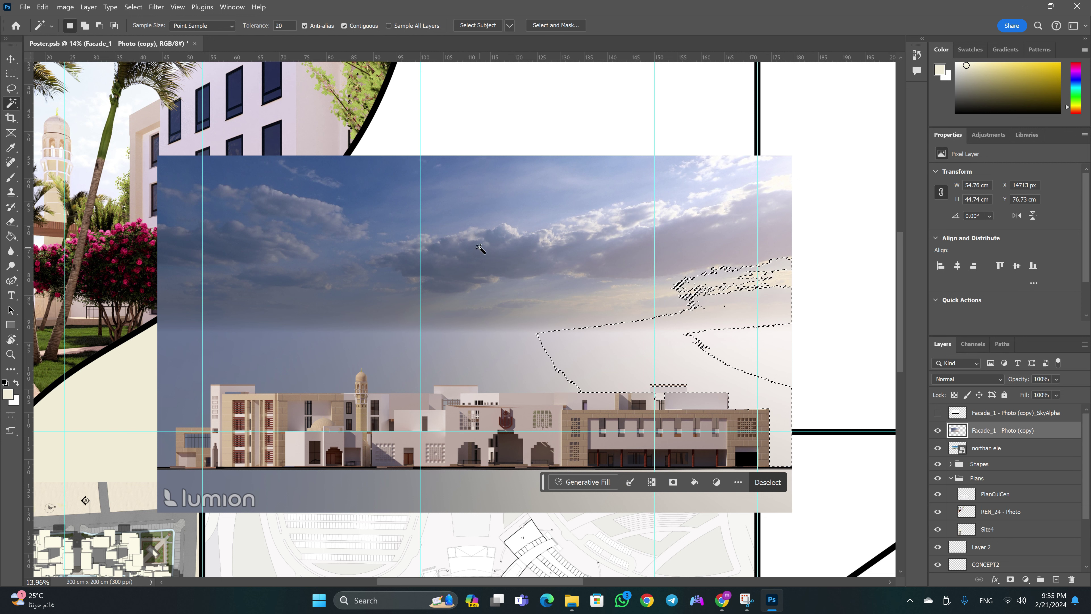
left_click(541, 270)
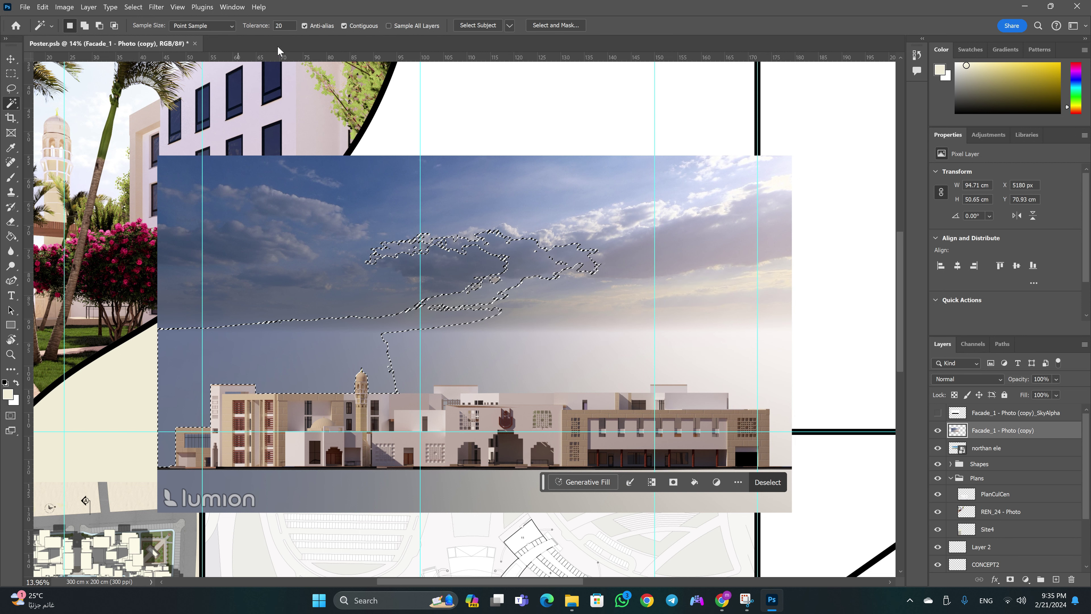
left_click_drag(252, 29, 266, 29)
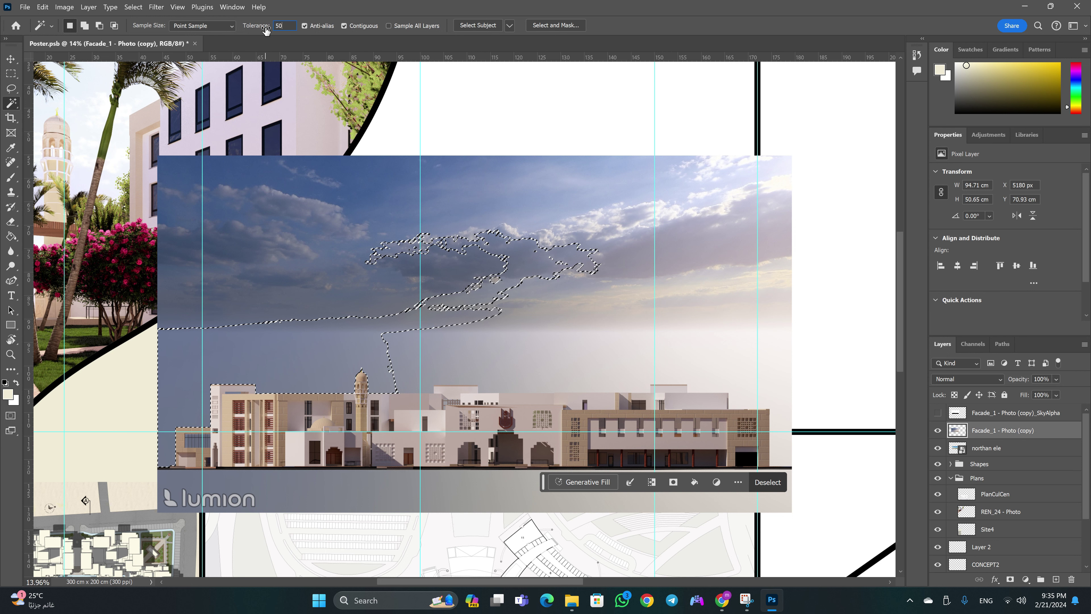
left_click(506, 355)
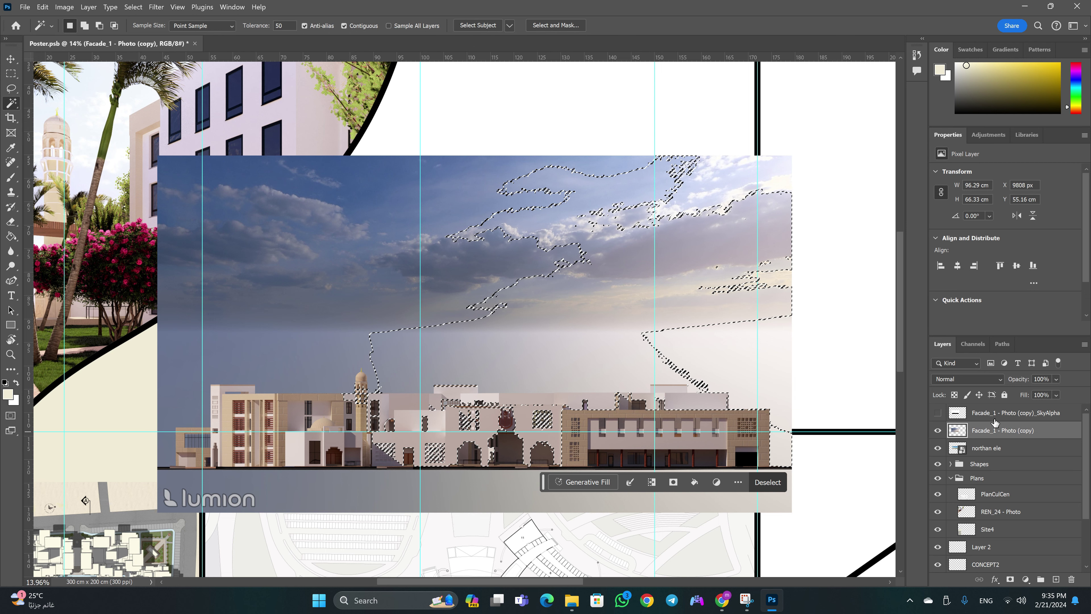
Compare the SkyAlpha mask and facade photo by toggling their visibility
left_click(945, 415)
left_click(937, 413)
left_click(937, 430)
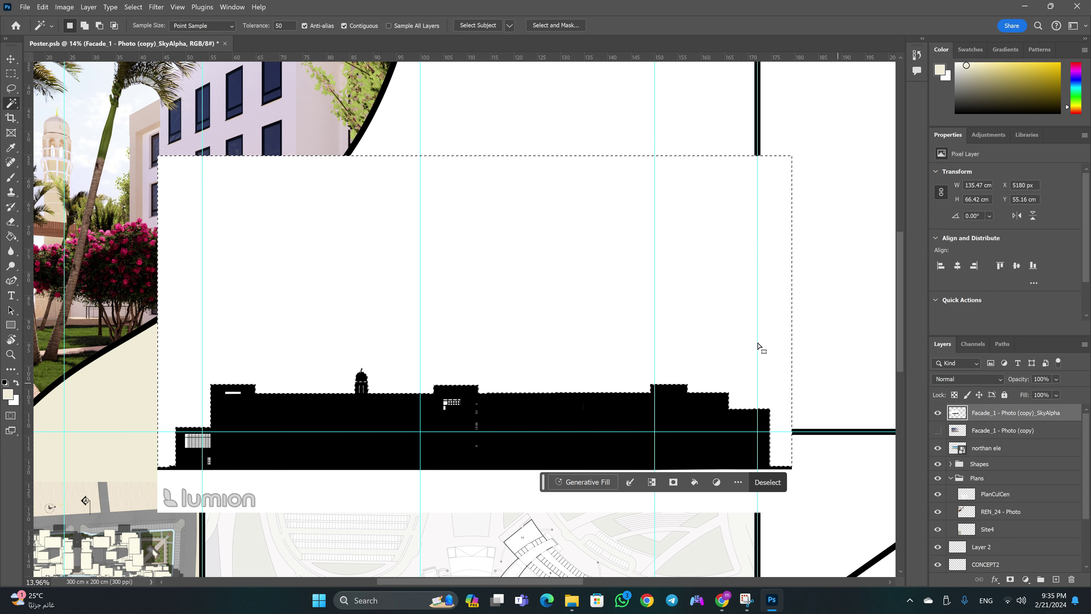
left_click(938, 430)
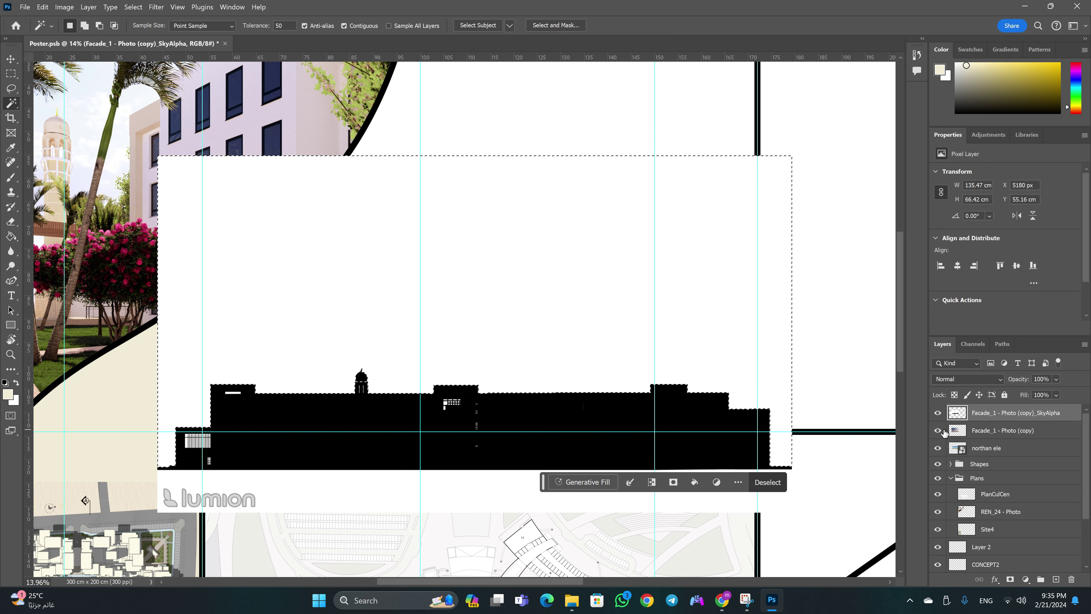
left_click(976, 433)
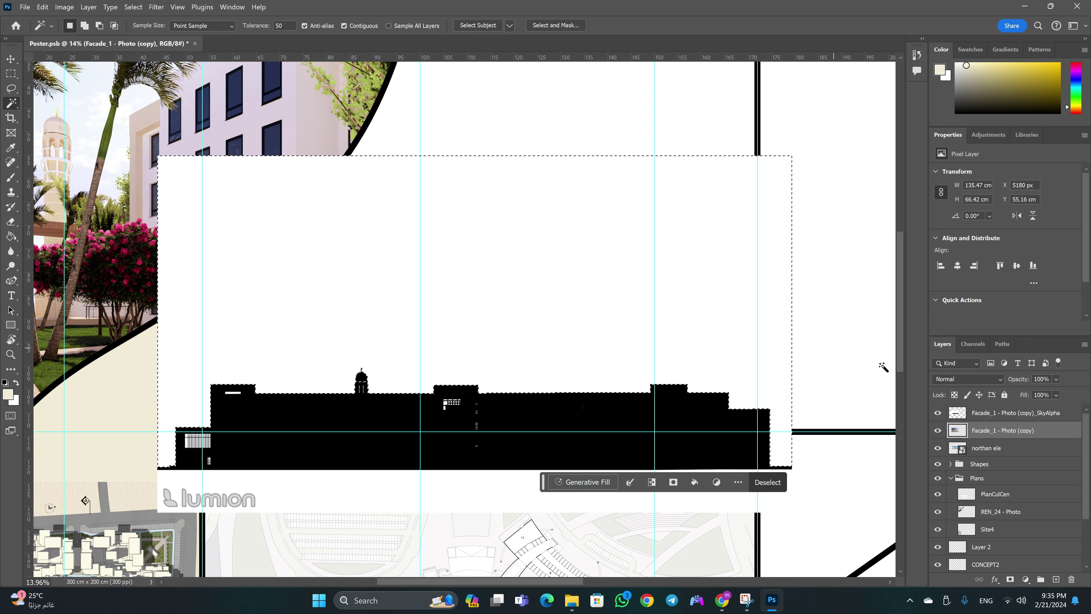
left_click(937, 413)
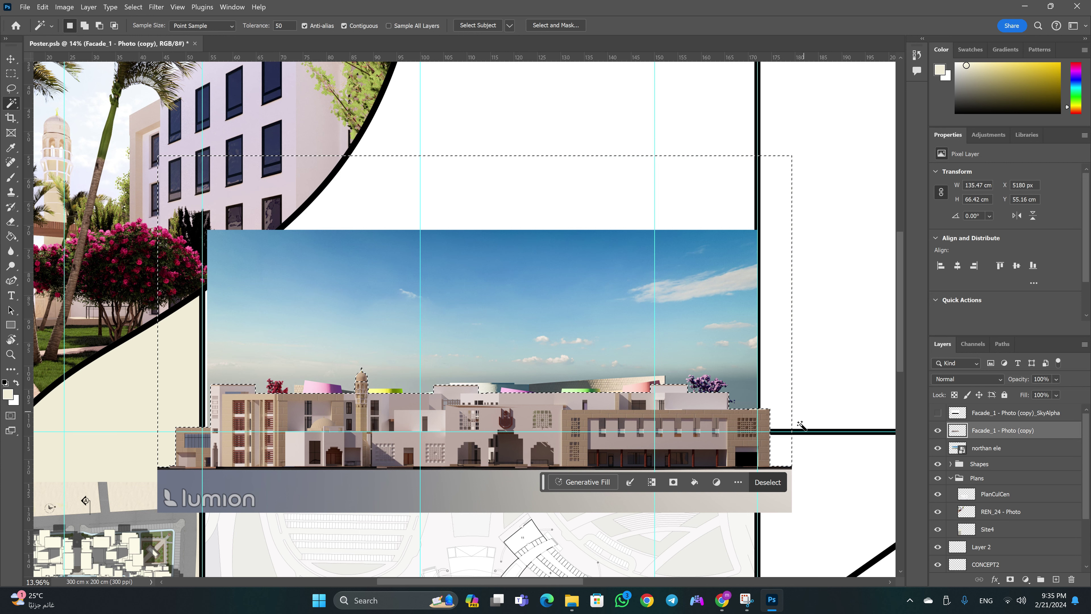
Leave SkyAlpha hidden with Facade_1 - Photo (copy) active, and deselect
key("alt+bracketright")
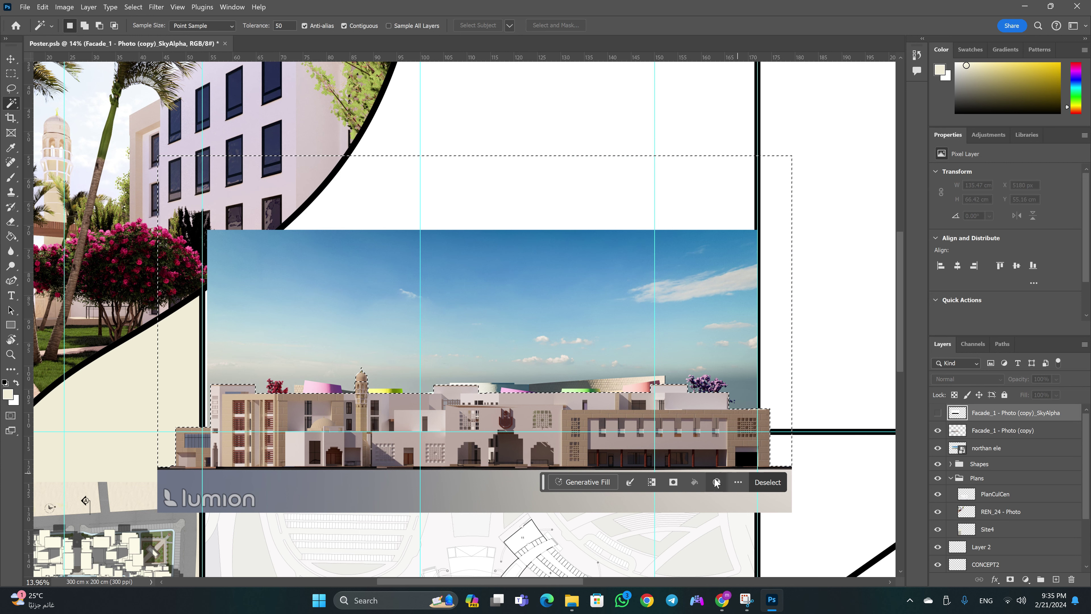
left_click(938, 413)
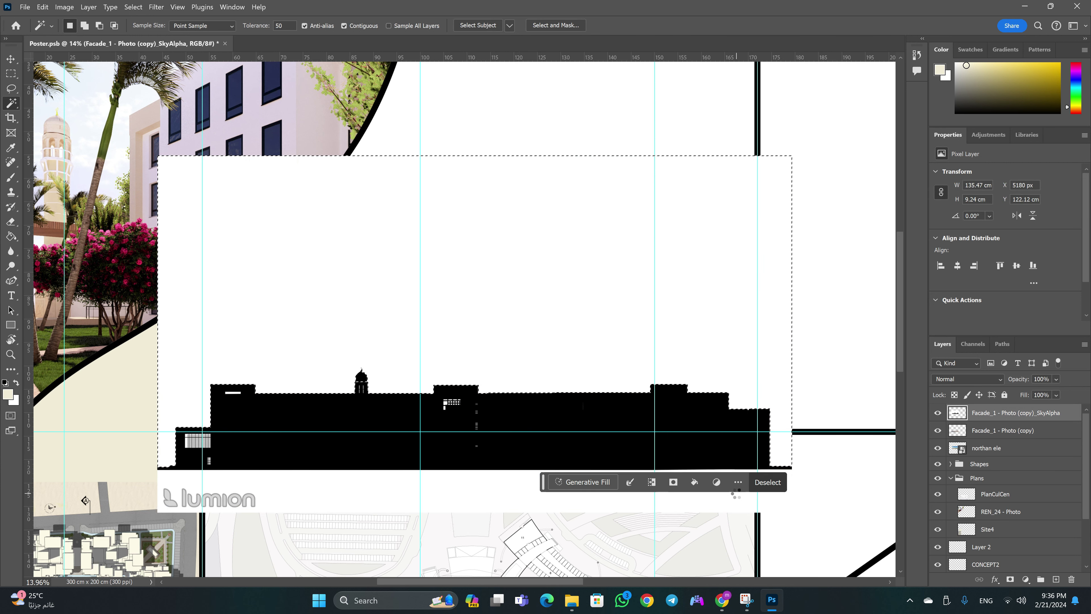
left_click(985, 435)
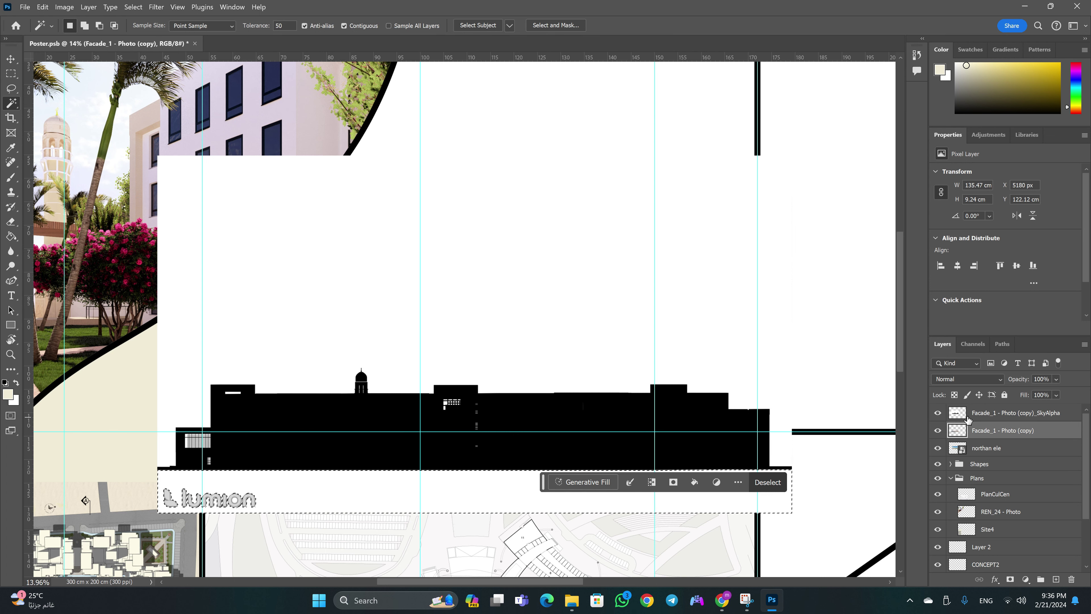
left_click(938, 412)
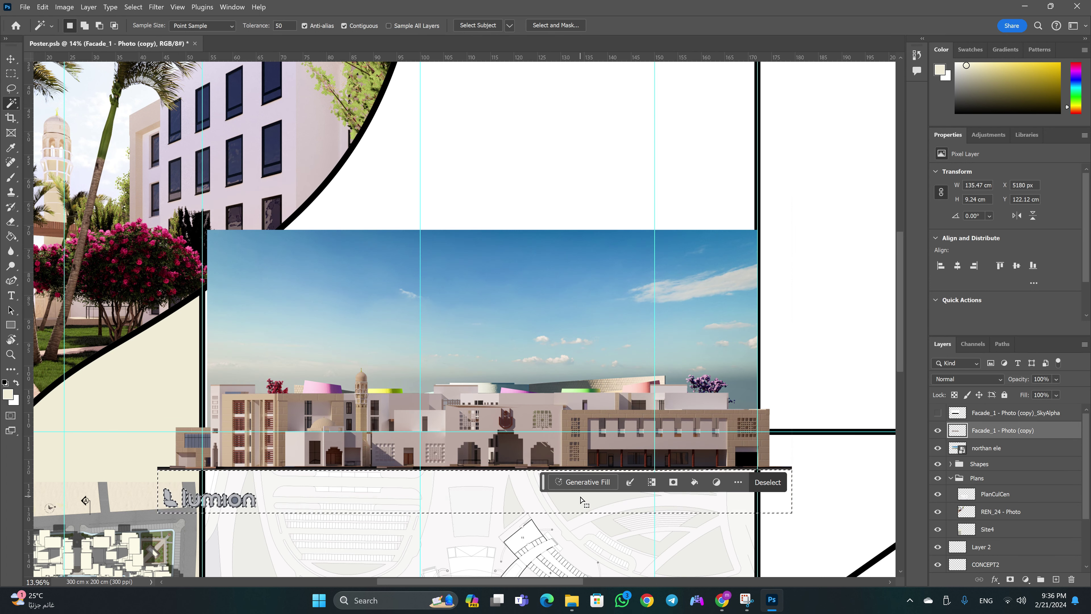
key("ctrl+d")
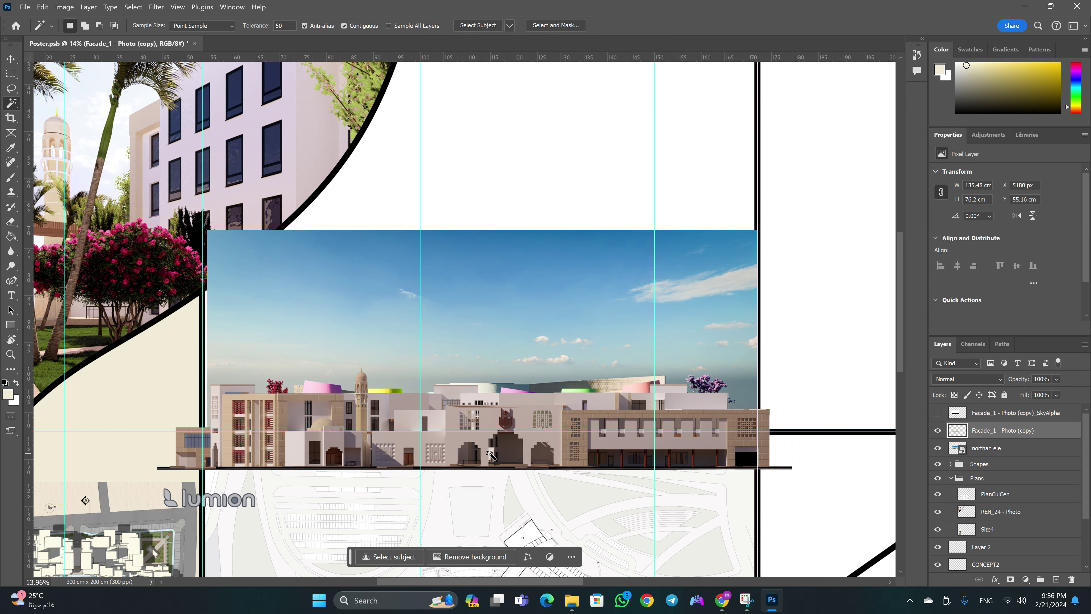
Move the facade render above the lower elevation and erase the Lumion logo
key("c")
key("v")
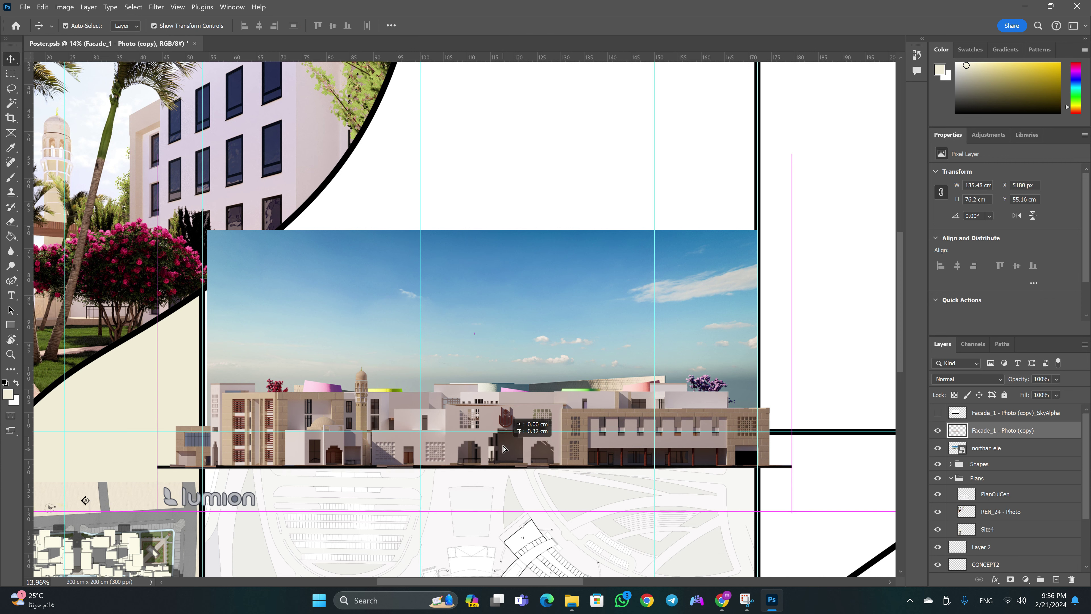
left_click_drag(345, 426, 350, 310)
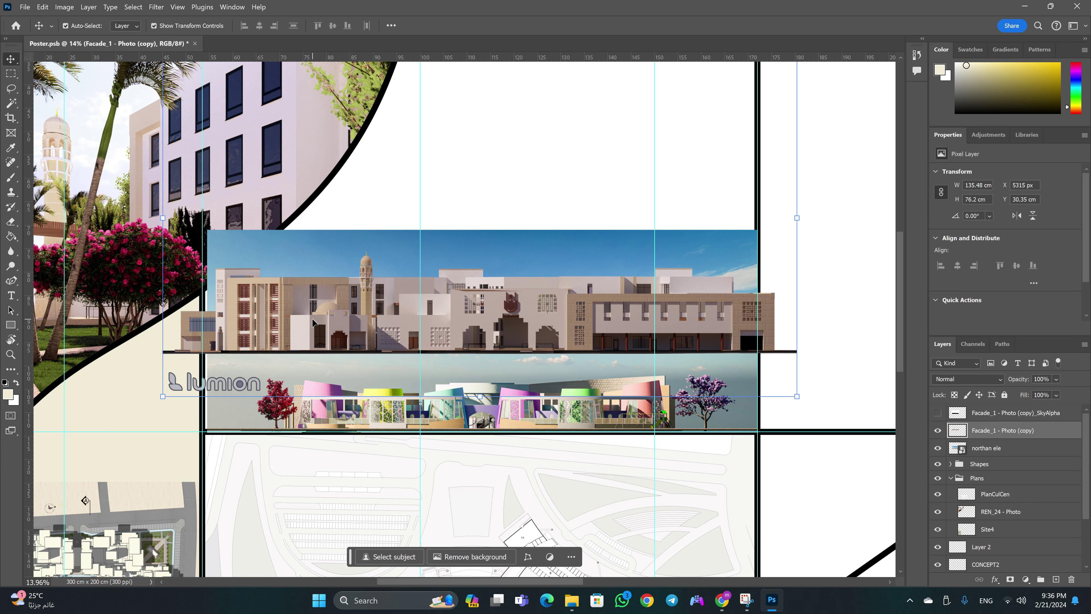
key("e")
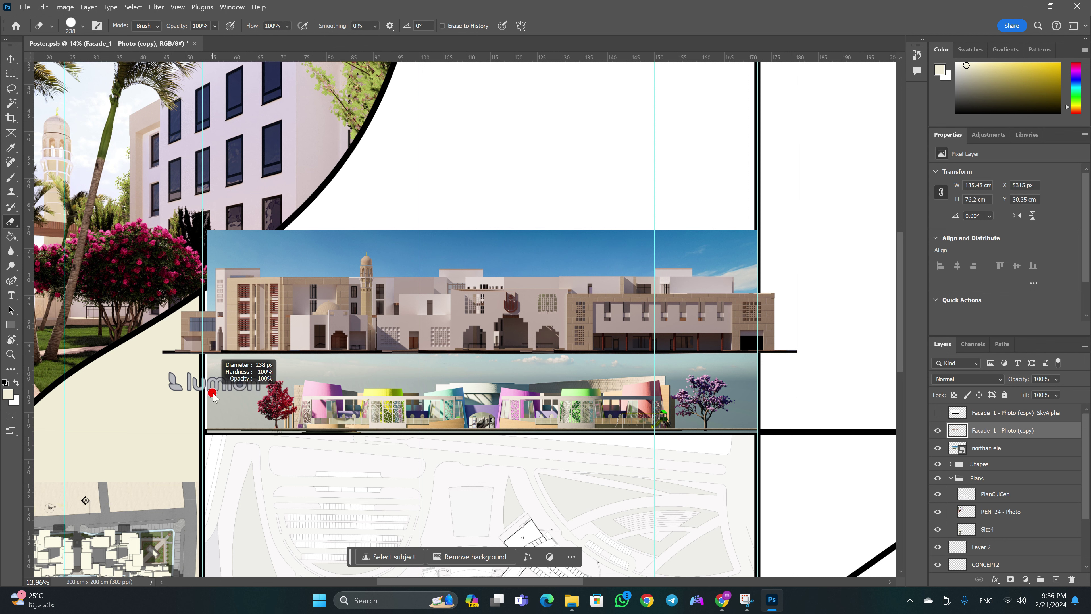
left_click(240, 385)
left_click(177, 381)
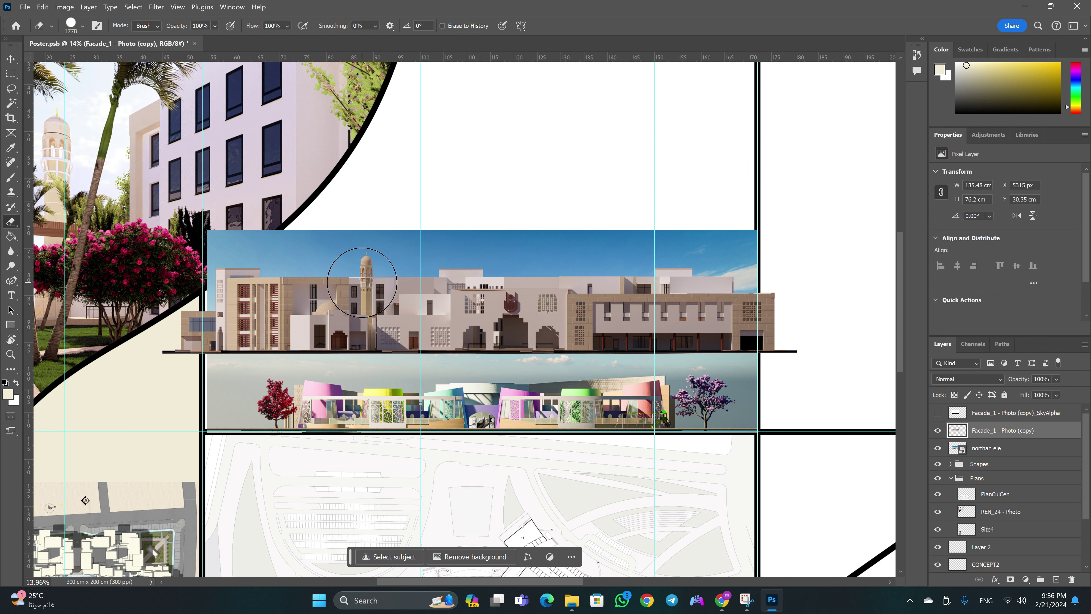
Scale the facade render to about 87% (117.91 × 66.32 cm) to span the panel width
key("v")
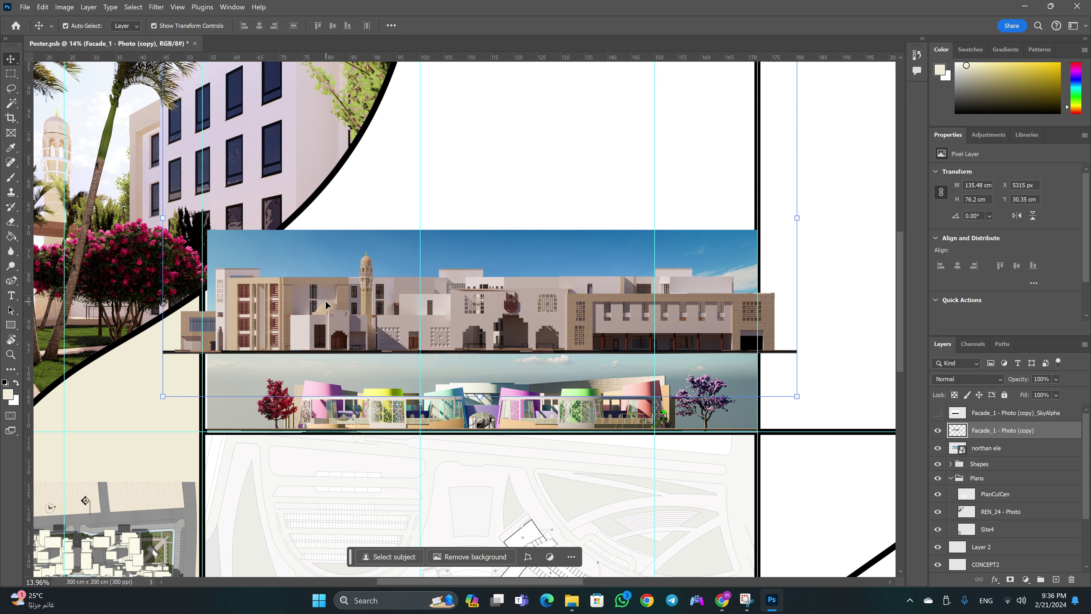
key("ctrl+t")
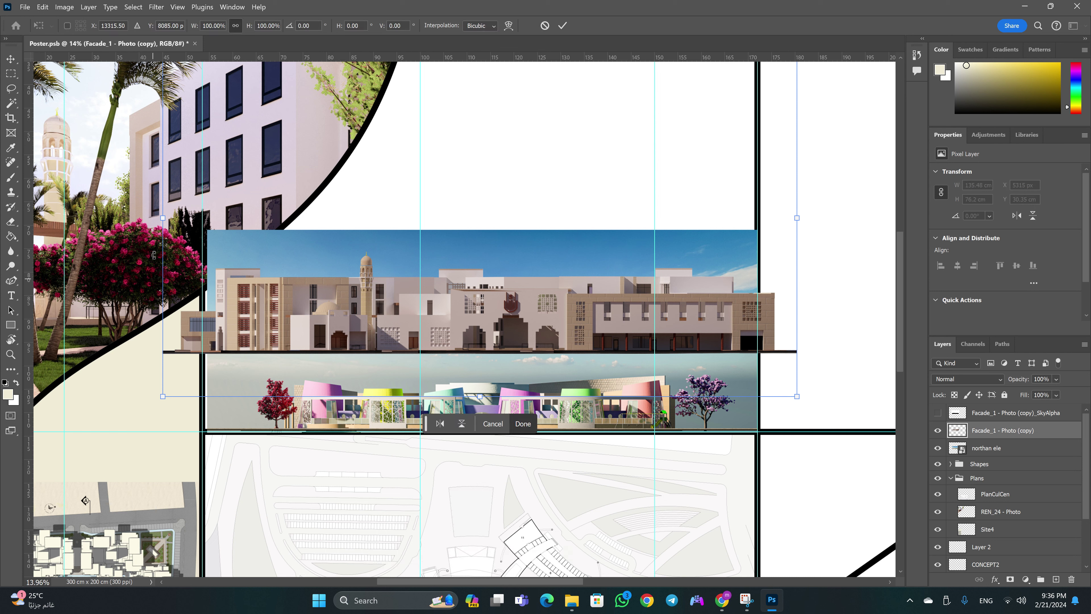
left_click_drag(155, 218, 369, 224)
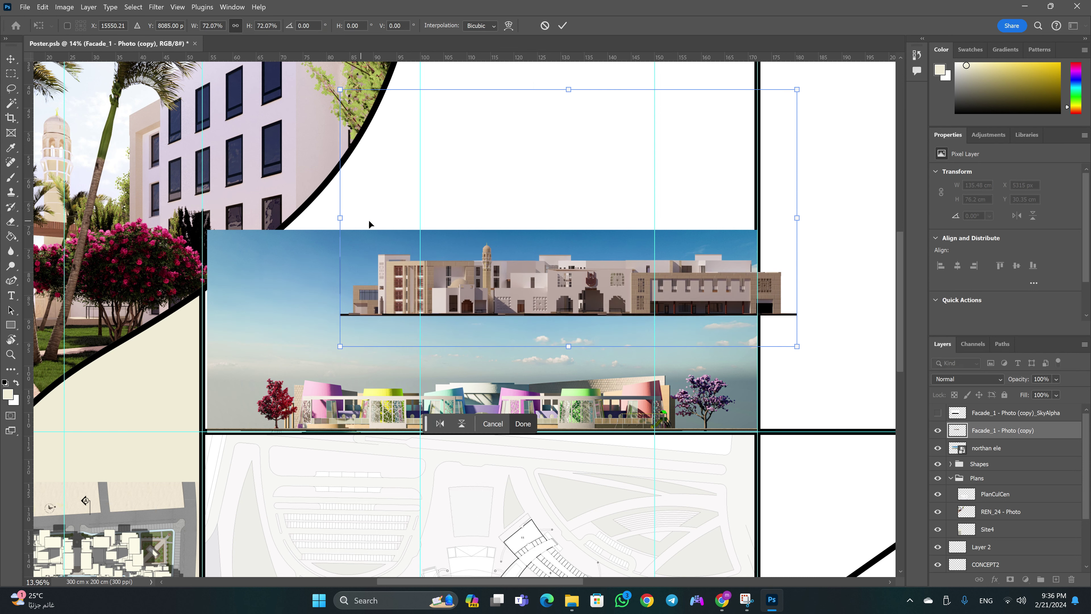
left_click_drag(798, 198, 747, 198)
left_click_drag(698, 287, 708, 327)
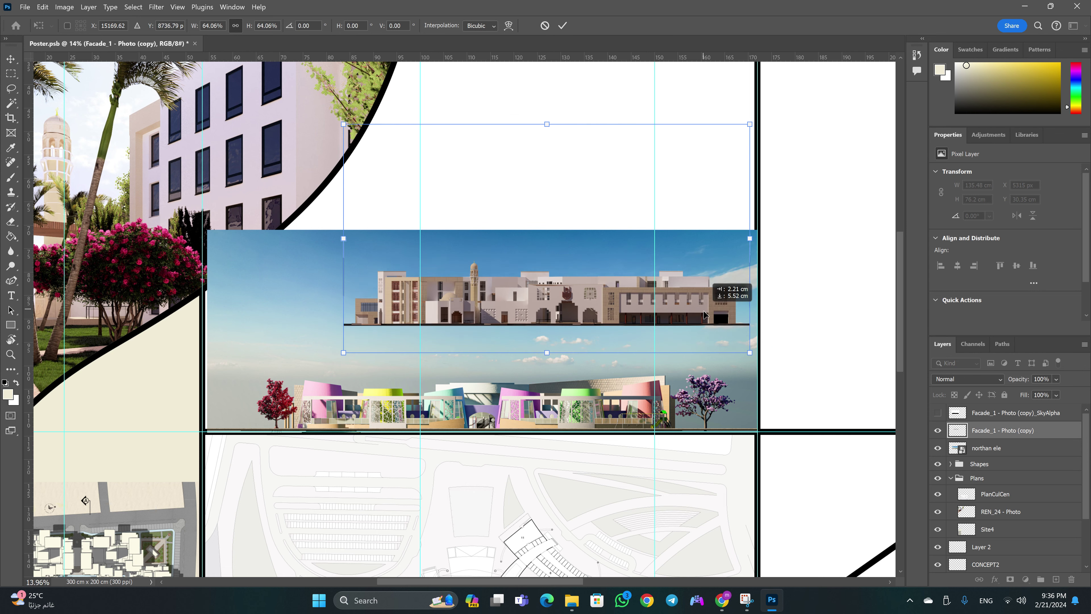
left_click_drag(349, 266, 208, 257)
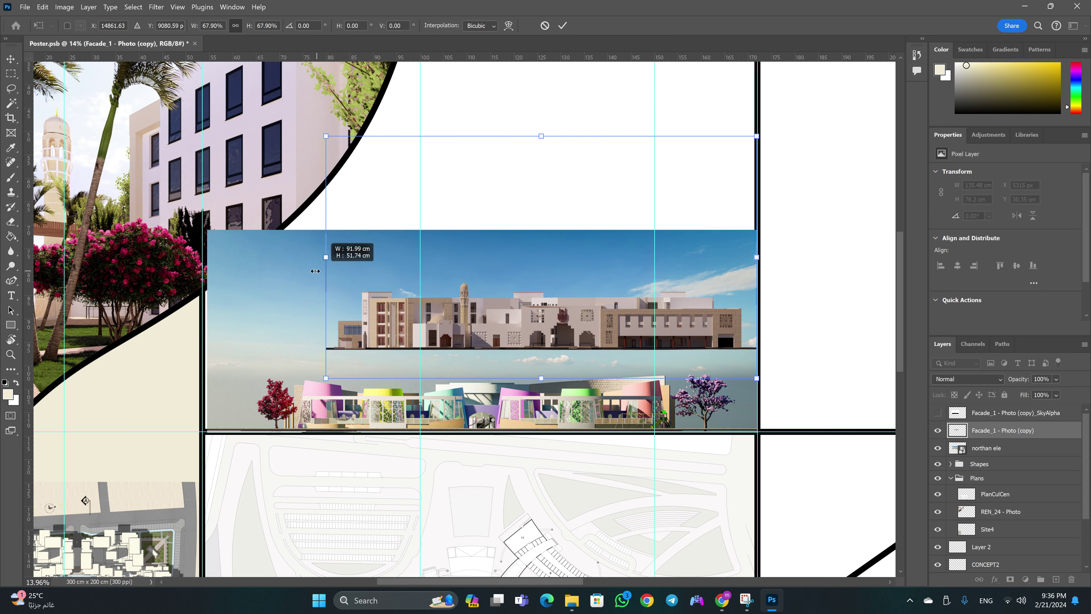
left_click_drag(416, 345, 413, 328)
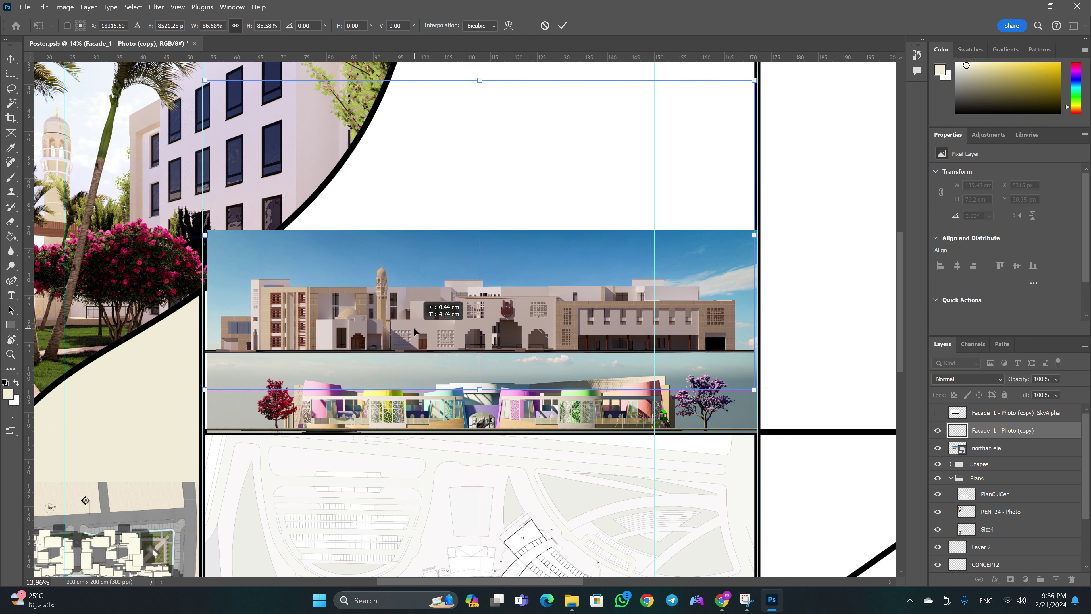
left_click_drag(754, 236, 755, 234)
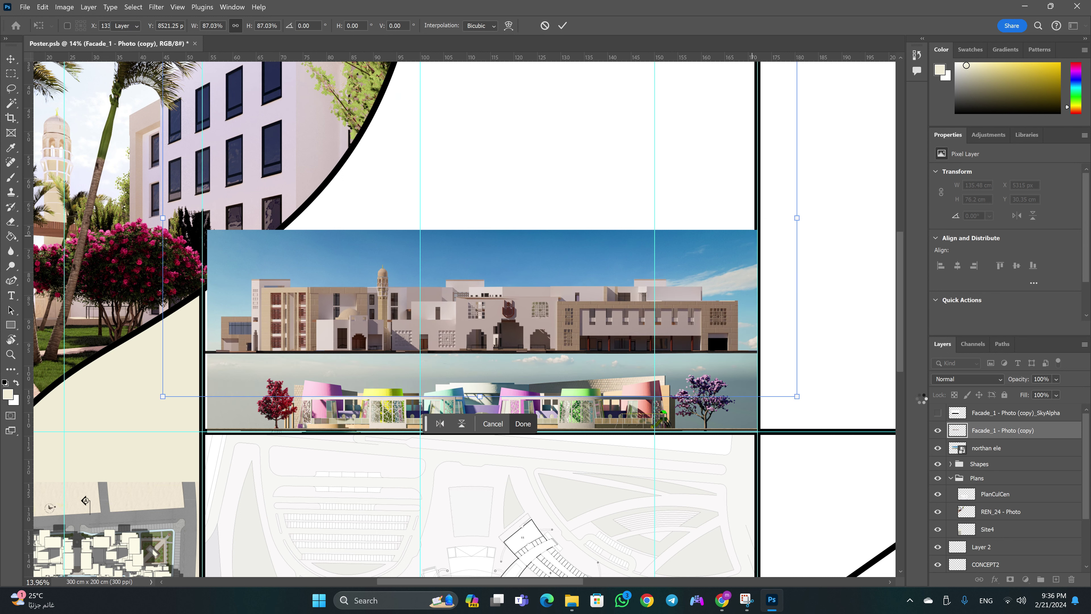
left_click(997, 431)
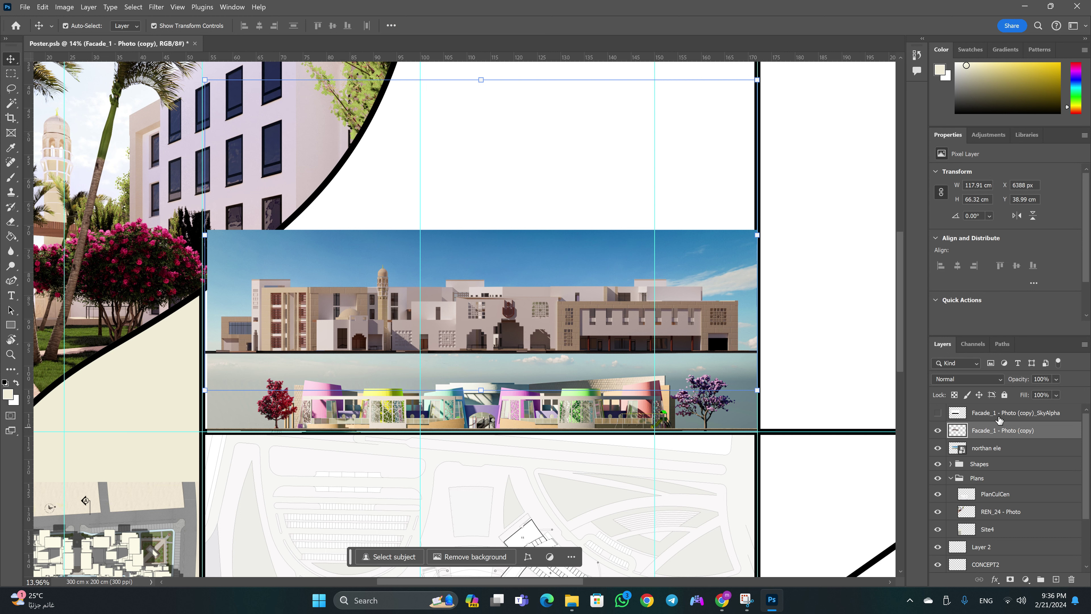
Group both Facade_1 layers with northan ele as 'Facades', keeping the Shapes layer above it
left_click(1001, 450, "ctrl")
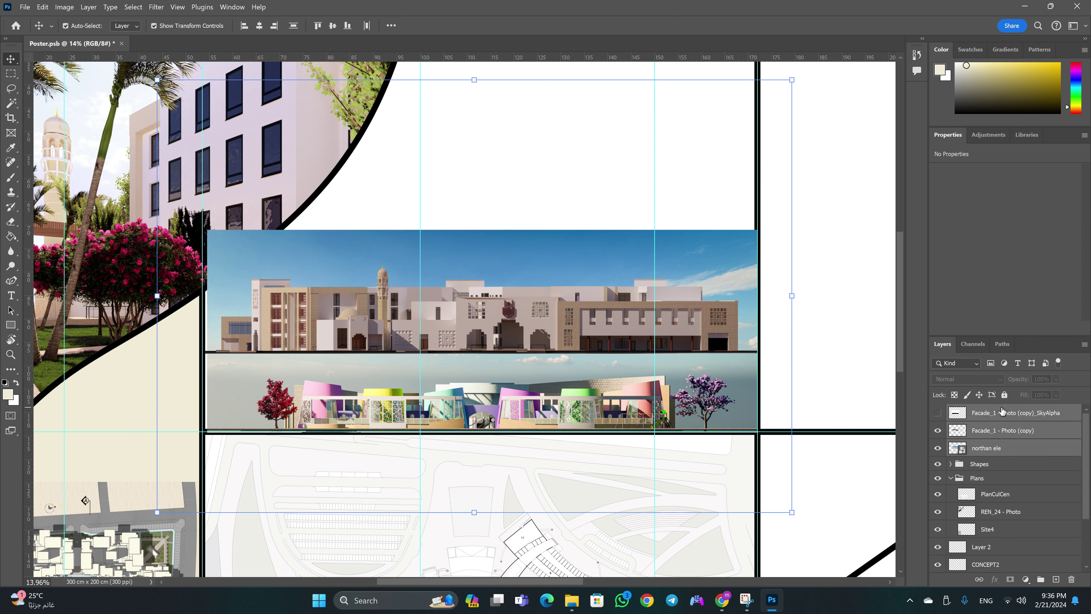
key("ctrl+g")
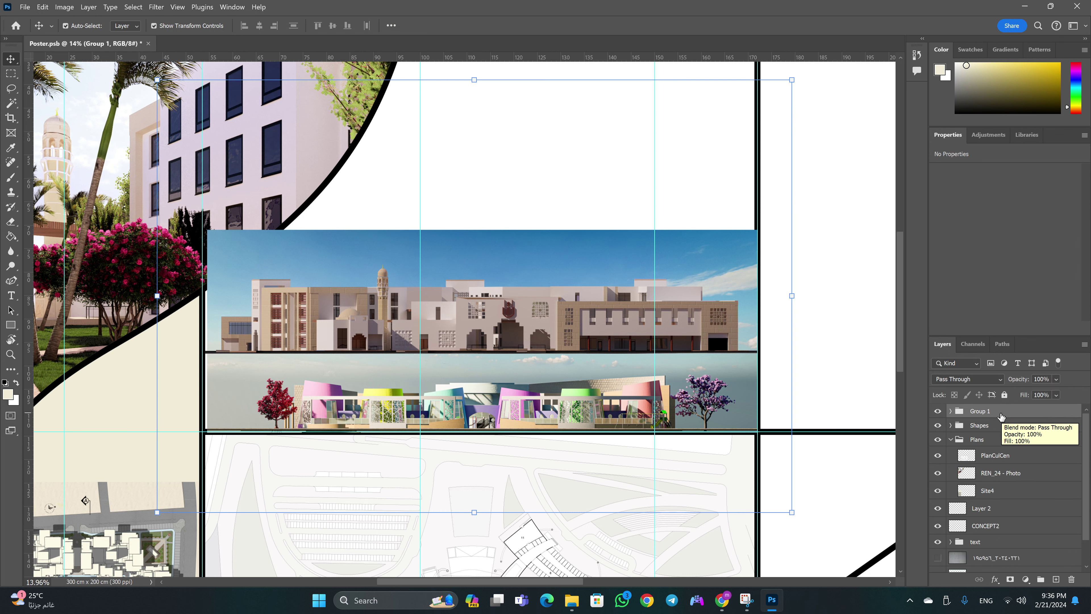
double_click(988, 410)
type("F")
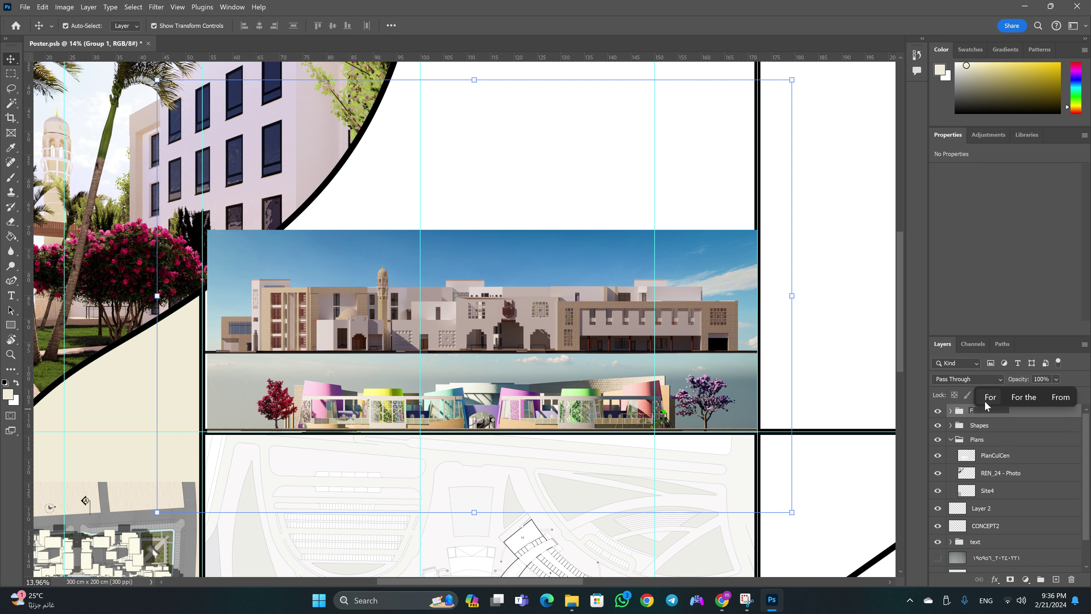
type("A")
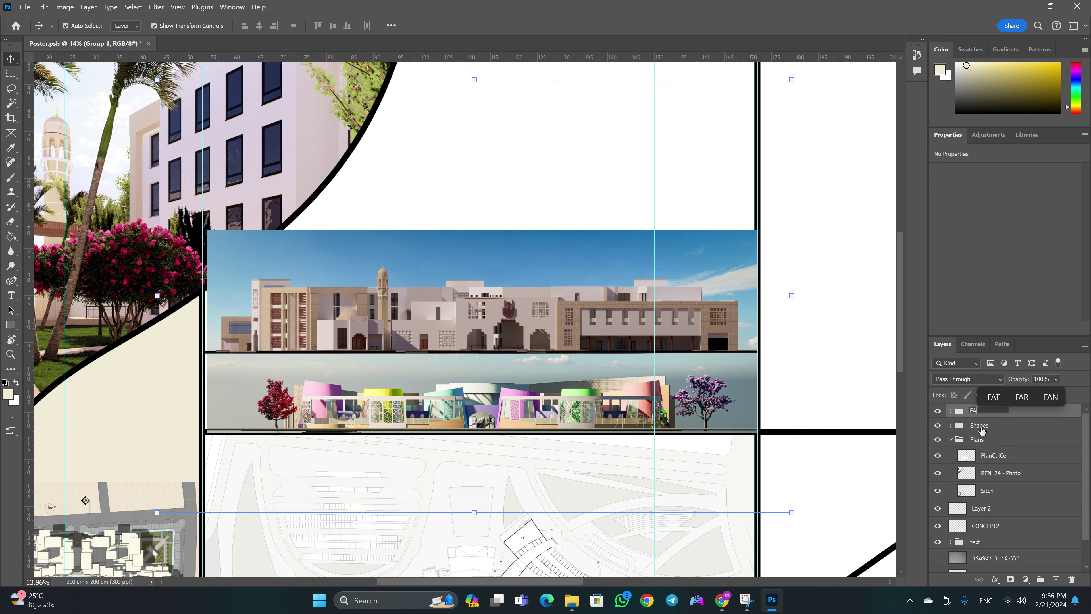
key("BackSpace")
type("aca")
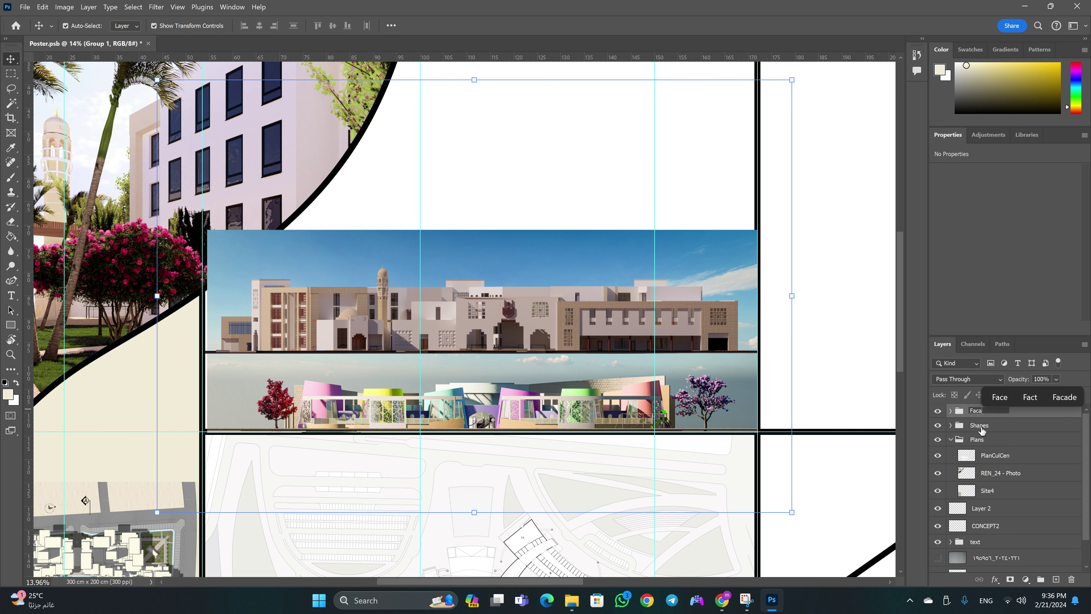
type("des")
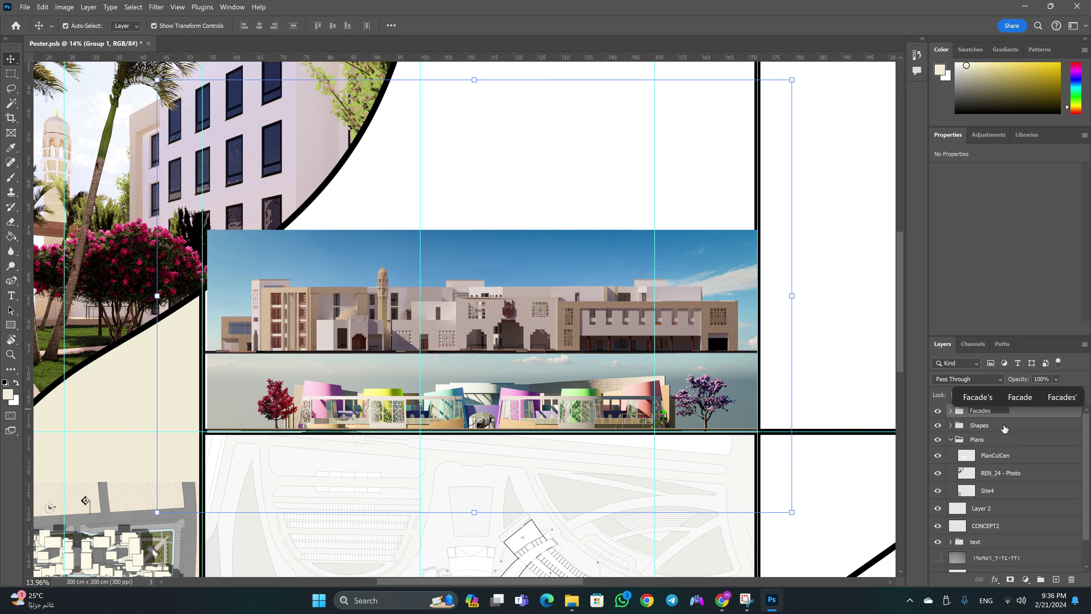
left_click(1004, 426)
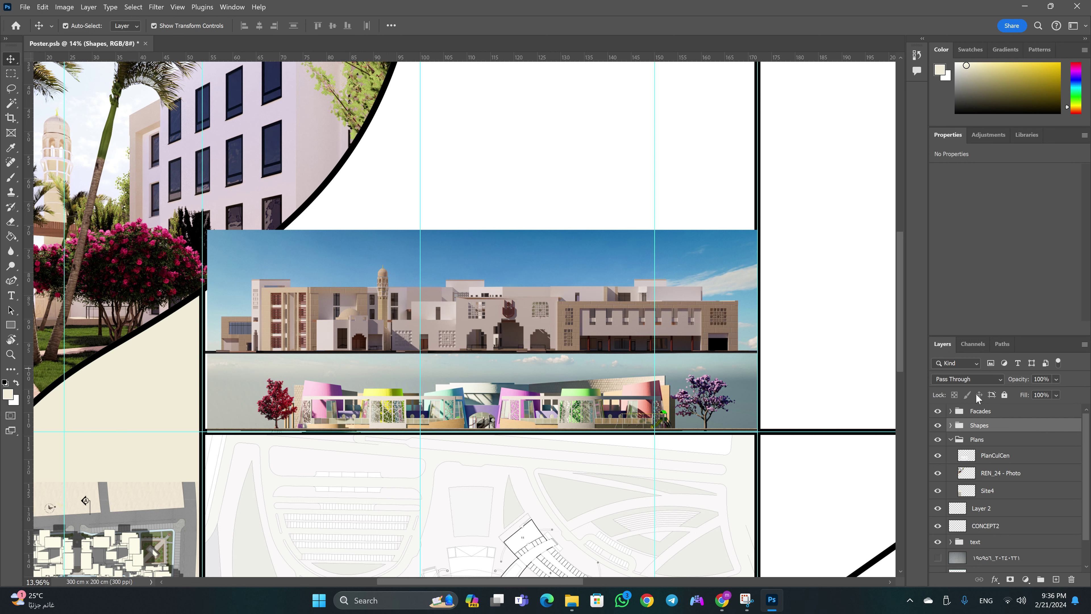
left_click_drag(1005, 425, 996, 410)
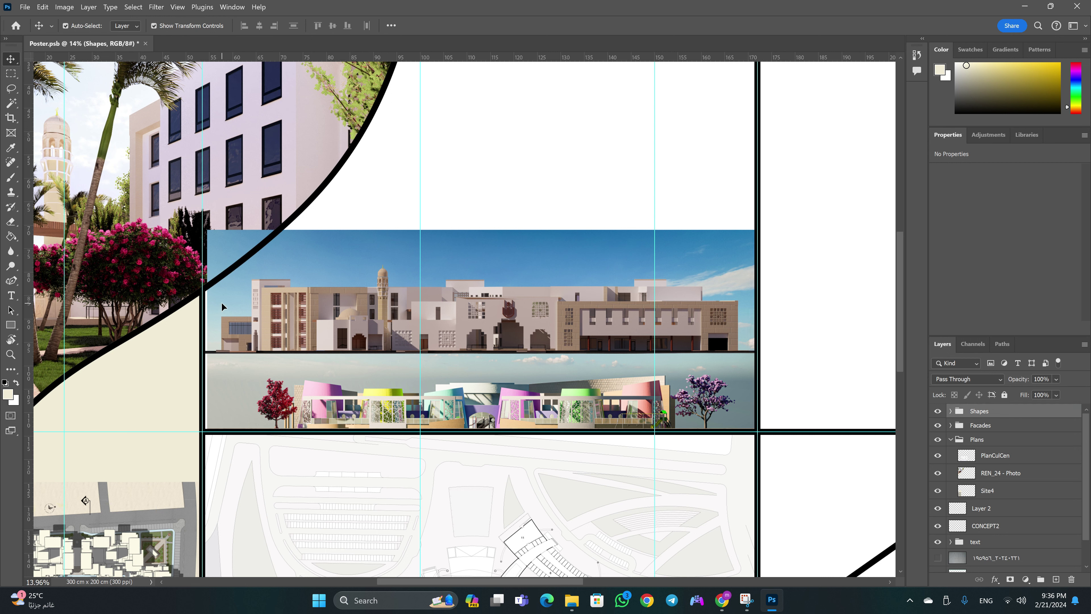
left_click_drag(222, 306, 223, 303)
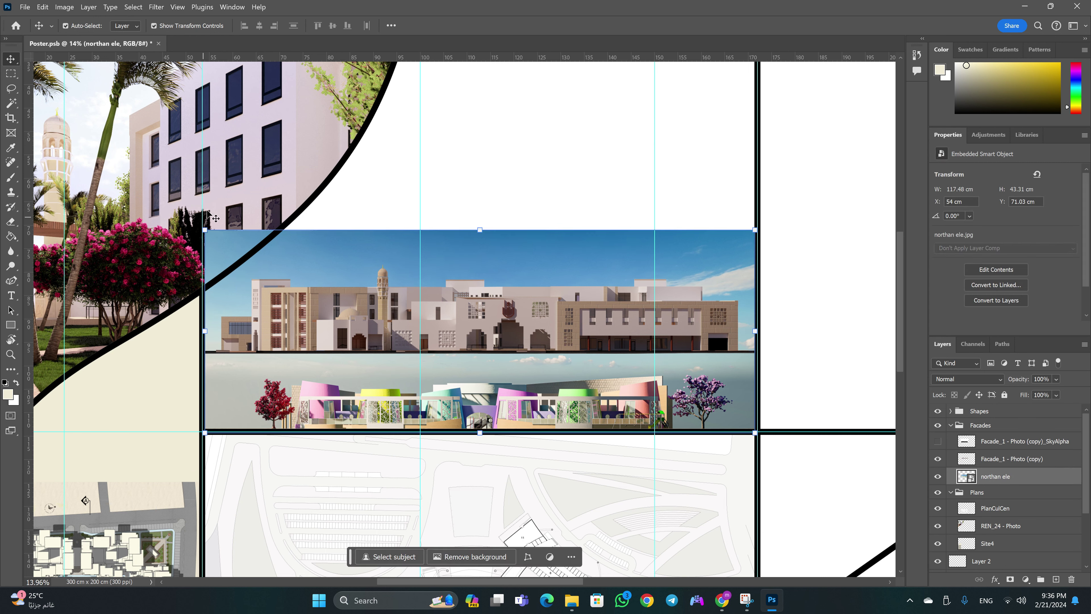
Rasterize the northan ele smart object and erase its area above the blue elevation strip
key("w")
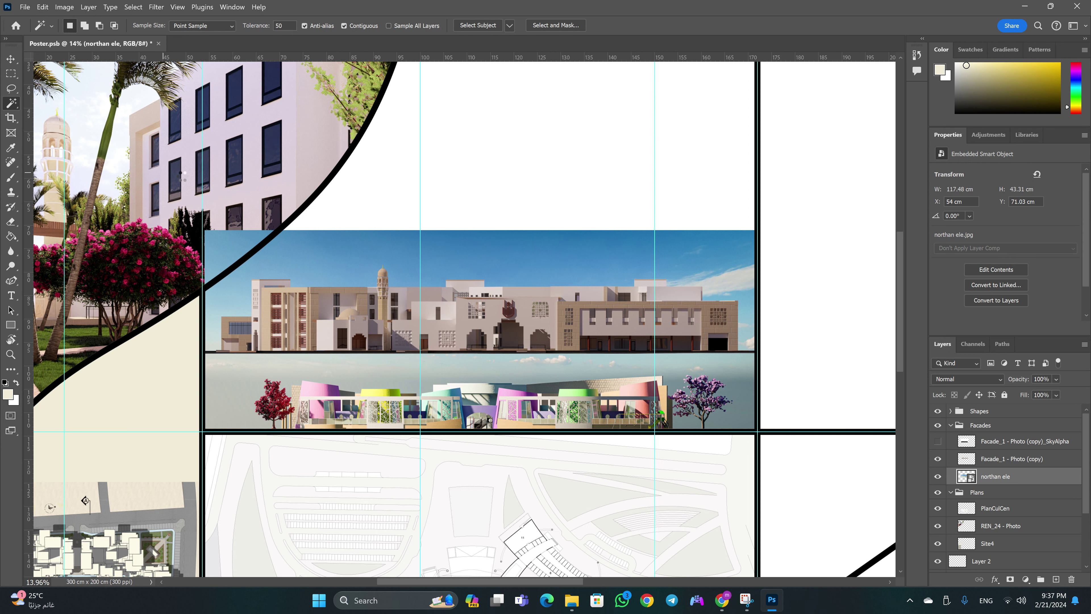
scroll(163, 171, "up", 1)
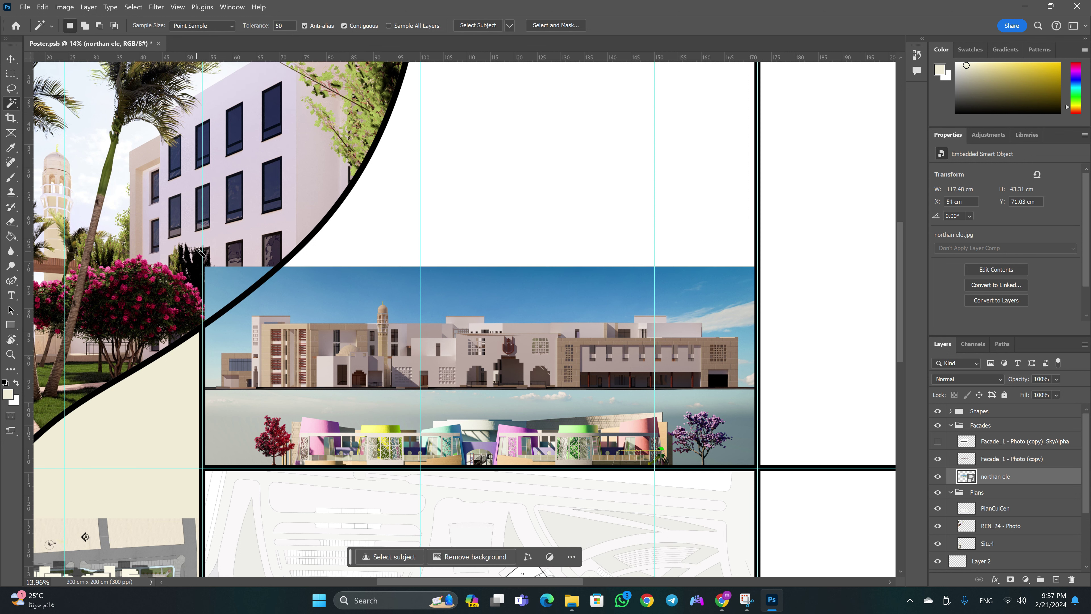
key("e")
left_click(248, 247)
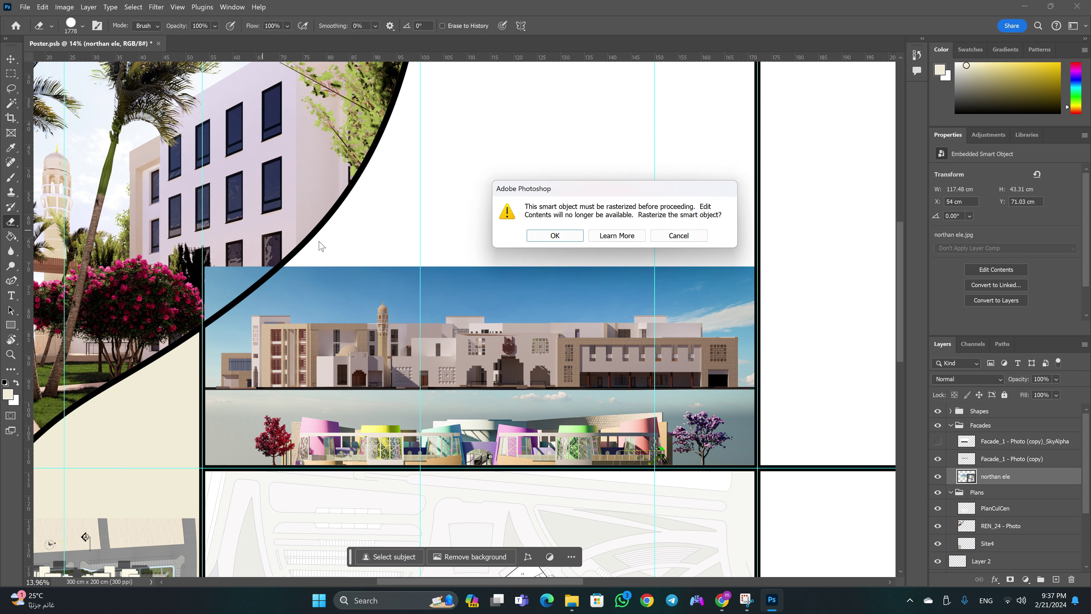
left_click(552, 243)
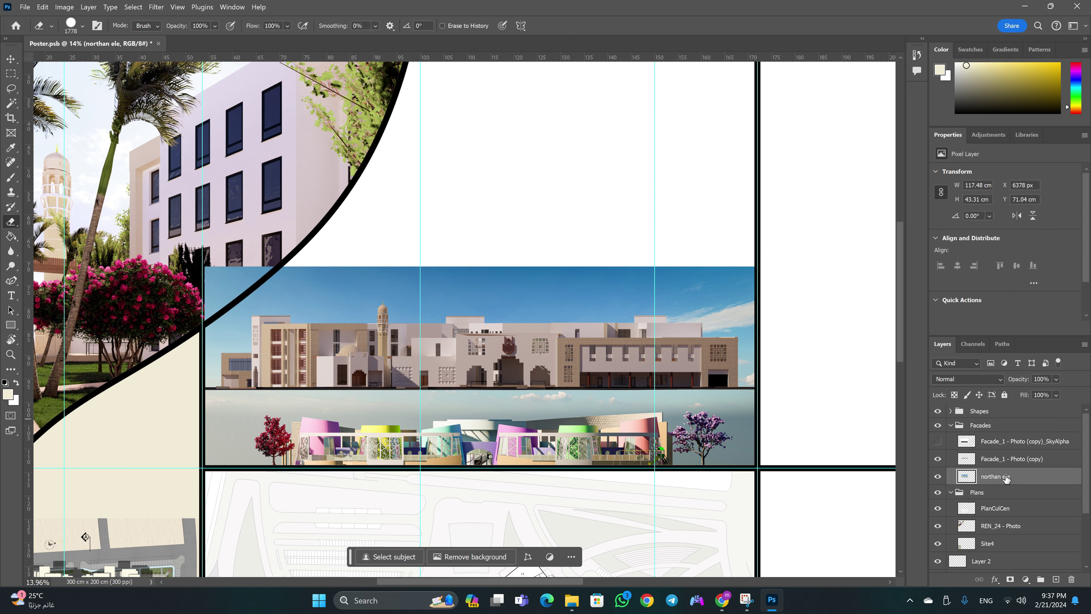
mouse_move(251, 258)
left_mouse_down()
mouse_move(216, 263)
mouse_move(255, 235)
left_mouse_up()
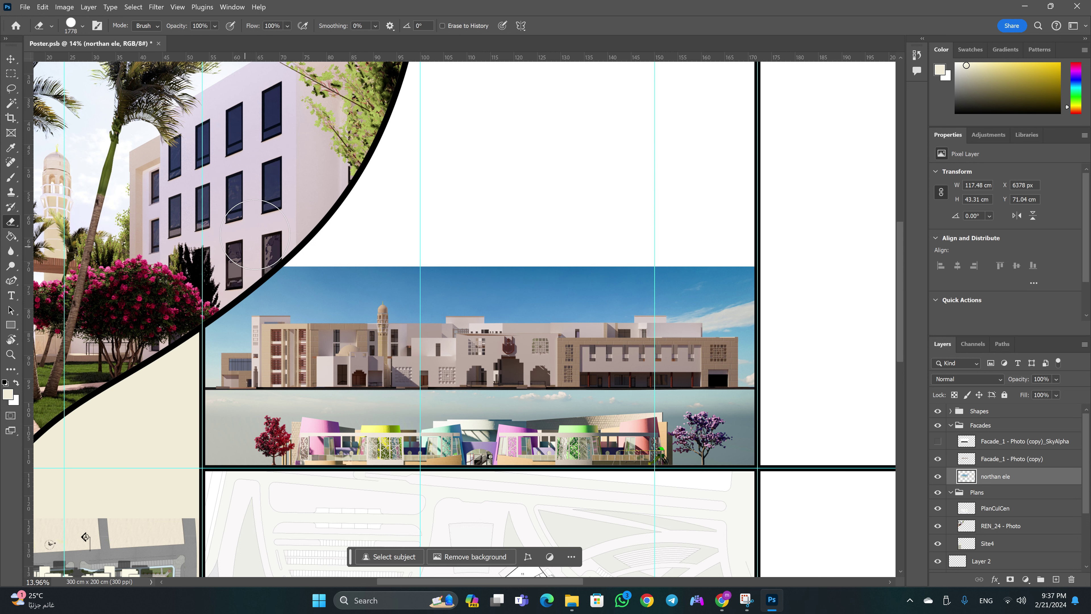
key("z")
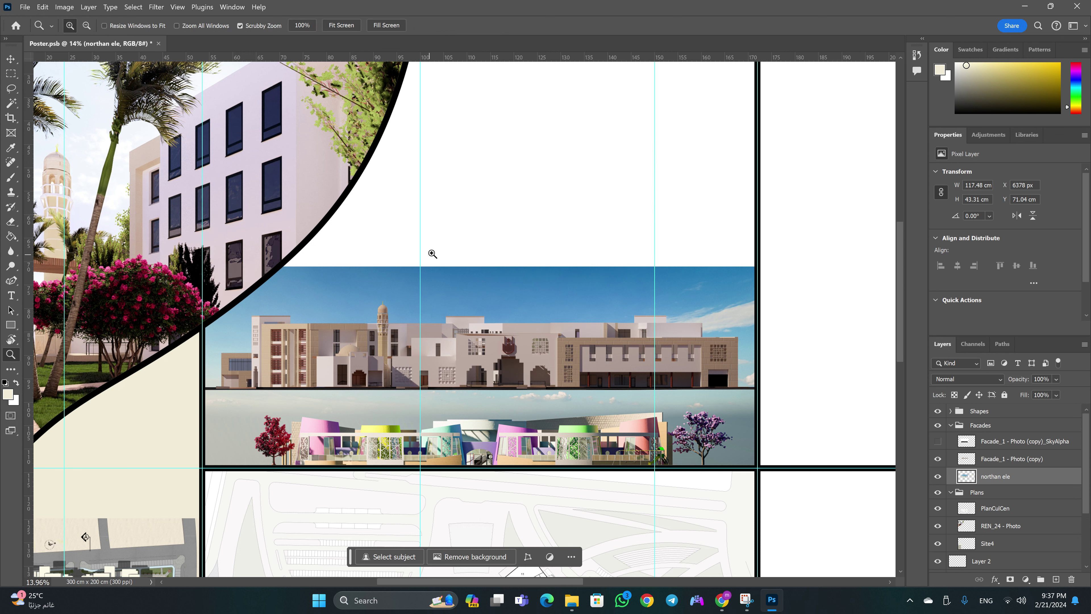
left_click_drag(386, 273, 547, 246)
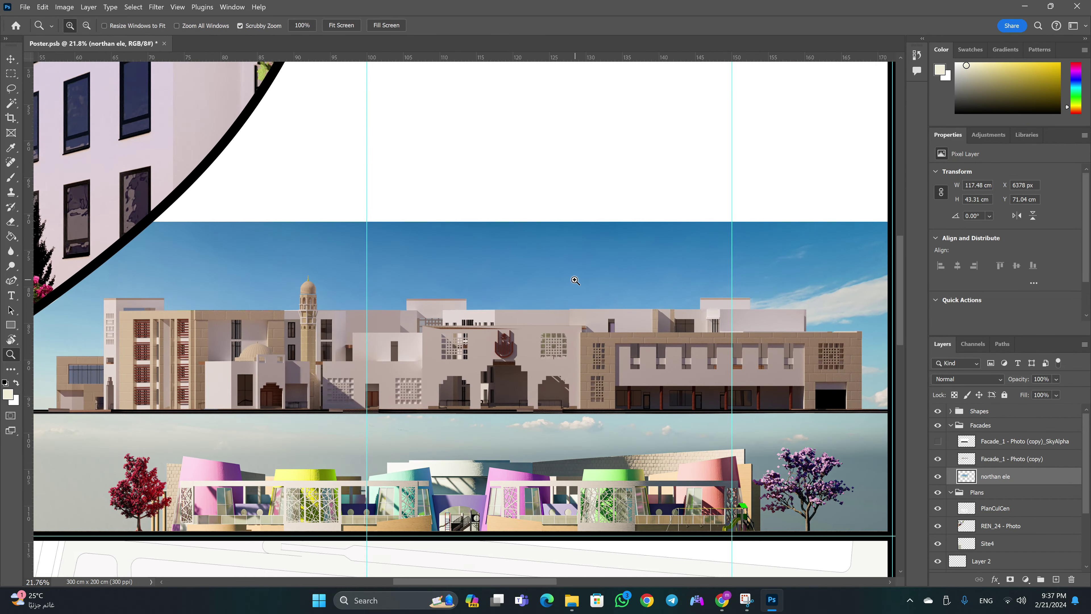
scroll(549, 279, "down", 5)
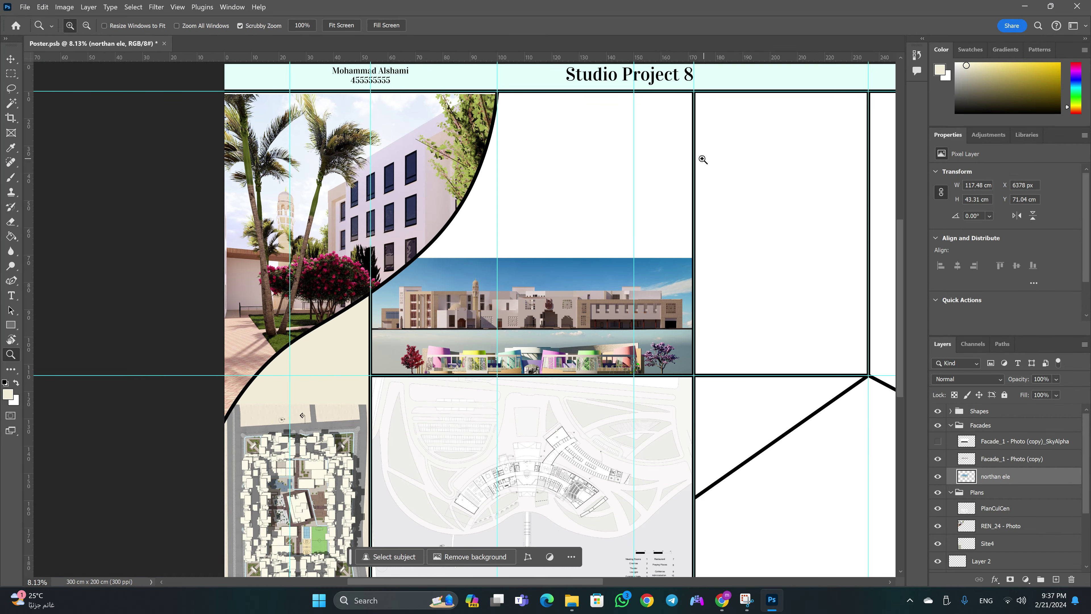
Open folder C on Extreme SSD (I:) in a new window and drag Render_13 - Photo into the poster
key("e")
left_click(572, 600)
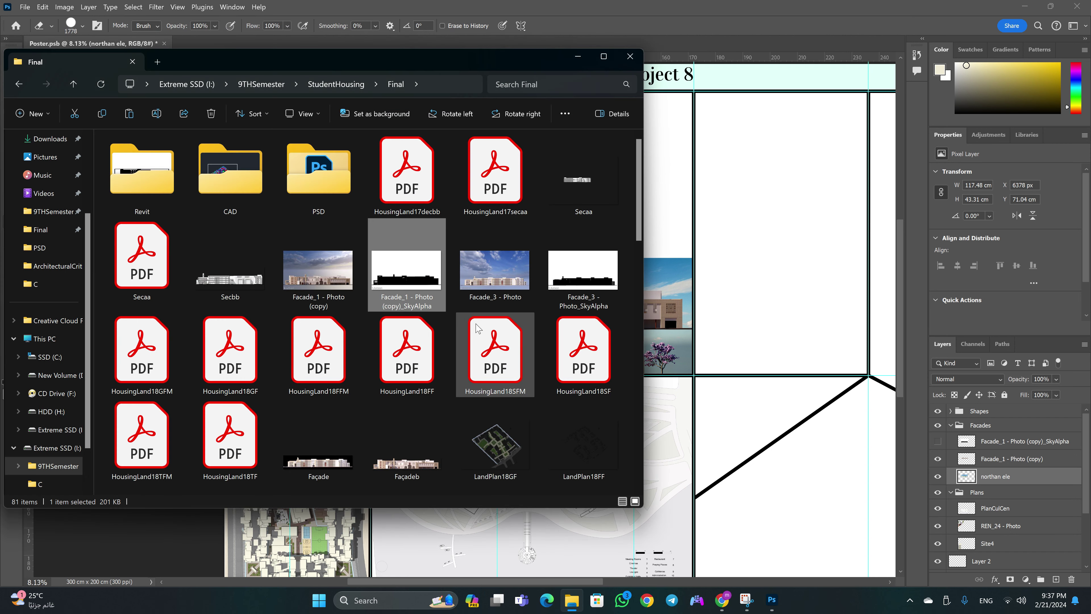
scroll(318, 344, "down", 3)
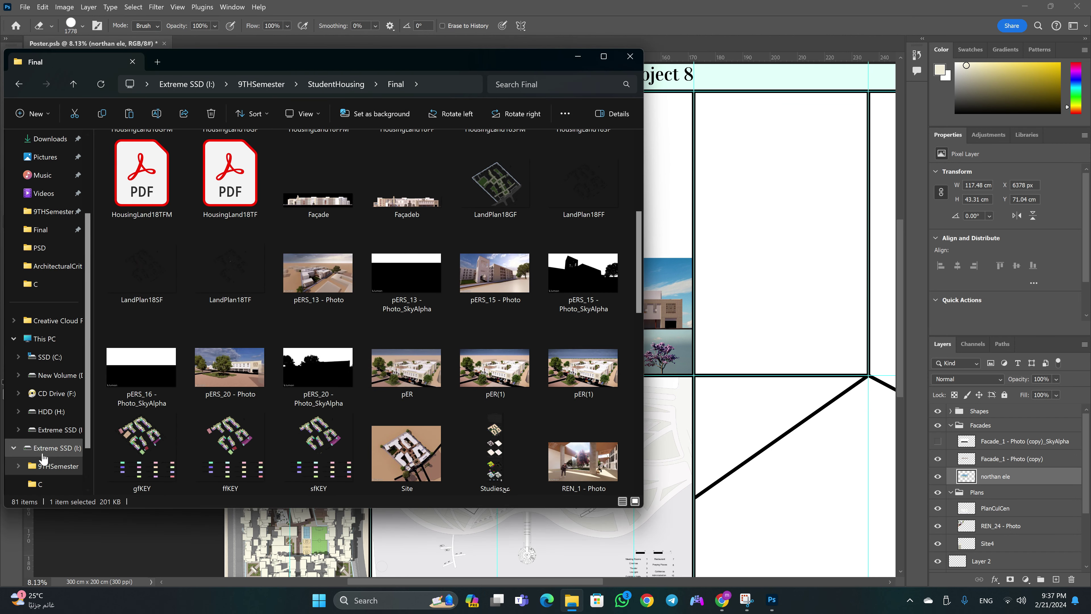
right_click(67, 454)
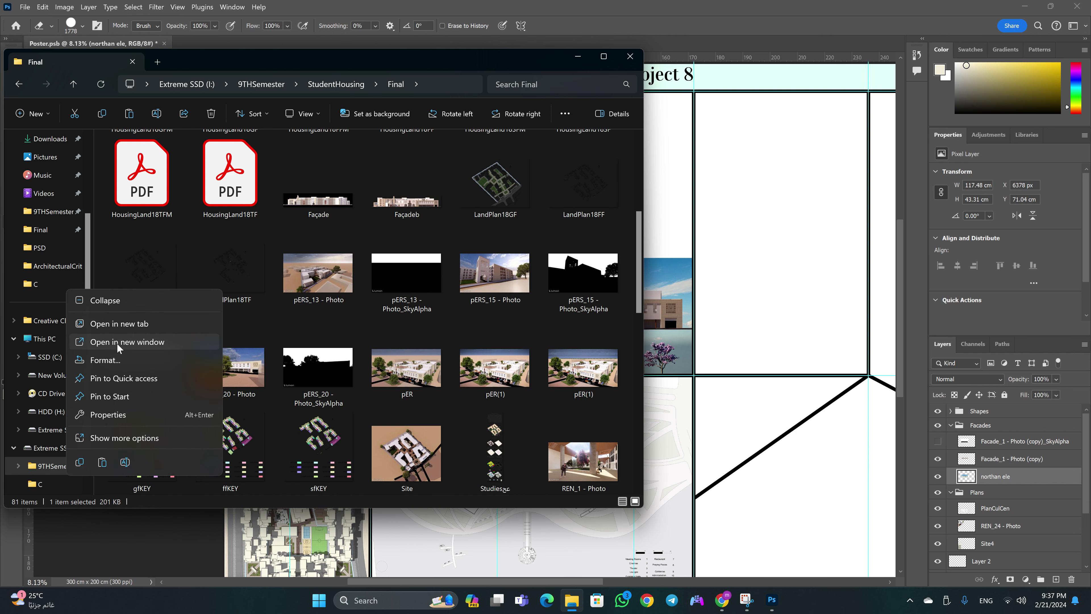
left_click(117, 343)
double_click(208, 191)
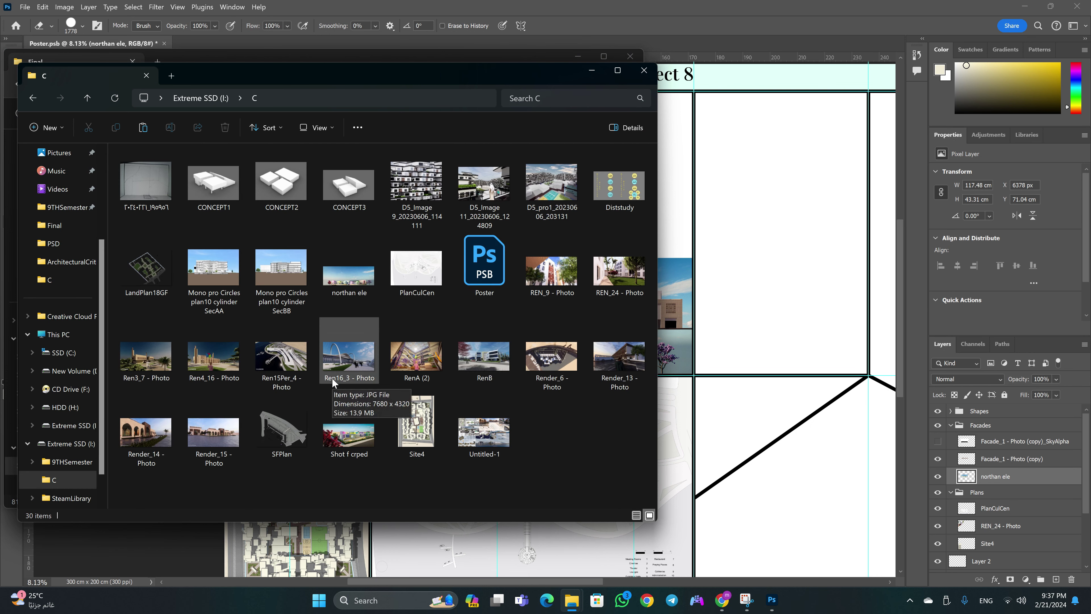
left_click(427, 355)
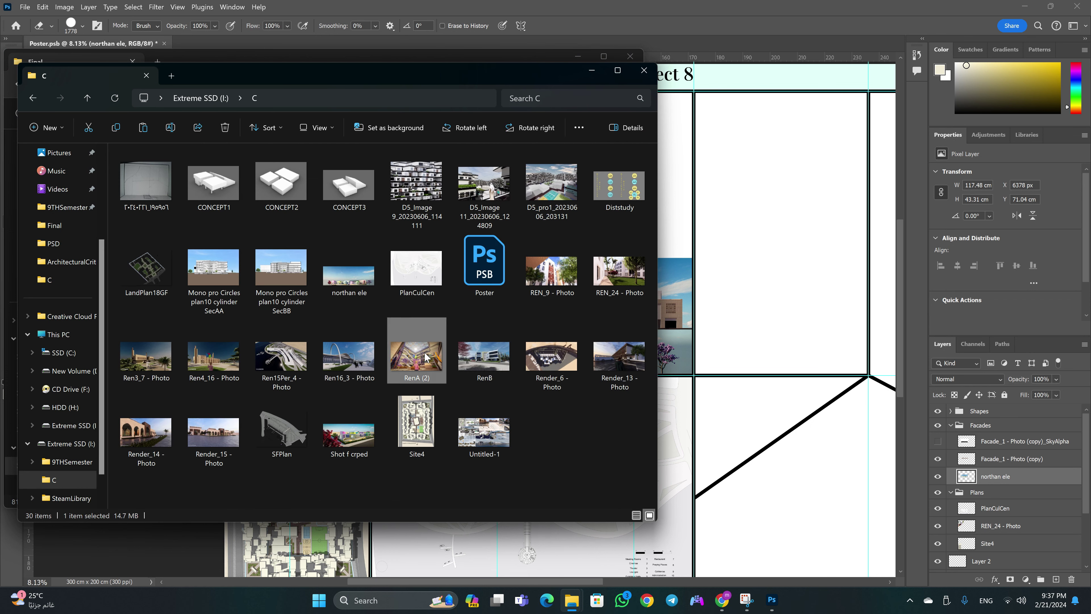
left_click_drag(619, 356, 688, 215)
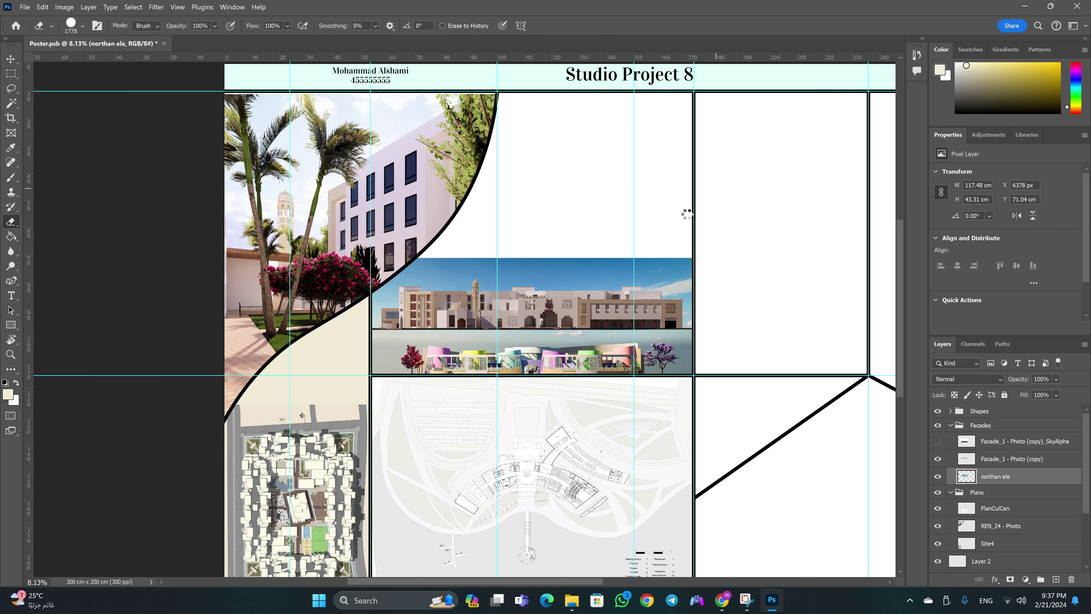
Fit Render_13 under the header at about 81% (109.71 × 61.71 cm) and rasterize it
left_click_drag(613, 254, 540, 137)
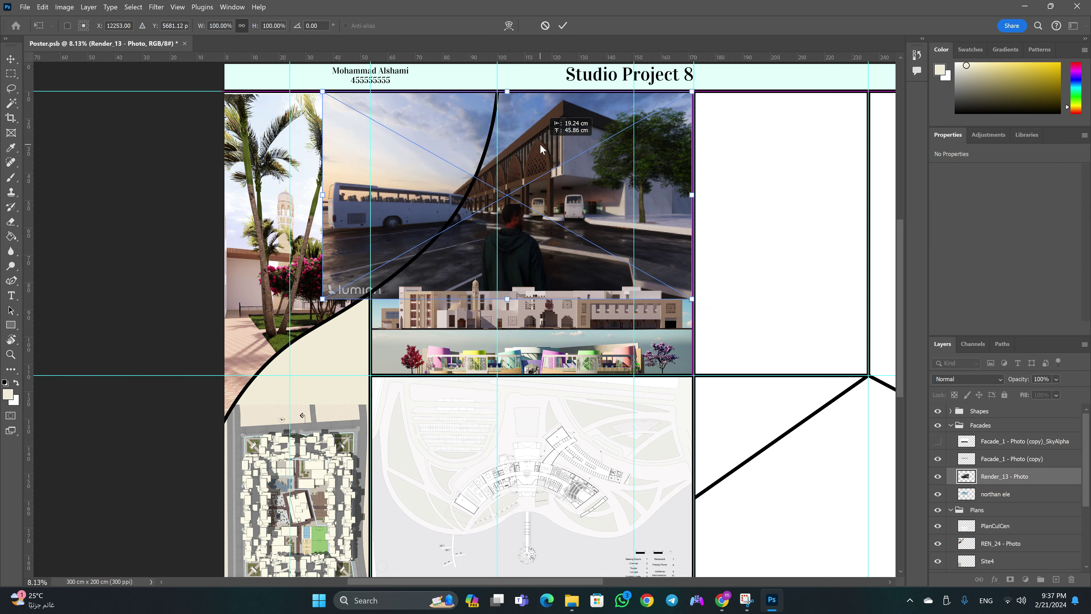
left_click_drag(319, 301, 397, 275)
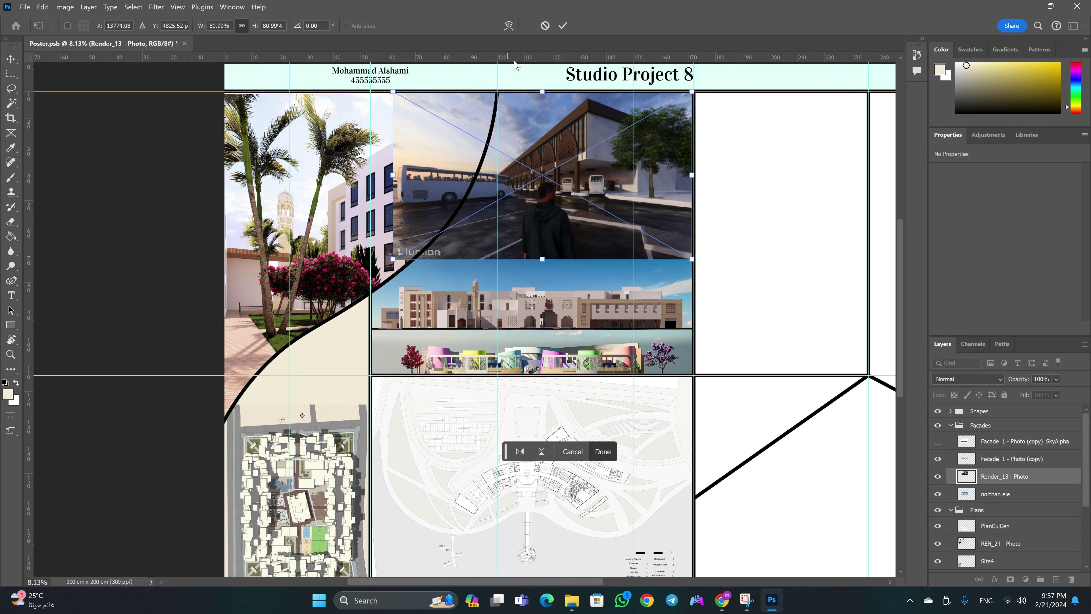
key("Return")
key("e")
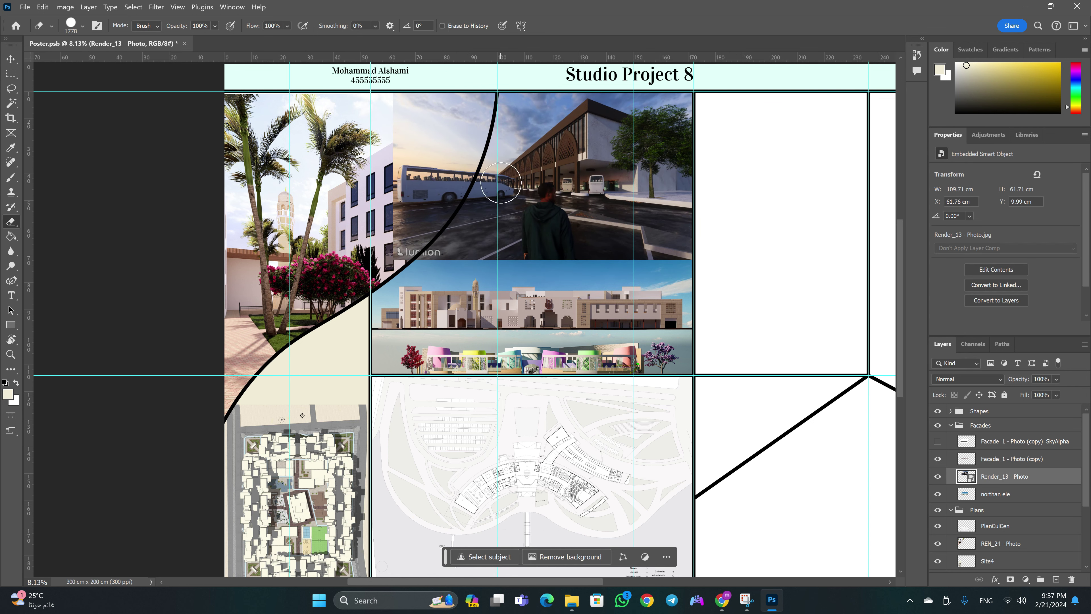
scroll(557, 209, "up", 2)
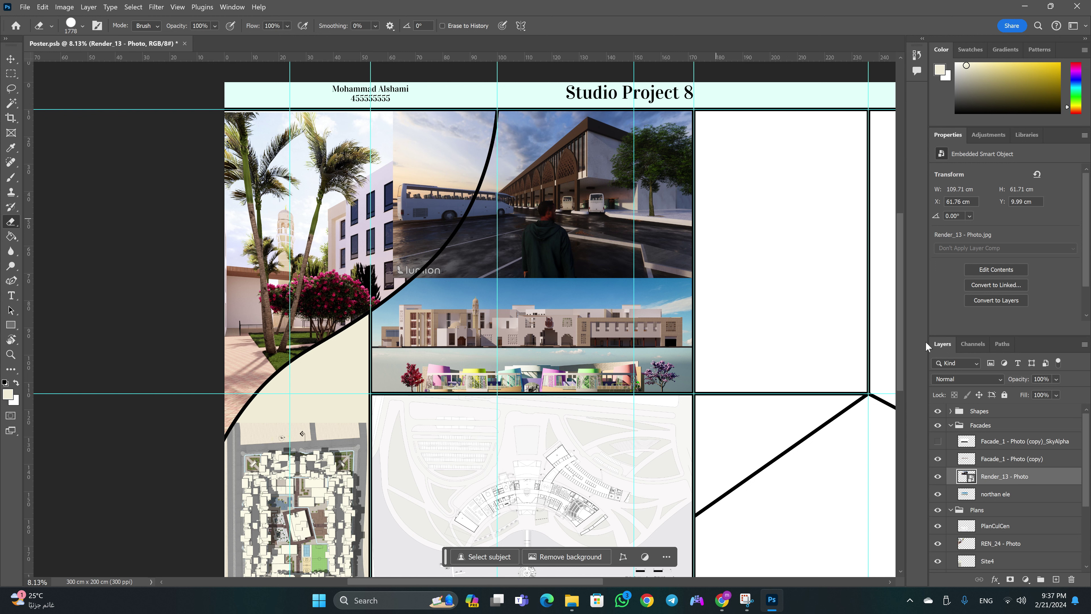
right_click(1029, 474)
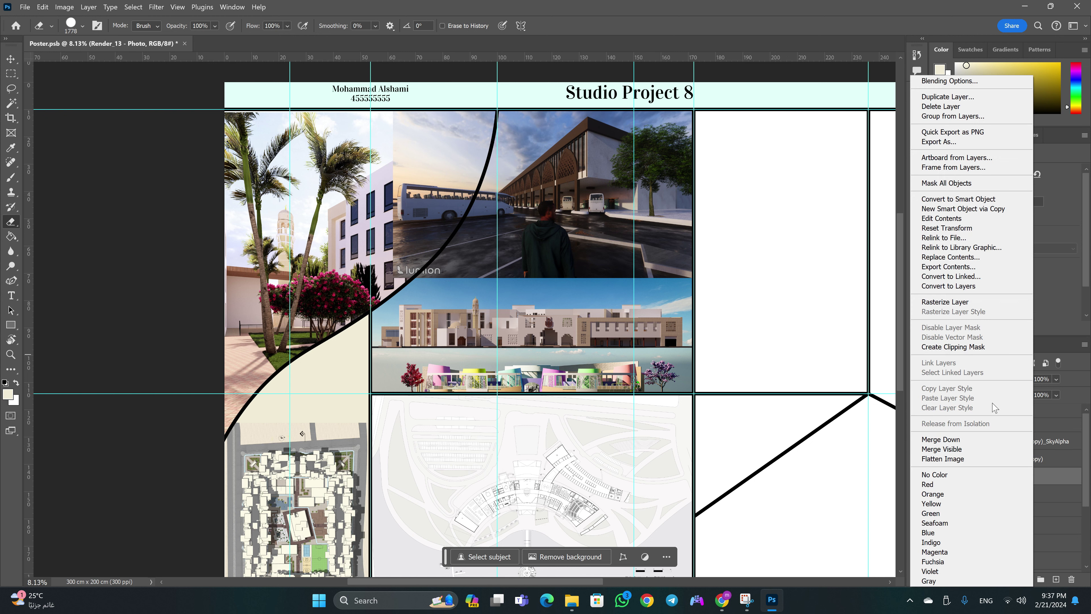
left_click(948, 302)
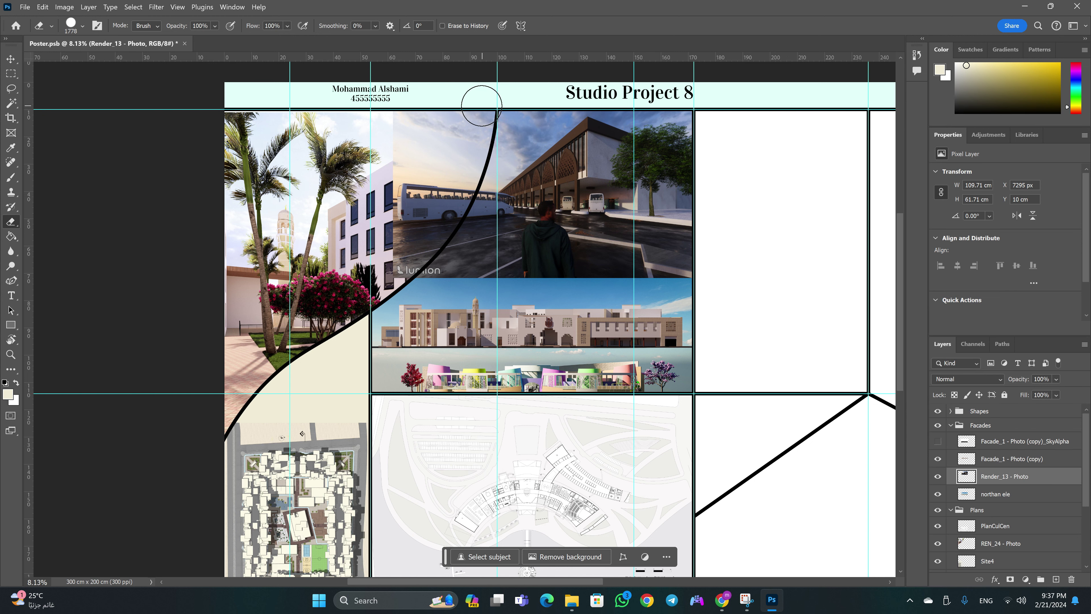
mouse_move(476, 107)
left_mouse_down()
mouse_move(390, 251)
mouse_move(466, 164)
mouse_move(399, 275)
mouse_move(439, 190)
mouse_move(425, 170)
mouse_move(434, 95)
mouse_move(394, 143)
left_mouse_up()
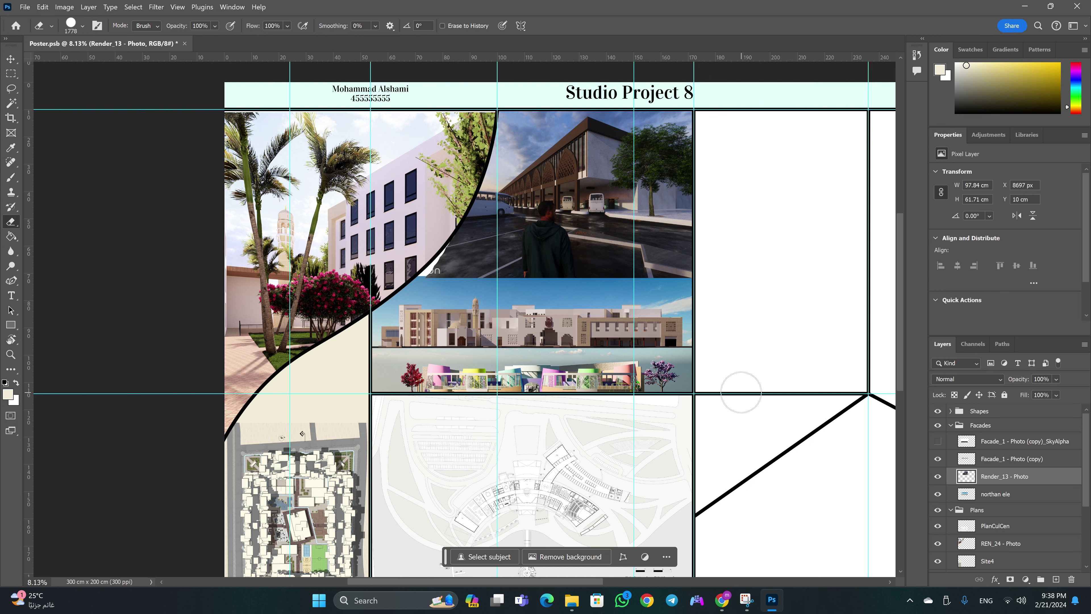
key("ctrl+z")
key("ctrl+z")
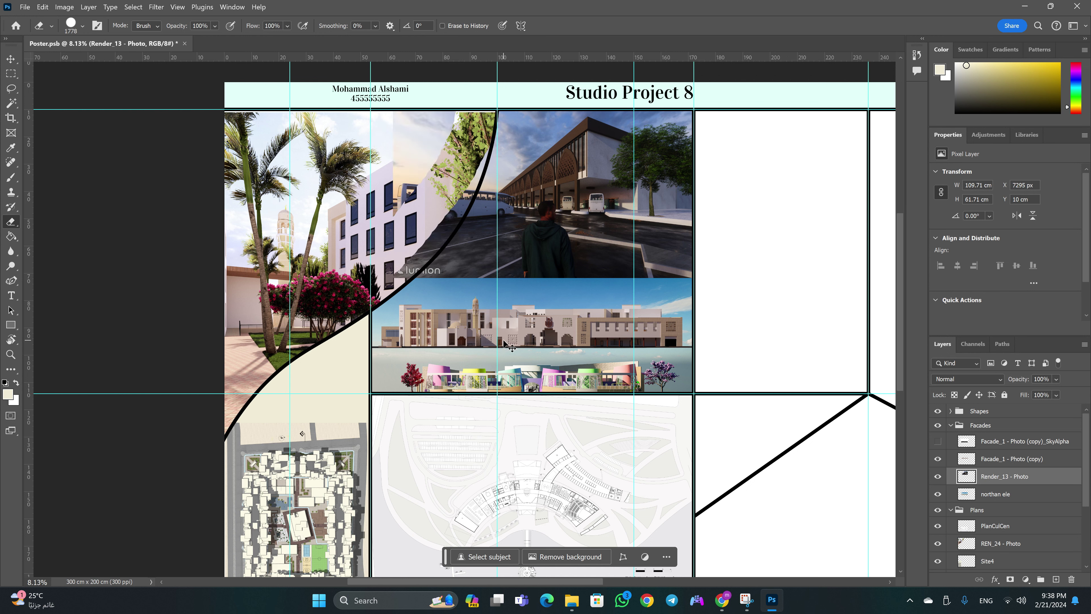
key("ctrl+z")
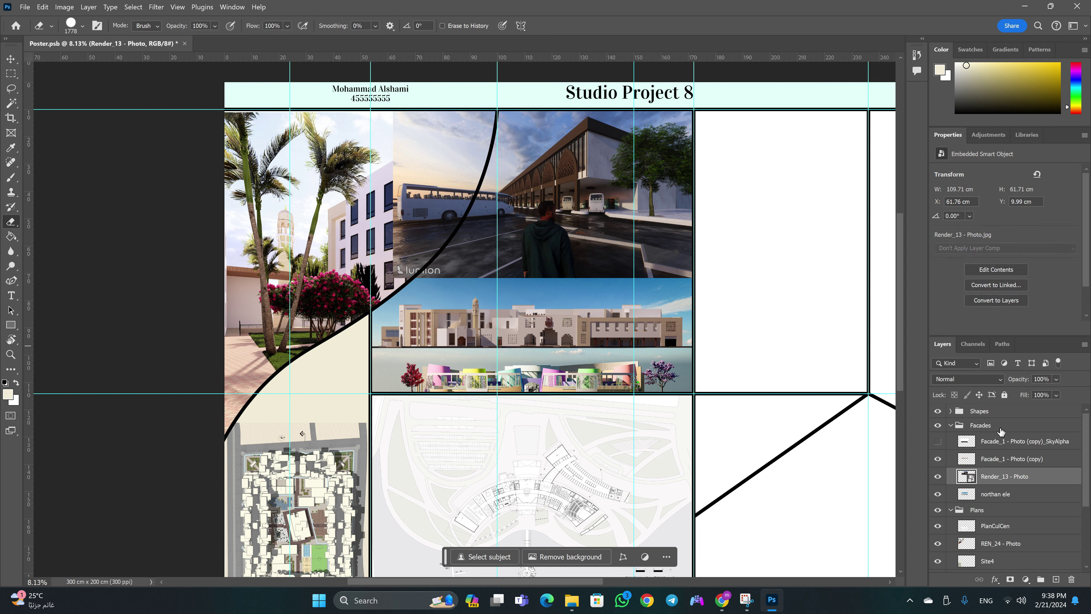
key("ctrl+shift+z")
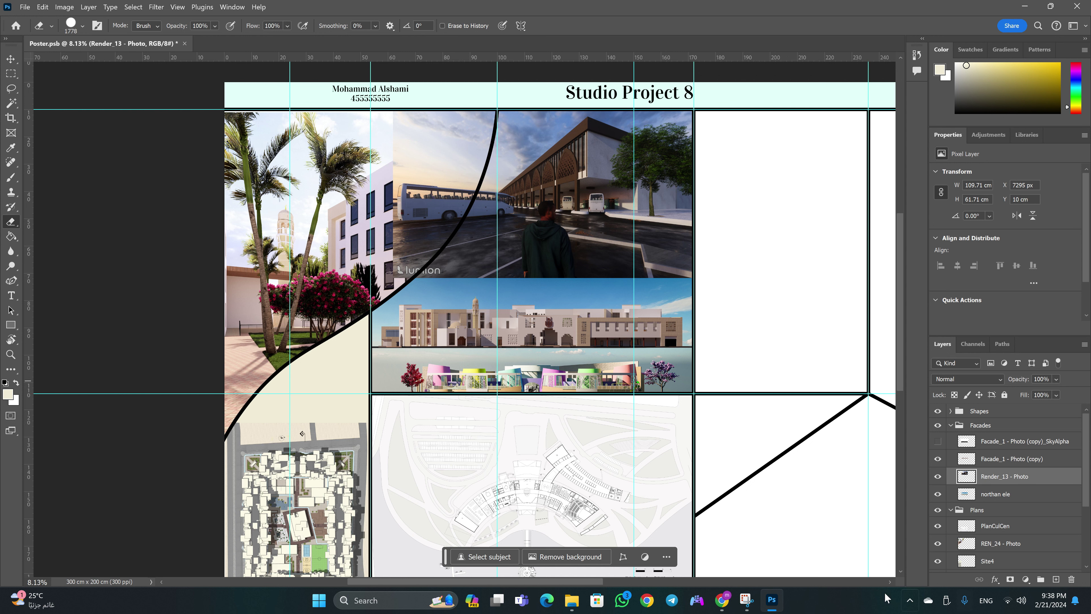
Add a layer mask to Render_13 and paint black to hide its left part behind the curve
left_click(1011, 579)
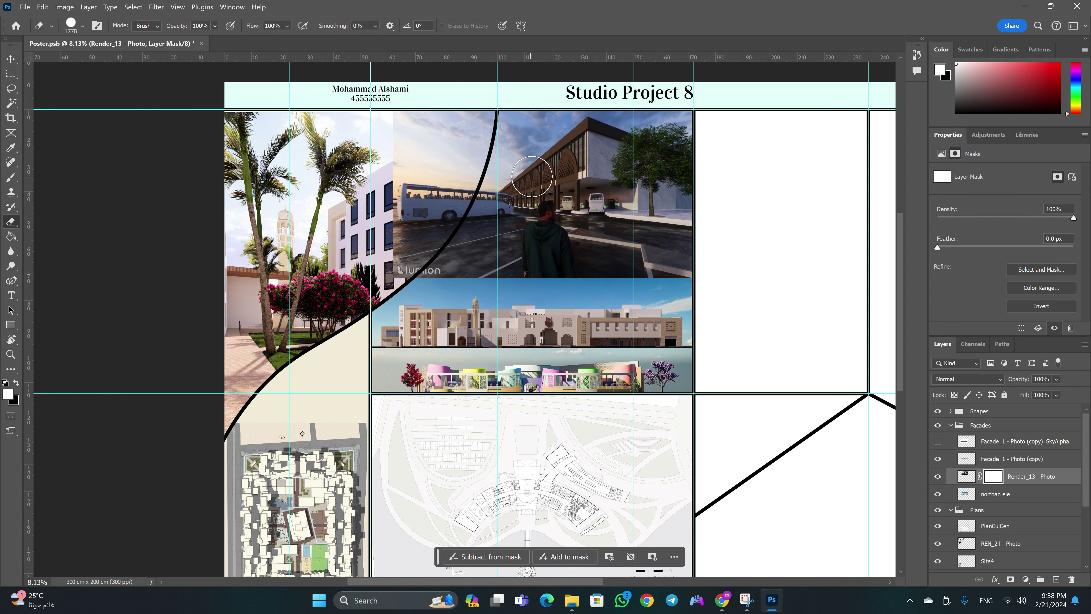
left_click(956, 112)
mouse_move(429, 126)
left_mouse_down()
mouse_move(412, 150)
mouse_move(414, 110)
mouse_move(430, 134)
mouse_move(438, 110)
mouse_move(474, 109)
mouse_move(481, 142)
left_mouse_up()
left_click_drag(412, 177, 437, 151)
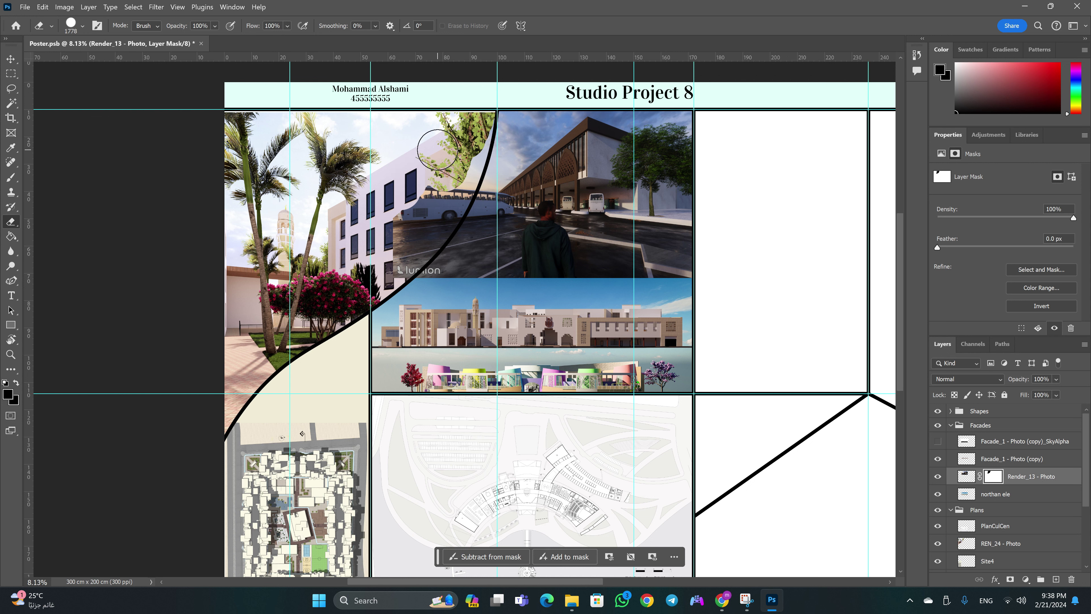
key("b")
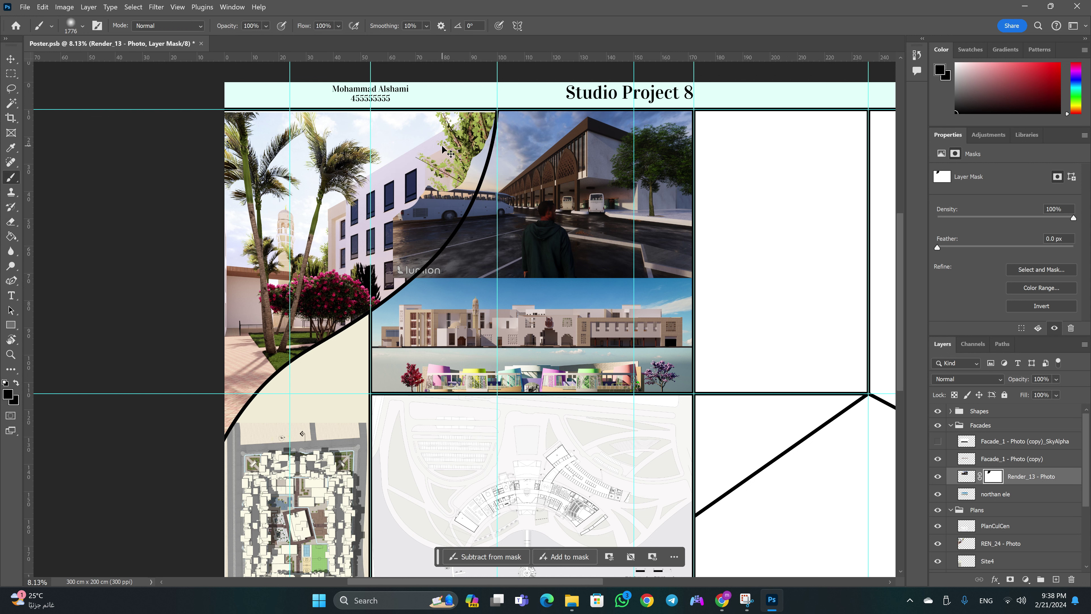
key("ctrl+z")
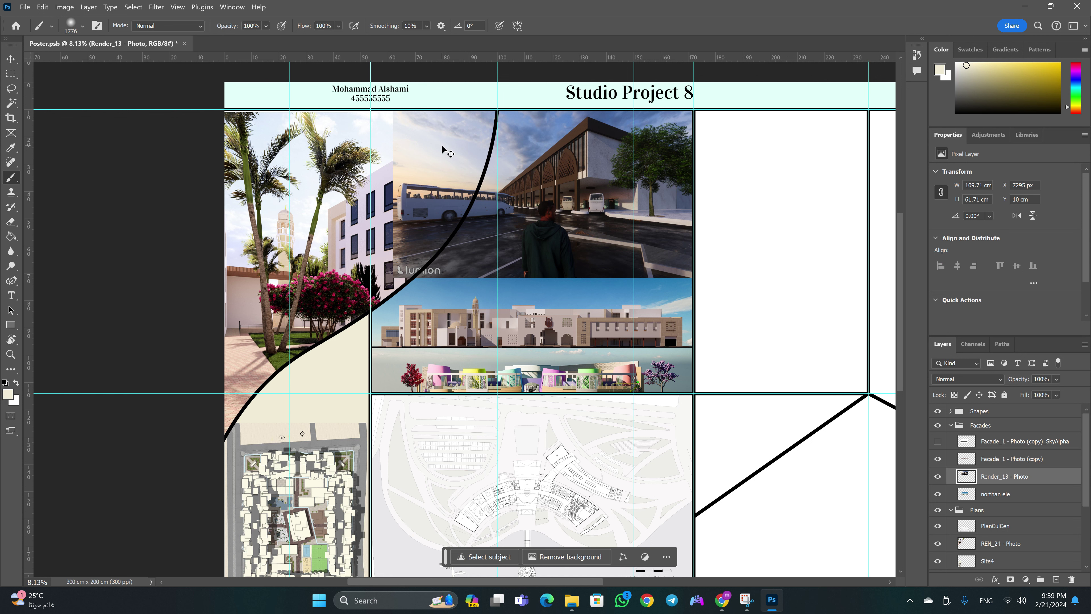
key("ctrl+shift+z")
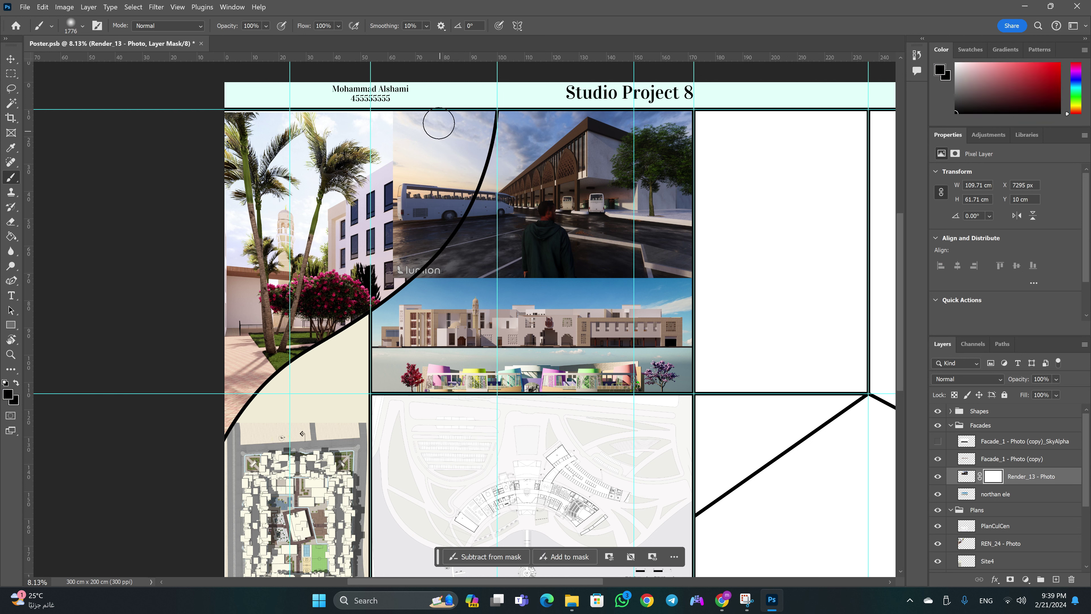
mouse_move(439, 124)
left_mouse_down()
mouse_move(388, 185)
mouse_move(405, 249)
mouse_move(368, 292)
left_mouse_up()
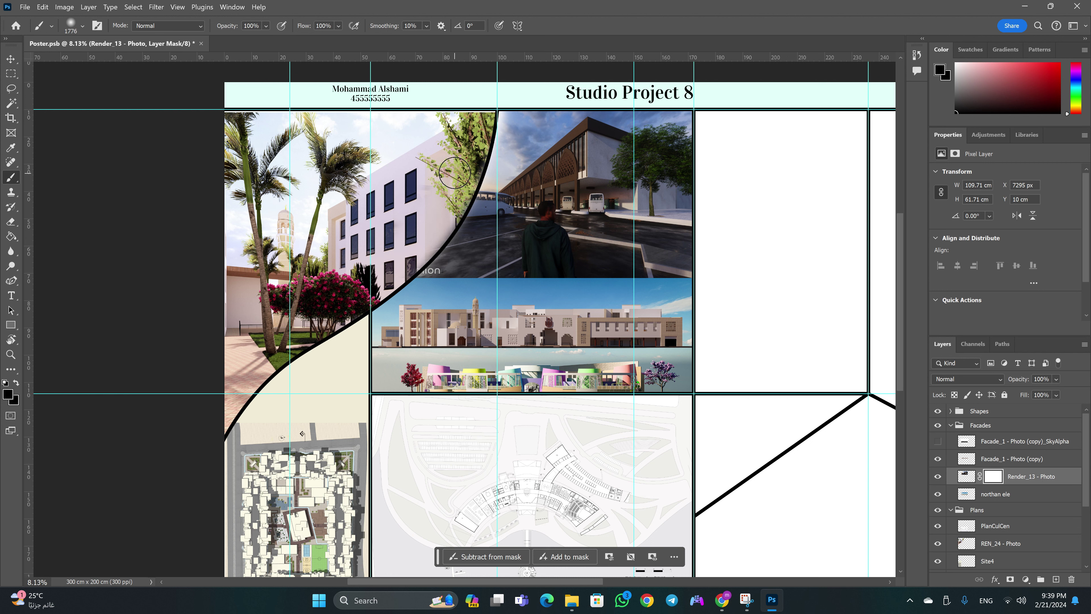
Paint white on the Render_13 mask to reveal more of the bus render
left_click(992, 476)
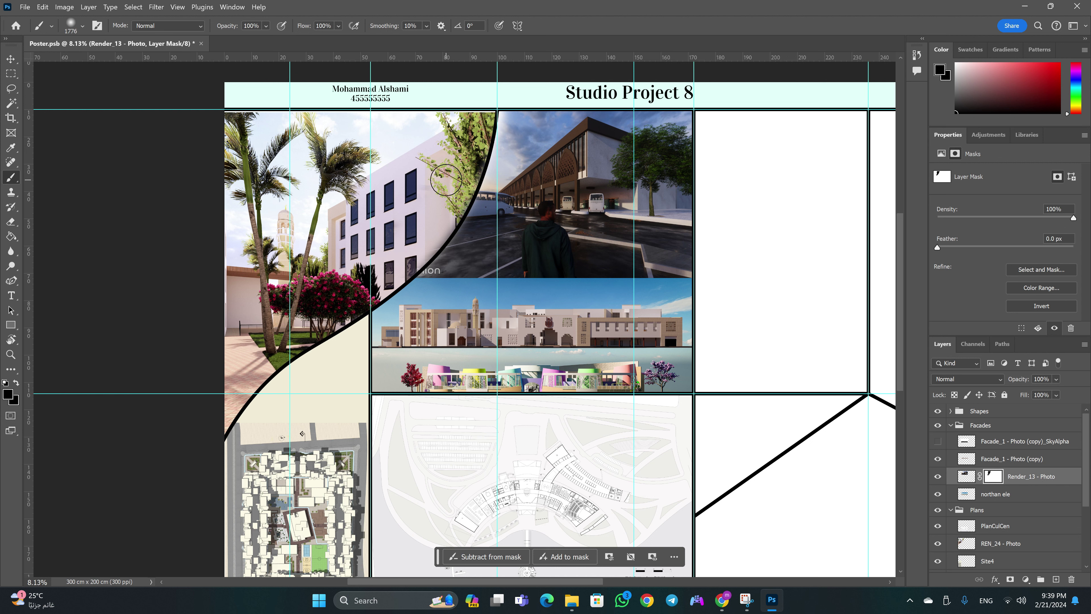
key("e")
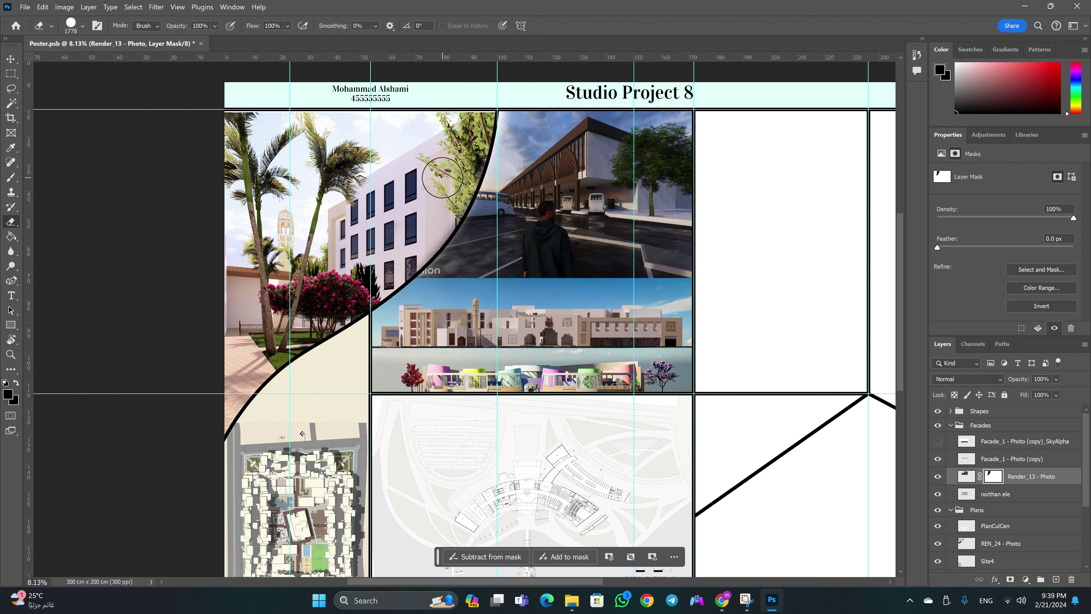
key("b")
key("x")
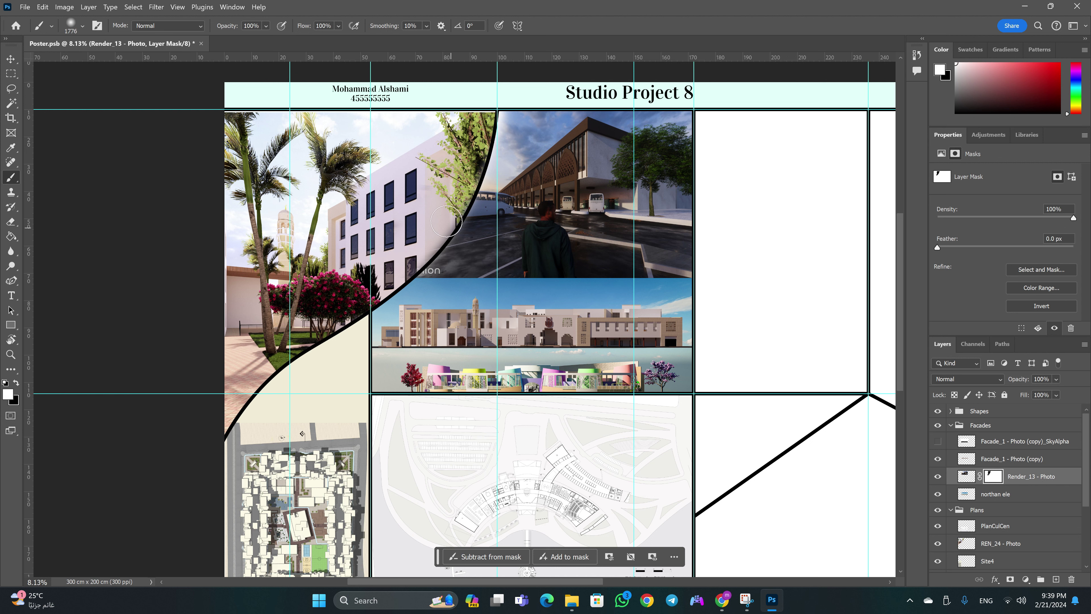
mouse_move(446, 221)
left_mouse_down()
mouse_move(376, 289)
mouse_move(422, 135)
left_mouse_up()
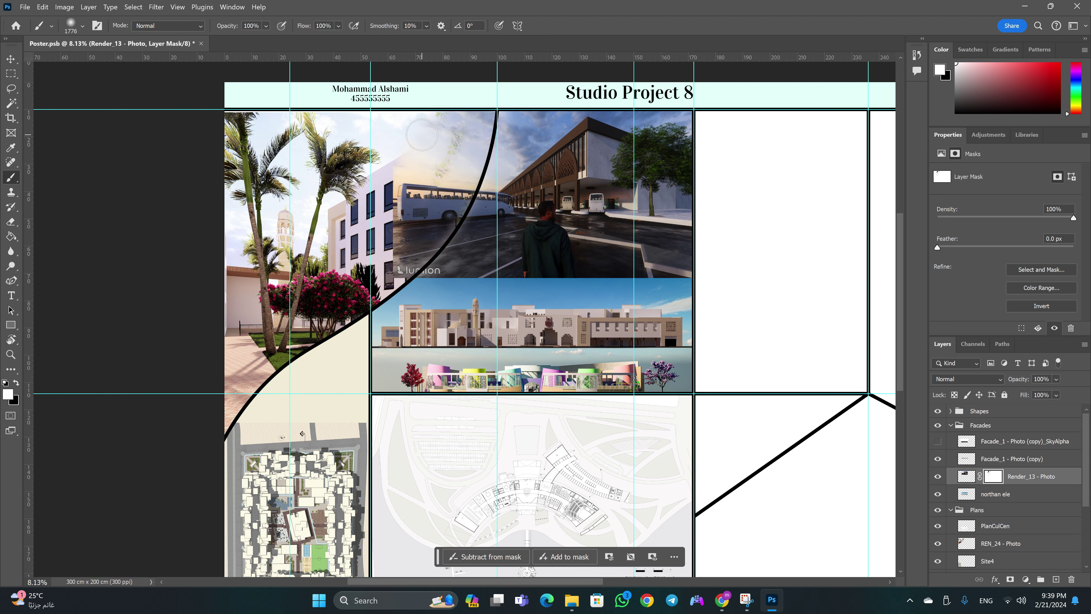
key("ctrl+z")
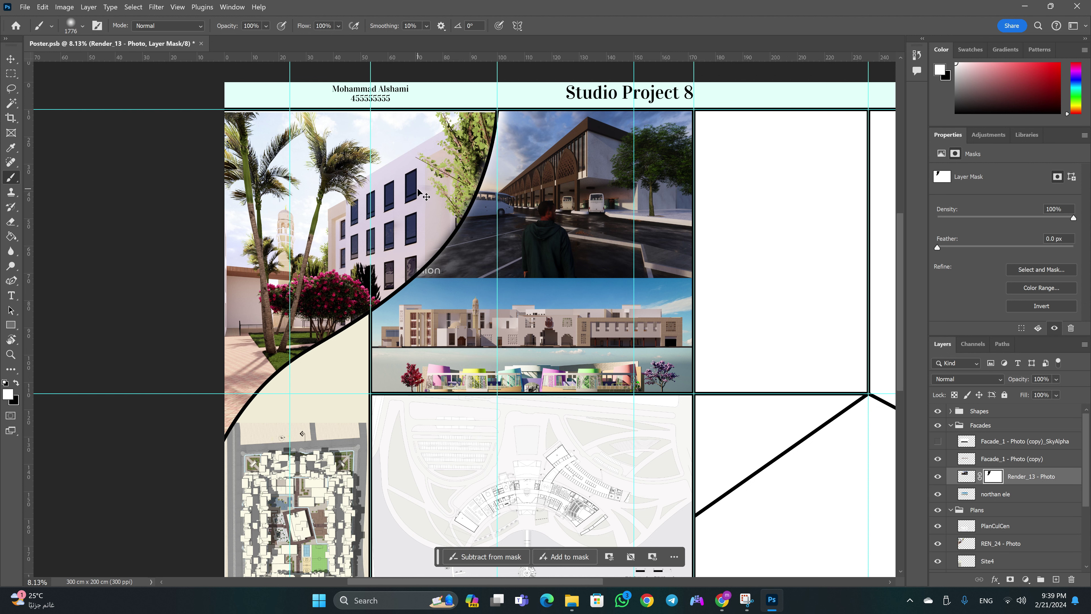
key("ctrl+shift+z")
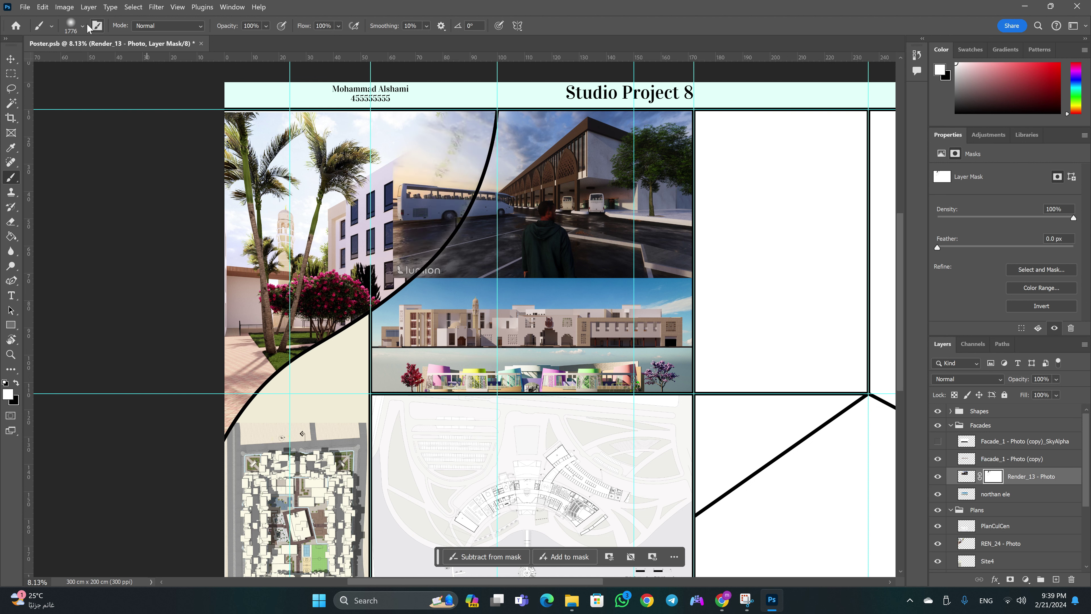
left_click(75, 29)
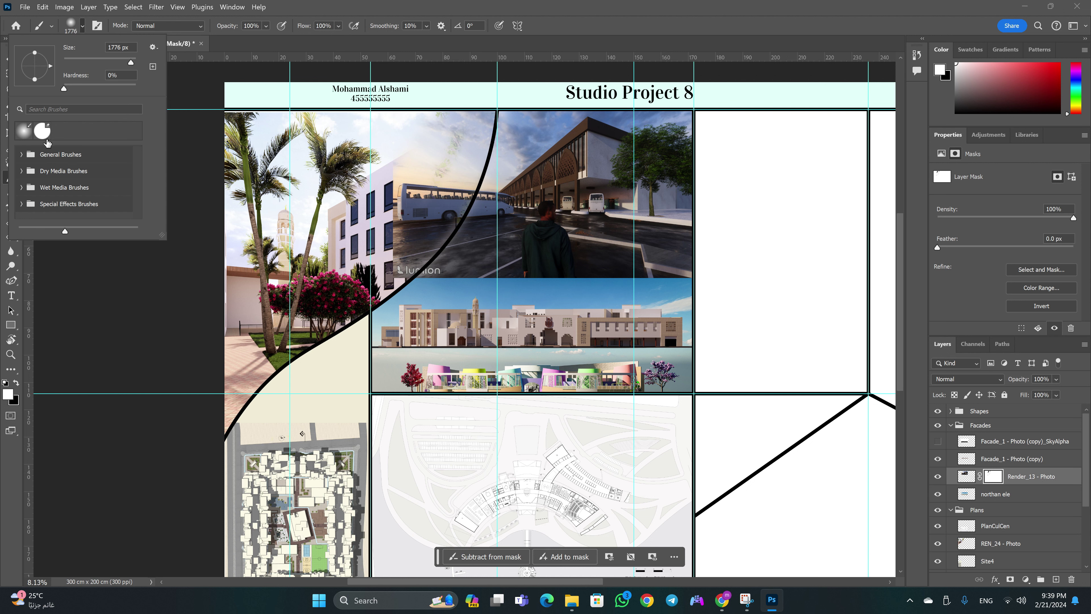
left_click(247, 34)
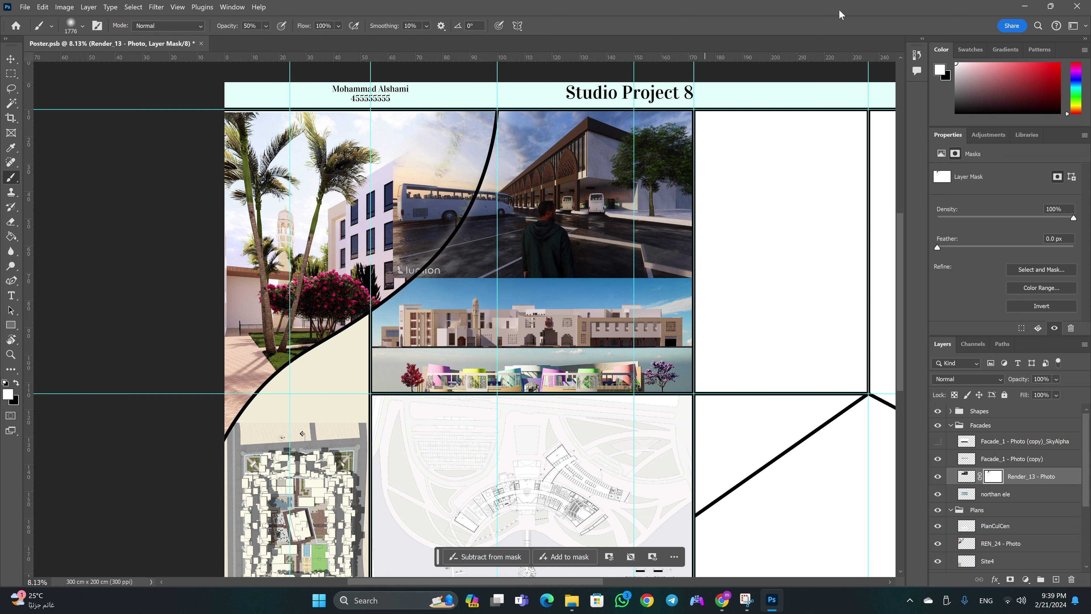
Paint black on the mask to show the white building and curve-side tree, hiding the faint bus
key("x")
mouse_move(472, 151)
left_mouse_down()
mouse_move(426, 145)
mouse_move(423, 202)
left_mouse_up()
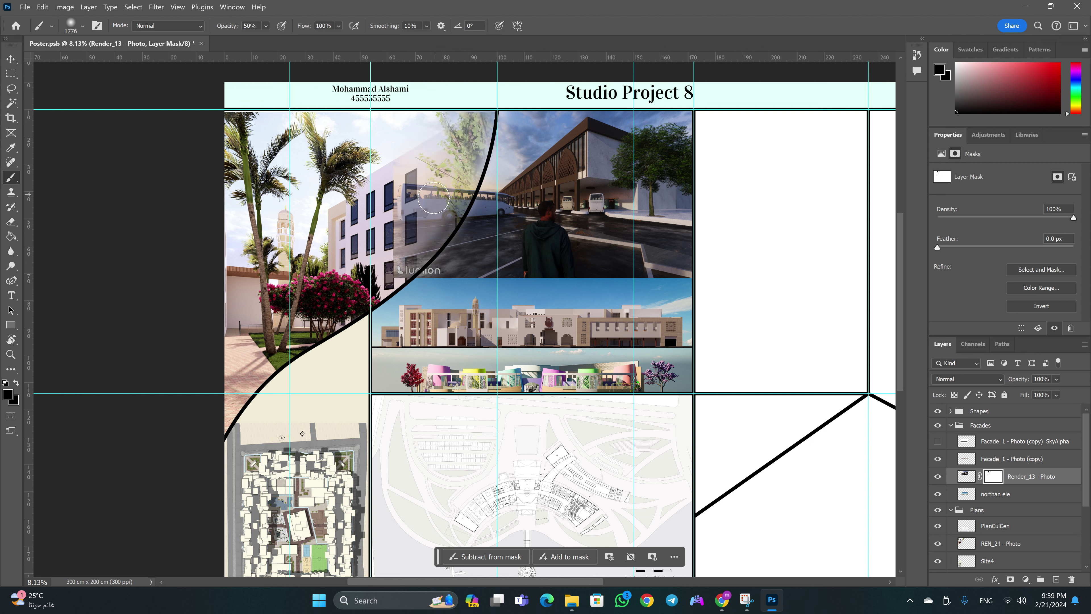
left_click_drag(485, 172, 496, 107)
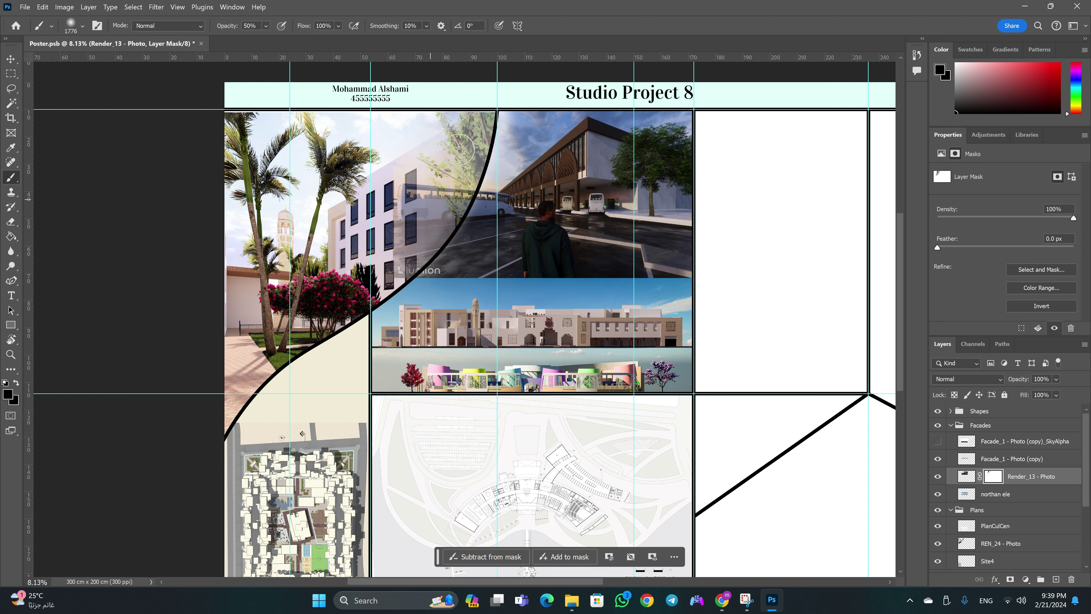
left_click_drag(456, 204, 468, 171)
scroll(434, 202, "up", 5)
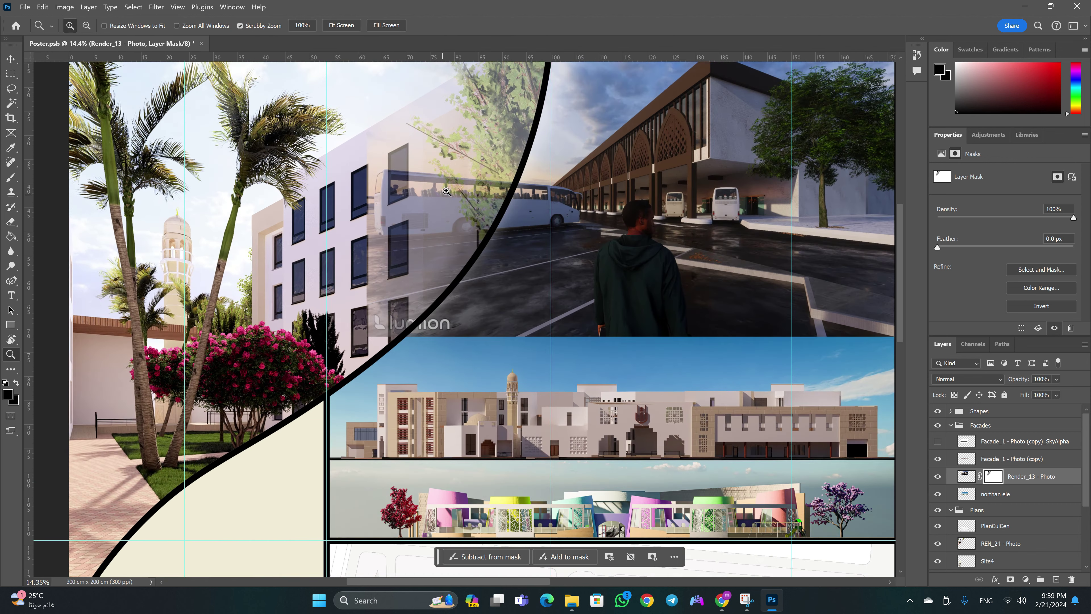
scroll(472, 249, "up", 3)
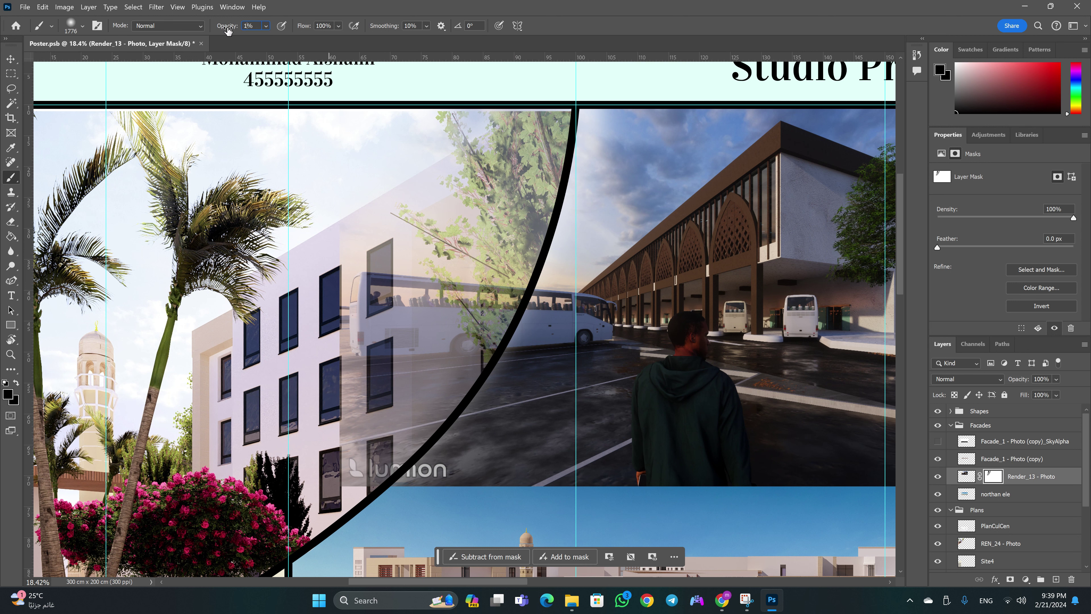
mouse_move(386, 327)
left_mouse_down()
mouse_move(496, 229)
mouse_move(412, 378)
mouse_move(516, 301)
left_mouse_up()
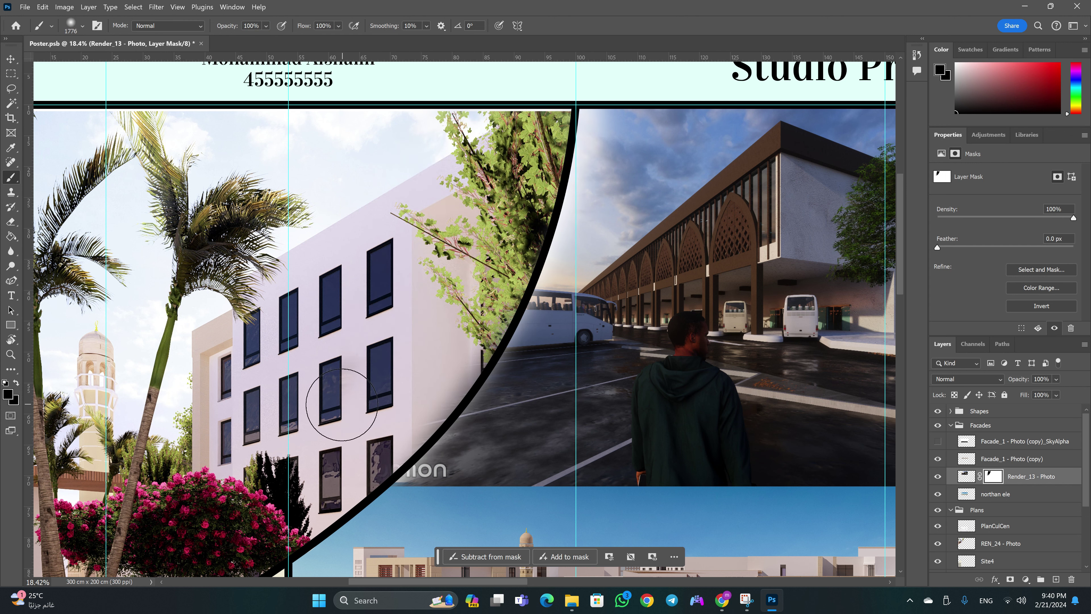
key("z")
left_click_drag(428, 295, 572, 301)
key("b")
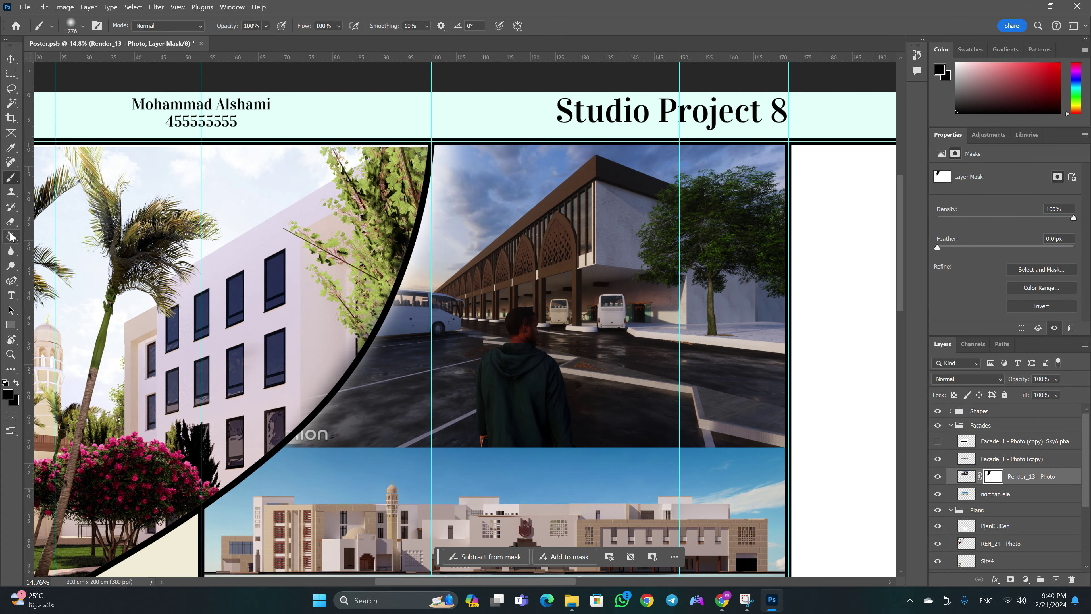
Drag a short vertical gradient on the Render_13 mask so its bottom edge fades softly to white
left_click_drag(13, 240, 57, 242)
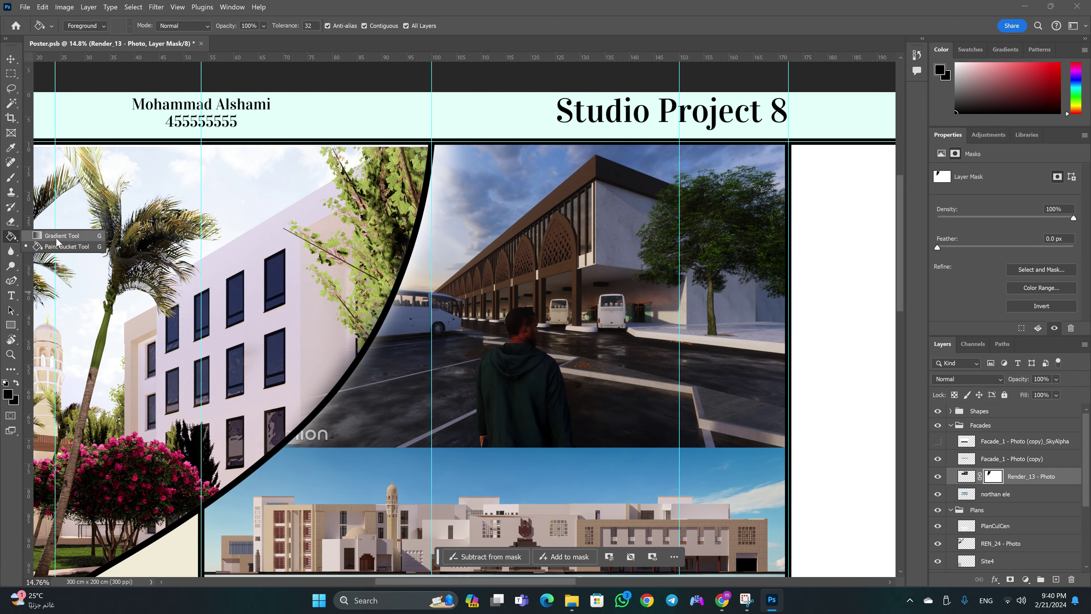
left_click(62, 238)
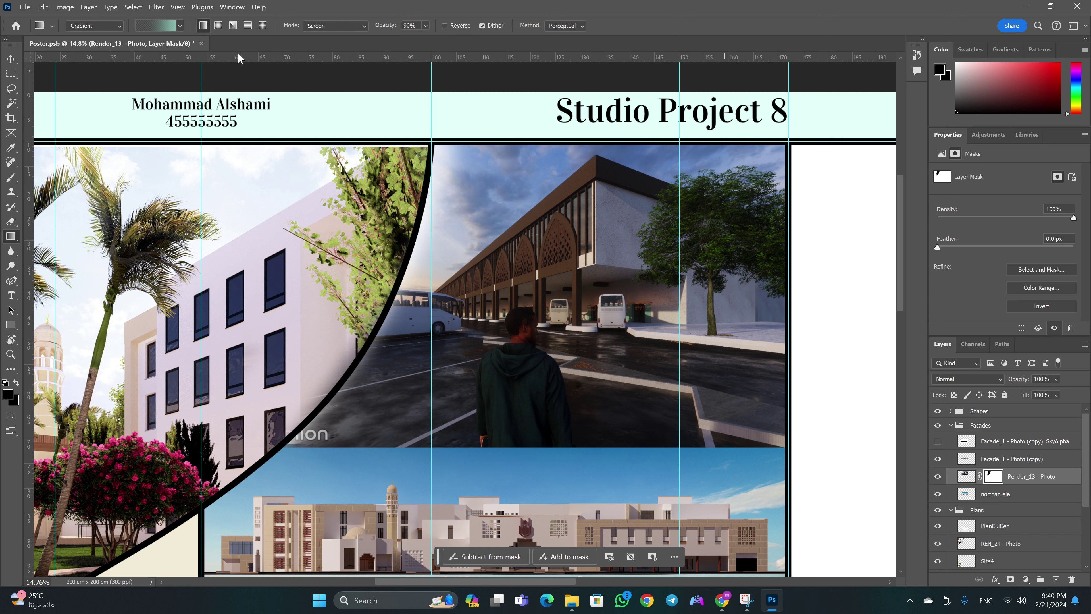
left_click(179, 27)
left_click(179, 27)
left_click_drag(634, 406, 616, 456)
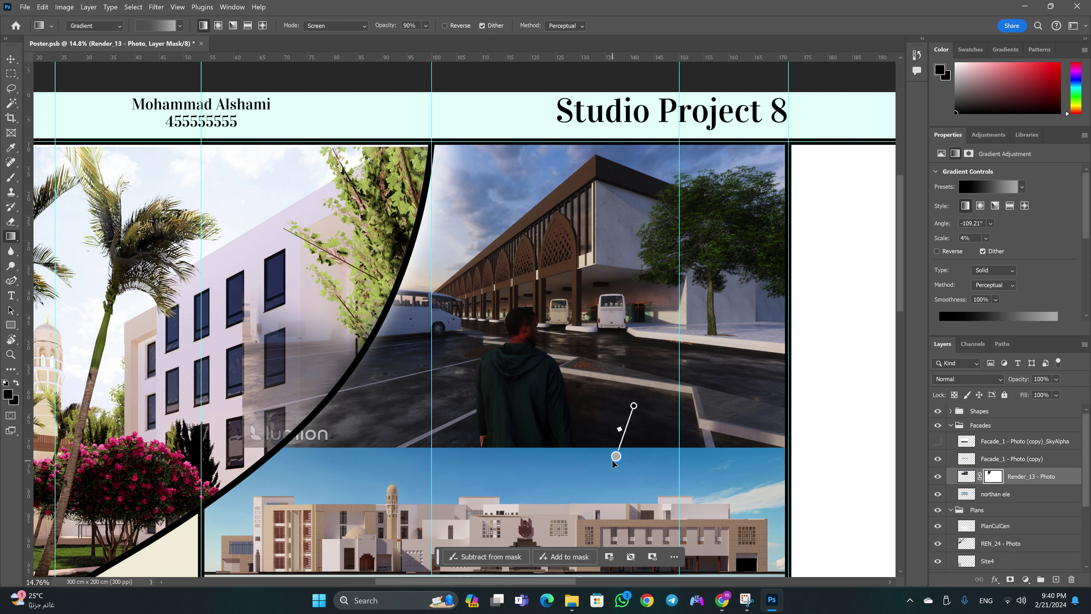
left_click_drag(616, 457, 642, 487)
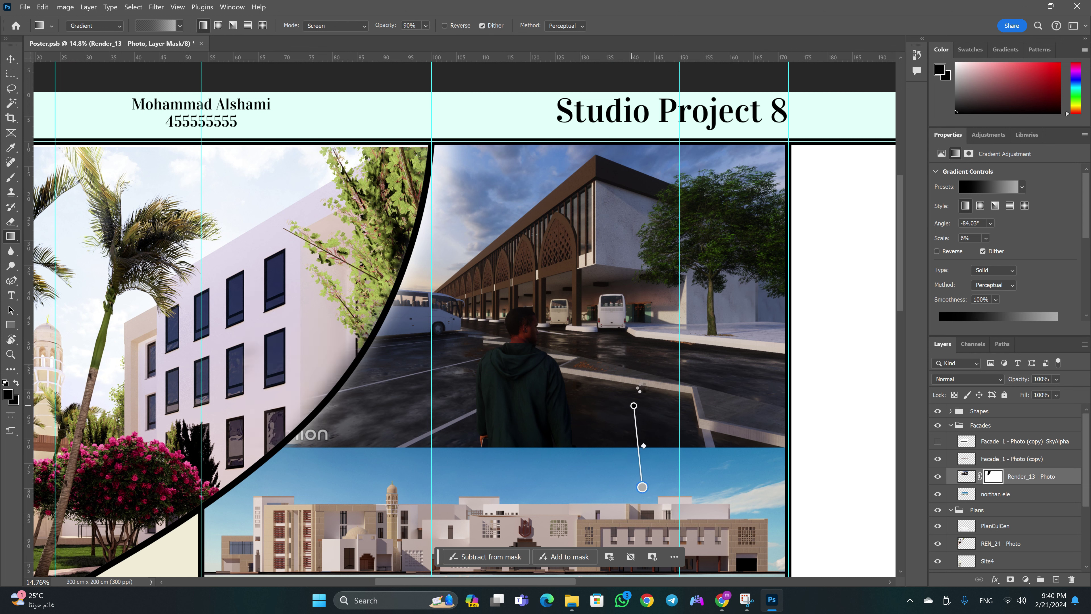
left_click_drag(634, 406, 653, 375)
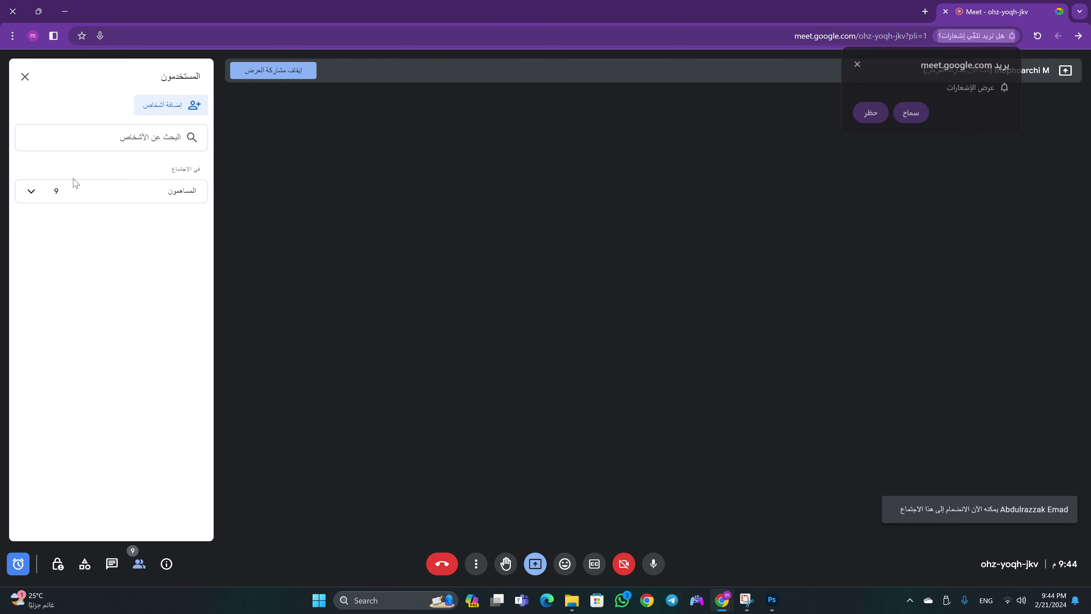
Toggle the meeting participants list, then return to the poster in Photoshop
left_click(142, 552)
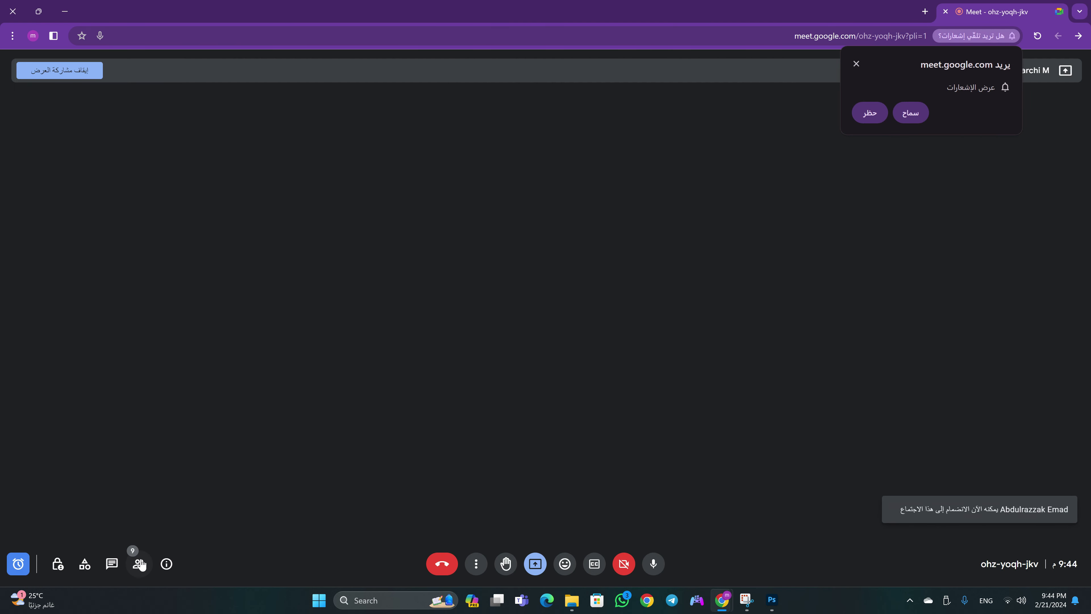
left_click(142, 552)
mouse_move(771, 601)
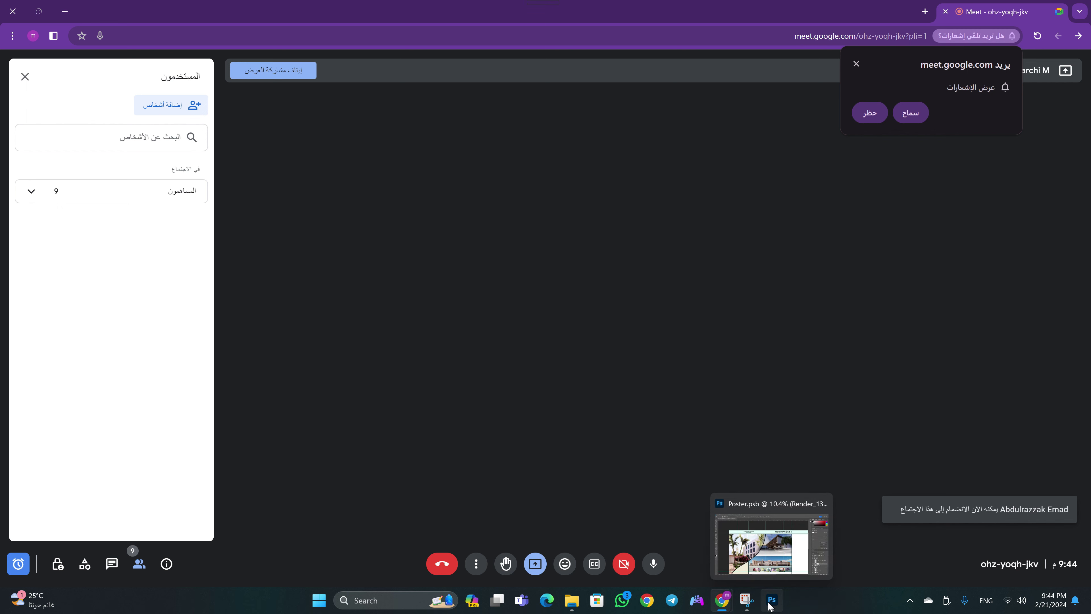
left_click(769, 606)
Add a layer mask to 'northan ele' and brush its sky band at 50% opacity
scroll(619, 387, "down", 1)
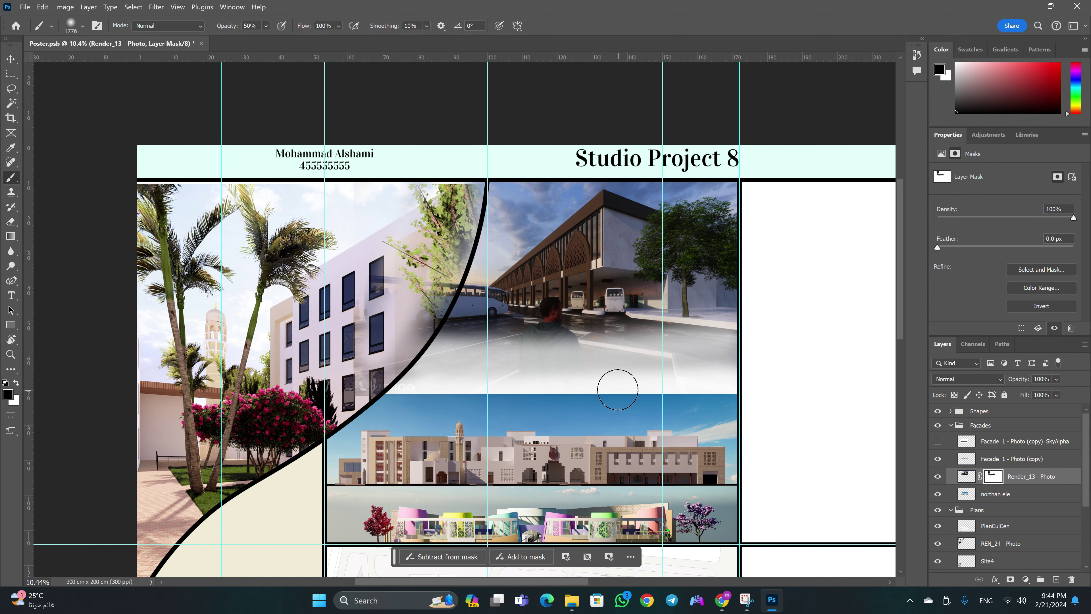
key("v")
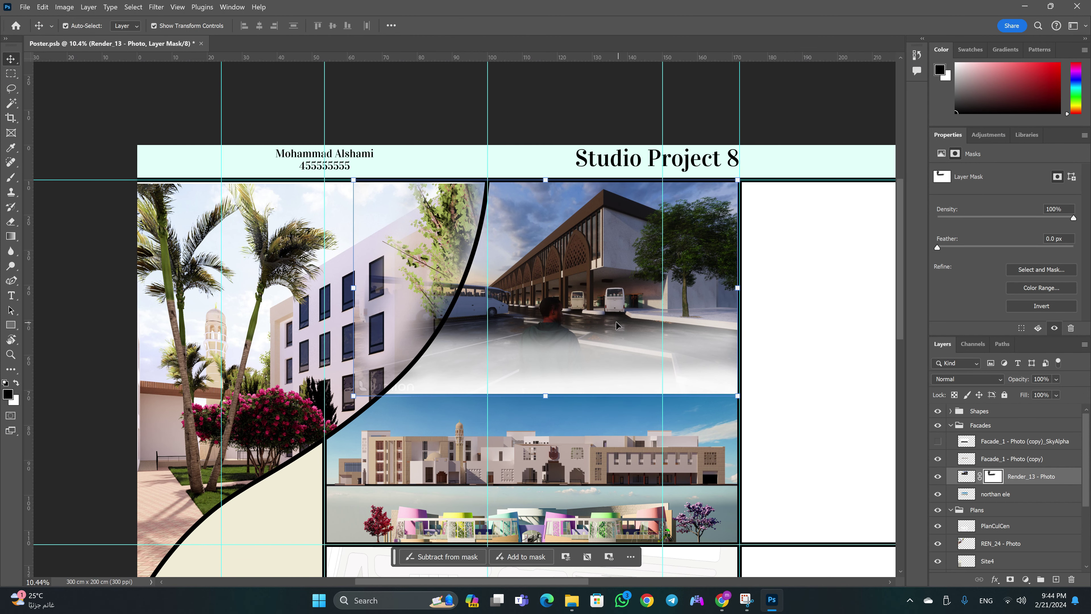
left_click(607, 417)
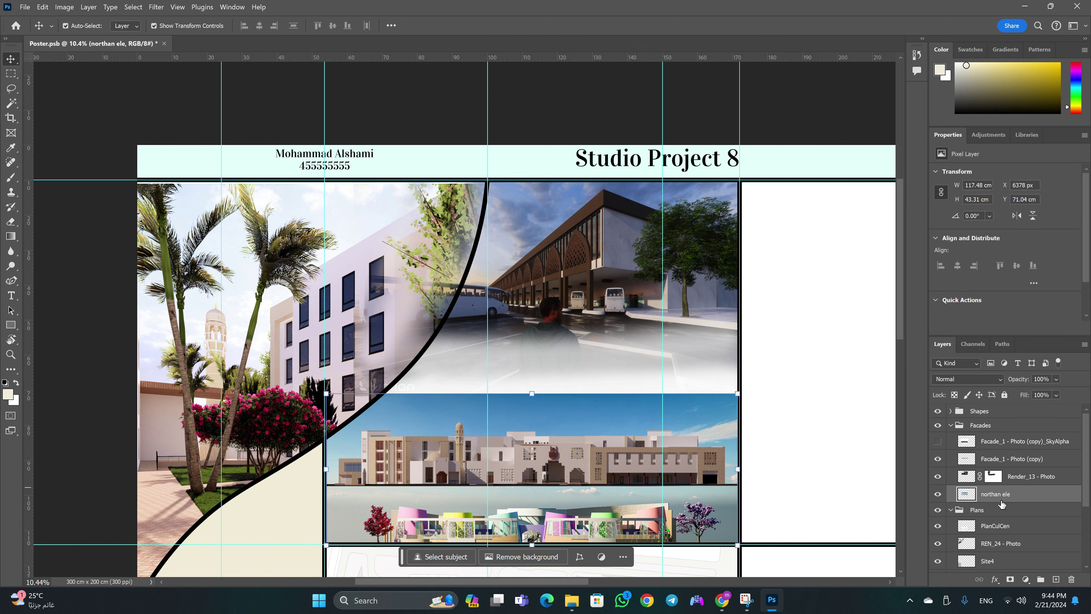
left_click(1009, 580)
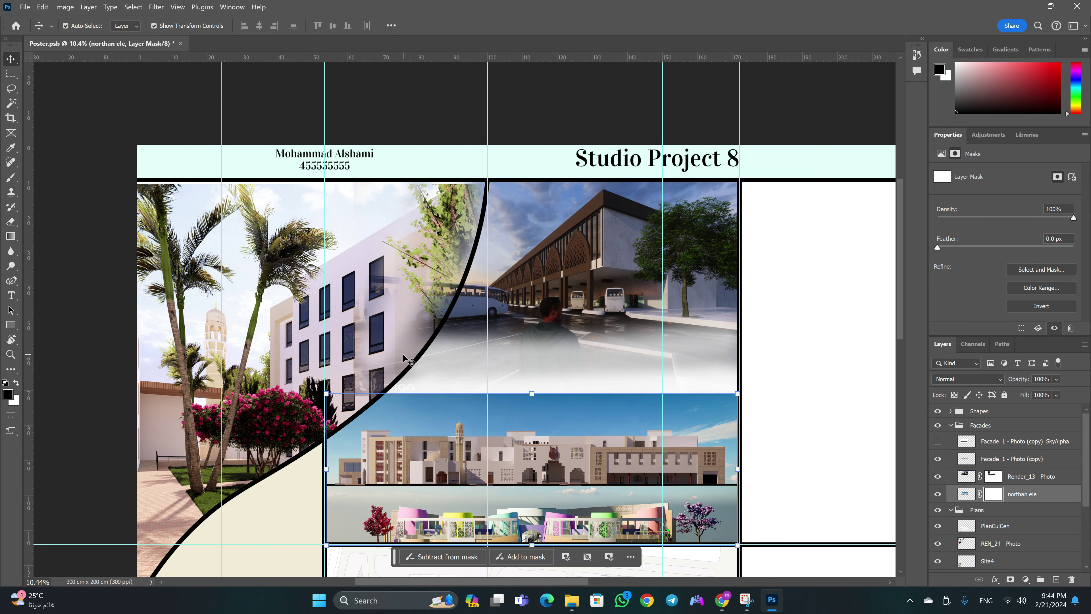
key("b")
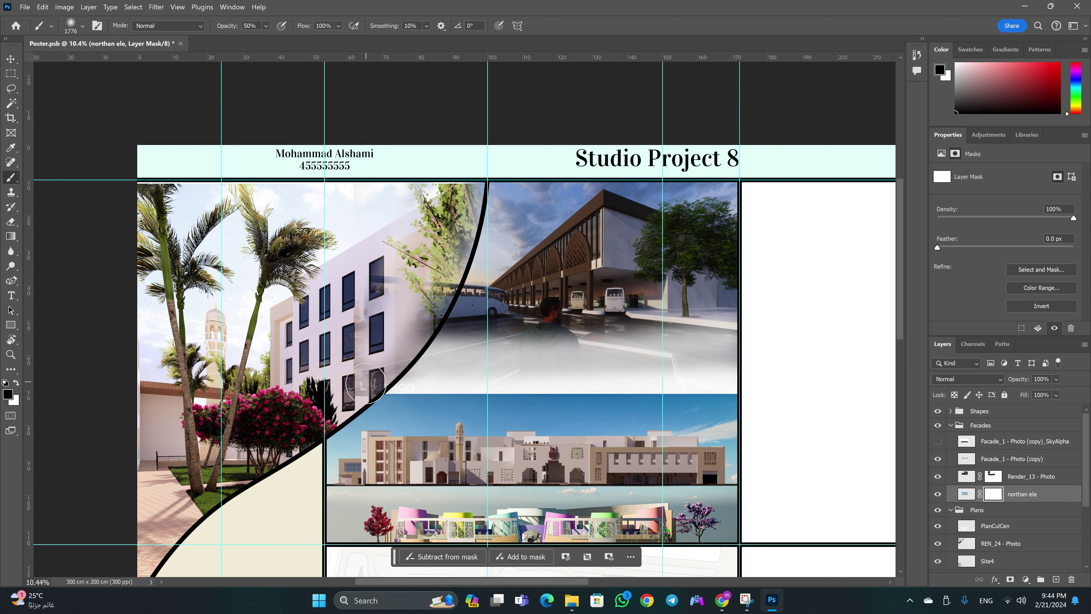
mouse_move(376, 389)
left_mouse_down()
mouse_move(757, 385)
mouse_move(343, 419)
mouse_move(774, 400)
left_mouse_up()
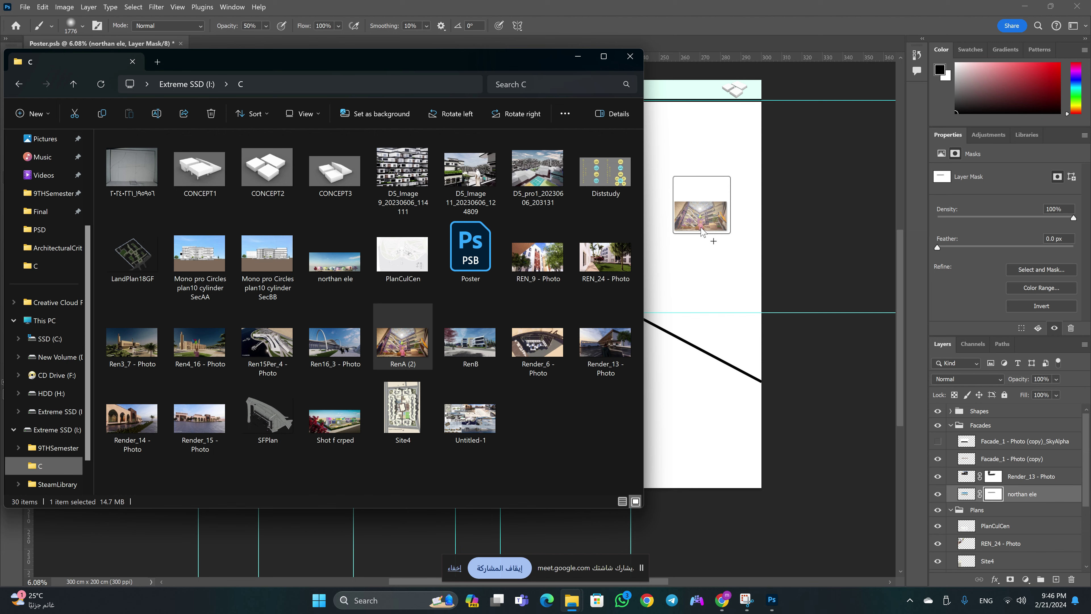
Place the RenA (2) image at the top of the empty panel
left_click_drag(412, 344, 703, 228)
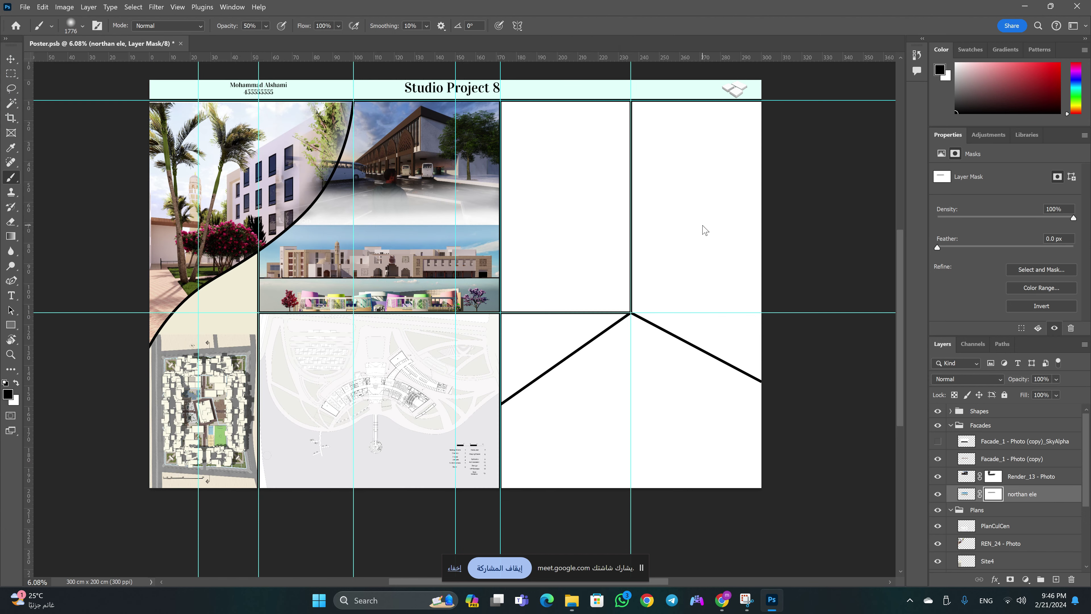
mouse_move(475, 291)
left_mouse_down()
mouse_move(608, 132)
mouse_move(516, 194)
left_mouse_up()
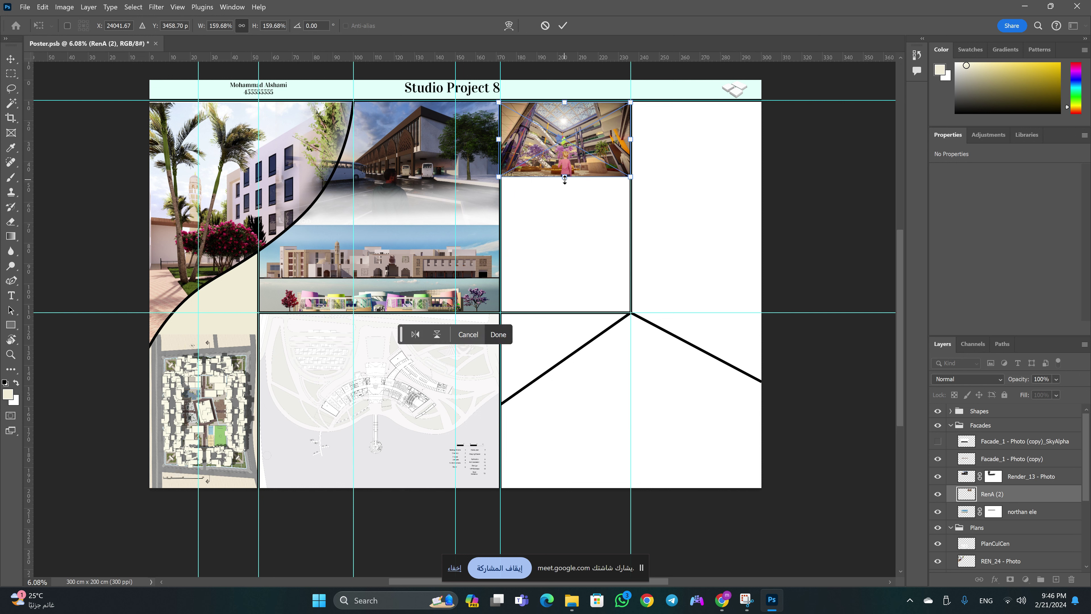
key("Return")
key("b")
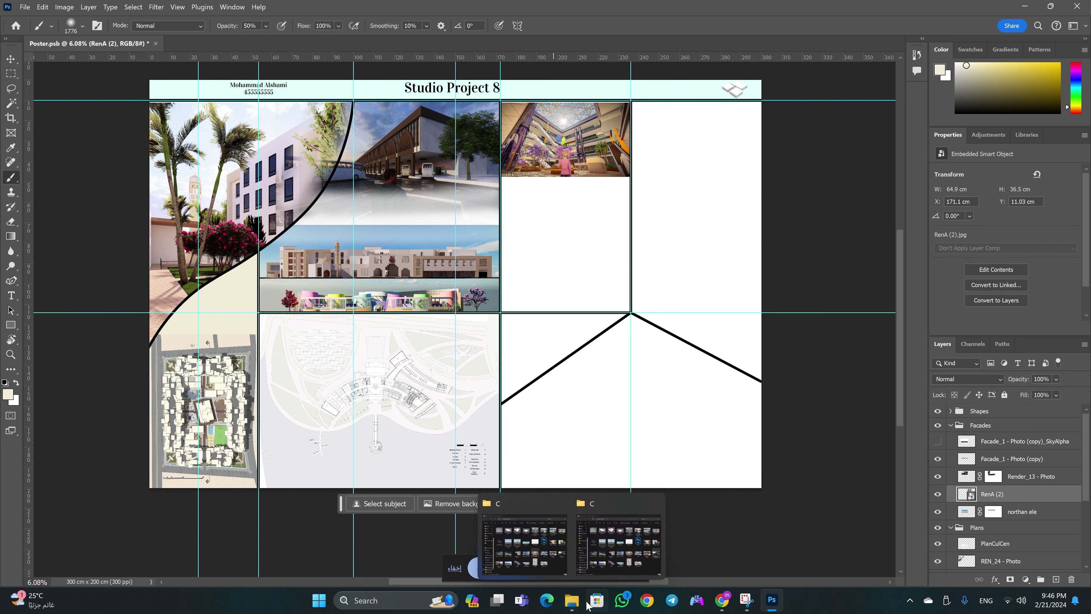
Place Render_14 at 64.02 × 36.01 cm just below the RenA (2) atrium image
left_click(540, 544)
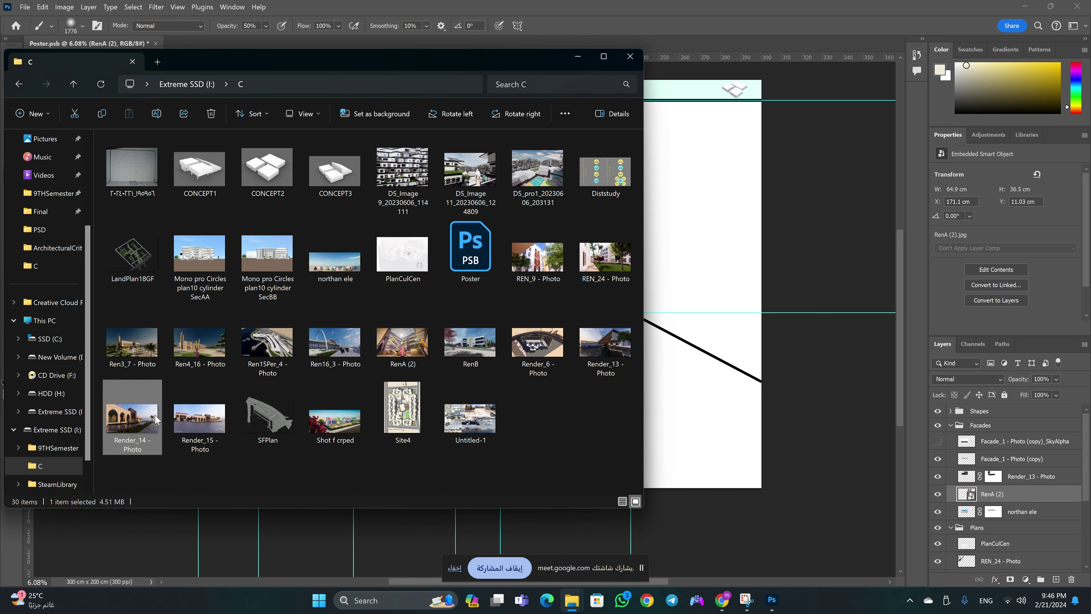
left_click(660, 241)
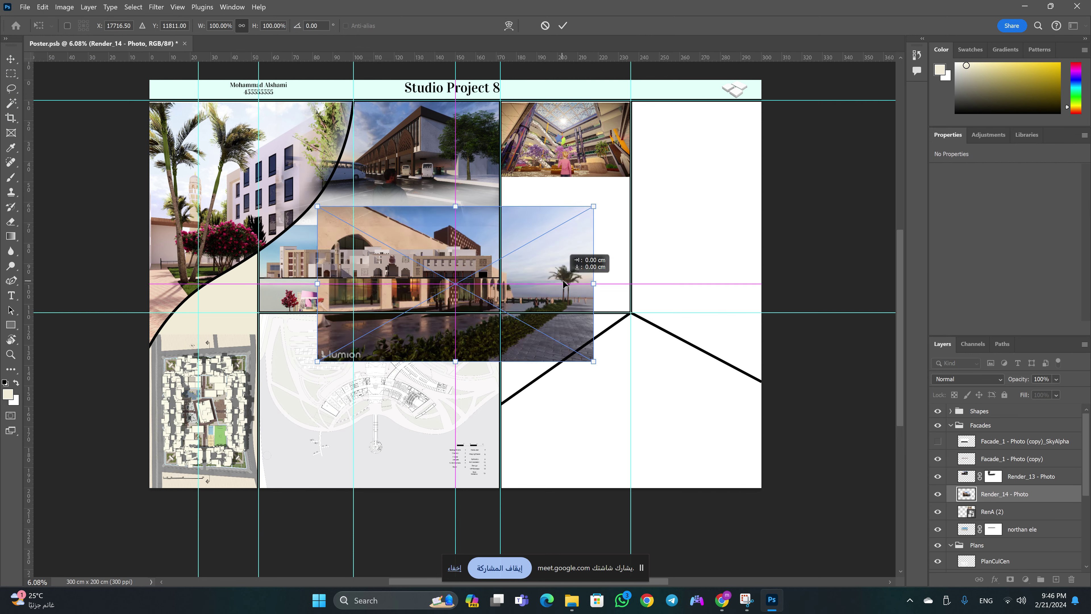
mouse_move(558, 287)
left_mouse_down()
mouse_move(726, 258)
mouse_move(630, 267)
left_mouse_up()
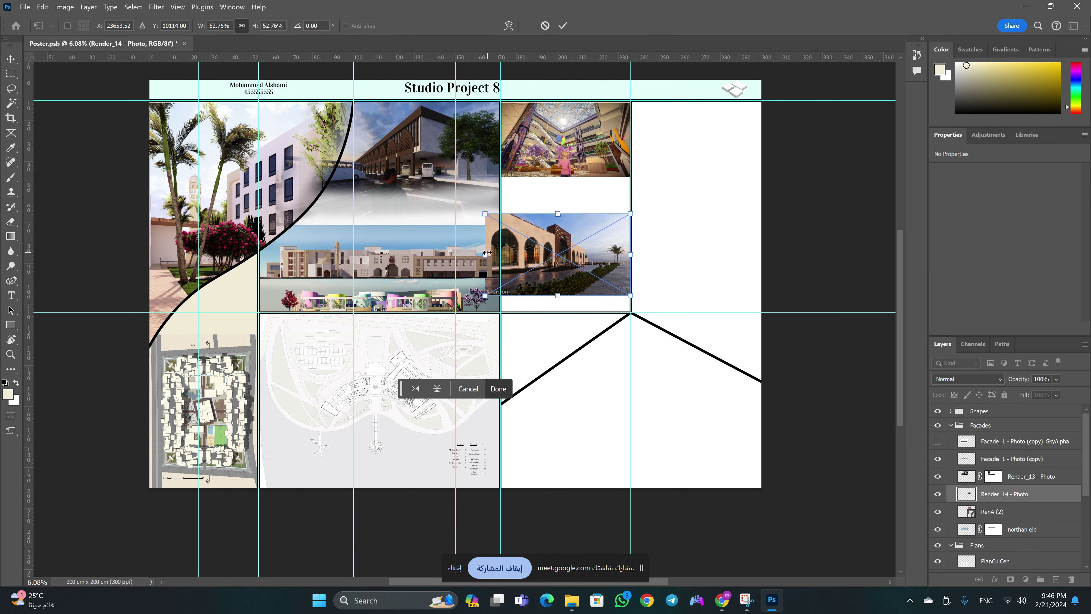
left_click_drag(487, 253, 500, 253)
left_click_drag(581, 232, 576, 192)
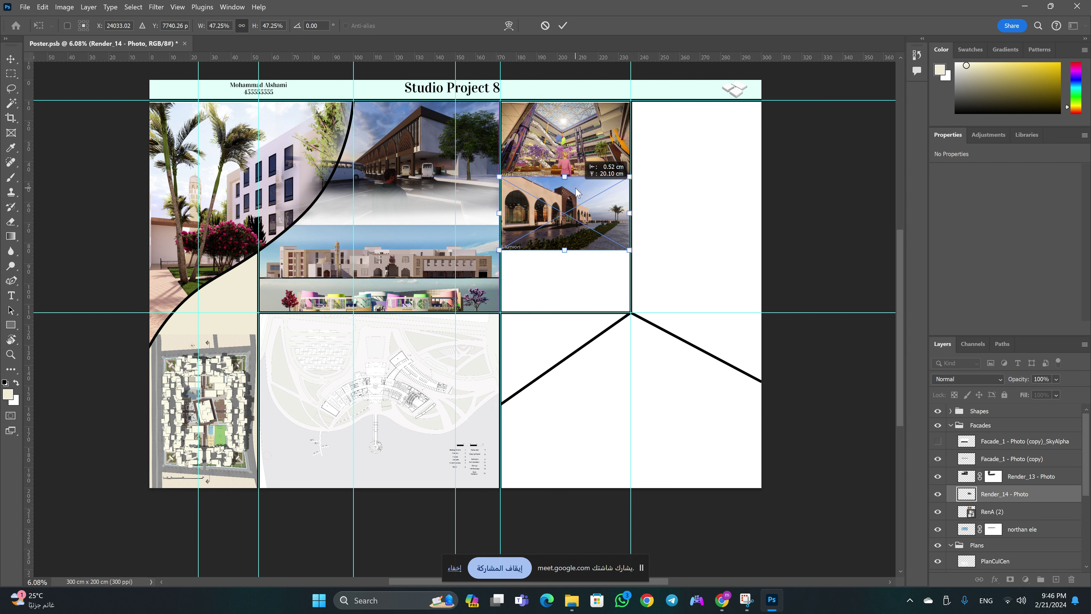
key("Return")
Zoom in, try healing the watermark, and rasterize the Render_14 layer
key("b")
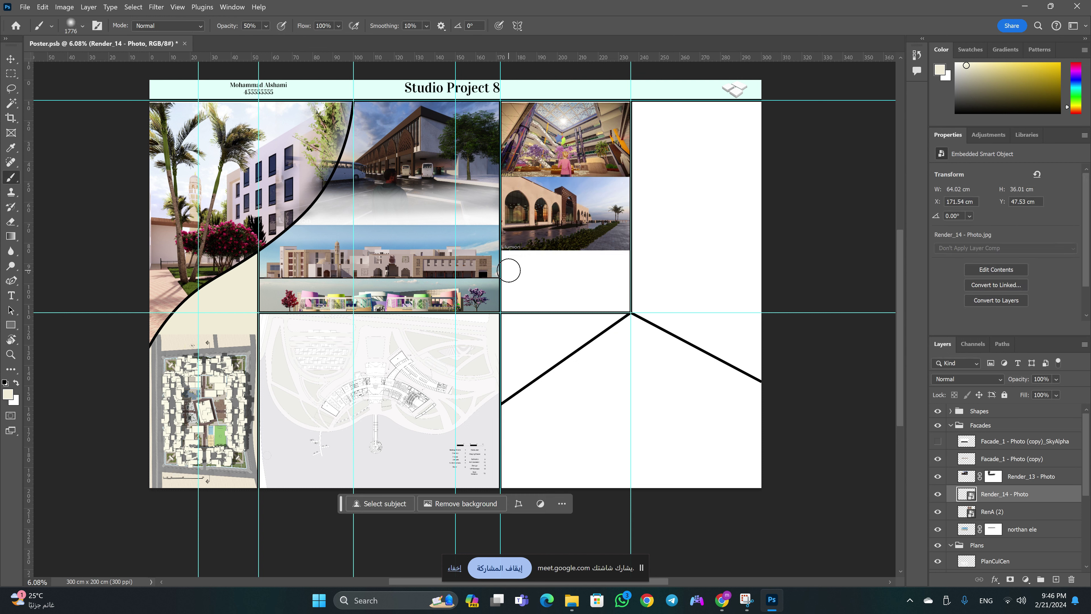
scroll(509, 271, "up", 5)
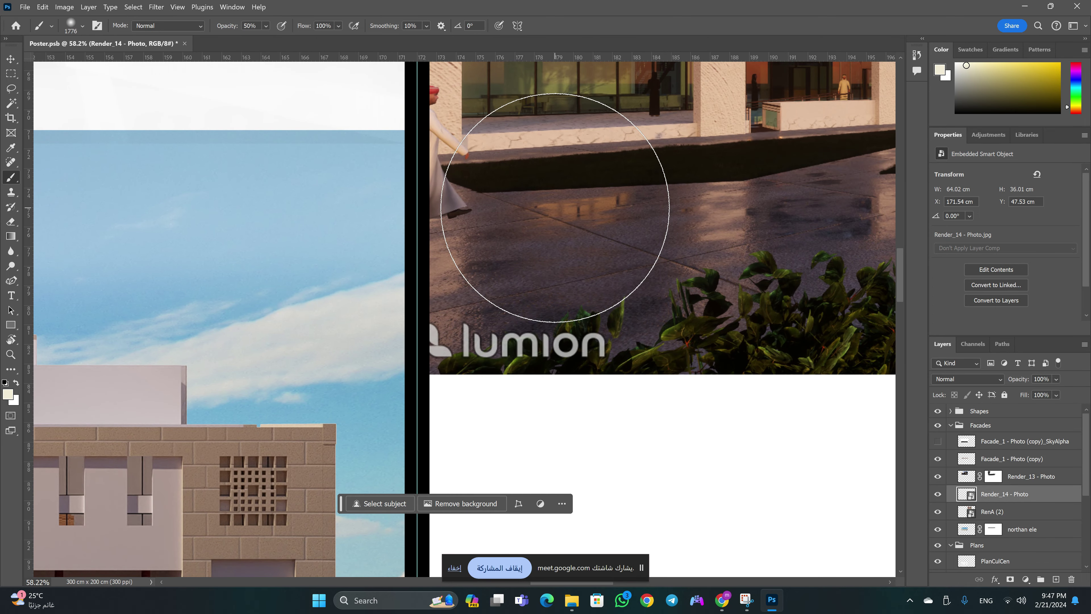
left_click(11, 168)
right_click(12, 171)
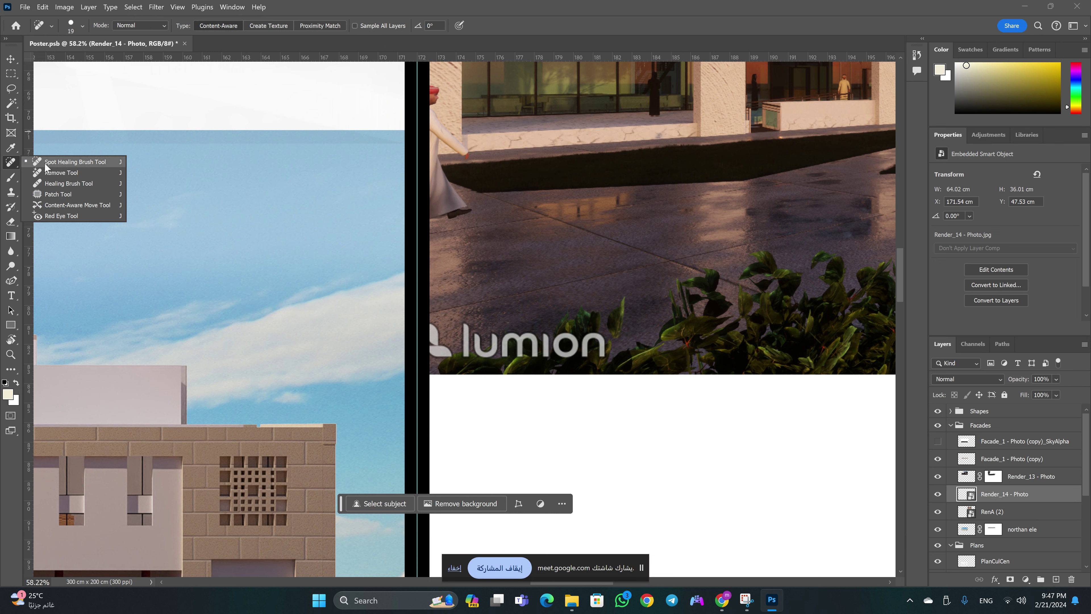
left_click(65, 184)
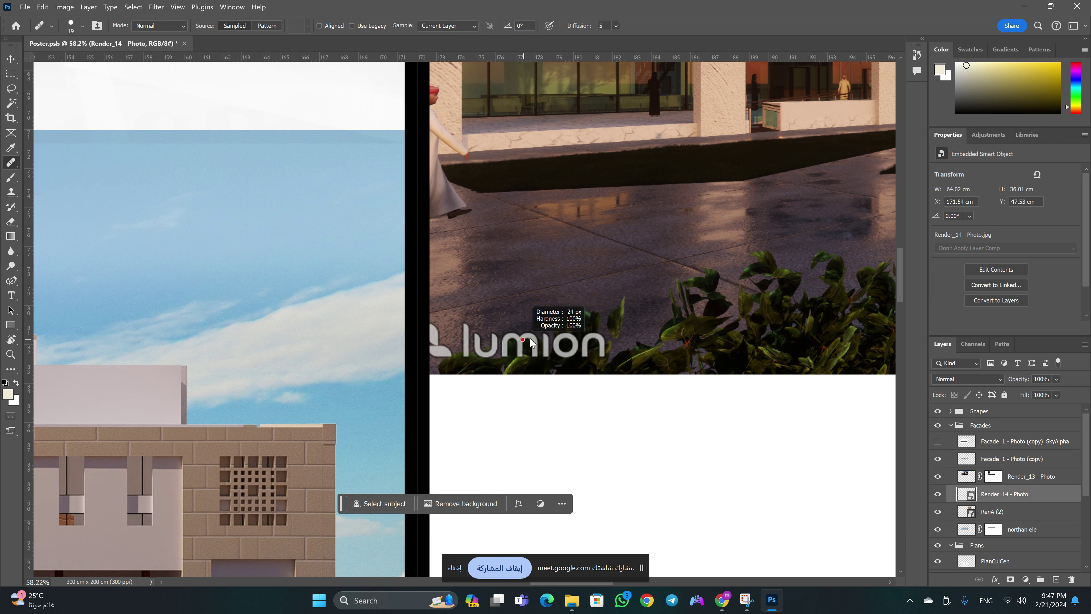
left_click(577, 333)
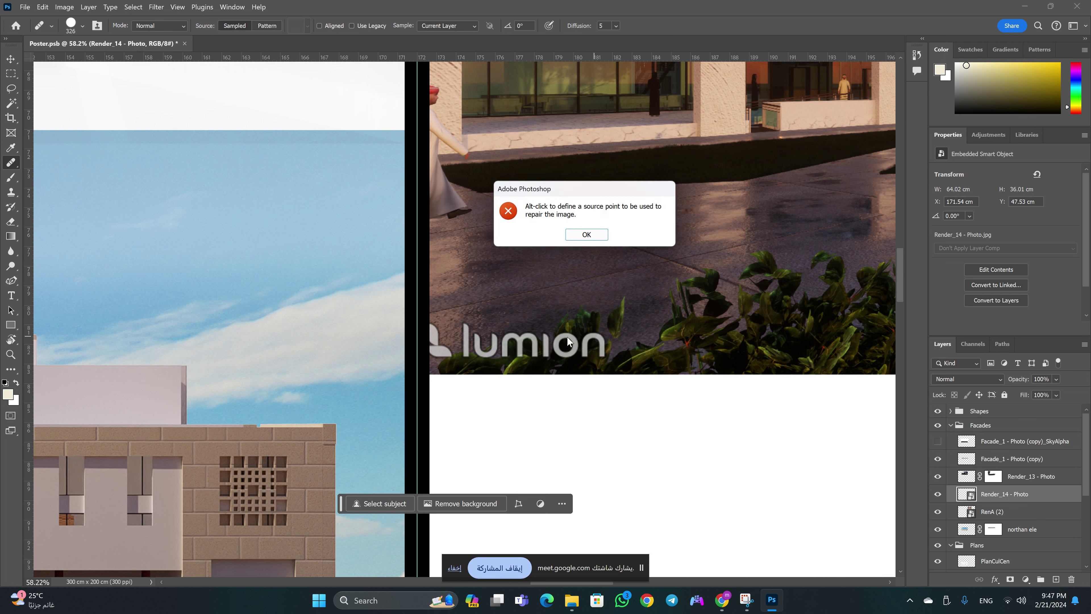
left_click(588, 235)
right_click(1022, 503)
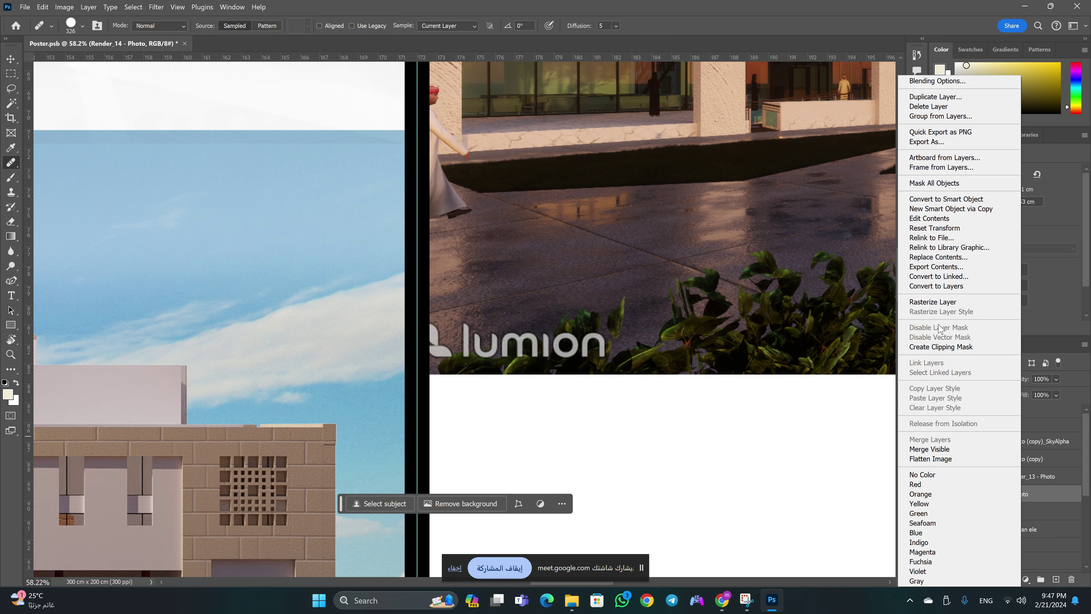
left_click(967, 303)
Spot-heal away the Lumion watermark and stray pavement leaves, then zoom out to the whole poster
left_click(589, 344)
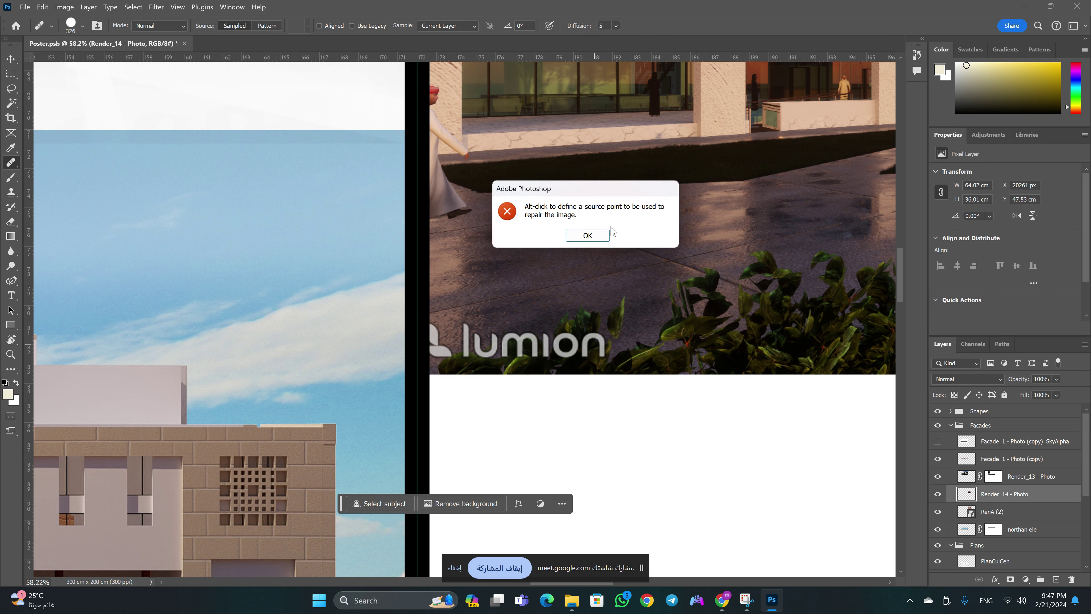
left_click(607, 234)
right_click(11, 162)
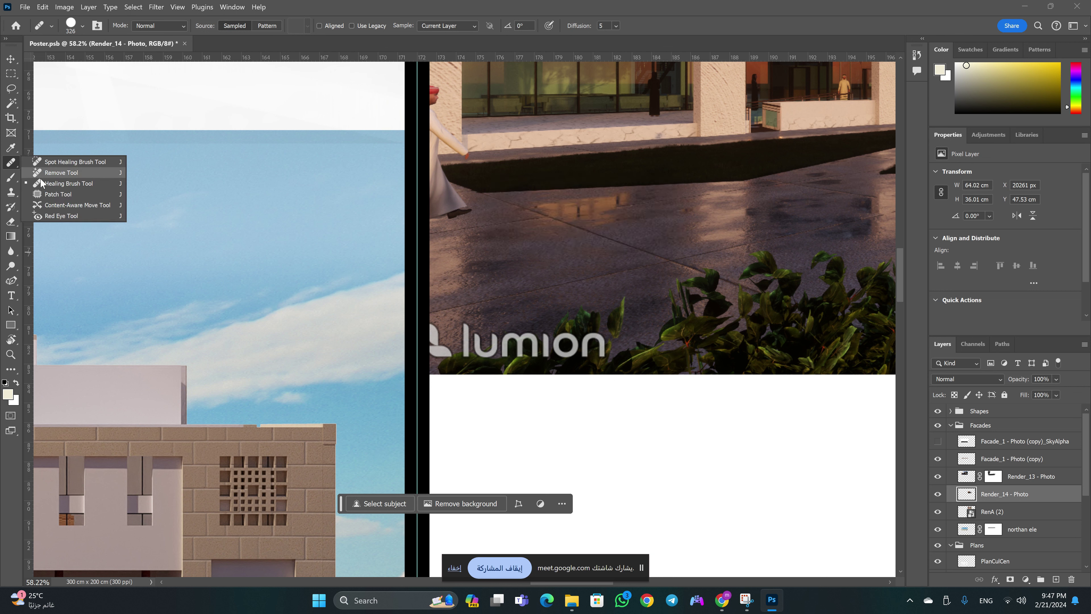
left_click(65, 162)
mouse_move(600, 345)
left_mouse_down()
mouse_move(565, 320)
mouse_move(585, 328)
left_mouse_up()
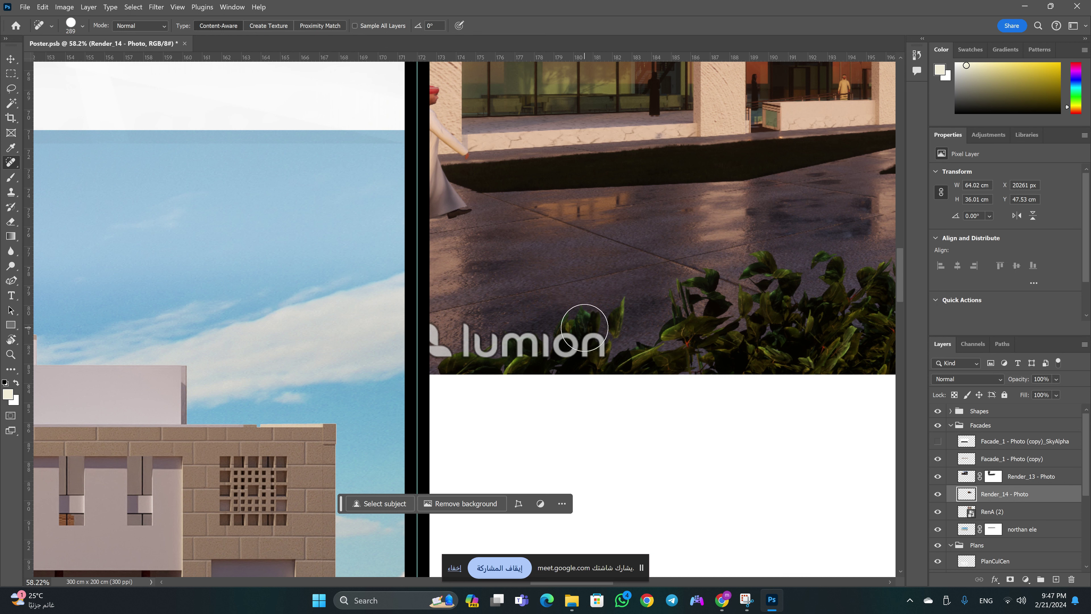
mouse_move(610, 336)
left_mouse_down()
mouse_move(434, 337)
mouse_move(453, 306)
left_mouse_up()
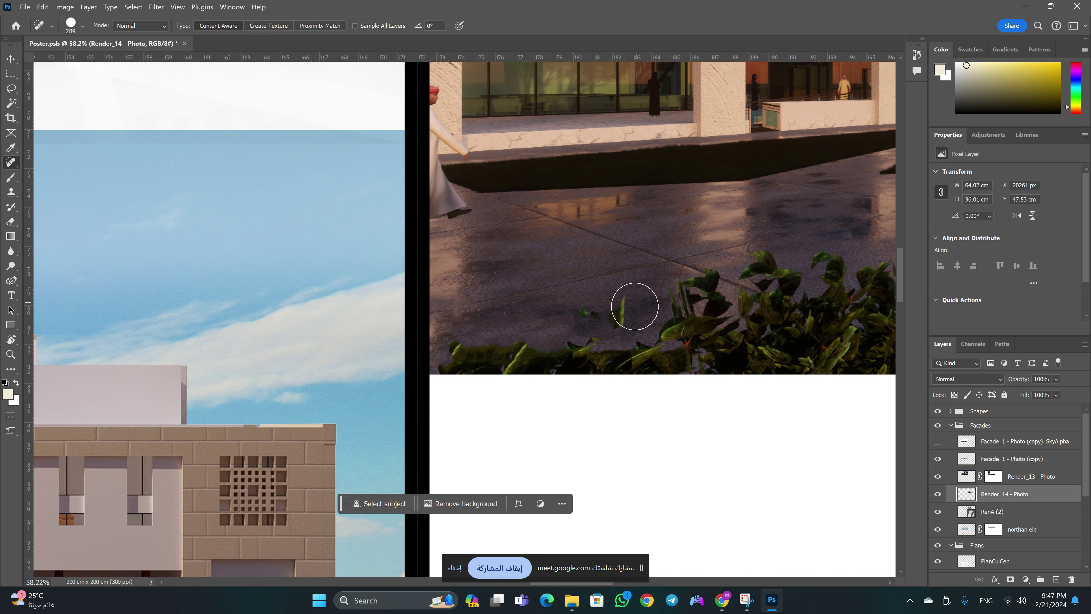
left_click_drag(635, 307, 576, 307)
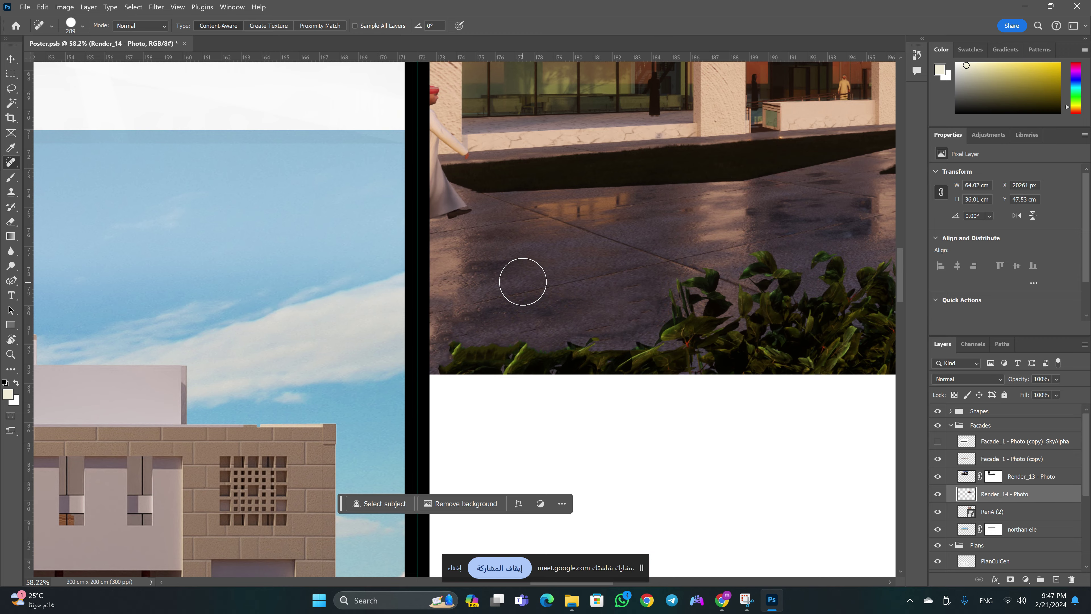
key("z")
key("ctrl+0")
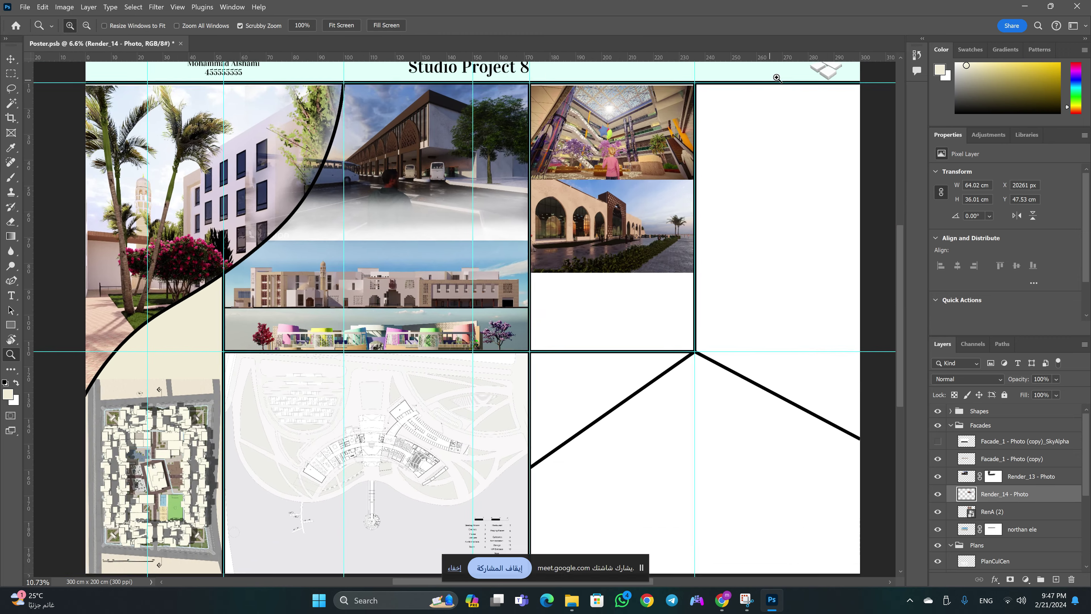
Bring LandPlan18GF into the poster and scale its width to 50%
left_click_drag(777, 78, 731, 373)
key("j")
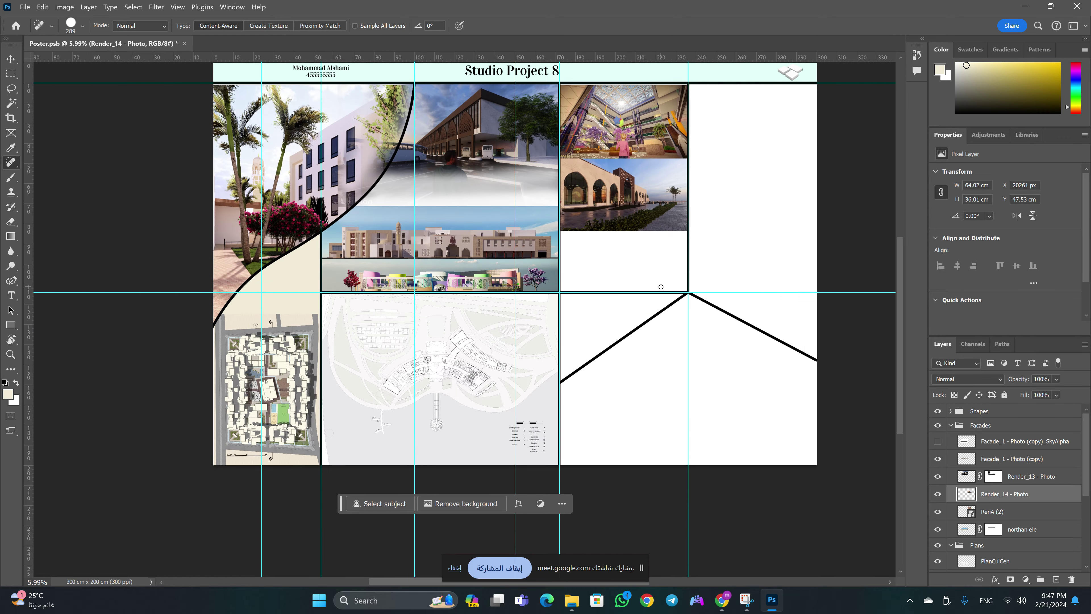
mouse_move(571, 600)
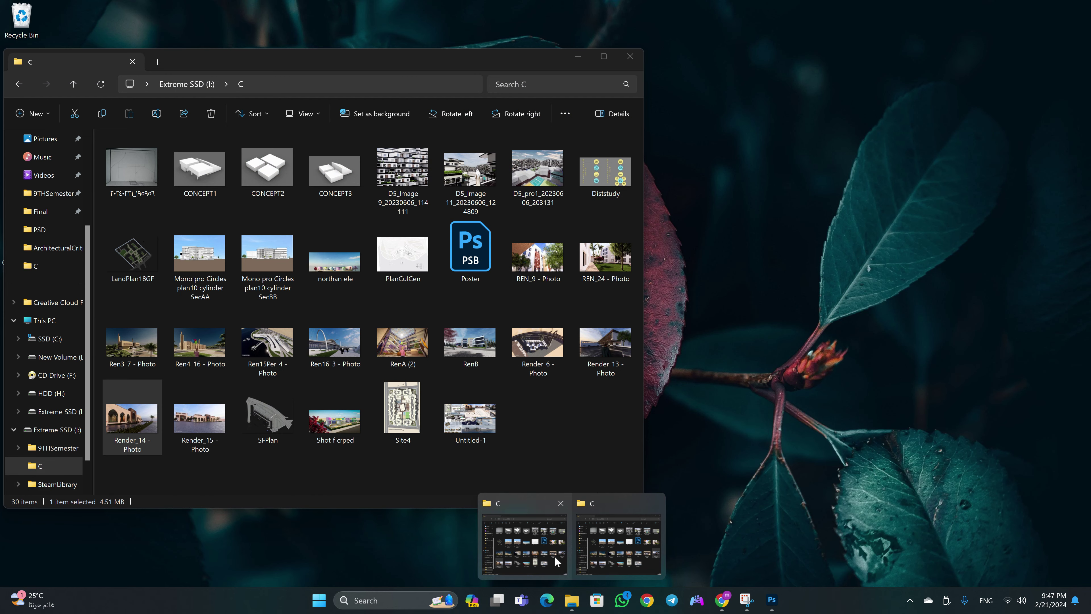
left_click(555, 556)
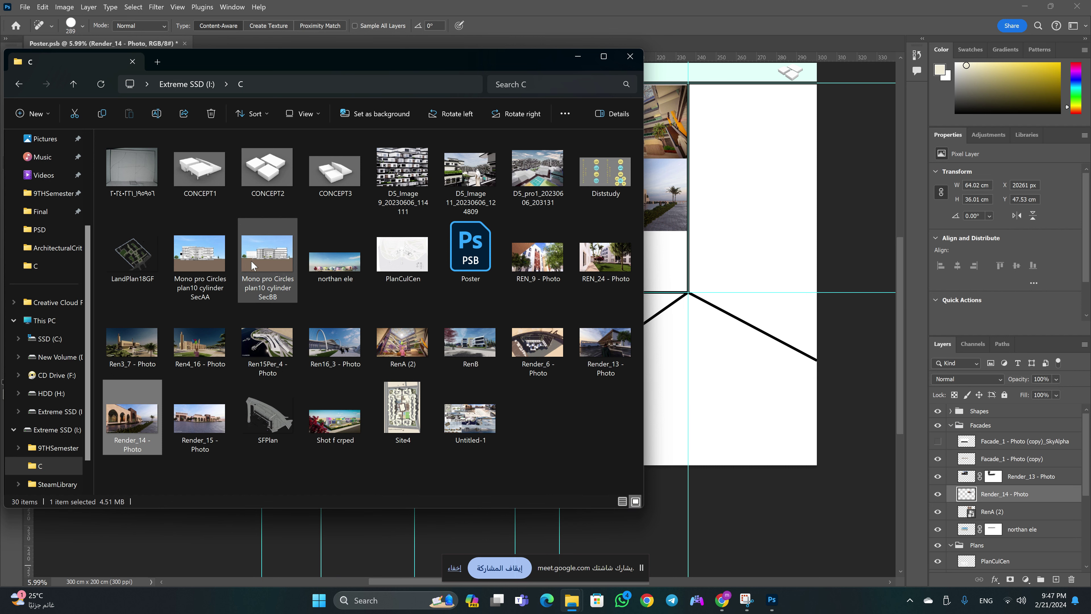
left_click(125, 261)
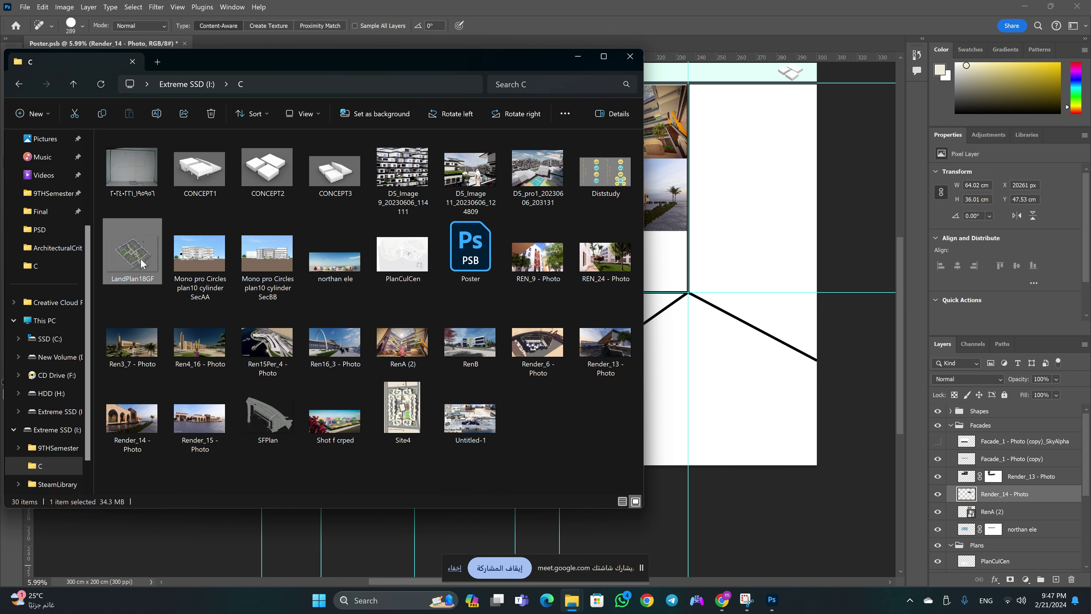
left_click_drag(151, 270, 714, 223)
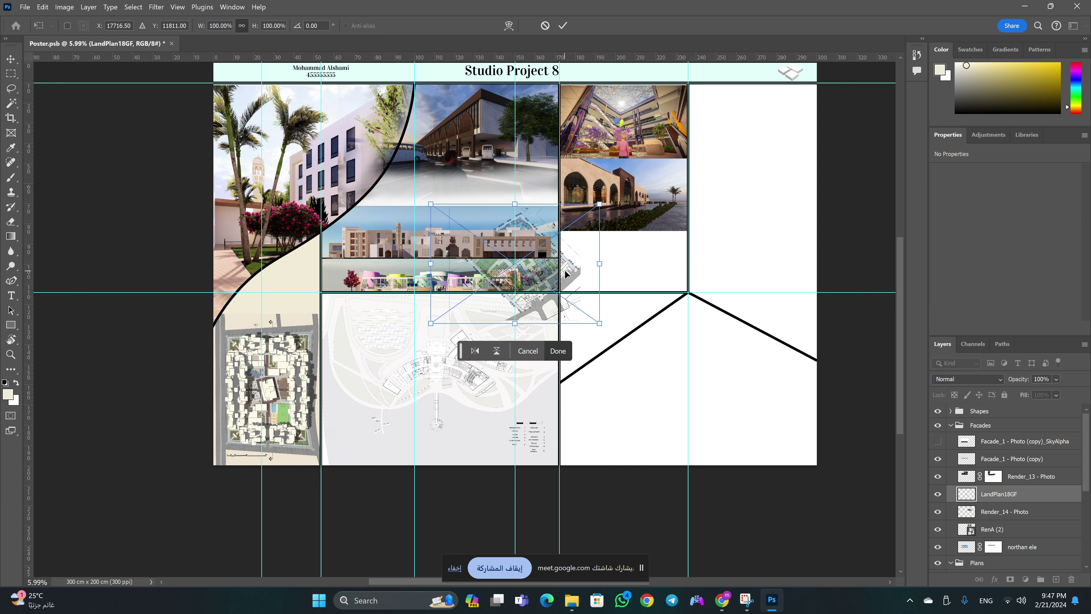
left_click_drag(566, 274, 783, 154)
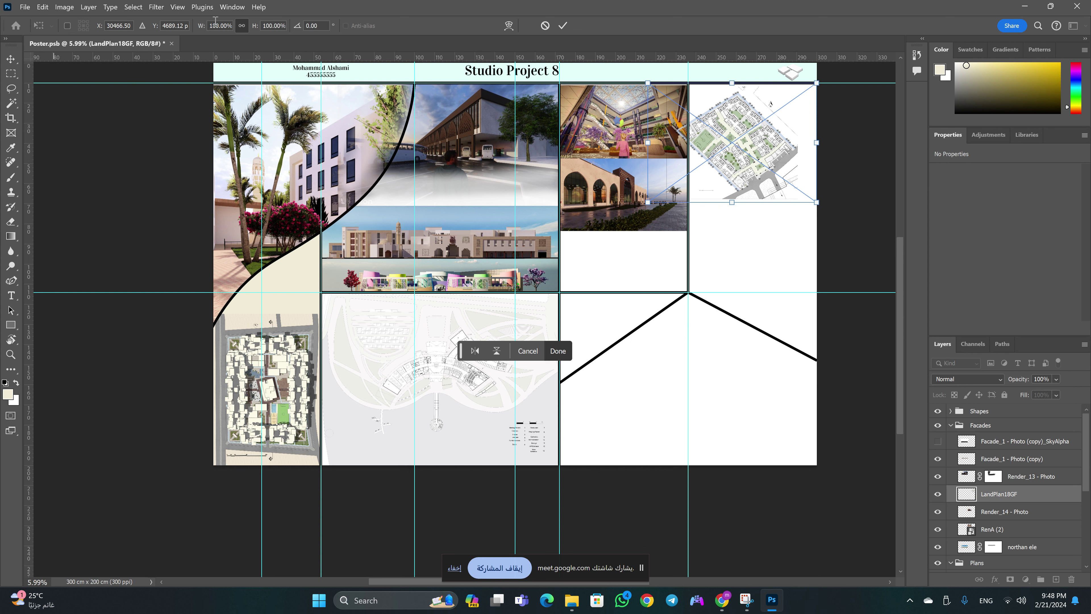
double_click(216, 27)
type("50")
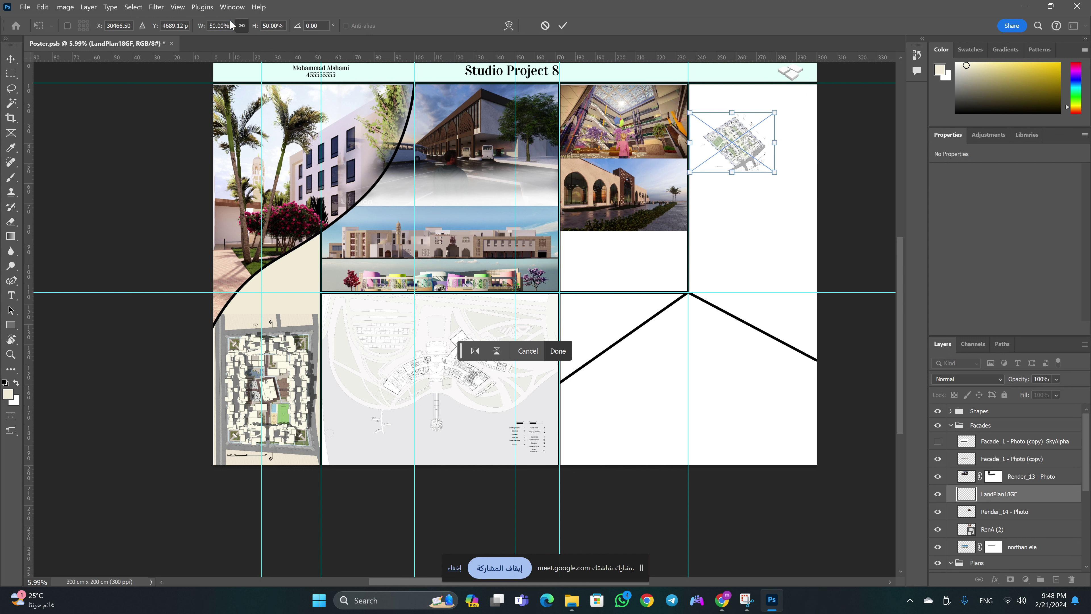
Fit LandPlan18GF at 65.19 × 55.88 cm against the edge of the lower-right panel
left_click_drag(752, 164, 751, 135)
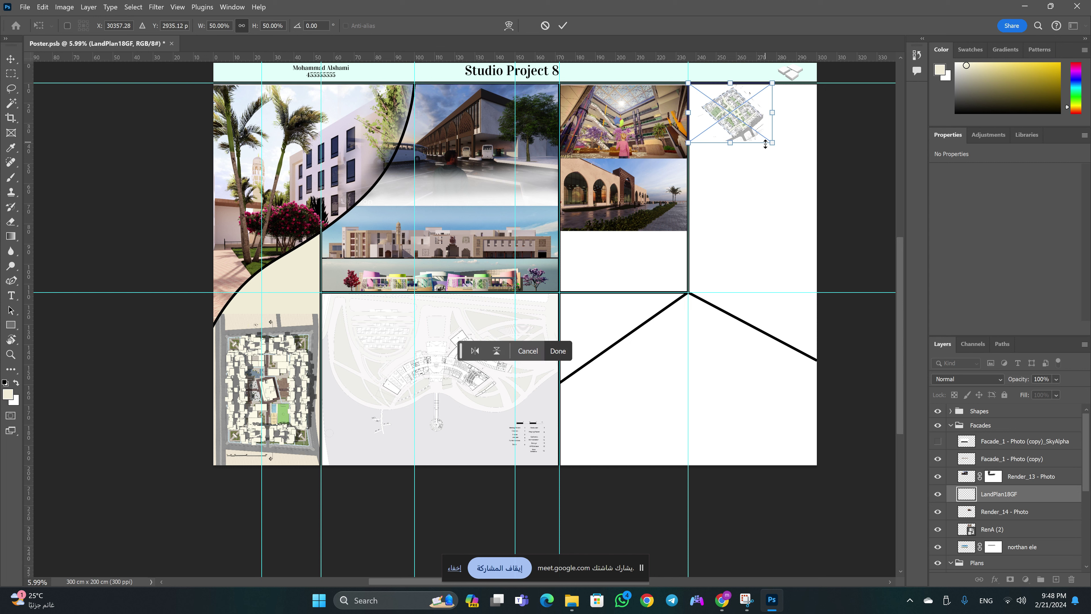
left_click_drag(772, 142, 820, 181)
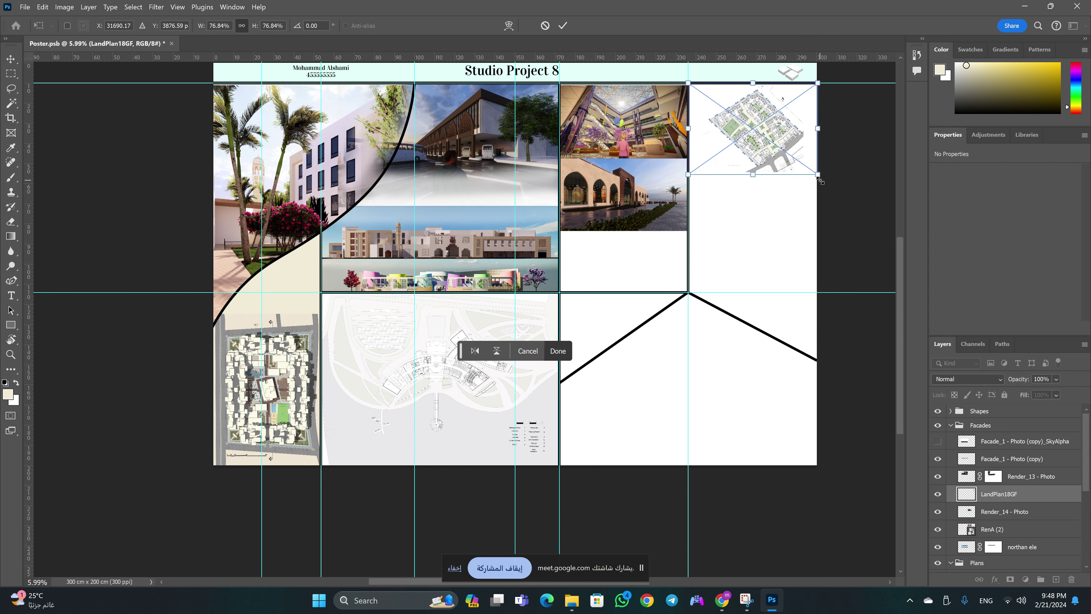
key("ctrl+z")
key("ctrl+z")
key("ctrl+z")
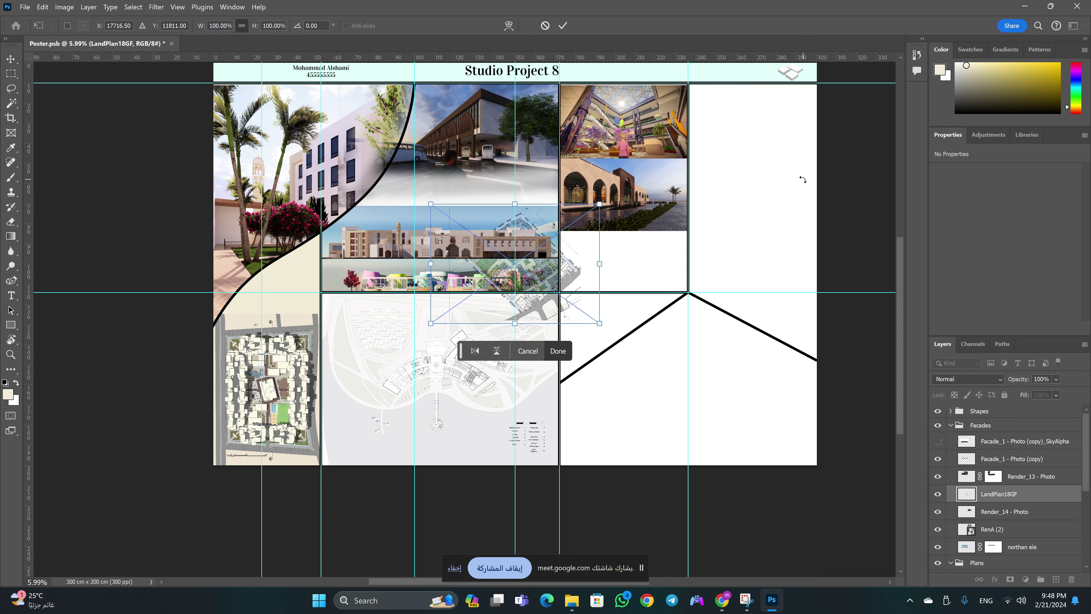
left_click_drag(574, 274, 709, 428)
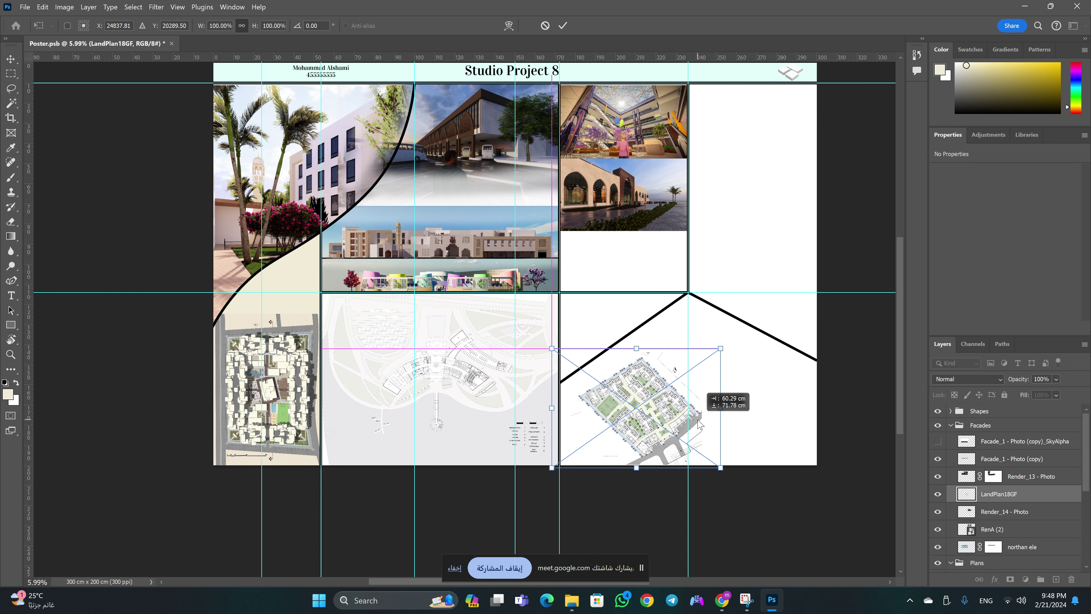
left_click_drag(709, 429, 699, 420)
key("Return")
key("j")
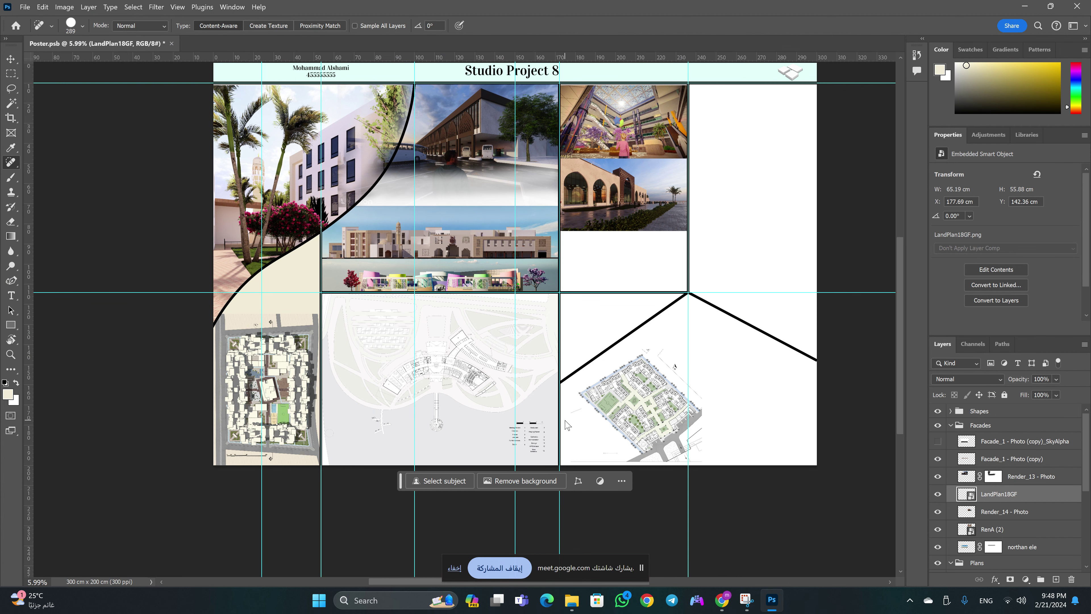
mouse_move(571, 600)
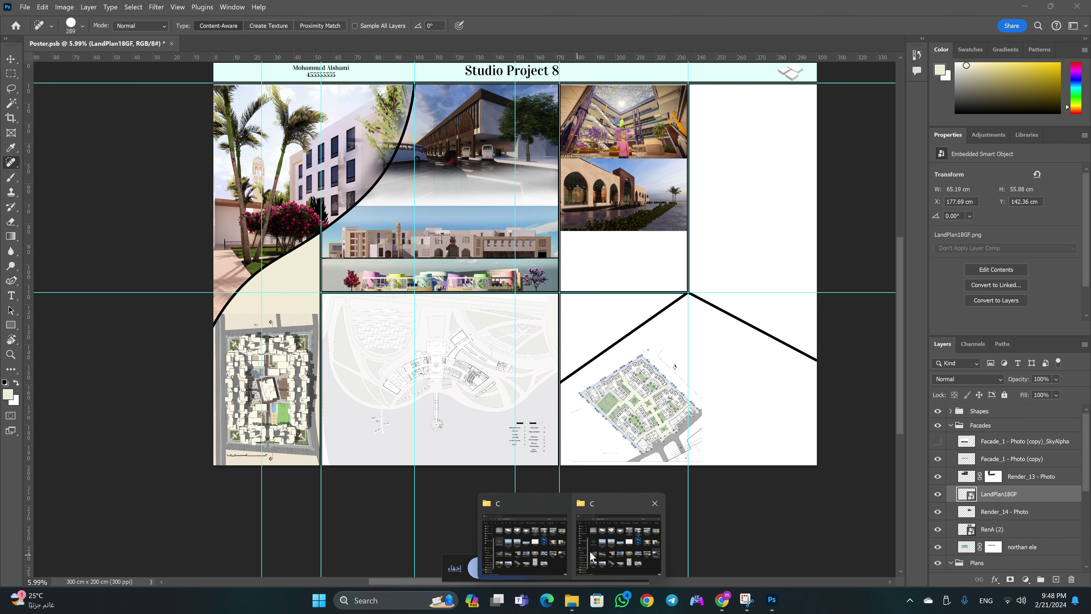
Place the SFPlan drawing at 65.57 × 46.71 cm in the top-right panel
left_click(533, 546)
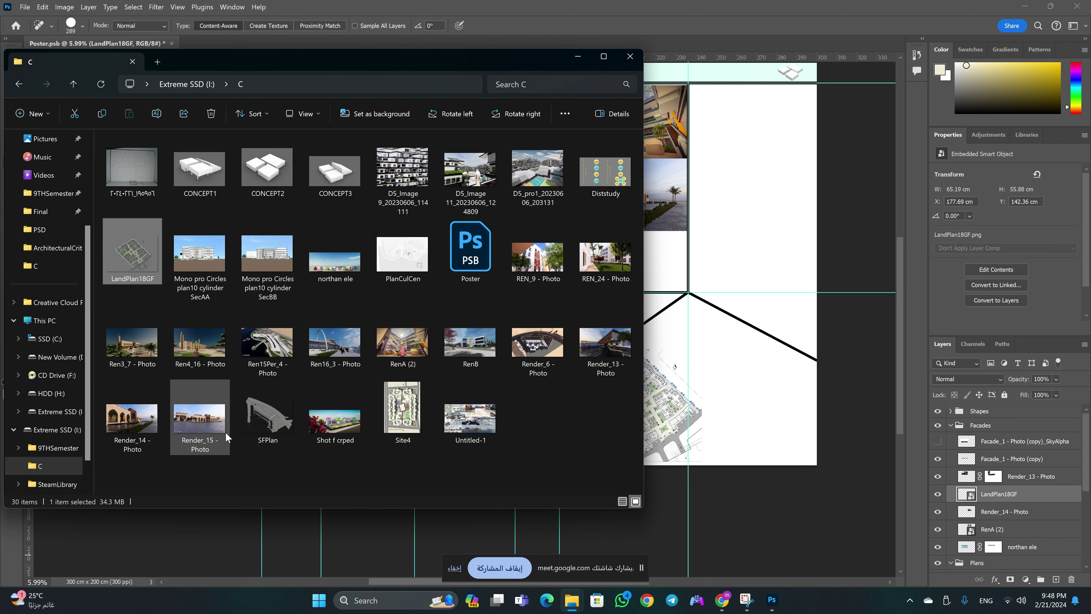
left_click_drag(261, 424, 723, 391)
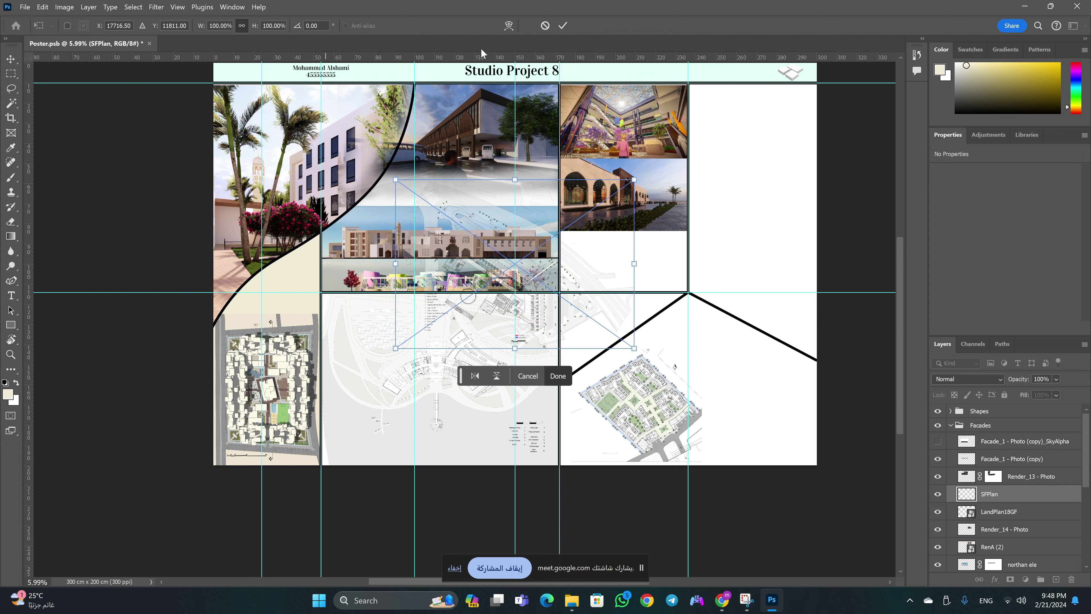
mouse_move(571, 287)
left_mouse_down()
mouse_move(607, 302)
mouse_move(729, 265)
left_mouse_up()
key("Return")
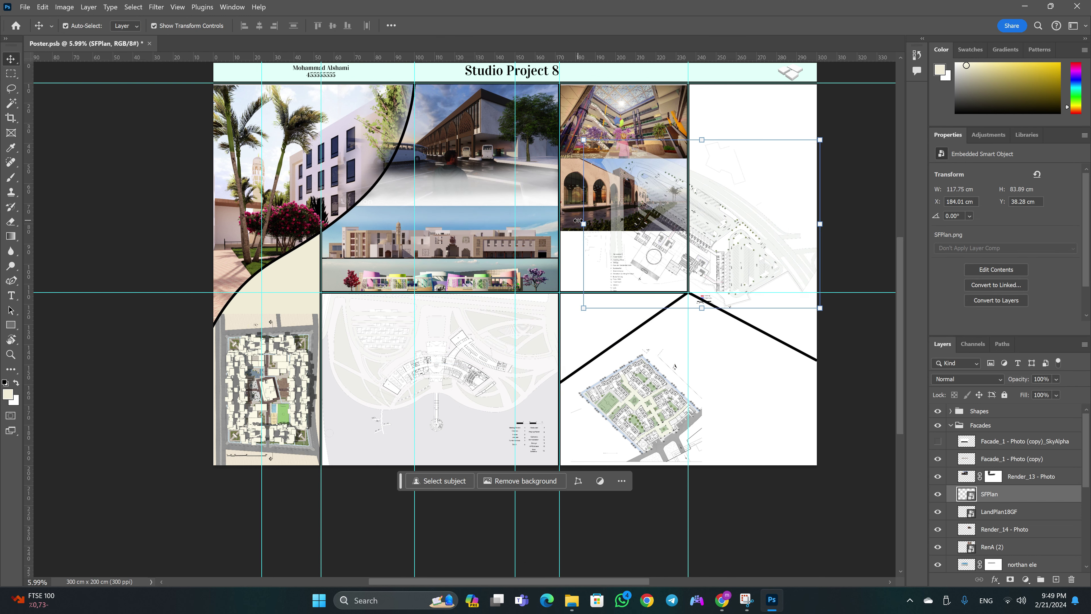
key("ctrl+t")
left_click_drag(581, 224, 687, 224)
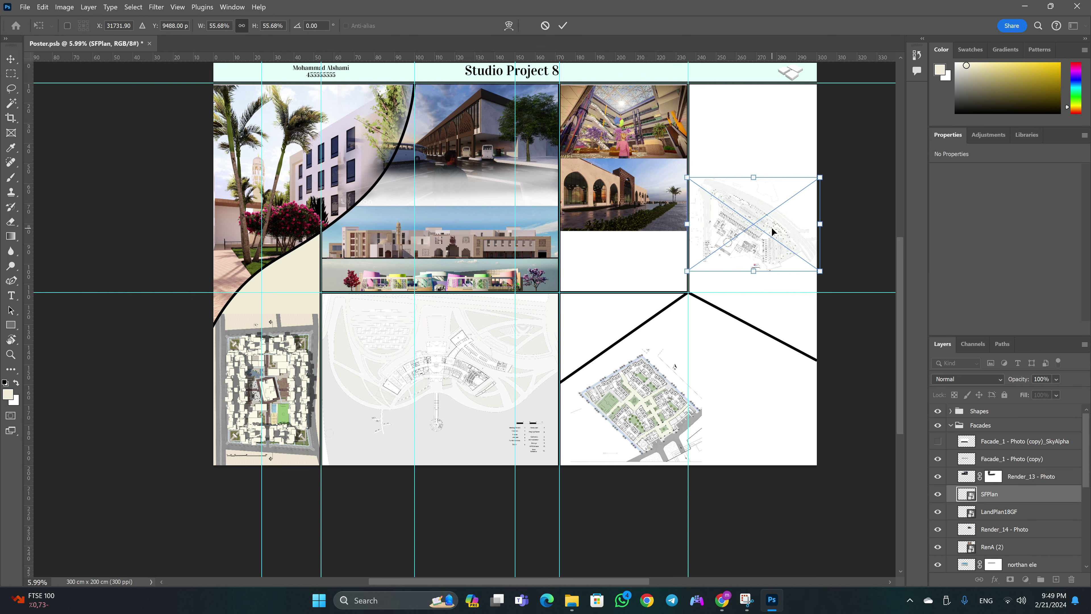
left_click_drag(771, 246, 766, 143)
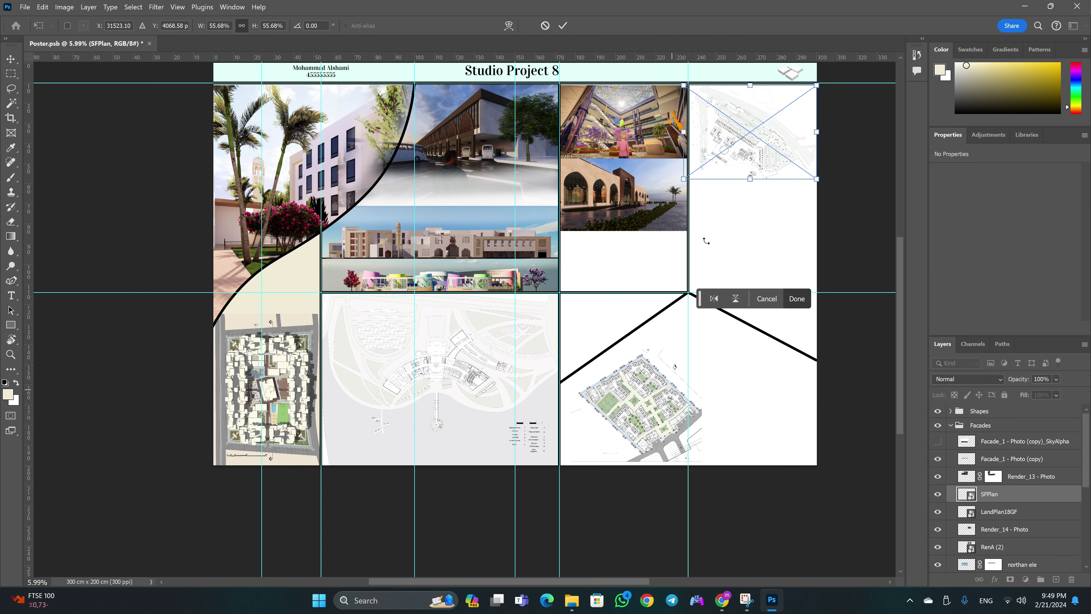
key("ctrl+z")
Move the LandPlan18GF site plan up directly beneath SFPlan
left_click(797, 298)
mouse_move(636, 408)
left_mouse_down()
mouse_move(749, 202)
mouse_move(750, 235)
left_mouse_up()
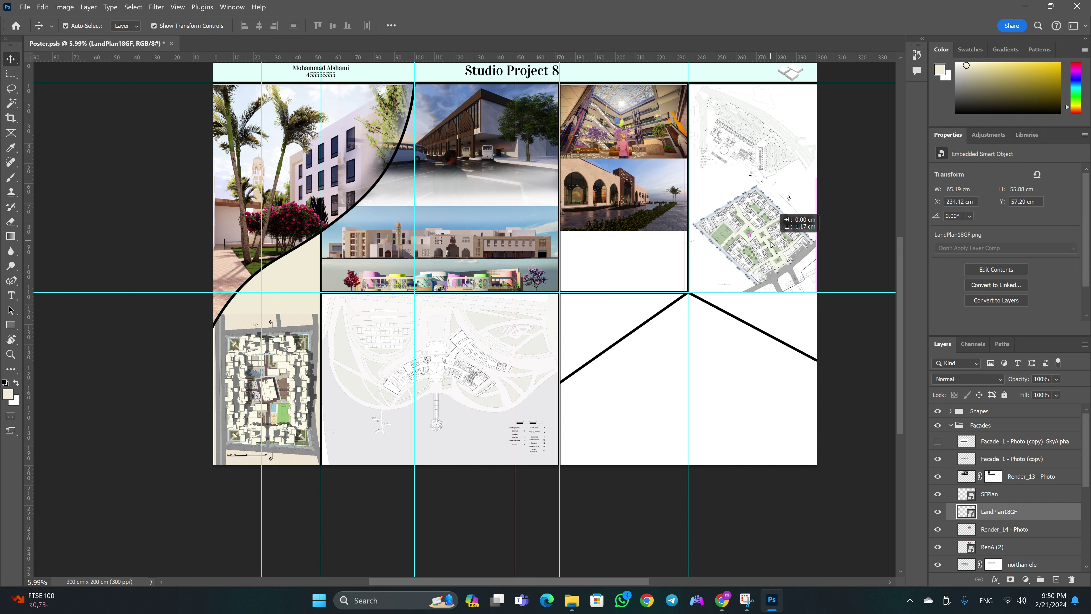
left_click(600, 286)
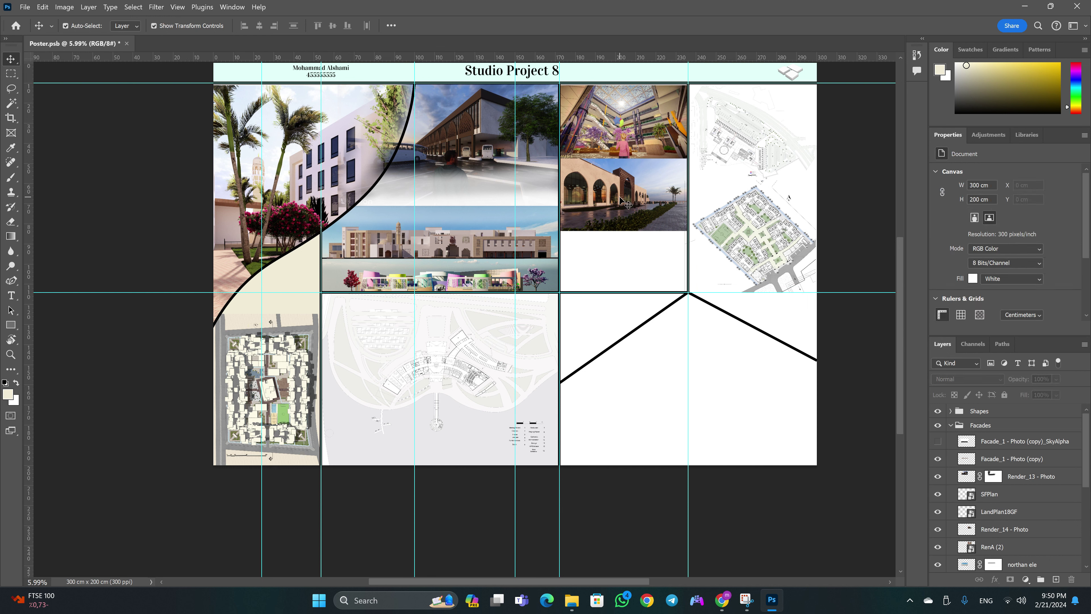
Place the 'Mono pro Circles plan10 cylinder SecBB' section, enlarged to about 107%
left_click(572, 603)
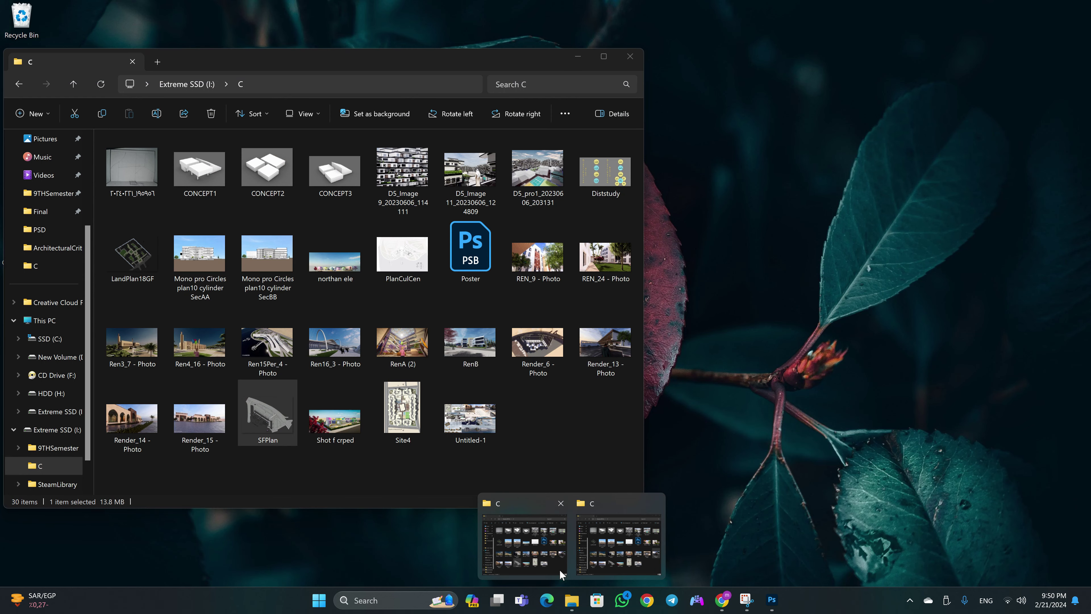
mouse_move(571, 600)
left_click(559, 570)
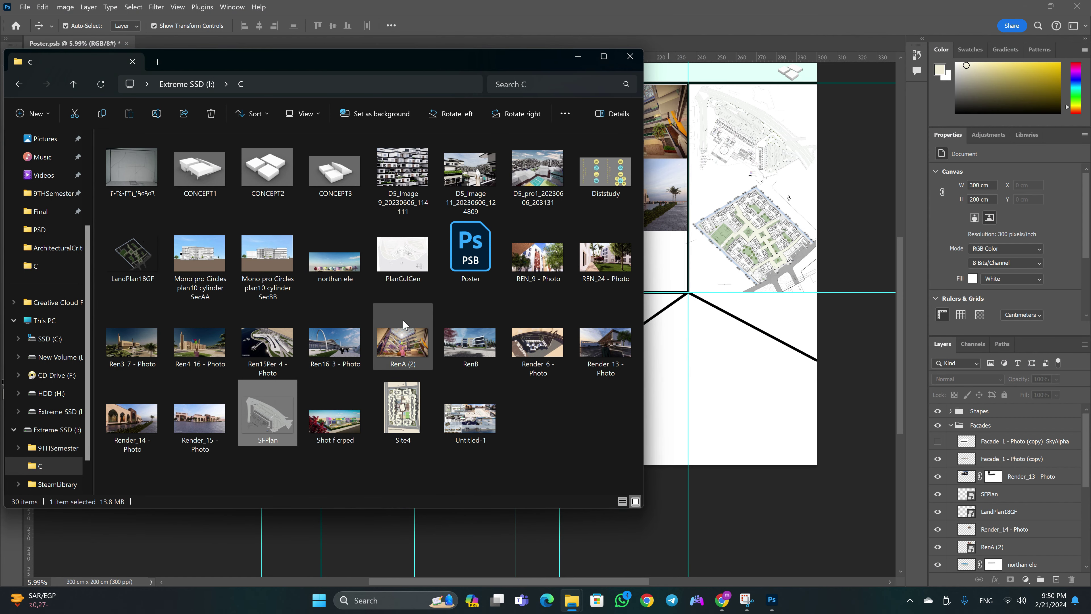
left_click_drag(267, 258, 680, 358)
left_click_drag(591, 281, 744, 395)
left_click_drag(792, 306, 803, 293)
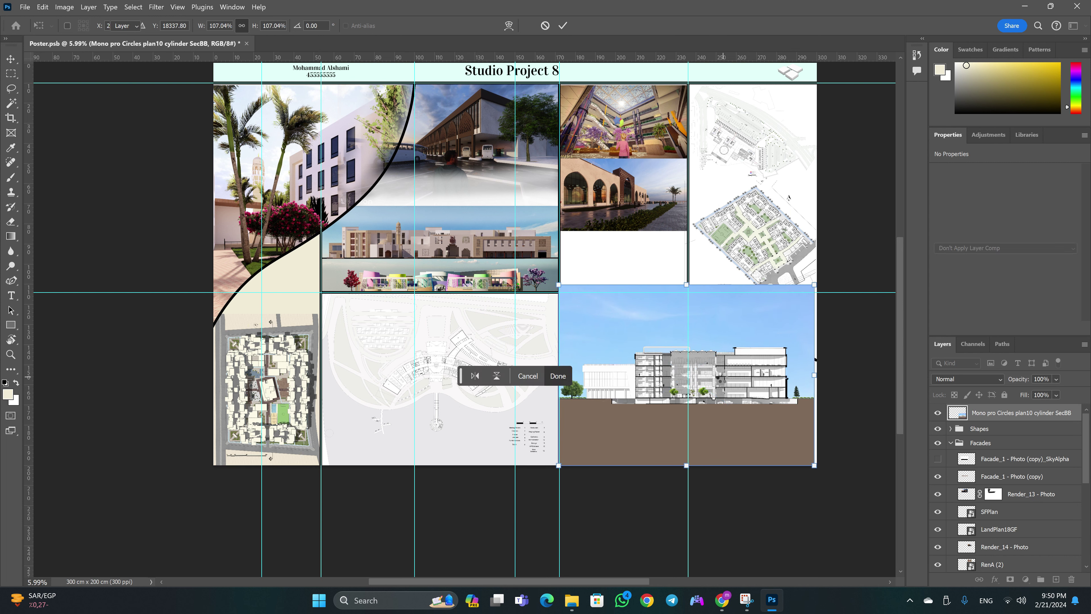
key("Return")
Zoom in to inspect the section drawing's details, then zoom back out
key("z")
mouse_move(678, 383)
left_mouse_down()
mouse_move(717, 376)
mouse_move(705, 382)
left_mouse_up()
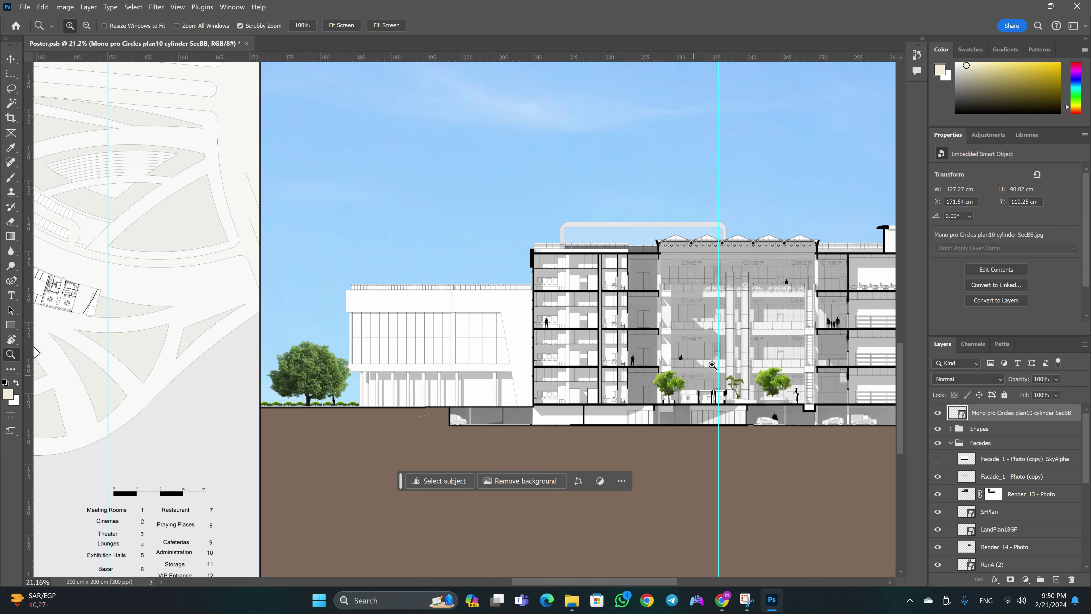
left_click_drag(621, 337, 685, 325)
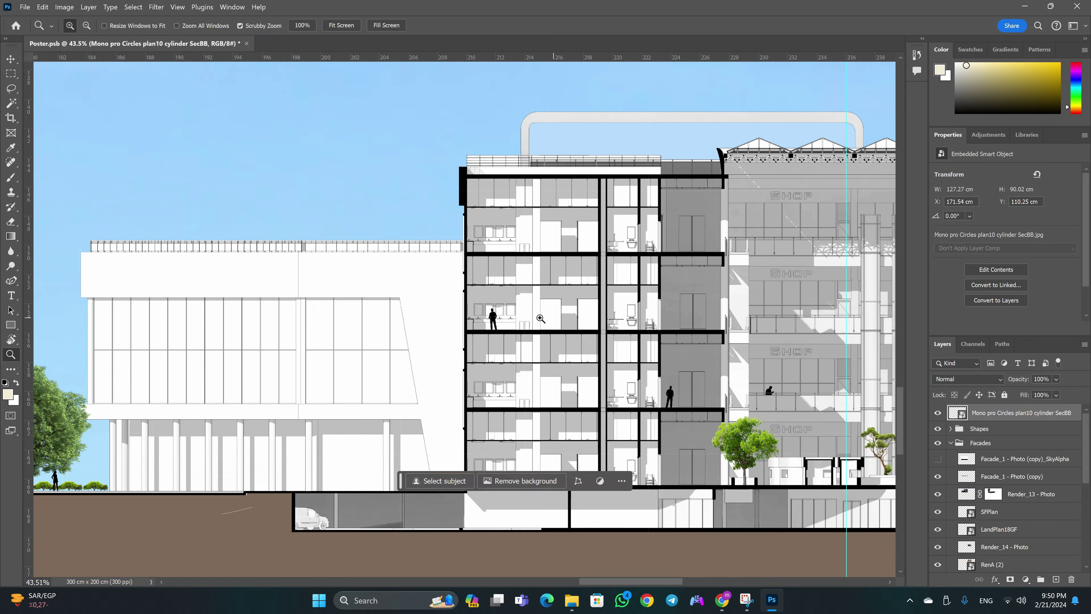
scroll(705, 344, "down", 3)
scroll(726, 365, "down", 2)
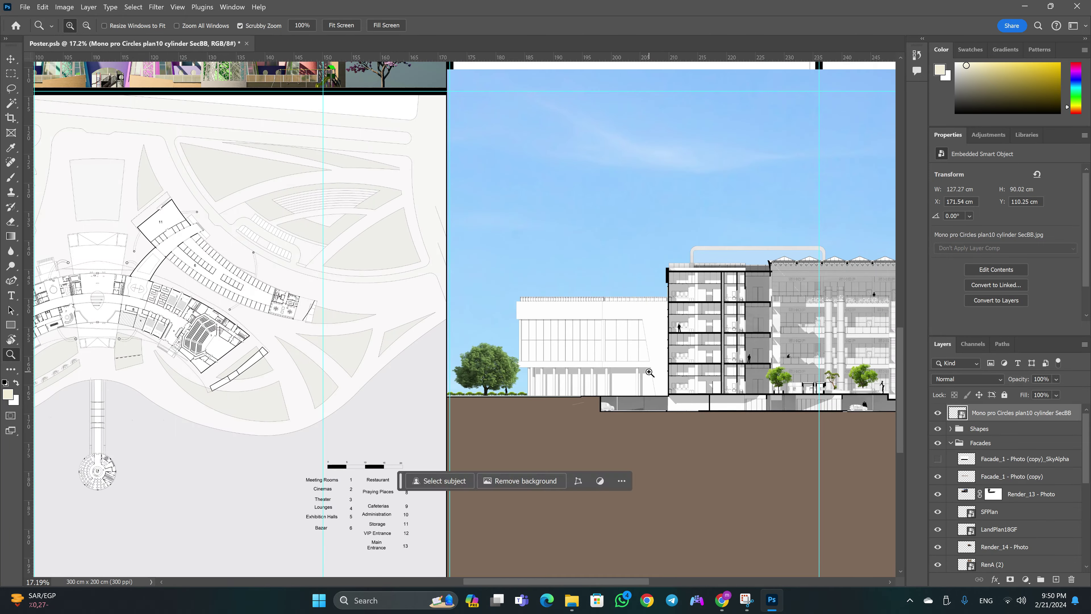
scroll(748, 387, "down", 2)
scroll(767, 409, "down", 2)
scroll(767, 409, "down", 2)
left_click_drag(767, 409, 887, 348)
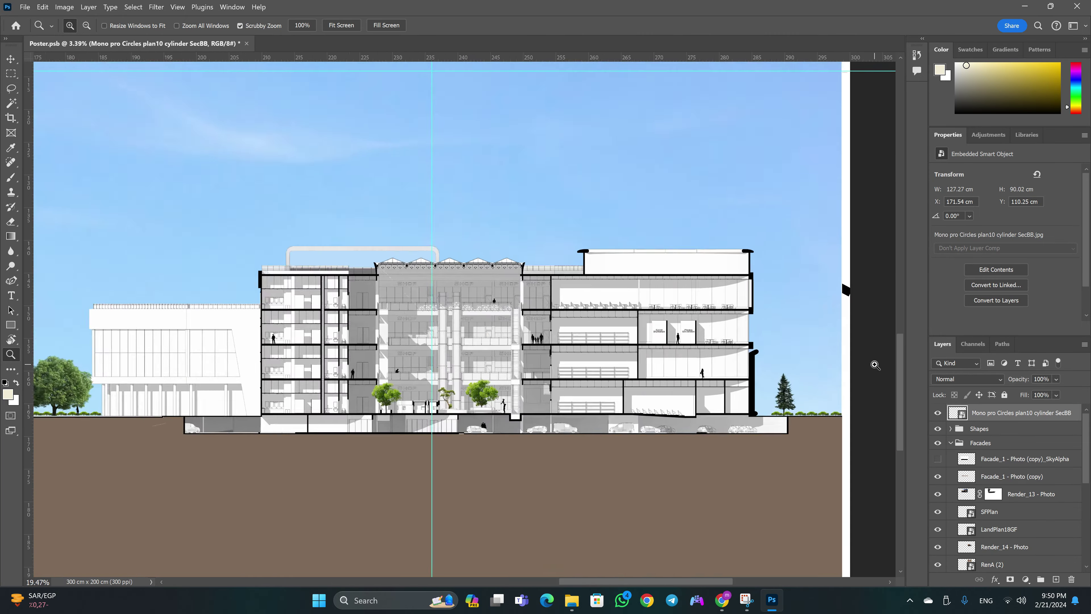
scroll(887, 348, "down", 2)
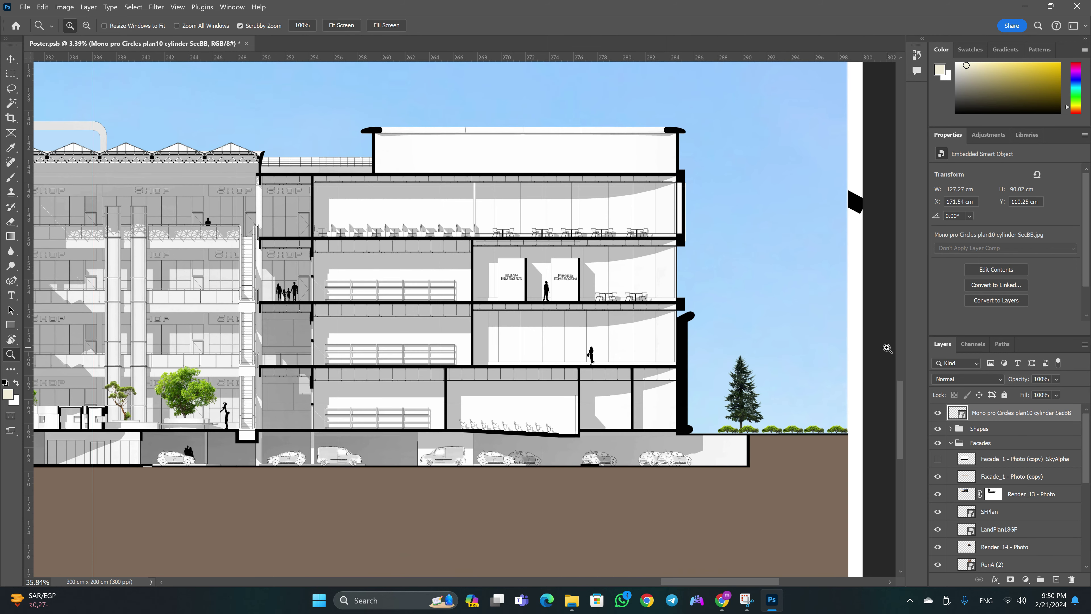
scroll(875, 362, "down", 2)
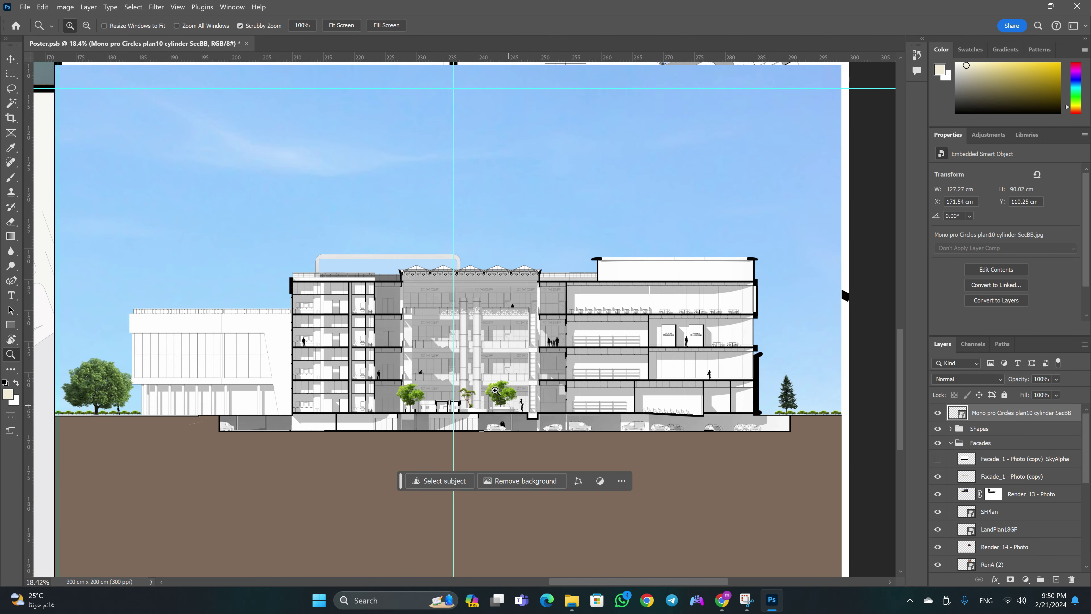
scroll(264, 328, "down", 1)
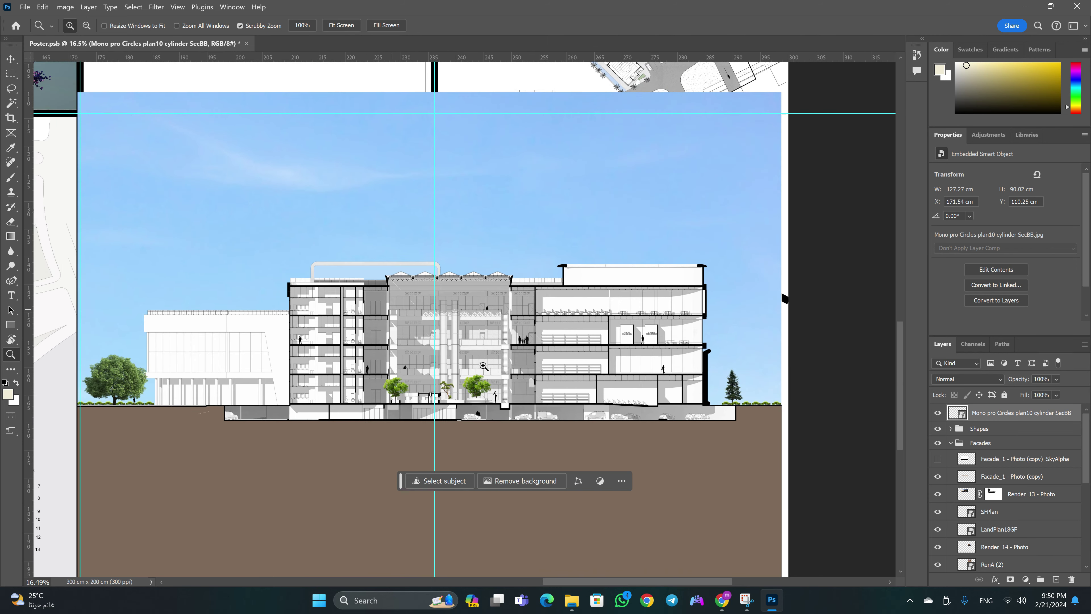
key("v")
key("z")
scroll(538, 183, "down", 2)
scroll(513, 188, "down", 1)
key("v")
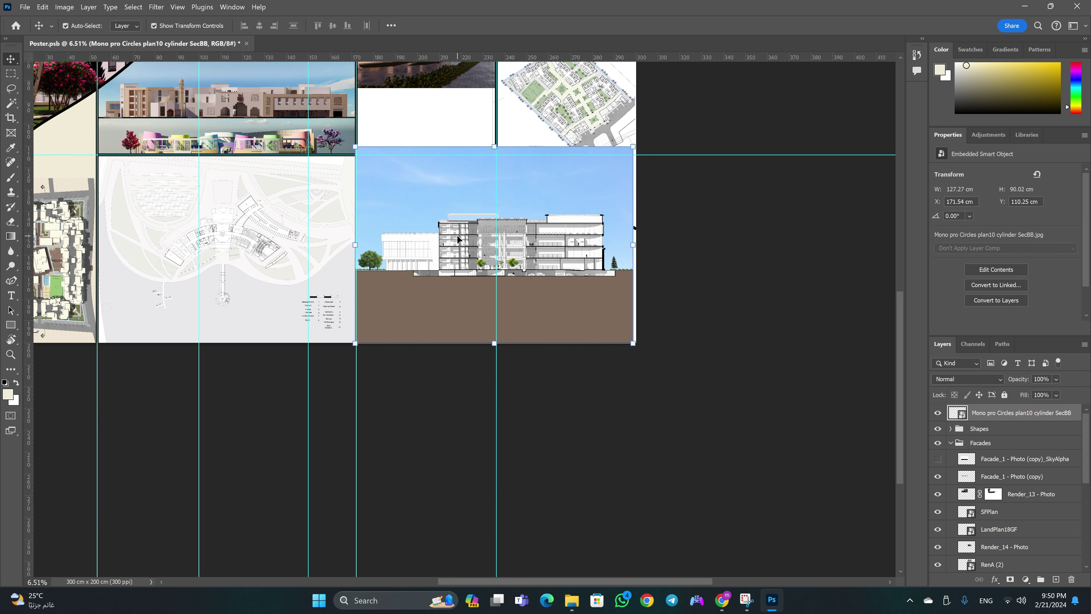
Nudge the section down-right onto the guides, turn off Auto-Select, and save Poster.psb
mouse_move(458, 237)
left_mouse_down()
mouse_move(462, 261)
mouse_move(462, 230)
left_mouse_up()
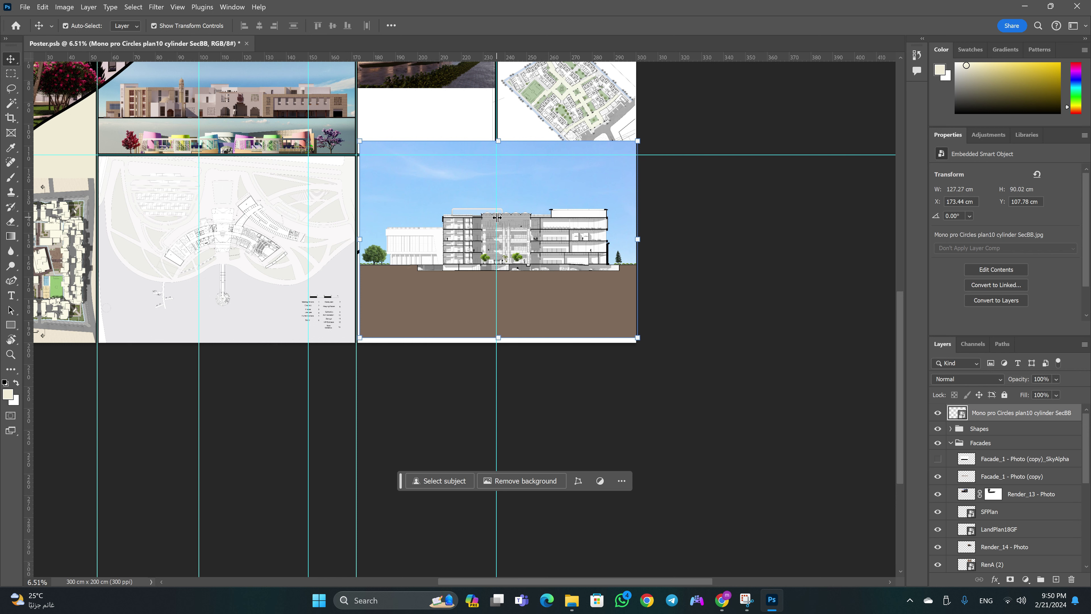
key("ctrl")
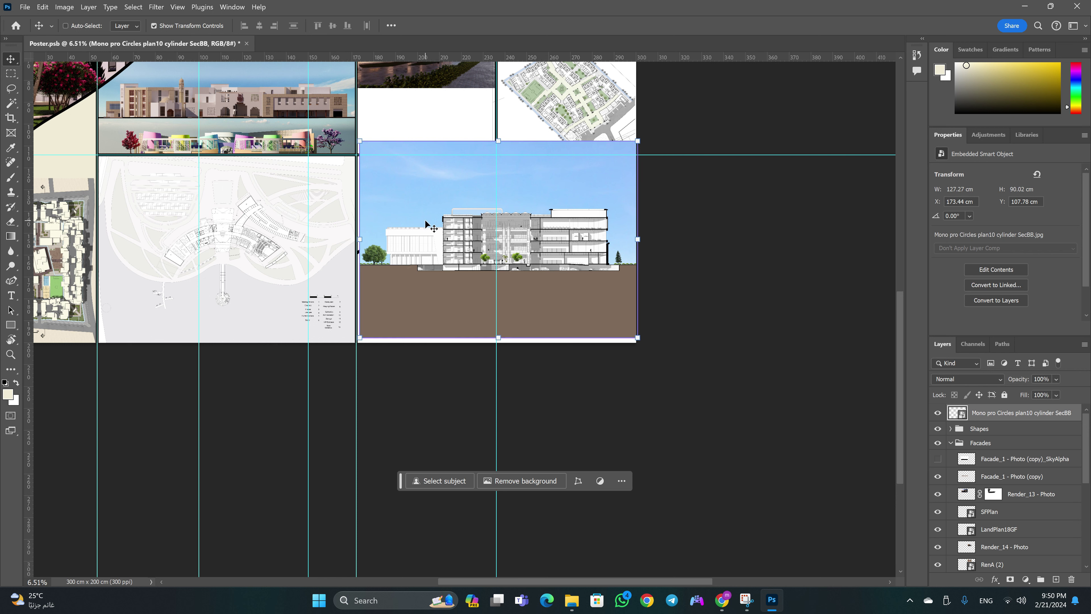
key("ctrl+s")
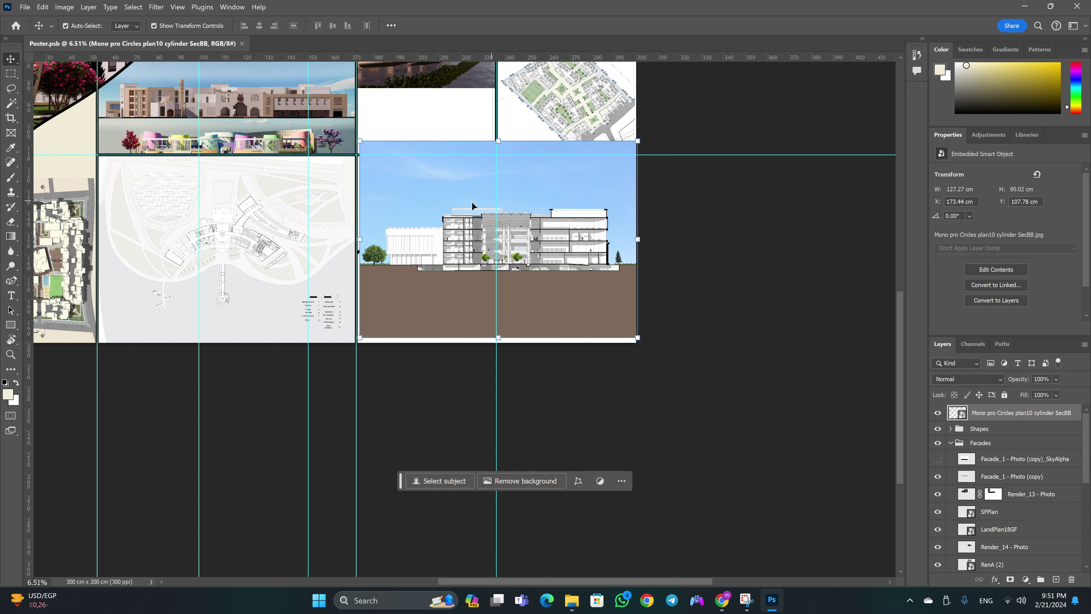
Marquee-select the band around the building and rasterize the section layer
key("m")
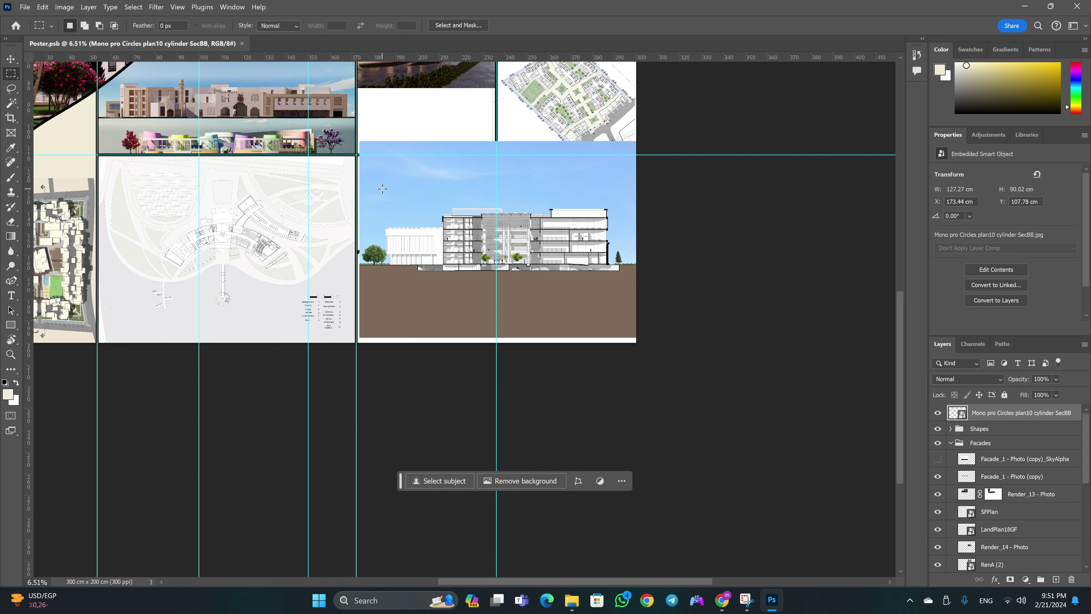
left_click(360, 187)
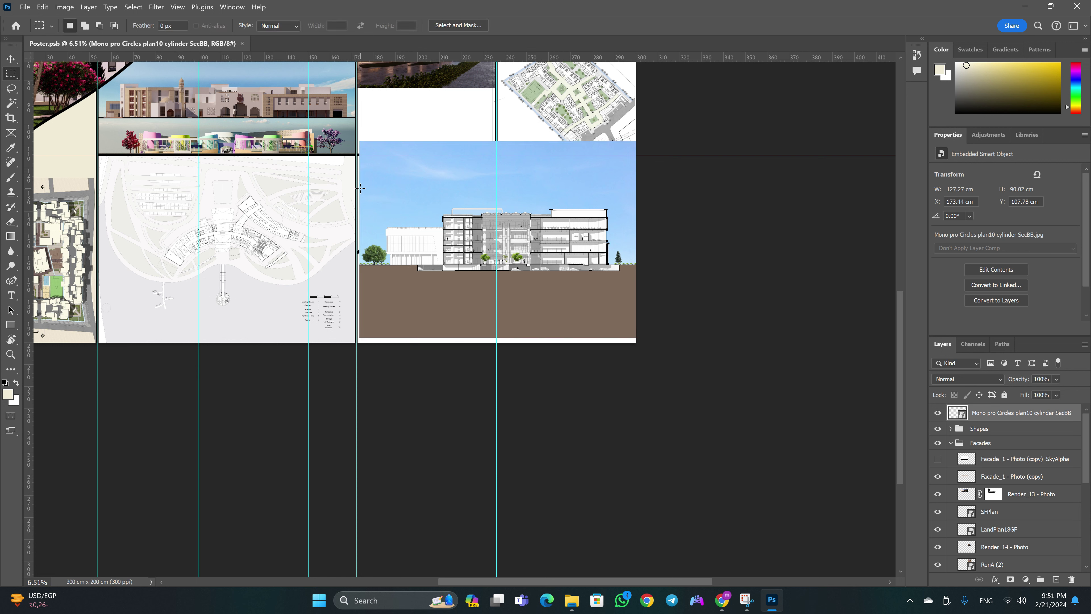
mouse_move(360, 187)
left_mouse_down()
mouse_move(551, 280)
mouse_move(637, 294)
left_mouse_up()
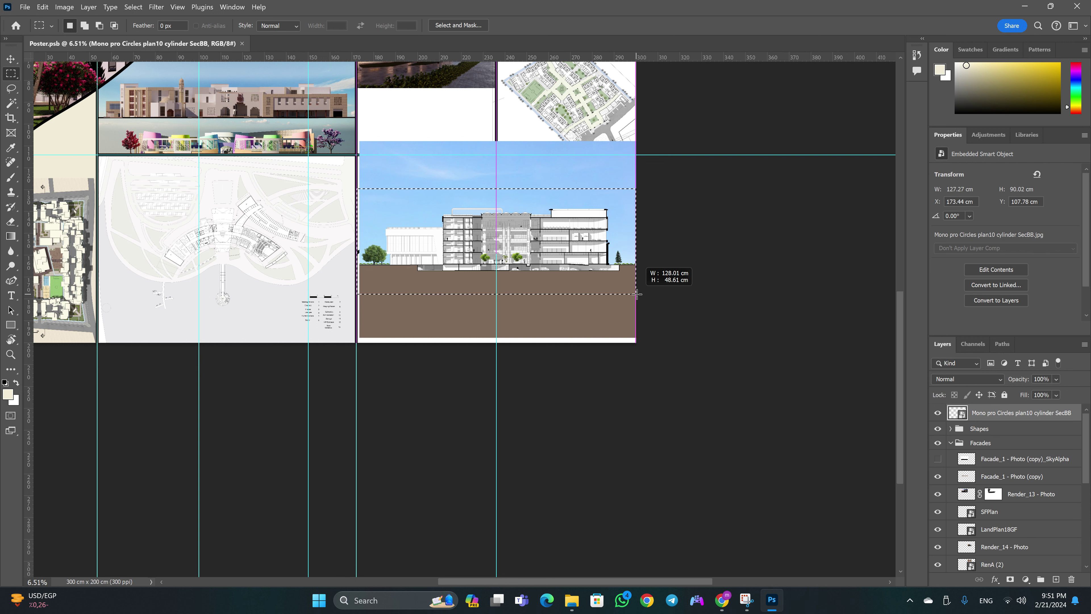
left_click_drag(637, 294, 637, 279)
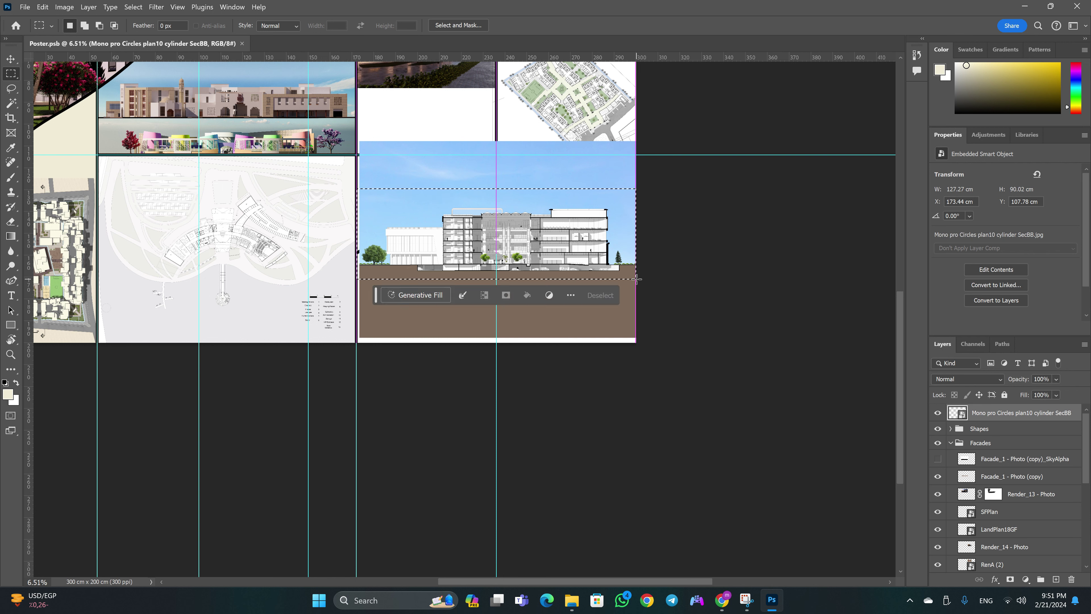
right_click(1021, 412)
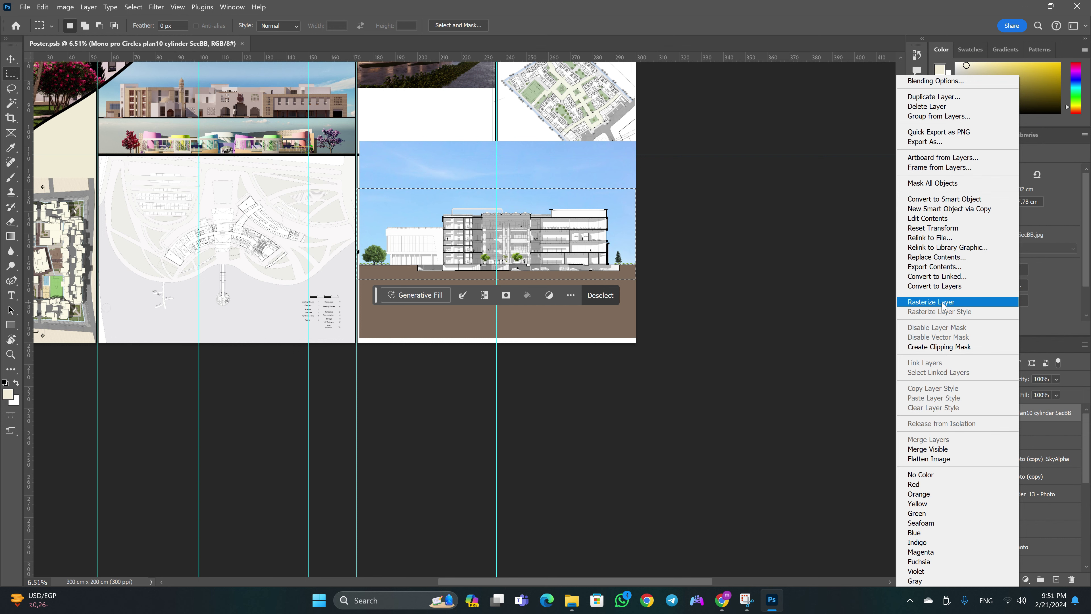
left_click(945, 302)
Delete everything outside the building band and move the strip to the panel bottom
right_click(520, 244)
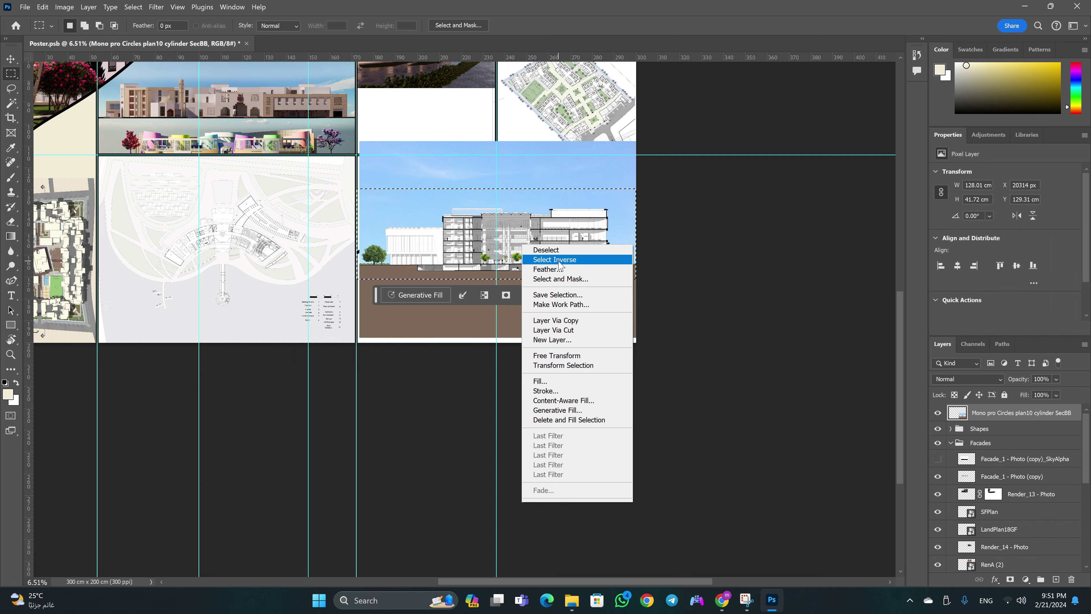
left_click(587, 262)
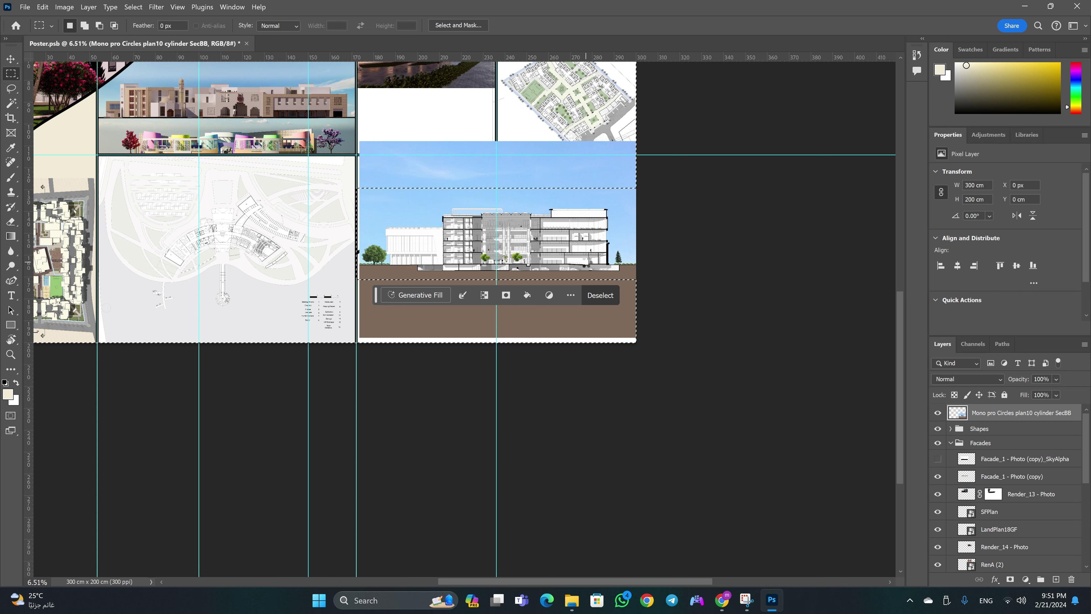
key("Delete")
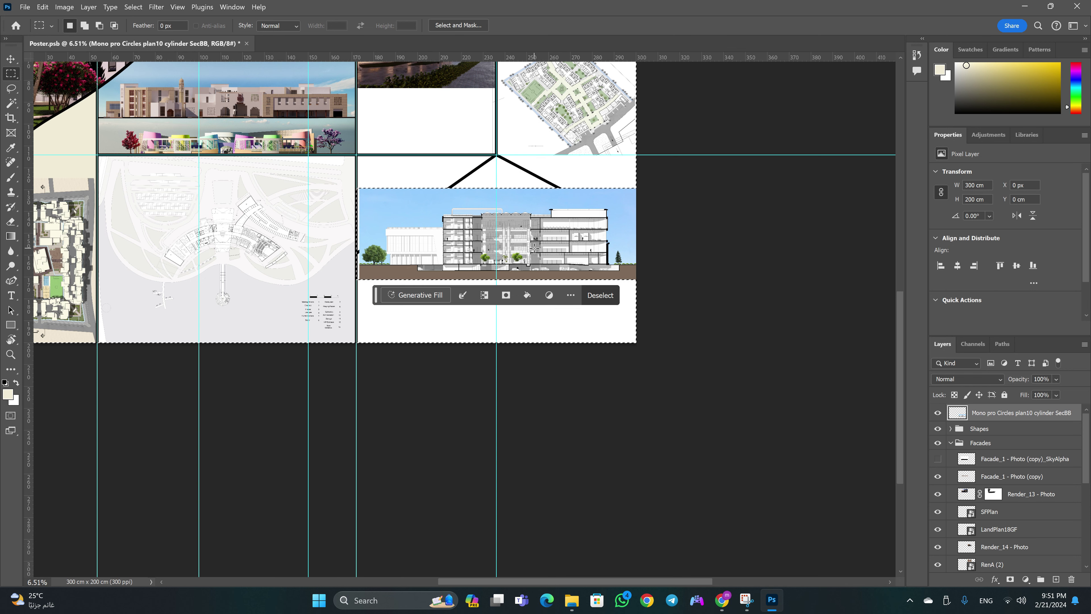
key("v")
left_click_drag(534, 247, 534, 310)
key("ctrl+d")
key("e")
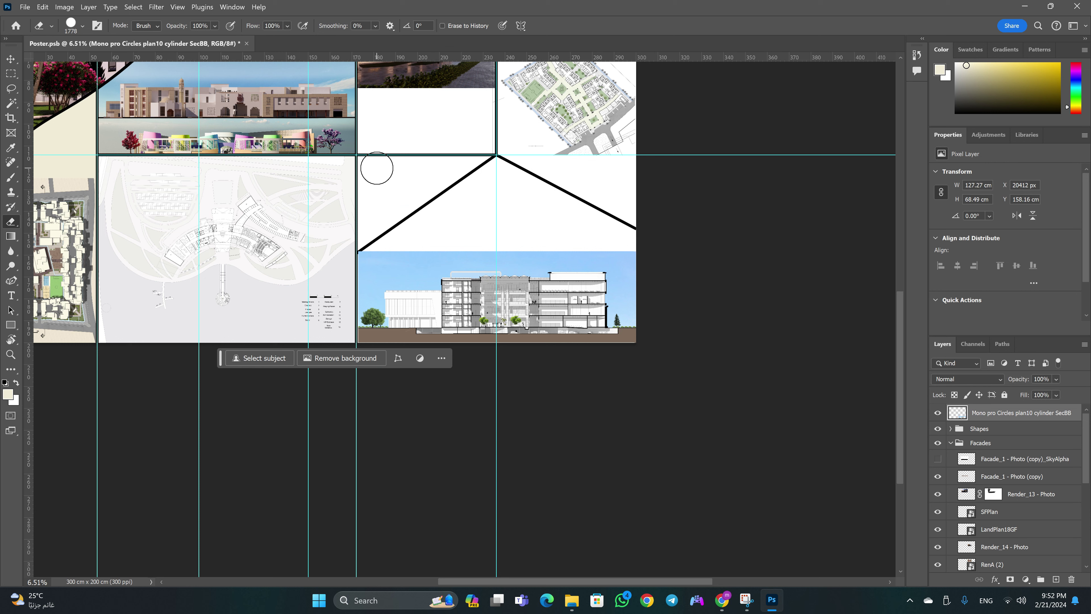
Scale the SecBB section strip to 126.97 × 68.33 cm, spanning the lower-right panel
key("ctrl+t")
left_click_drag(359, 251, 382, 270)
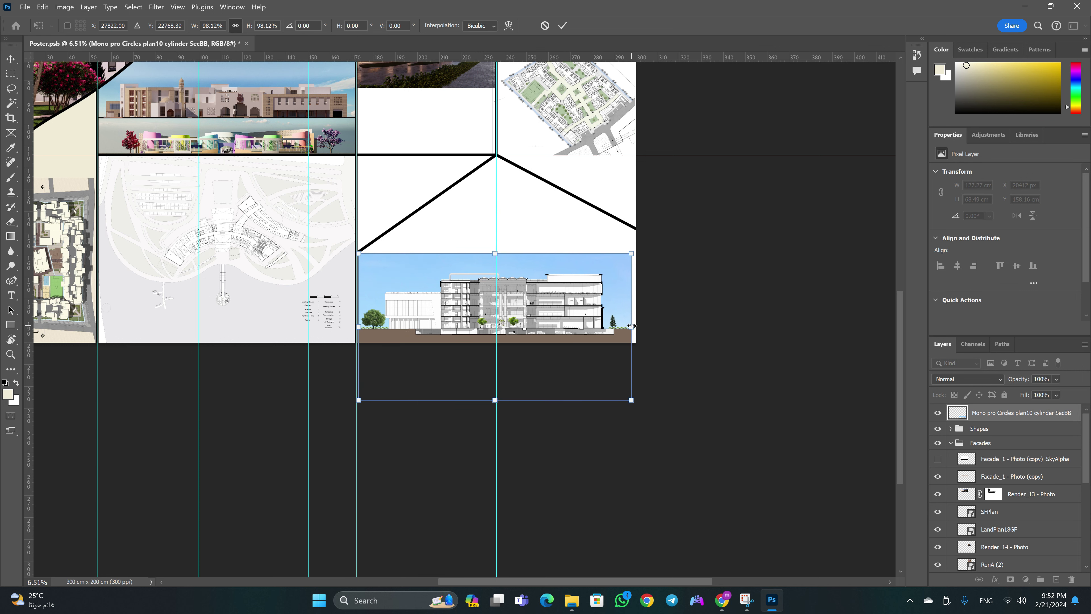
left_click_drag(631, 326, 636, 325)
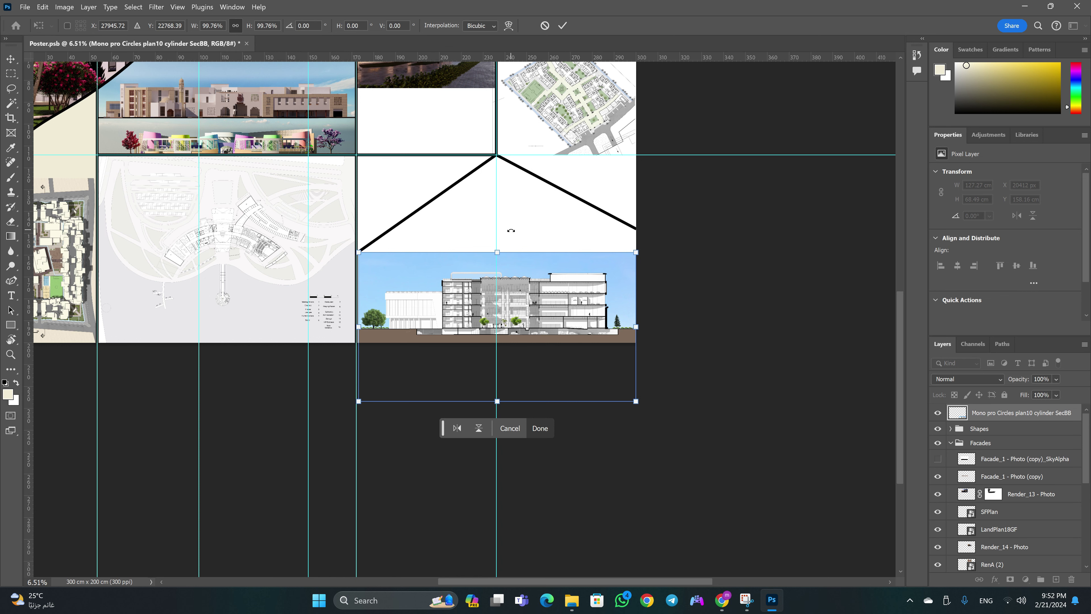
key("Return")
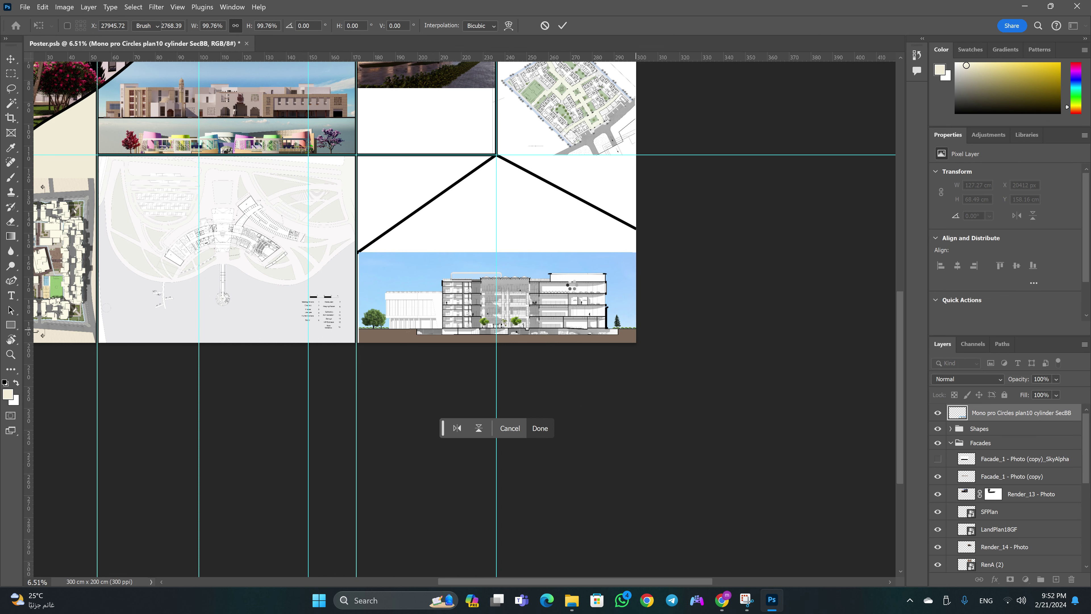
key("e")
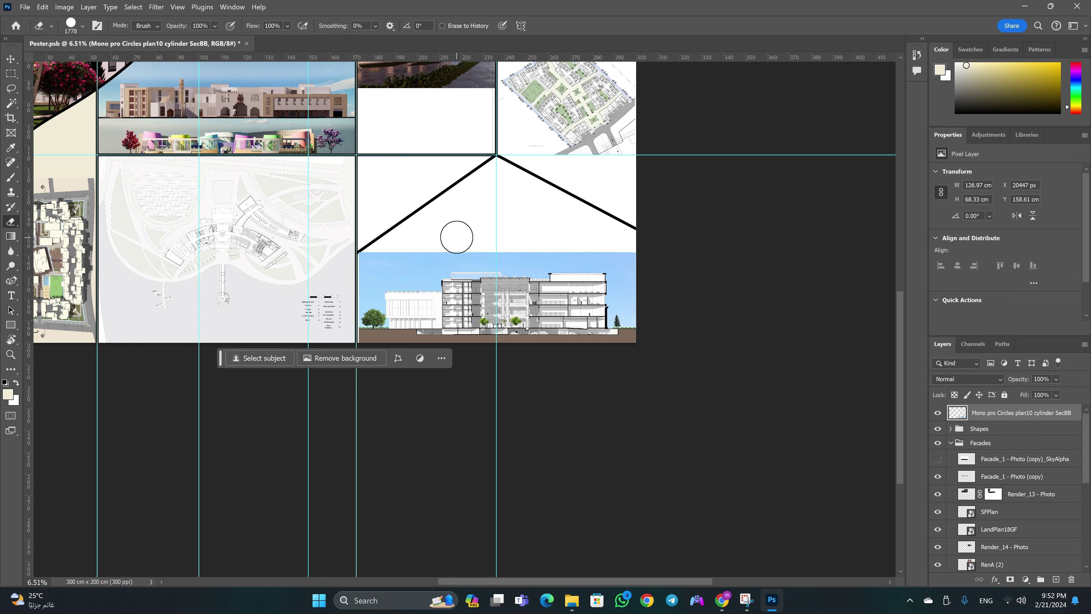
scroll(466, 290, "up", 3)
scroll(460, 287, "up", 3)
scroll(455, 285, "up", 3)
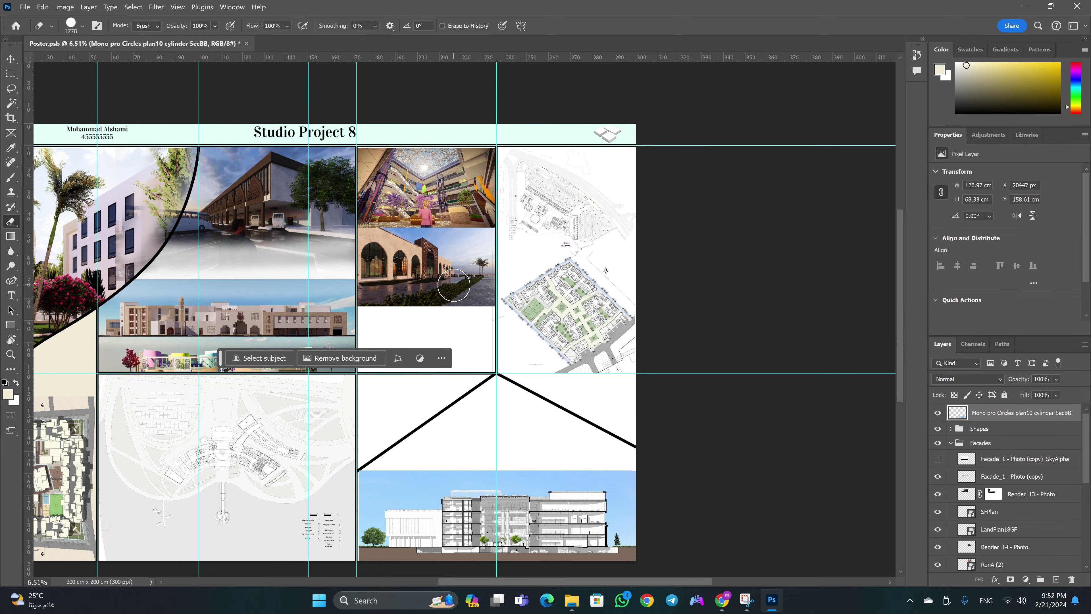
Scale the SecBB section up to about 197 × 106 cm across the lower-right panels
key("z")
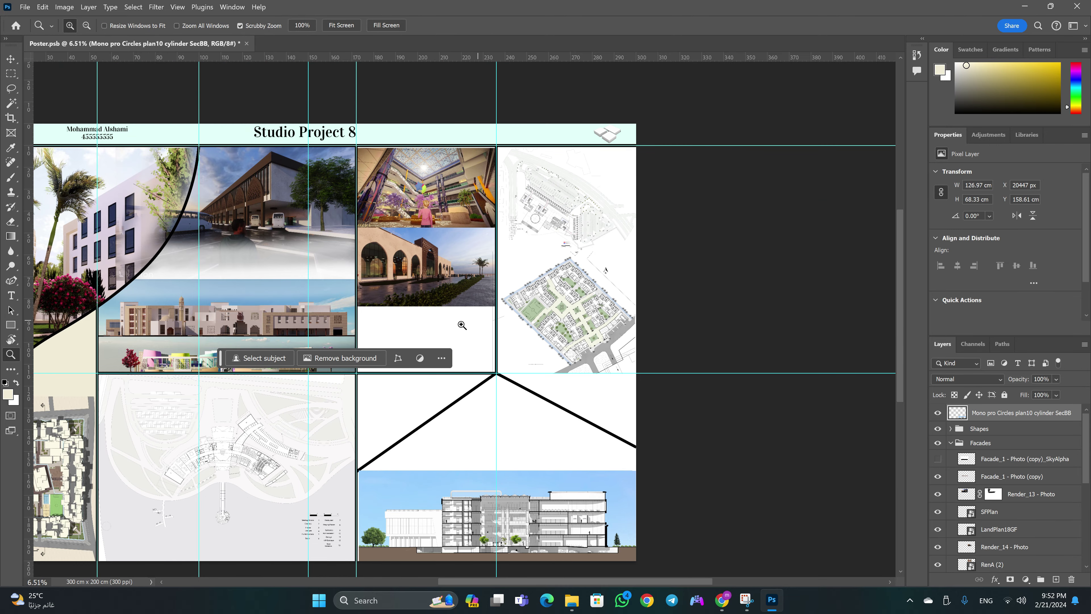
left_click_drag(442, 329, 412, 323)
left_click(308, 329)
key("v")
left_click_drag(473, 429, 542, 400)
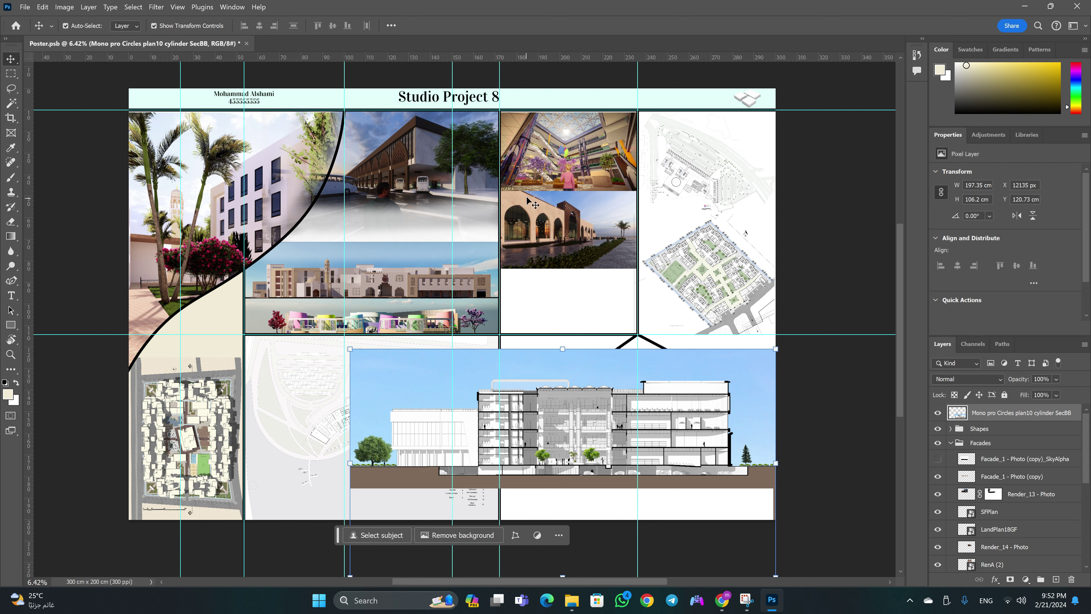
key("z")
left_click_drag(740, 184, 761, 190)
Add a horizontal guide at 60 cm on the poster
key("v")
scroll(670, 176, "up", 3)
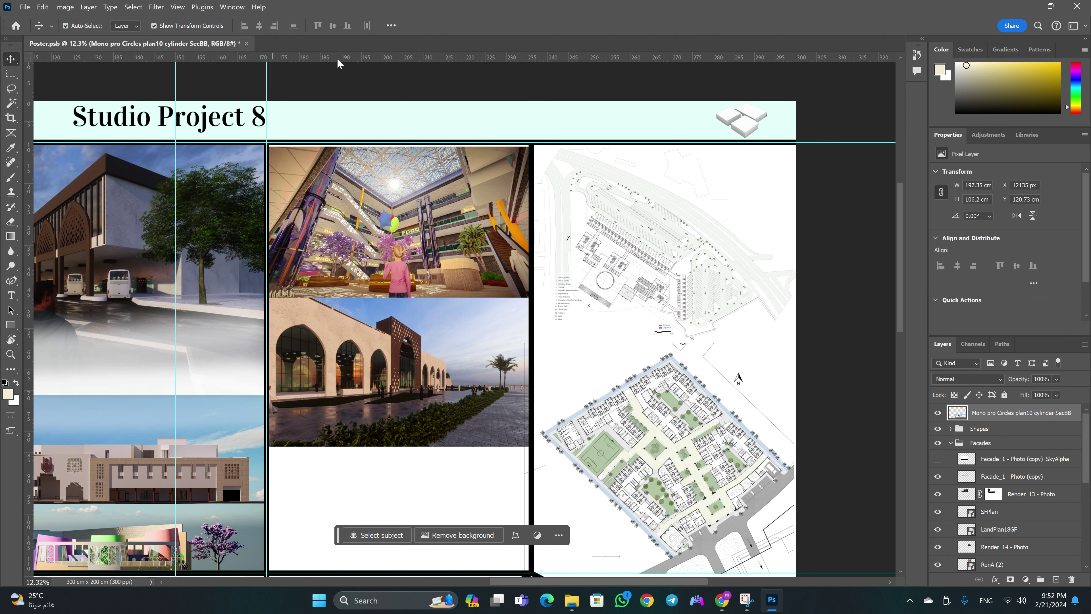
mouse_move(339, 59)
left_mouse_down()
mouse_move(430, 156)
mouse_move(432, 146)
mouse_move(430, 348)
left_mouse_up()
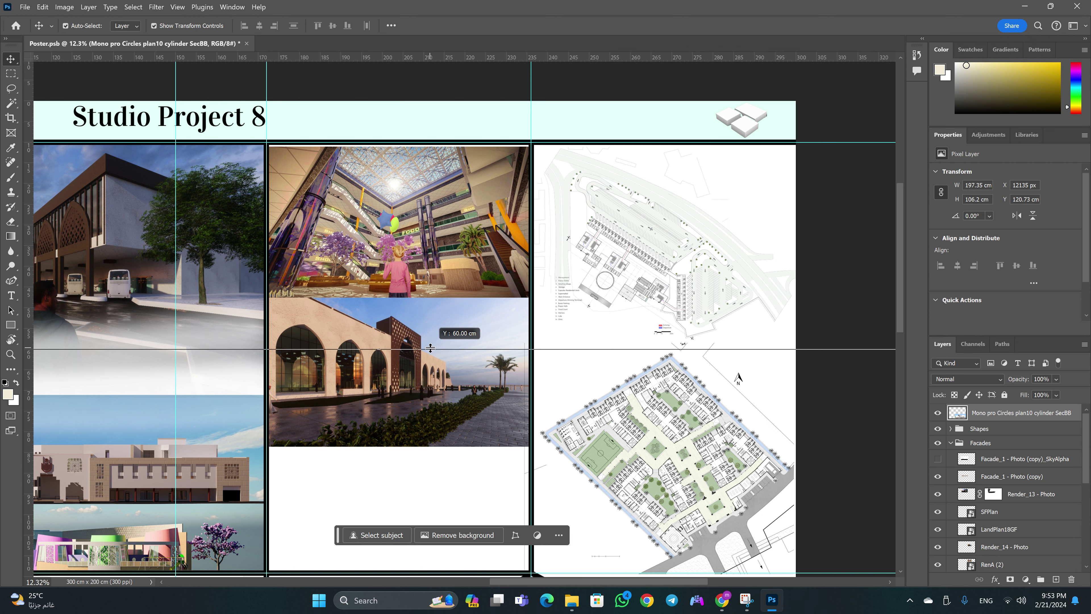
left_click_drag(430, 348, 430, 347)
Test a vertical guide at about 234, 300, 236 and 268 cm, then undo it
left_click_drag(30, 275, 532, 272)
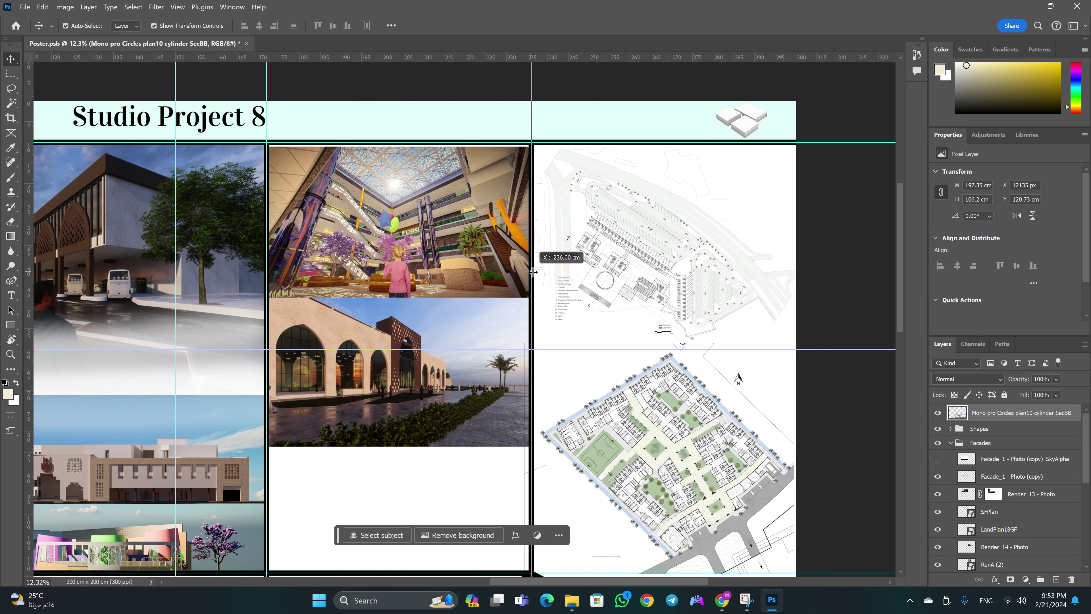
left_click_drag(532, 272, 797, 268)
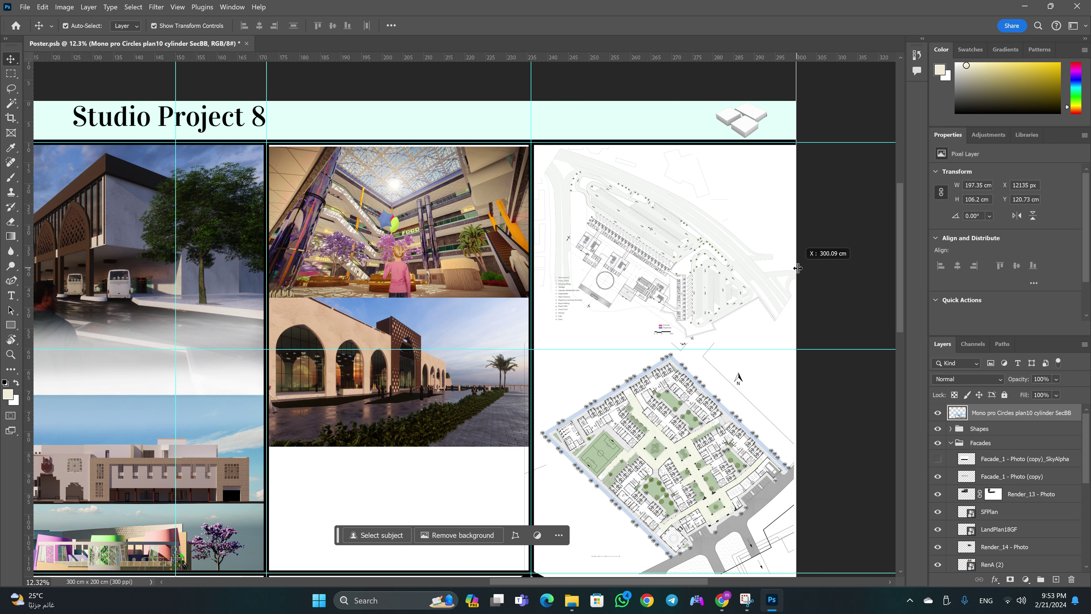
mouse_move(798, 268)
left_mouse_down()
mouse_move(533, 304)
mouse_move(796, 285)
left_mouse_up()
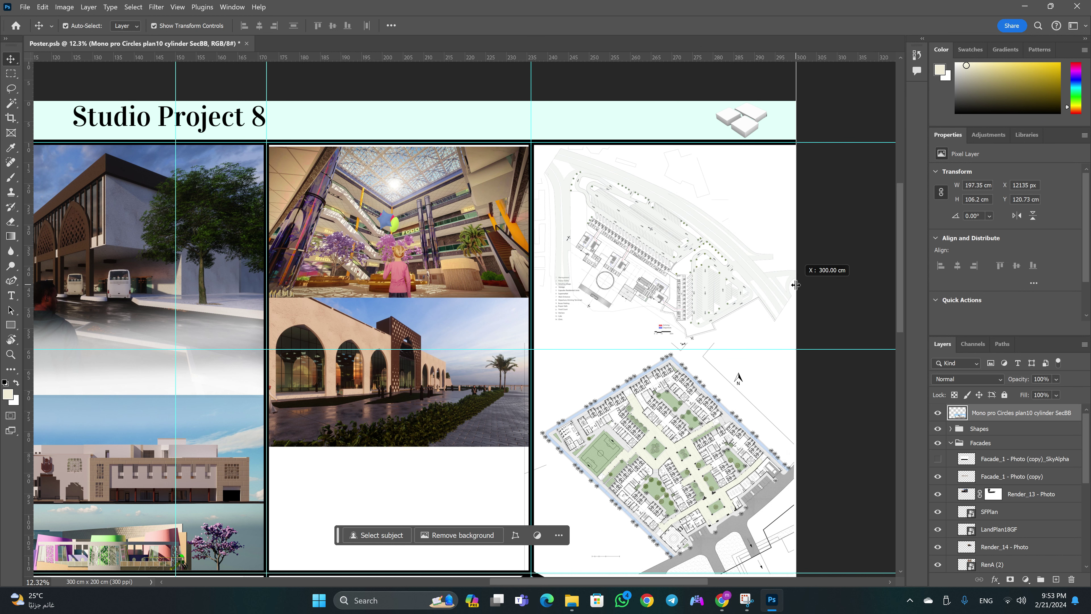
mouse_move(796, 285)
left_mouse_down()
mouse_move(594, 314)
mouse_move(526, 309)
mouse_move(661, 303)
left_mouse_up()
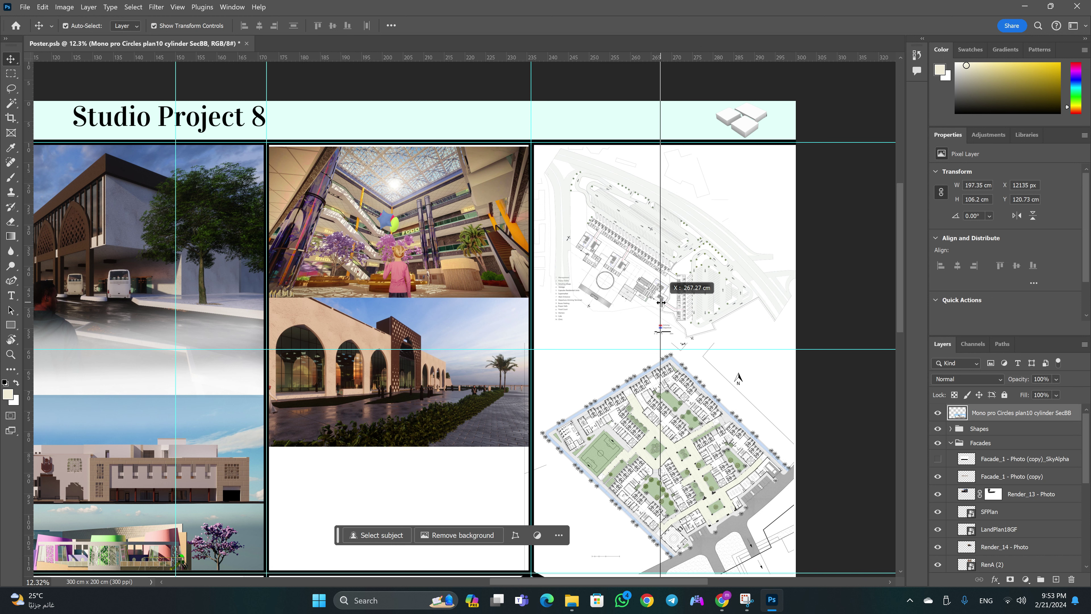
mouse_move(661, 303)
left_mouse_down()
mouse_move(805, 296)
mouse_move(503, 316)
mouse_move(543, 312)
left_mouse_up()
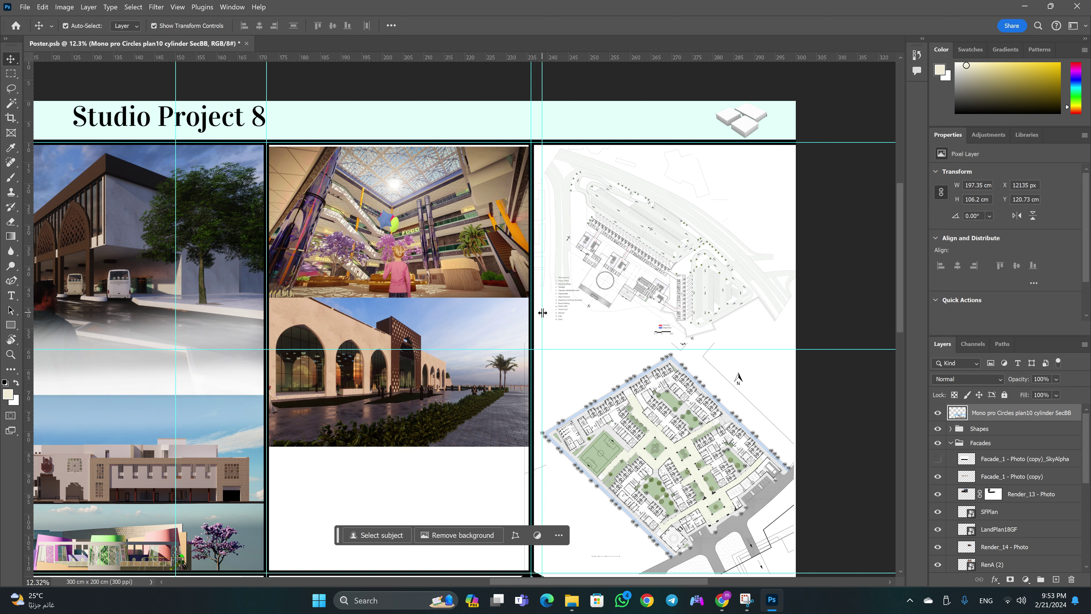
key("ctrl+z")
Scale the SecBB section down to about 128 × 69 cm inside the lower-right panel
scroll(708, 258, "down", 2)
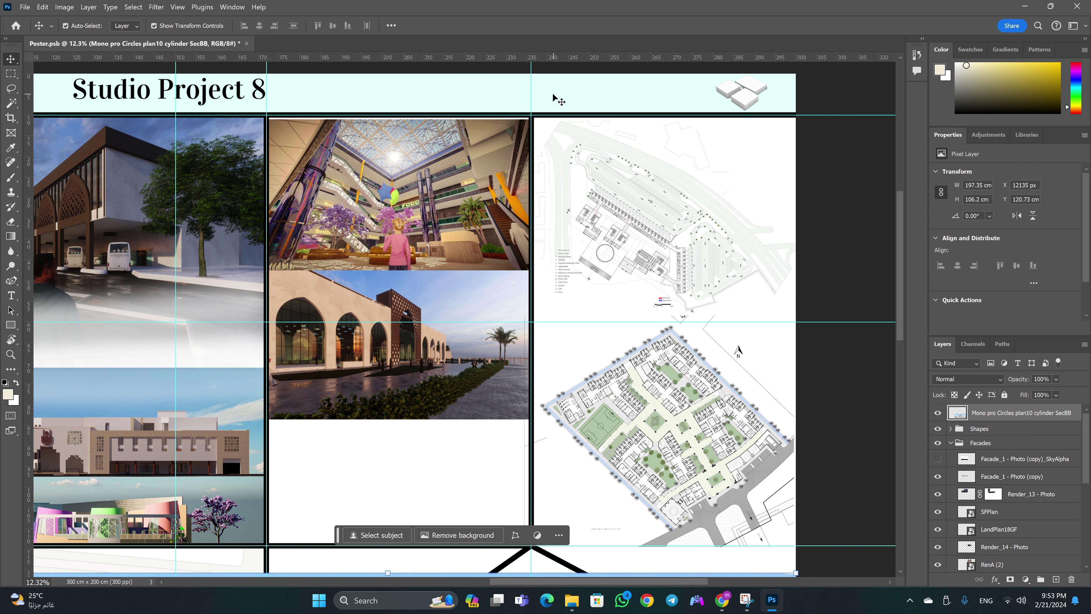
scroll(644, 251, "down", 5)
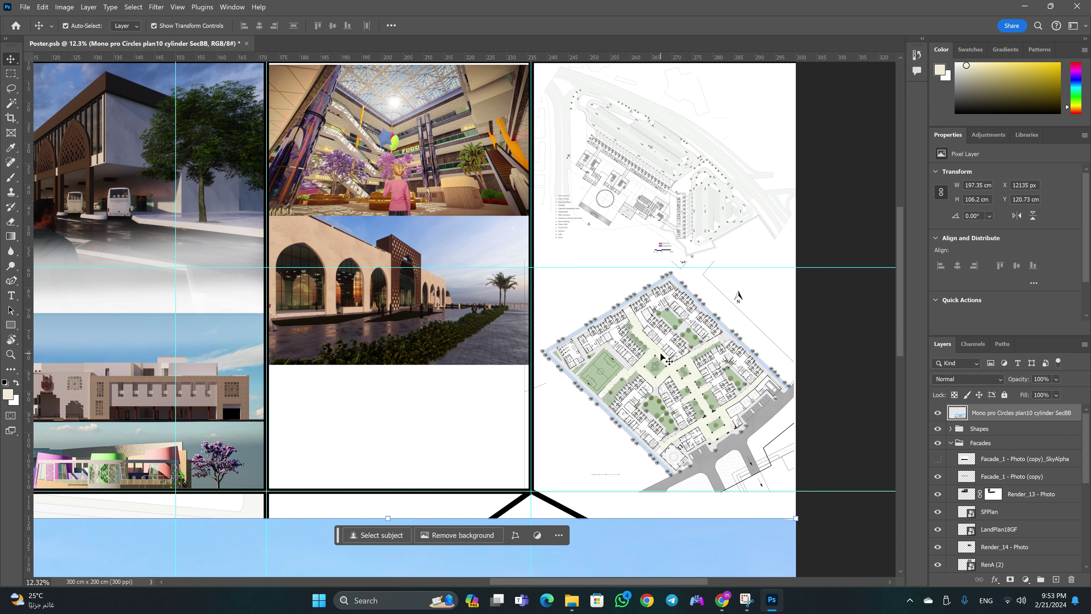
scroll(659, 349, "down", 5)
scroll(659, 350, "down", 5)
scroll(651, 346, "down", 5)
scroll(651, 344, "down", 5)
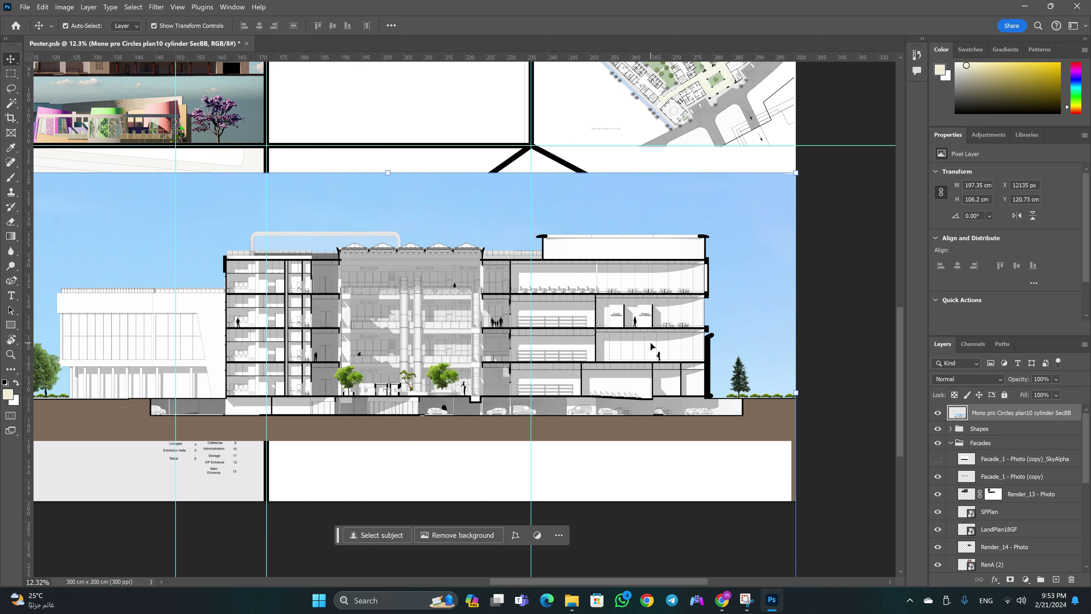
scroll(651, 342, "down", 3)
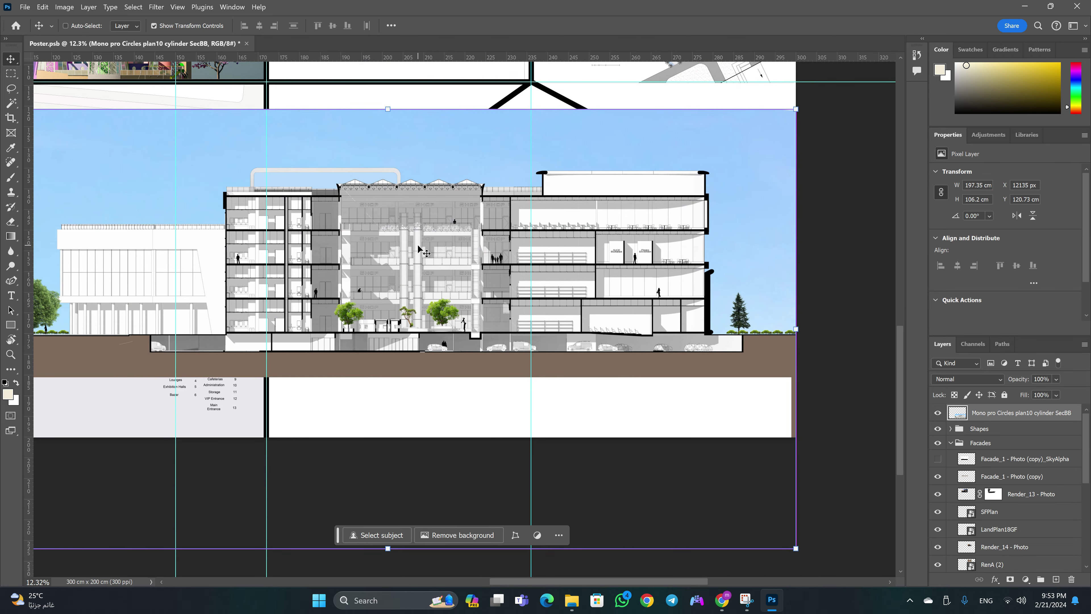
key("z")
scroll(419, 252, "up", 3)
left_click_drag(399, 303, 355, 295)
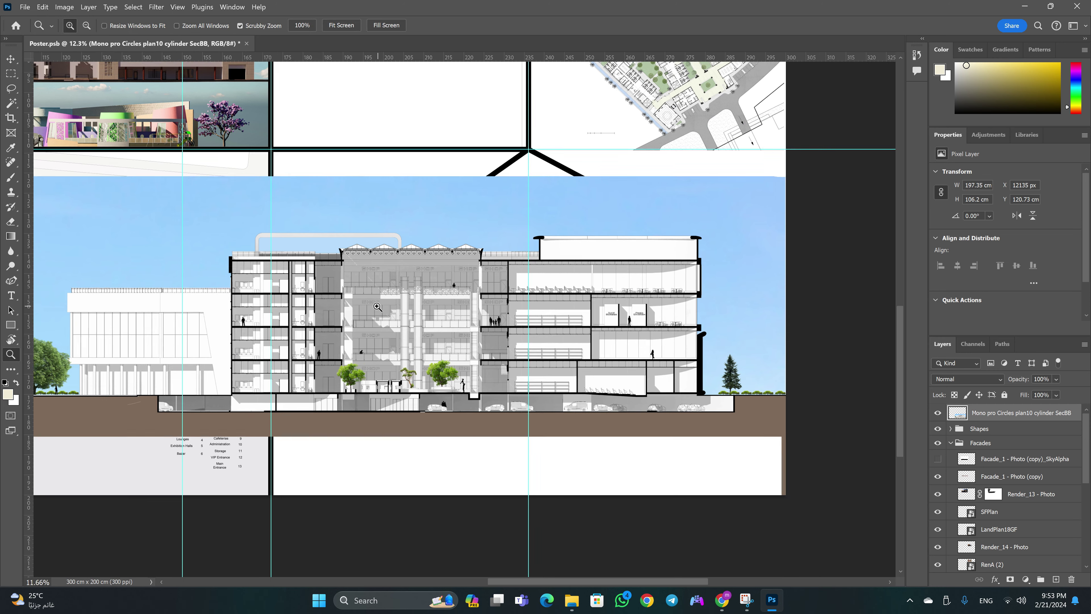
key("v")
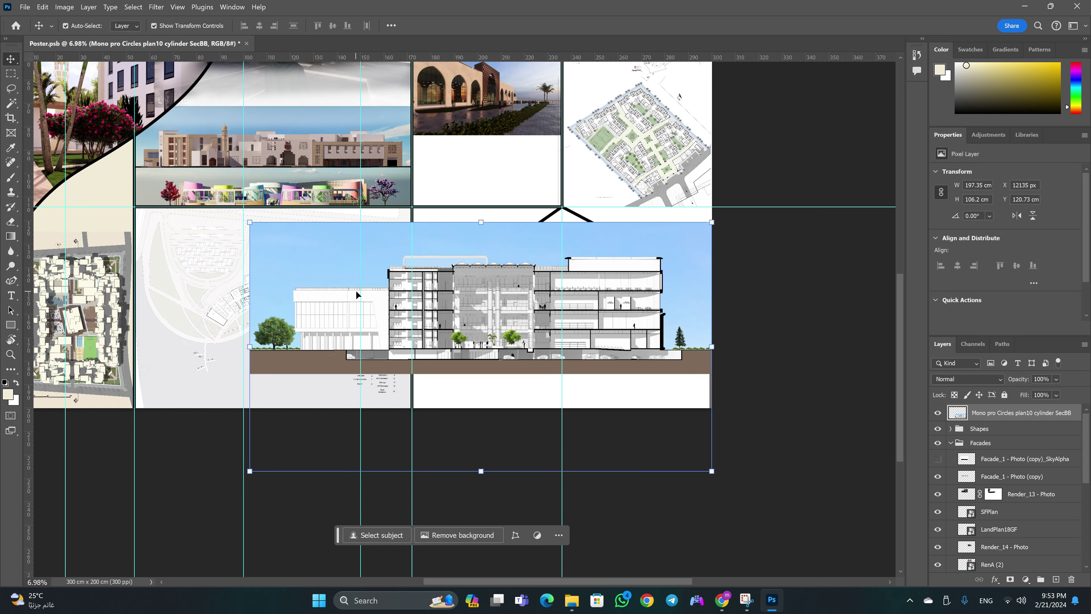
left_click_drag(249, 222, 413, 310)
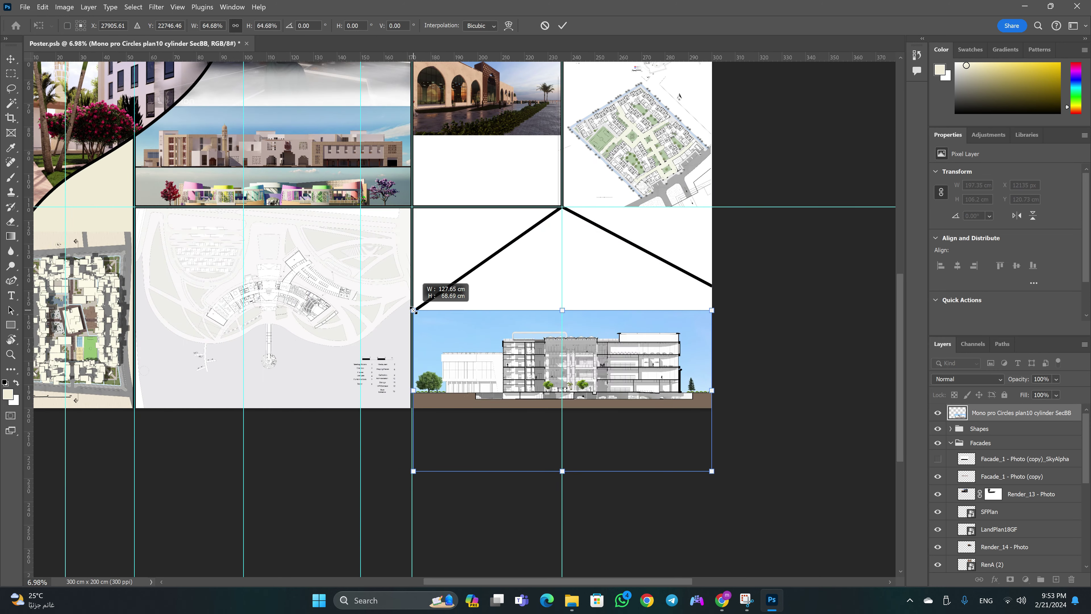
left_click_drag(466, 333, 466, 336)
Check the ruler units menu several times, leaving the units unchanged
right_click(603, 58)
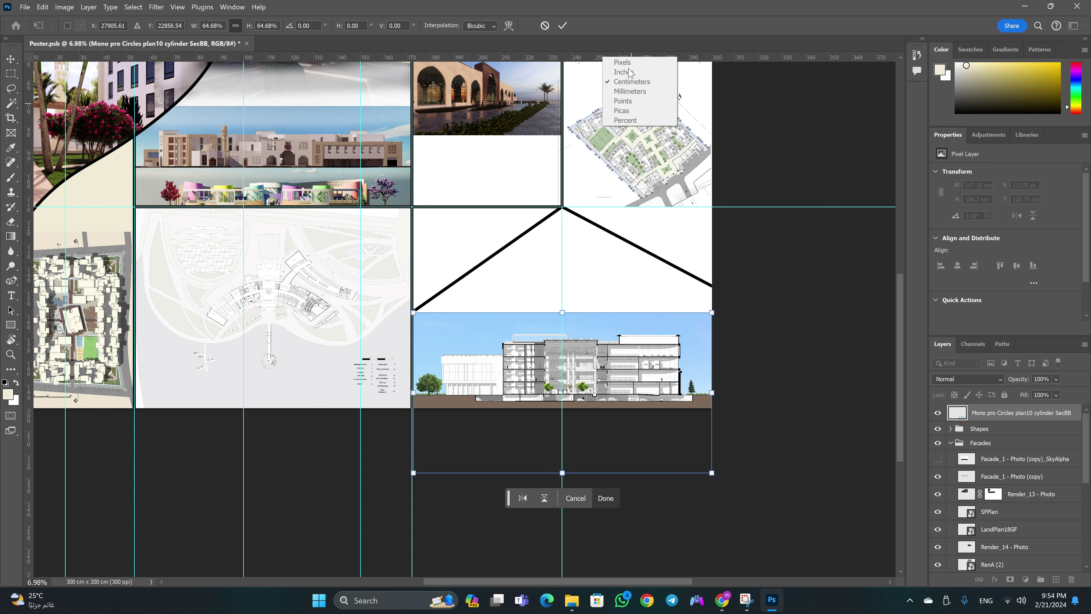
left_click(715, 85)
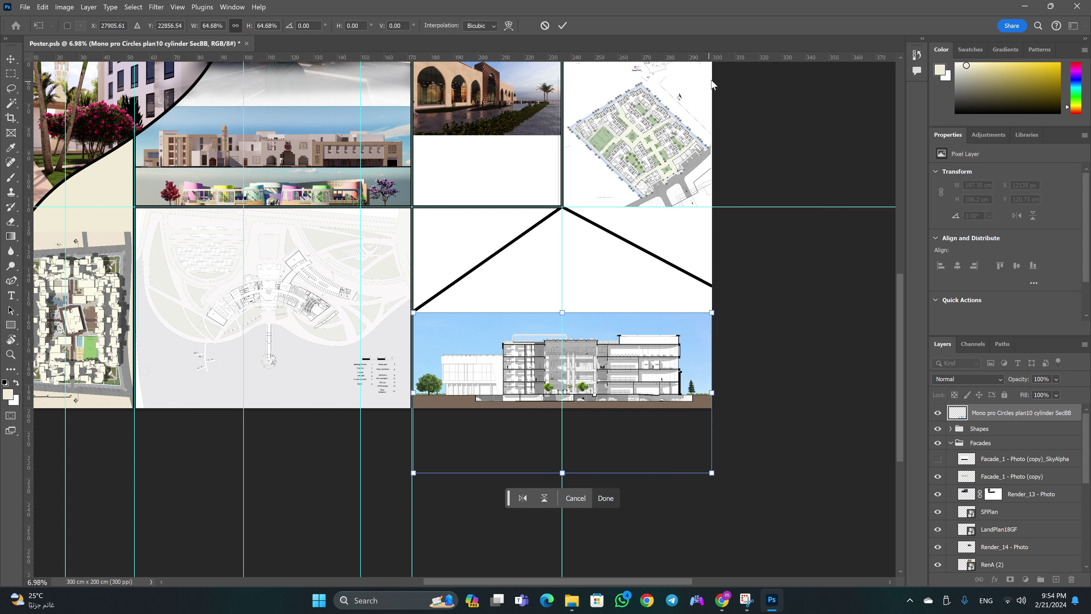
right_click(682, 56)
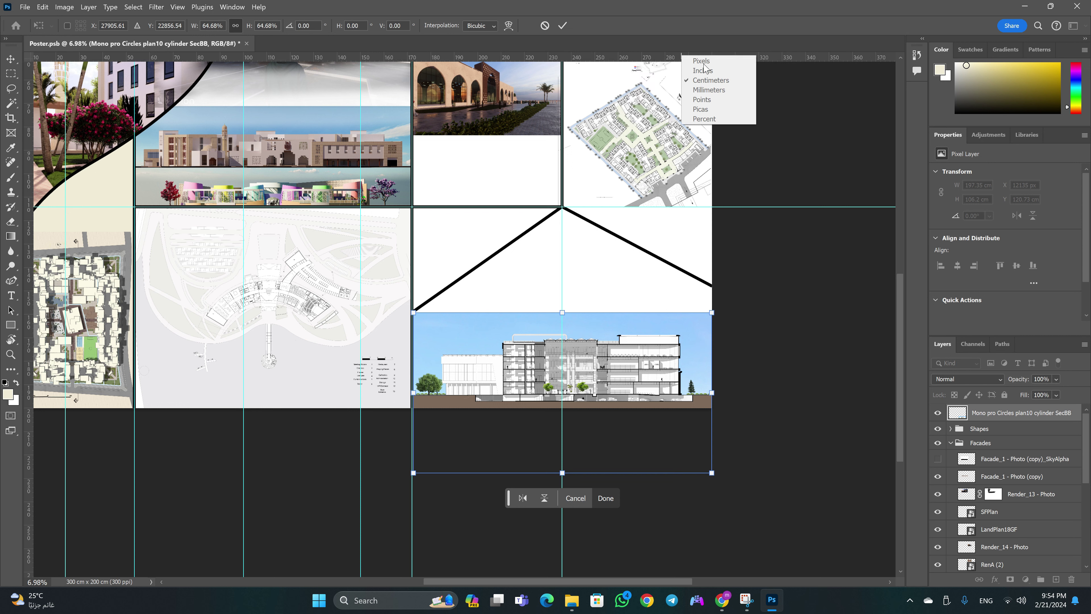
key("Escape")
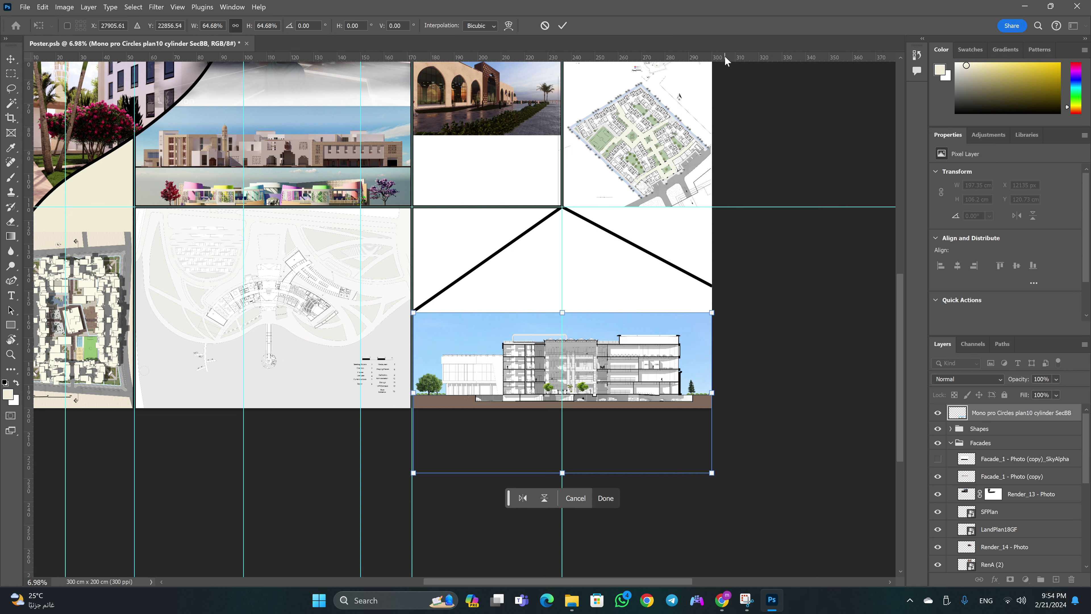
right_click(725, 57)
left_click(744, 77)
Search Google for 'a4 size in pixels' and highlight the 2480 x 3508 result
left_click(722, 600)
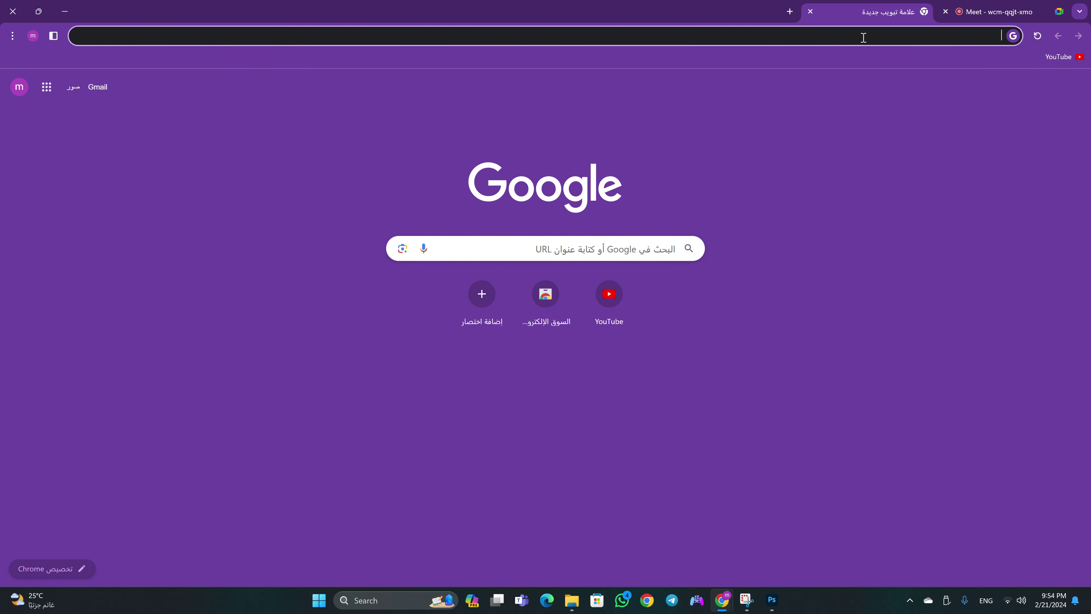
left_click(864, 38)
type("a4")
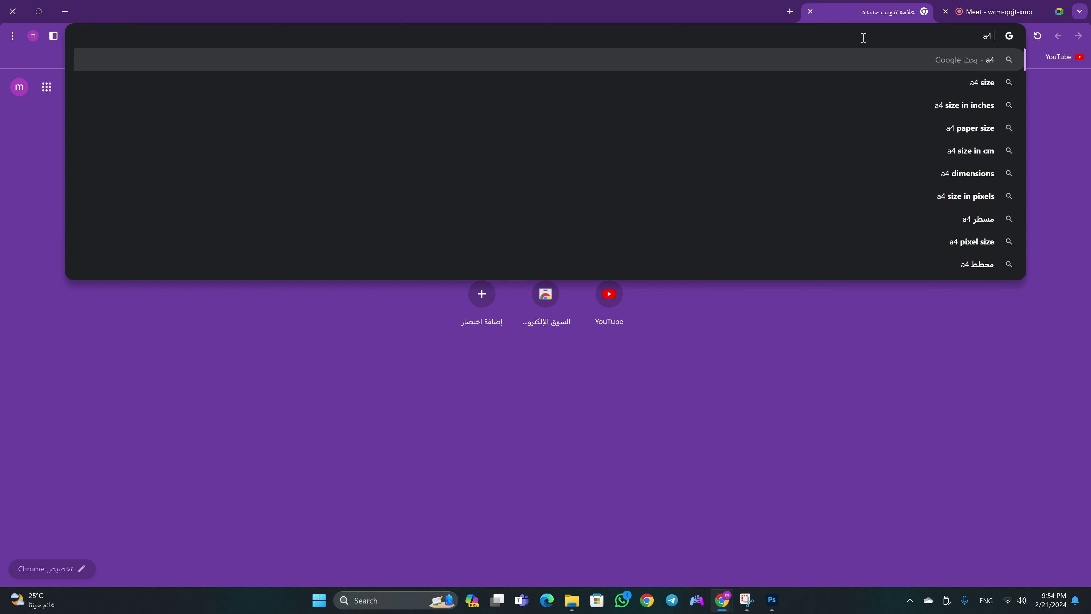
type(" size")
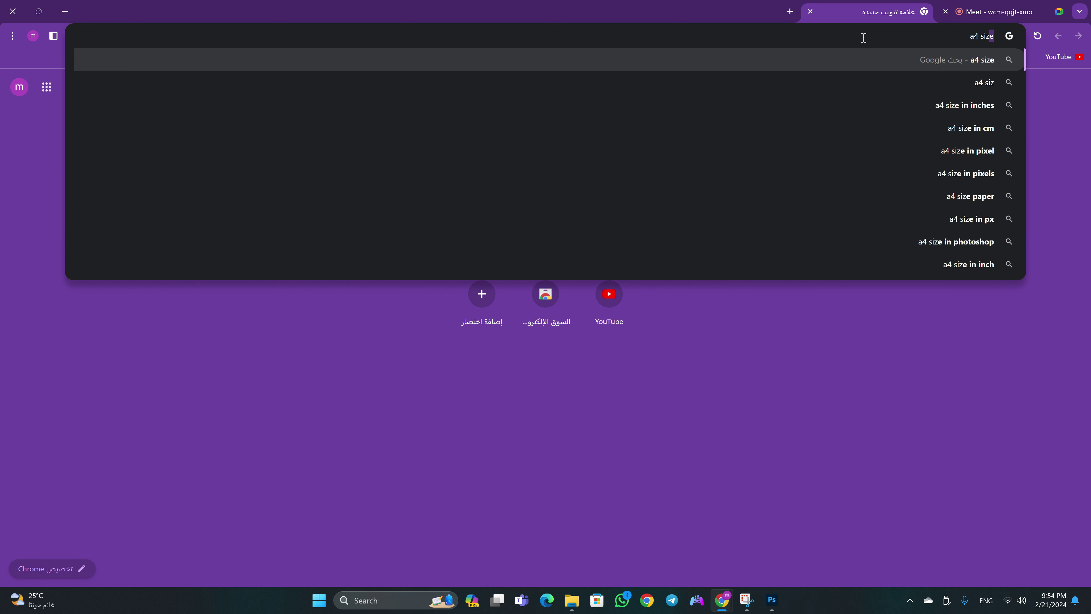
type(" in pi")
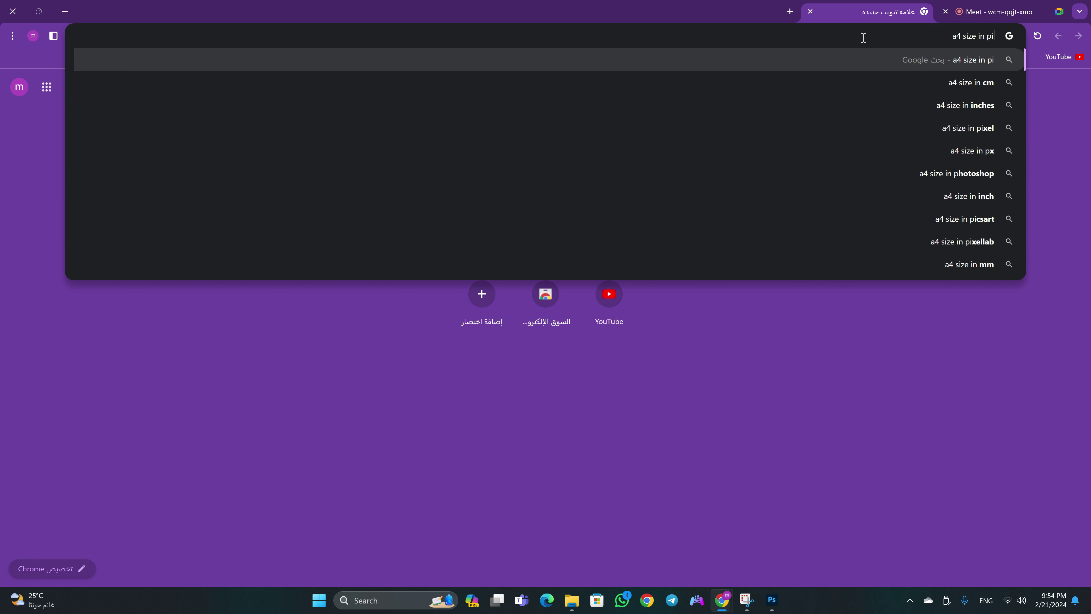
type("x")
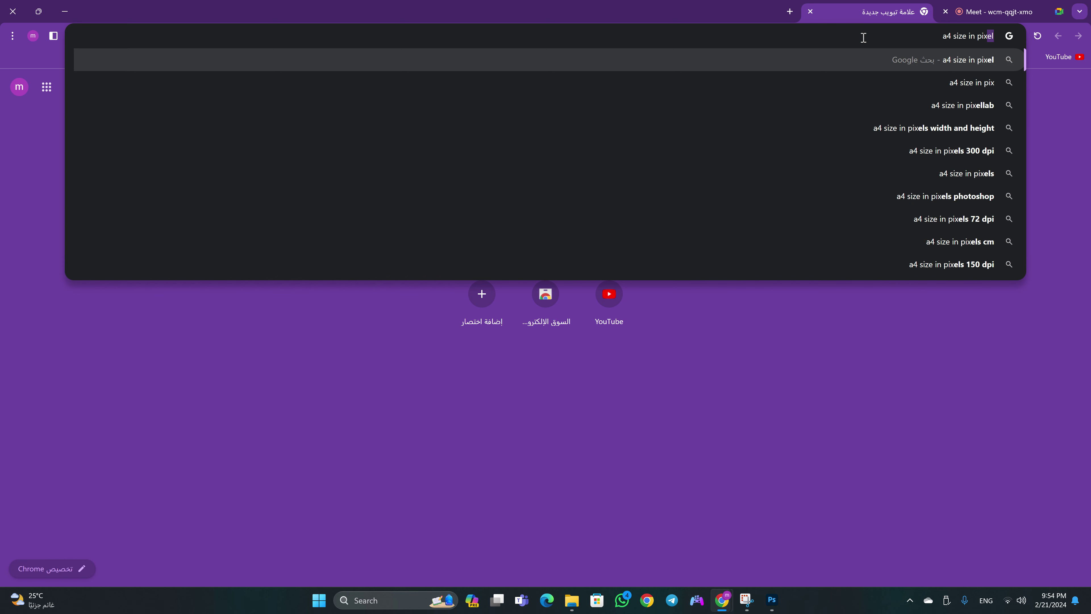
key("Down")
key("Down")
key("Down")
key("Down")
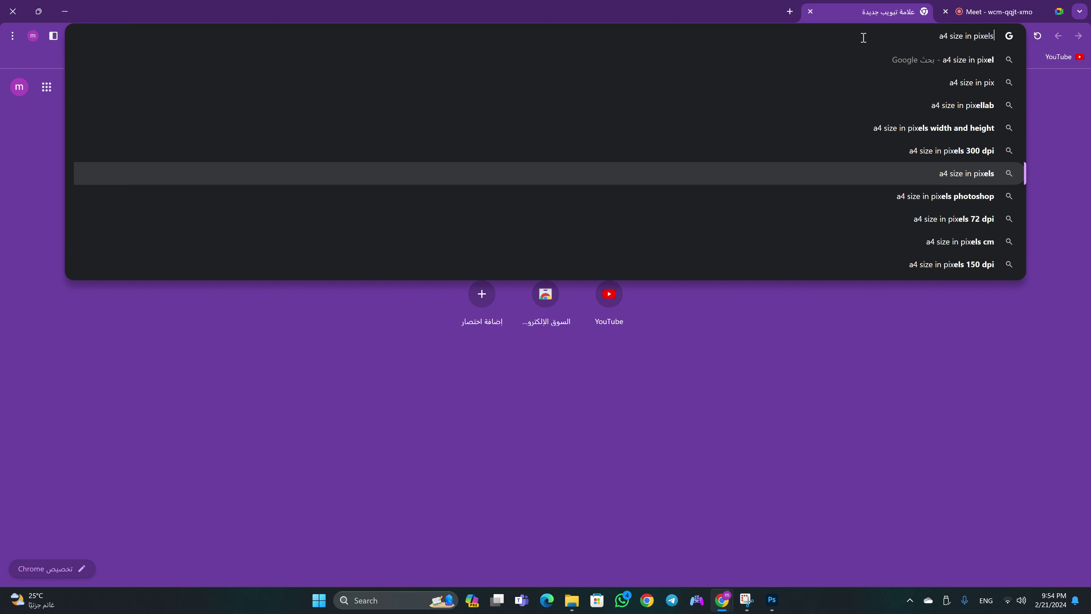
key("Return")
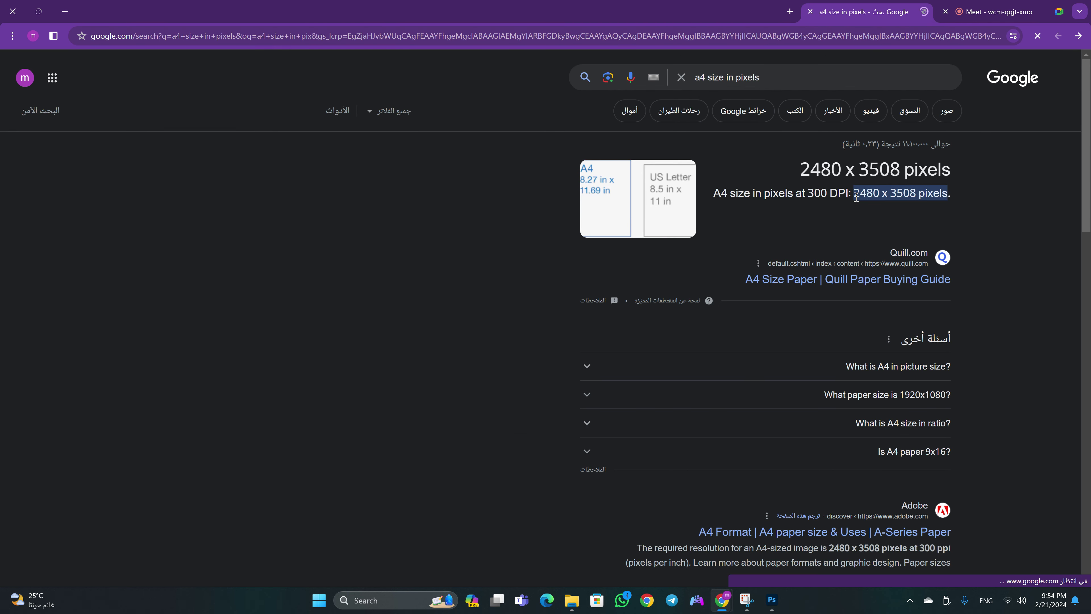
left_click_drag(898, 195, 913, 197)
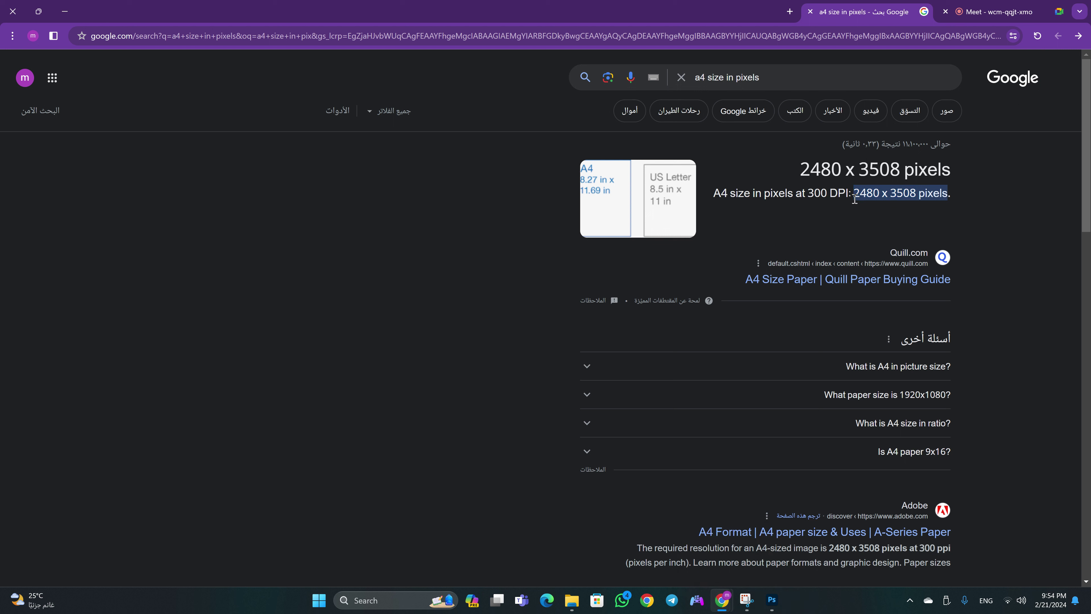
mouse_move(851, 195)
left_mouse_down()
mouse_move(882, 193)
mouse_move(857, 195)
left_mouse_up()
Return to Photoshop and scroll over the poster with the scaled section
left_click(772, 599)
scroll(392, 188, "up", 3)
scroll(391, 188, "up", 2)
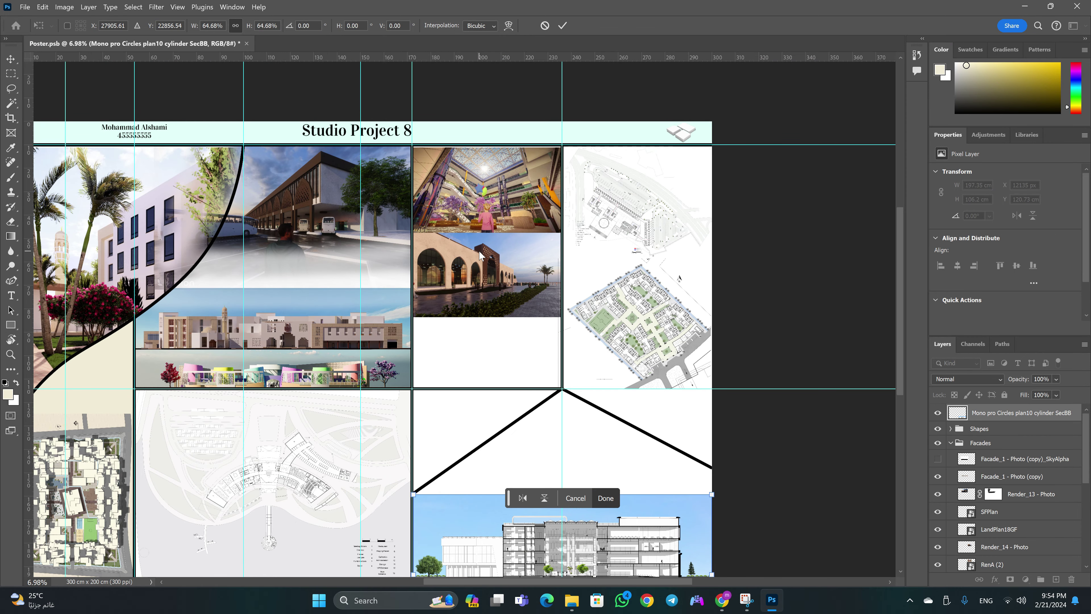
scroll(480, 255, "down", 1)
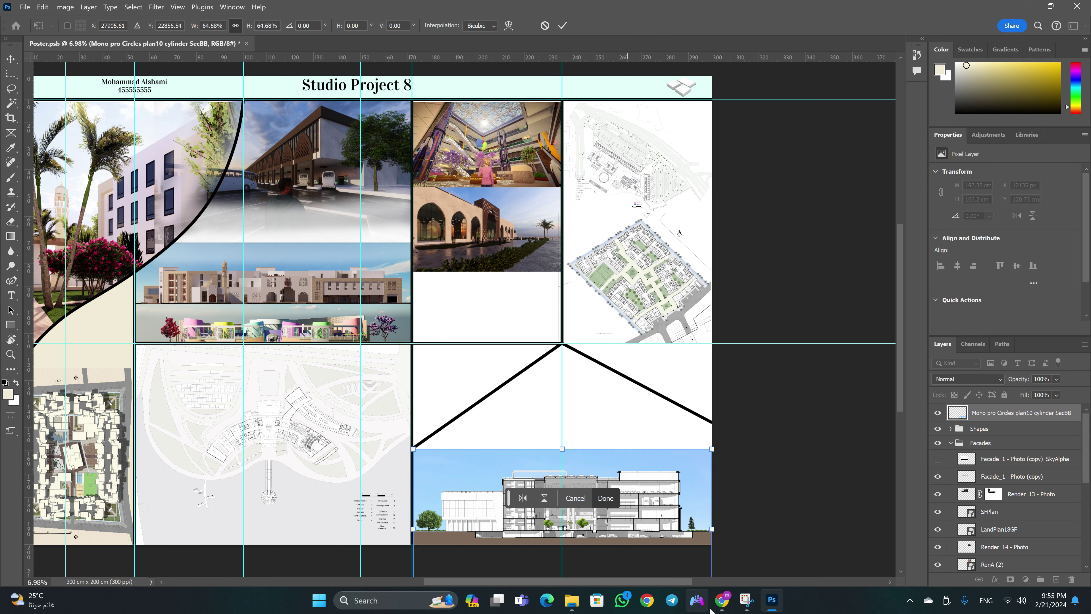
Glance at the C project-images folder in File Explorer, then minimize it
mouse_move(571, 600)
left_click(539, 551)
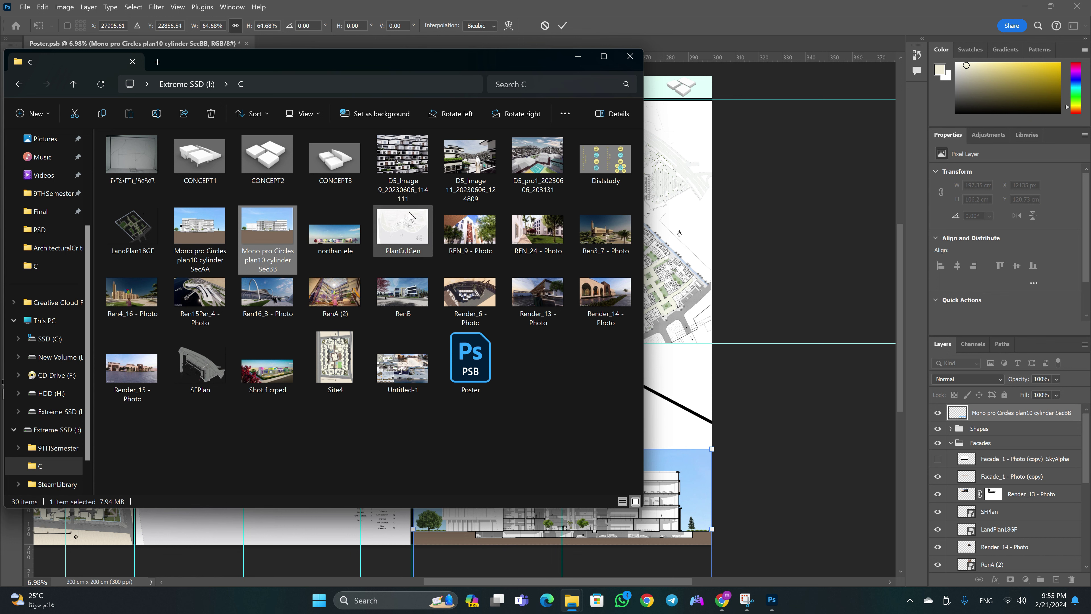
left_click(576, 60)
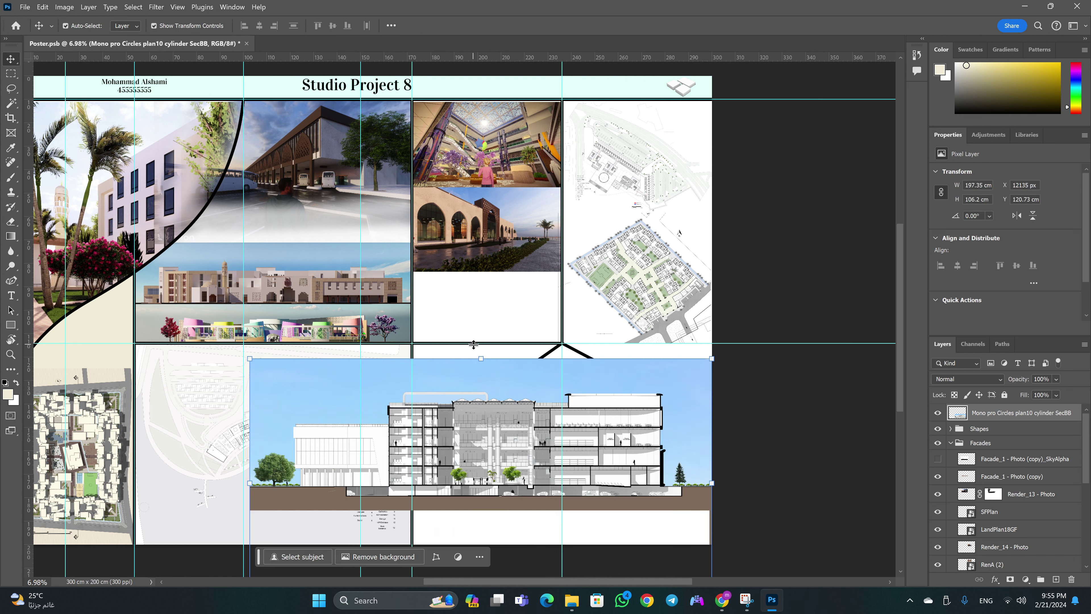
Undo the section back to its fitted size and zoom out to the whole poster
key("ctrl+z")
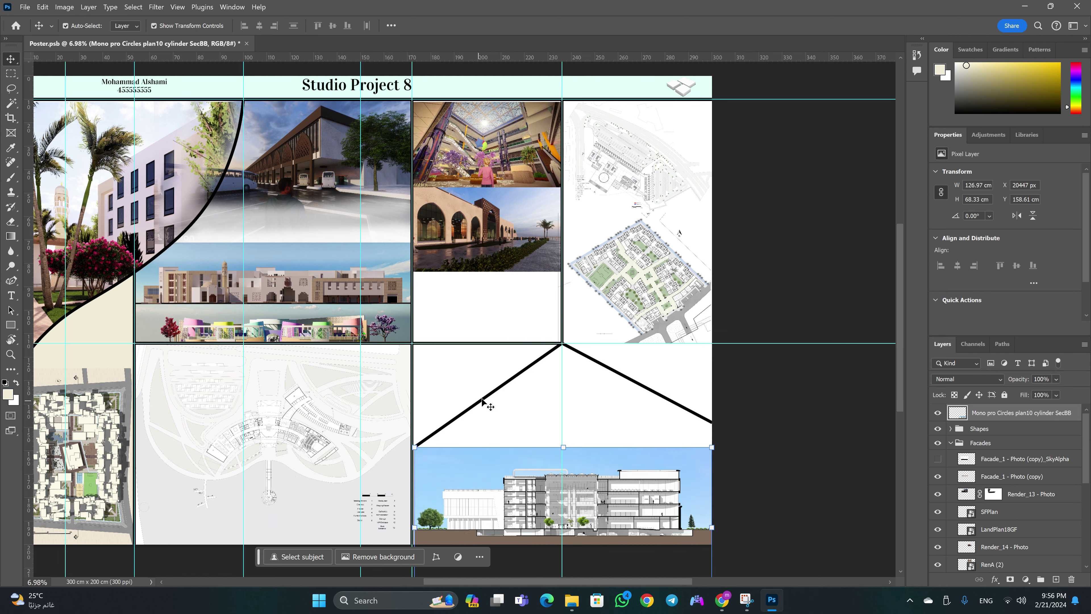
key("z")
left_click_drag(487, 384, 423, 380)
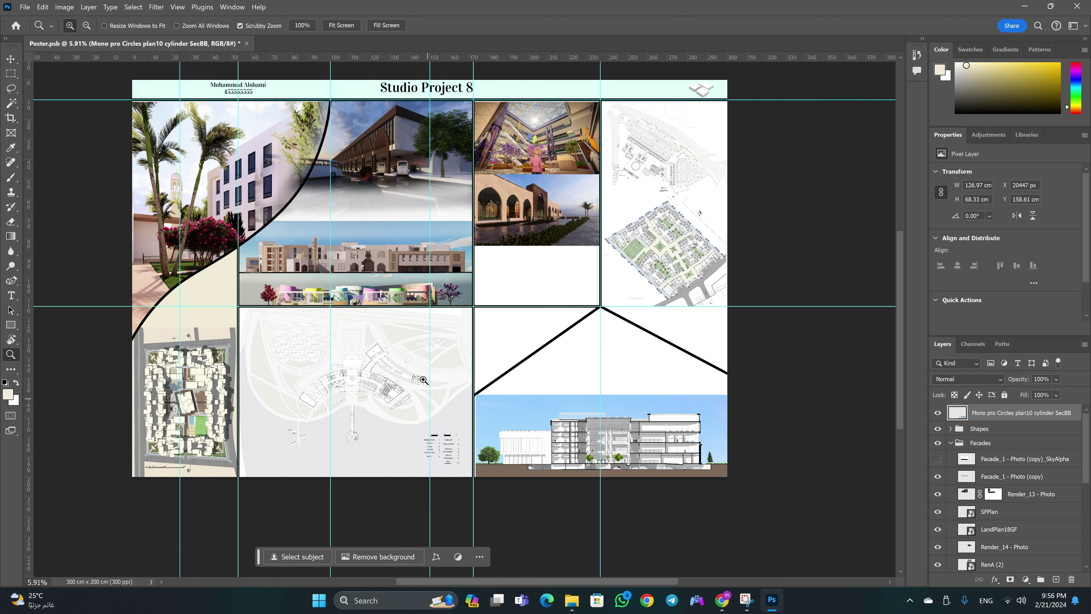
key("v")
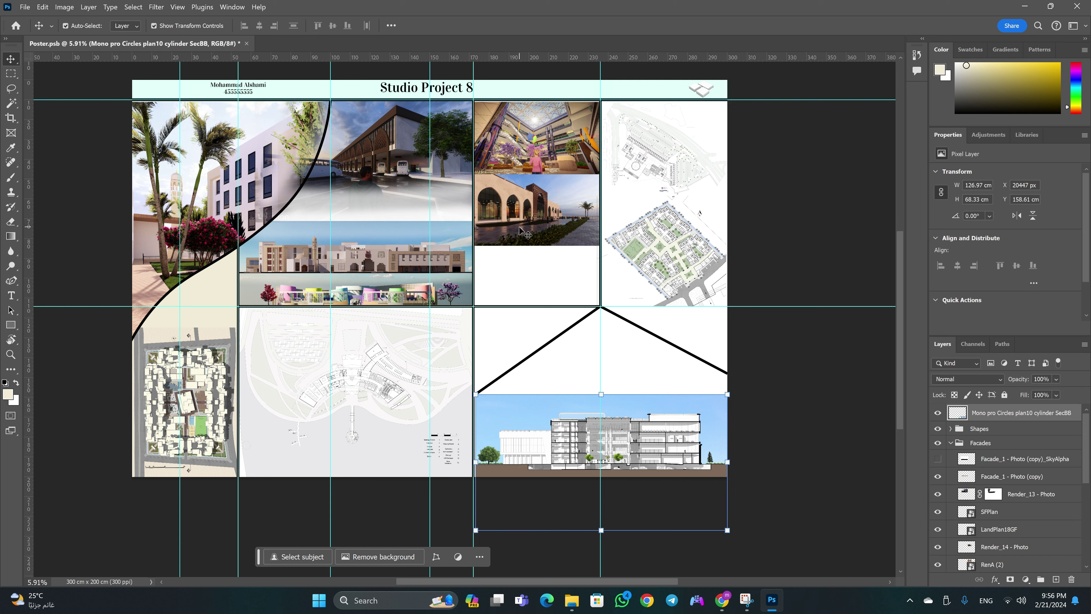
Fit PlanCulCen at about 53% beneath Render_14 and move 'northan ele' into the lower-middle cell
left_click(404, 383)
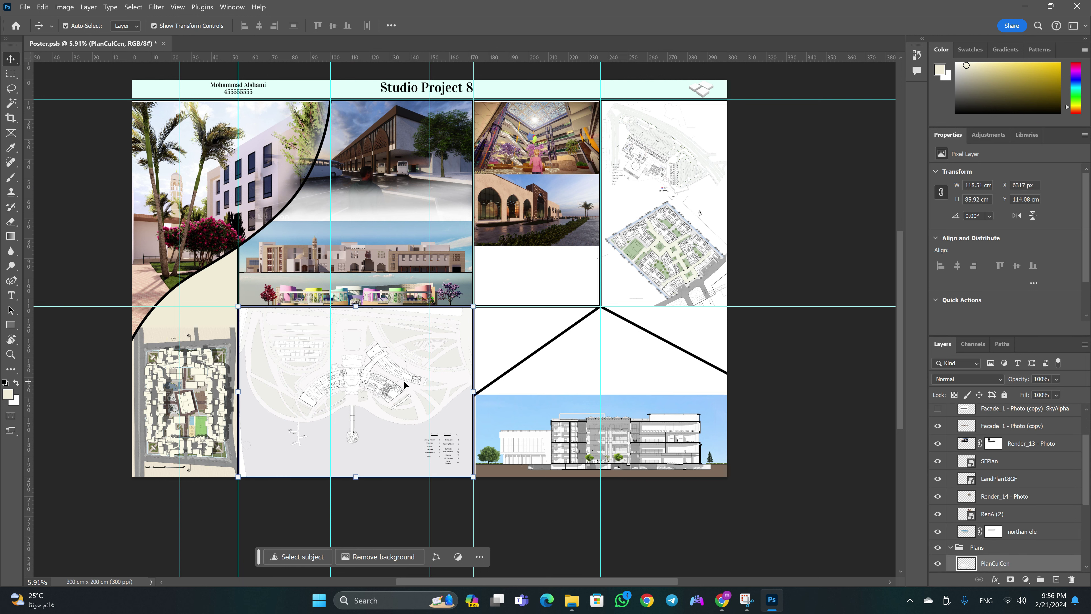
mouse_move(366, 419)
left_mouse_down()
mouse_move(580, 304)
mouse_move(627, 296)
left_mouse_up()
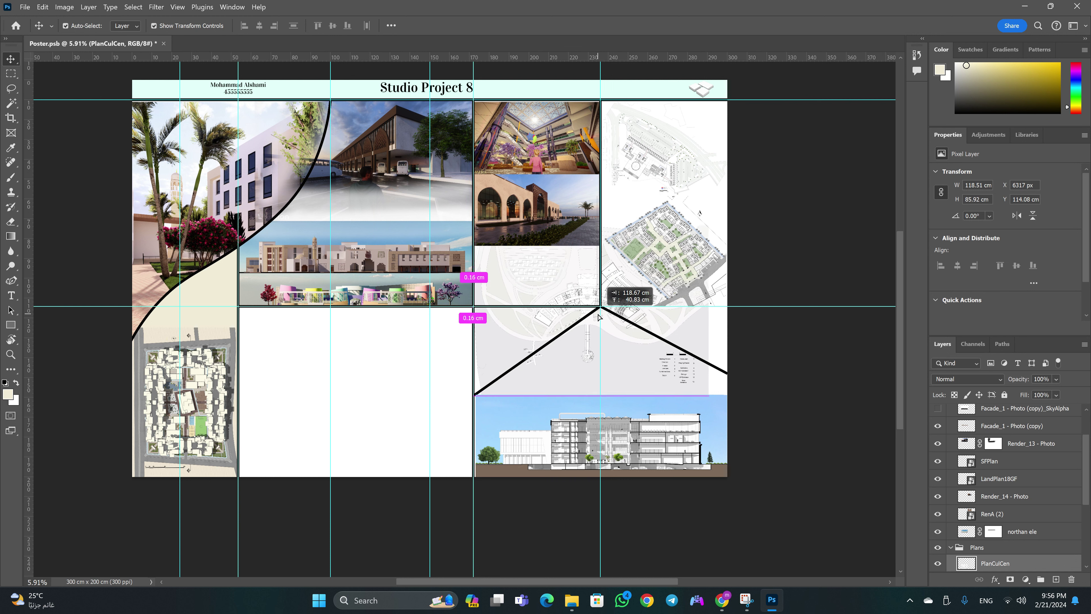
key("ctrl+t")
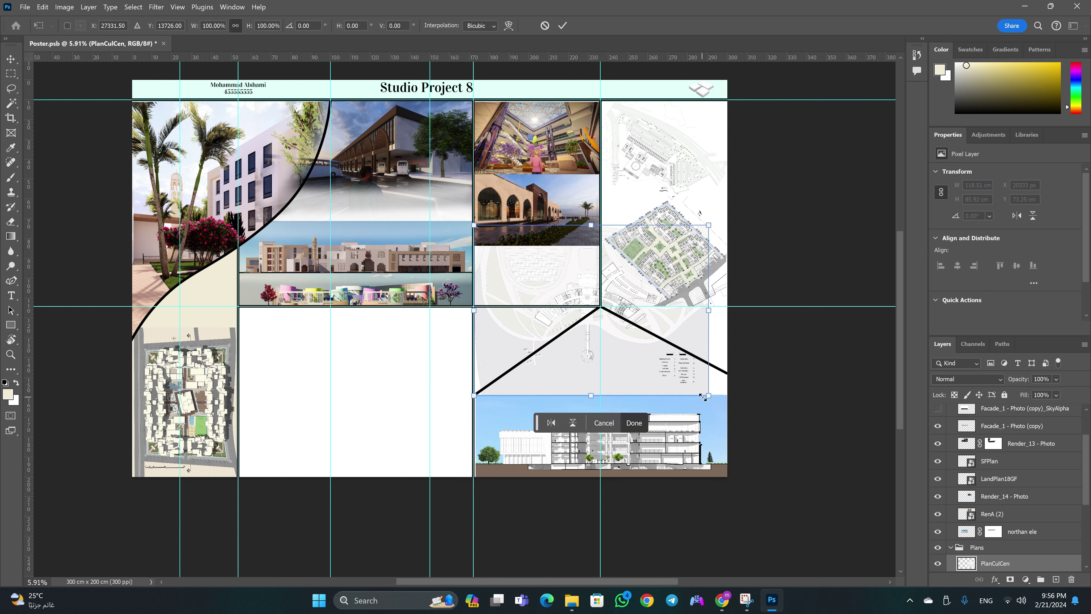
mouse_move(703, 397)
left_mouse_down()
mouse_move(580, 296)
mouse_move(580, 321)
left_mouse_up()
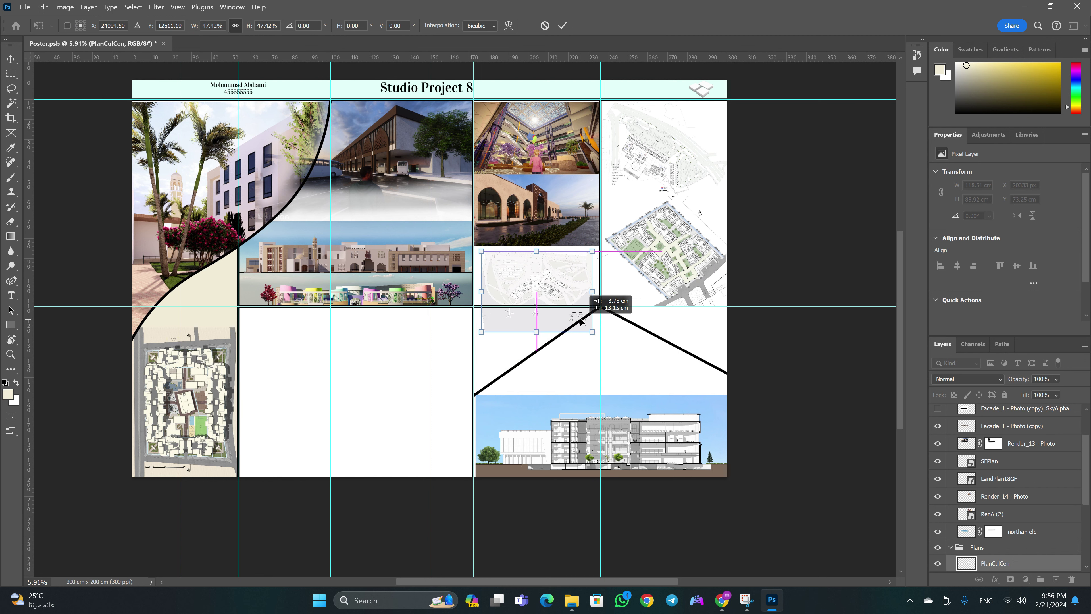
left_click_drag(481, 332, 474, 335)
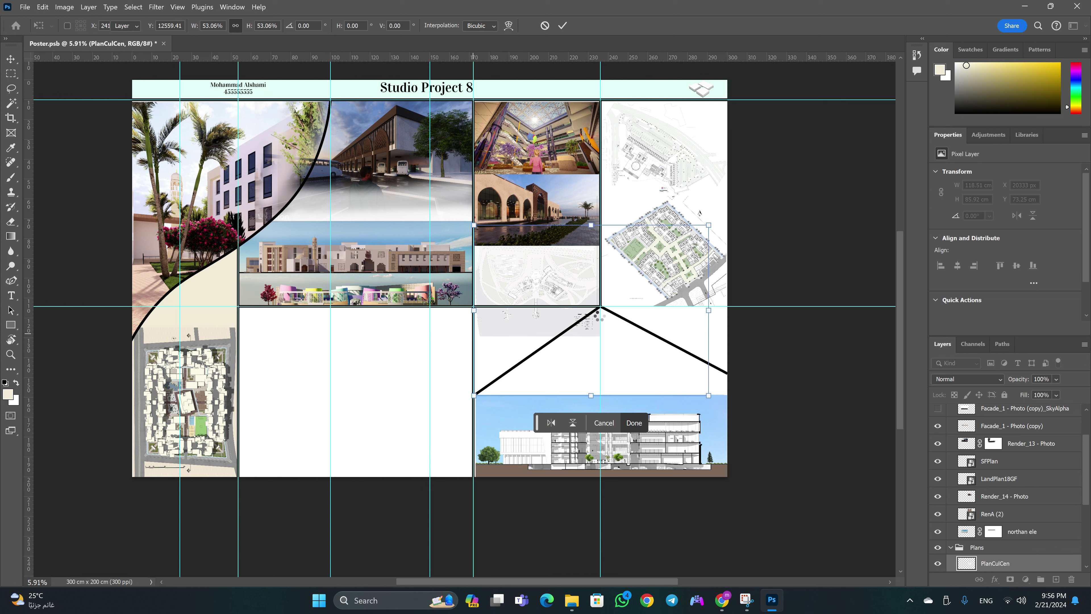
key("Return")
left_click_drag(375, 296, 376, 468)
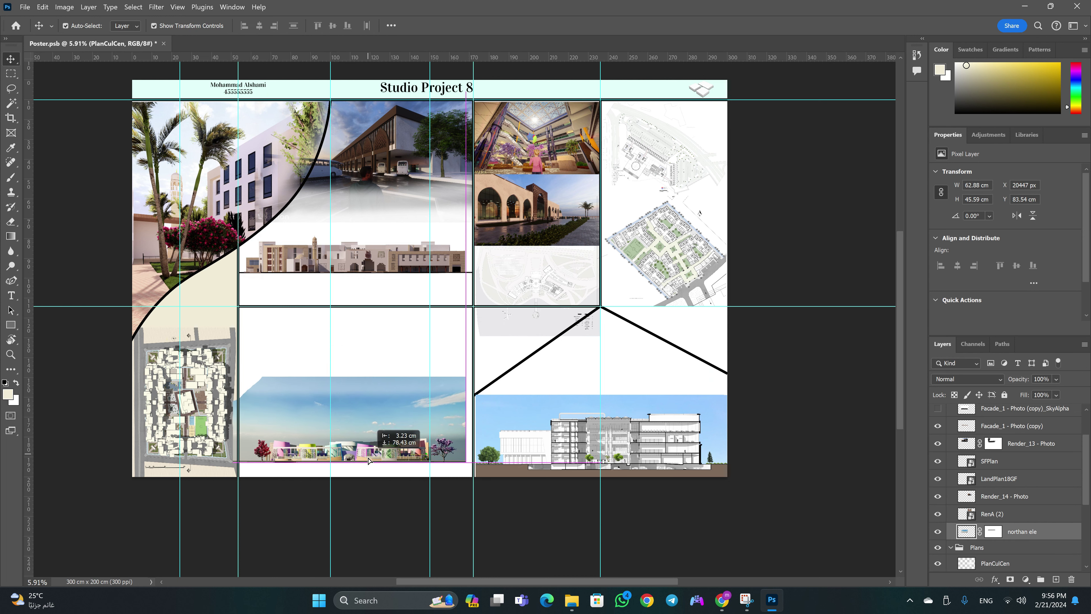
Shrink the SecBB section to about 60% and raise 'northan ele' slightly in its cell
left_click_drag(544, 444, 544, 441)
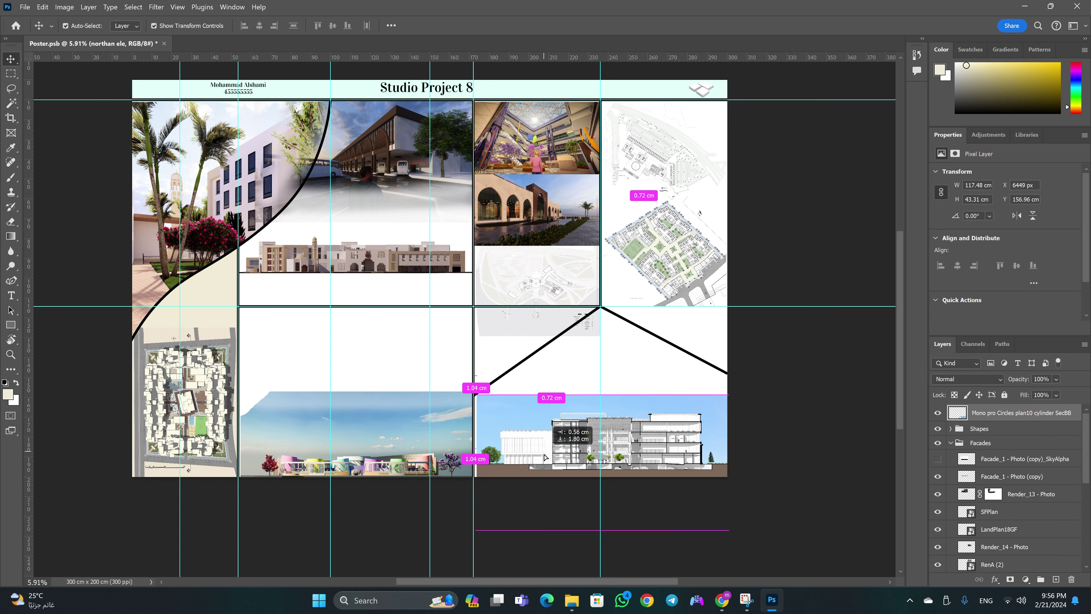
key("ctrl+t")
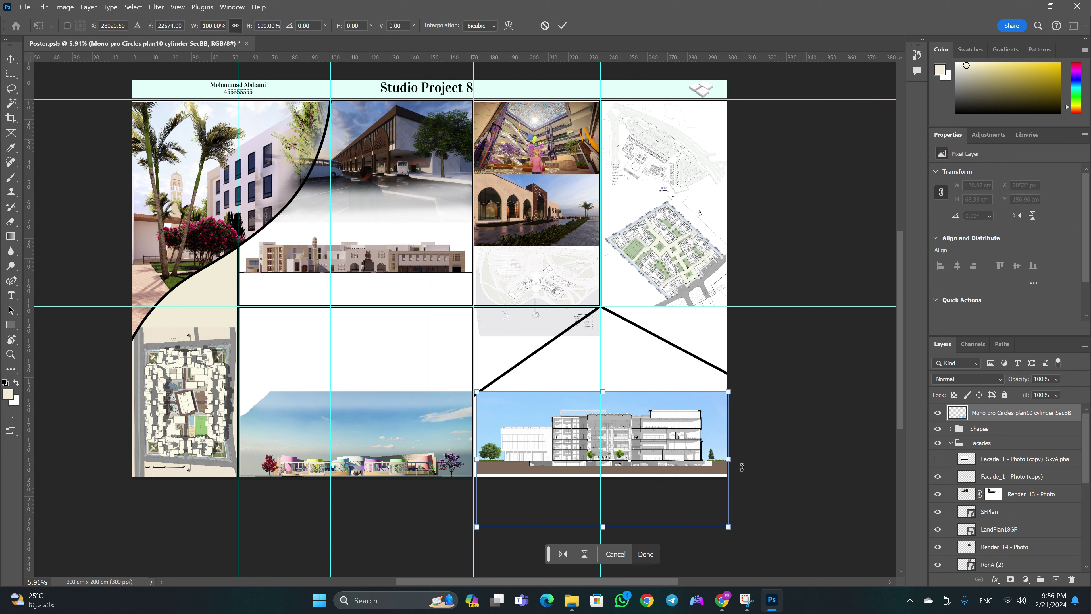
left_click_drag(729, 459, 598, 462)
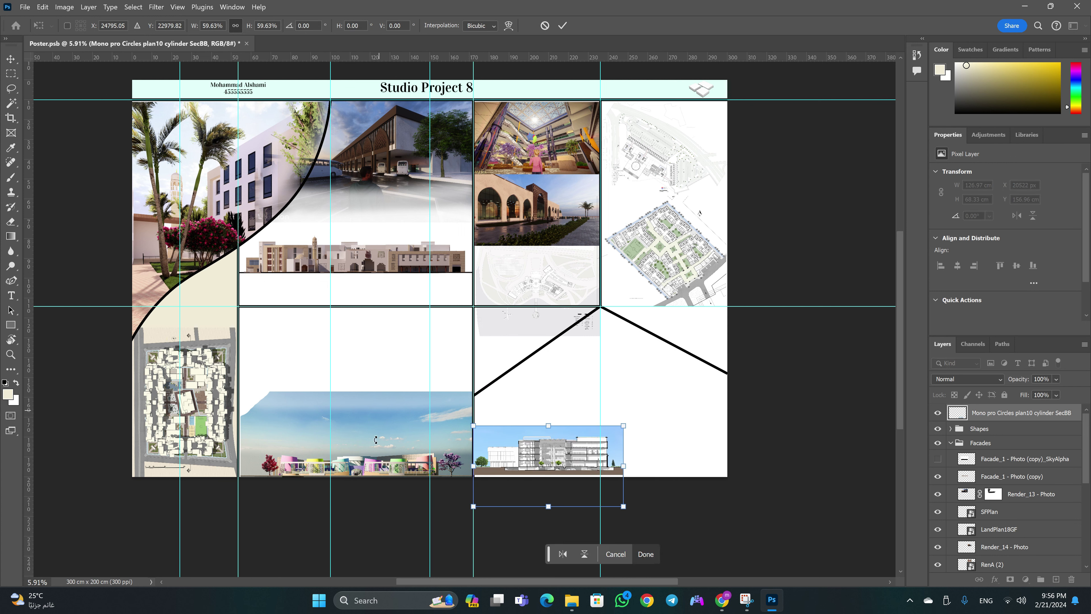
key("Return")
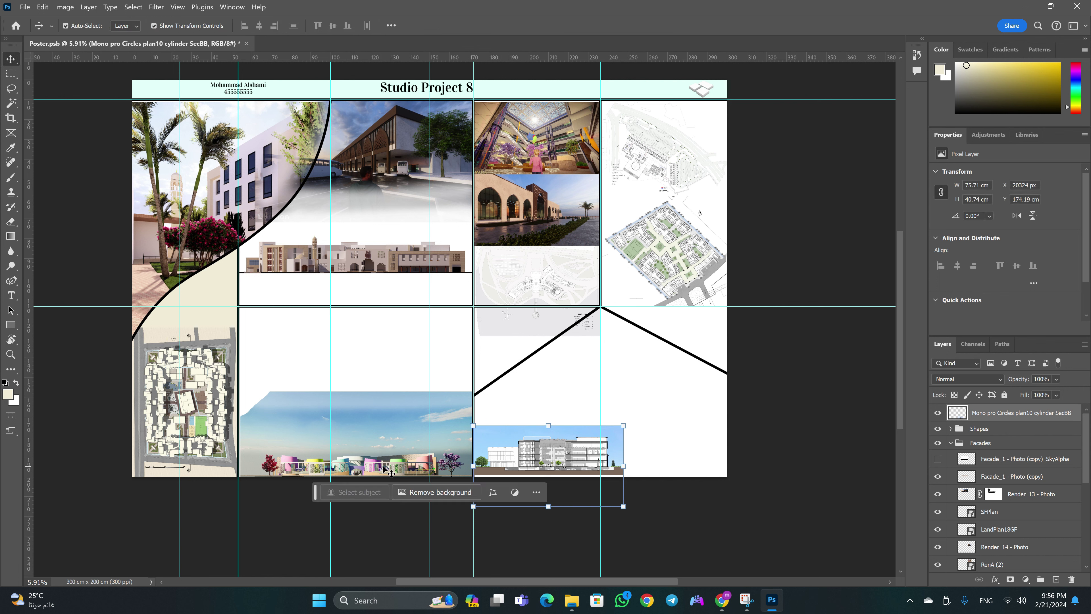
left_click_drag(382, 466, 383, 457)
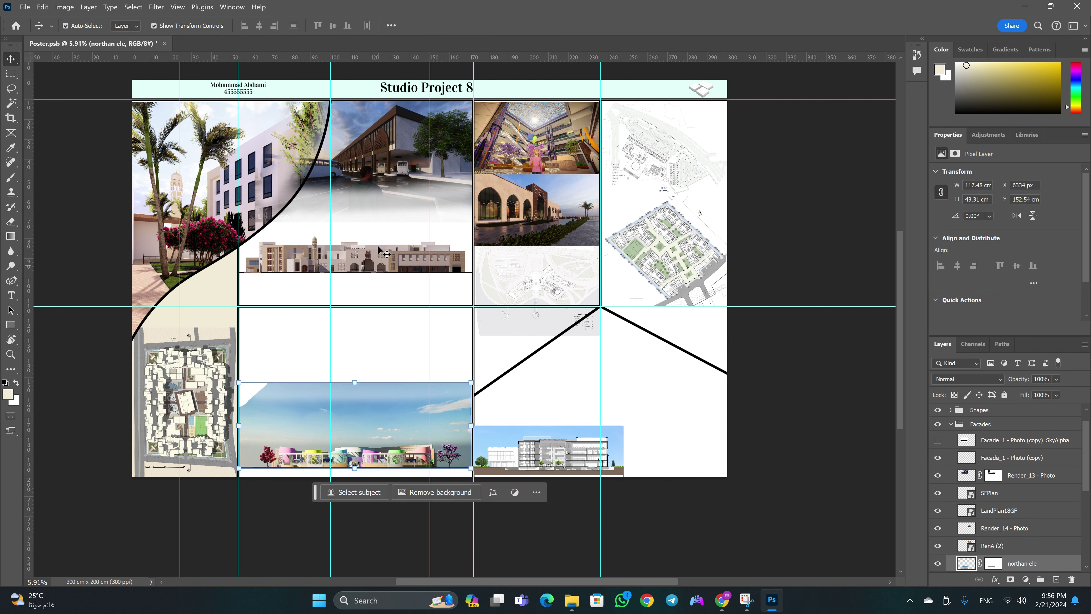
Place Facade_1 at about 60% scale beside the section along the bottom right
left_click_drag(383, 258, 640, 463)
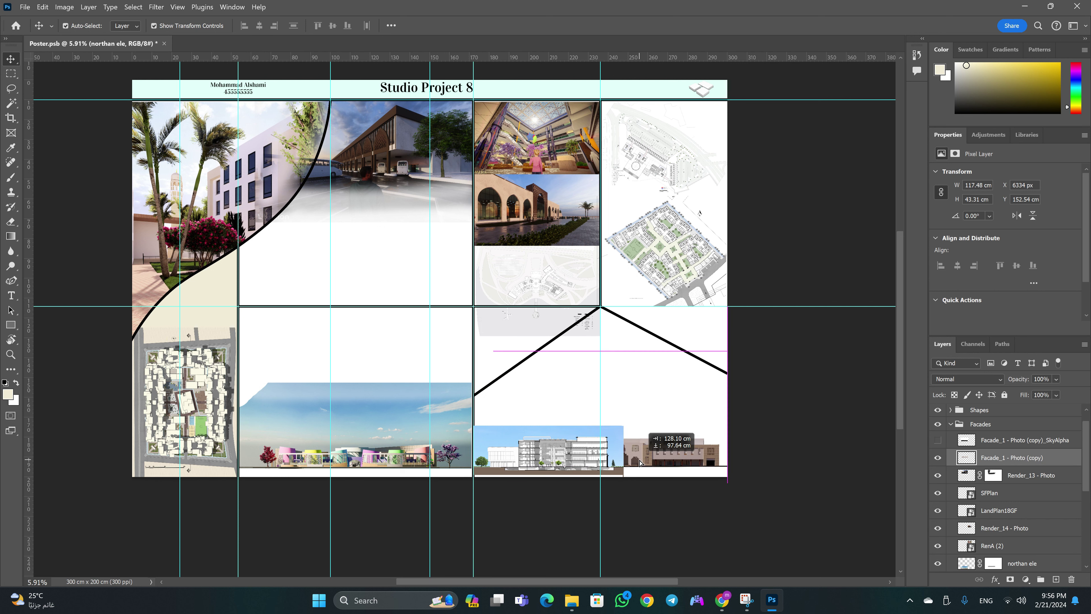
left_click_drag(640, 464, 640, 462)
key("ctrl+t")
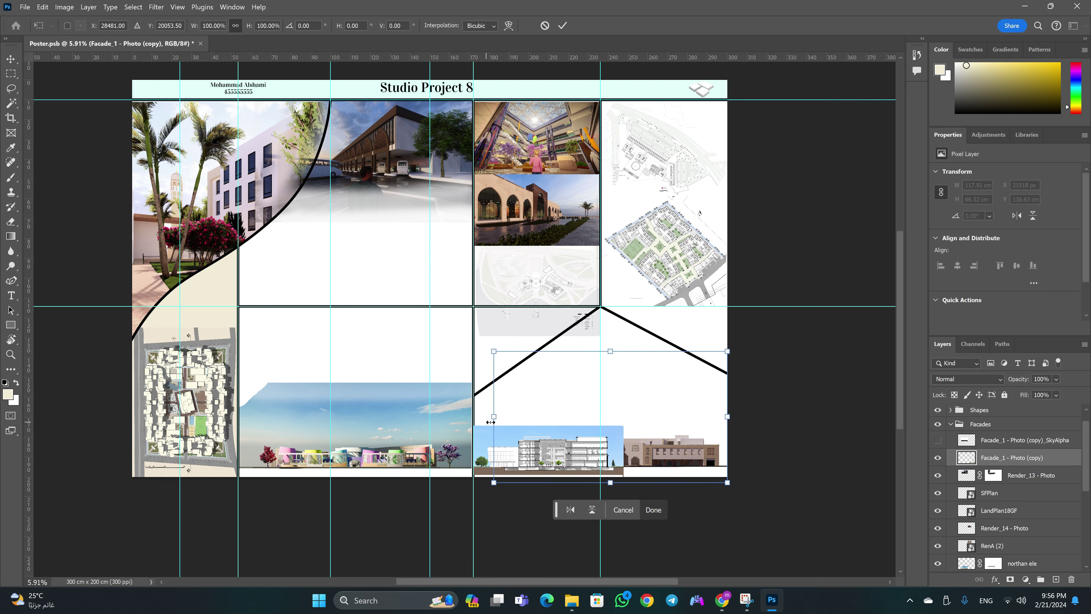
left_click_drag(491, 422, 587, 422)
left_click_drag(669, 447, 672, 469)
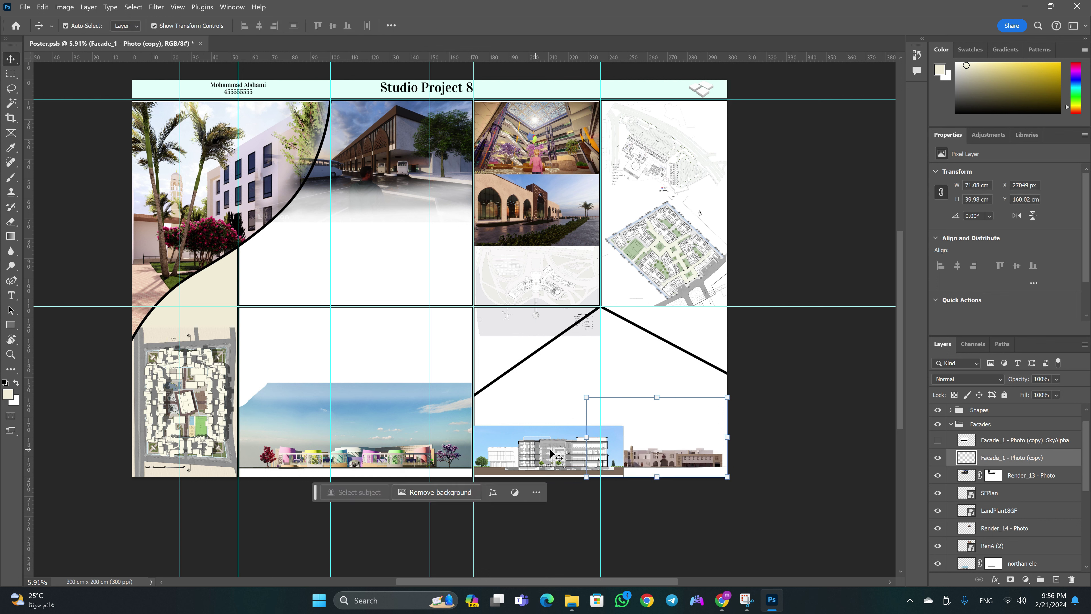
mouse_move(511, 454)
left_mouse_down()
mouse_move(488, 455)
mouse_move(605, 458)
left_mouse_up()
key("z")
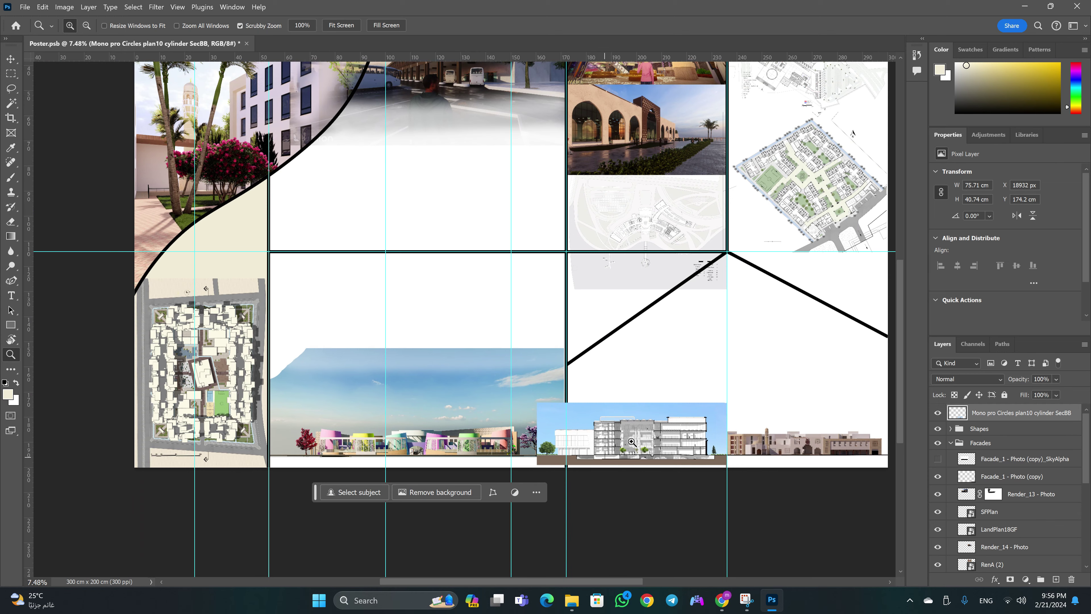
Add a ground-level horizontal guide at 195.04 cm and nudge the northern elevation onto it
left_click(585, 441)
left_click(502, 470)
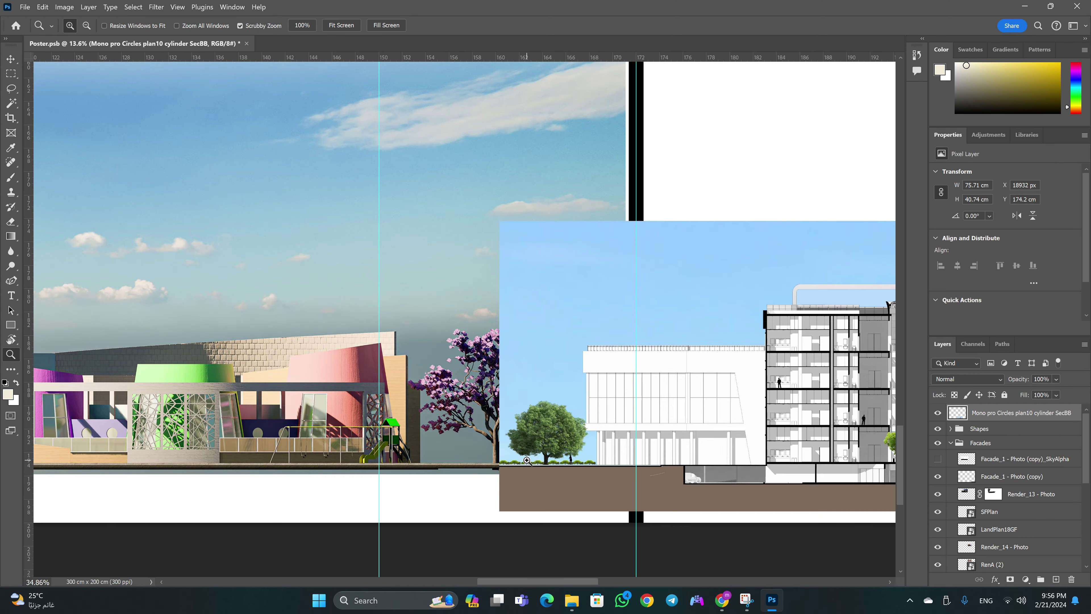
key("v")
mouse_move(533, 58)
left_mouse_down()
mouse_move(354, 466)
mouse_move(329, 467)
left_mouse_up()
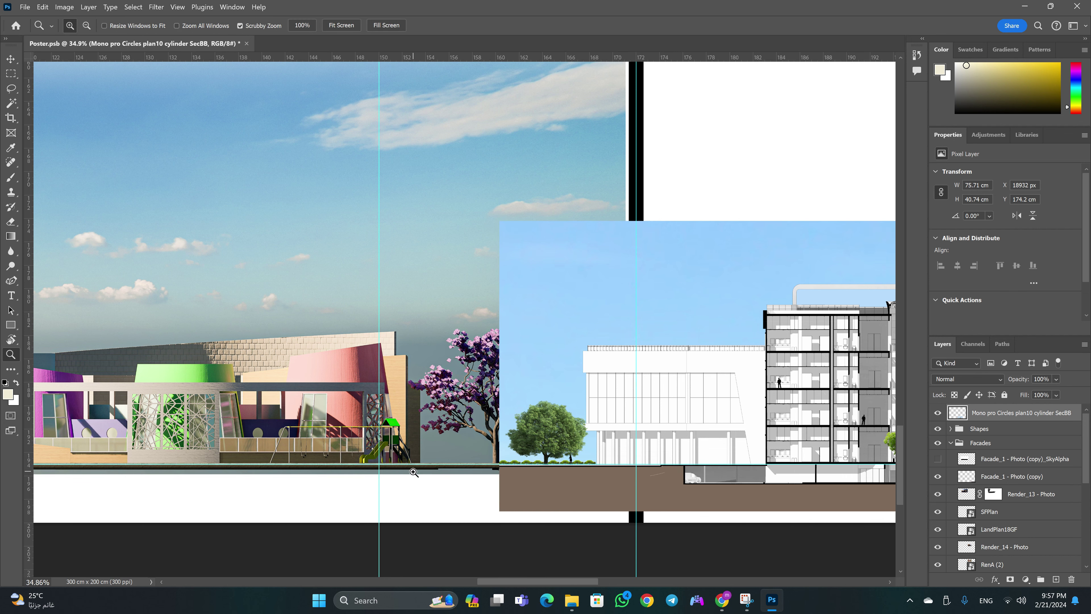
scroll(456, 324, "up", 10)
left_click_drag(455, 320, 457, 331)
Nudge the SecBB section up to match the shared ground line
key("z")
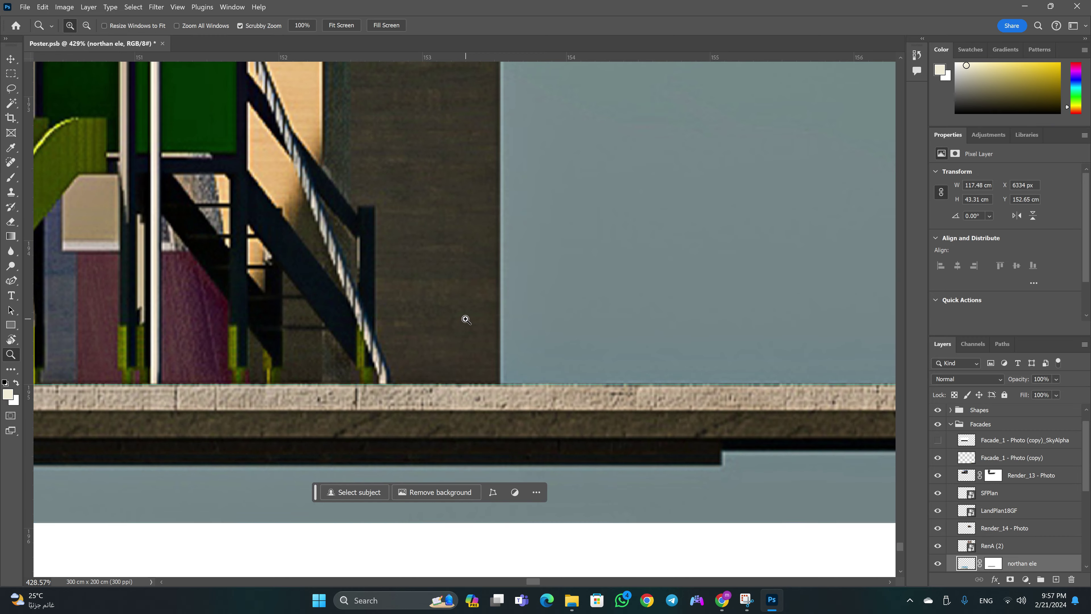
scroll(542, 334, "down", 10)
scroll(543, 334, "up", 3)
scroll(542, 334, "up", 4)
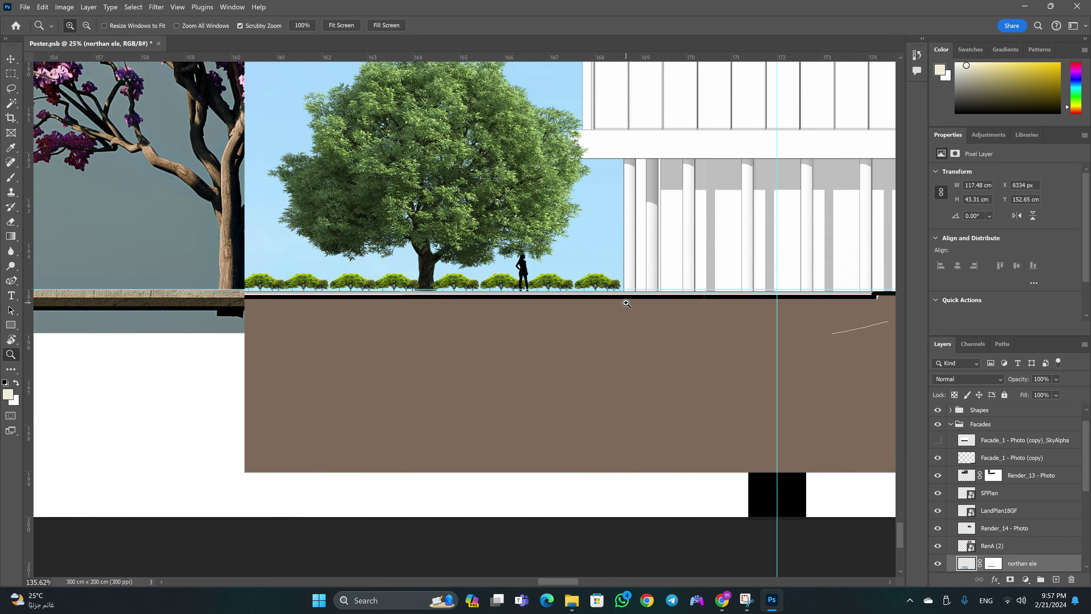
scroll(287, 320, "up", 5)
key("v")
key("ctrl+v")
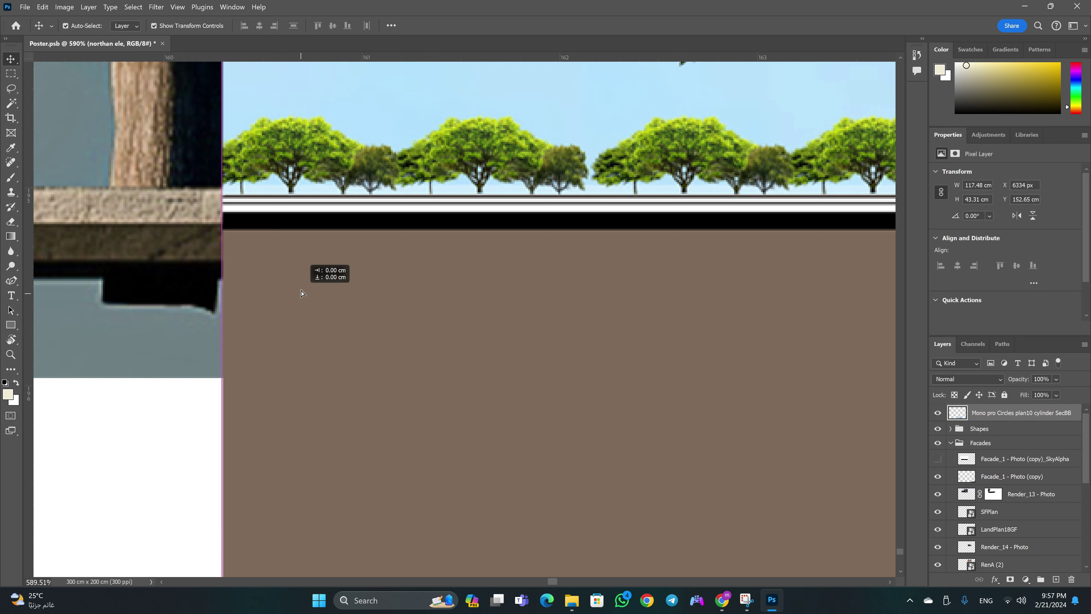
key("z")
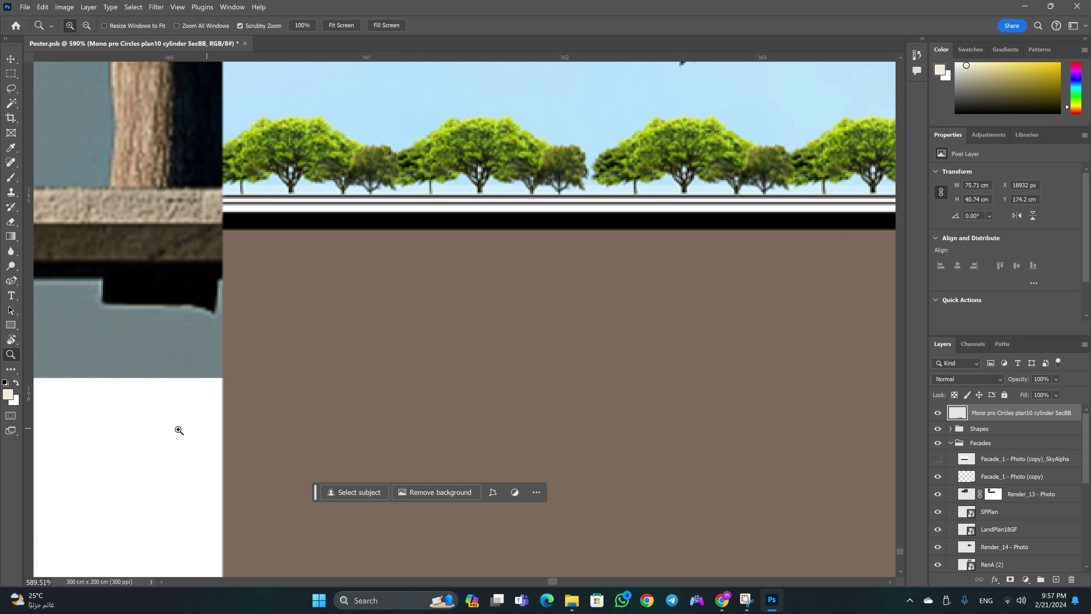
scroll(163, 436, "down", 2)
key("v")
left_click_drag(223, 365, 222, 362)
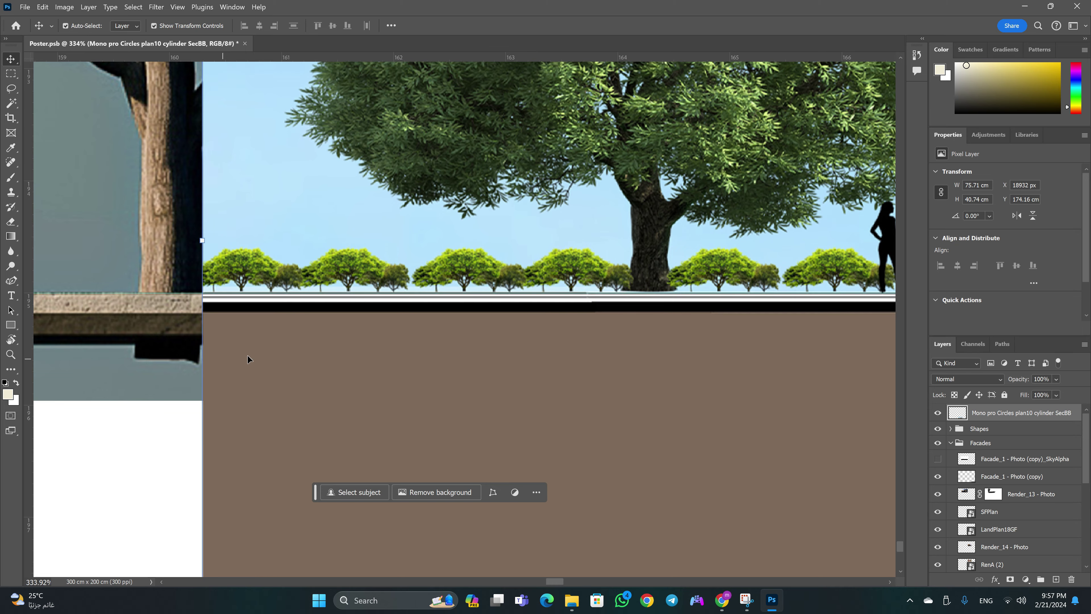
Nudge Facade_1 down onto the ground line, flush against the section
key("z")
scroll(267, 357, "down", 5)
scroll(665, 362, "down", 2)
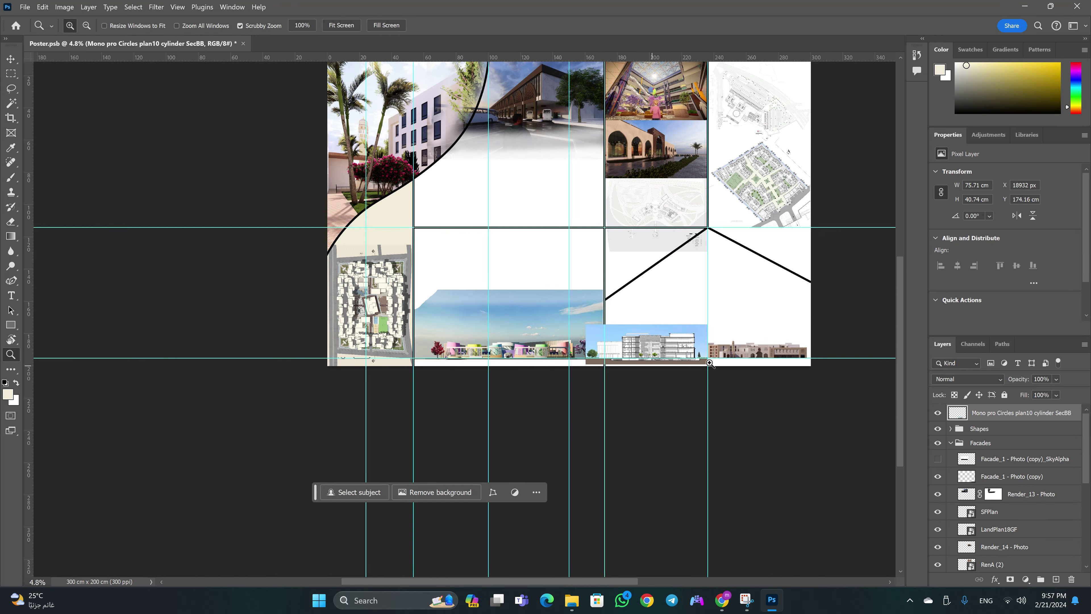
scroll(319, 439, "up", 3)
scroll(319, 439, "up", 1)
scroll(383, 414, "up", 2)
scroll(384, 414, "down", 1)
key("v")
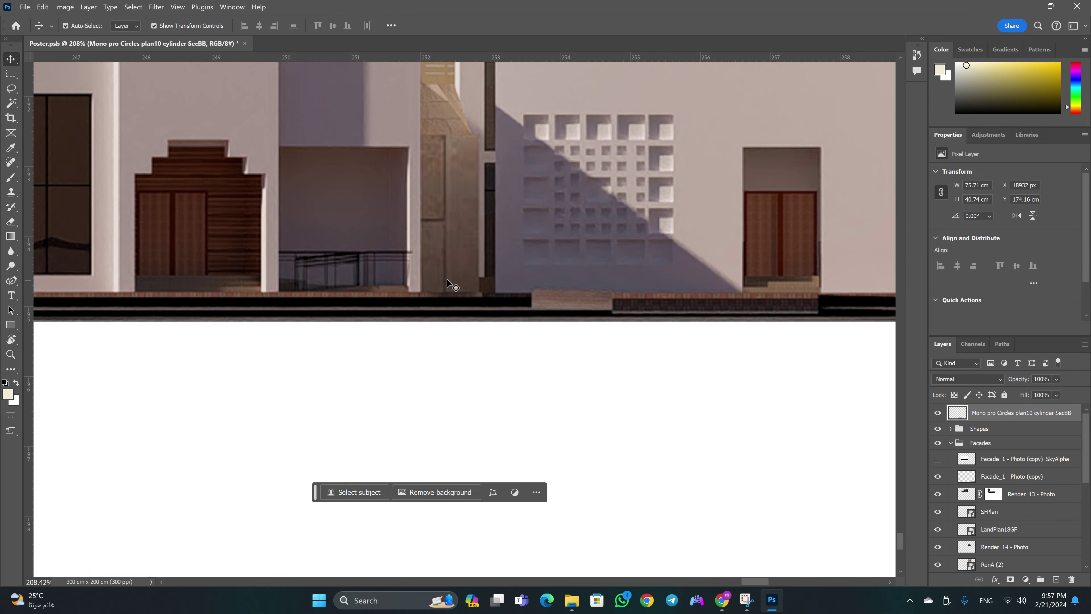
scroll(399, 383, "down", 1)
scroll(438, 297, "up", 1)
left_click_drag(439, 292, 439, 299)
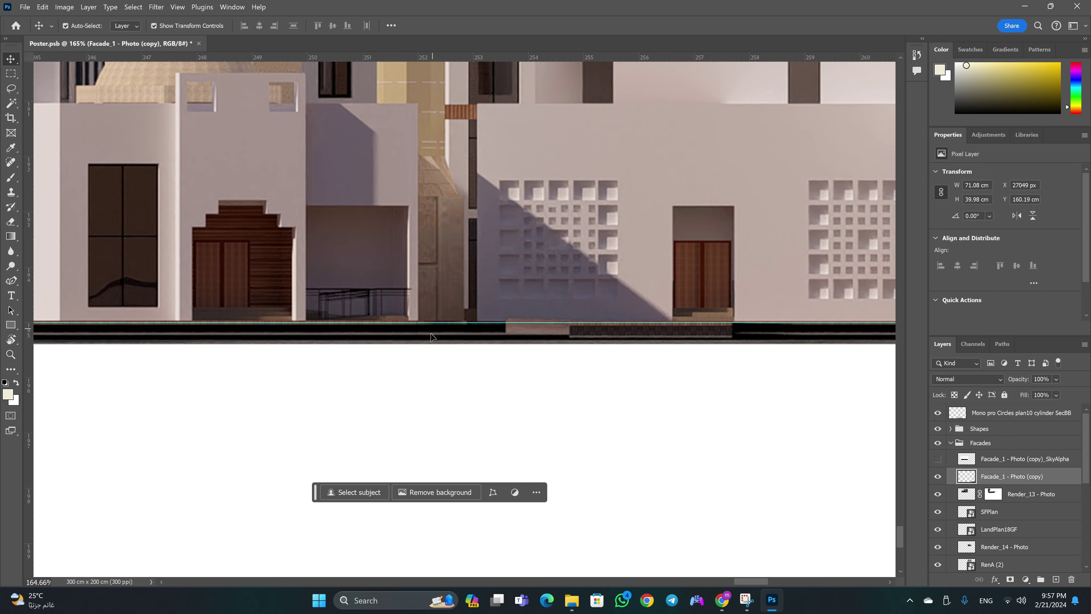
key("z")
scroll(407, 376, "down", 2)
scroll(494, 382, "down", 1)
scroll(563, 408, "down", 1)
scroll(563, 408, "up", 2)
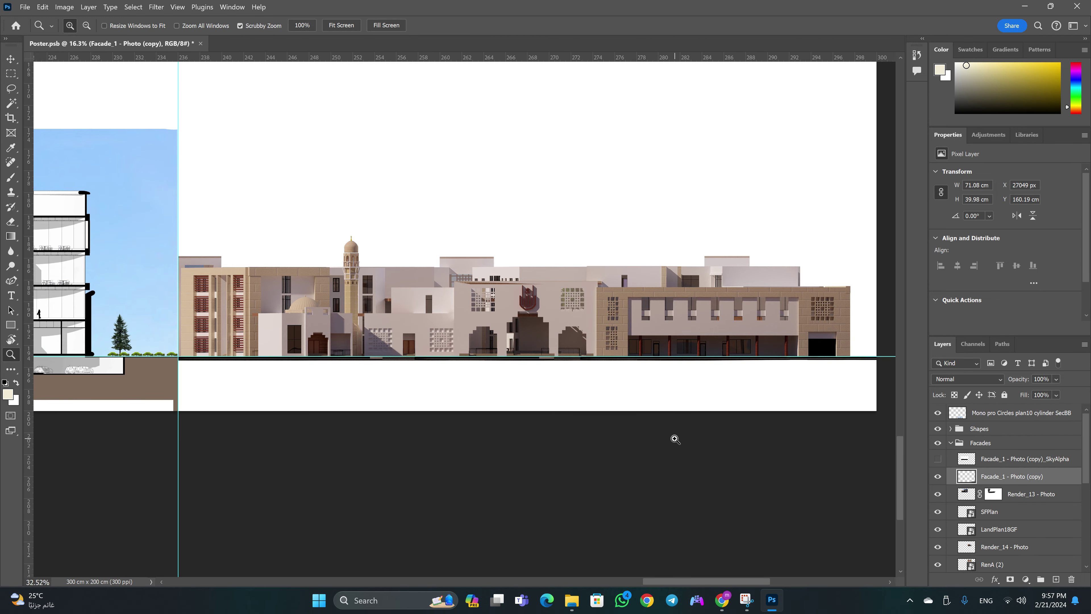
scroll(675, 439, "down", 1)
Reposition Facade_1 beside the section along the ground line
key("v")
left_click_drag(689, 357, 697, 364)
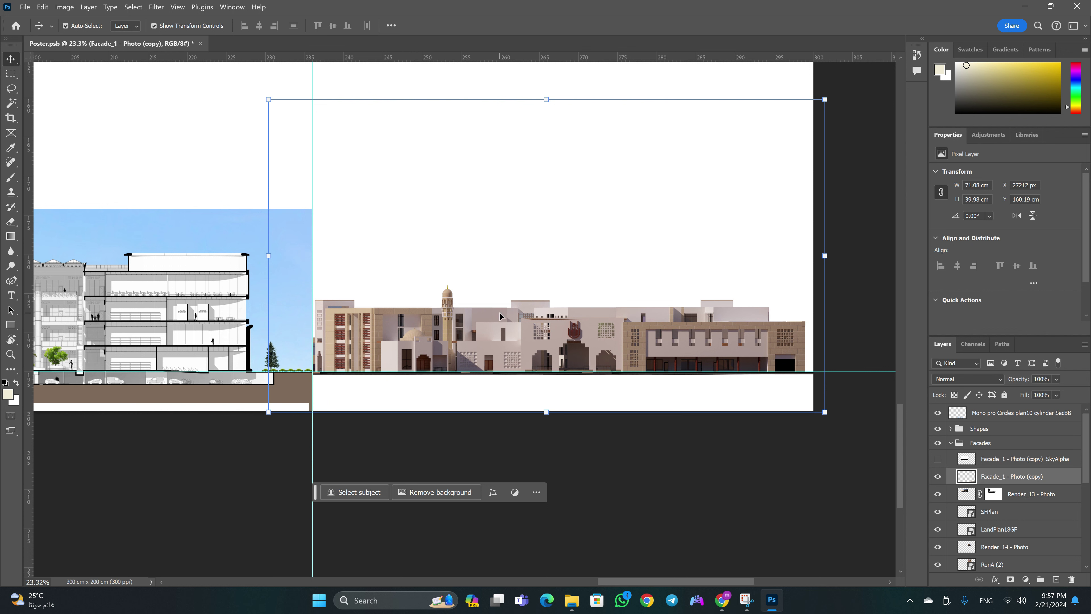
left_click_drag(500, 313, 487, 334)
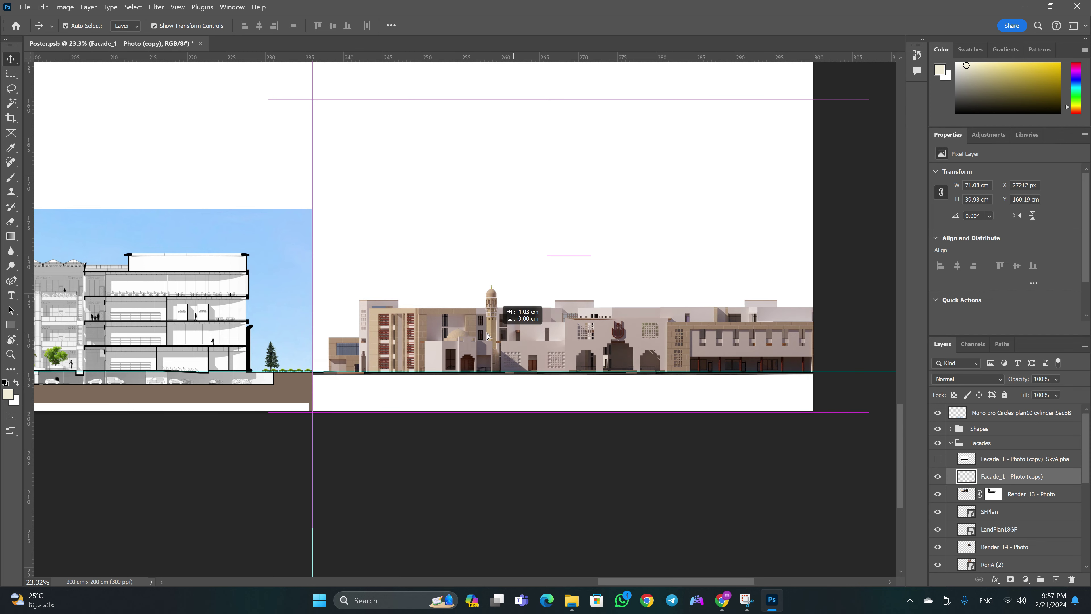
mouse_move(487, 335)
left_mouse_down()
mouse_move(522, 490)
mouse_move(368, 342)
mouse_move(608, 208)
mouse_move(565, 412)
mouse_move(479, 412)
left_mouse_up()
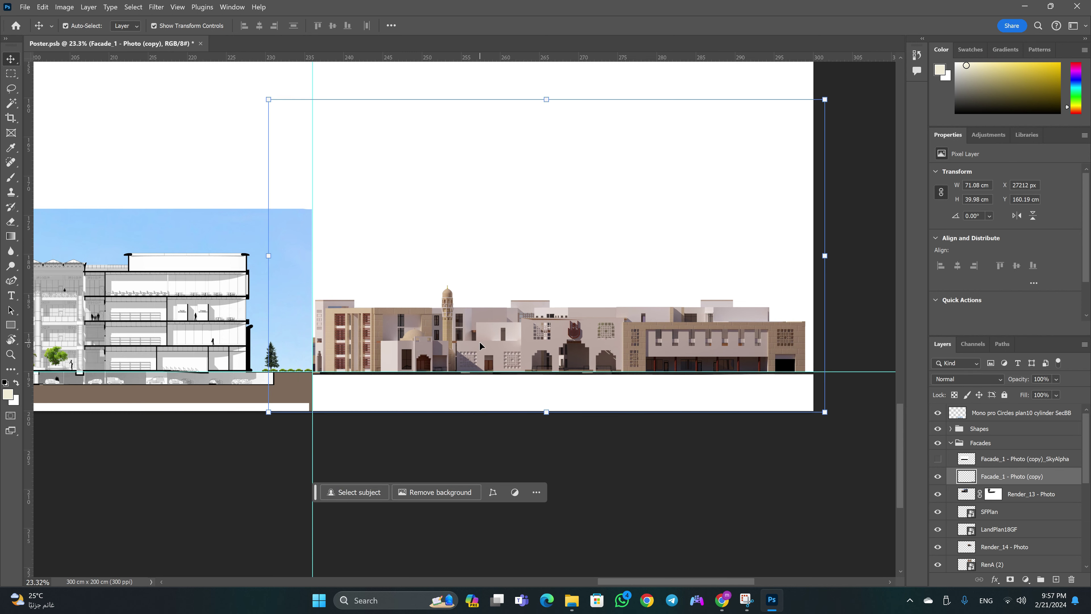
mouse_move(479, 341)
left_mouse_down()
mouse_move(598, 288)
mouse_move(569, 322)
mouse_move(569, 347)
left_mouse_up()
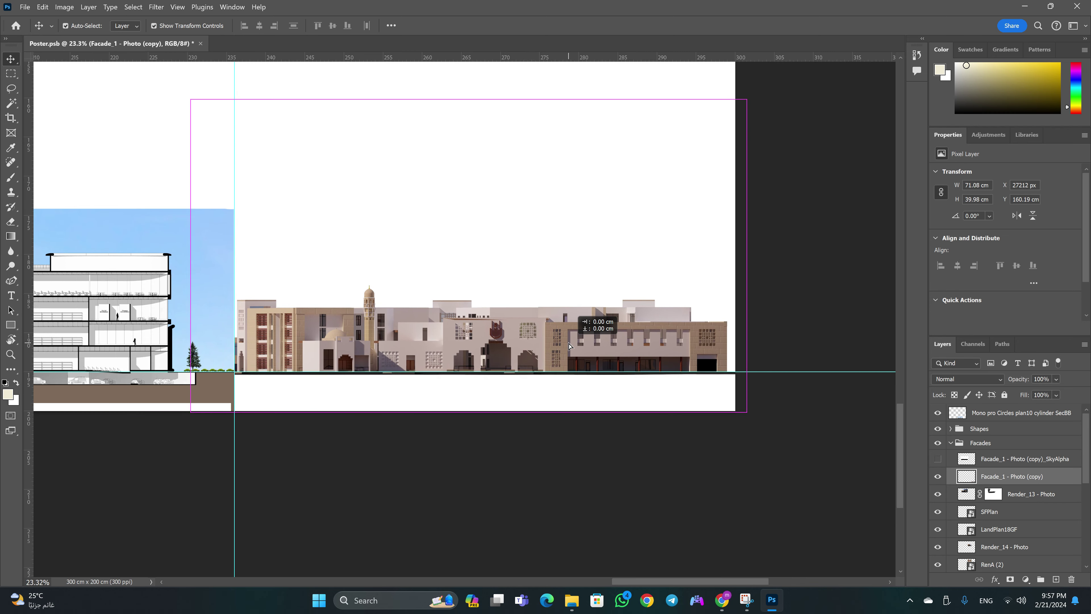
Fine-tune Facade_1 to Y 160.2 cm and add a horizontal guide at about 196.1 cm
key("z")
left_click_drag(687, 382, 748, 351)
key("v")
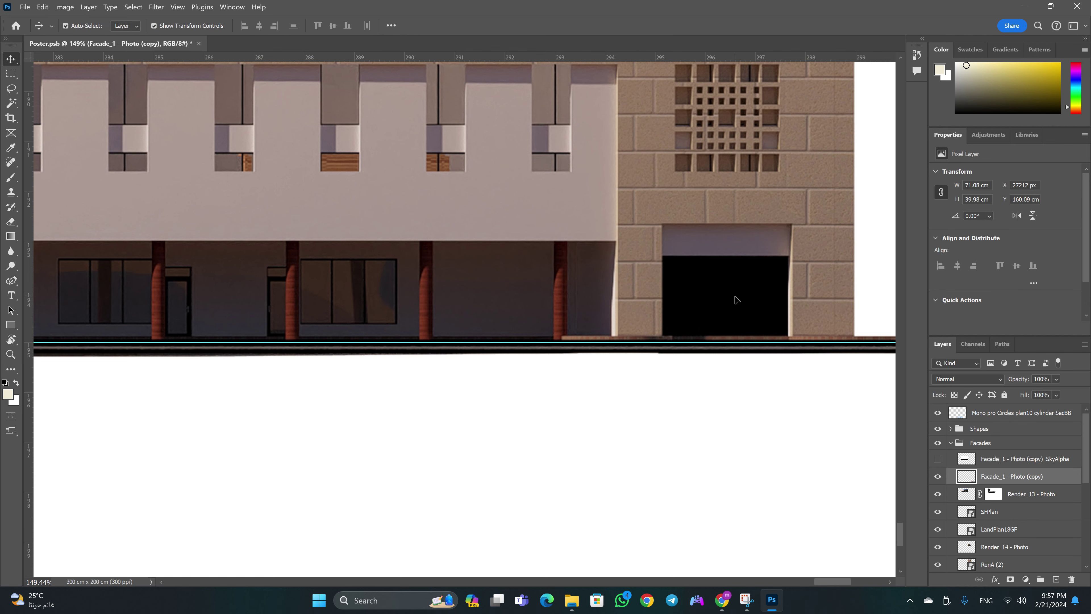
left_click_drag(736, 297, 737, 302)
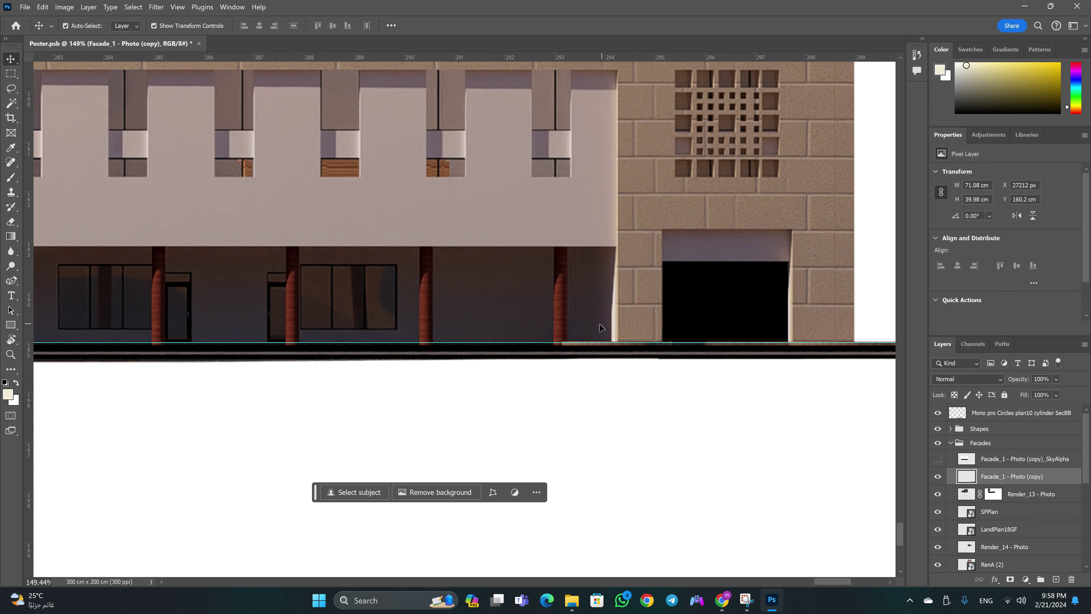
left_click_drag(578, 54, 570, 398)
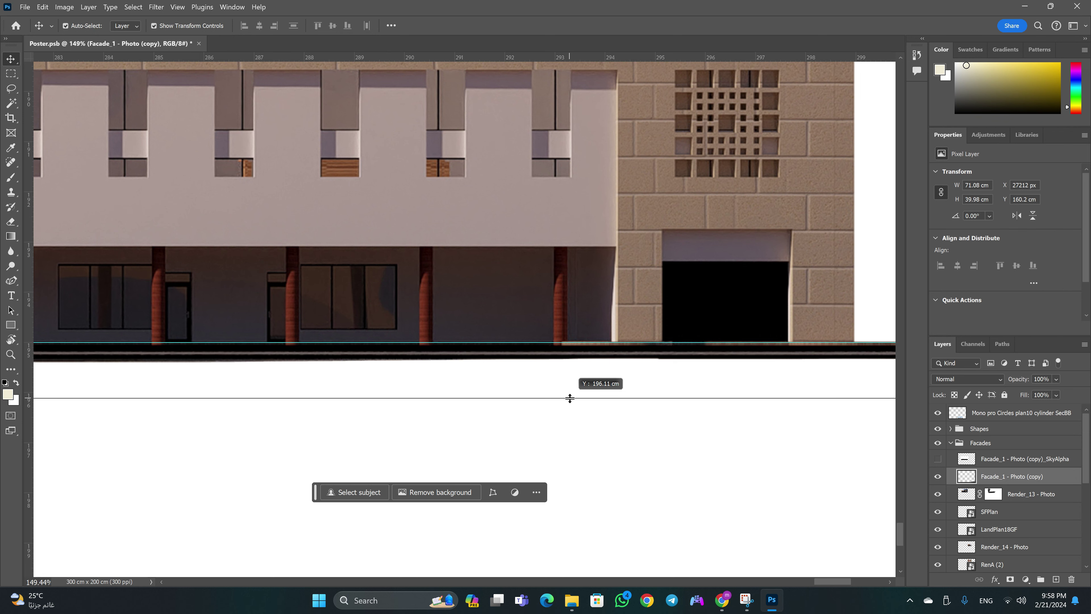
key("z")
scroll(602, 373, "down", 5)
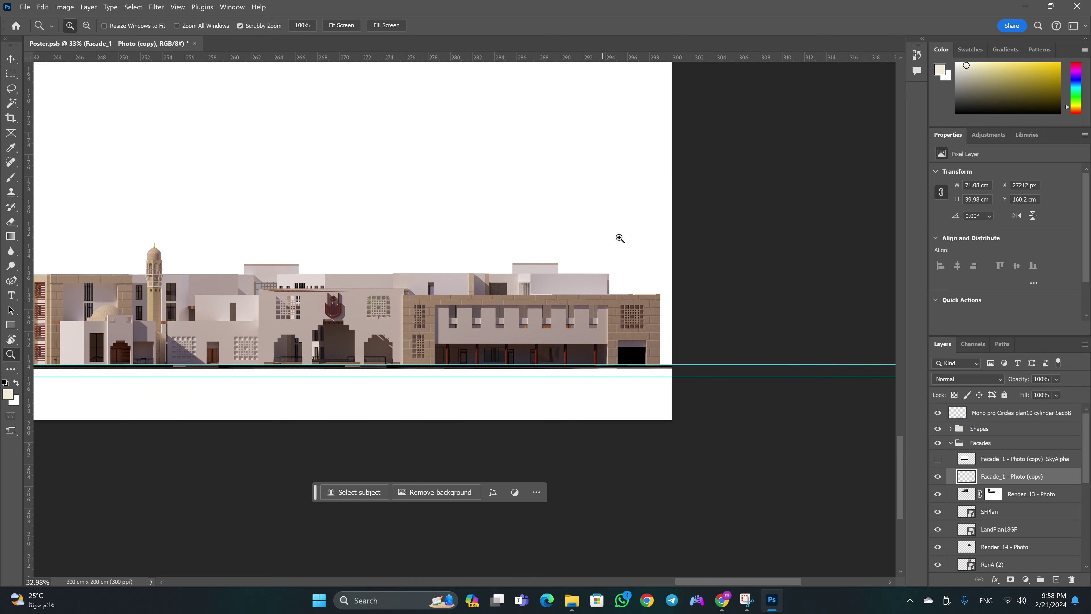
Move the ground-line guide up to 195.65 cm
key("v")
key("z")
scroll(554, 317, "down", 3)
scroll(563, 316, "down", 1)
scroll(571, 315, "down", 1)
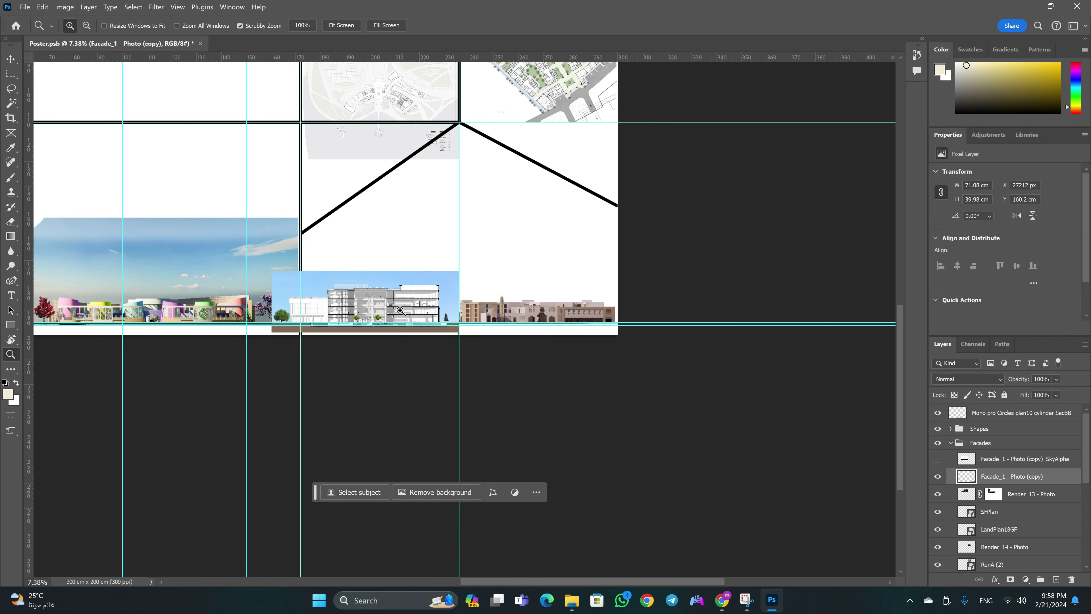
scroll(240, 309, "up", 2)
scroll(253, 309, "up", 1)
scroll(506, 310, "up", 3)
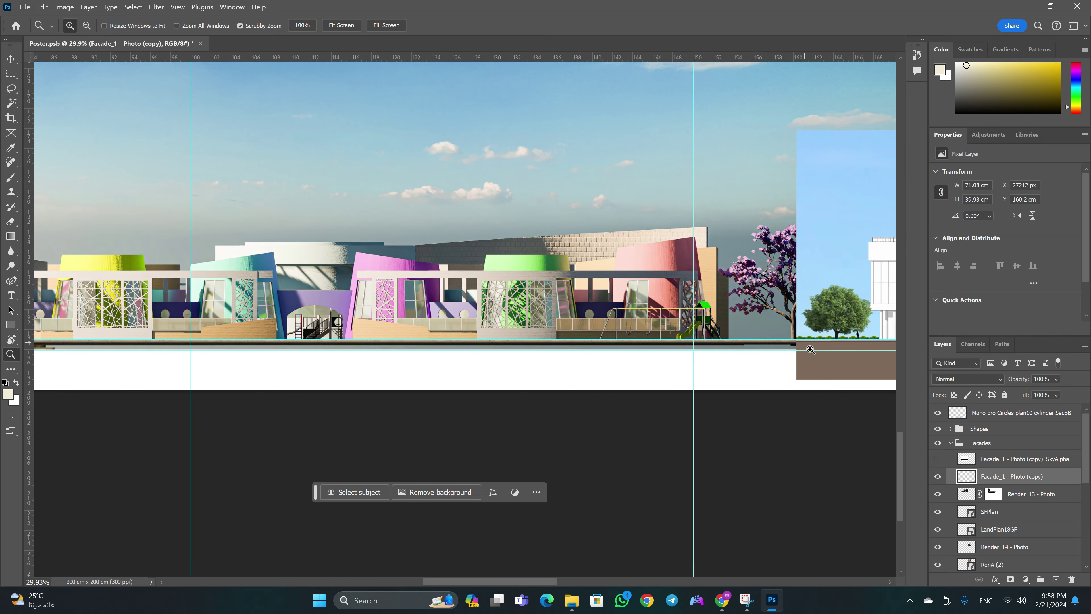
scroll(811, 349, "up", 1)
scroll(811, 349, "up", 3)
key("v")
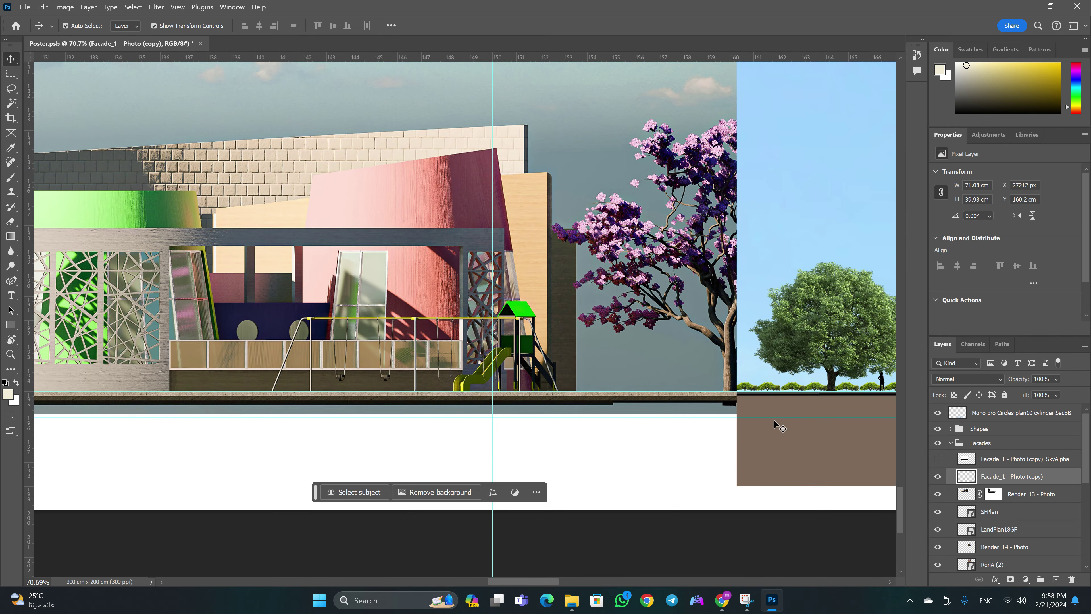
left_click_drag(775, 416, 775, 407)
Marquee a thin 246.52 × 0.66 cm strip along the guides beneath the facades
key("z")
scroll(775, 406, "down", 5)
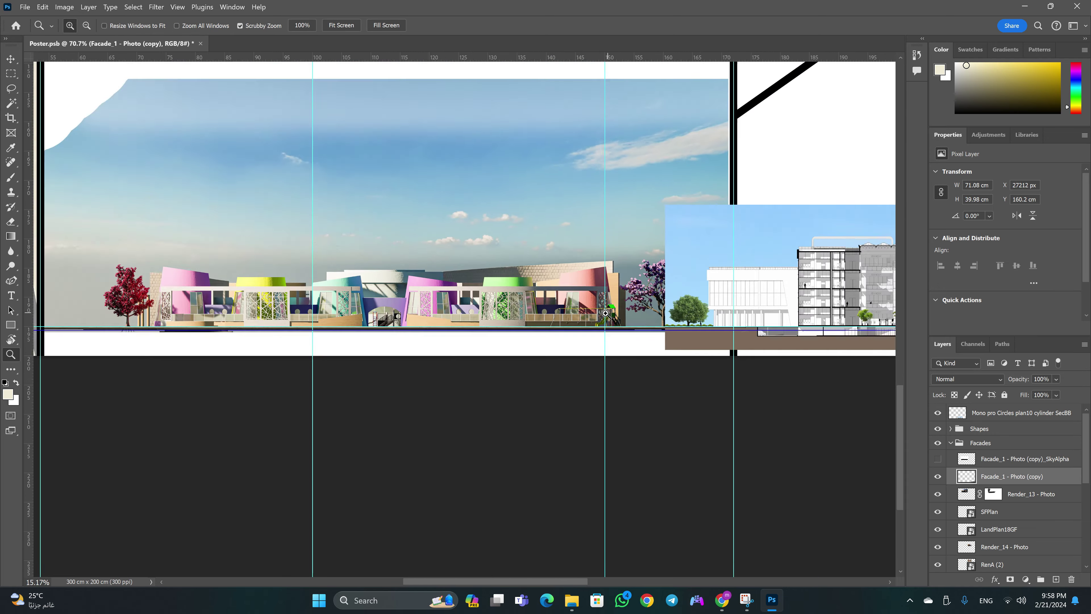
scroll(775, 407, "down", 4)
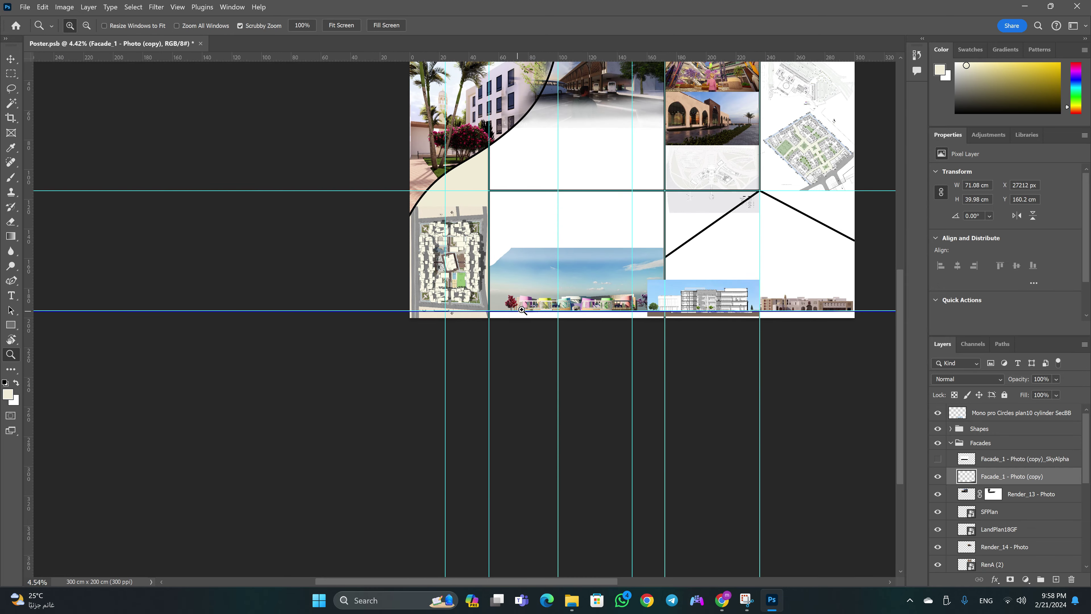
scroll(518, 311, "up", 4)
scroll(518, 310, "up", 3)
key("v")
key("m")
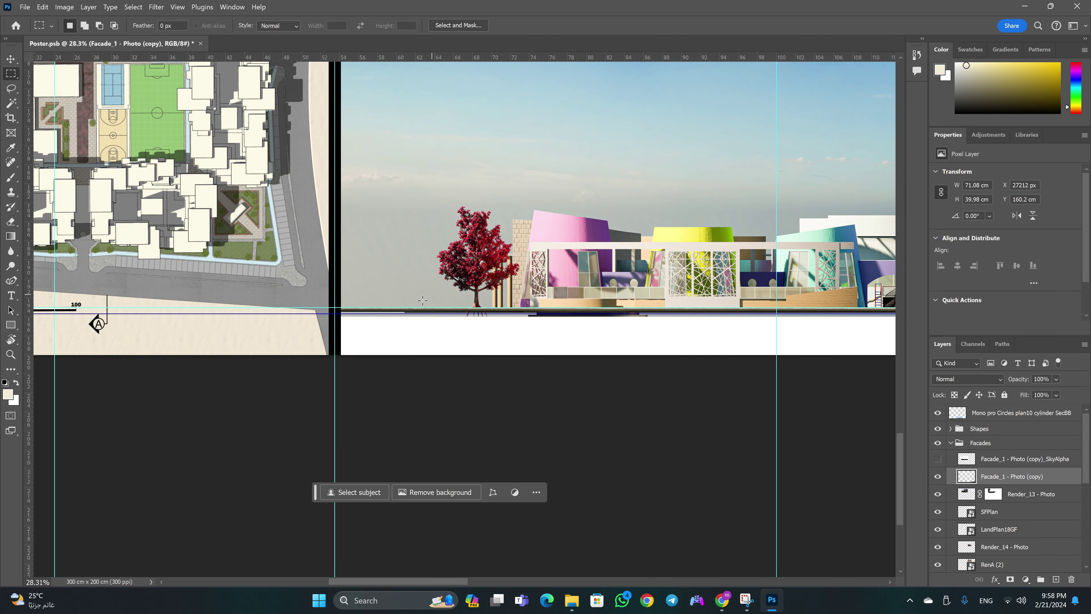
mouse_move(337, 308)
left_mouse_down()
mouse_move(986, 285)
mouse_move(619, 316)
left_mouse_up()
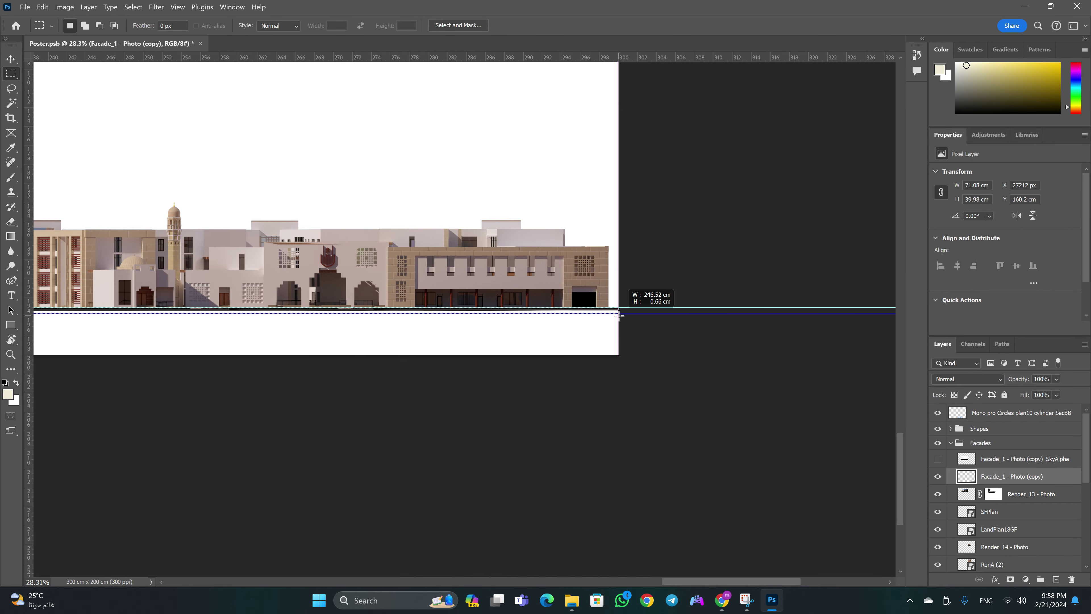
left_click_drag(619, 316, 619, 316)
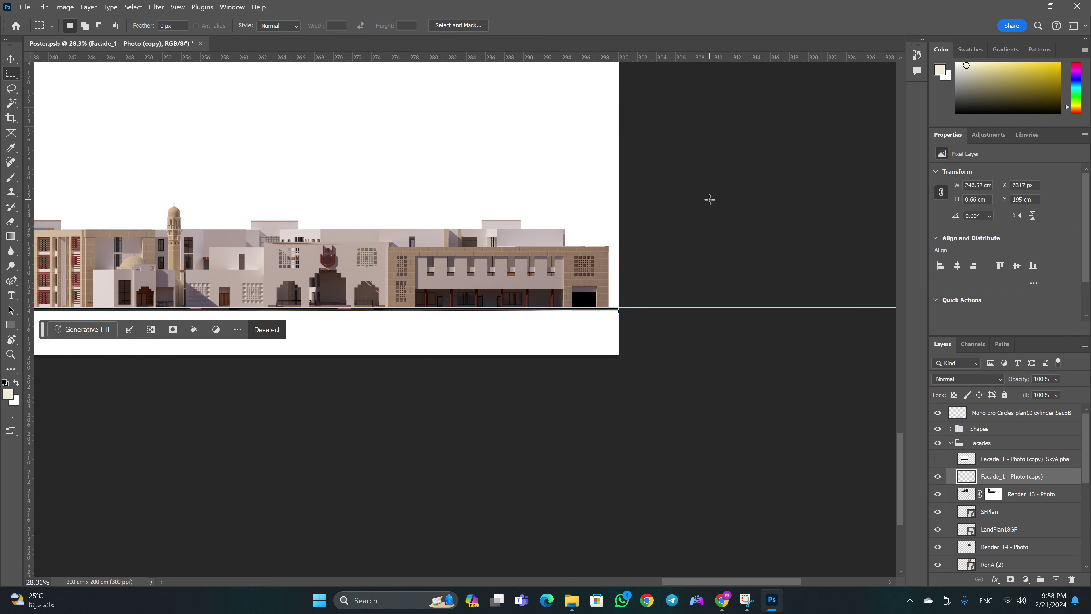
Fill the selected strip with Black at 100% opacity
key("shift")
key("shift+BackSpace")
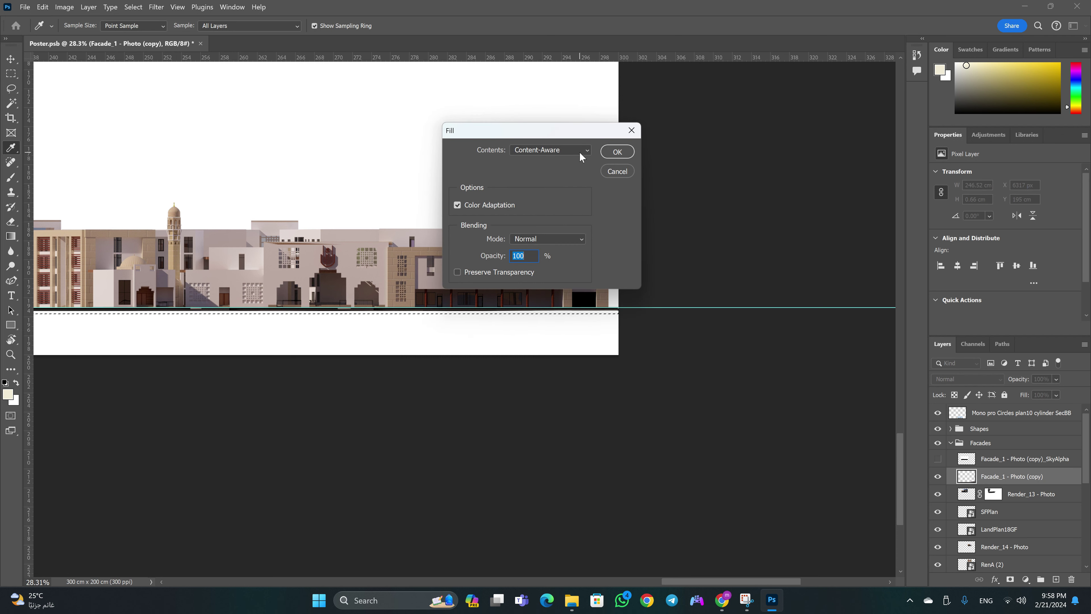
left_click(580, 153)
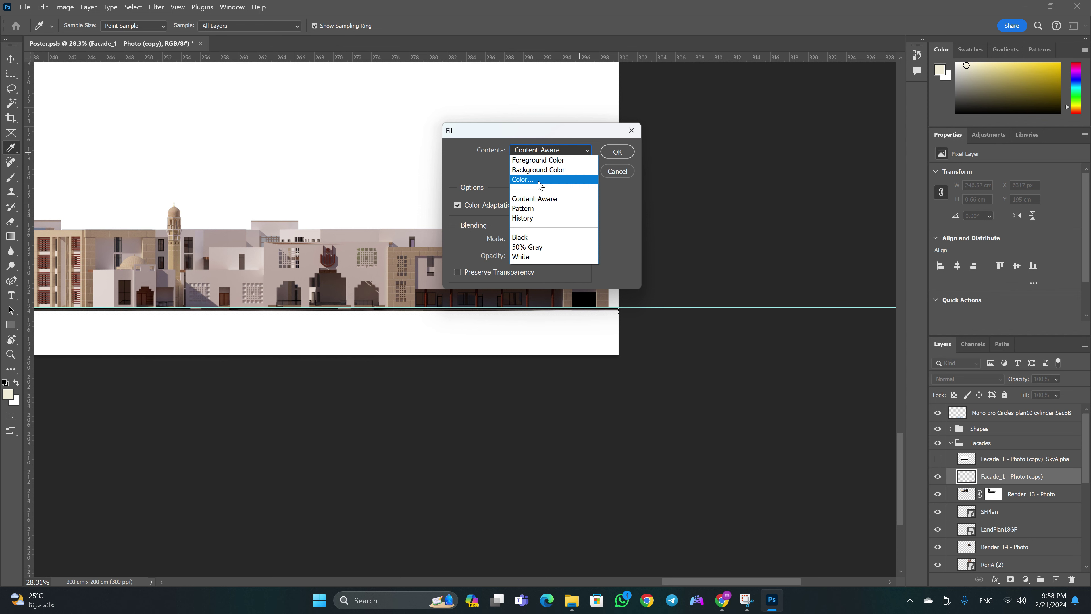
left_click(541, 236)
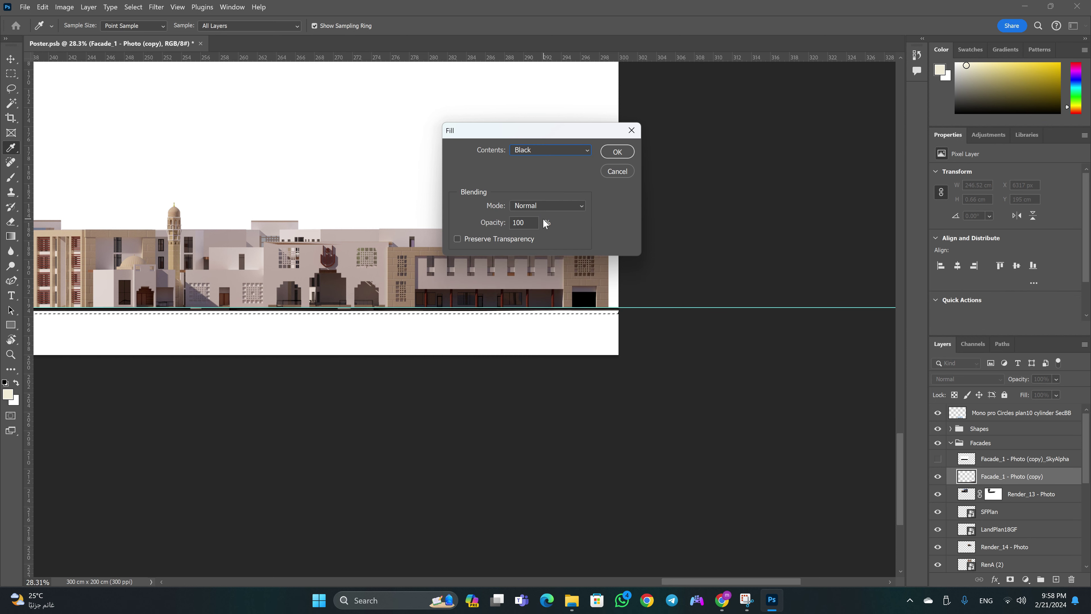
double_click(529, 220)
left_click(613, 153)
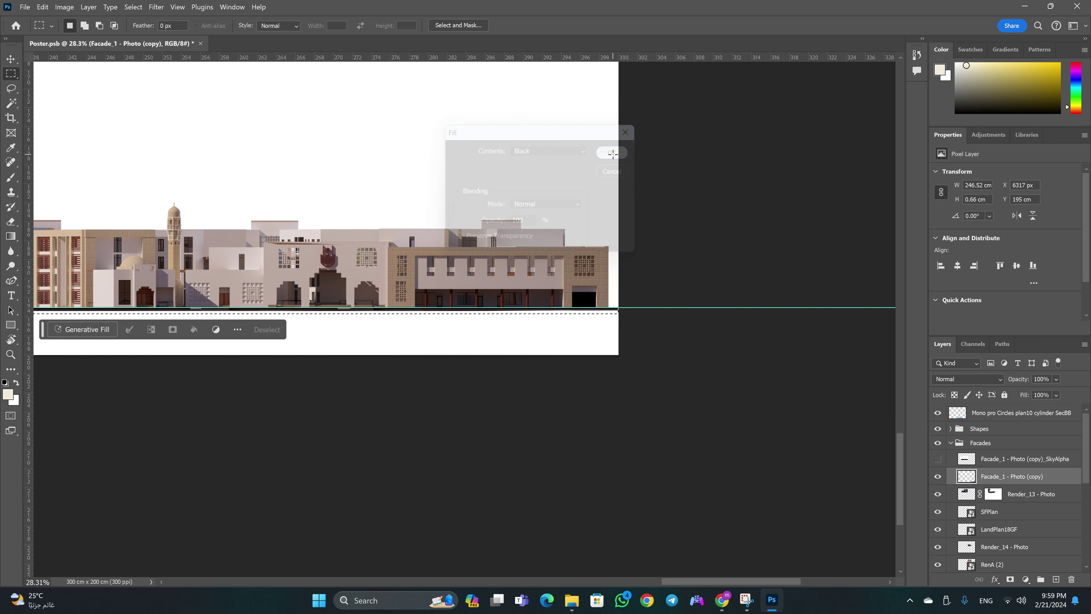
Zoom in closely to check the new black ground-line band
key("m")
key("z")
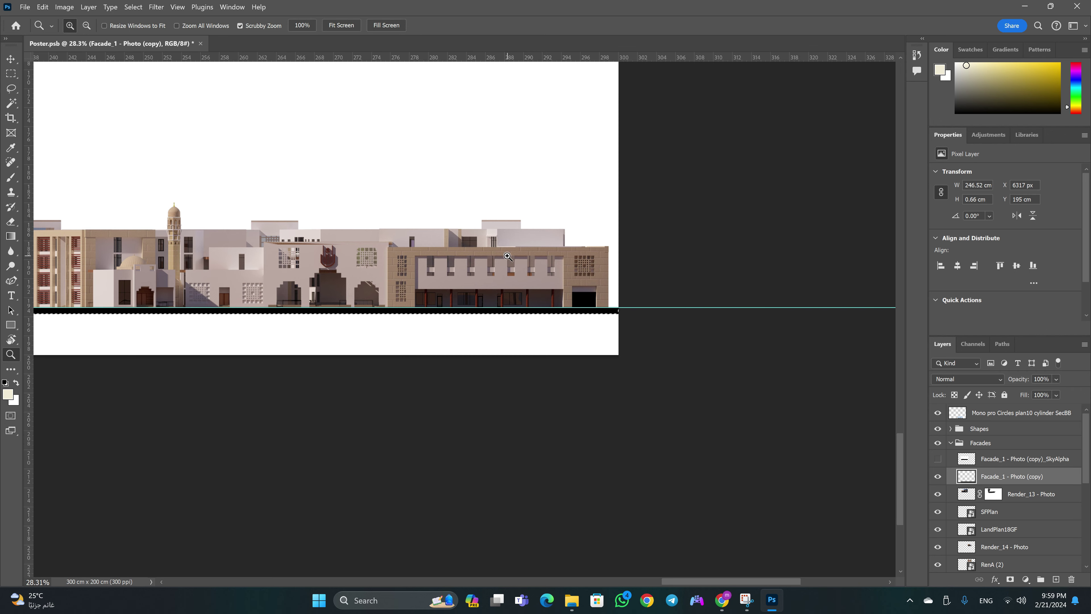
left_click(534, 252)
left_click(533, 251, "alt")
left_click(494, 469)
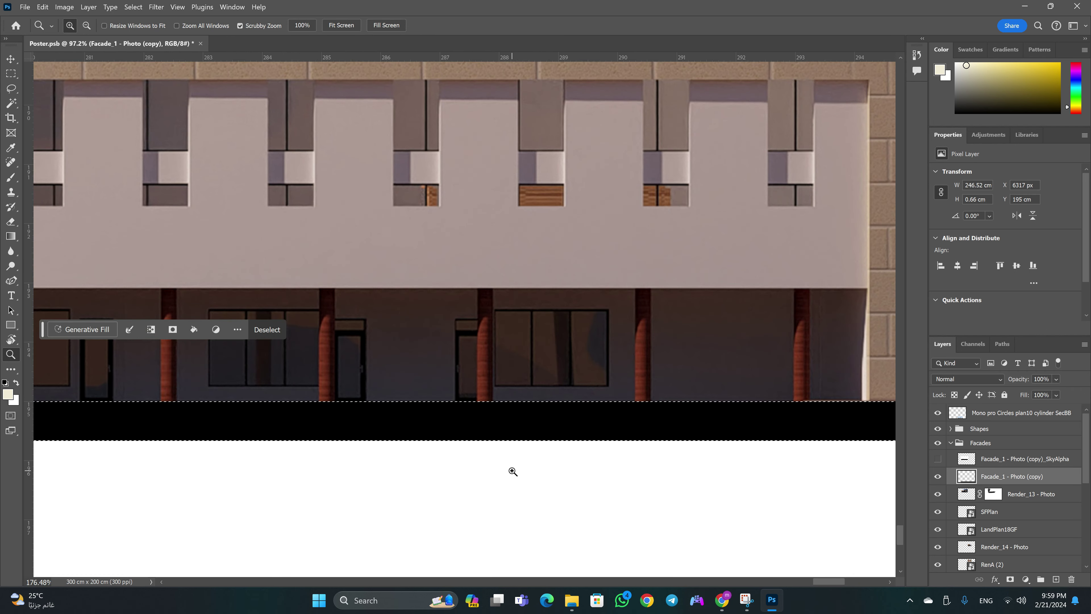
Clear the selection, zoom out over the facades, then zoom to the red tree and pink facade
key("m")
key("ctrl+f")
key("Escape")
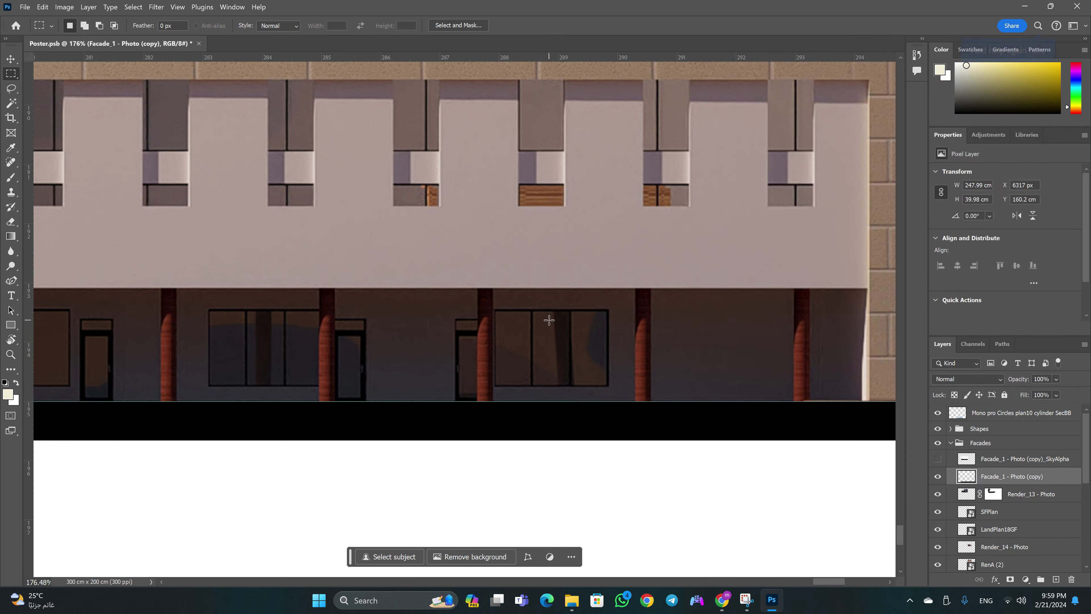
key("z")
mouse_move(541, 319)
left_mouse_down()
mouse_move(498, 329)
mouse_move(235, 277)
mouse_move(289, 358)
left_mouse_up()
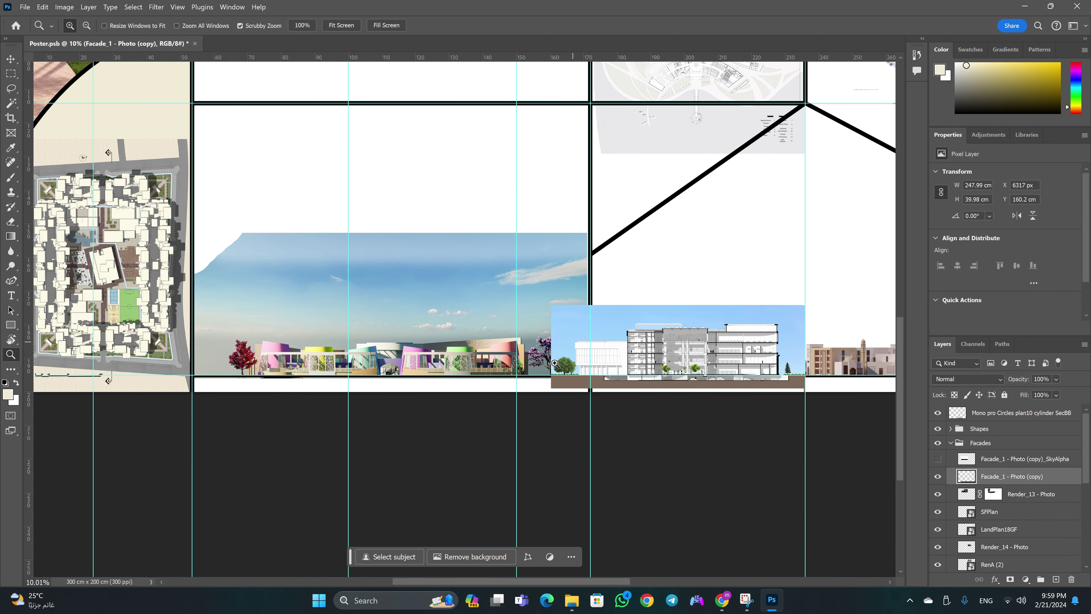
left_click(193, 353)
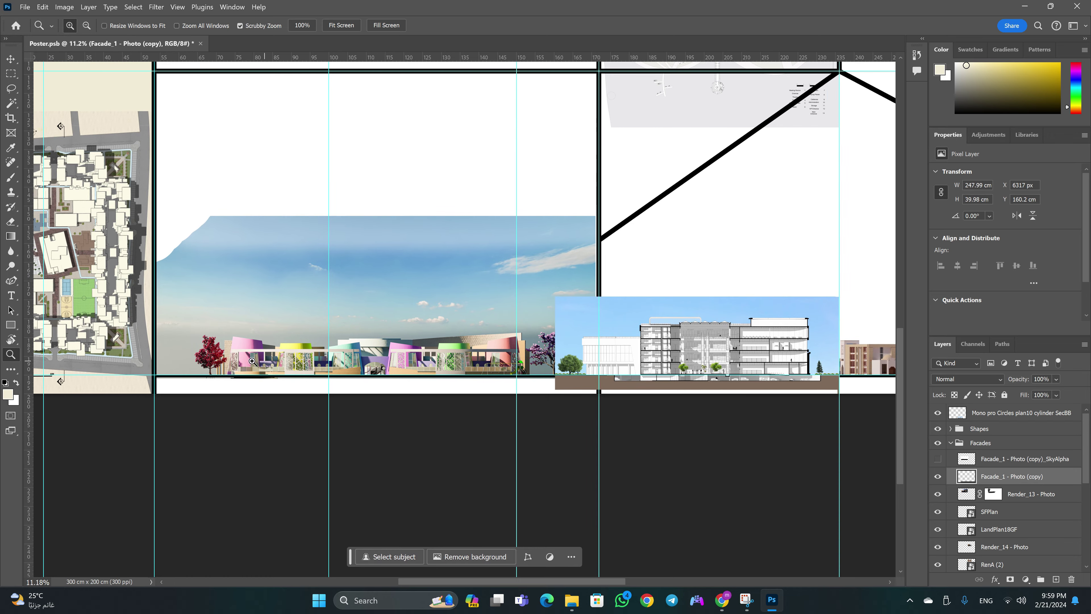
Select the tall sky area left of the red tree and enter the Generative Fill prompt 'Treen tree'
key("m")
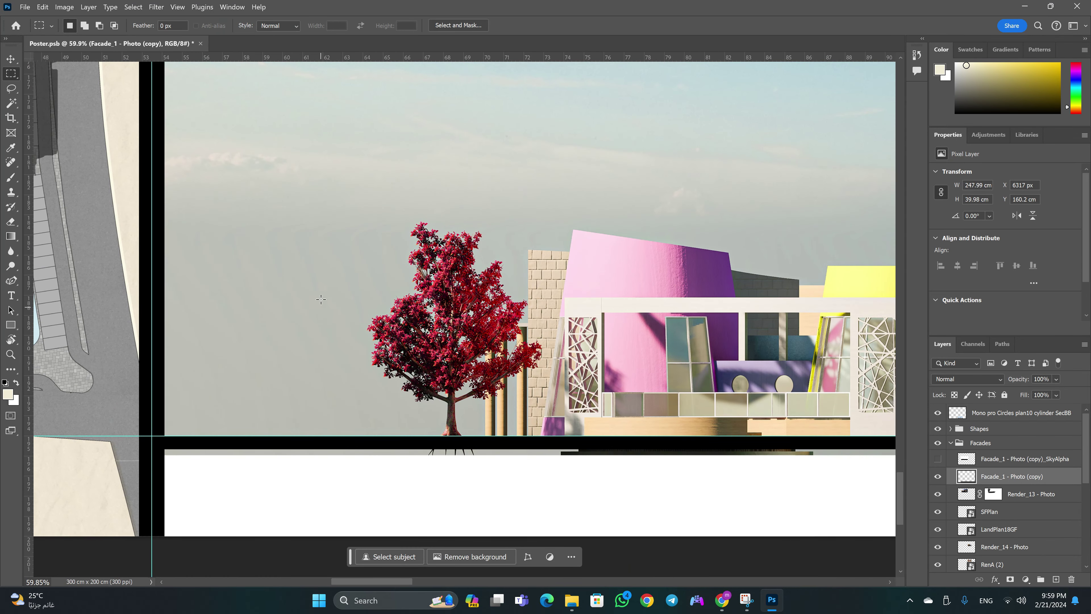
mouse_move(272, 216)
left_mouse_down()
mouse_move(355, 396)
mouse_move(357, 438)
mouse_move(180, 438)
left_mouse_up()
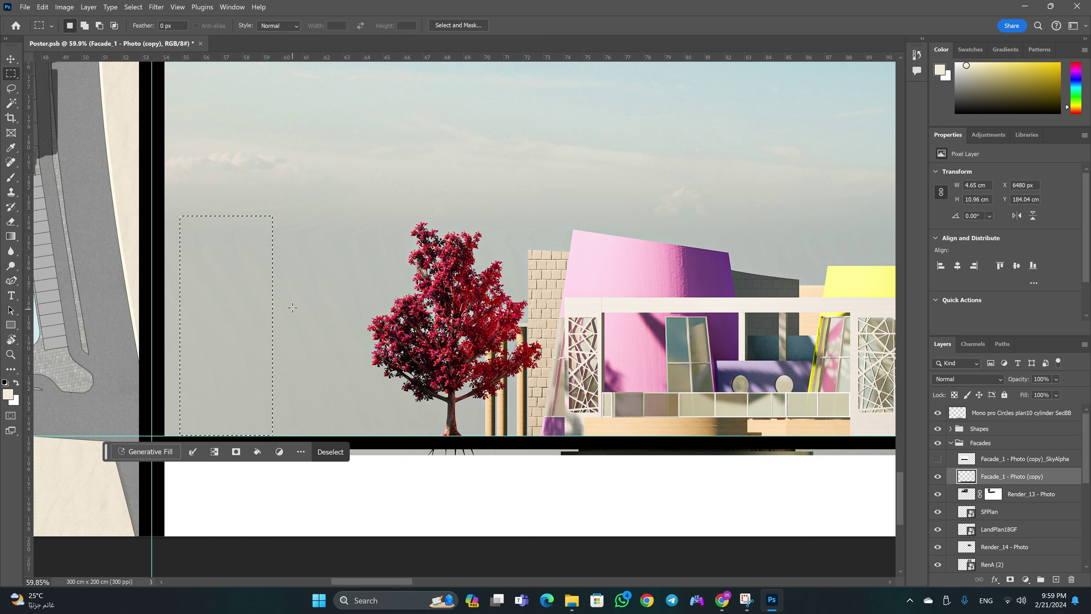
left_click(137, 453)
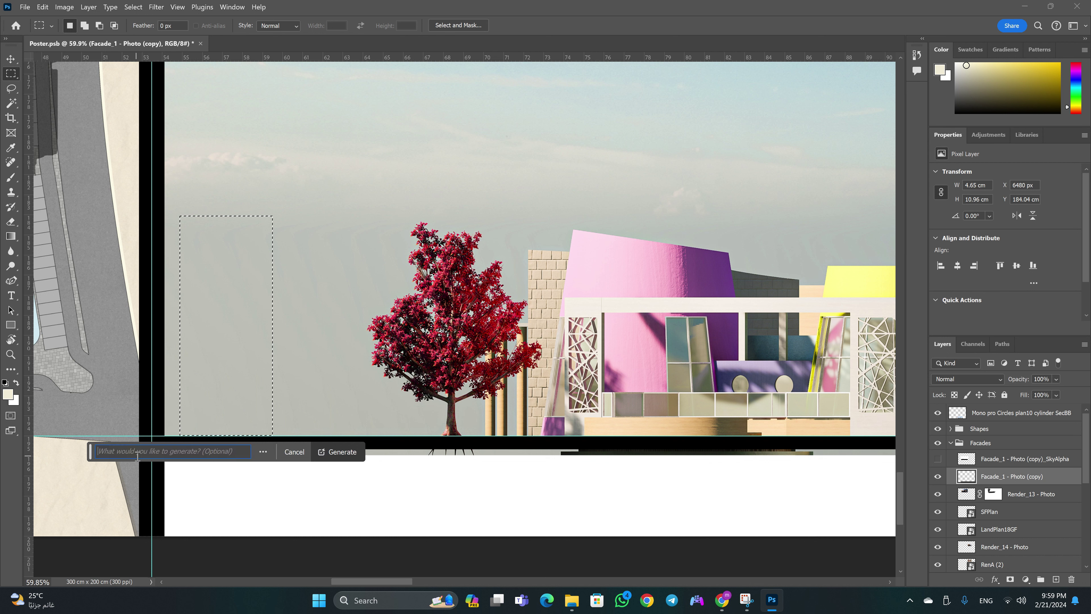
left_click(302, 284)
mouse_move(183, 251)
left_mouse_down()
mouse_move(299, 443)
mouse_move(284, 435)
left_mouse_up()
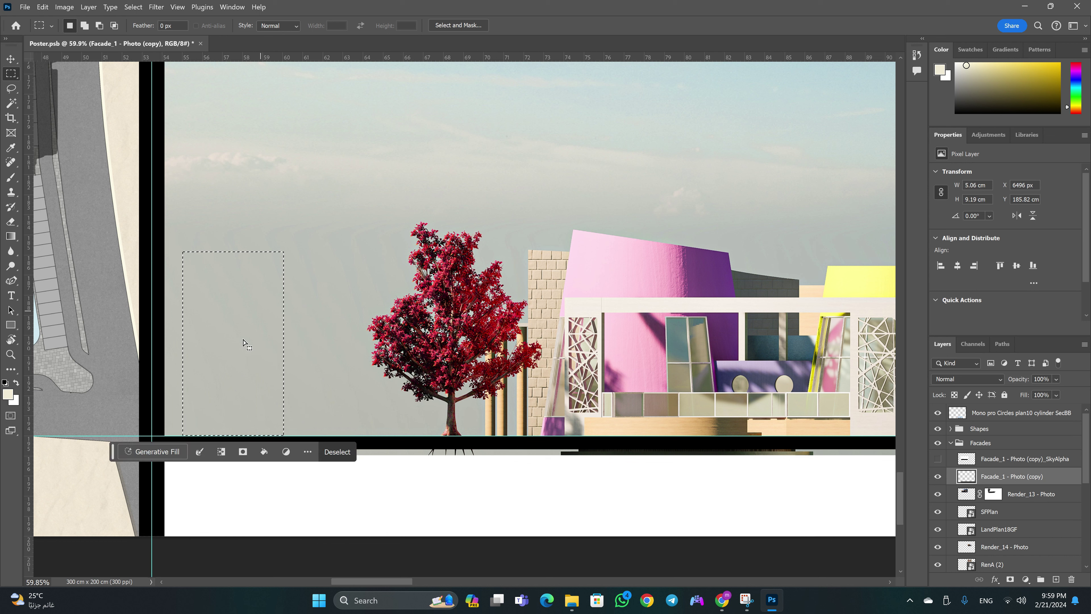
left_click(170, 452)
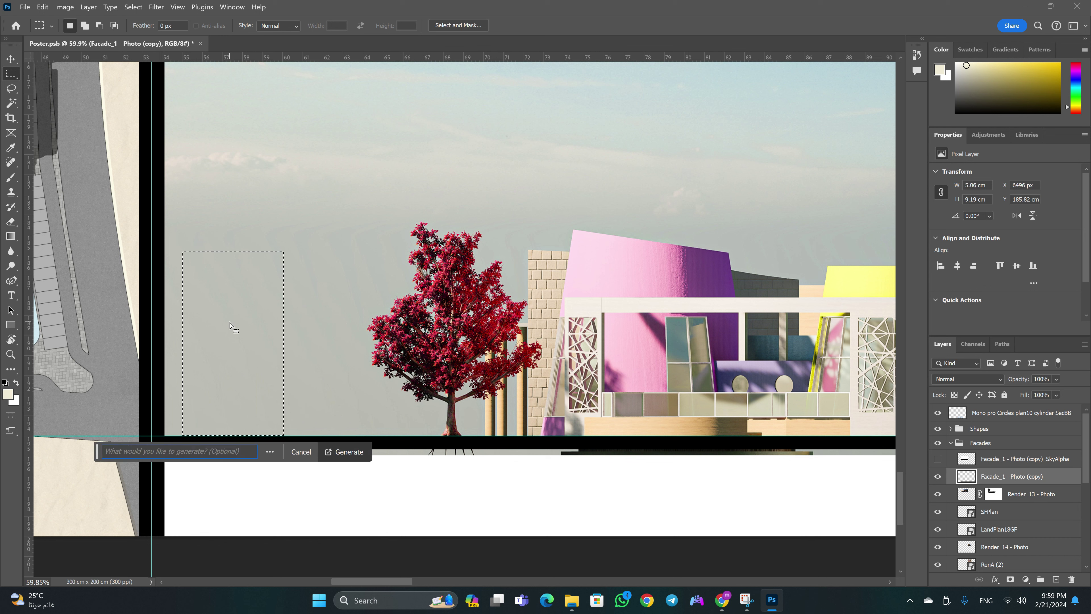
type("Tr")
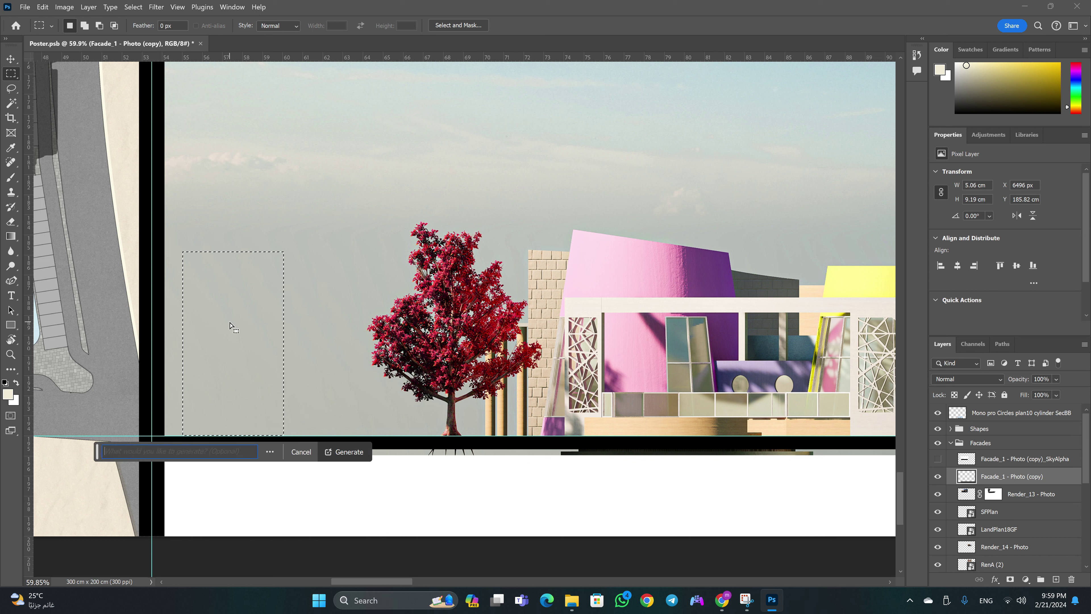
type("een ")
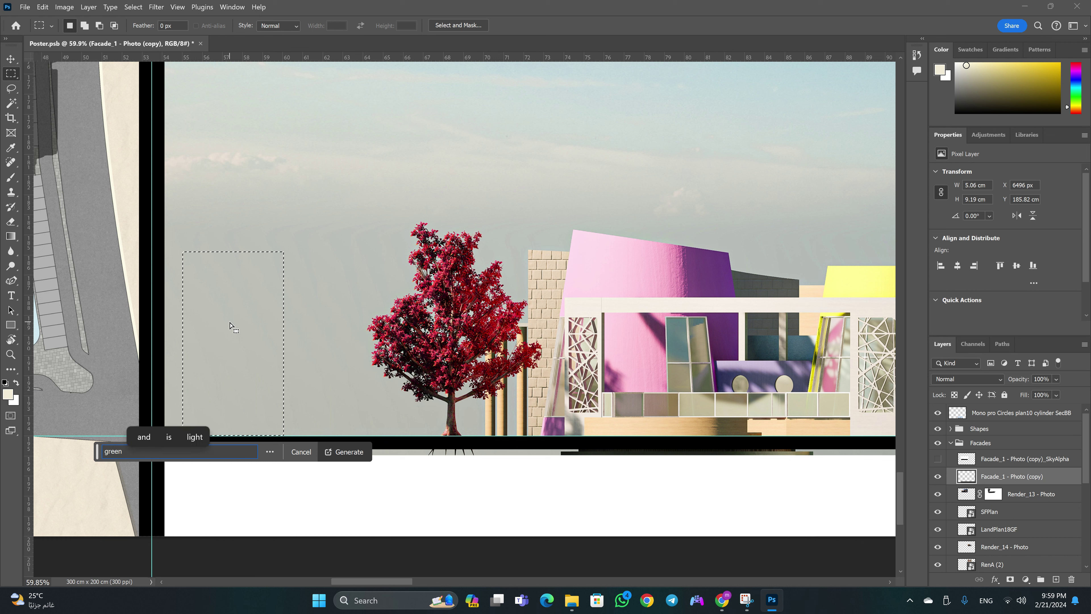
type("tree")
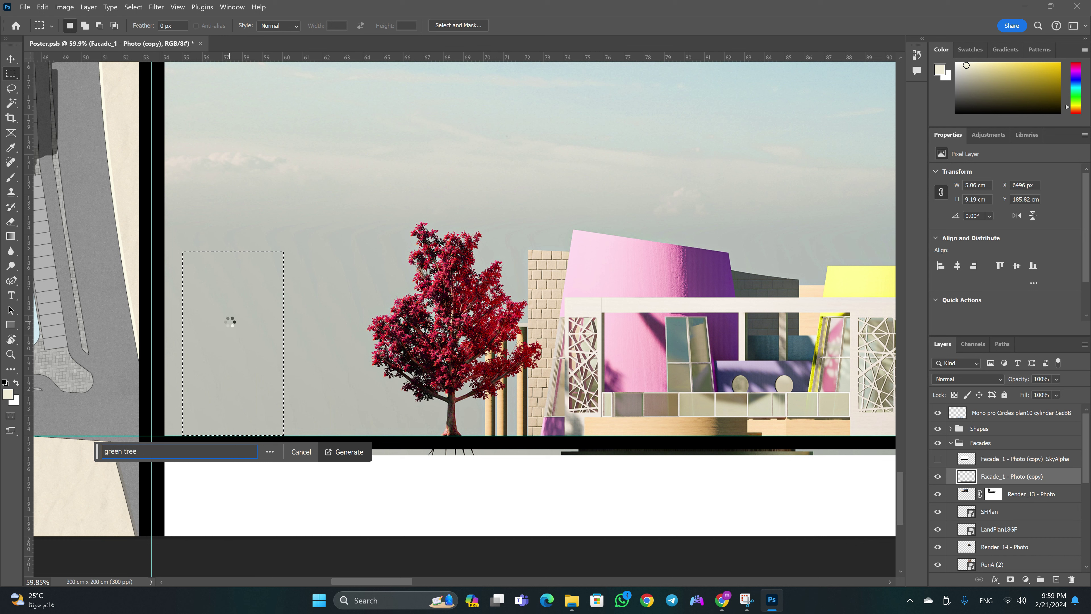
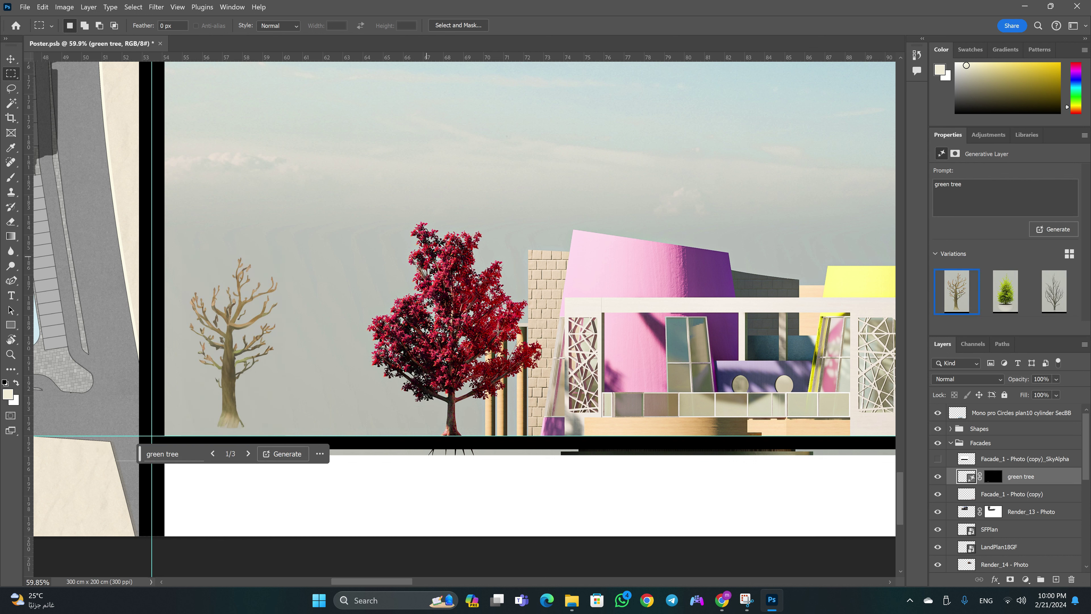
Compare the potted and bare tree variations, generate more, and keep variation 1/6, the leafy green tree
left_click(1008, 297)
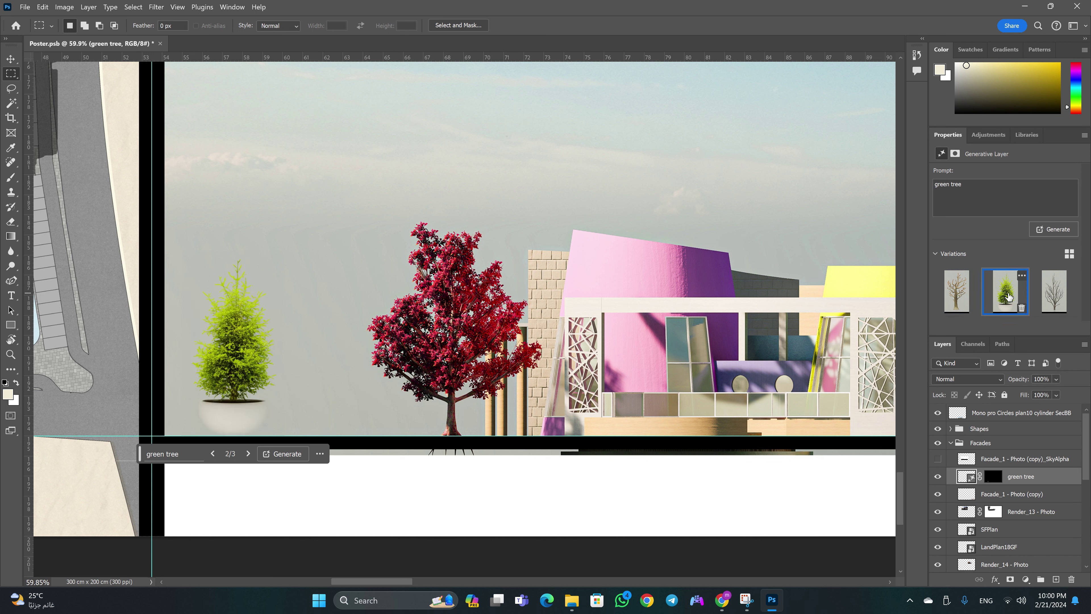
left_click(1061, 302)
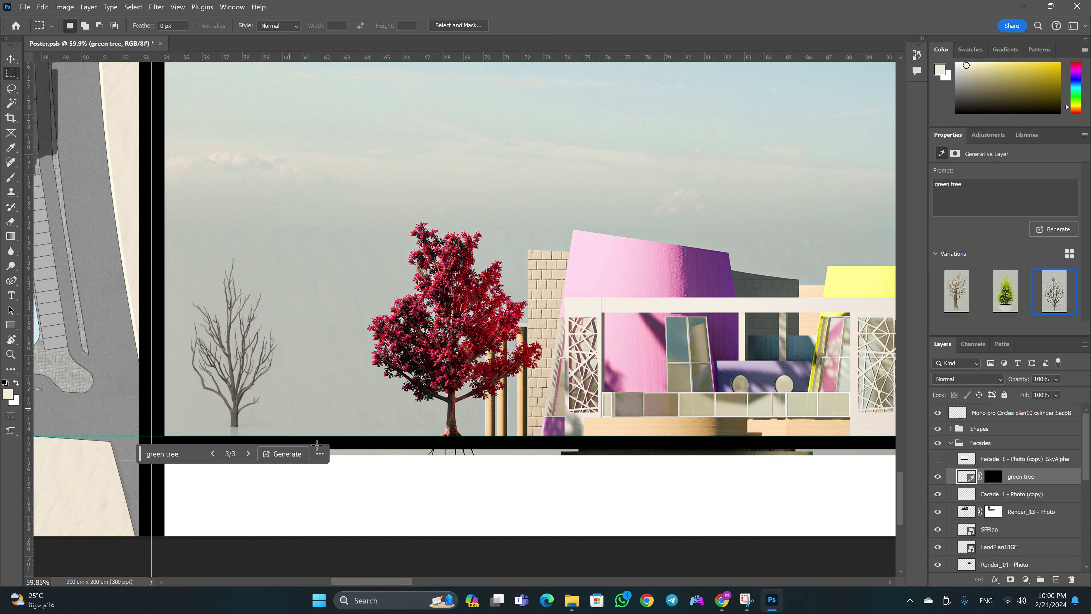
left_click(286, 455)
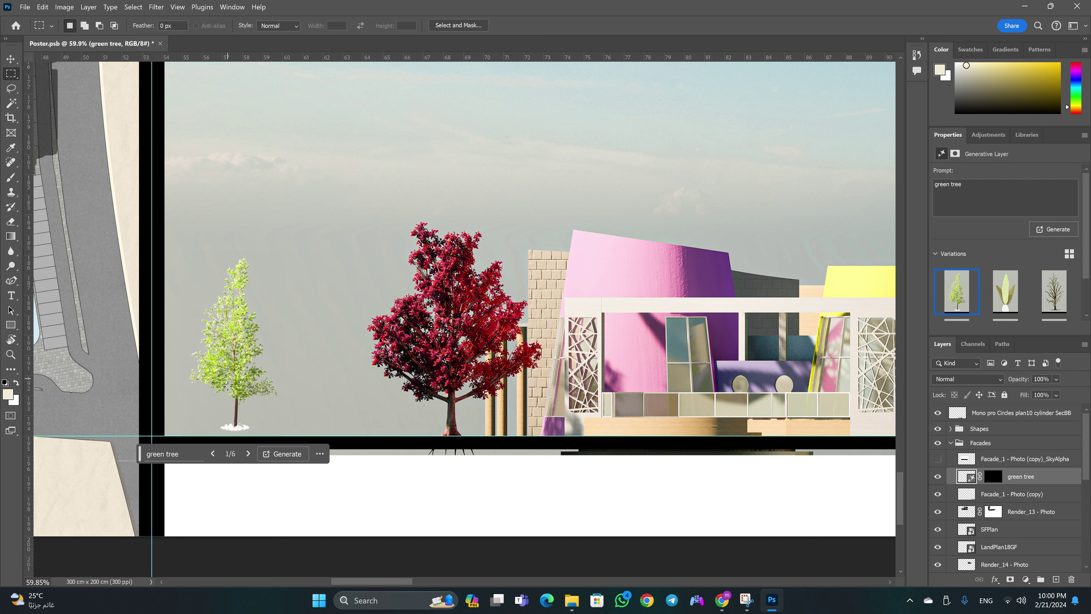
left_click(248, 453)
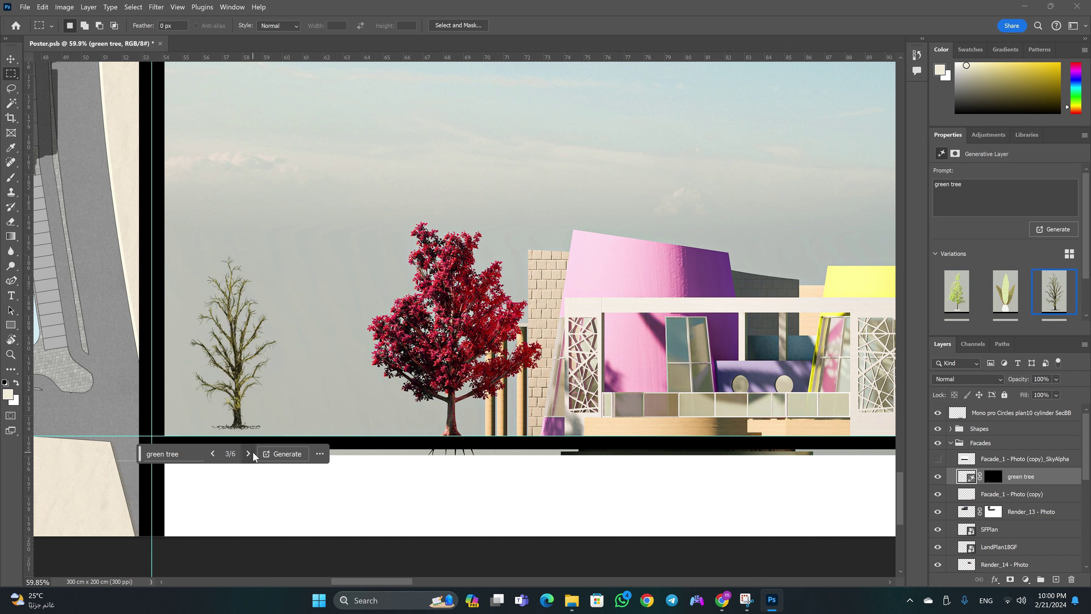
left_click(248, 454)
left_click(252, 453)
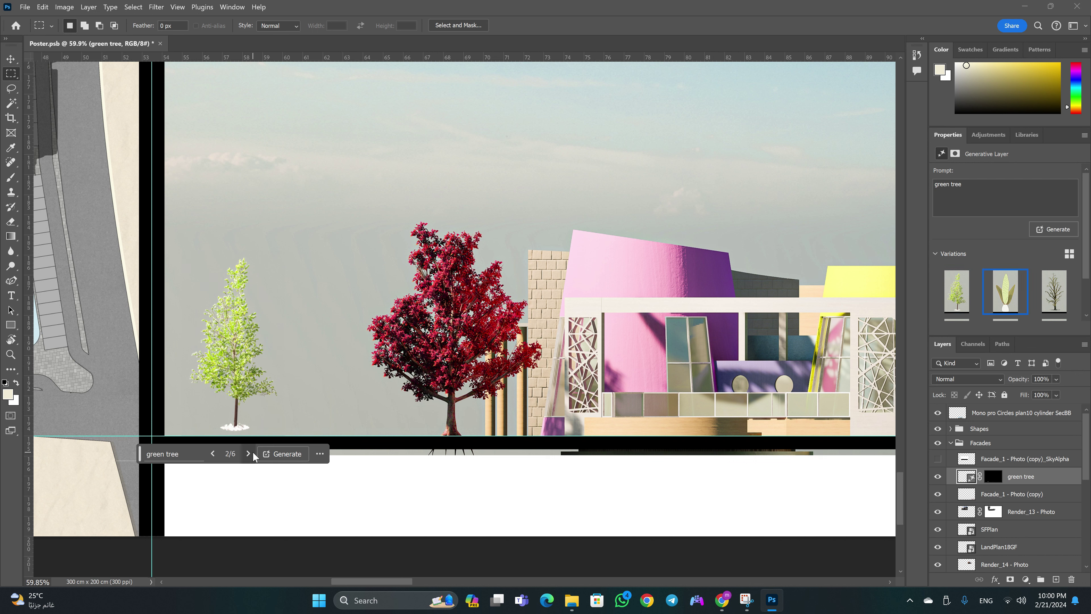
left_click(253, 453)
left_click(212, 456)
Scale the green tree to about 122.66% and set it on the ground line left of the red tree
key("v")
left_click_drag(242, 353, 266, 351)
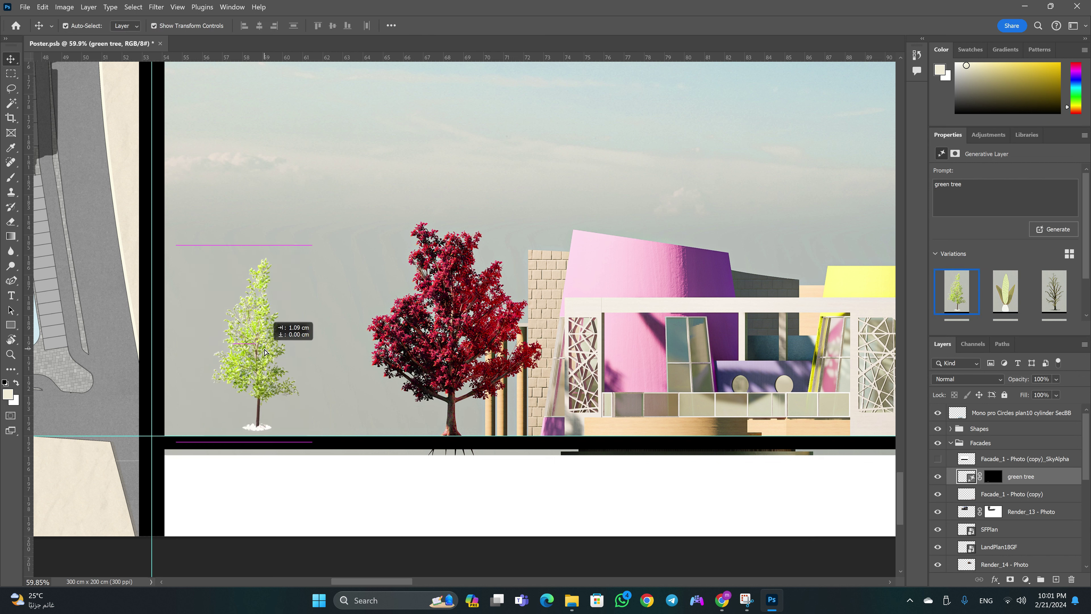
key("ctrl+t")
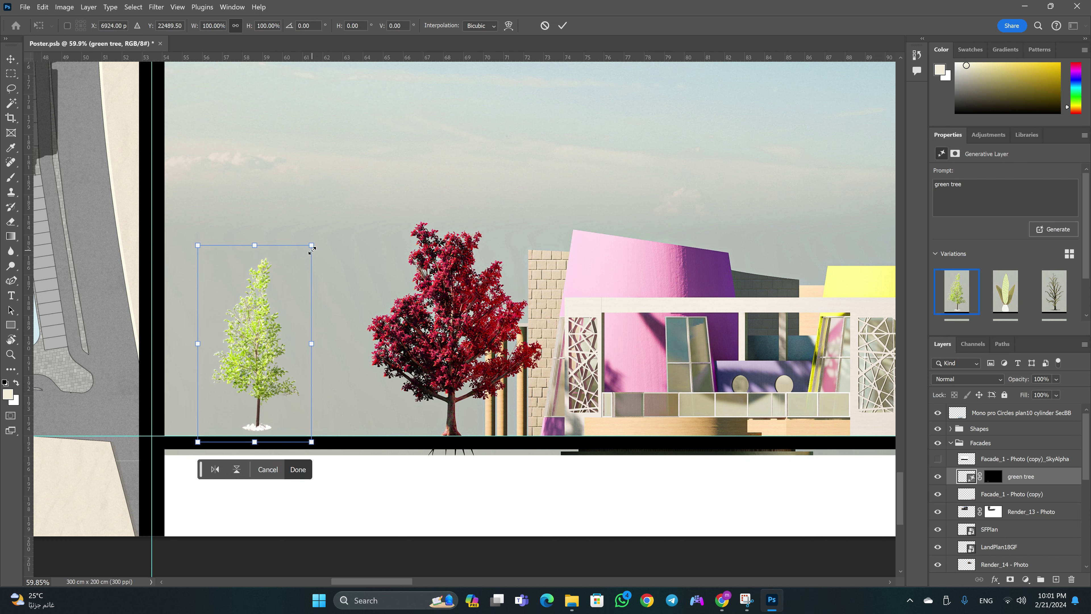
left_click_drag(311, 245, 336, 200)
left_click_drag(294, 342, 295, 347)
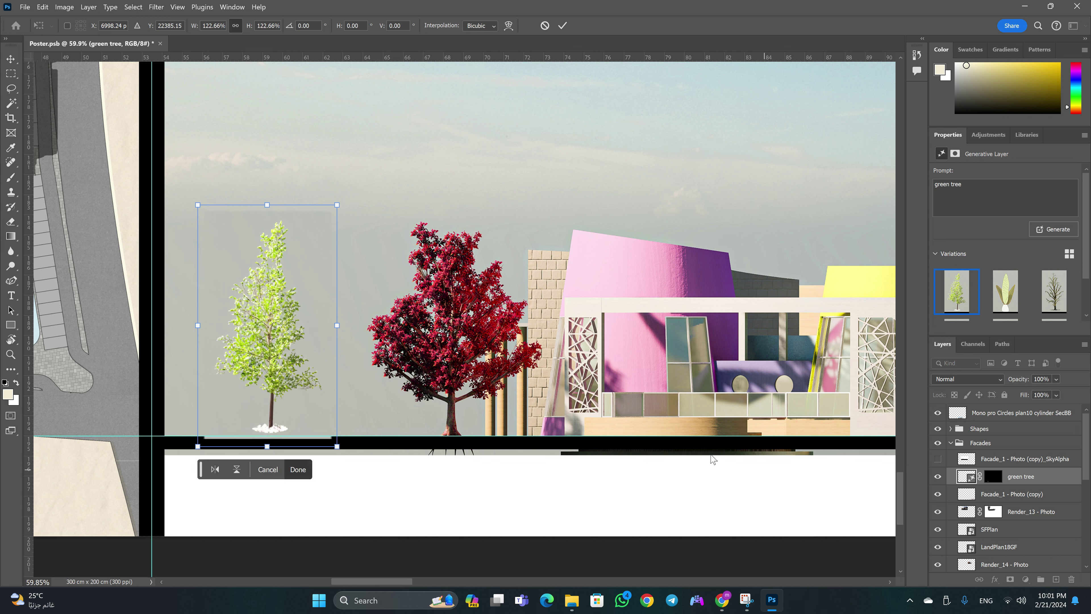
mouse_move(302, 296)
left_mouse_down()
mouse_move(474, 189)
mouse_move(202, 282)
mouse_move(542, 160)
mouse_move(371, 260)
mouse_move(292, 326)
left_mouse_up()
key("Return")
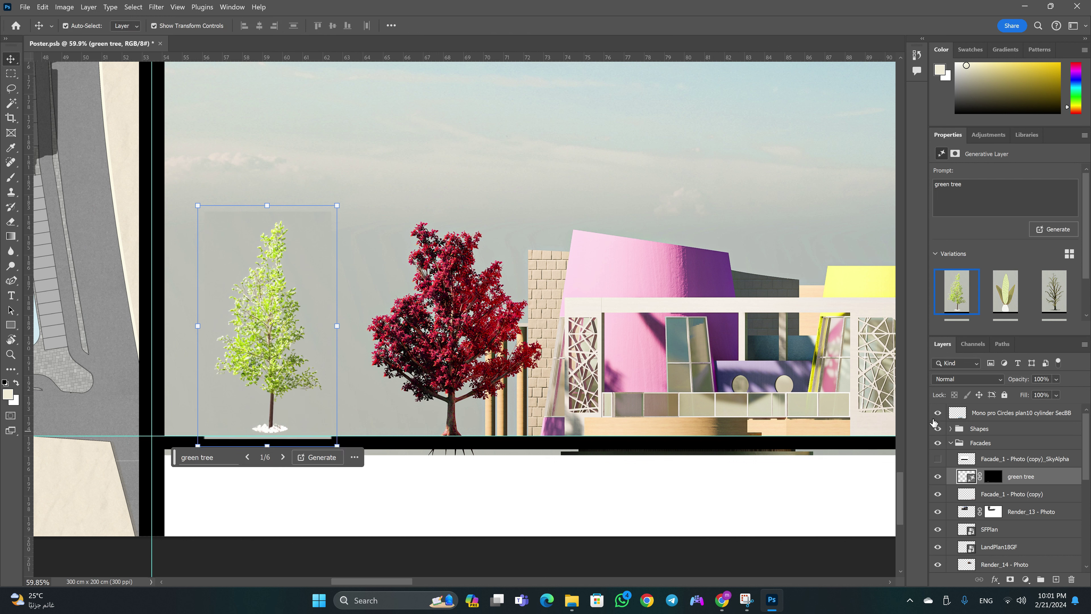
Rasterize the green tree layer and shrink the eraser brush
right_click(1043, 483)
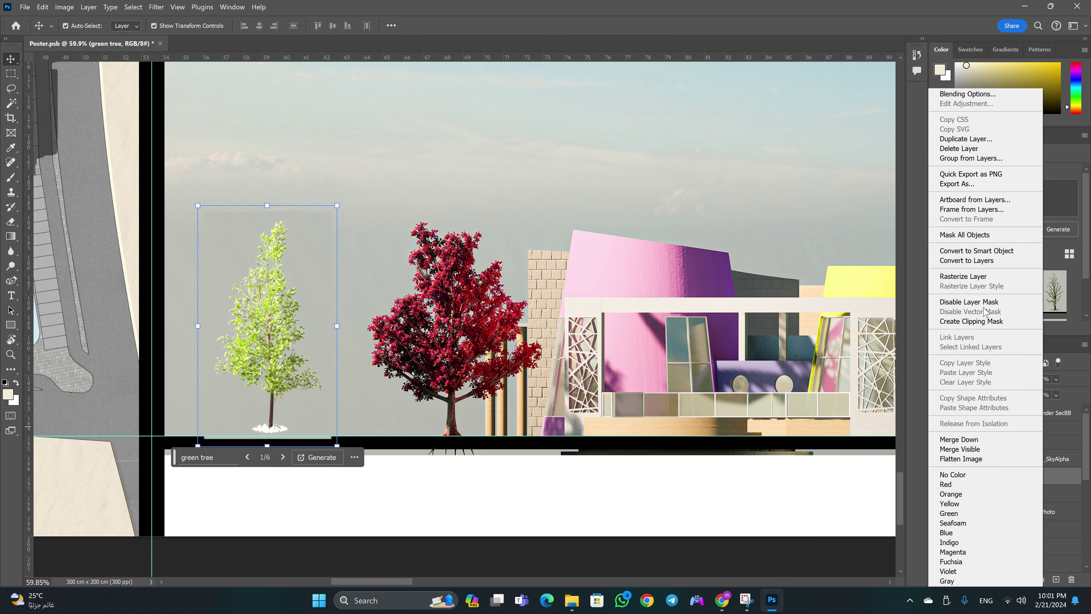
left_click(983, 278)
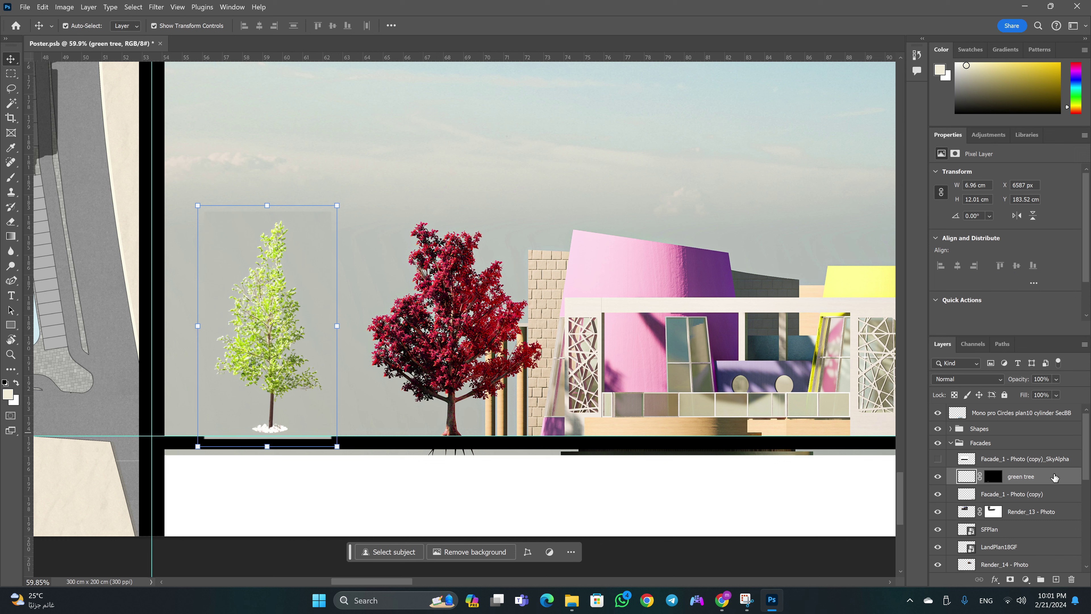
key("e")
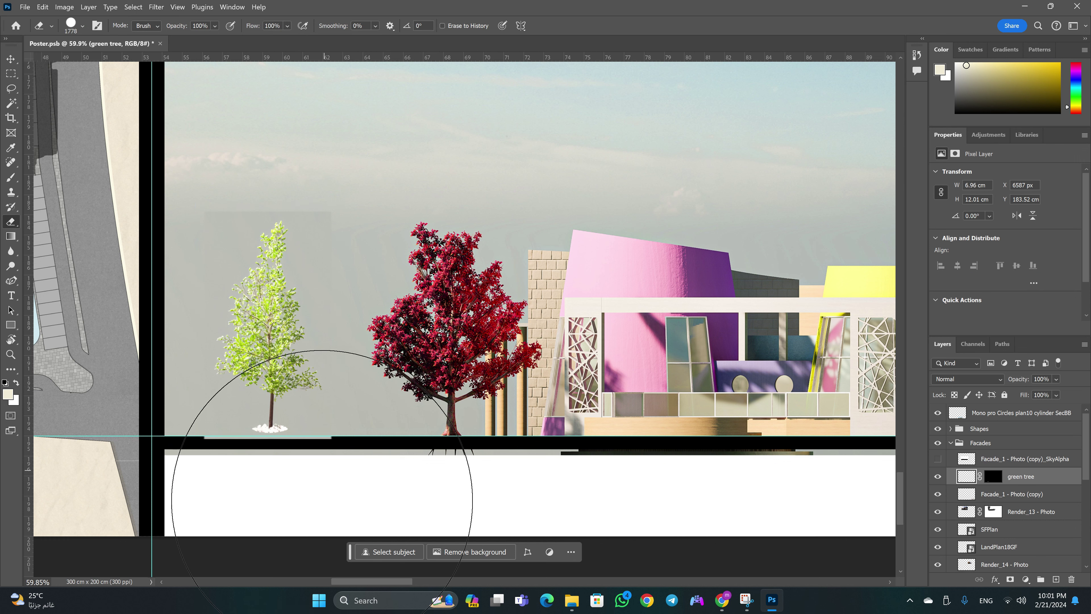
left_click_drag(183, 419, 292, 432)
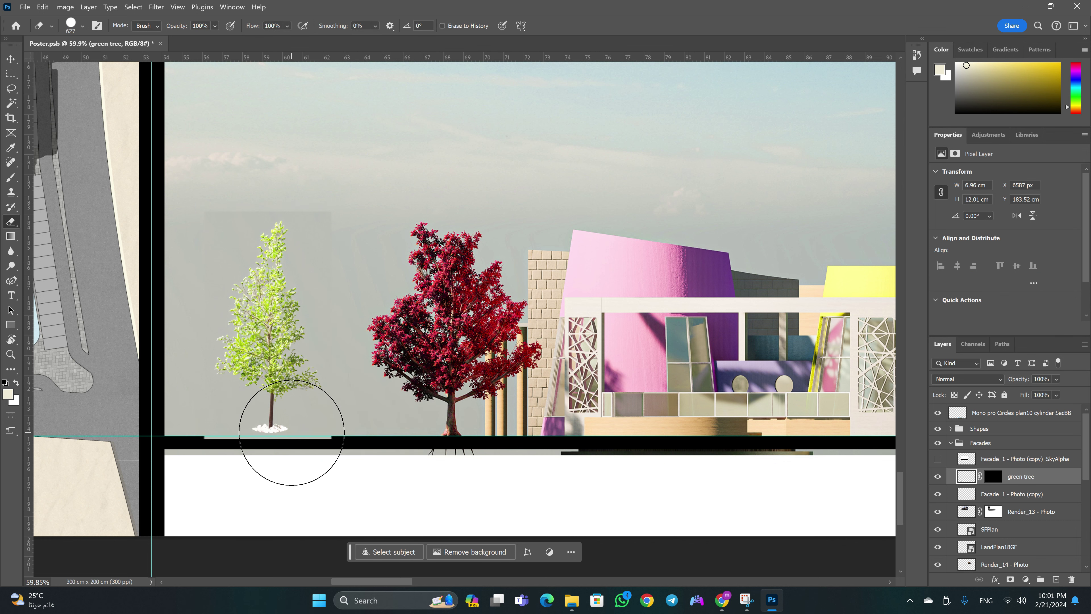
Delete the tree's grey background using a Magic Wand selection at tolerance 32
key("w")
left_click(283, 358)
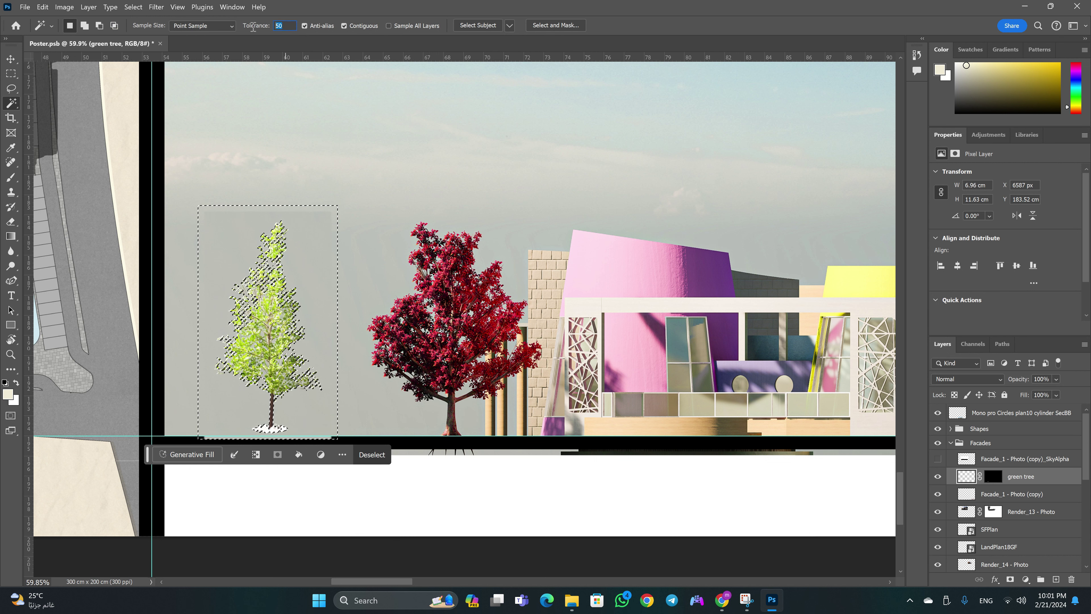
type("32")
key("Return")
left_click(323, 302)
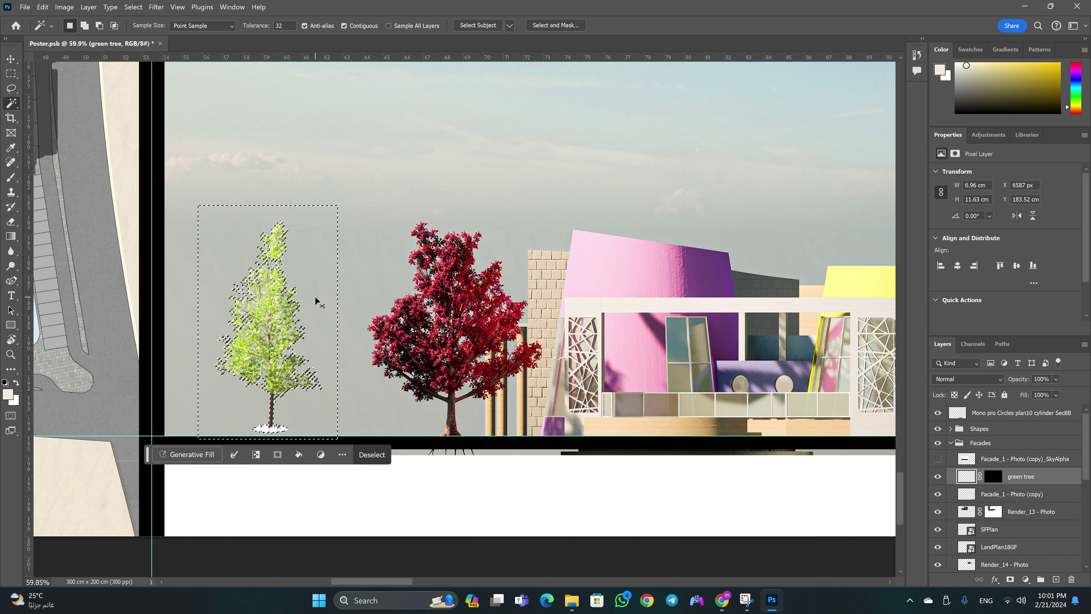
key("Delete")
key("ctrl+d")
Shift the green tree right toward the red tree and zoom out to the whole poster
key("v")
mouse_move(296, 320)
left_mouse_down()
mouse_move(657, 321)
mouse_move(306, 327)
left_mouse_up()
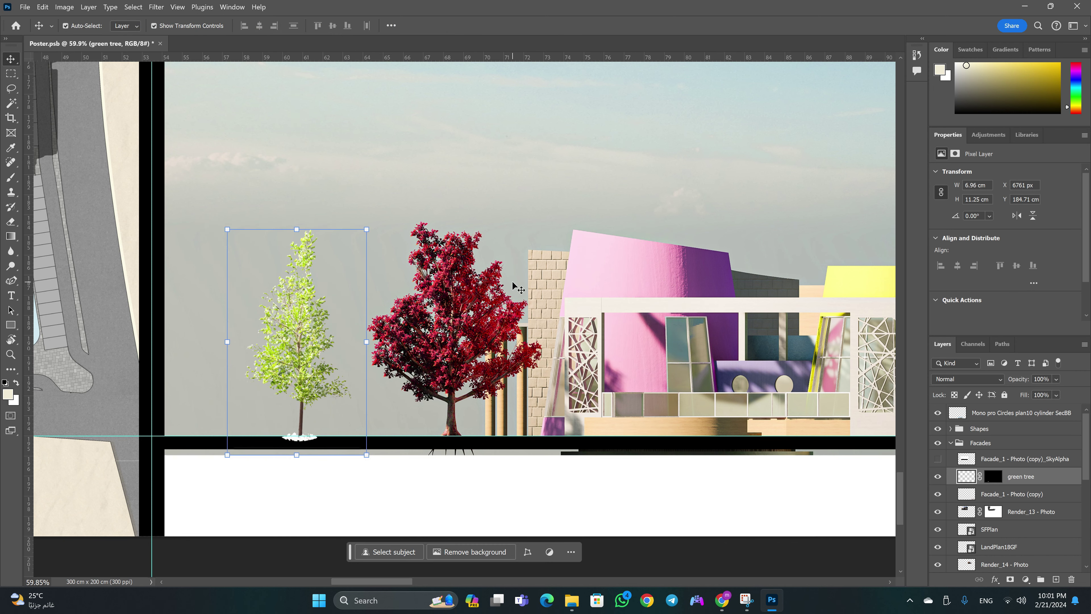
key("z")
mouse_move(474, 258)
left_mouse_down()
mouse_move(386, 258)
mouse_move(391, 225)
left_mouse_up()
Select the SecBB section layer and delete its sky areas with the Magic Wand
left_click(690, 206)
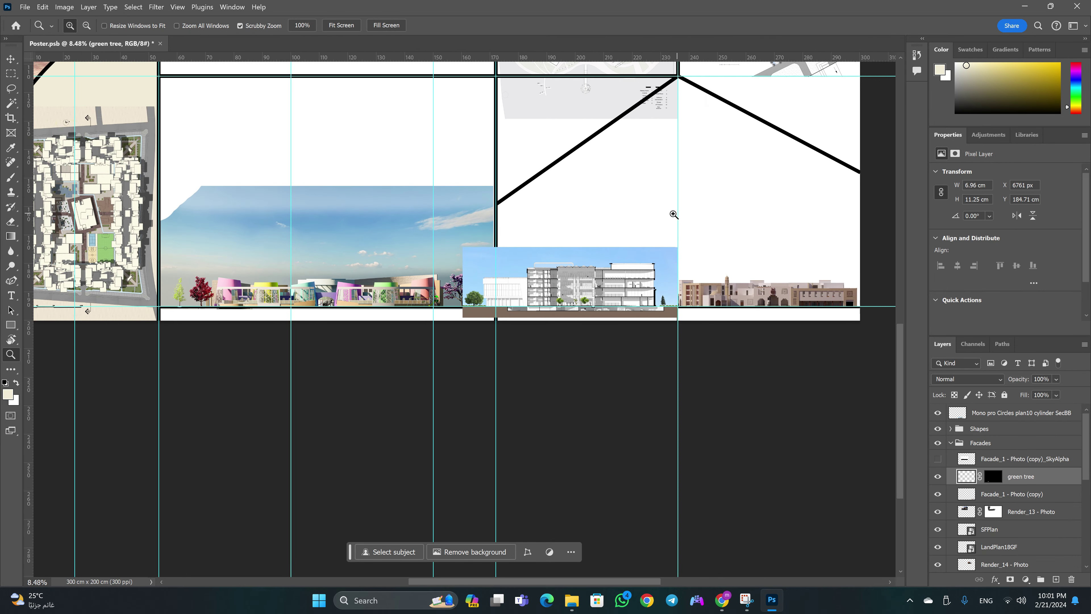
key("v")
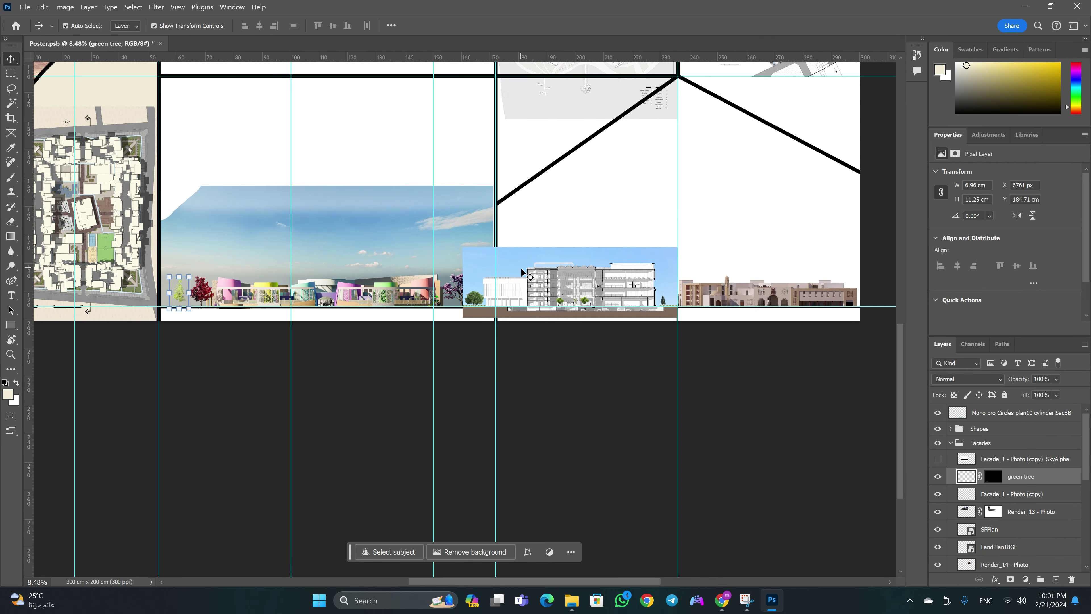
left_click(508, 269)
key("e")
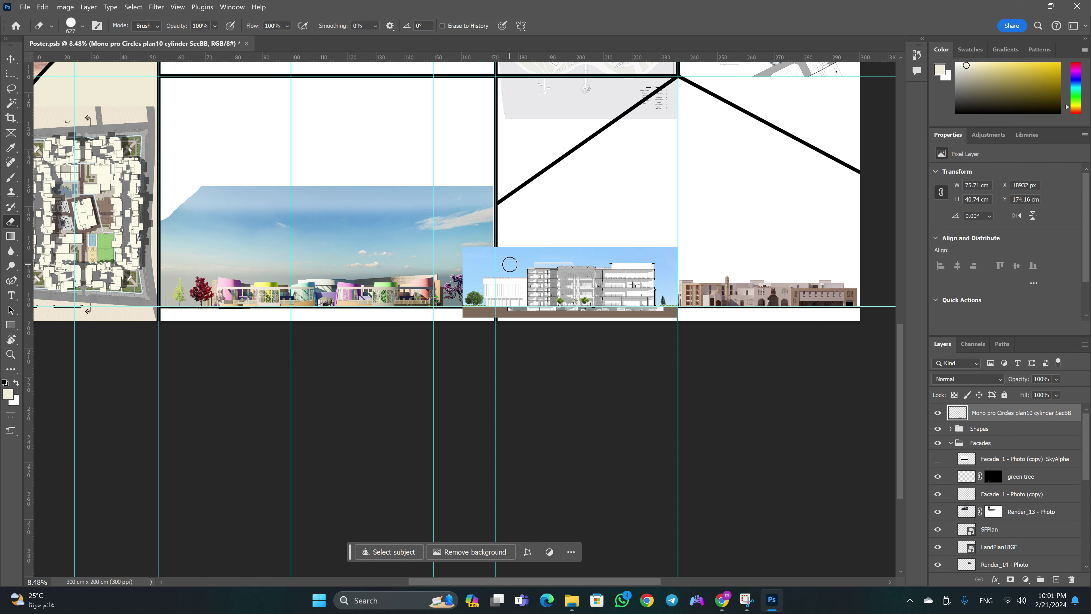
key("w")
left_click(509, 264)
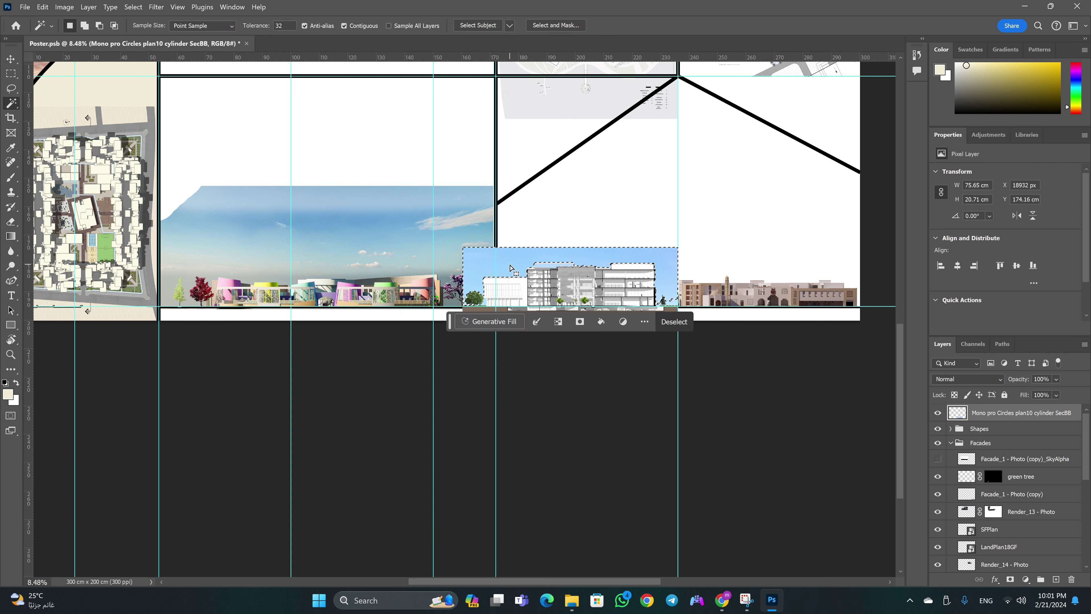
key("Delete")
left_click(672, 306)
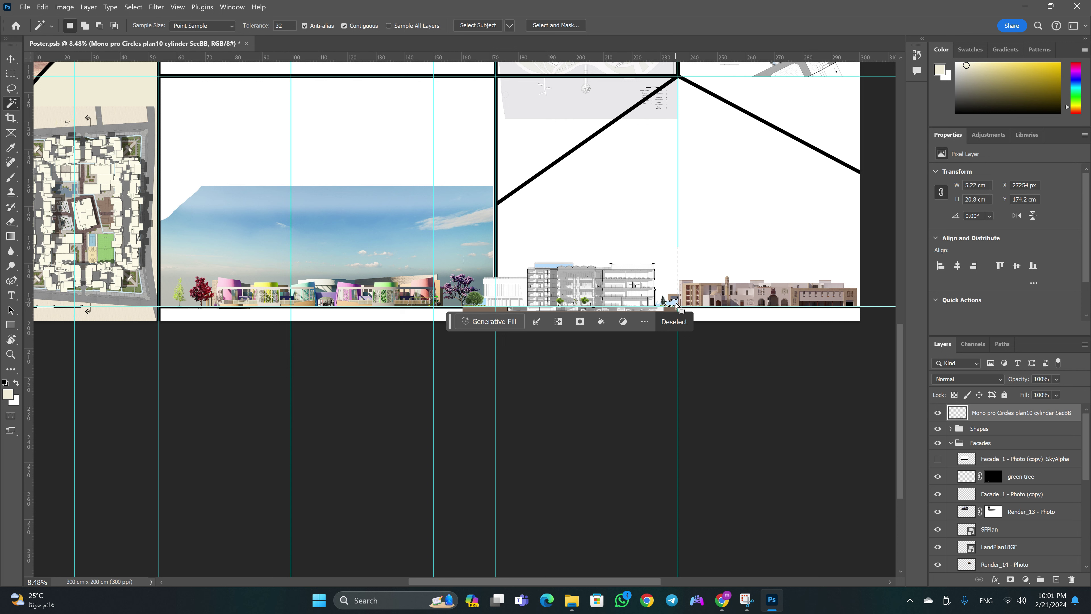
left_click(551, 264)
key("Delete")
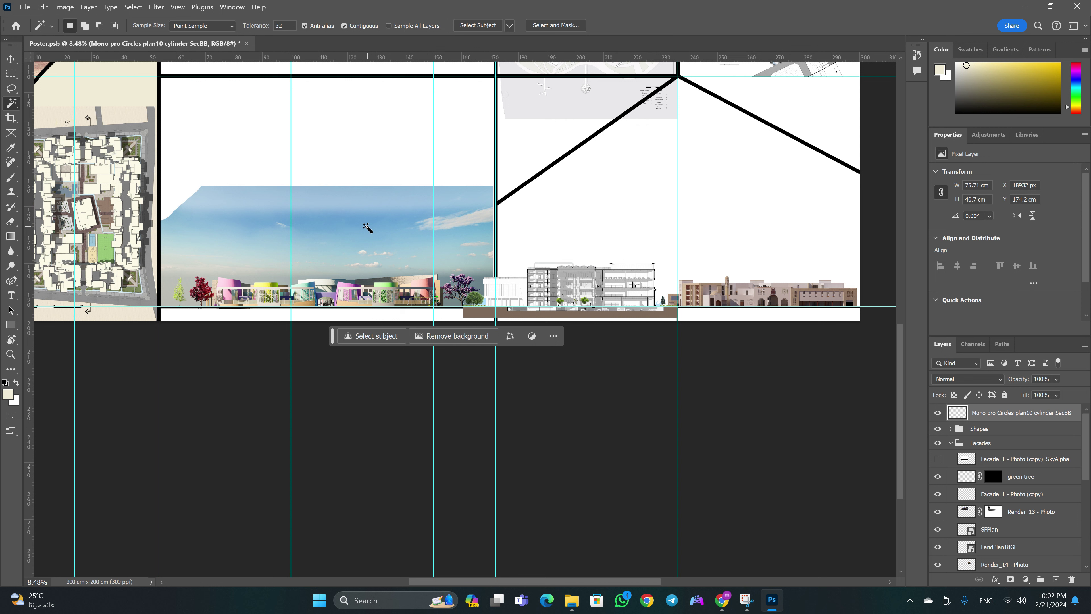
On the northan ele layer, delete several blue sky patches, undoing the last deletion
key("v")
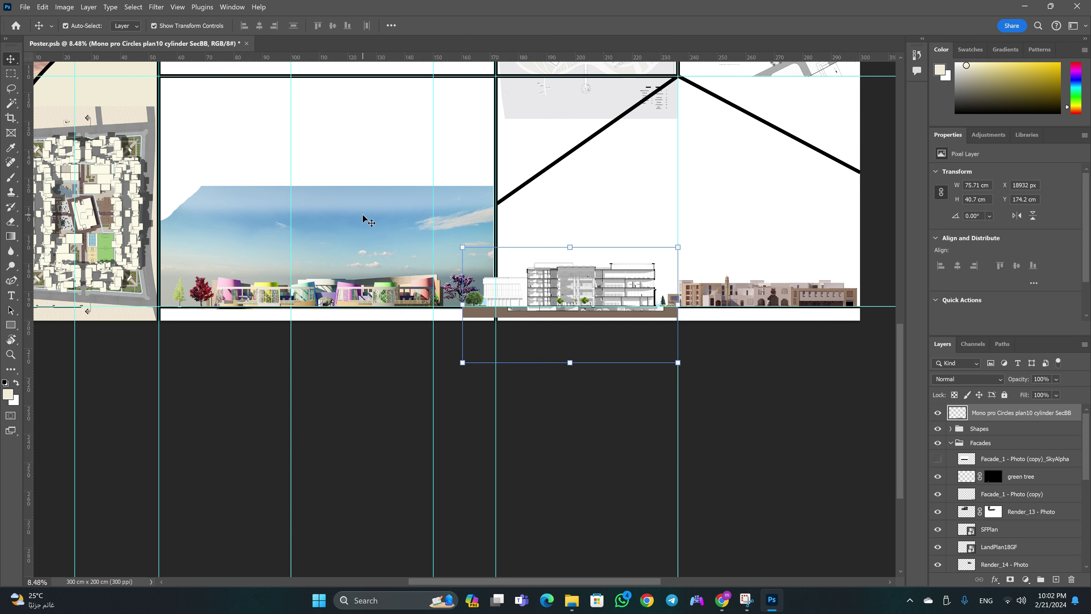
left_click(363, 218)
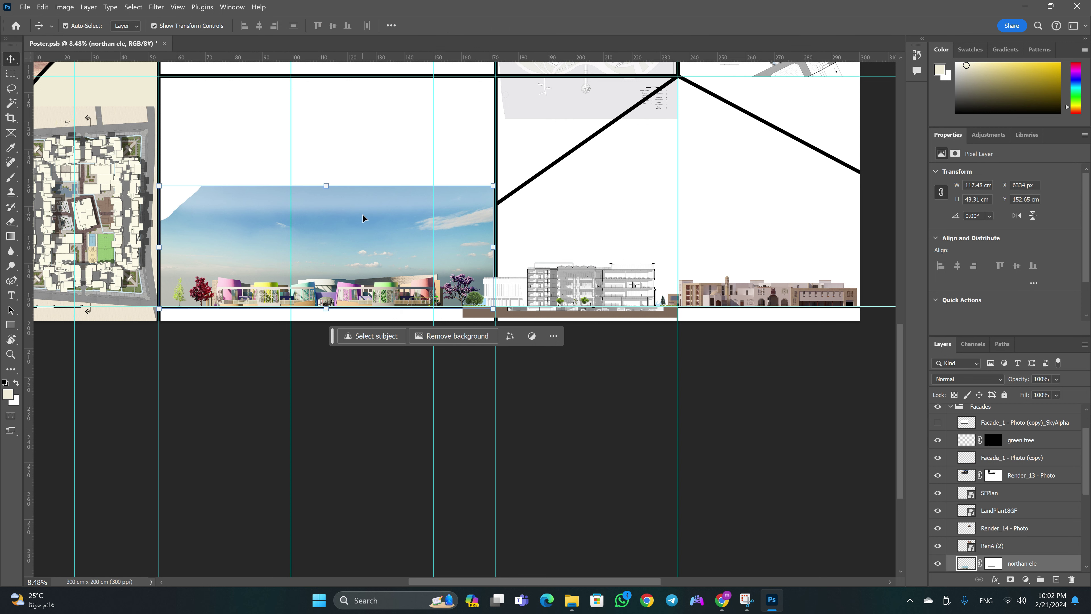
key("w")
left_click(362, 214)
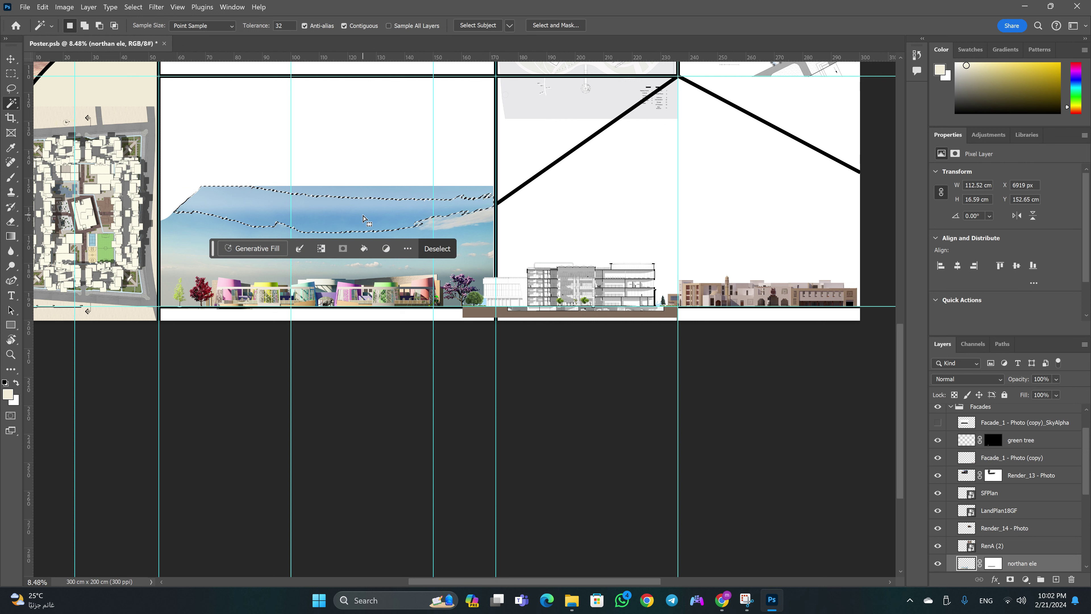
key("Delete")
left_click(455, 221)
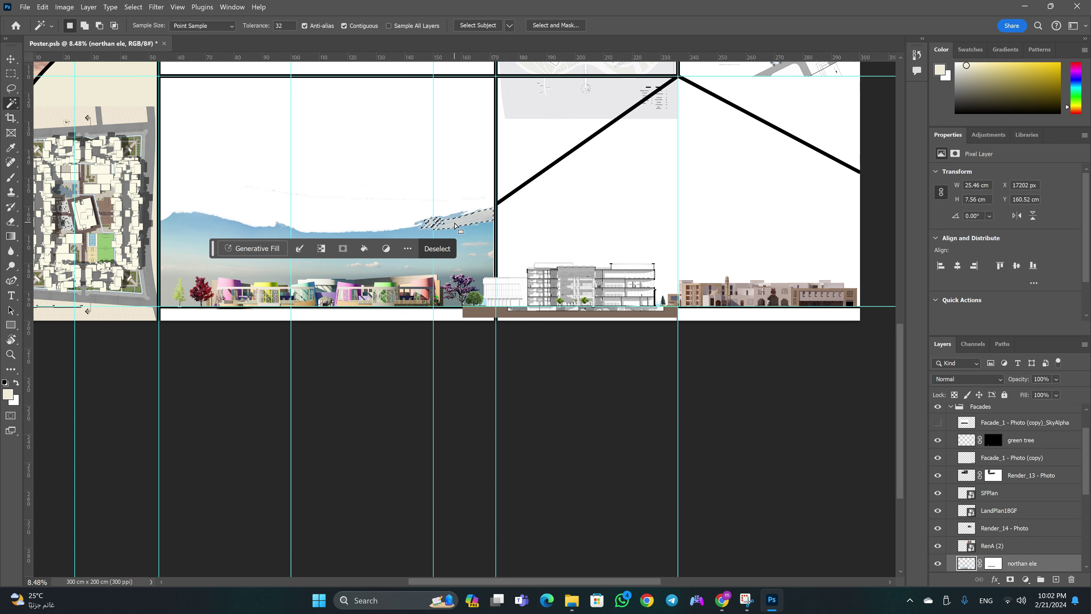
key("Delete")
left_click(286, 260)
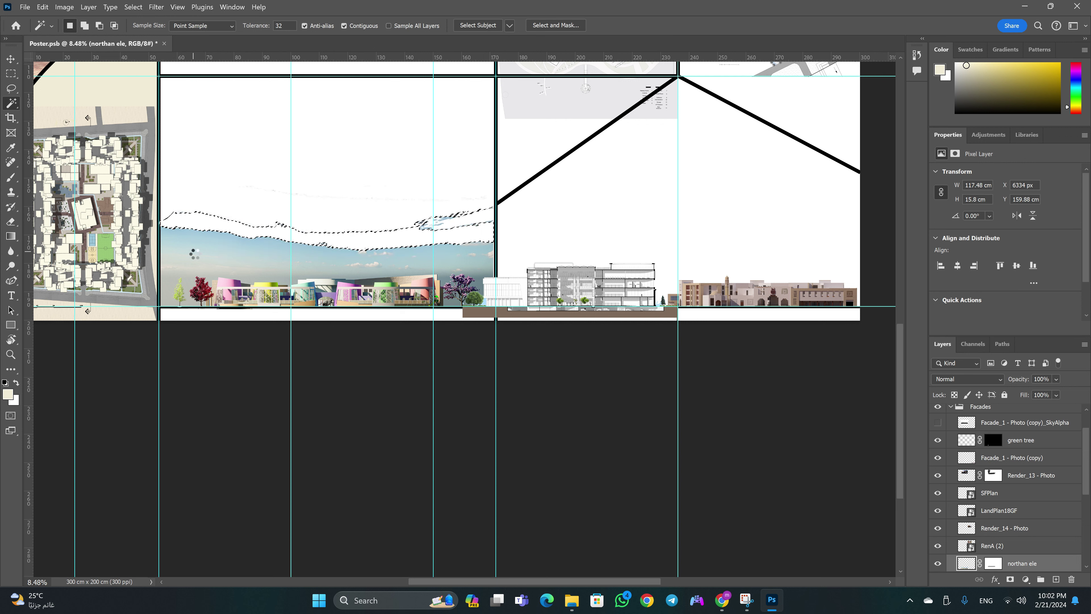
key("Delete")
key("ctrl+z")
key("ctrl+z")
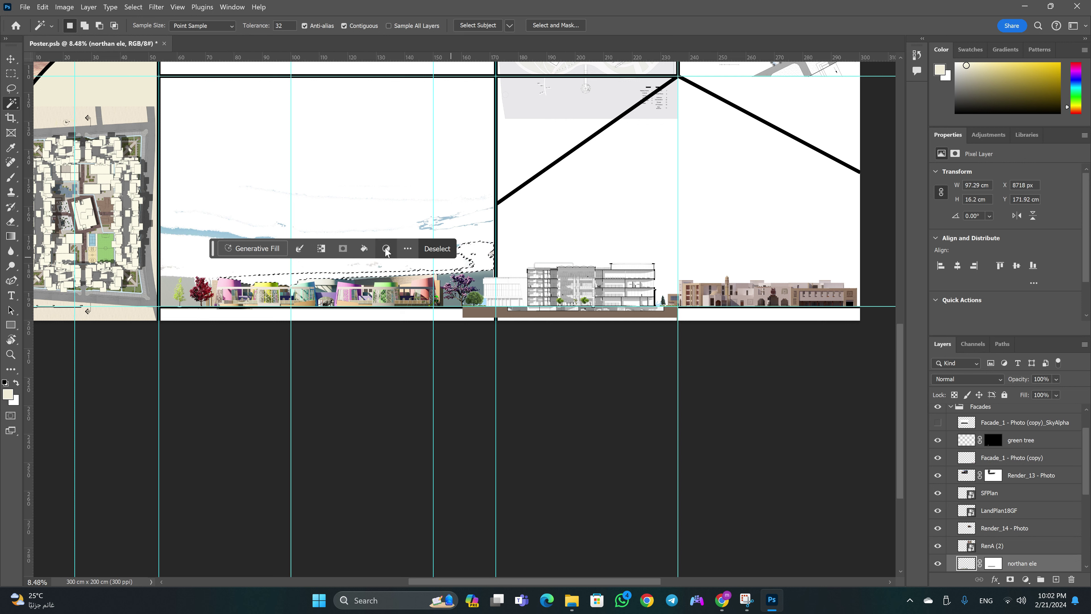
Select the sky around the lower-left and purple trees, then zoom in on the purple tree
left_click(166, 286)
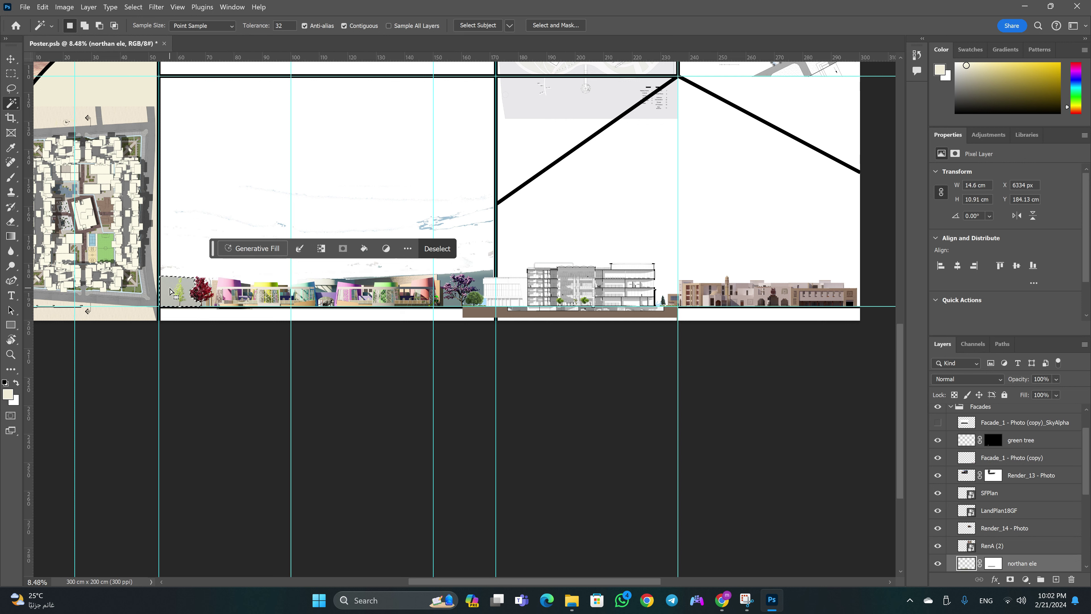
left_click(461, 286)
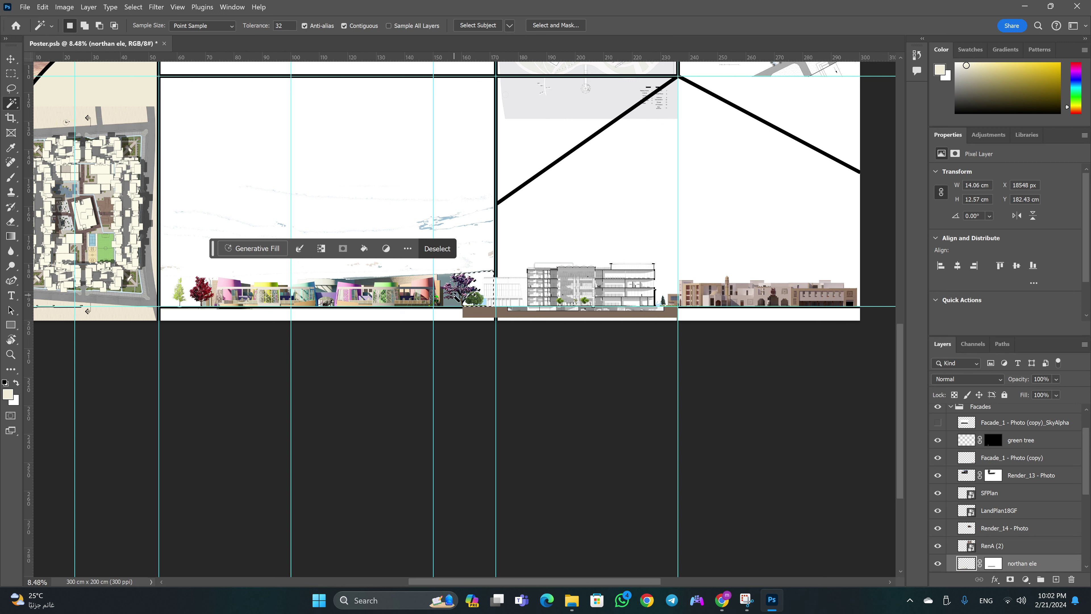
left_click(446, 283)
left_click(450, 281)
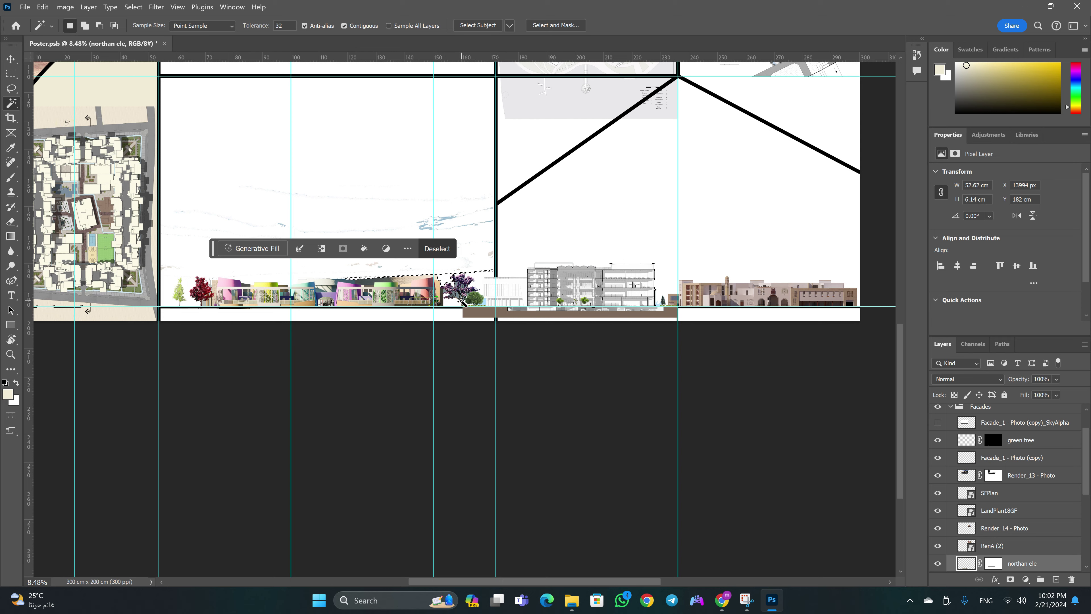
key("z")
left_click_drag(464, 298, 479, 308)
Turn off Contiguous and Magic Wand-select the grey sky specks near the purple tree
key("w")
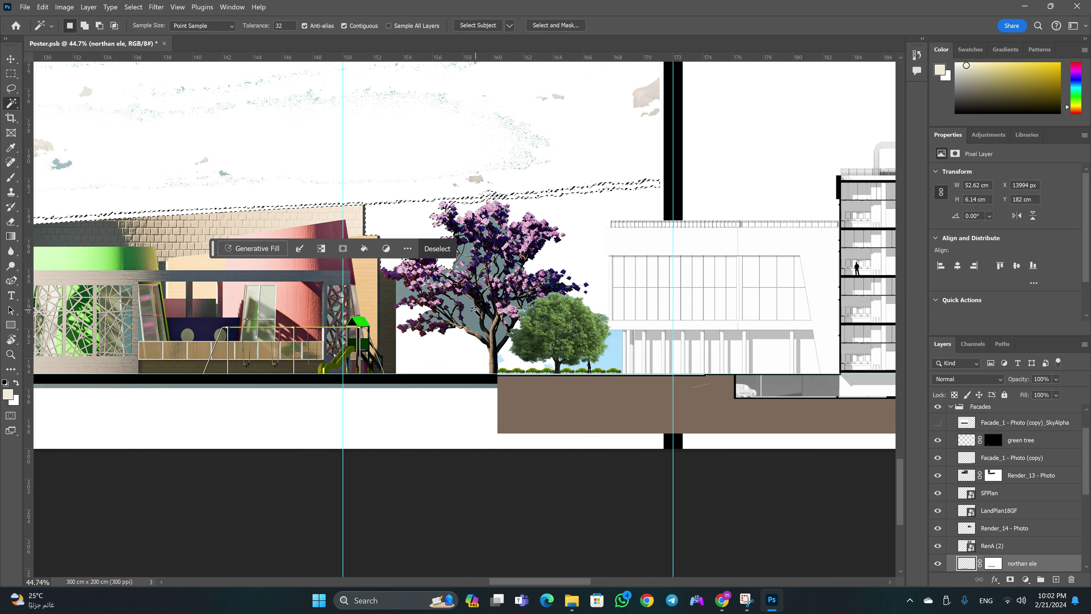
left_click(473, 313)
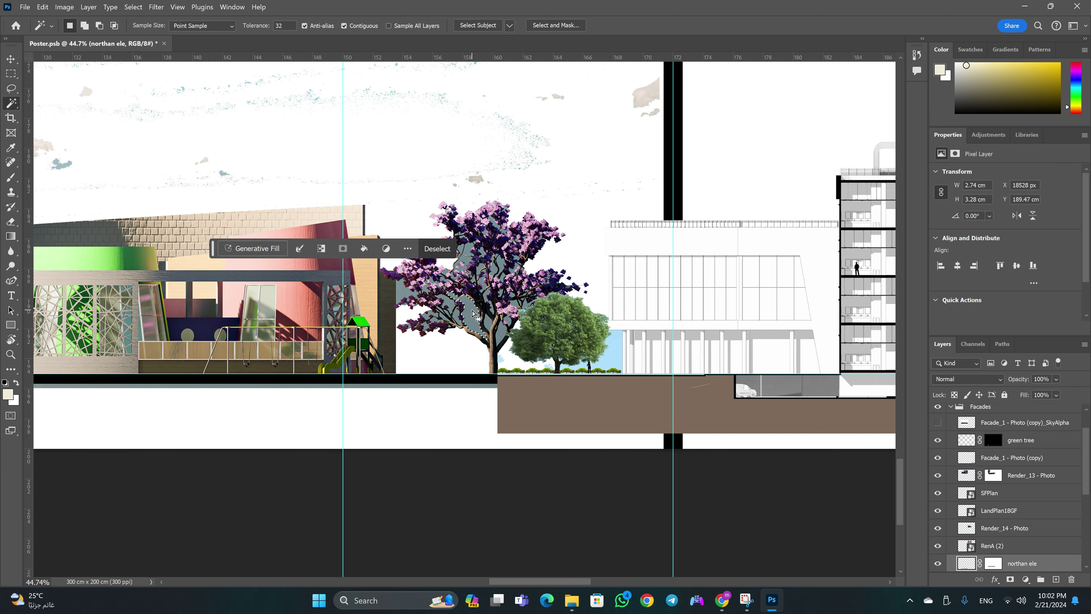
left_click(466, 267)
left_click(469, 250)
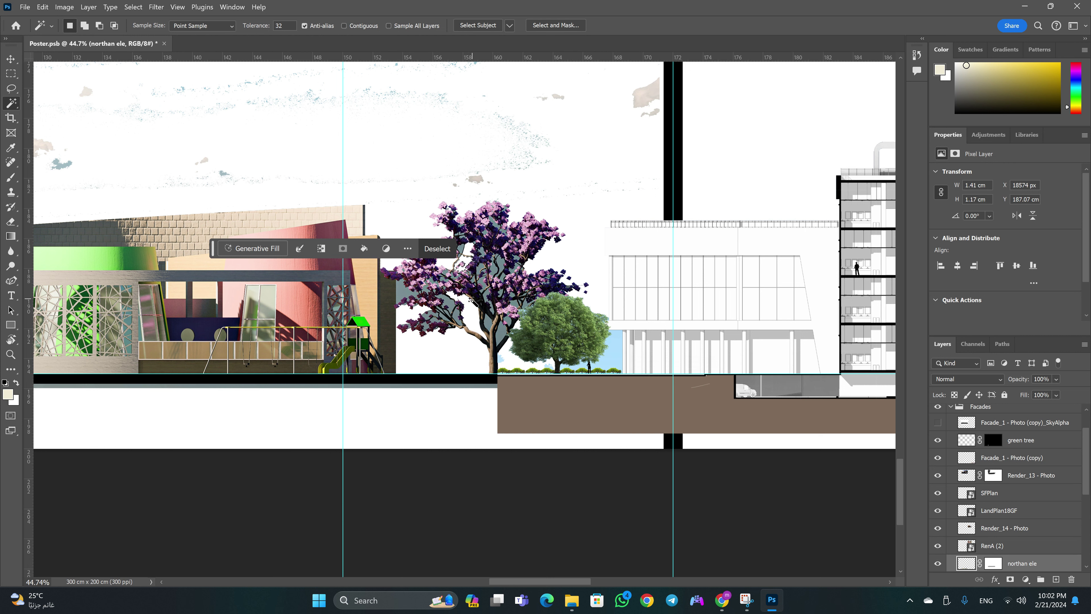
left_click(344, 26)
left_click(501, 335)
left_click(343, 25)
left_click(501, 335)
scroll(500, 335, "up", 2)
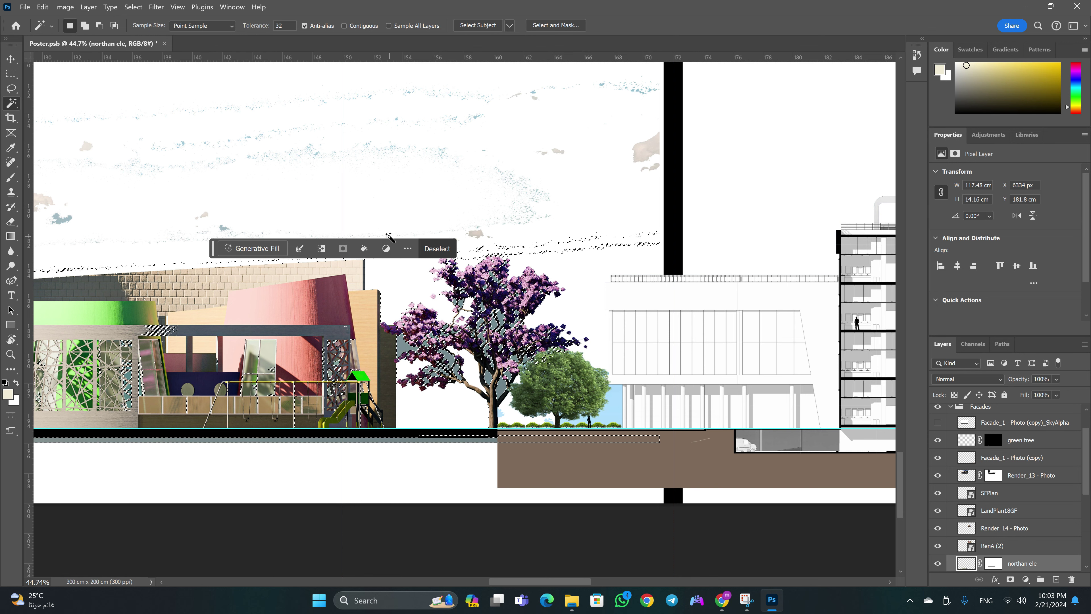
Delete the selected grey and dark specks from the sky, then deselect
key("Delete")
scroll(458, 363, "up", 2)
scroll(495, 241, "up", 2)
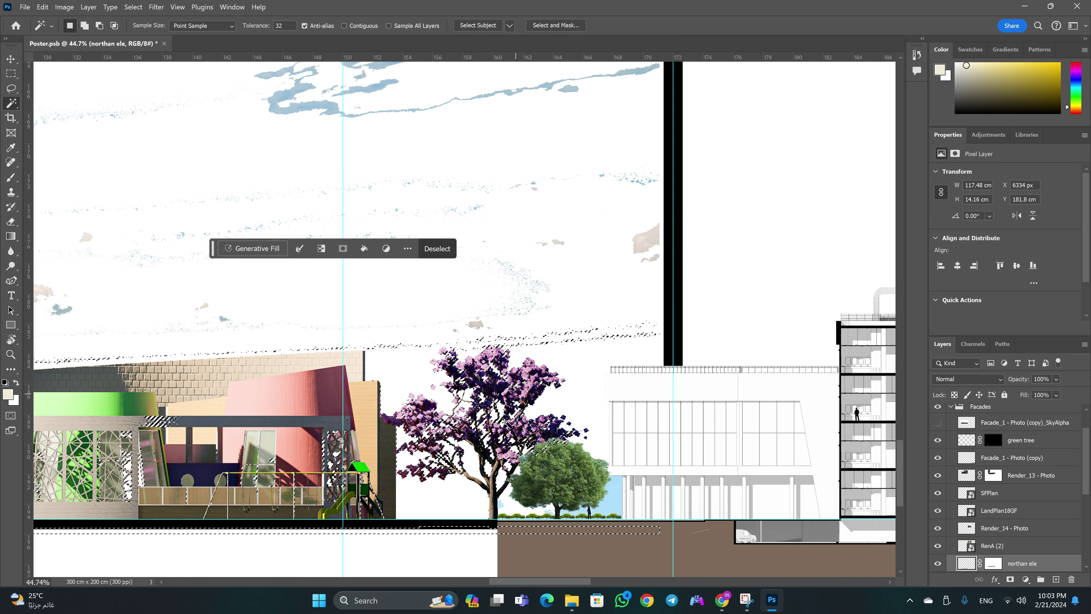
scroll(344, 215, "up", 2)
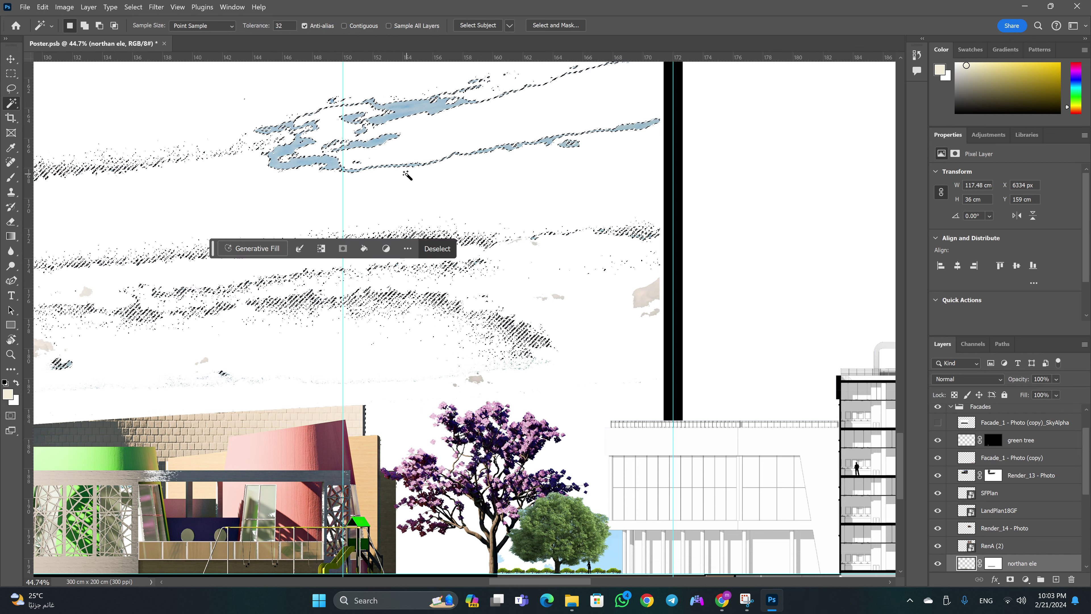
key("Delete")
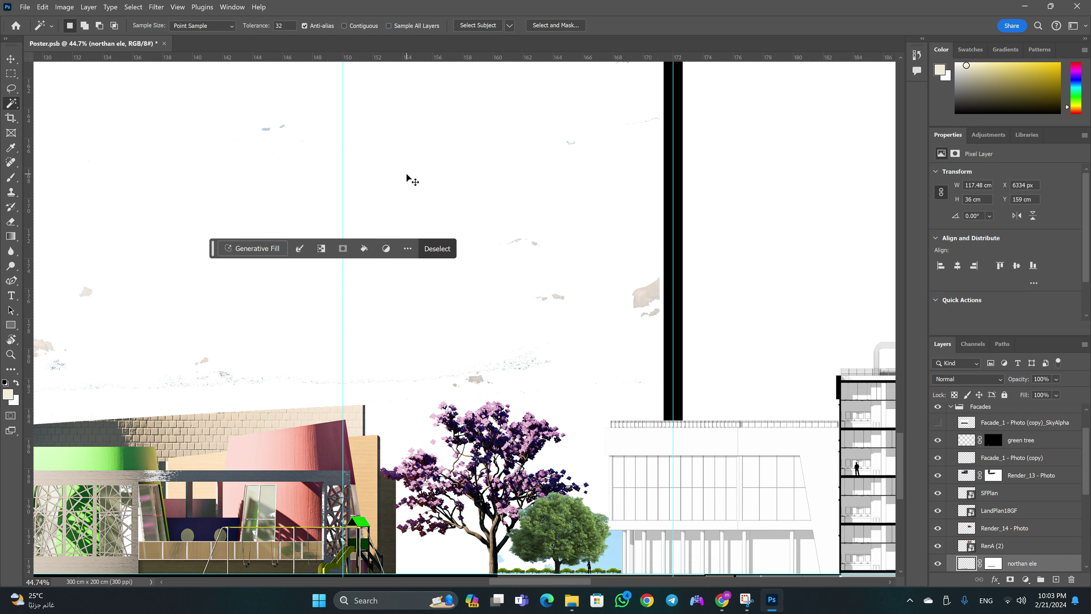
key("ctrl+d")
Marquee-select the empty sky strip above the facades
key("z")
mouse_move(461, 181)
left_mouse_down()
mouse_move(402, 185)
mouse_move(381, 163)
mouse_move(394, 153)
mouse_move(440, 173)
left_mouse_up()
key("m")
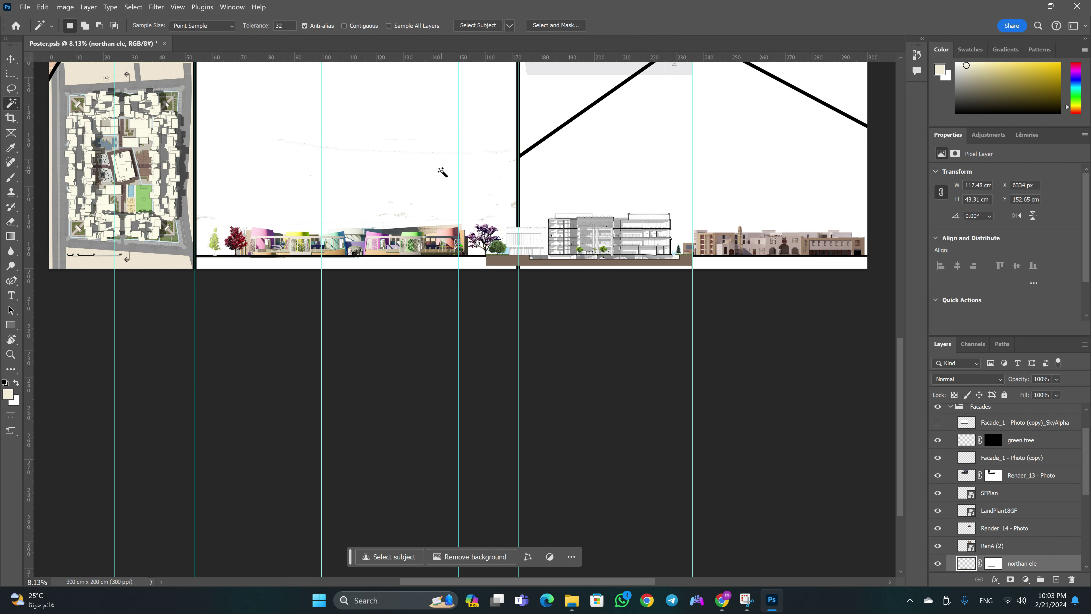
left_click_drag(198, 175, 868, 256)
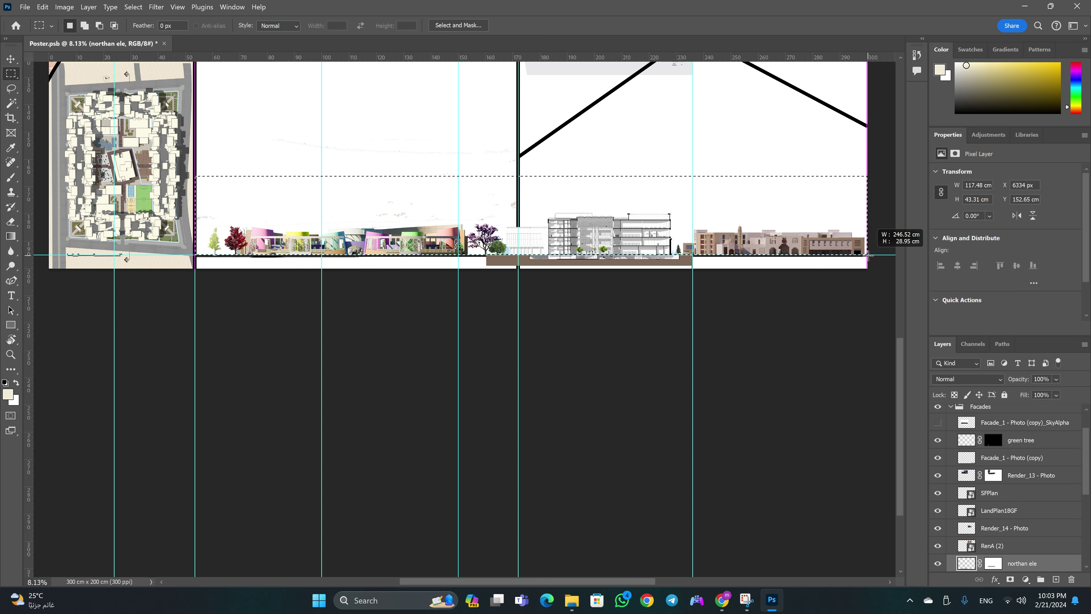
left_click_drag(868, 257, 867, 256)
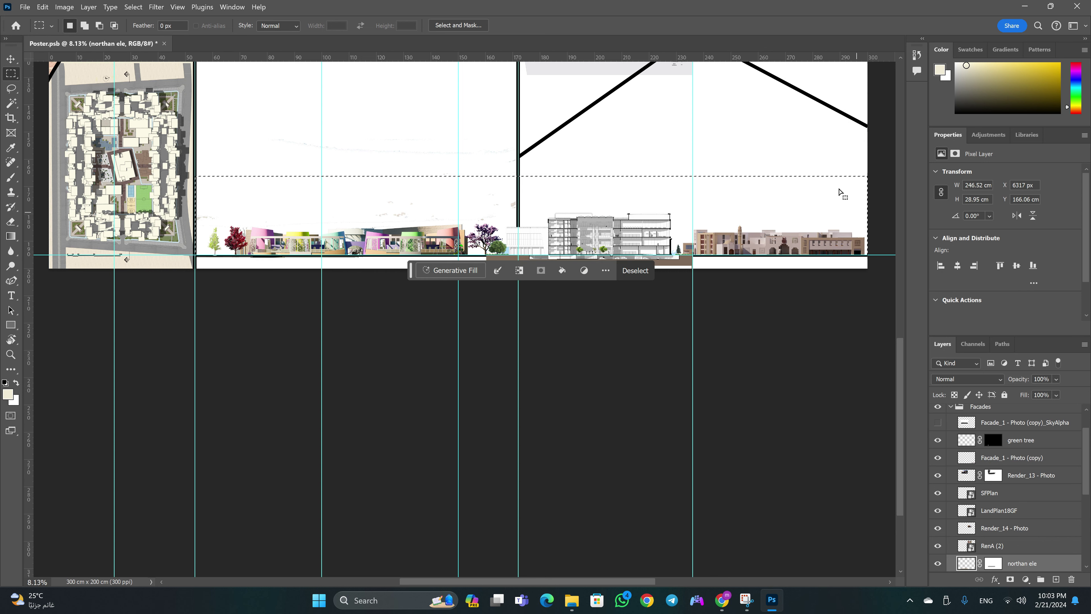
left_click(446, 274)
type("bl")
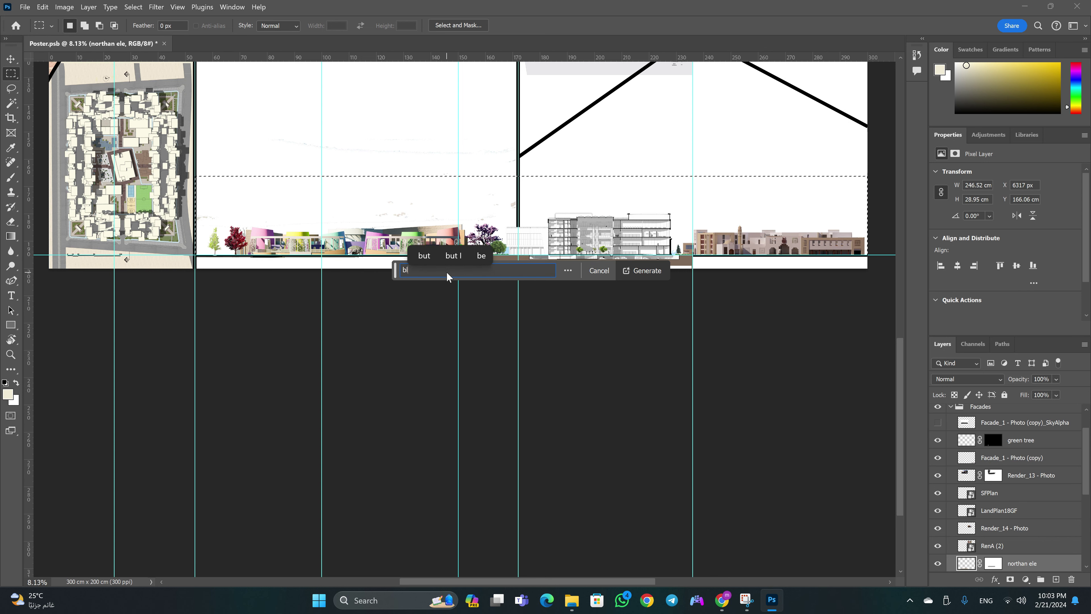
type("ue sky,")
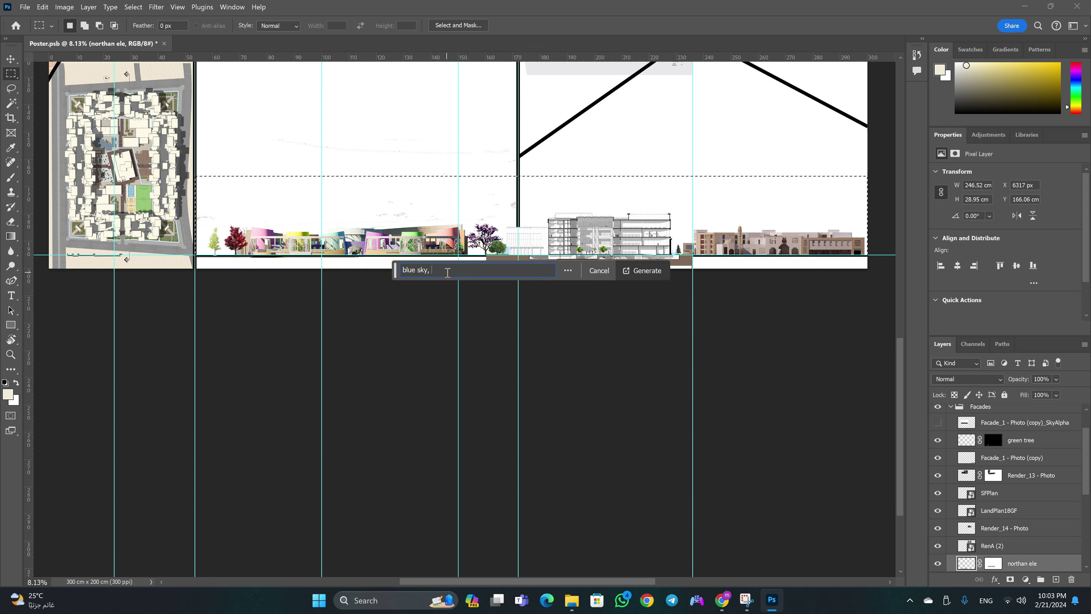
type("li")
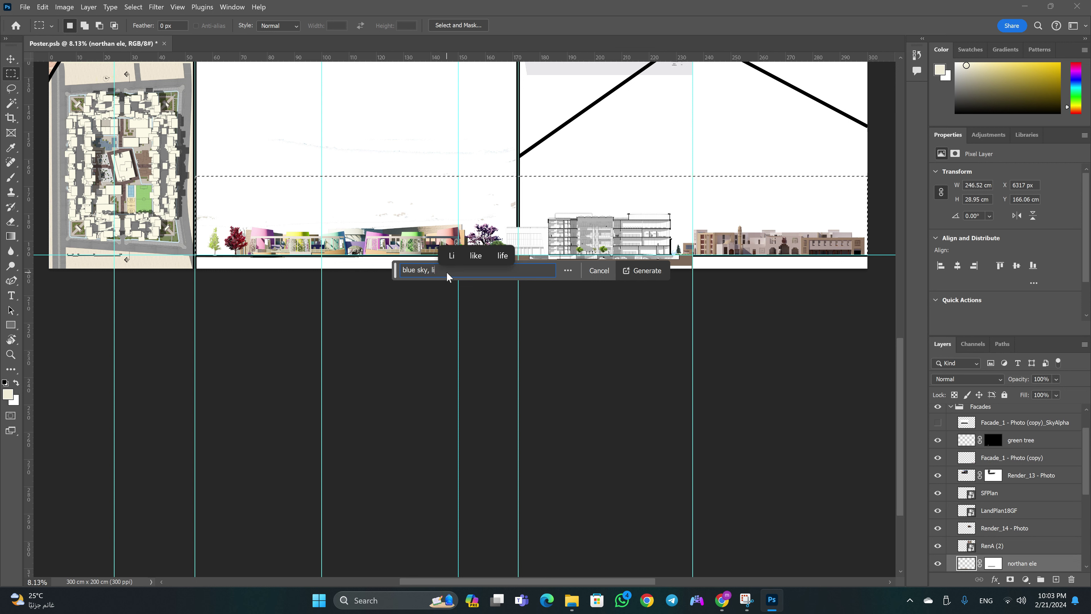
type("te ")
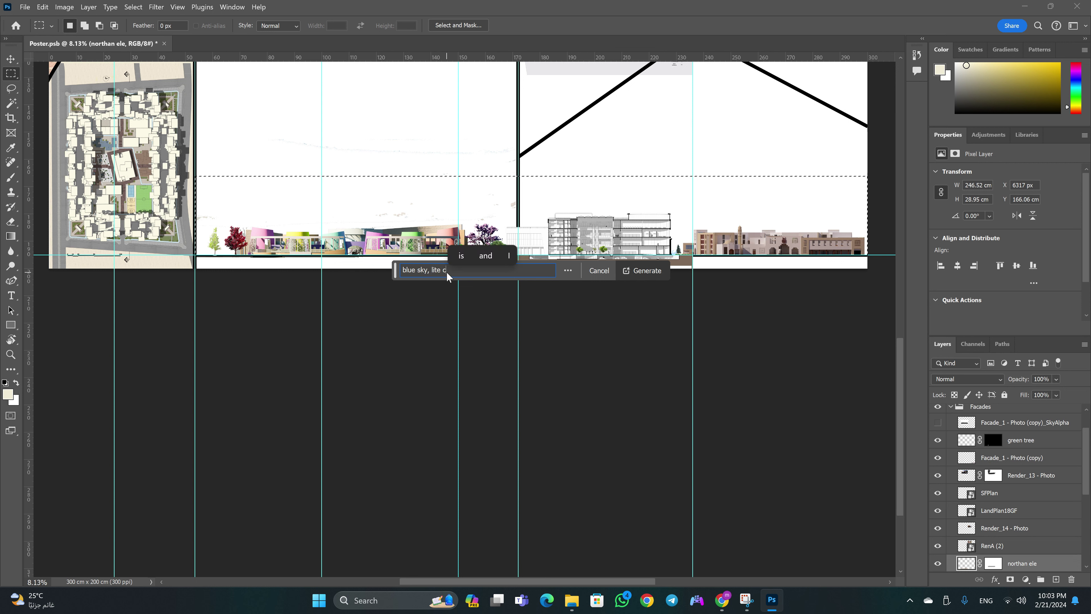
type("clouds")
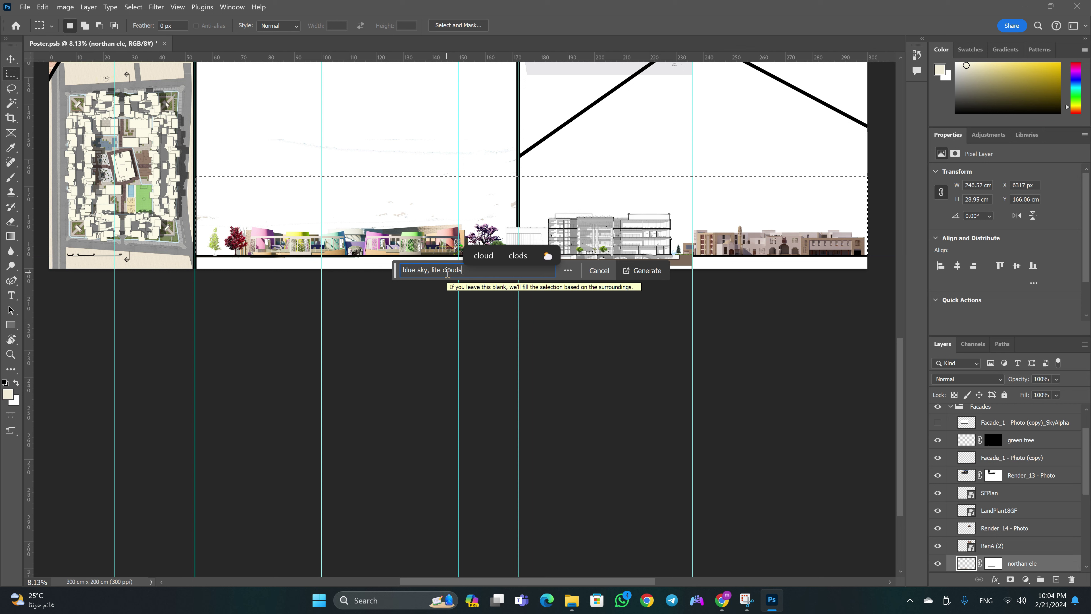
type(",")
type(" morning")
key("Return")
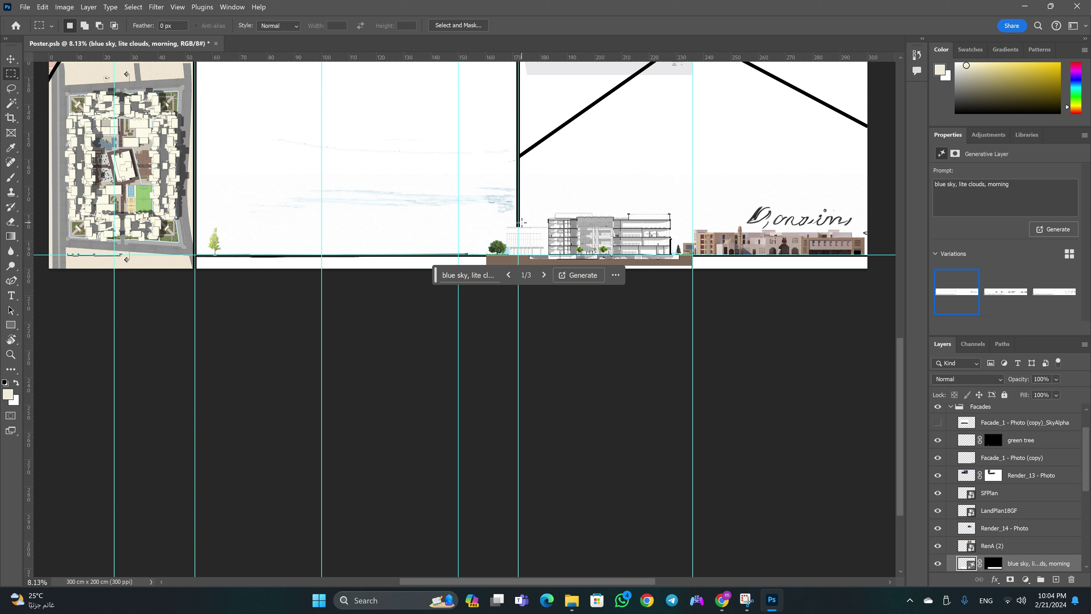
mouse_move(1006, 291)
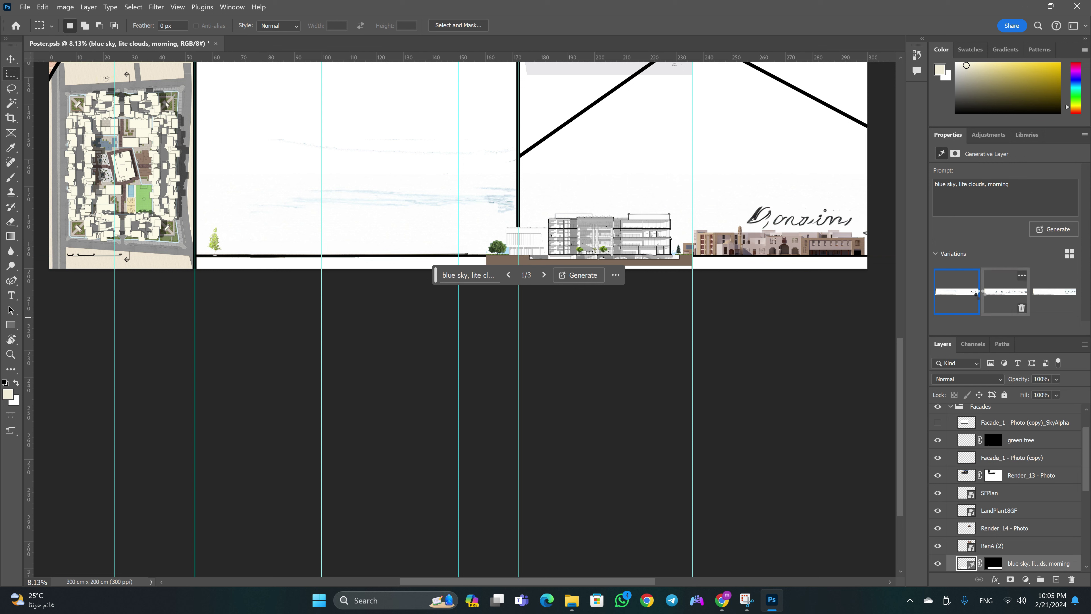
left_click(1025, 290)
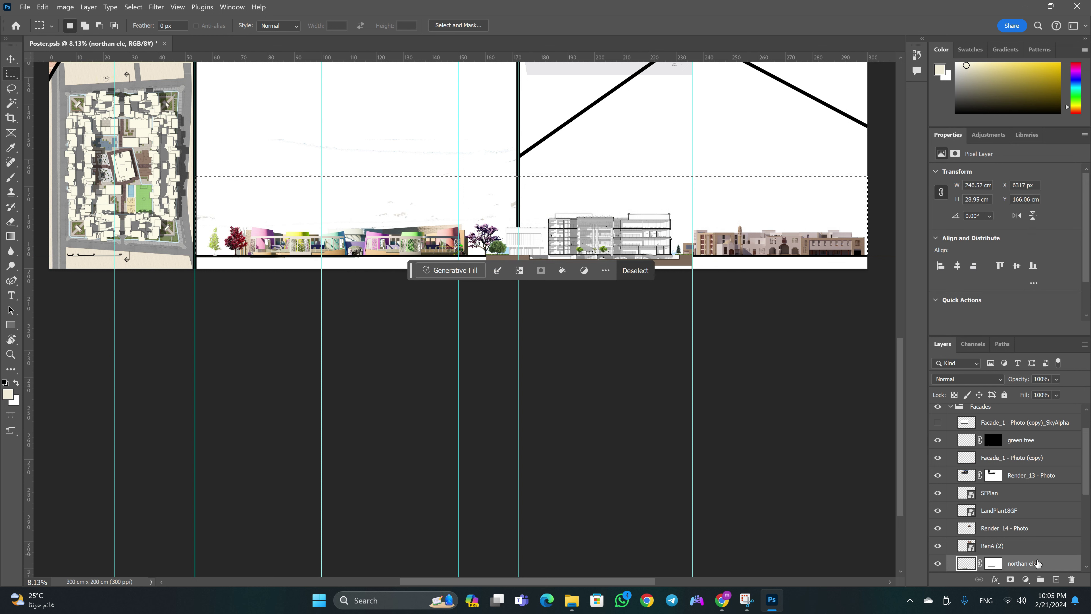
Add a new layer and enter the Generative Fill prompt 'blue sky, morning, clouds'
left_click(1055, 579)
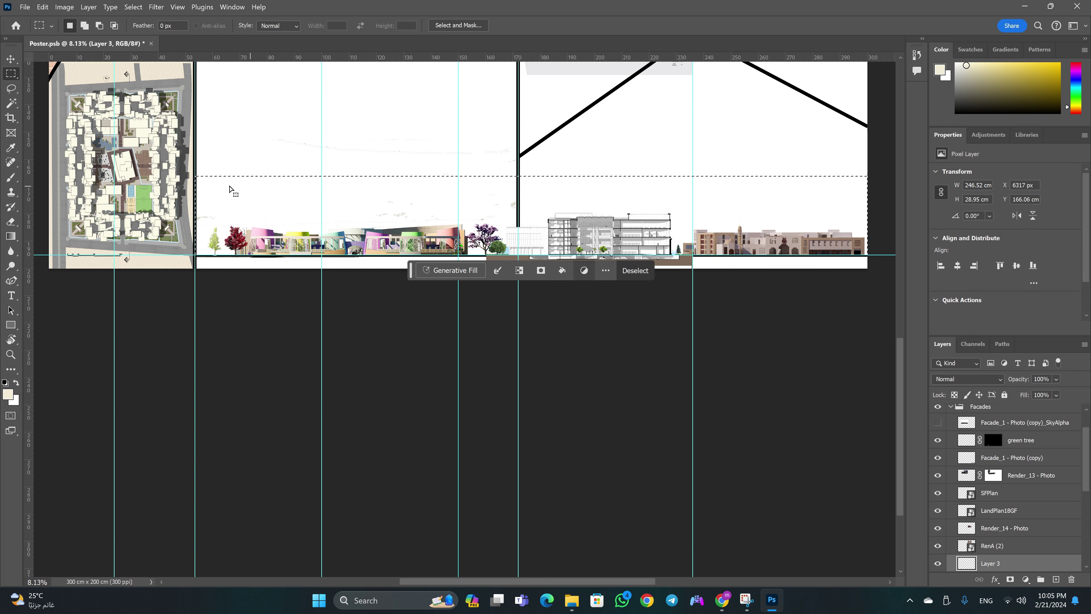
left_click(468, 275)
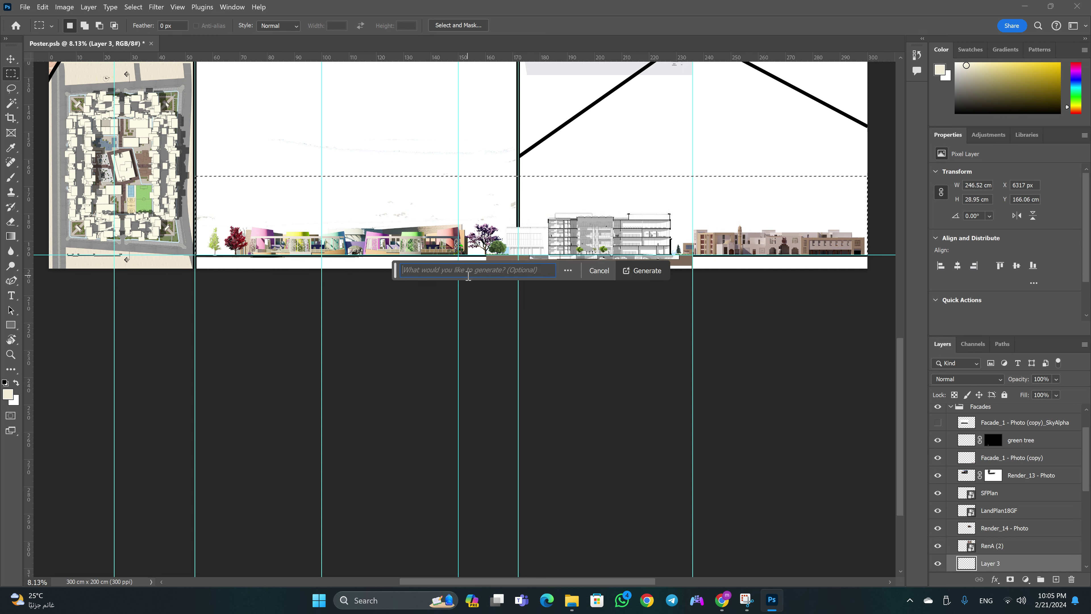
type("sk")
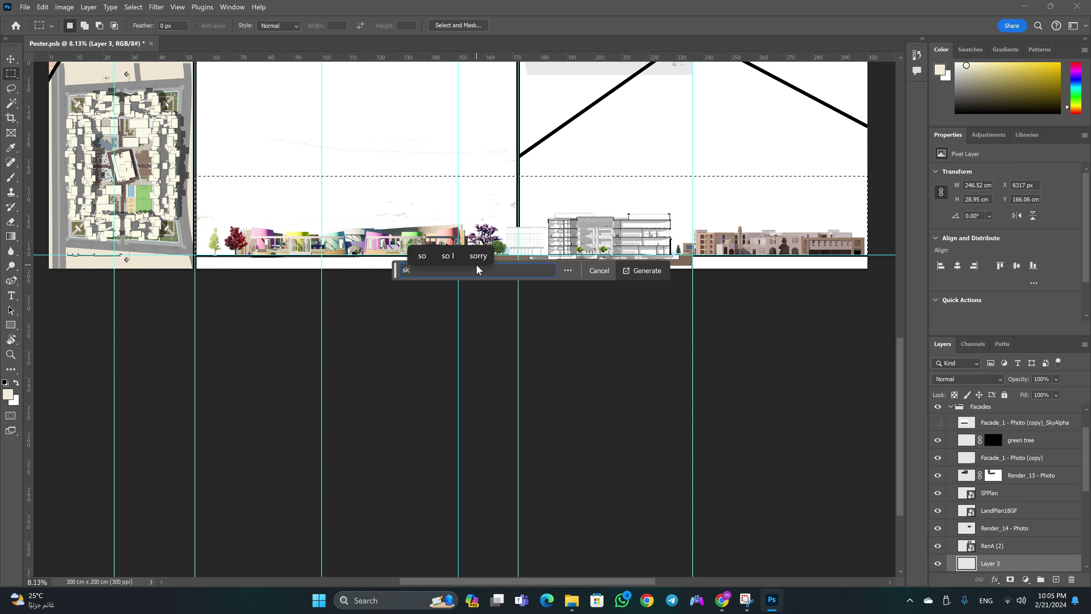
type("u")
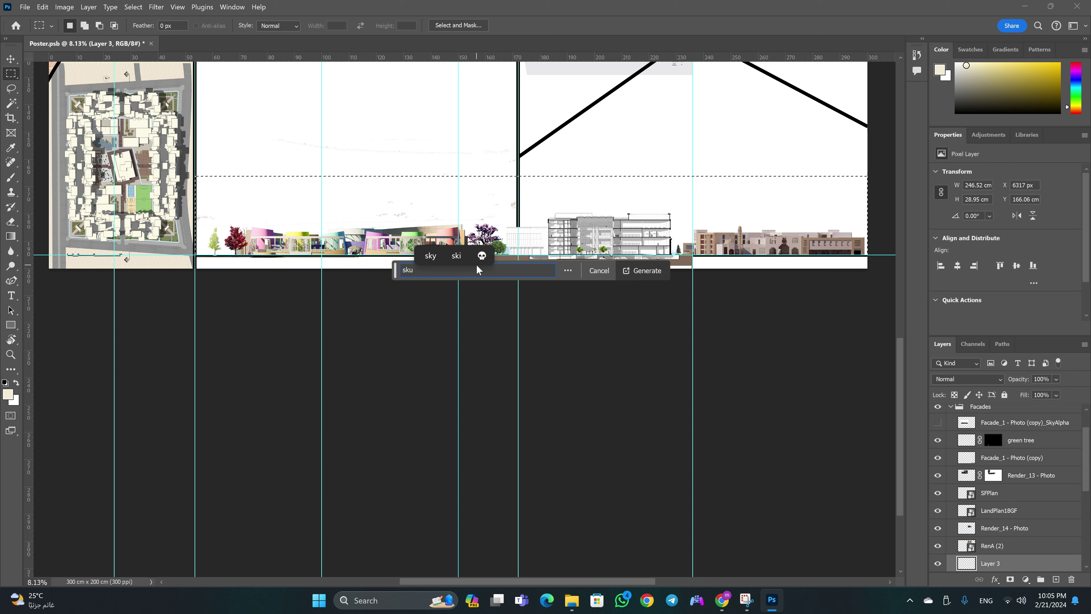
key("BackSpace")
key("BackSpace")
key("BackSpace")
type("bl")
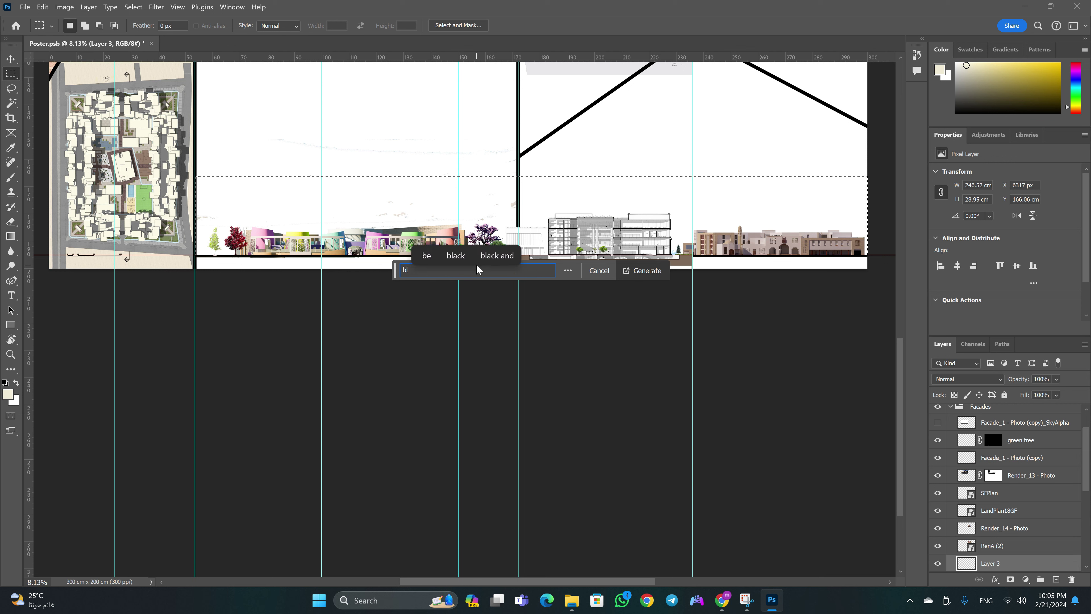
type("ue sky, morning")
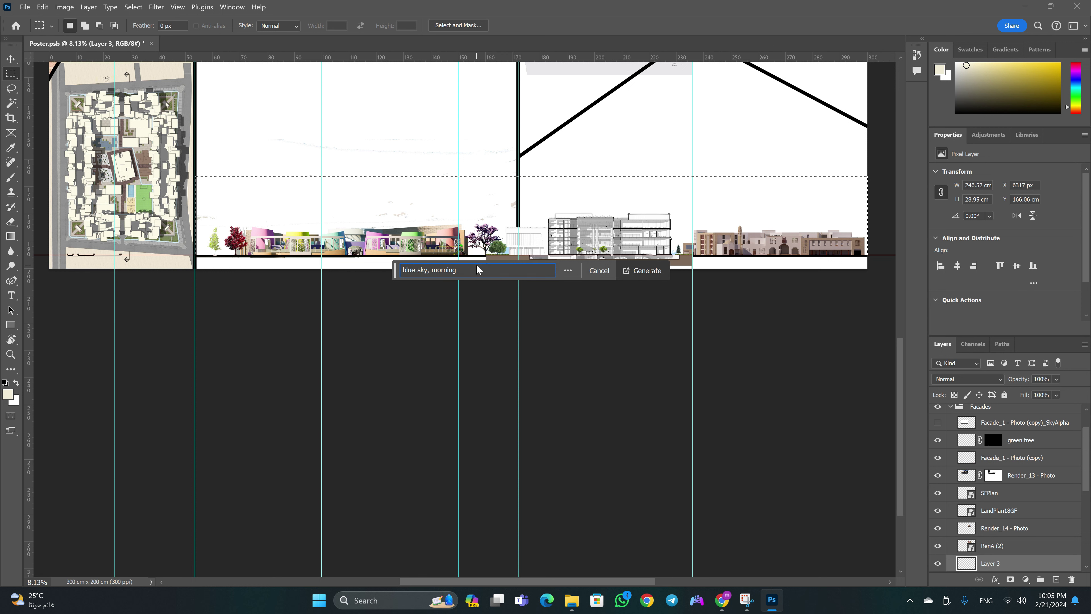
type(",")
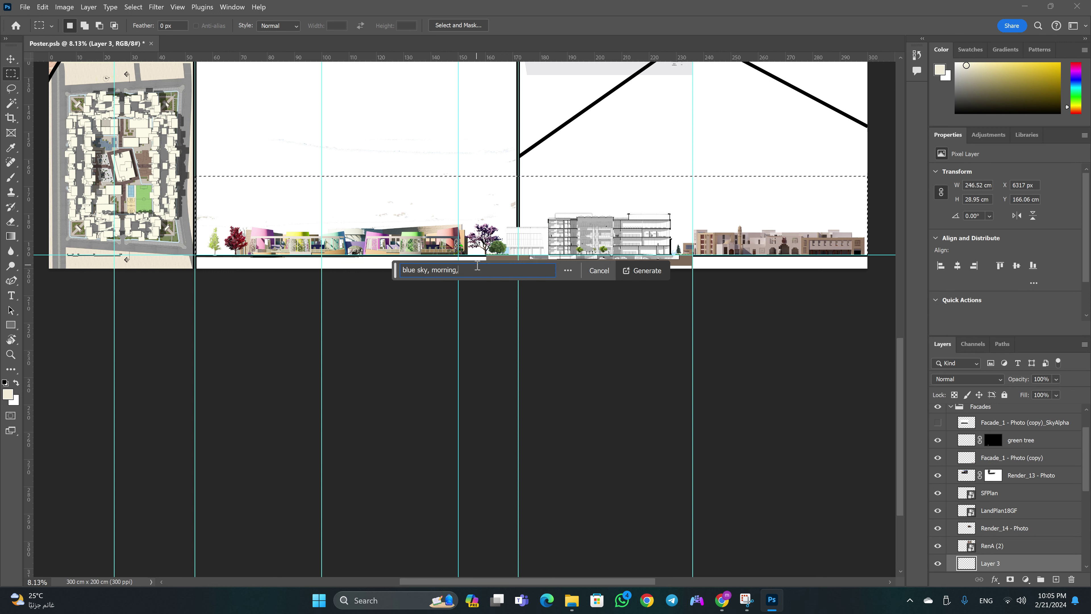
type(" cl")
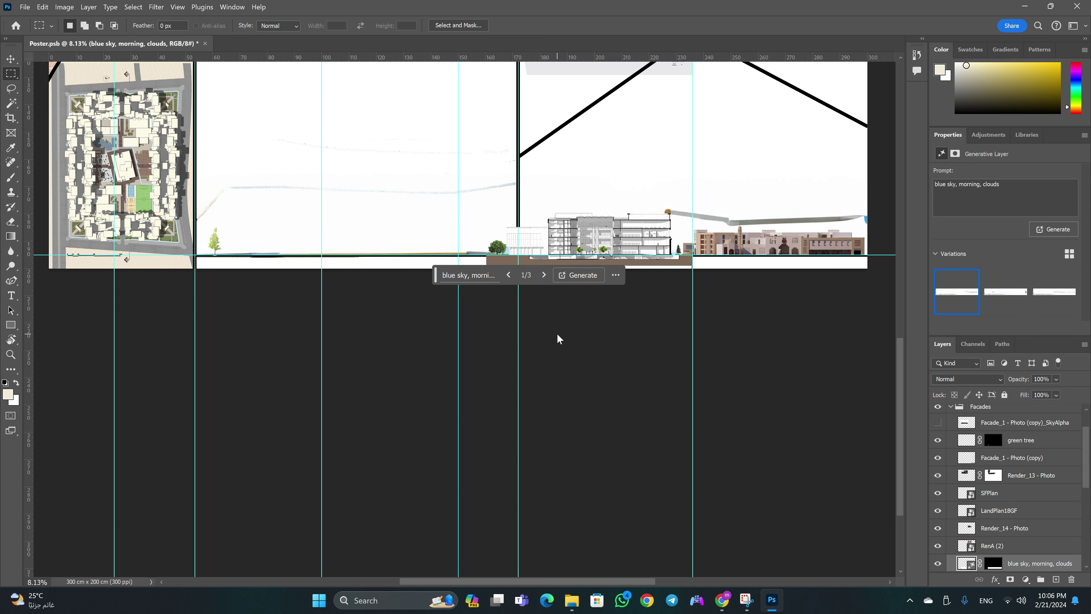
Compare the generated sky variations, generate more, then delete the generated sky layer
left_click(1054, 292)
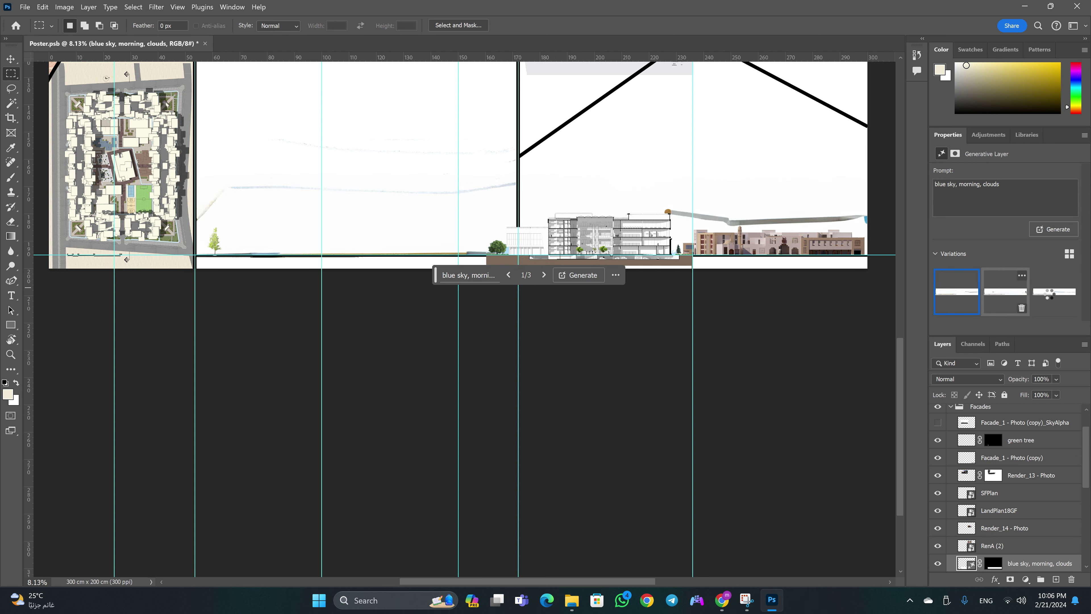
left_click(1005, 291)
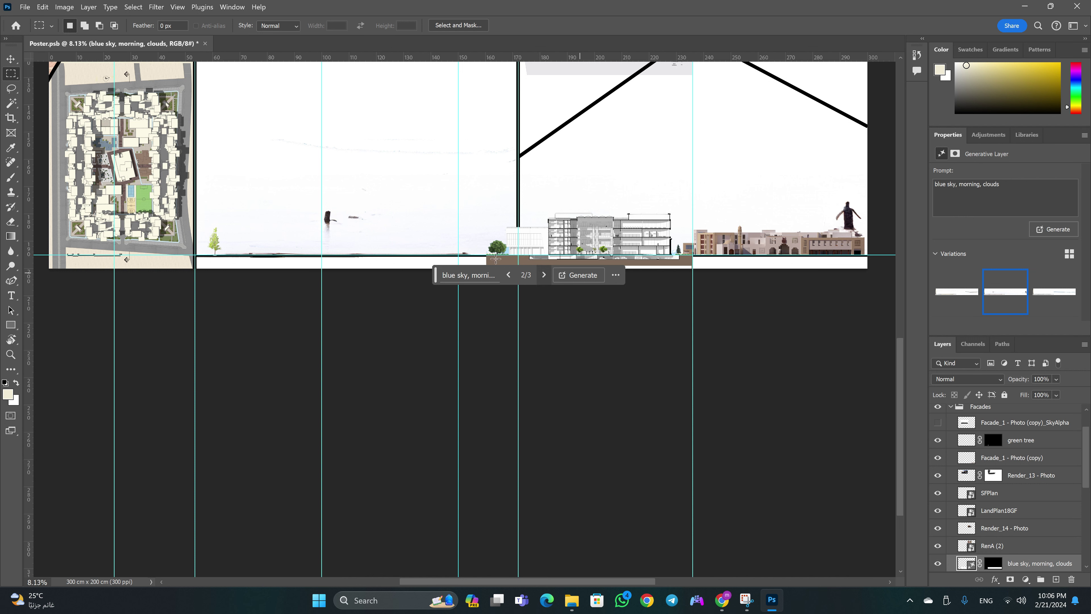
left_click(584, 277)
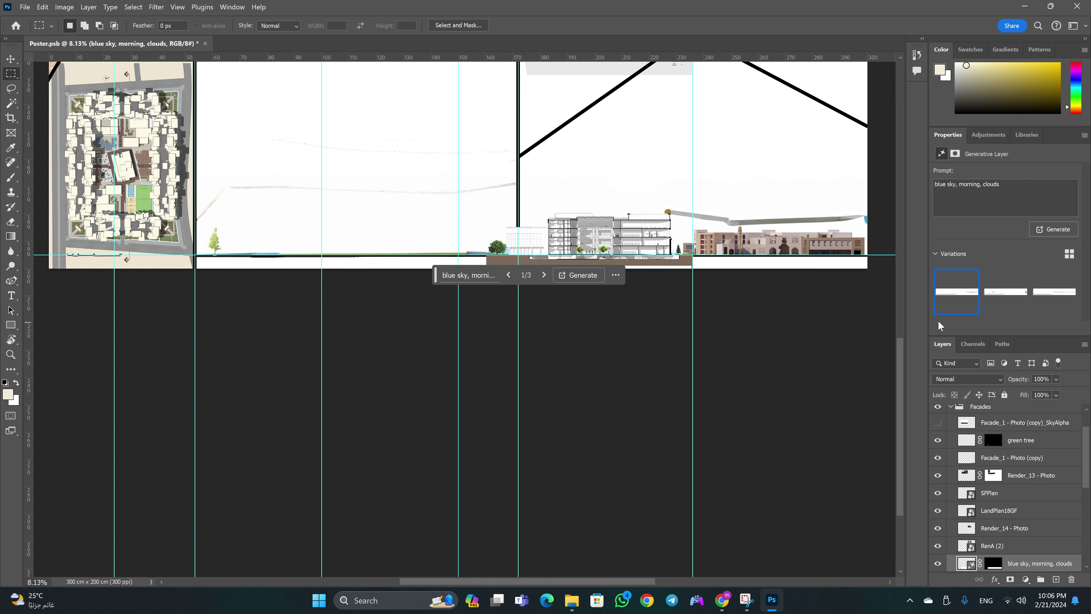
mouse_move(956, 291)
left_click(973, 308)
Filter Google image results for 'sky' to Large and pick the Wikipedia sky photo
key("alt+Tab")
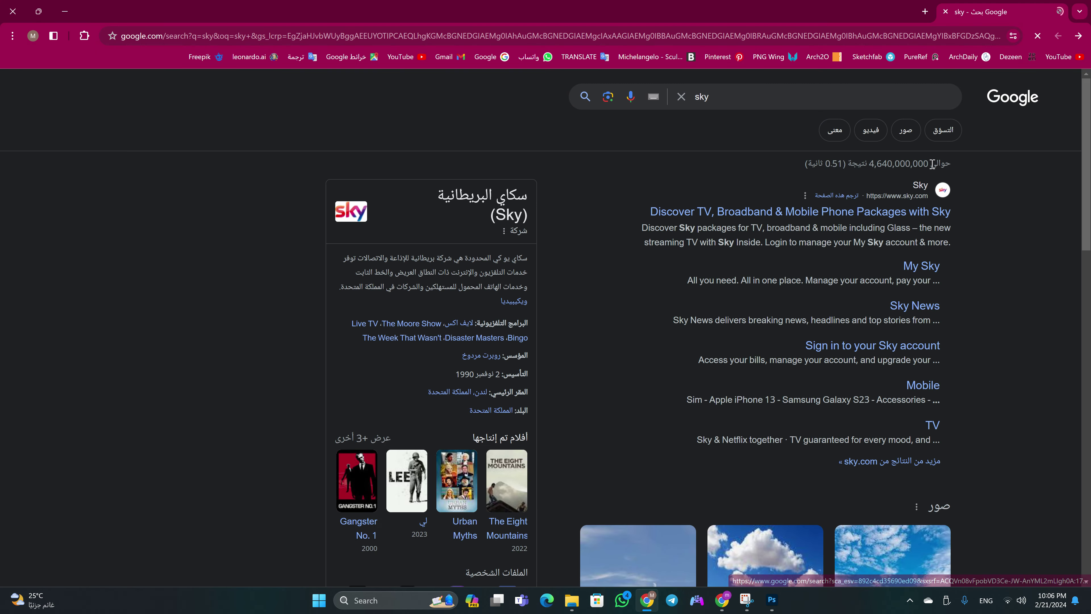
left_click(906, 130)
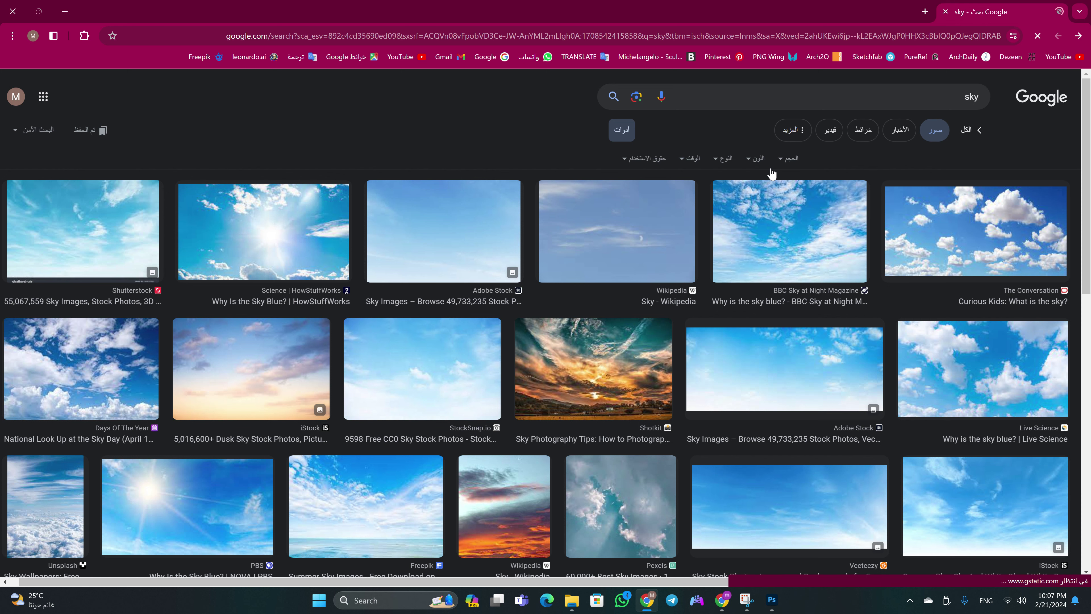
left_click(787, 158)
left_click(781, 197)
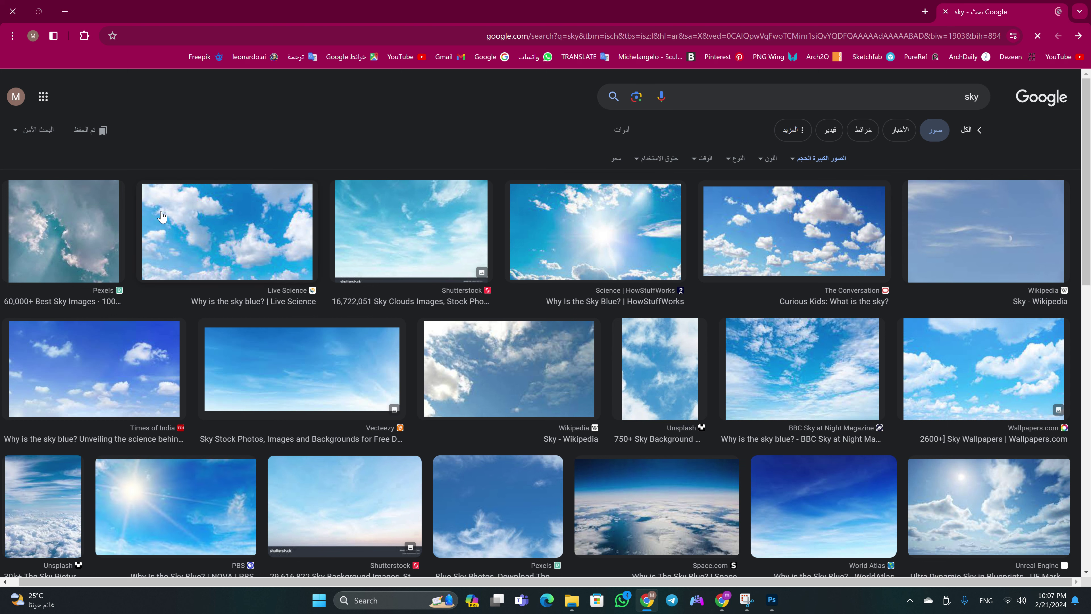
scroll(1001, 292, "down", 3)
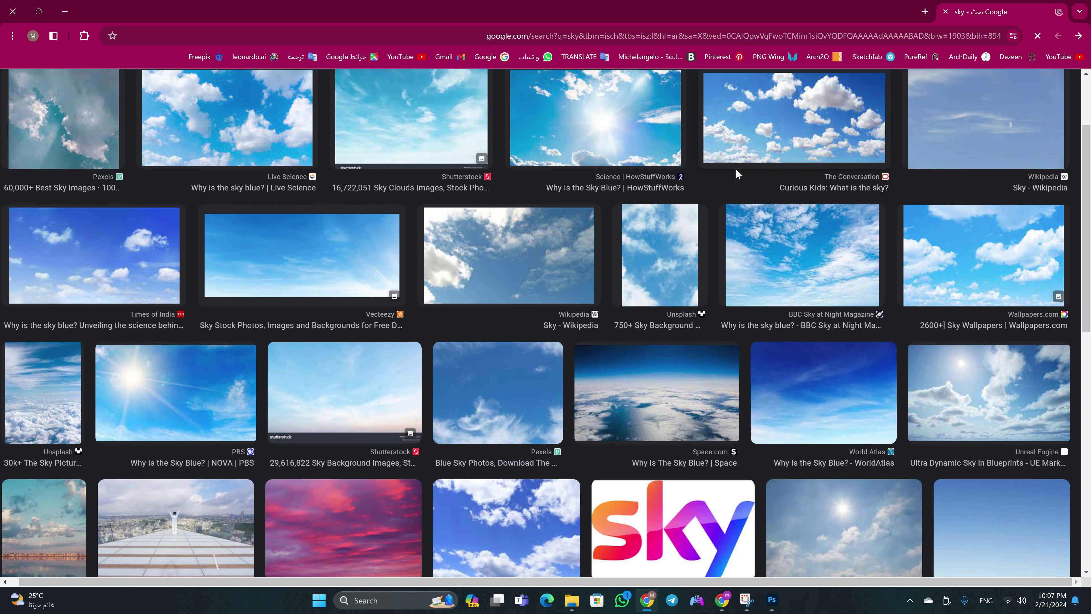
right_click(733, 273)
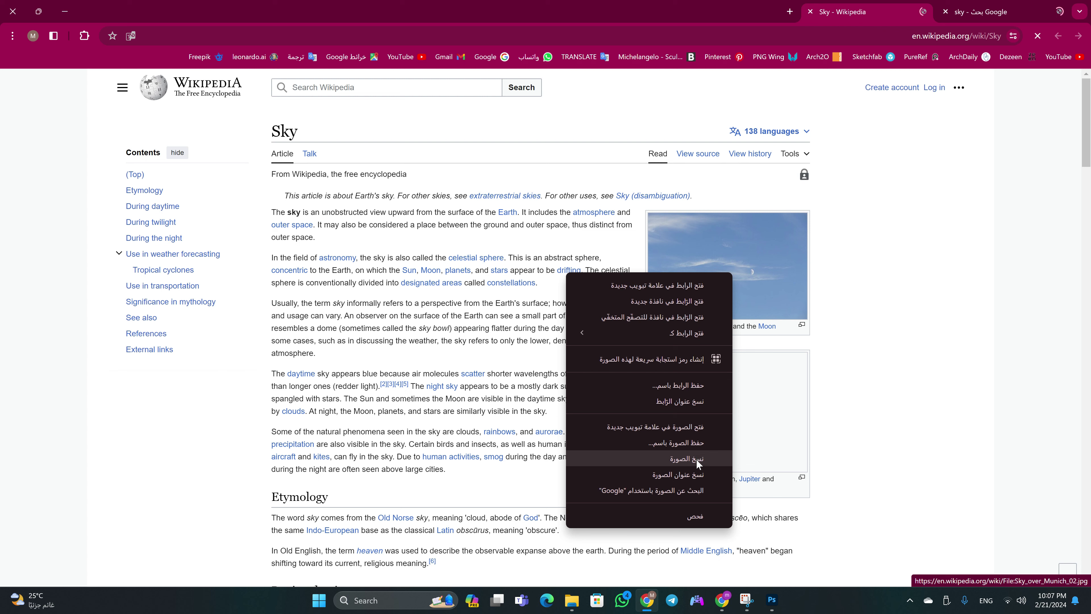
Copy the Sky_over_Munich_02 photo from Wikipedia and paste it into the poster
left_click(696, 460)
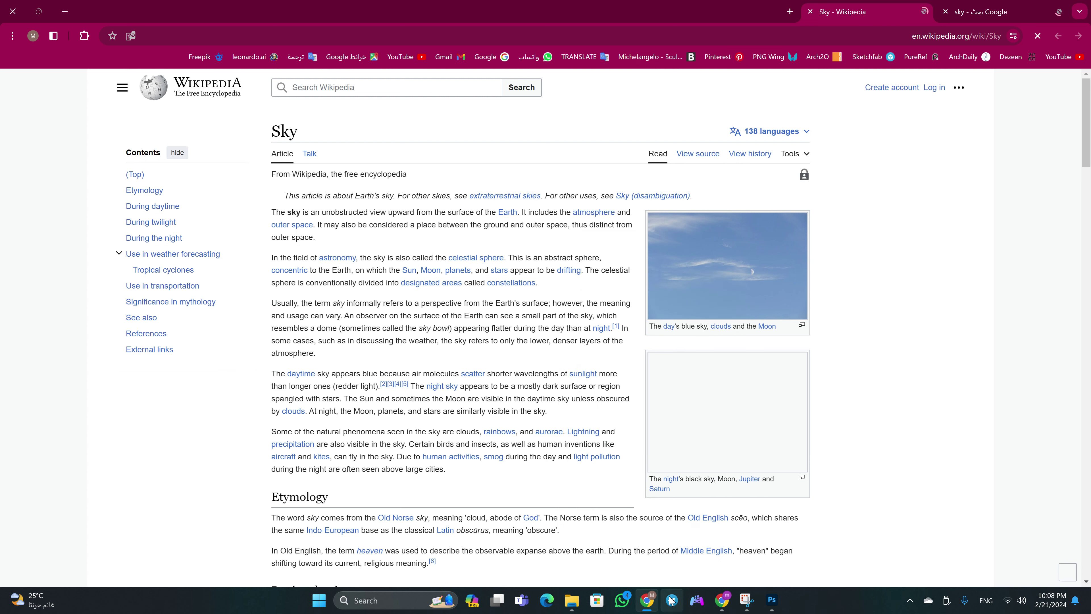
left_click(766, 606)
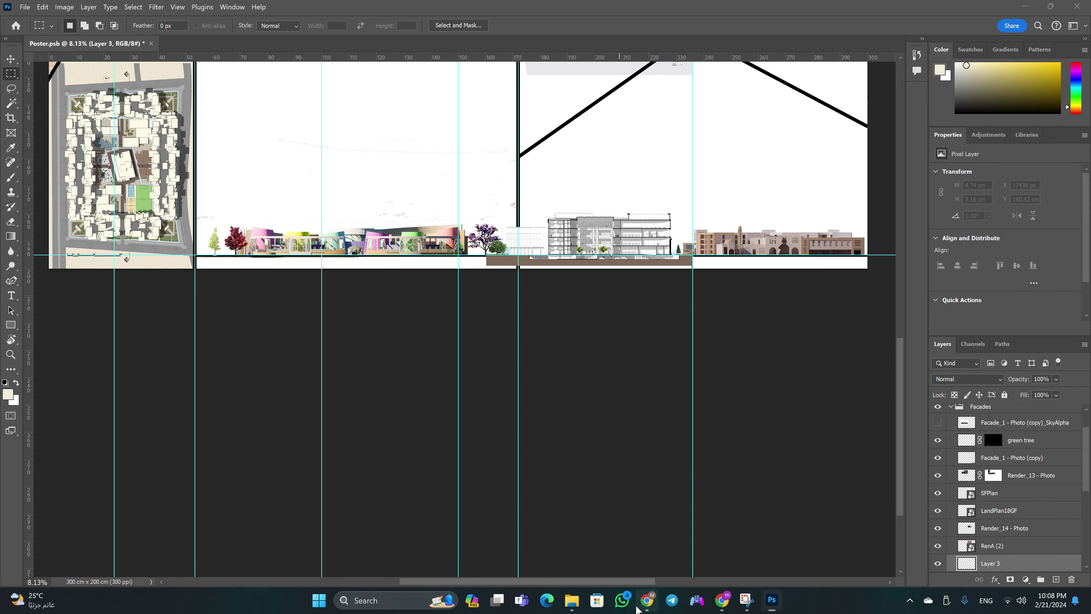
left_click(647, 600)
right_click(730, 318)
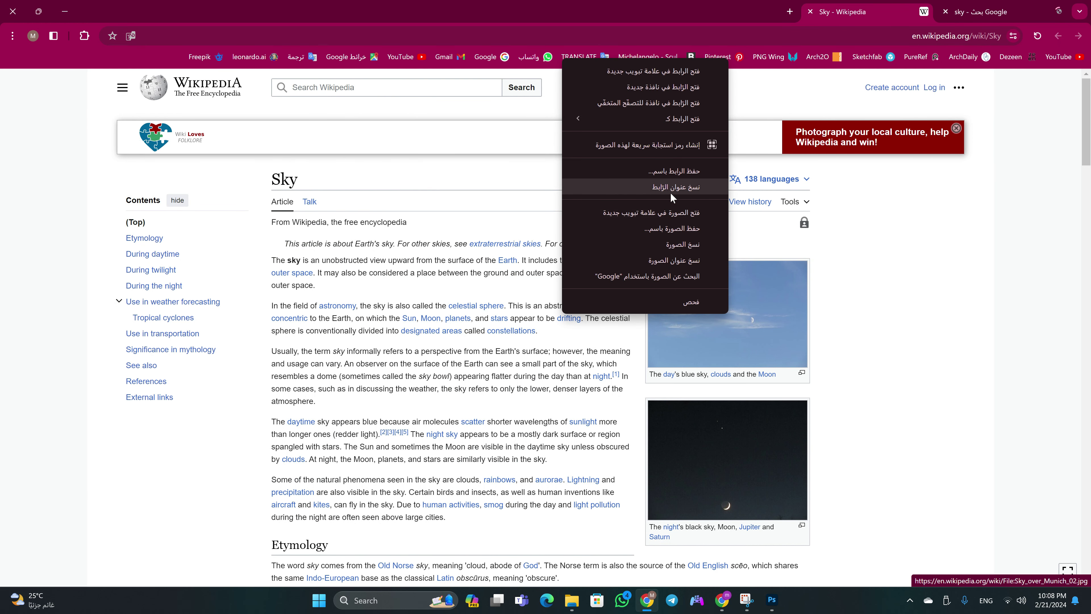
left_click(681, 258)
left_click(772, 601)
Scale the sky photo to one panel, place it below 'northan ele', and select its lower strip
left_click_drag(195, 243, 532, 243)
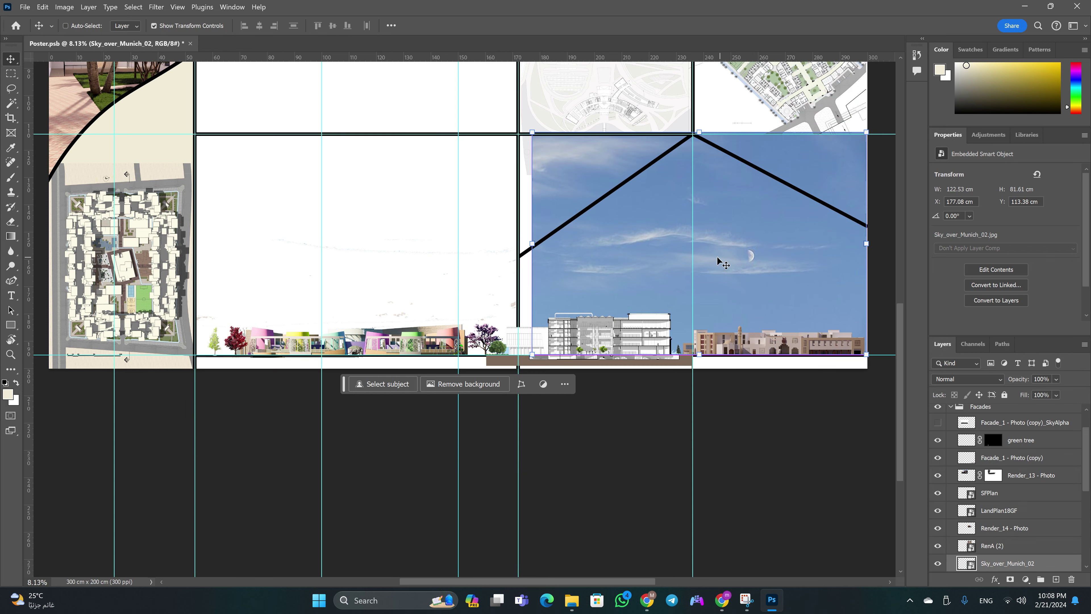
left_click_drag(773, 272, 775, 272)
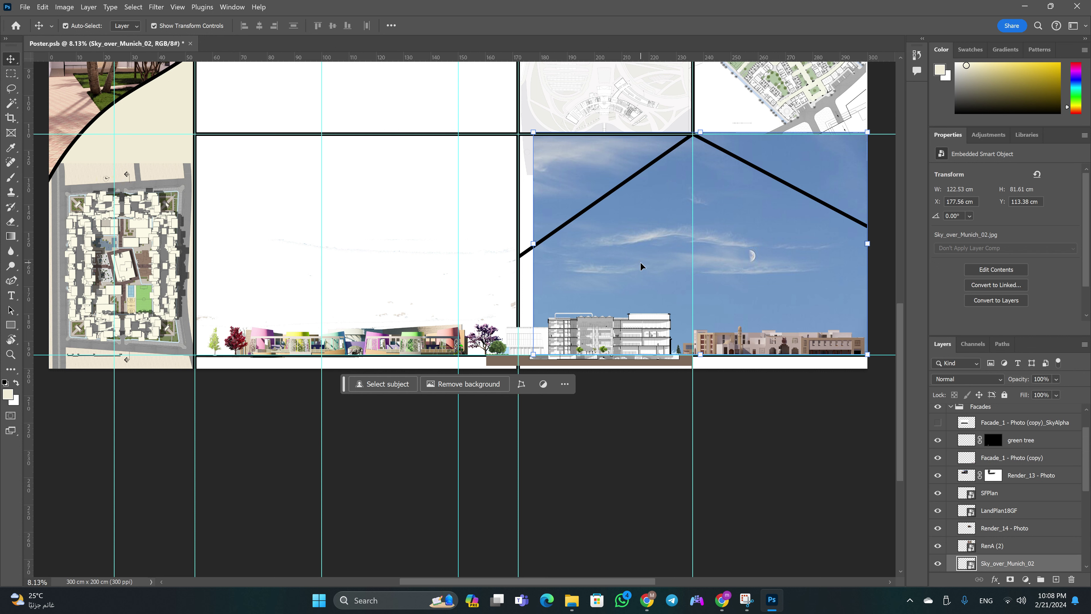
scroll(1044, 541, "down", 1)
scroll(1044, 541, "down", 1)
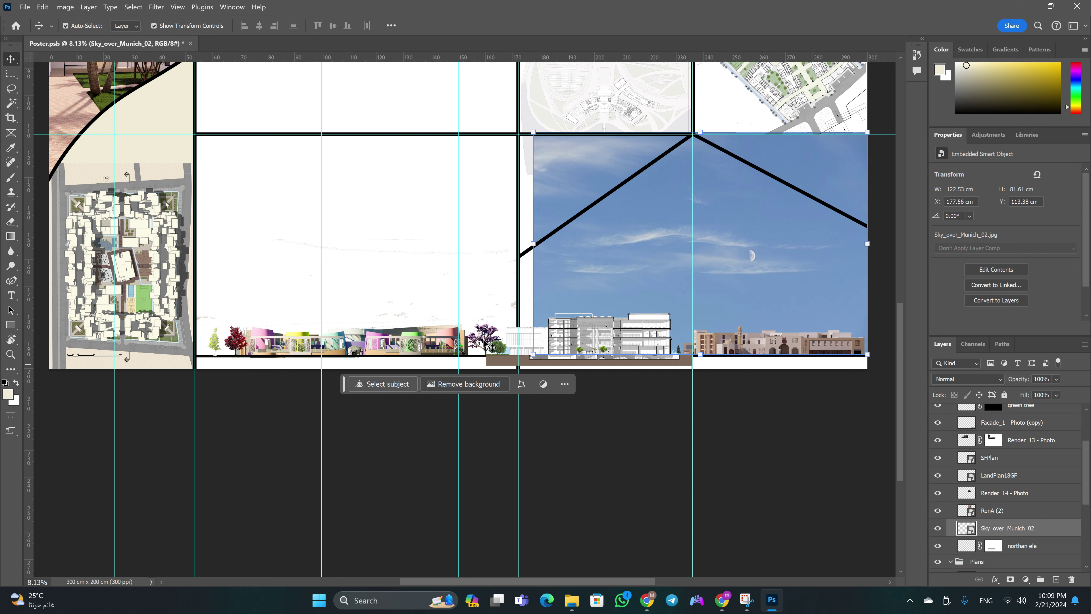
left_click_drag(576, 278, 236, 279)
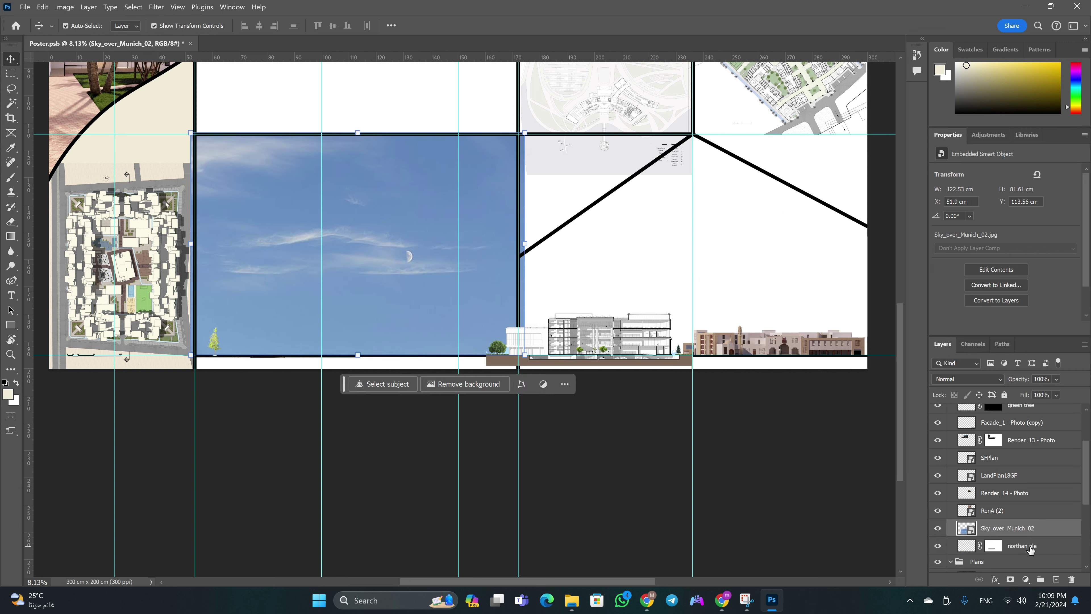
left_click_drag(1007, 527, 1007, 555)
key("m")
left_click_drag(195, 260, 527, 356)
Rasterize the sky layer and delete the sky above the selected strip
right_click(459, 300)
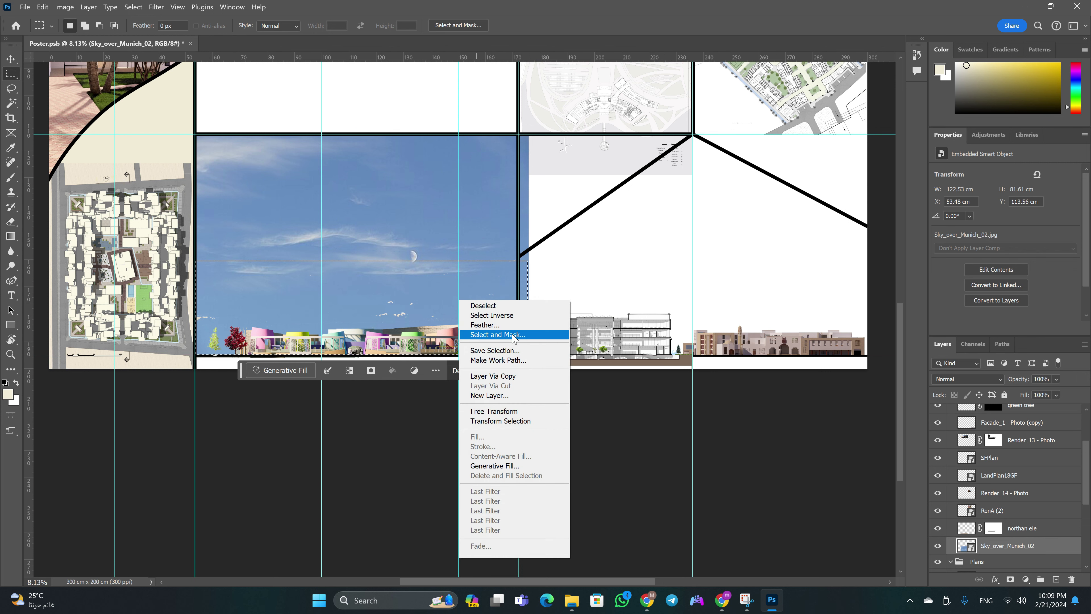
left_click(498, 317)
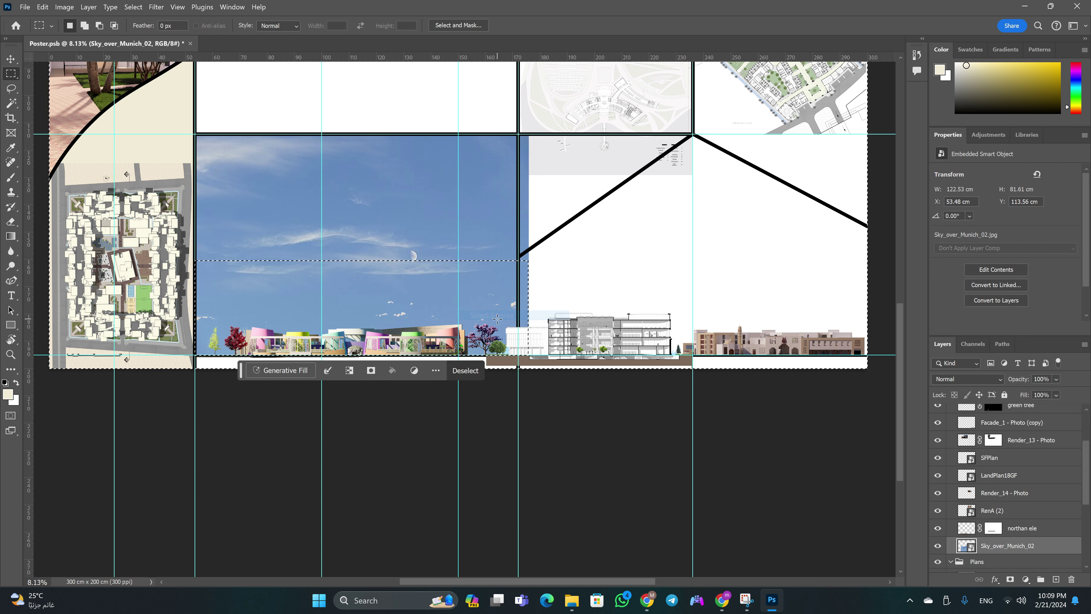
key("Delete")
left_click(556, 235)
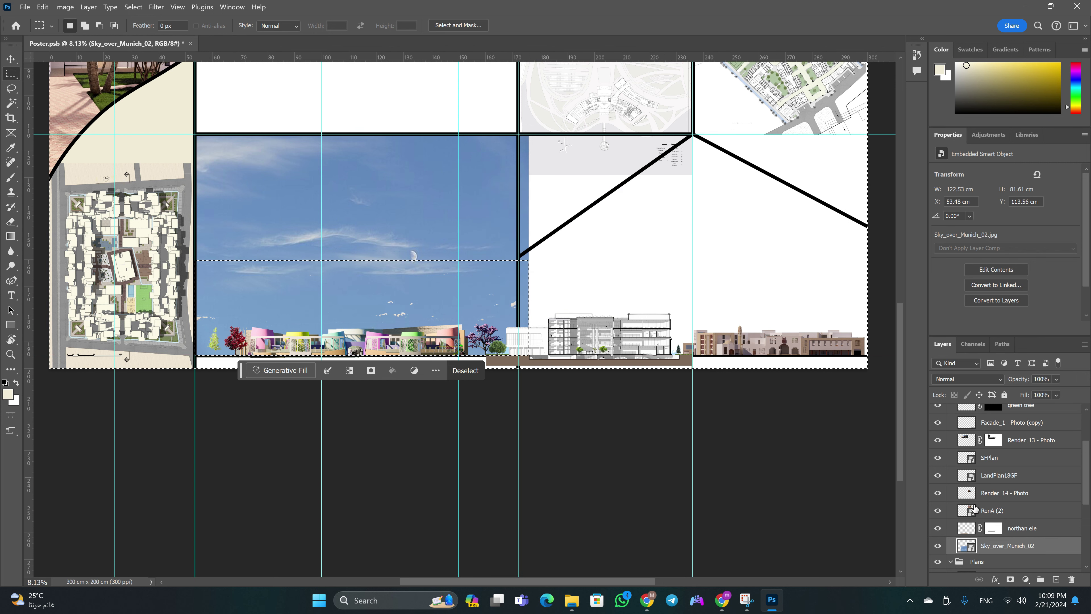
right_click(1027, 544)
left_click(998, 260)
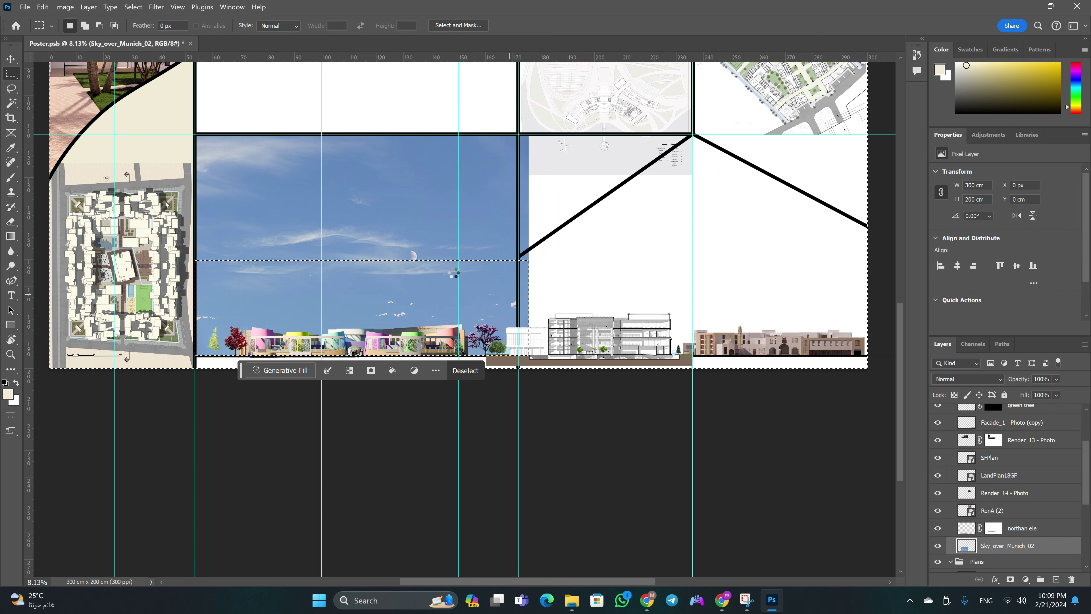
key("Delete")
Duplicate the sky strip and move the copy to the right
key("ctrl+j")
key("v")
left_click_drag(453, 272, 775, 272)
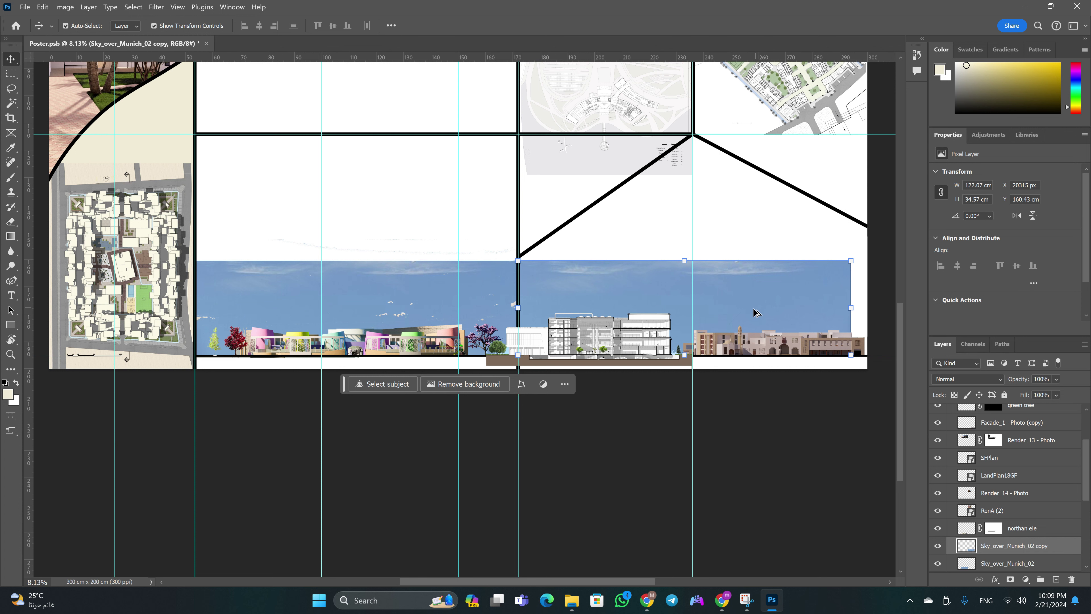
Shift the duplicated sky strip further right to extend it
left_click_drag(757, 313, 773, 313)
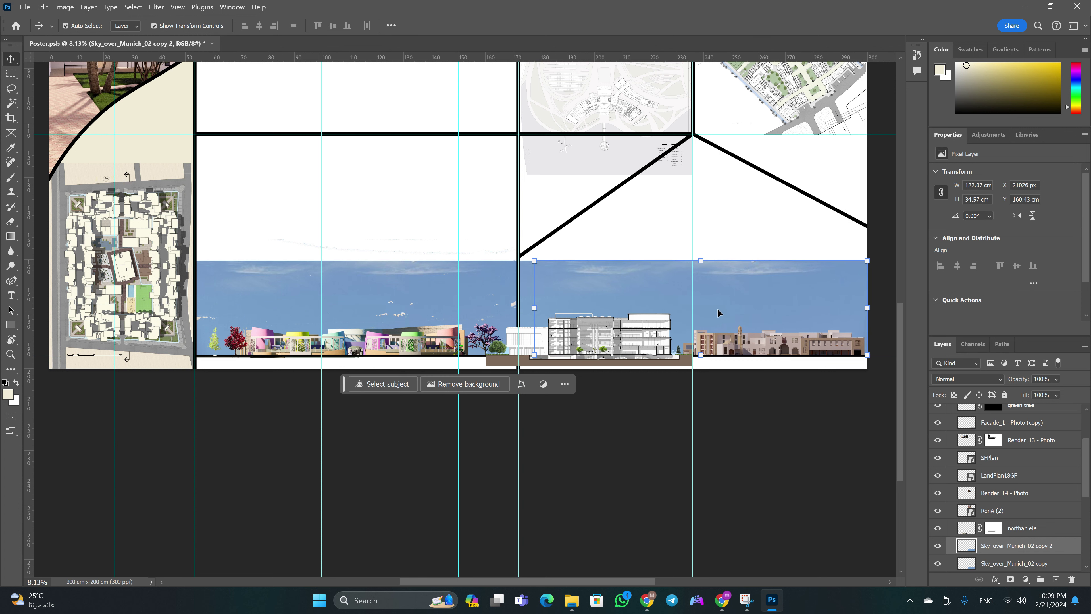
left_click(787, 306)
key("c")
key("v")
scroll(538, 278, "up", 15)
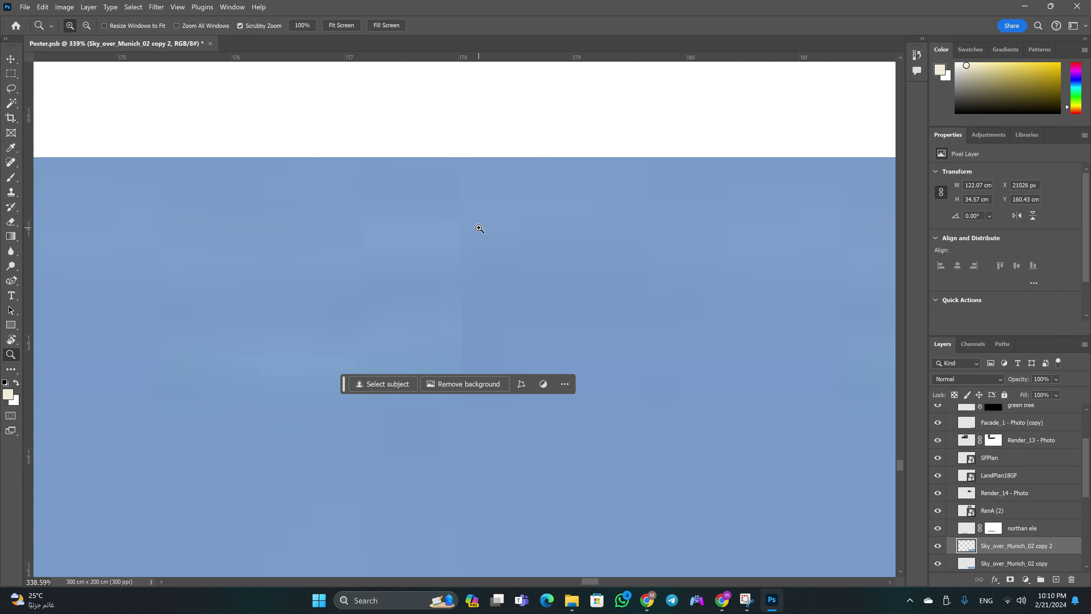
Zoom in to inspect the sky strip's top edge, then zoom back out
key("z")
scroll(509, 282, "down", 6)
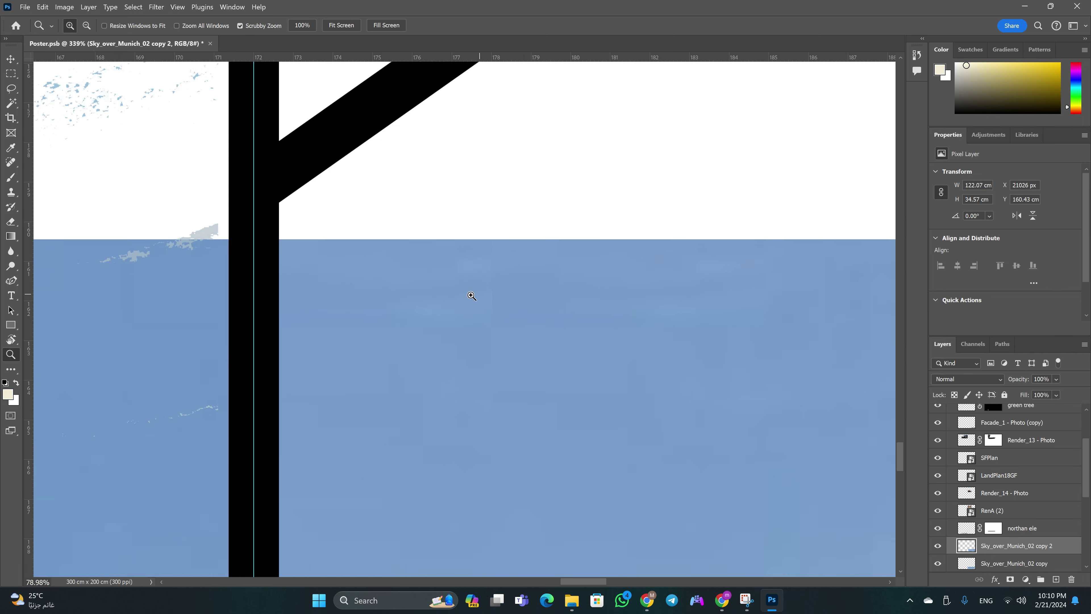
scroll(470, 297, "down", 6)
key("v")
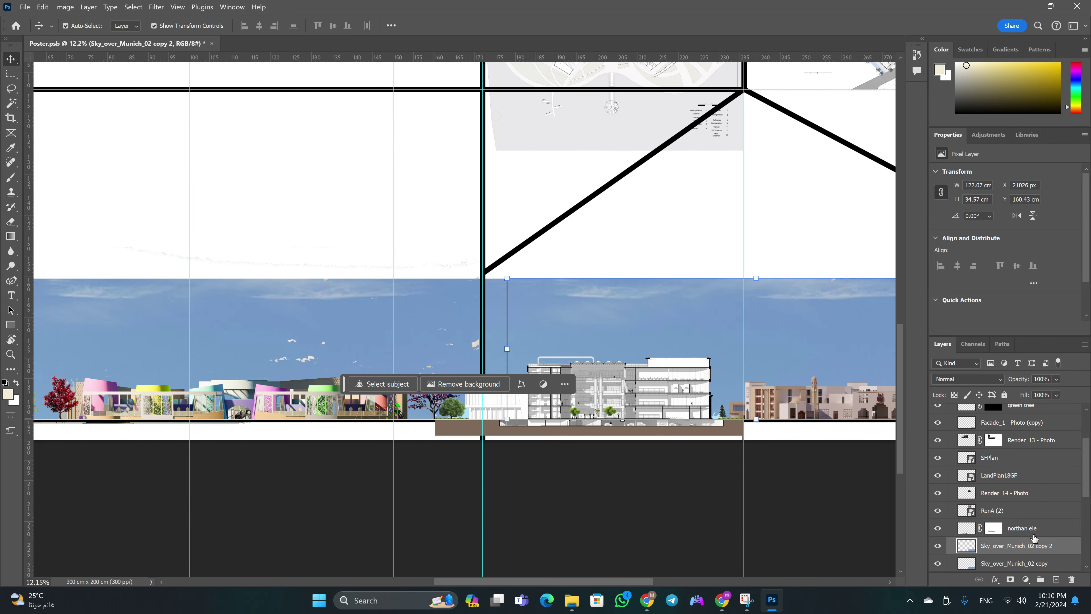
scroll(1015, 543, "down", 1)
scroll(1015, 544, "down", 1)
Select the Sky_over_Munich_02 layers and merge them into one layer
left_click(1014, 551)
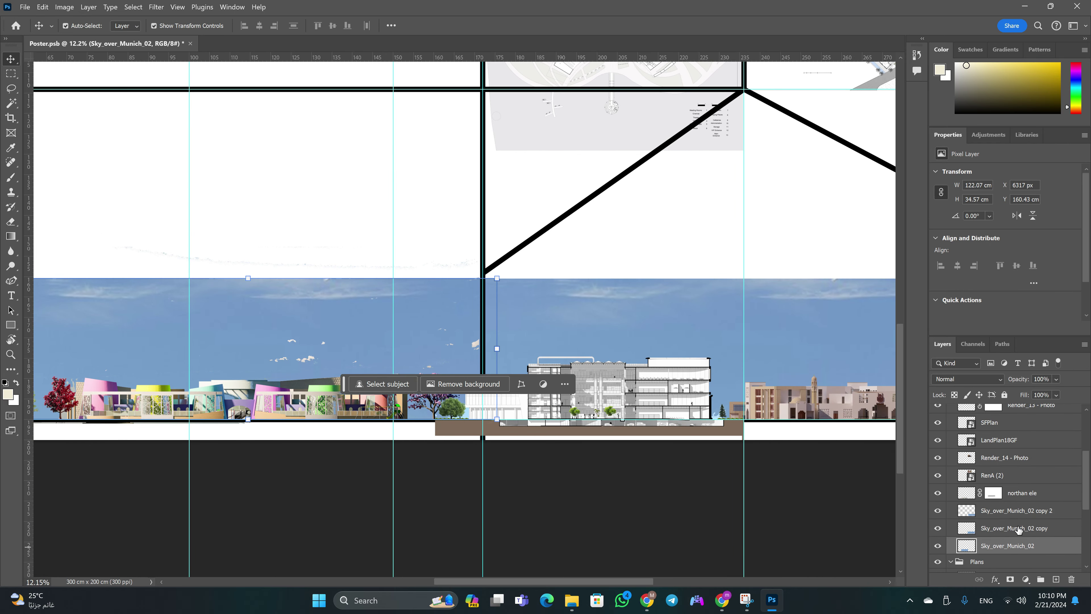
left_click(1019, 511, "shift")
key("ctrl+e")
scroll(260, 328, "down", 2)
left_click(11, 251)
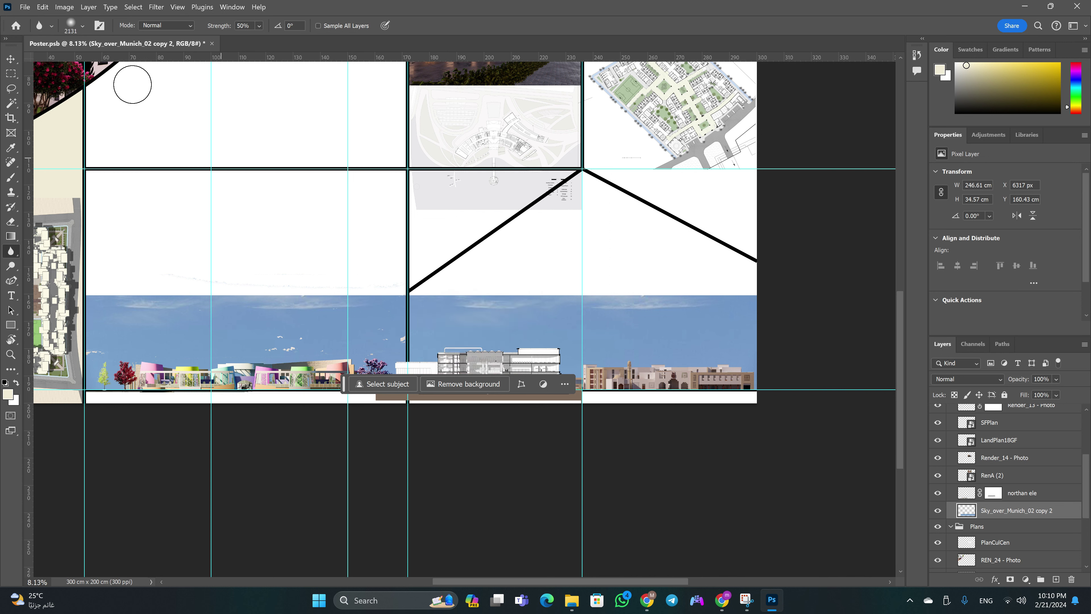
Set the Blur tool strength to 80%
double_click(239, 27)
type("80")
key("Return")
Dismiss the taskbar menu and save the poster document
right_click(859, 600)
scroll(529, 322, "up", 3)
scroll(528, 323, "down", 1)
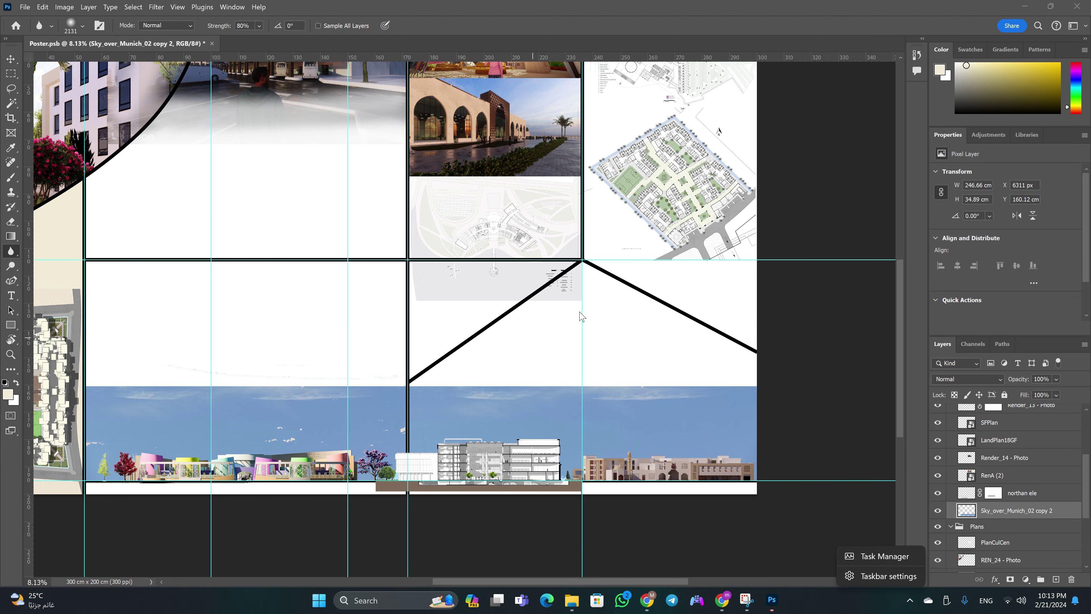
left_click(673, 581)
key("ctrl+s")
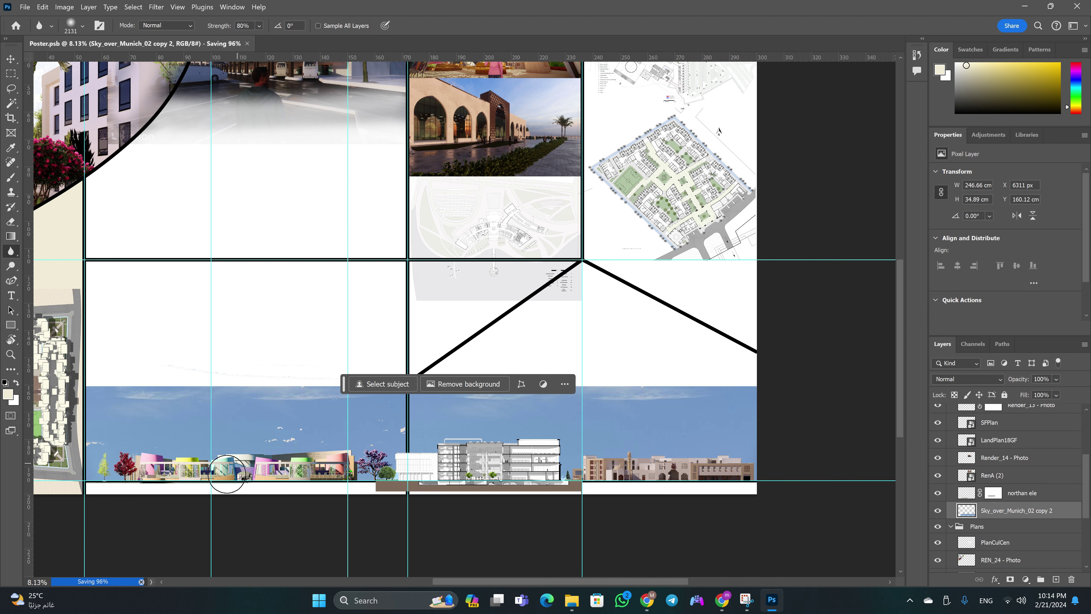
Zoom in around the sky strip and place the Diststudy distribution-ratio graphic
key("z")
mouse_move(102, 508)
left_mouse_down()
mouse_move(251, 463)
mouse_move(235, 468)
left_mouse_up()
key("r")
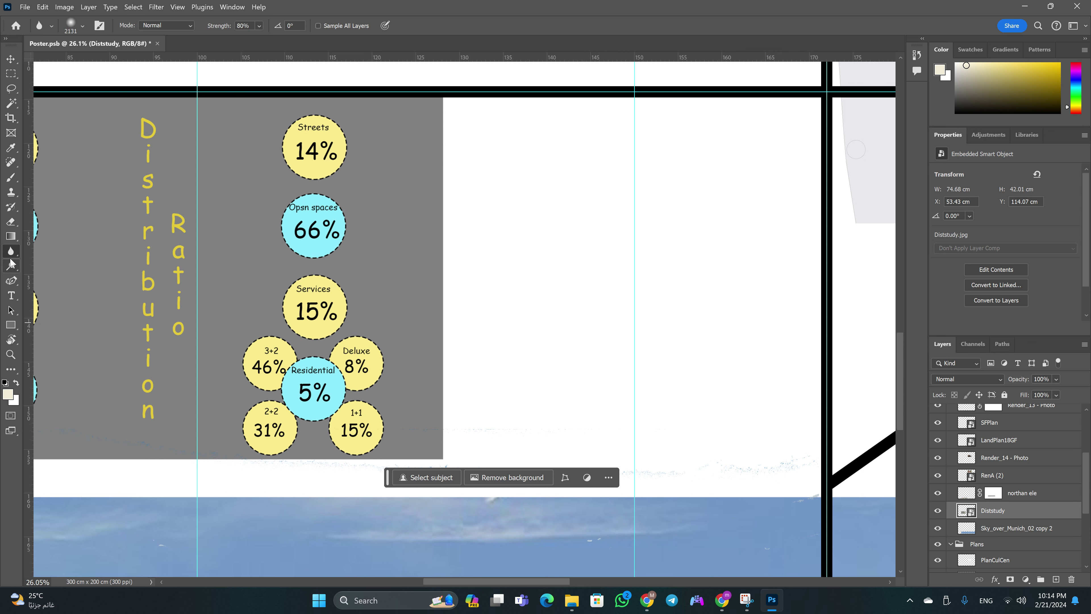
Draw a light cyan circle with the Ellipse tool beside the graphic
left_click(17, 329)
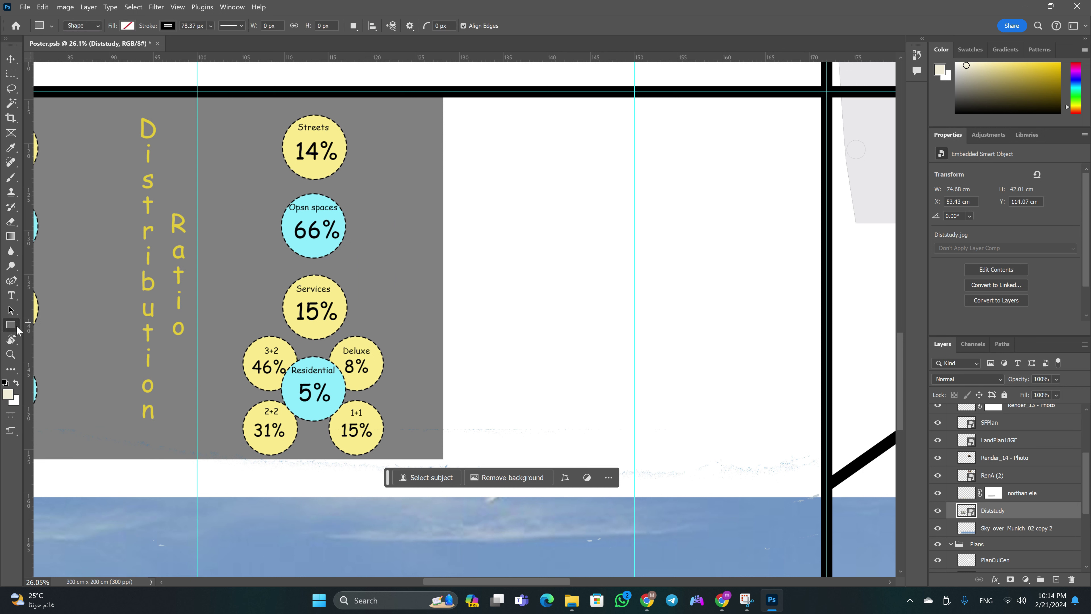
right_click(17, 330)
left_click(52, 340)
left_click_drag(529, 158, 668, 281)
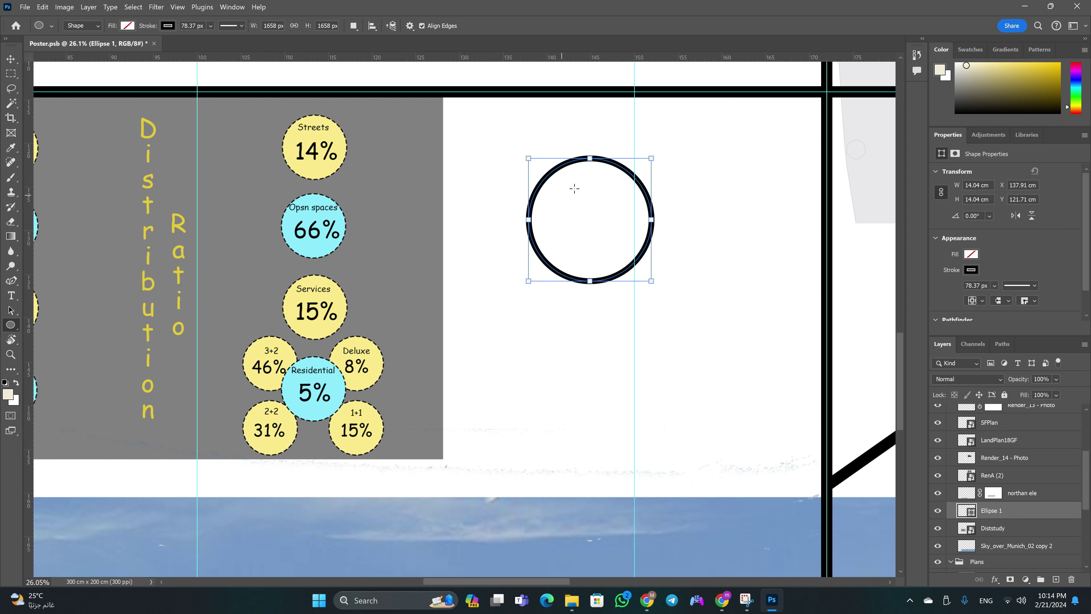
left_click(129, 26)
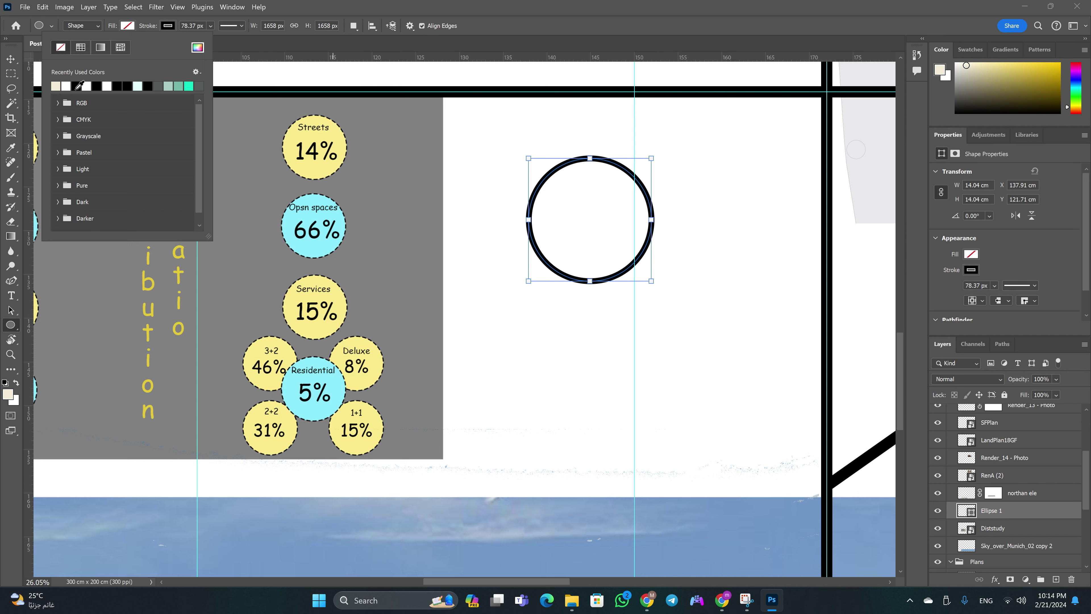
left_click(137, 86)
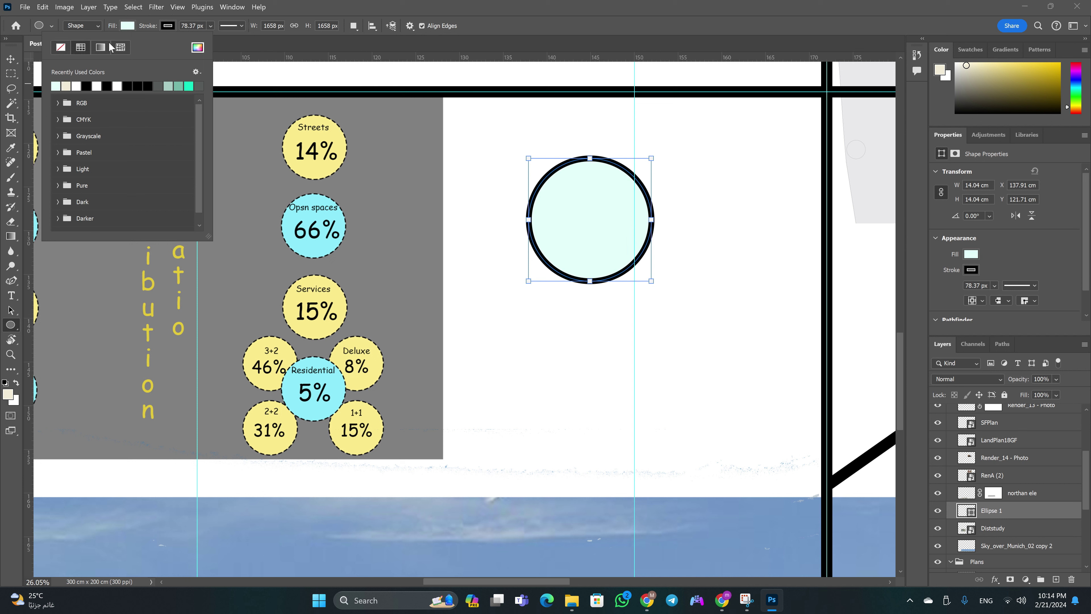
Give the circle a dashed 30 px outline and commit the shape
left_click(168, 26)
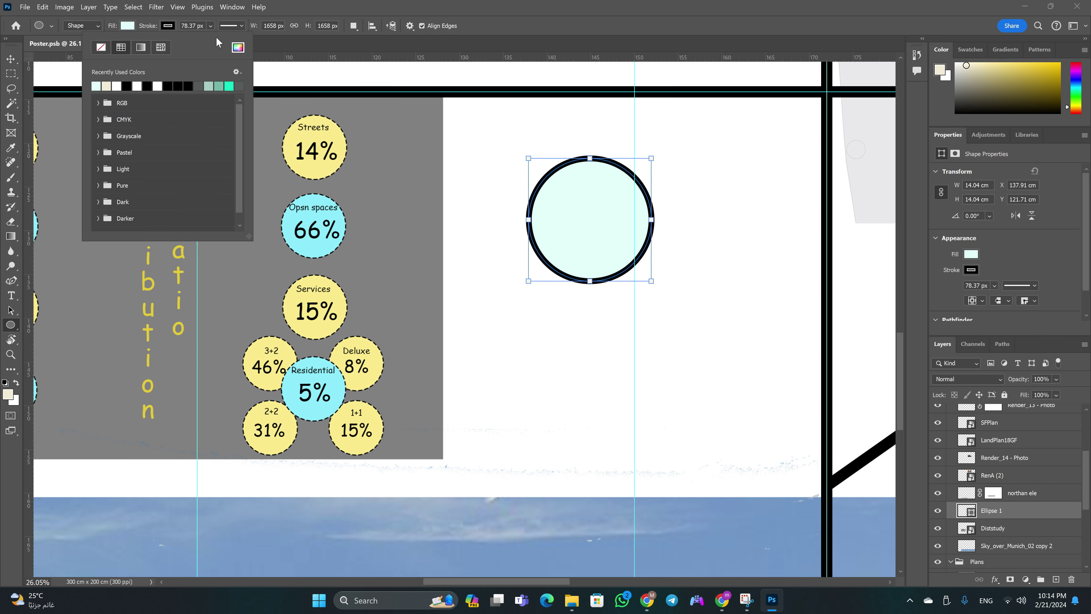
left_click(231, 26)
left_click(225, 80)
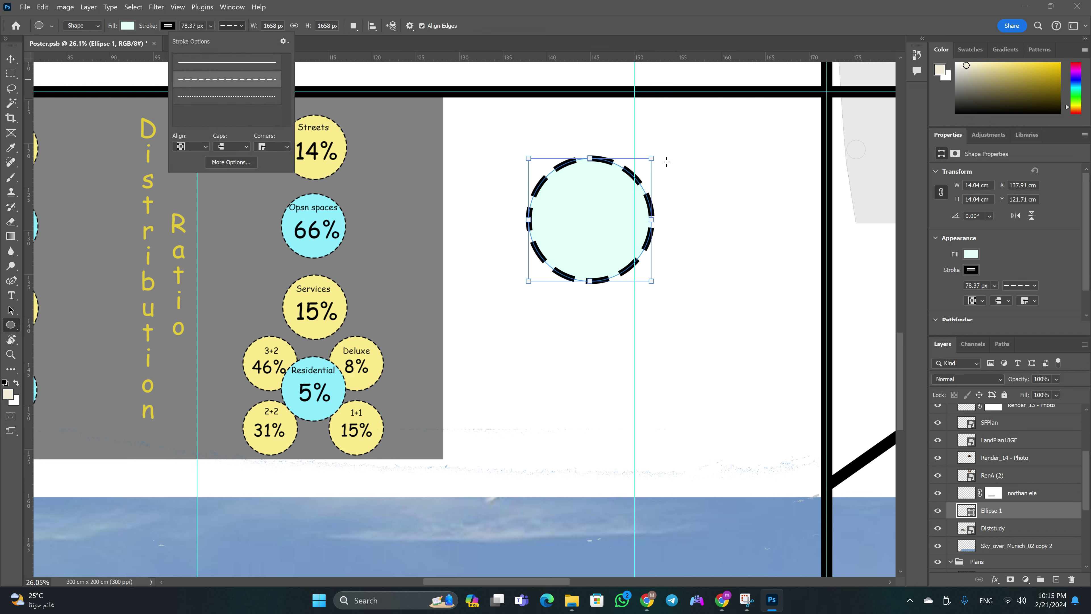
left_click(271, 26)
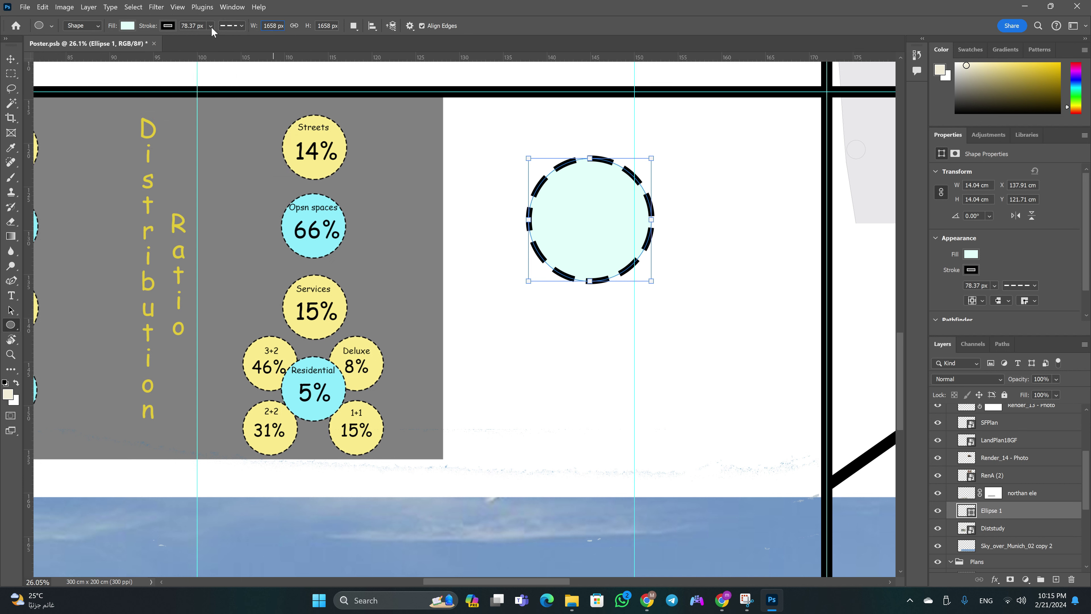
left_click_drag(195, 25, 177, 27)
type("30")
key("Return")
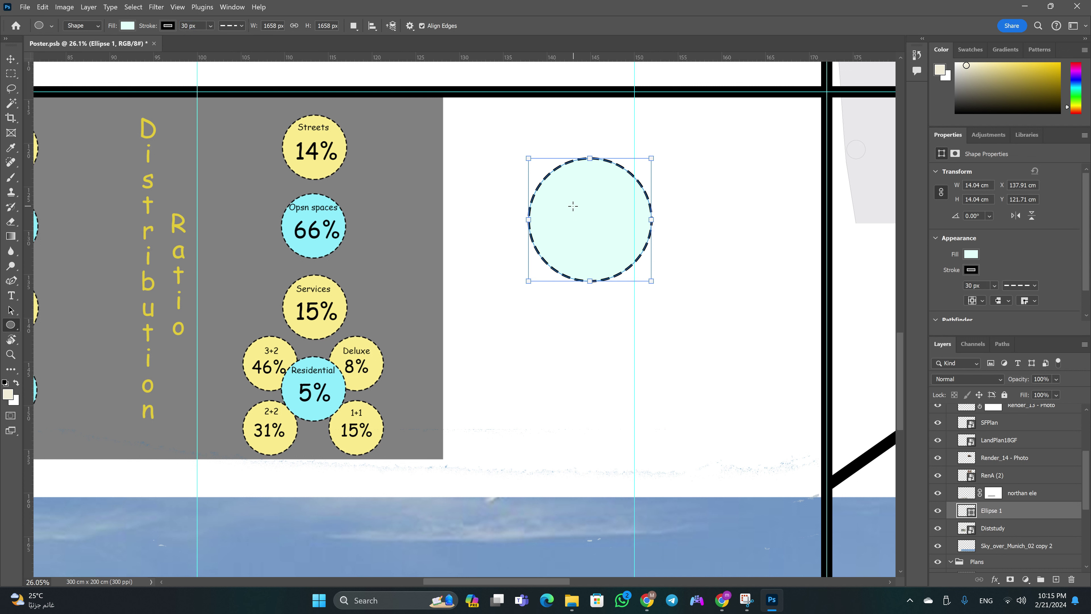
key("Return")
Add a black 72 pt 'street' label inside the circle
key("t")
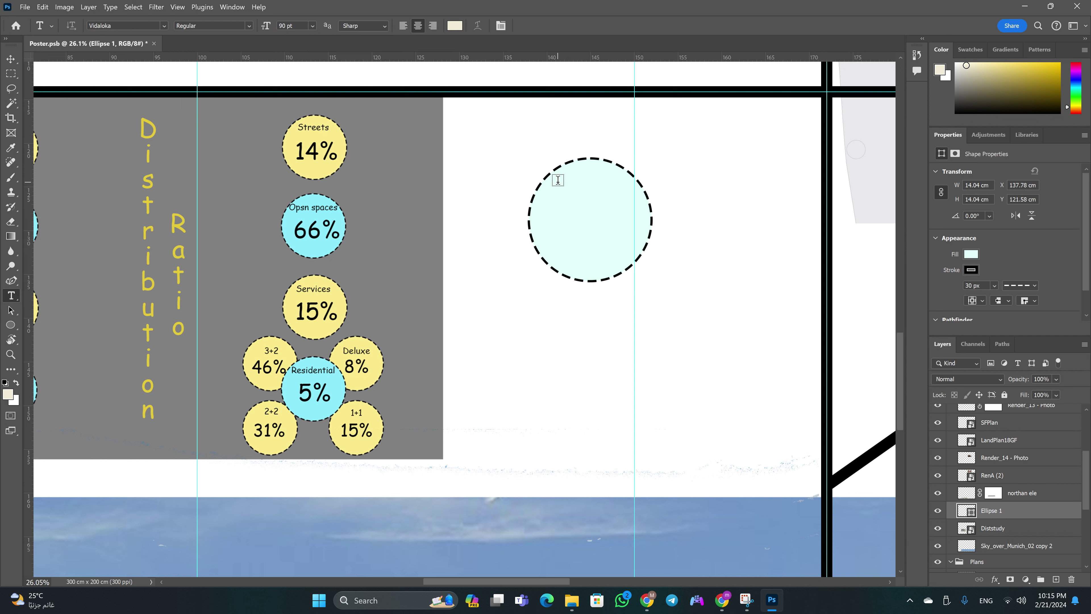
left_click_drag(557, 182, 621, 251)
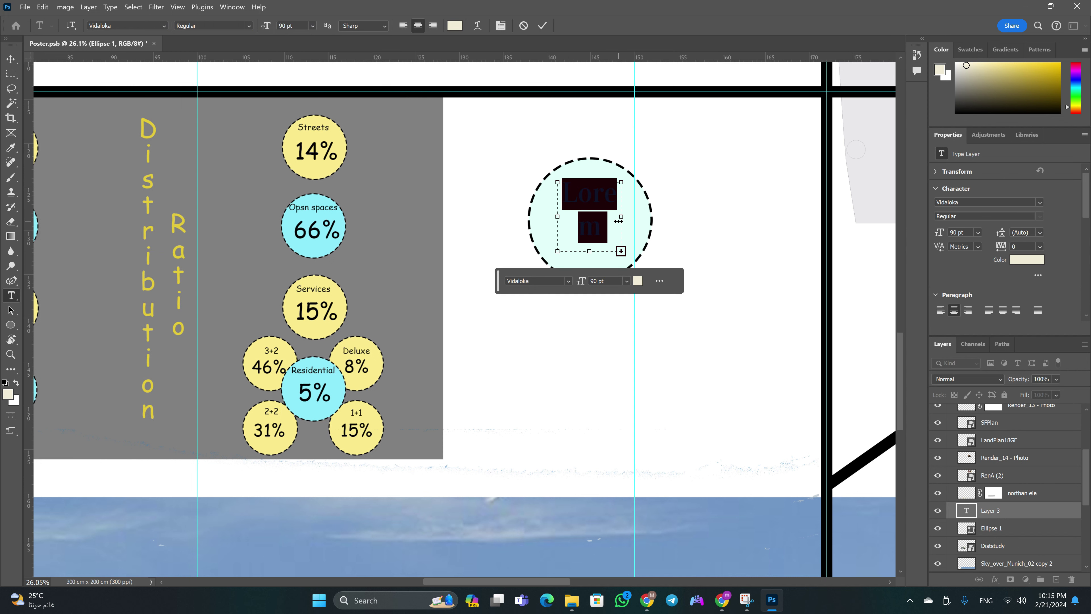
type("stre")
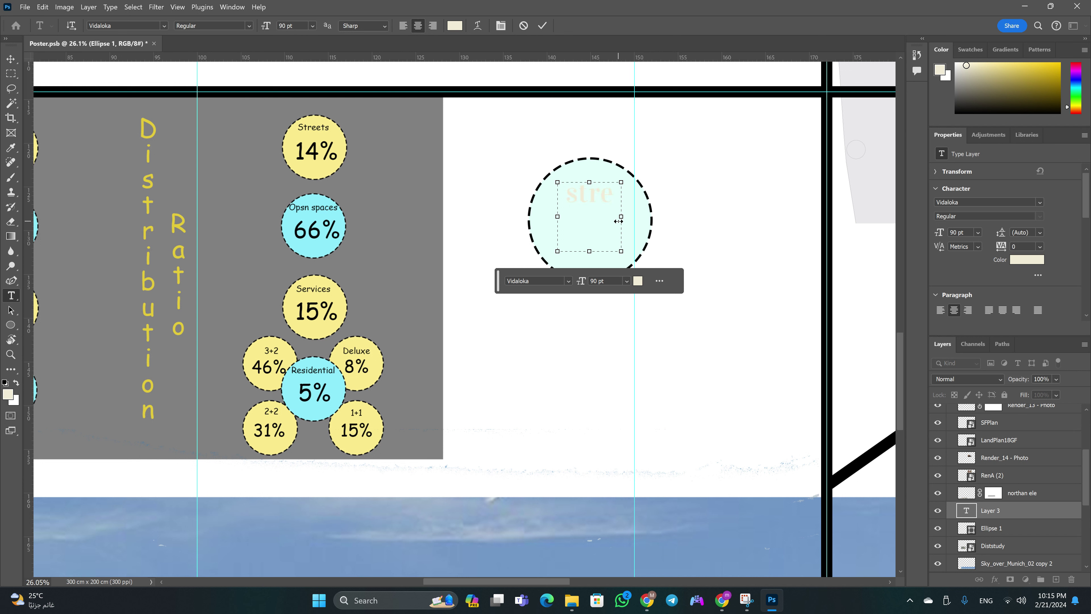
type("et")
key("ctrl+a")
left_click(451, 25)
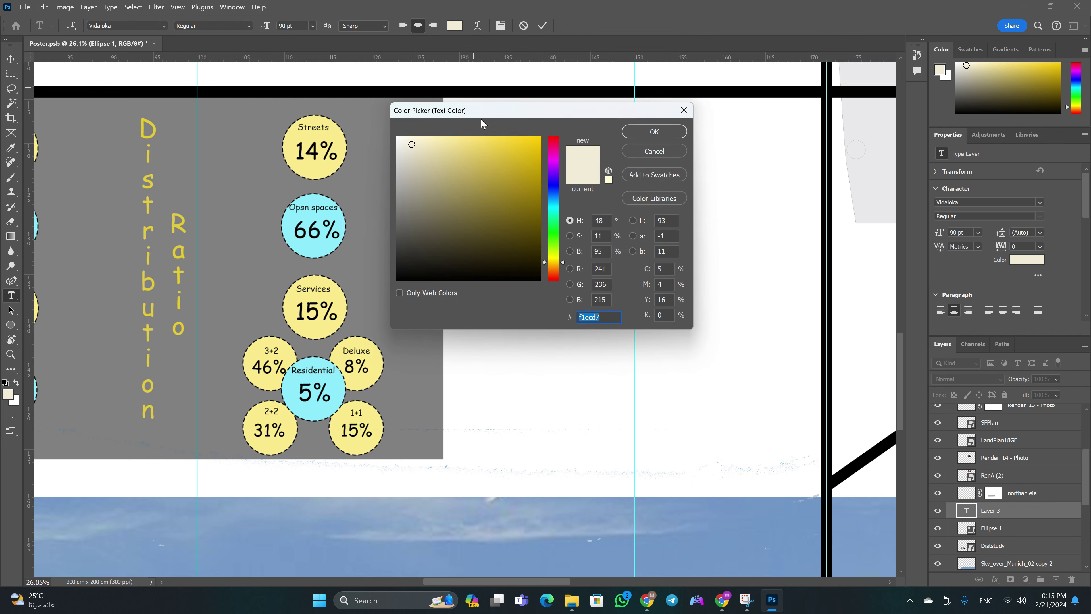
left_click_drag(500, 228, 540, 281)
left_click(666, 131)
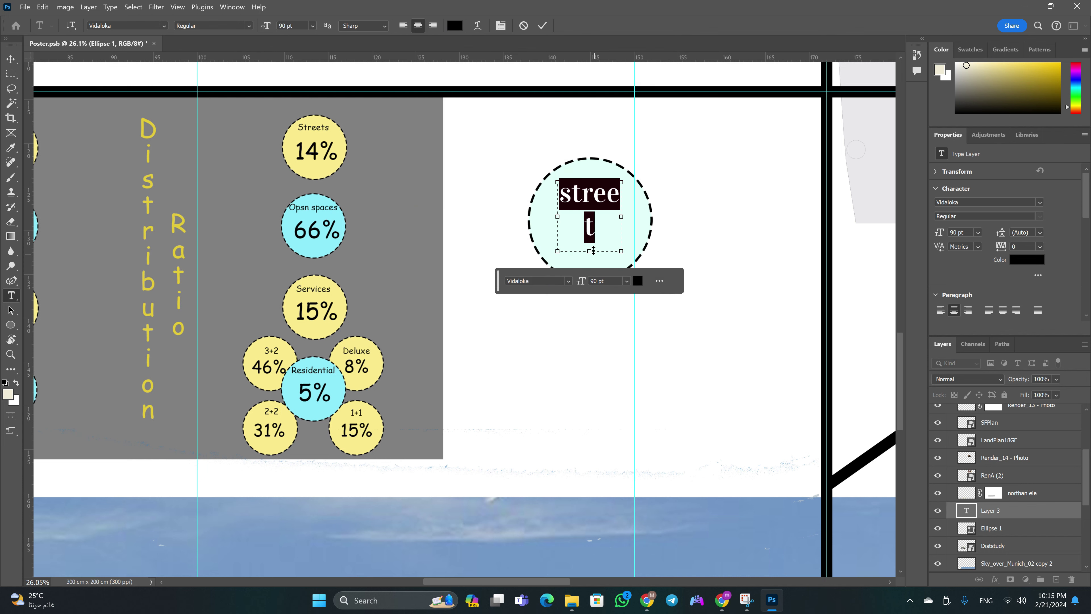
left_click(312, 26)
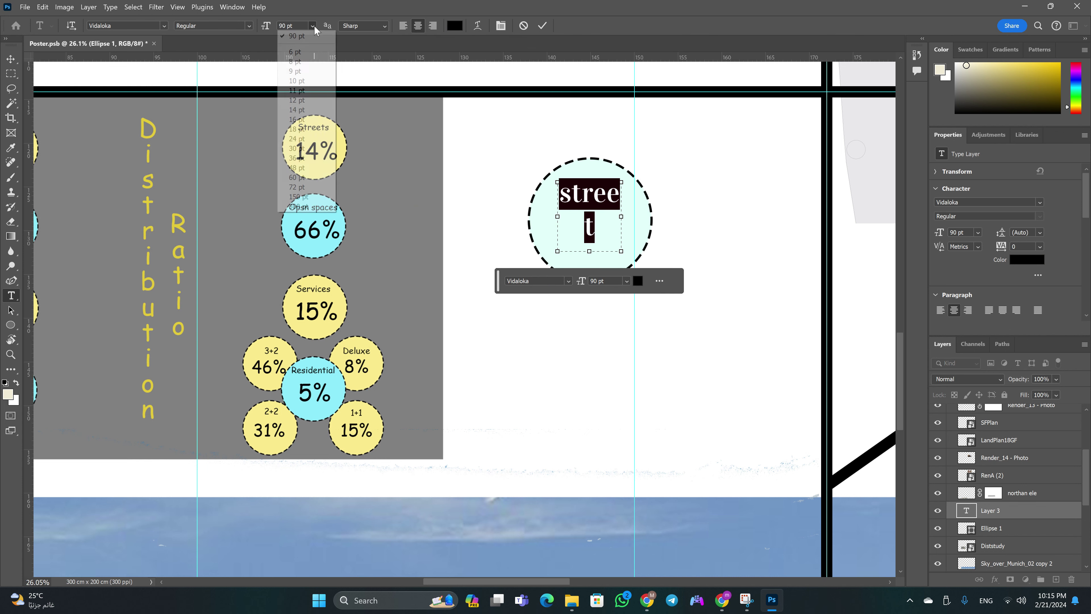
left_click(310, 187)
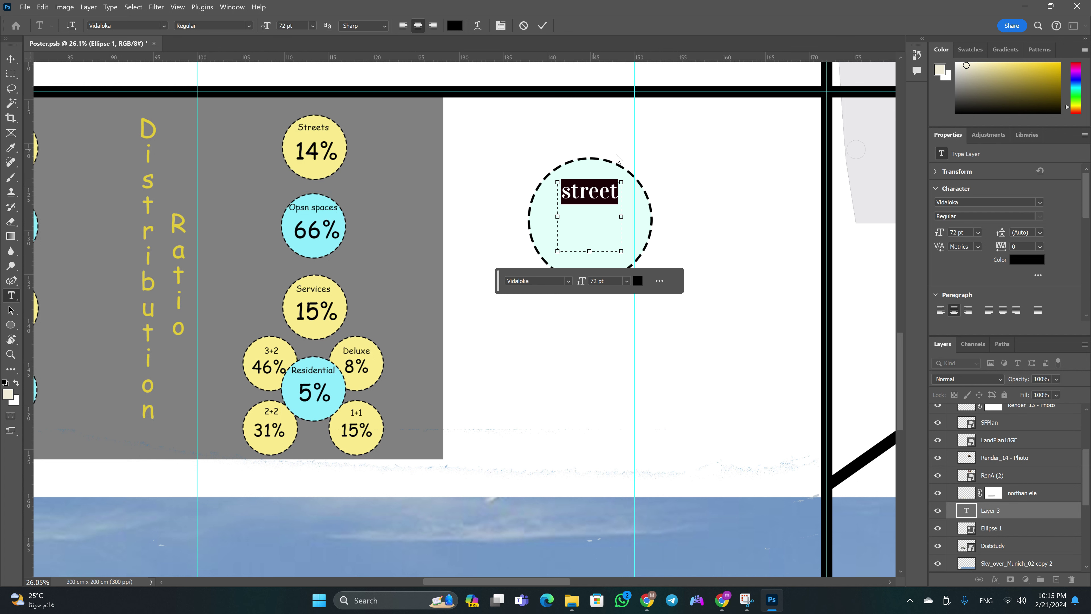
key("BackSpace")
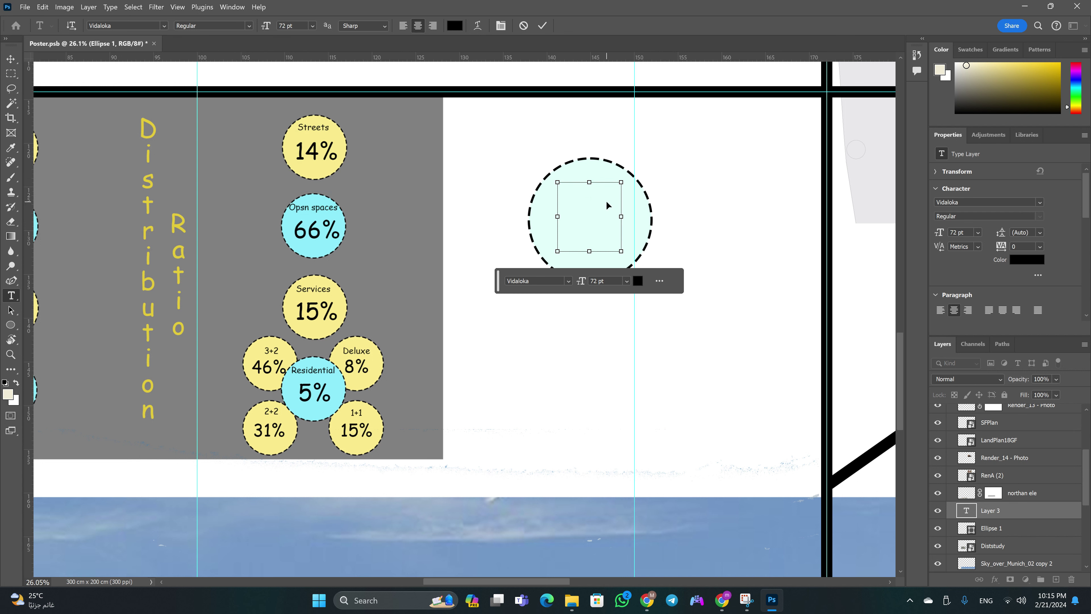
key("ctrl+z")
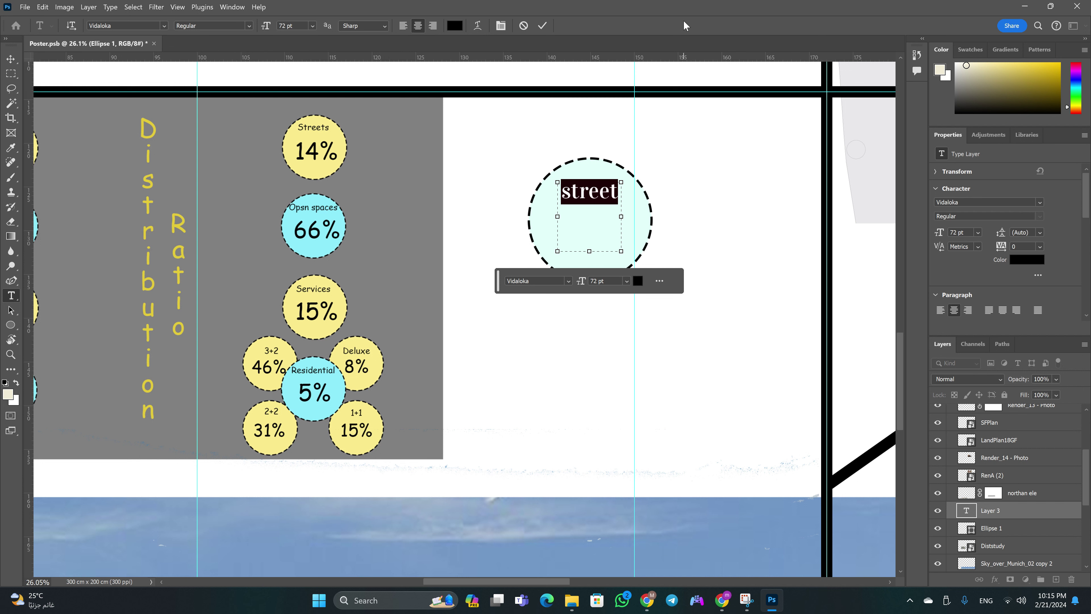
key("ctrl+Return")
Duplicate the label below it and change the copy's text to '15%'
left_click_drag(589, 191, 589, 233)
double_click(601, 233)
type("15")
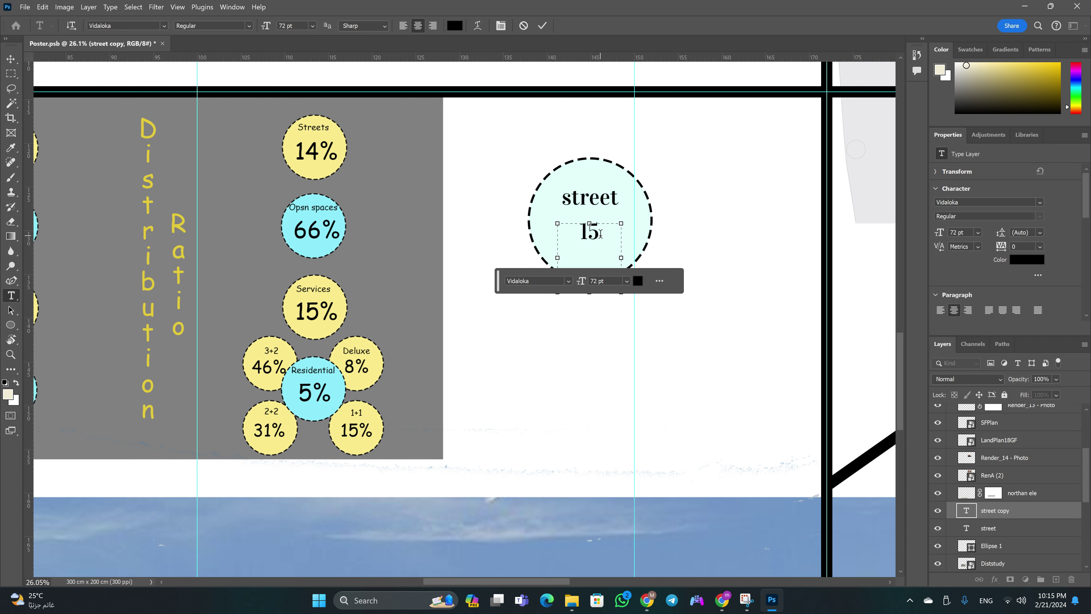
type("%")
key("ctrl+Return")
key("v")
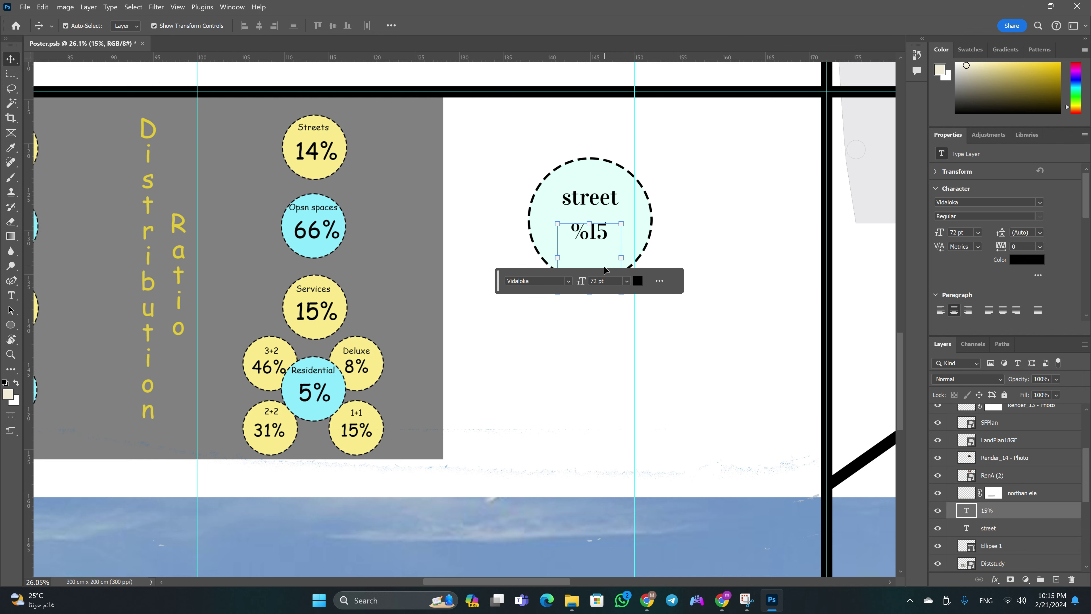
left_click(589, 328)
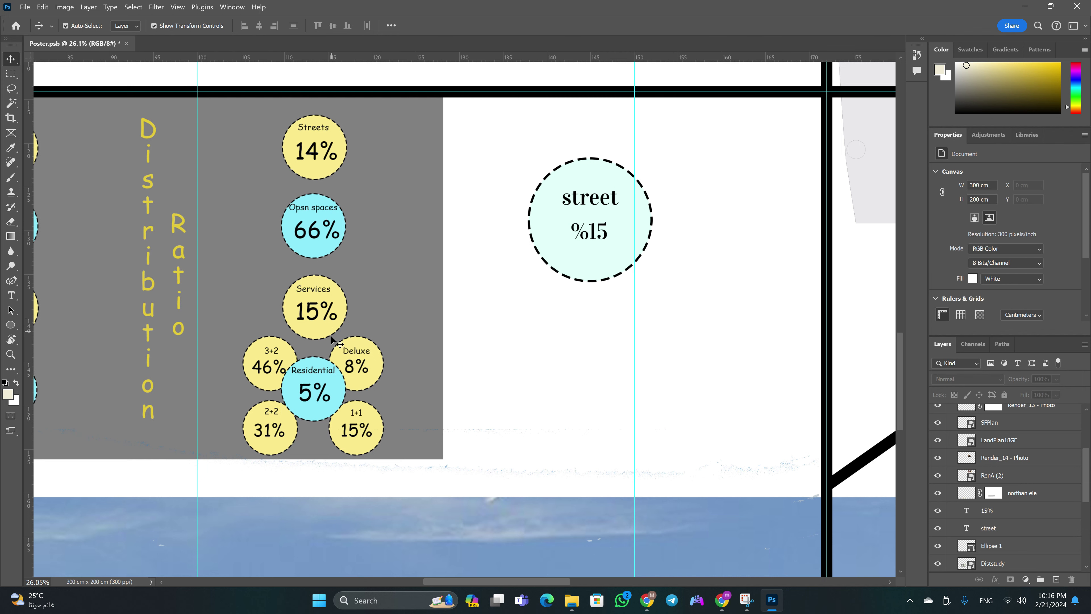
Zoom the canvas out to view the area below the street circle
key("z")
scroll(378, 312, "down", 5)
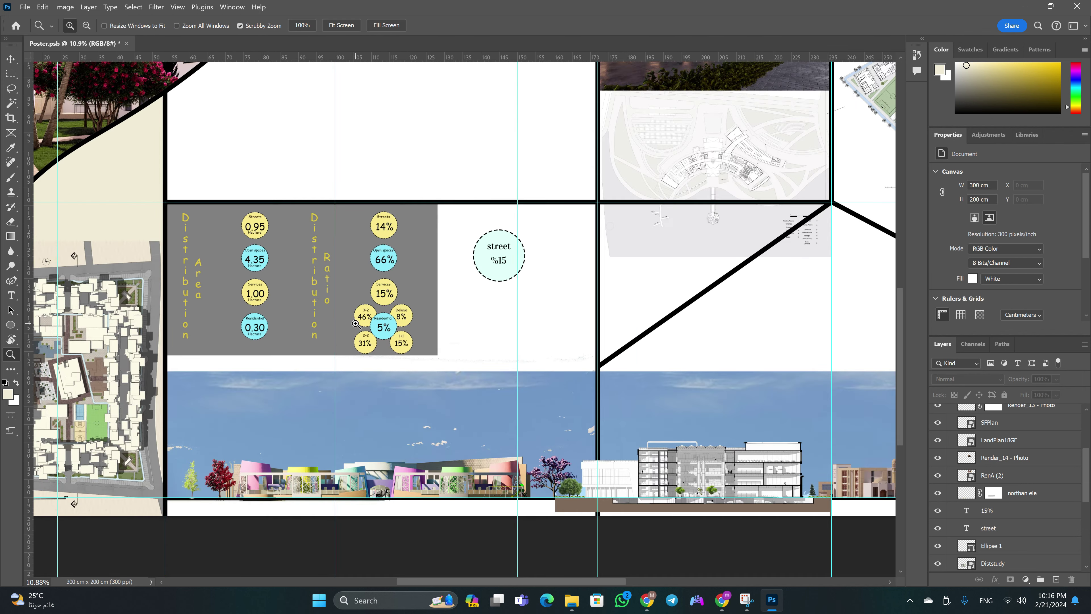
scroll(654, 431, "up", 4)
scroll(673, 423, "up", 3)
scroll(673, 423, "up", 2)
scroll(647, 396, "down", 4)
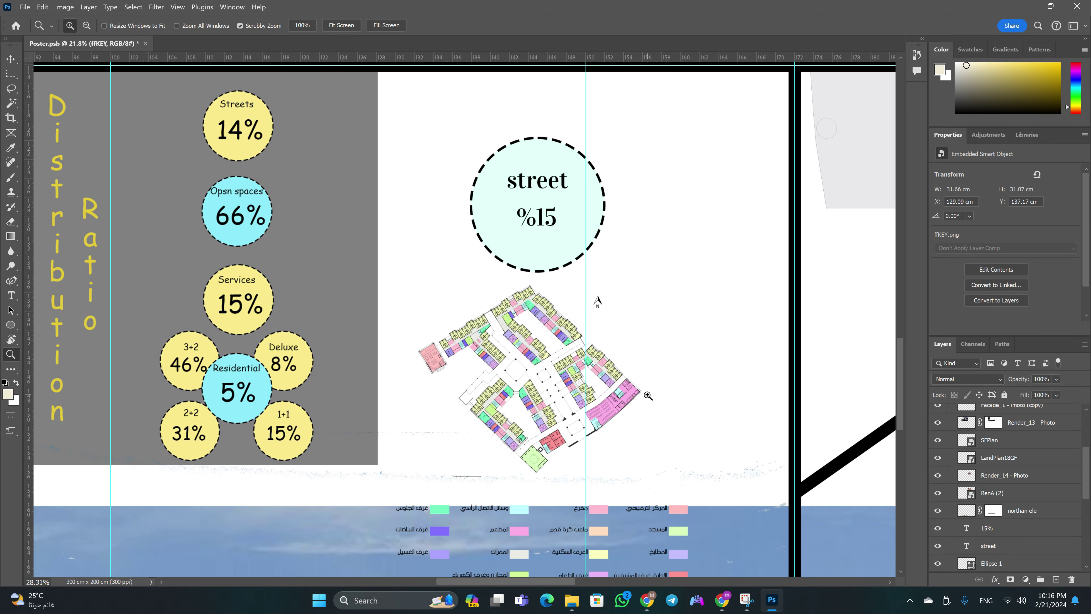
scroll(648, 396, "up", 2)
scroll(635, 455, "down", 3)
scroll(636, 407, "down", 5)
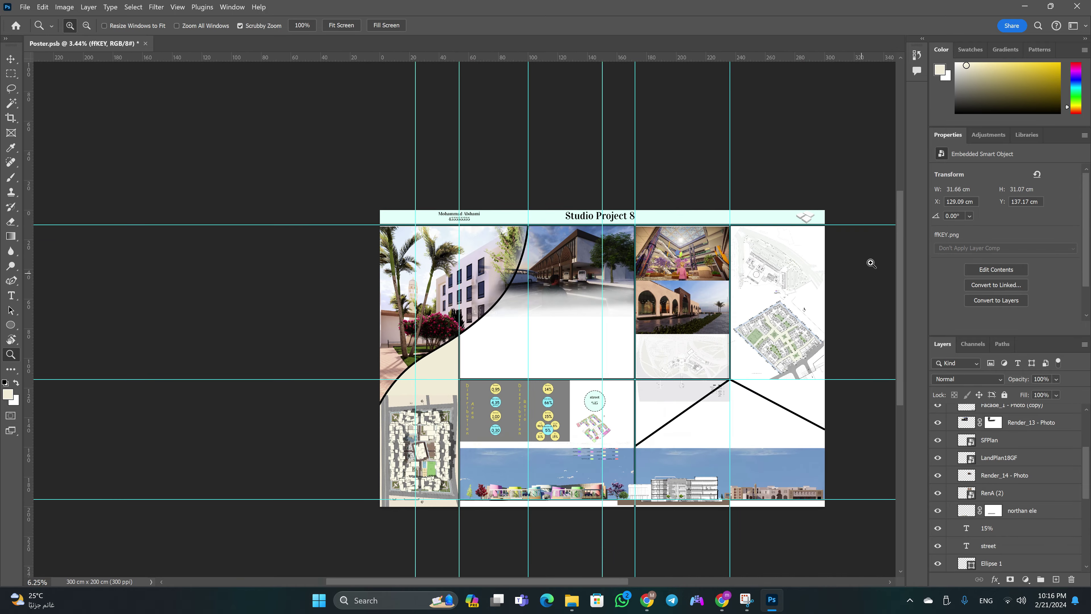
scroll(821, 295, "up", 3)
scroll(645, 387, "up", 7)
scroll(610, 394, "down", 1)
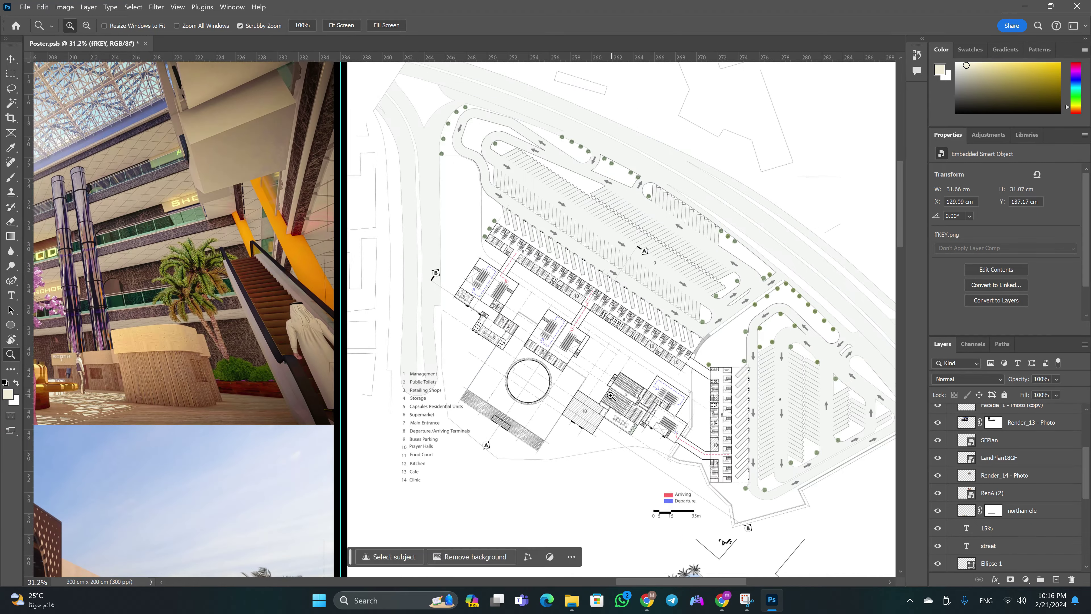
scroll(647, 382, "up", 4)
scroll(592, 396, "down", 2)
scroll(569, 399, "down", 1)
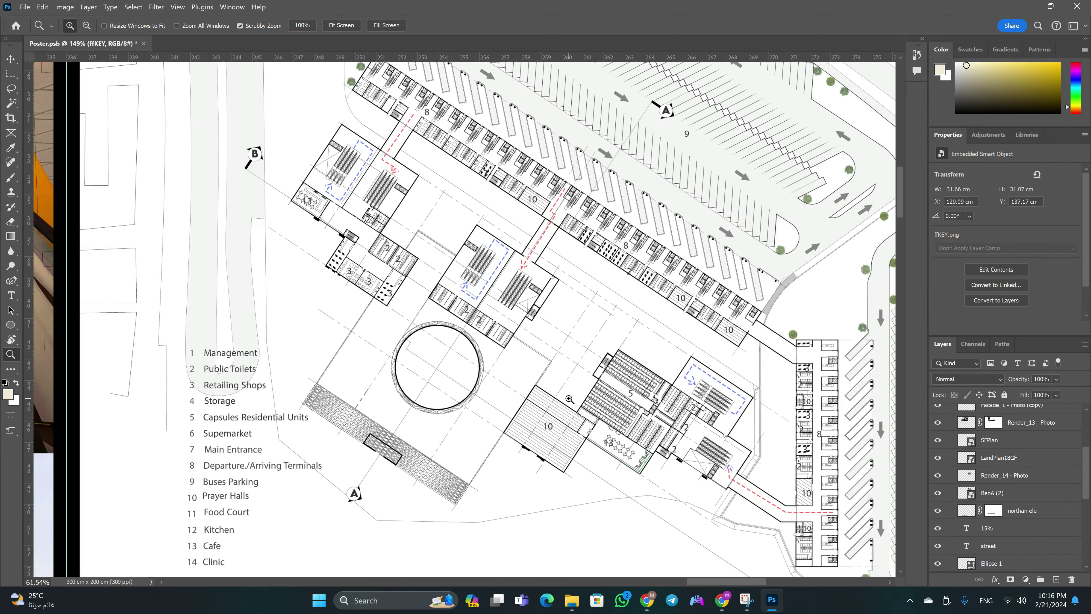
key("v")
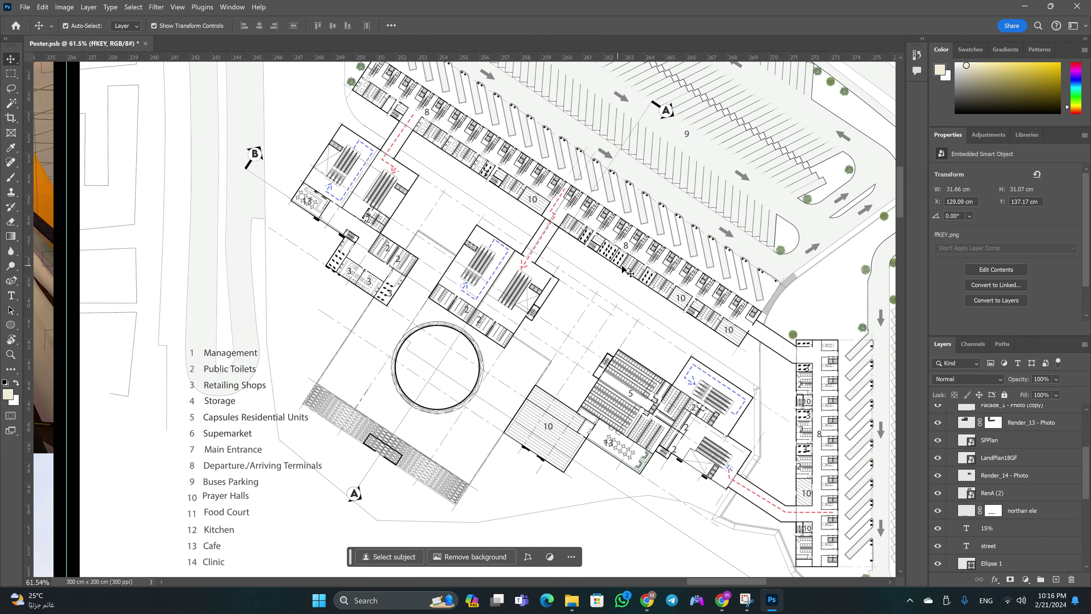
scroll(1004, 478, "down", 5)
scroll(1004, 479, "up", 5)
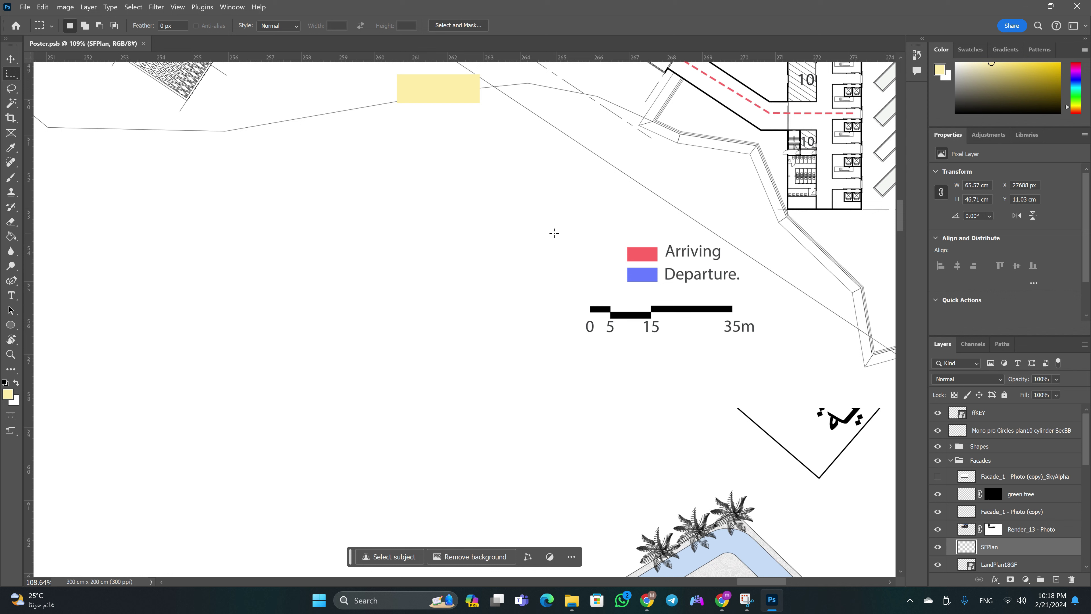
Switch to the Lasso tool and show its flyout of lasso variants
key("l")
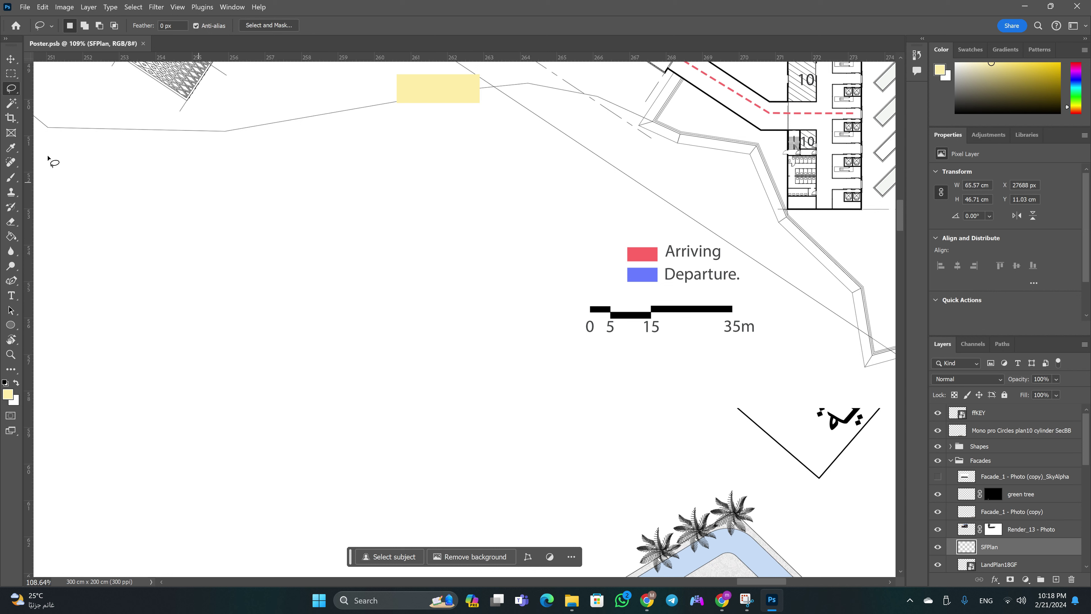
right_click(13, 88)
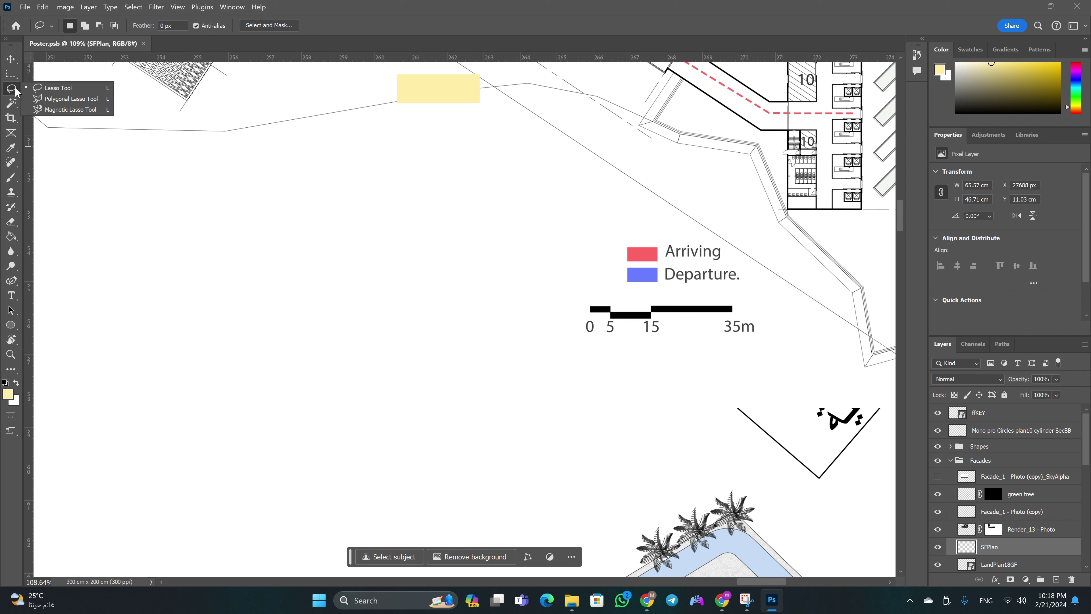
Draw a polygonal lasso selection around the Arriving/Departure legend
left_click(60, 99)
left_click(600, 222)
left_click(546, 326)
left_click(660, 391)
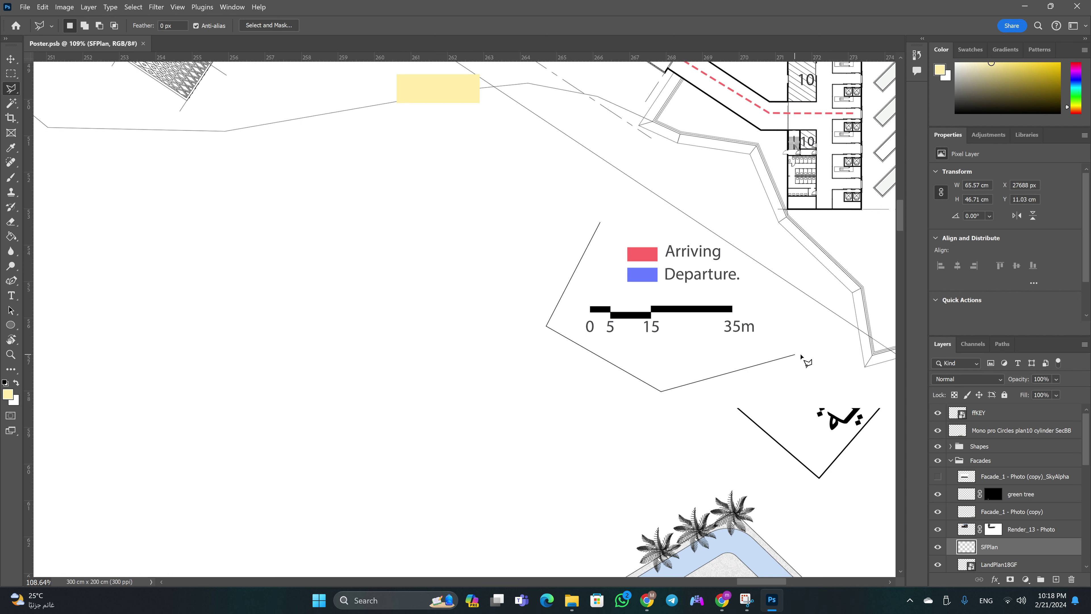
left_click(802, 354)
left_click(803, 340)
left_click(761, 278)
left_click(735, 251)
left_click(650, 223)
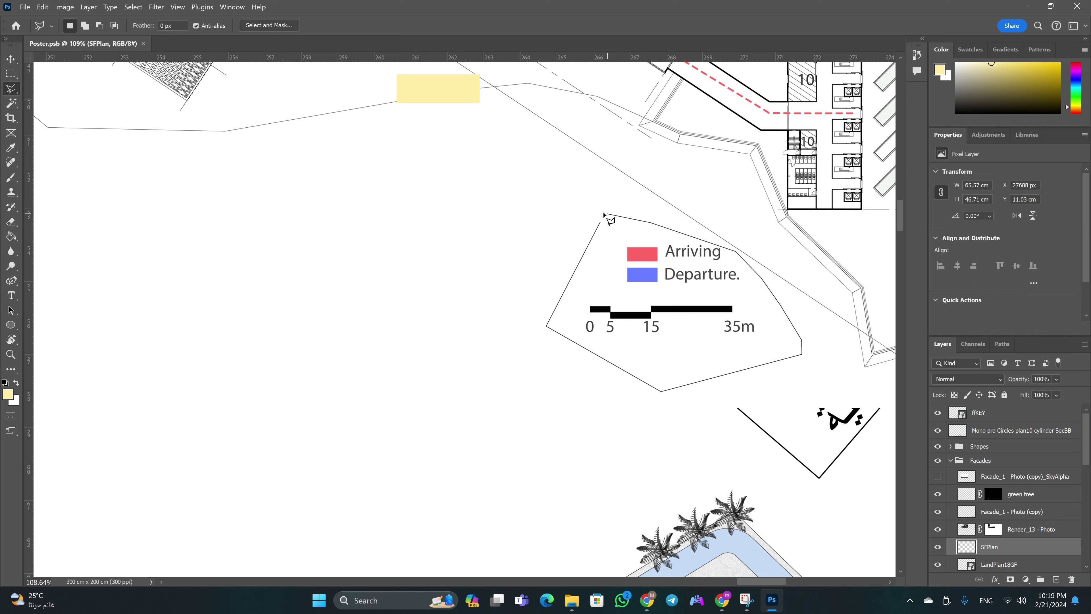
left_click(605, 221)
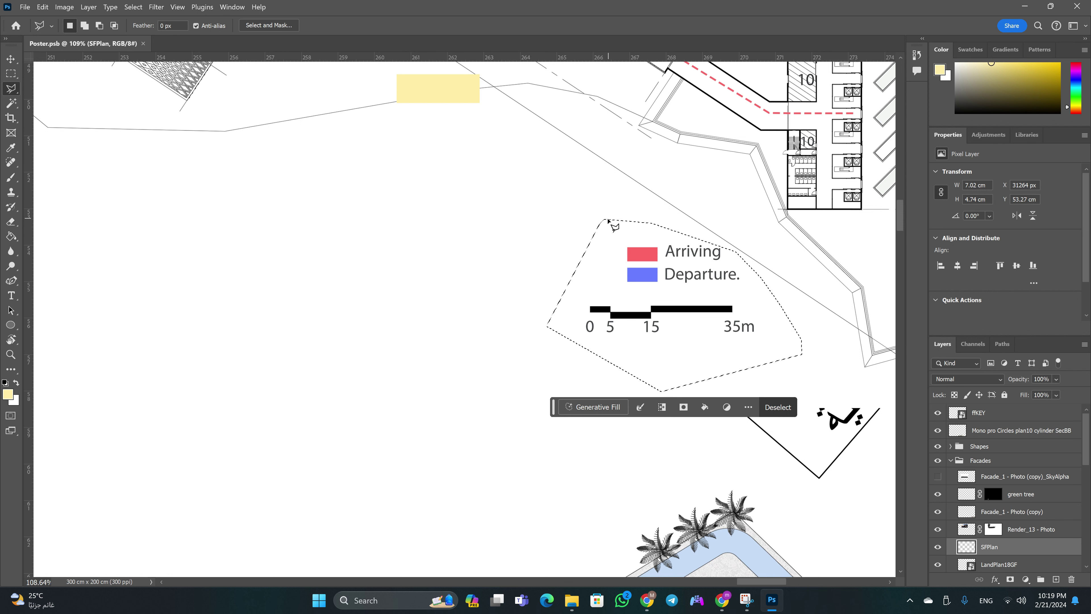
Try a rectangular selection around the legend, then clear it
key("m")
left_click_drag(544, 207, 772, 356)
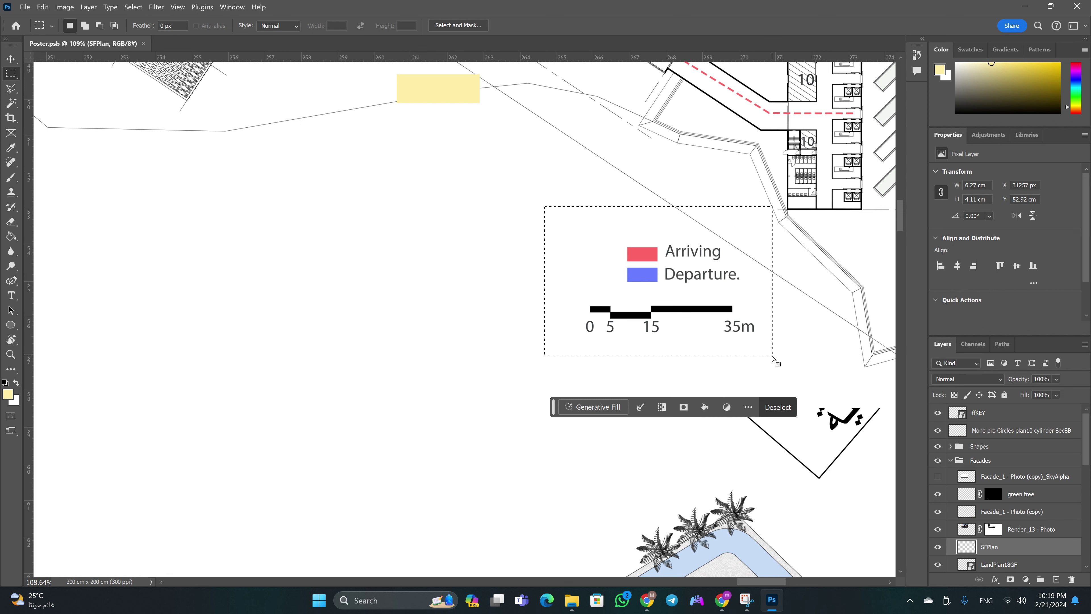
left_click(545, 287)
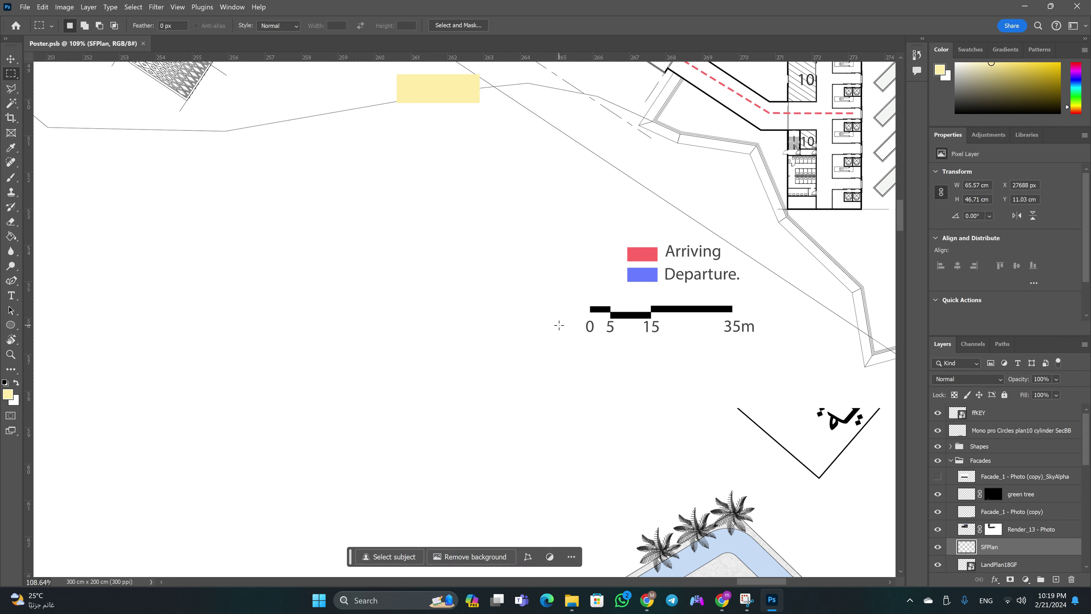
Redraw the polygonal lasso selection more tightly around the legend
key("l")
left_click(547, 340)
left_click(703, 368)
left_click(769, 347)
left_click(764, 293)
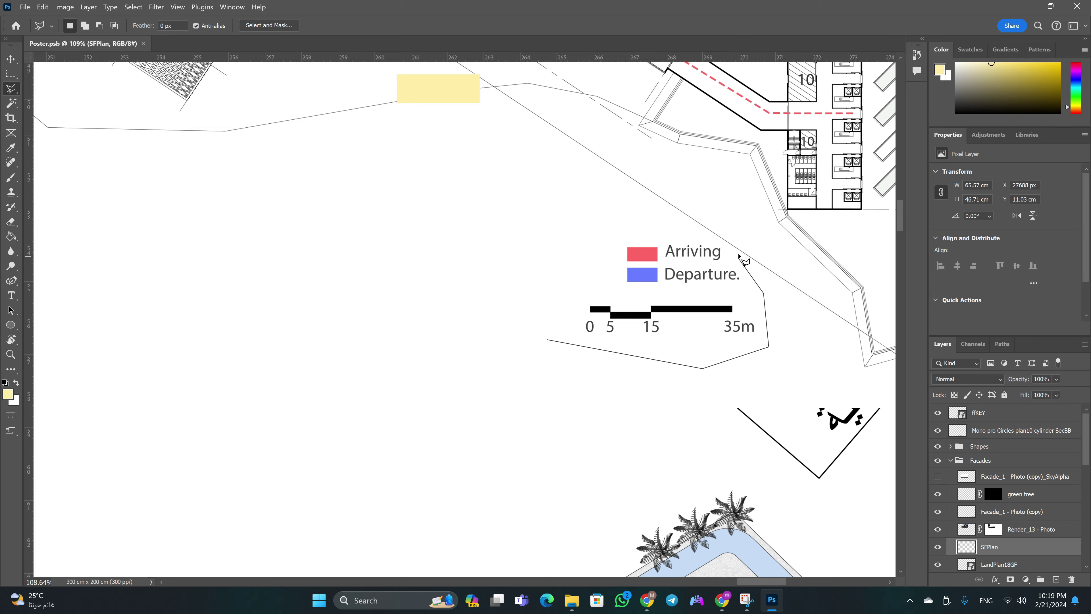
left_click(739, 258)
left_click(692, 229)
left_click(609, 220)
left_click(547, 272)
left_click(540, 331)
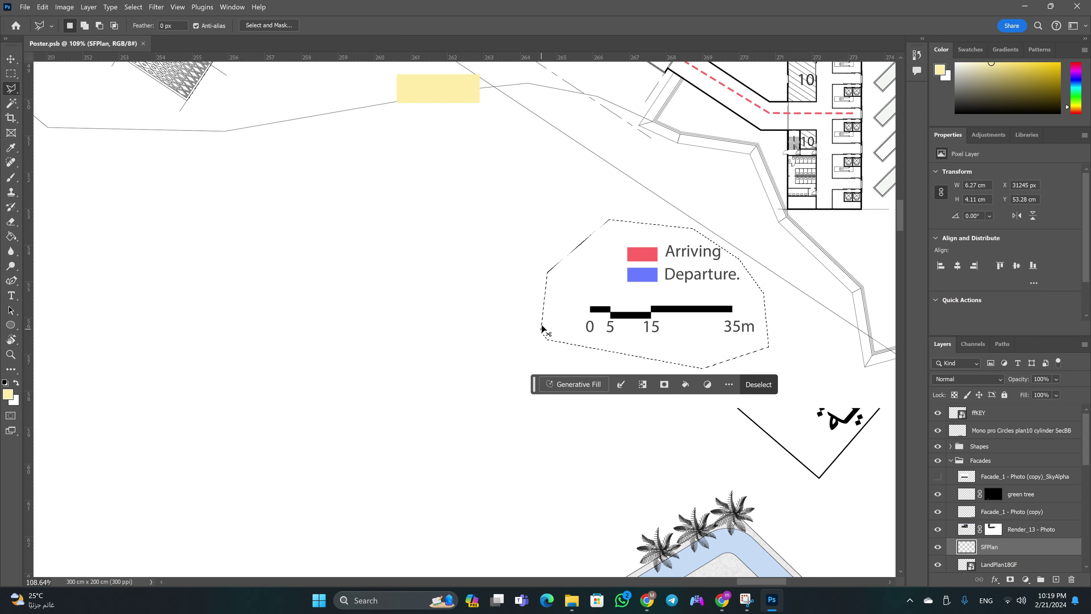
Start a new document and close the Poster.psb document
key("z")
scroll(534, 266, "down", 3)
scroll(536, 215, "up", 1)
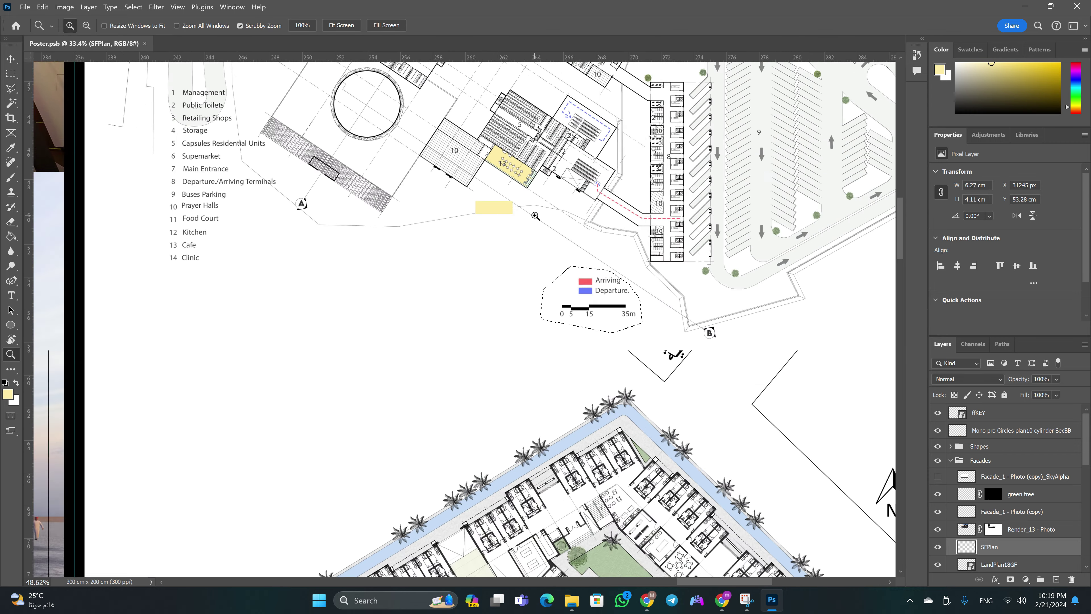
key("ctrl+n")
left_click(668, 145)
Enter a 100 × 50 cm size in centimetres for the new document
left_click(643, 203)
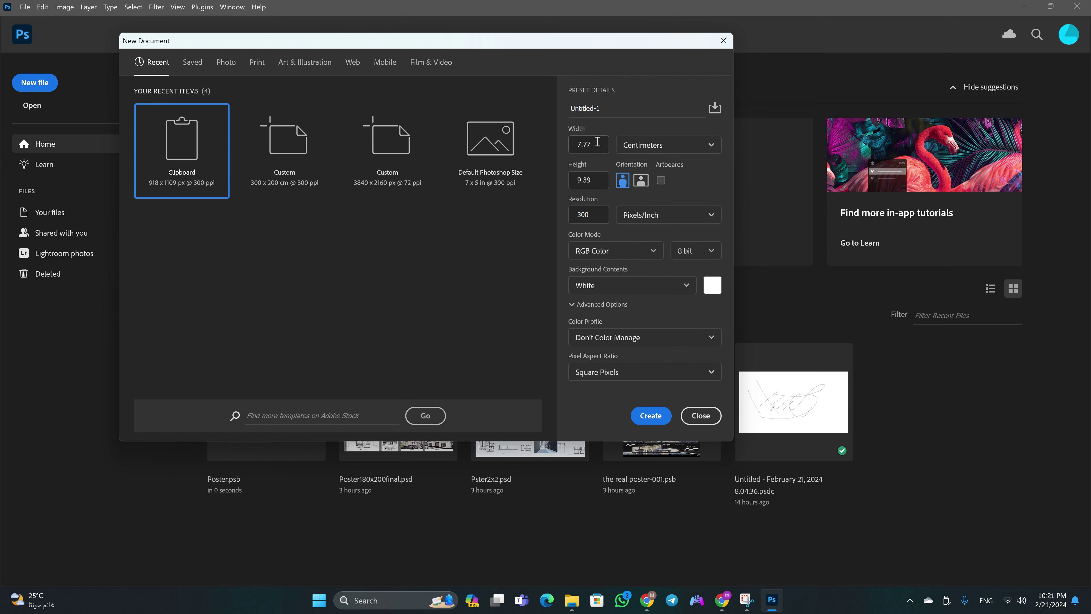
left_click_drag(602, 145, 543, 146)
type("1100")
key("BackSpace")
key("BackSpace")
type("00")
key("Tab")
type("50")
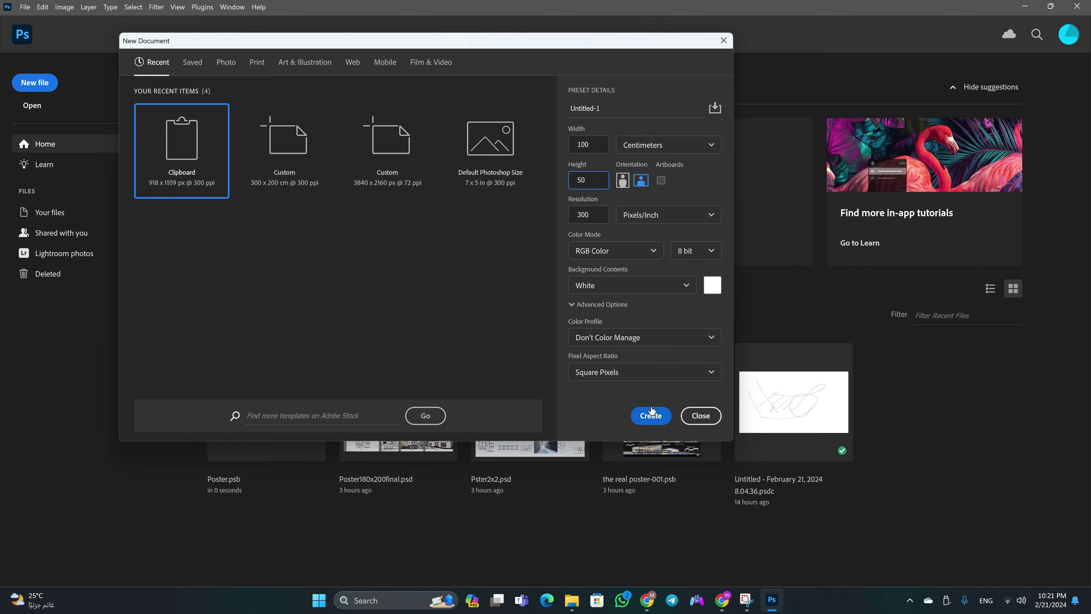
Create the landscape document, then close it and start another new document
left_click(651, 415)
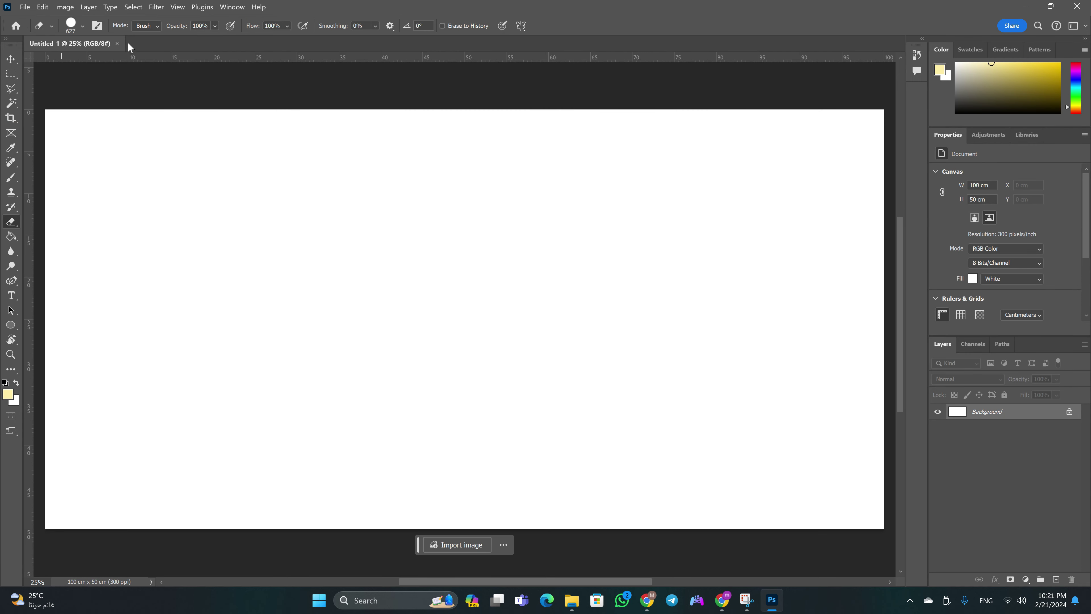
left_click(117, 44)
left_click(35, 82)
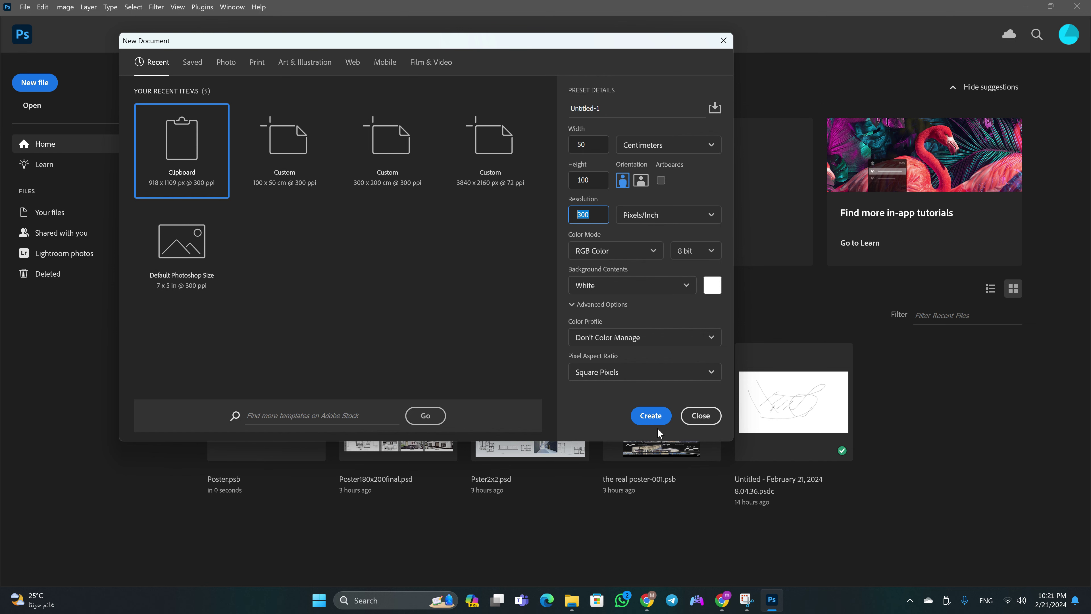
Create the 50 × 100 cm portrait document, then widen its canvas to 65 cm with a centred anchor
left_click(653, 420)
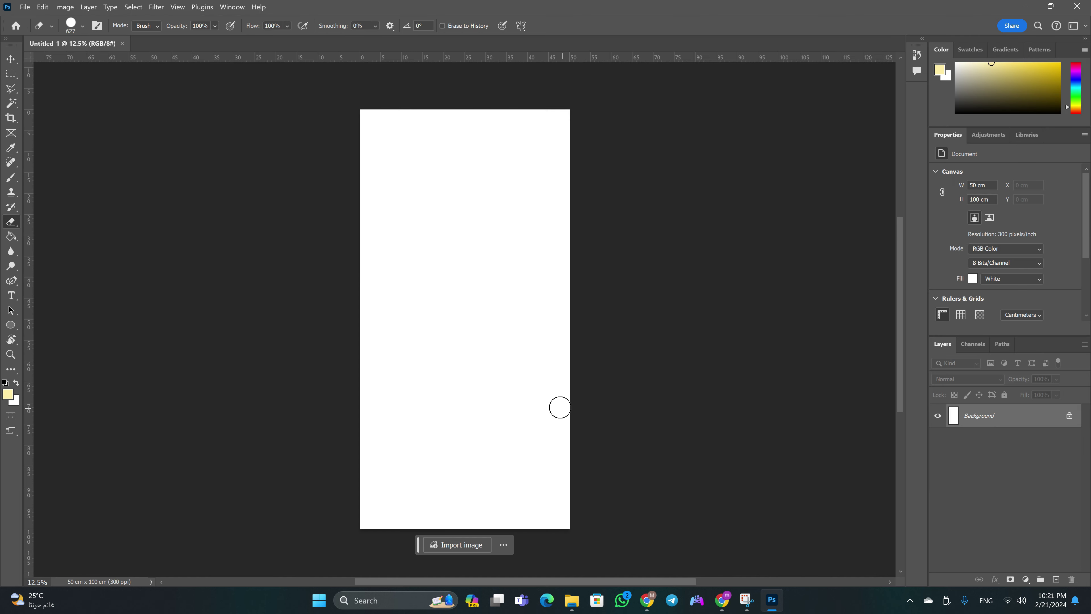
left_click_drag(491, 434, 497, 439)
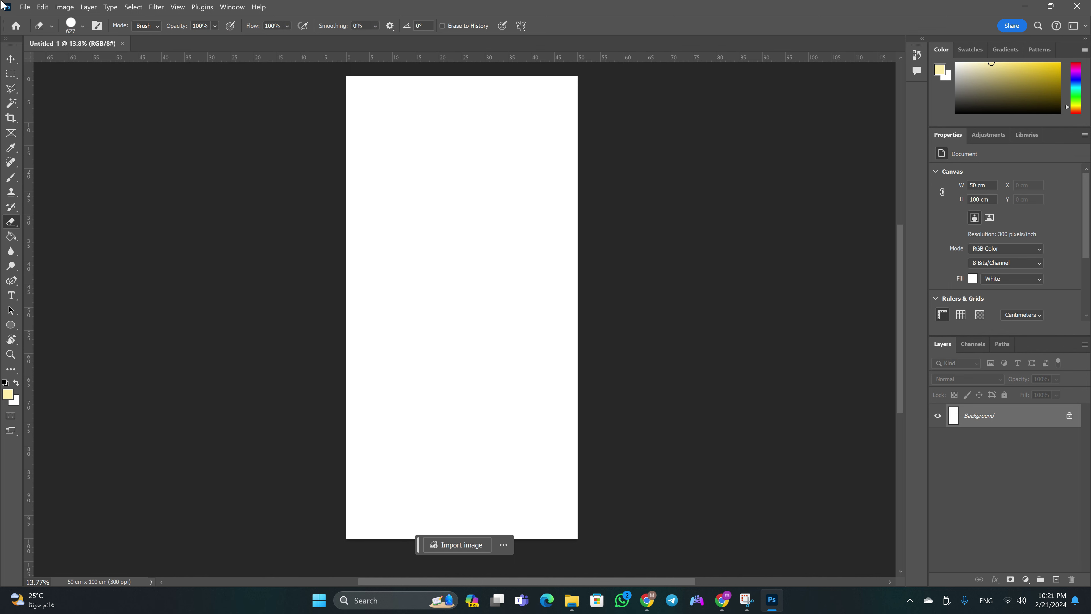
left_click(26, 7)
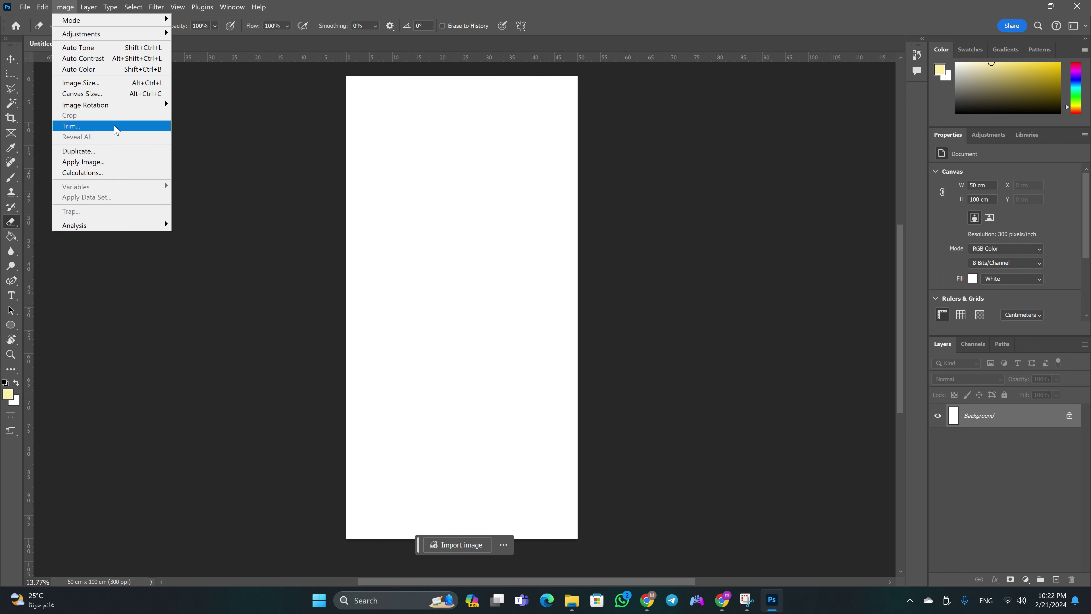
left_click(114, 98)
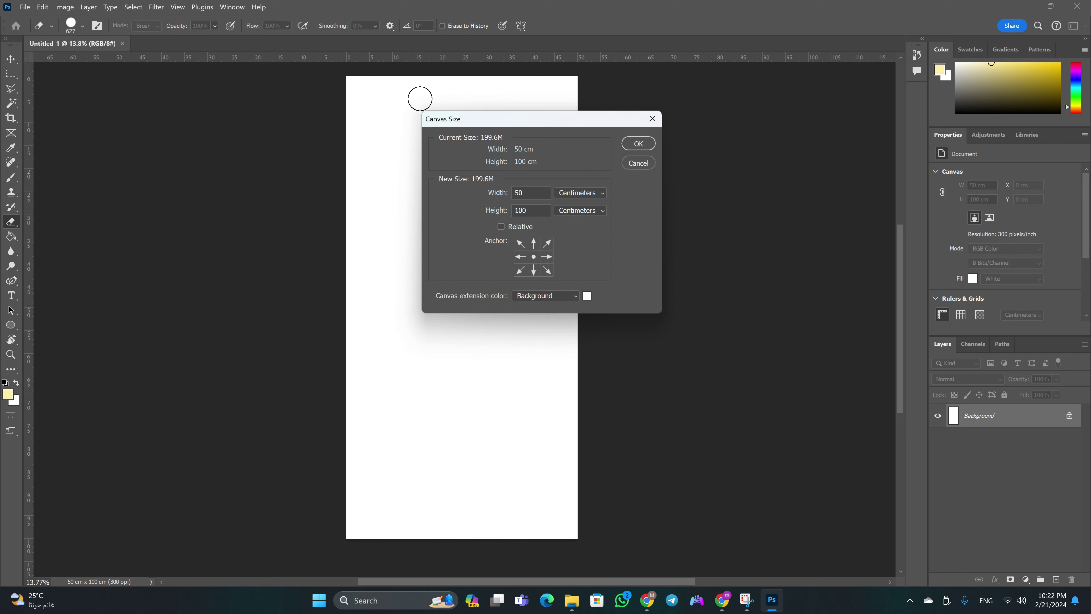
mouse_move(532, 215)
left_mouse_down()
mouse_move(506, 213)
mouse_move(504, 195)
left_mouse_up()
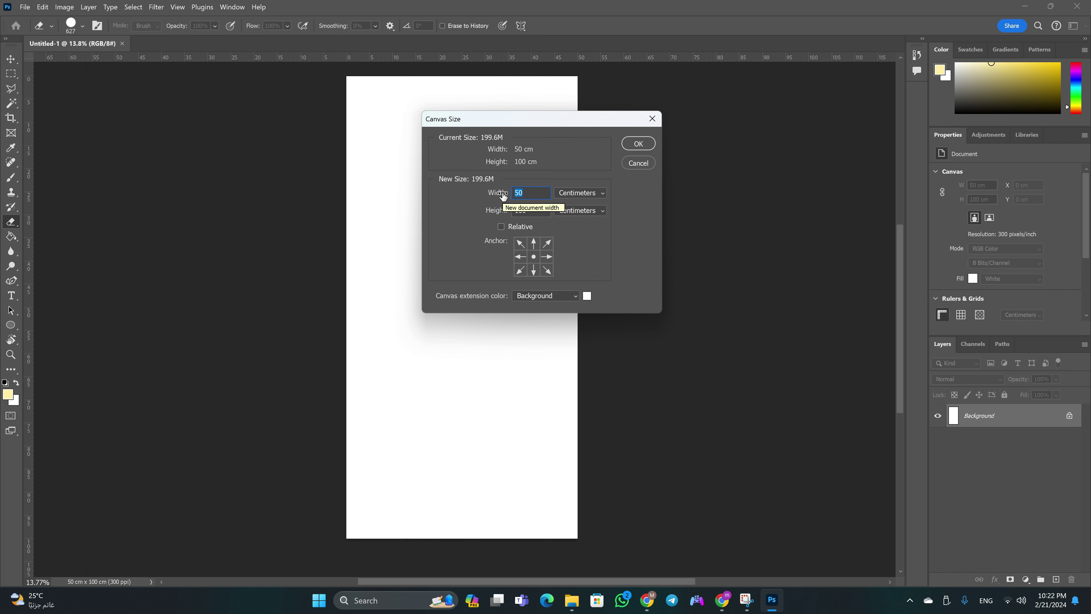
type("65")
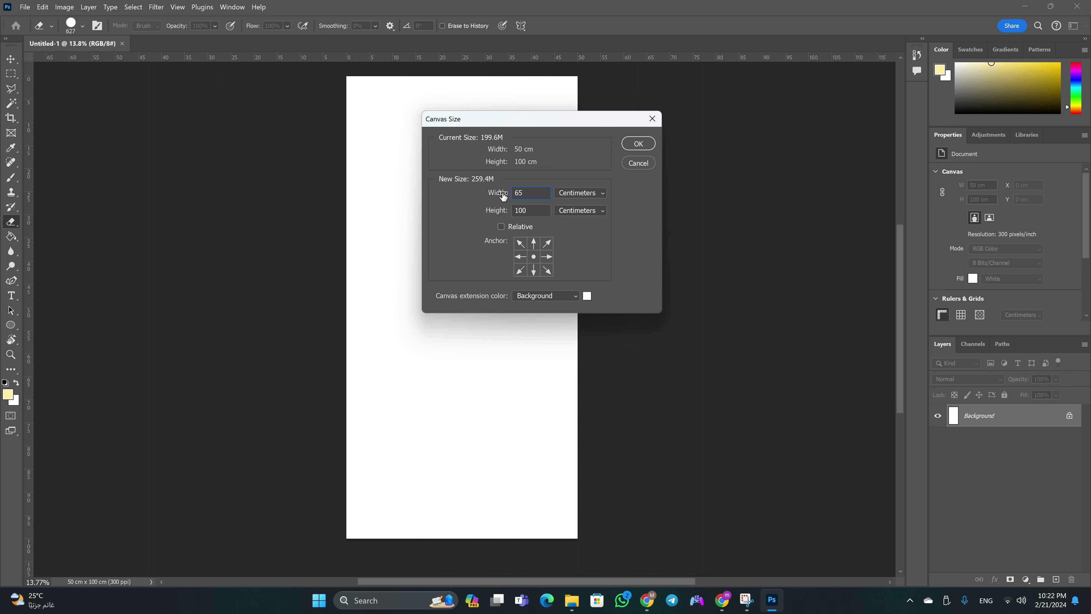
left_click(534, 260)
left_click(549, 214)
left_click(521, 257)
left_click(534, 244)
left_click(535, 262)
left_click(630, 149)
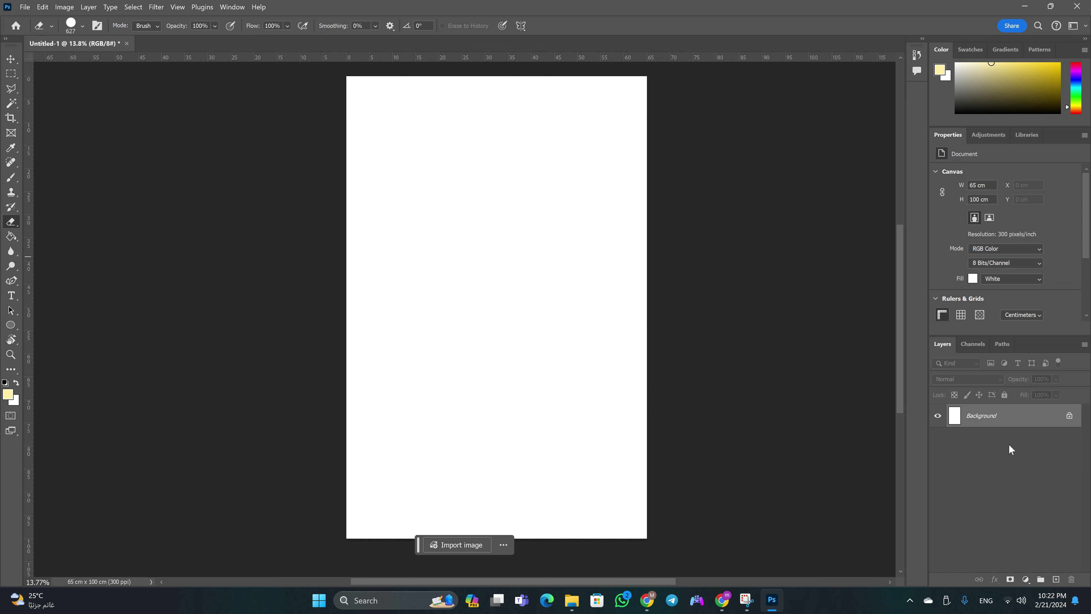
left_click(1056, 578)
key("m")
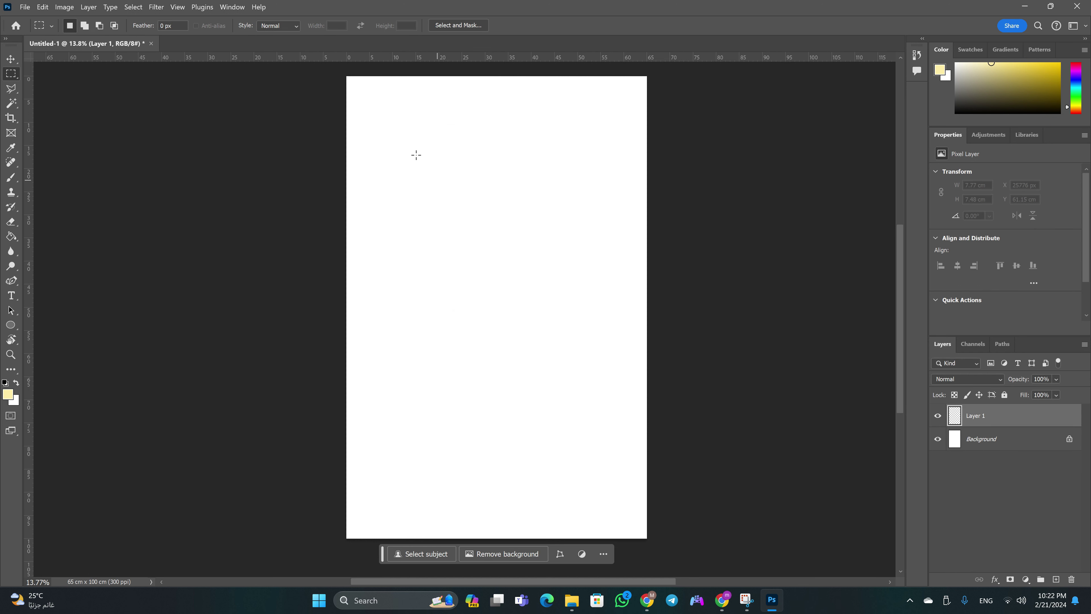
left_click_drag(354, 79, 651, 111)
key("alt+BackSpace")
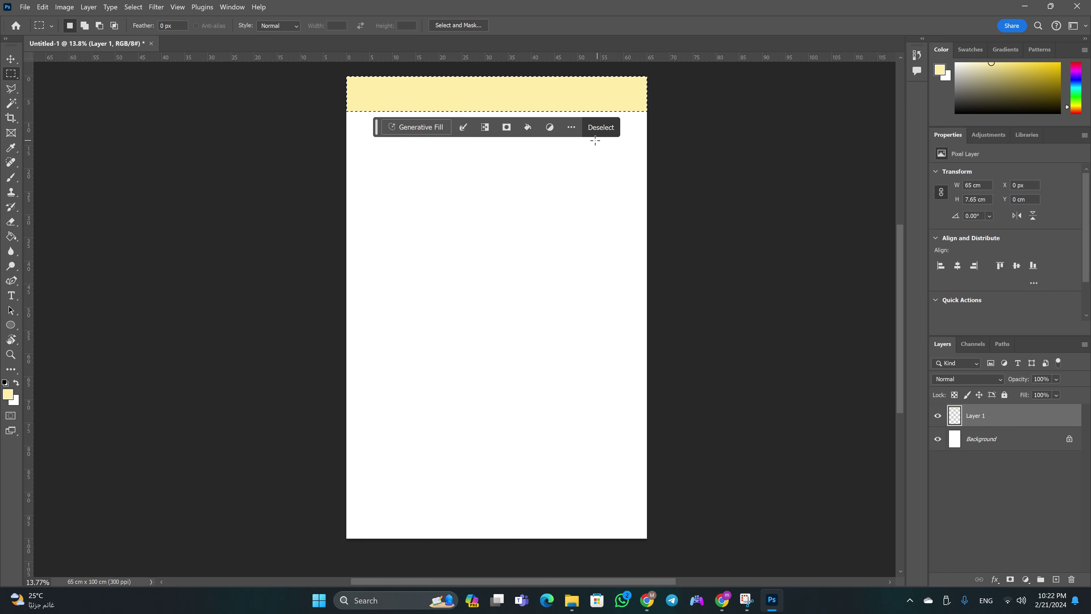
left_click(600, 128)
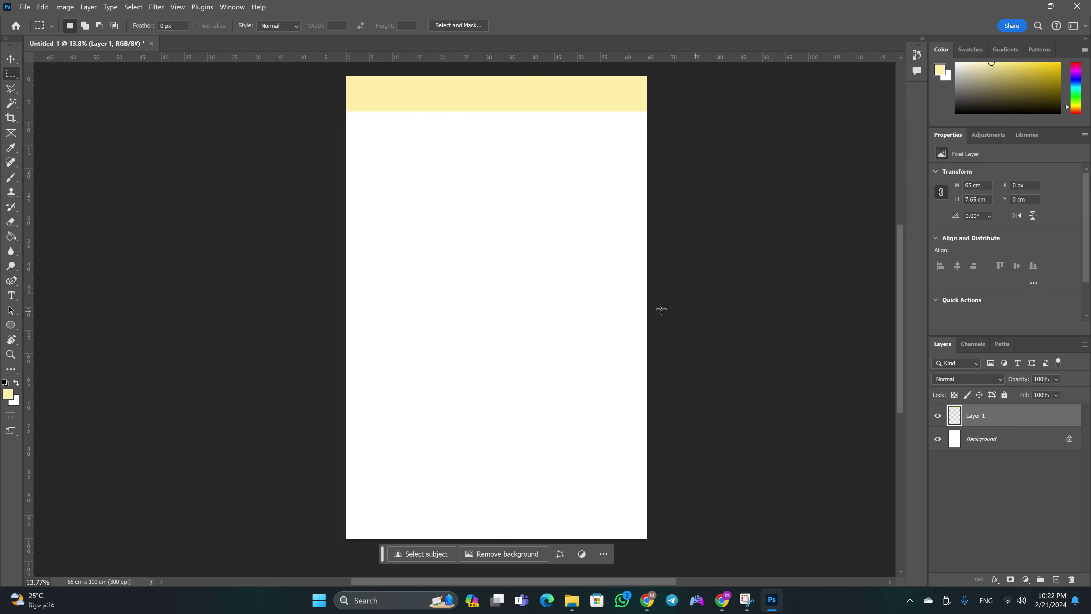
left_click(38, 6)
left_click(33, 7)
left_click(65, 7)
left_click(96, 95)
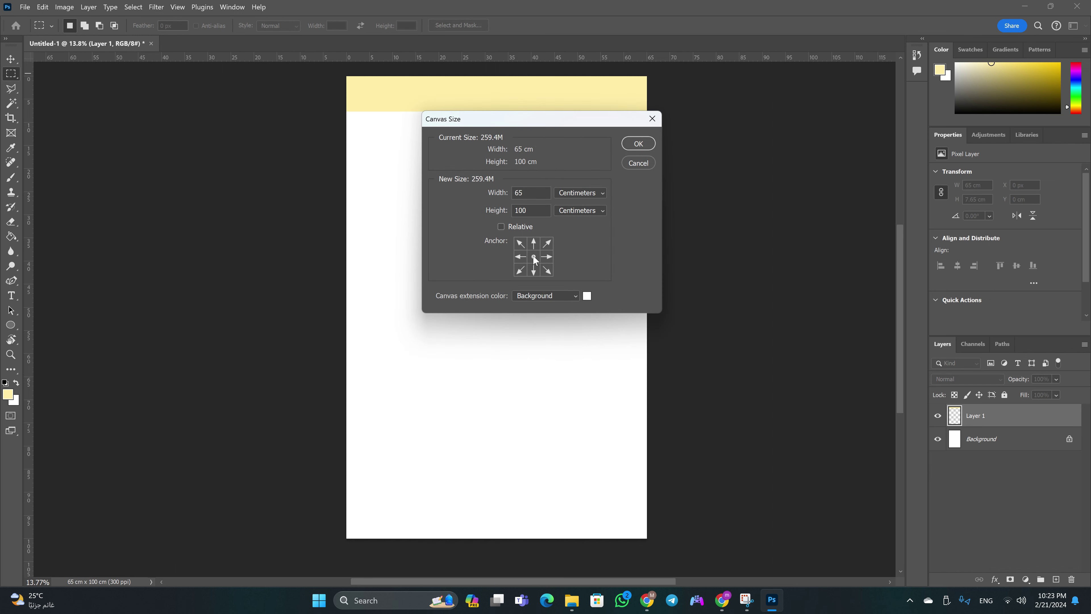
double_click(519, 193)
type("75")
key("Return")
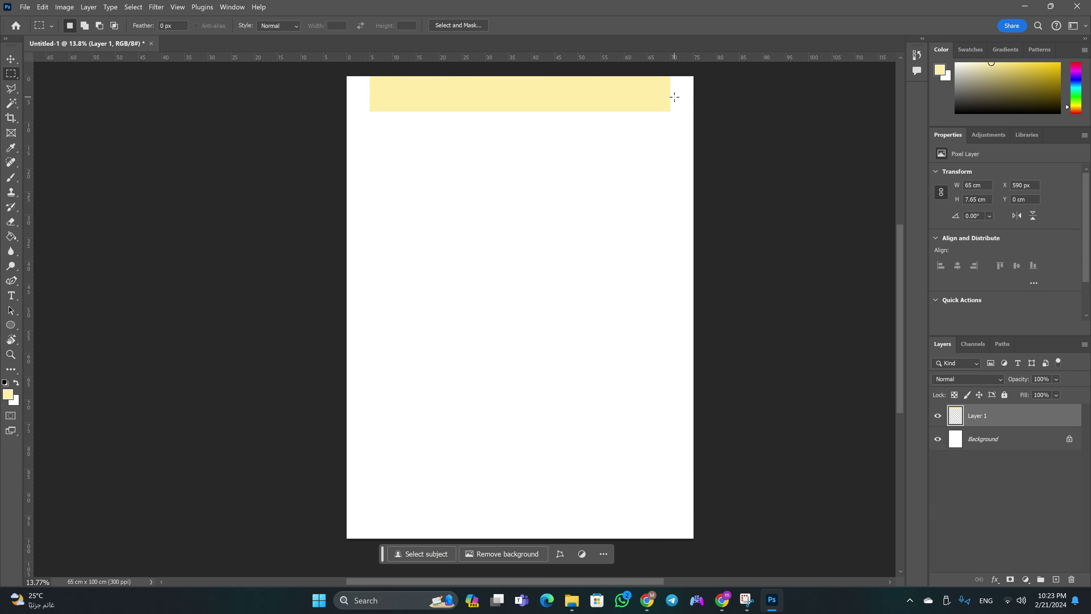
key("ctrl+z")
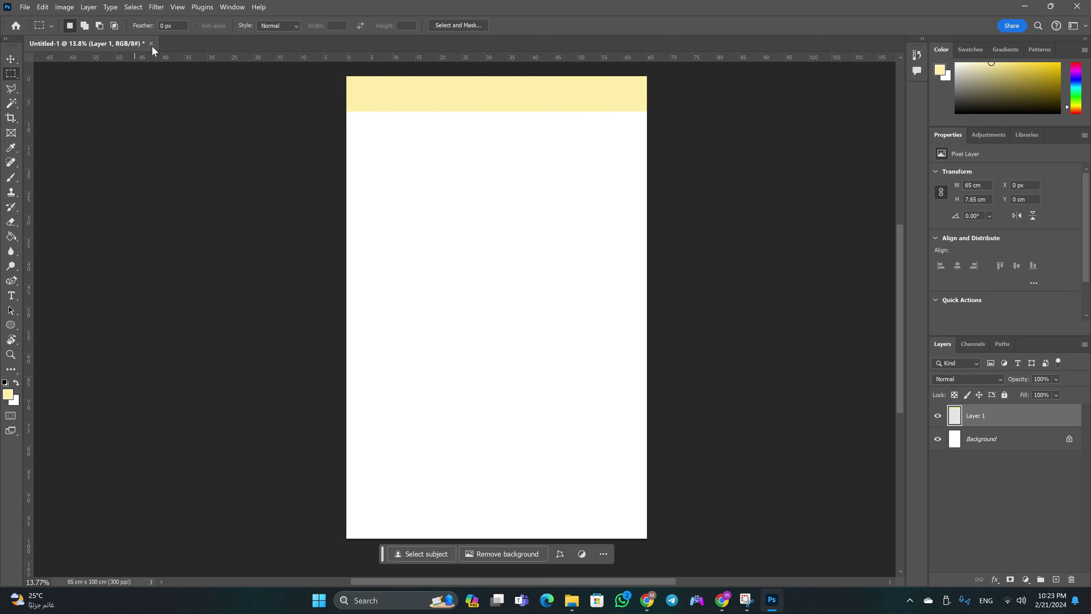
left_click(65, 6)
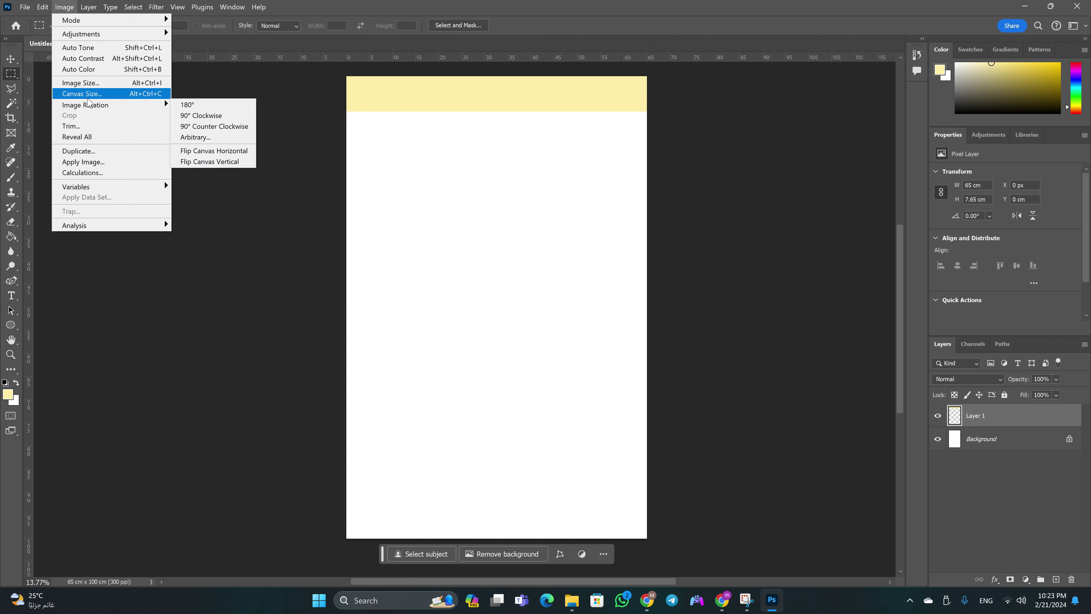
left_click(80, 90)
left_click_drag(546, 209, 495, 212)
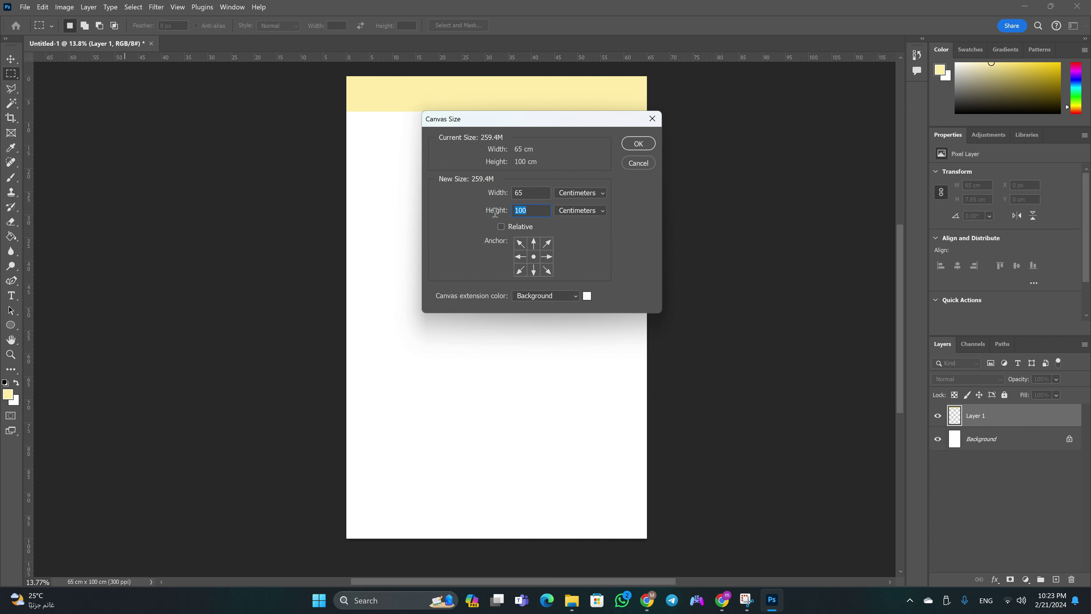
type("120")
left_click(639, 143)
left_click(60, 7)
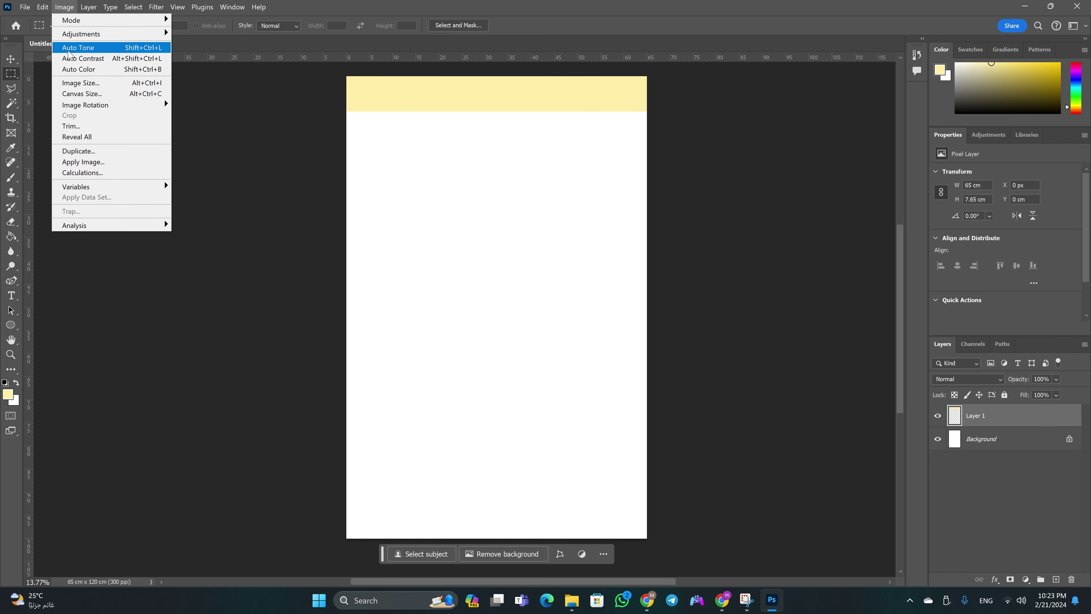
left_click(84, 94)
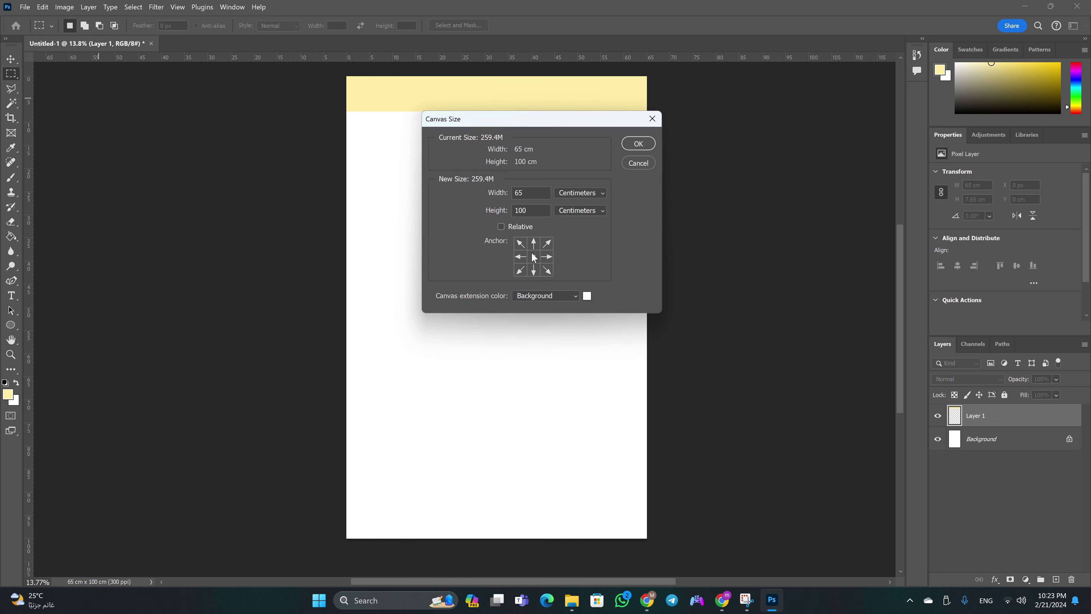
double_click(532, 210)
type("120")
left_click(533, 243)
left_click(633, 146)
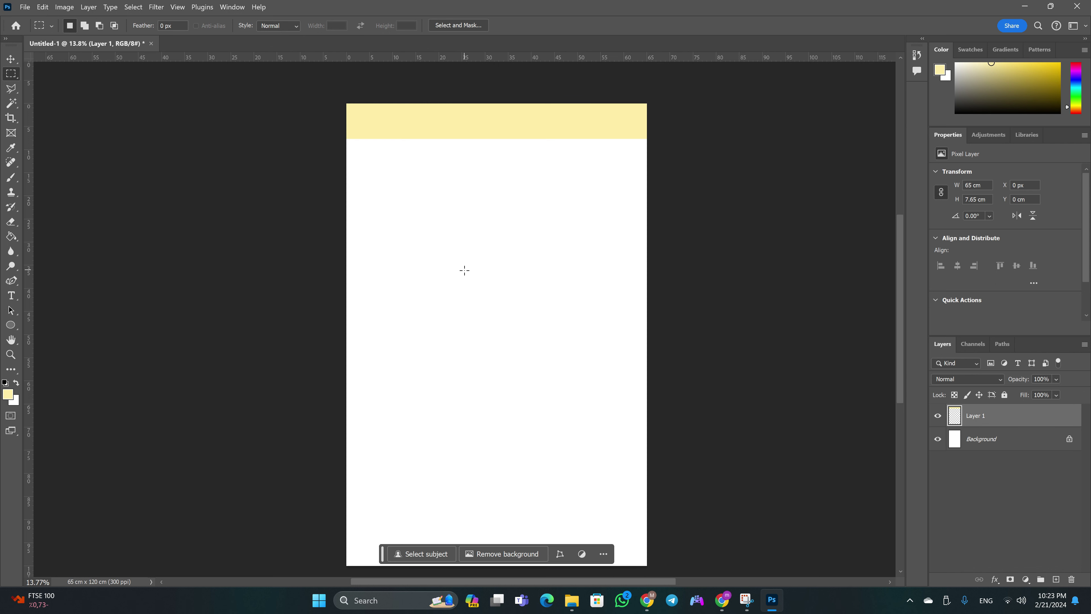
scroll(621, 295, "down", 2)
key("v")
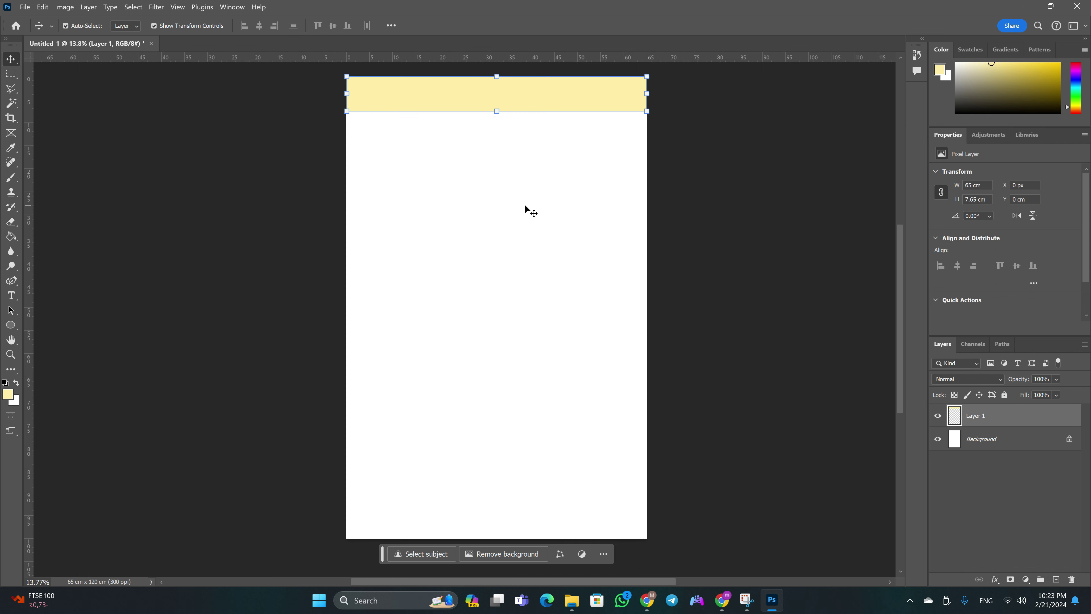
left_click_drag(549, 97, 532, 178)
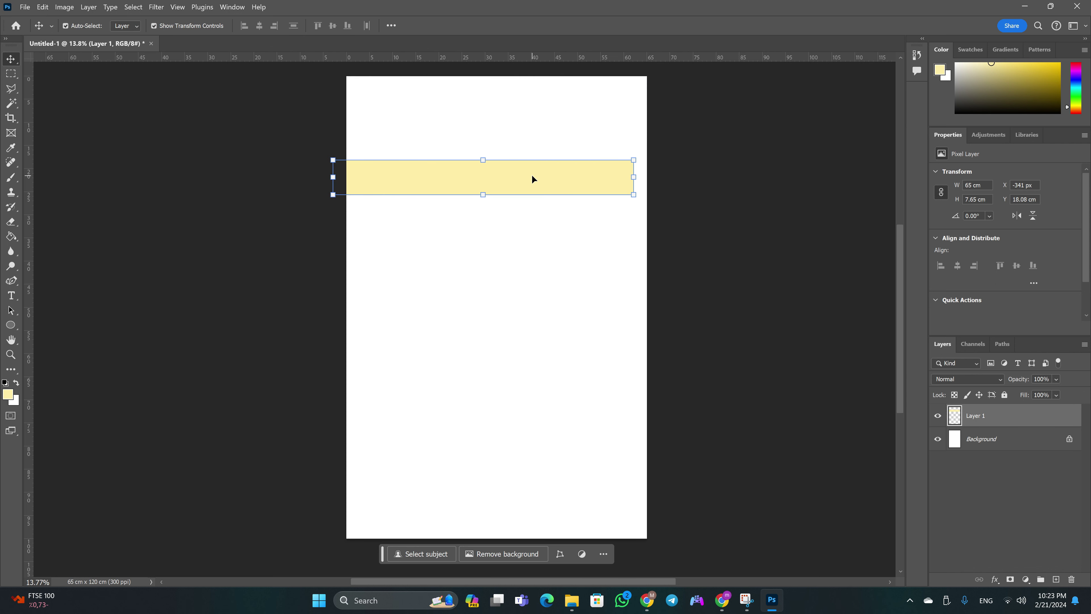
key("Delete")
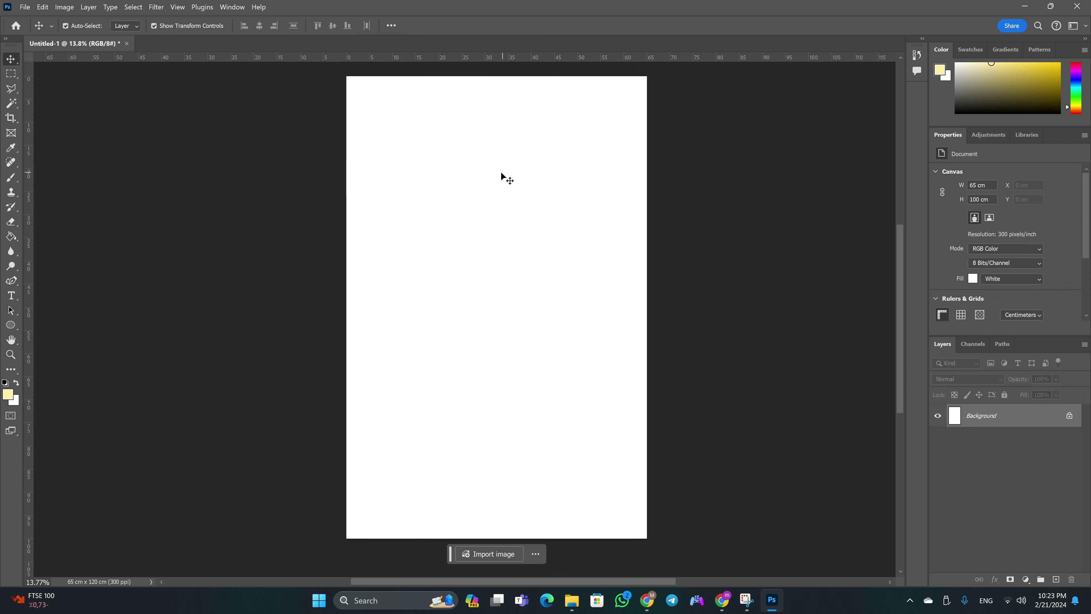
Browse to Desktop > Editing and double-click the Lumion 2023 Student shortcut
left_click(616, 541)
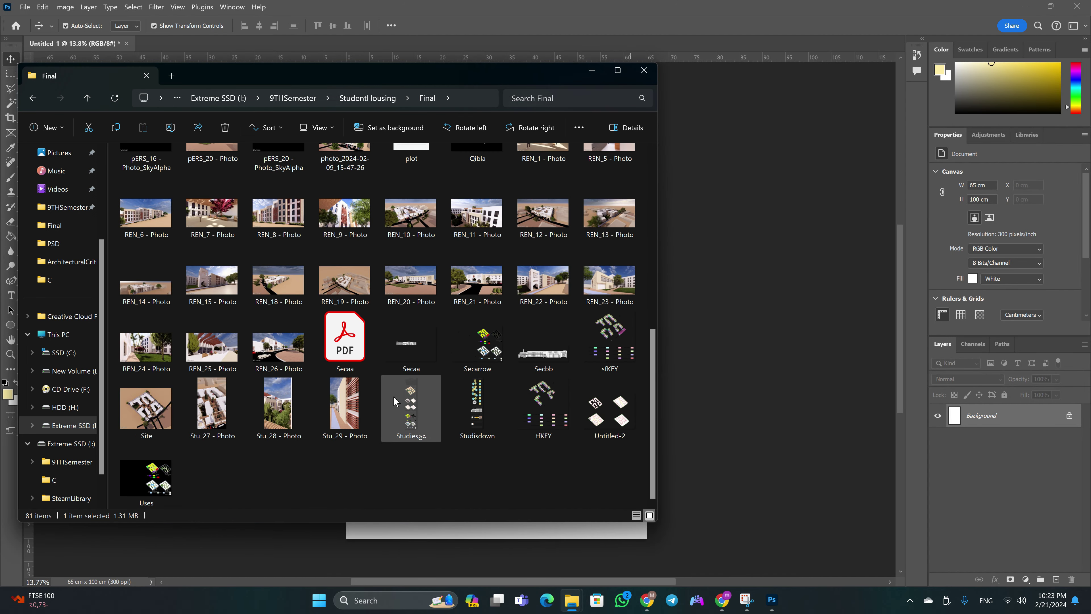
scroll(65, 258, "up", 5)
left_click(60, 229)
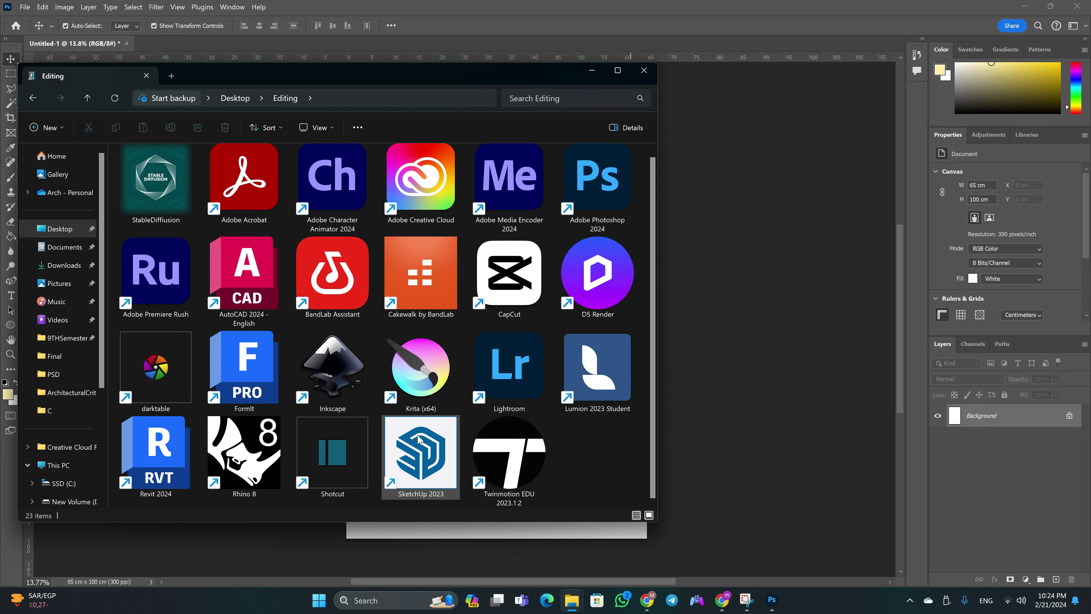
double_click(599, 368)
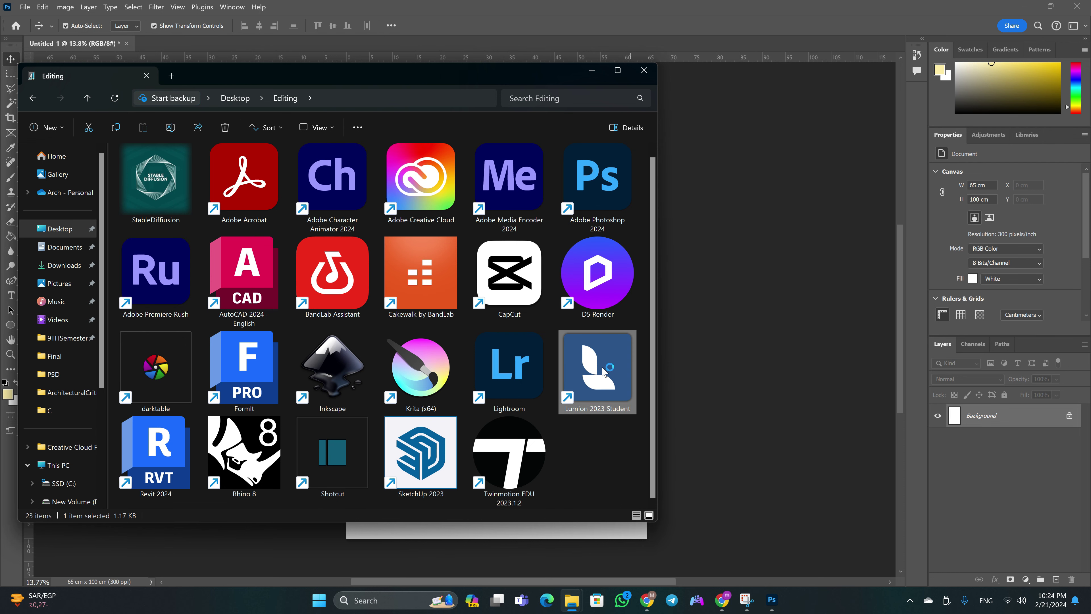
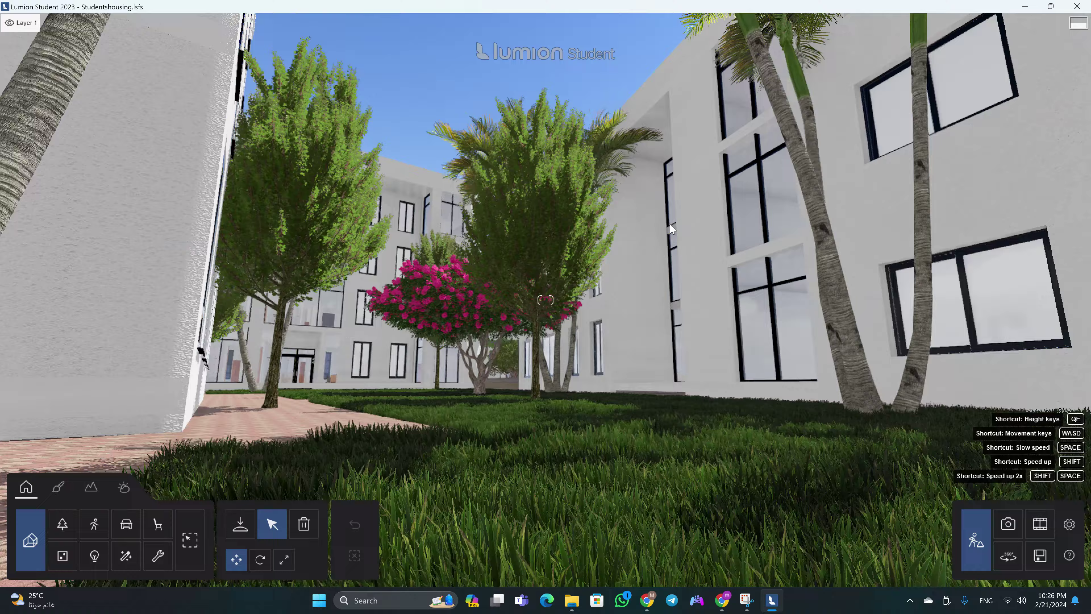
Frame the portrait street-corner shot and bring up its Render photos settings
key("s")
key("s")
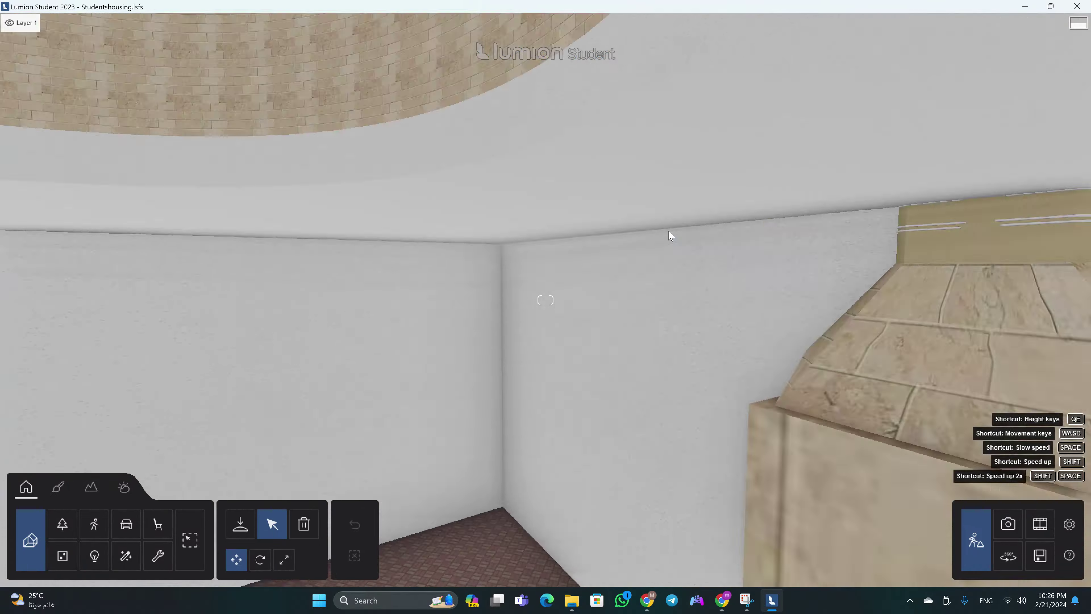
key("d")
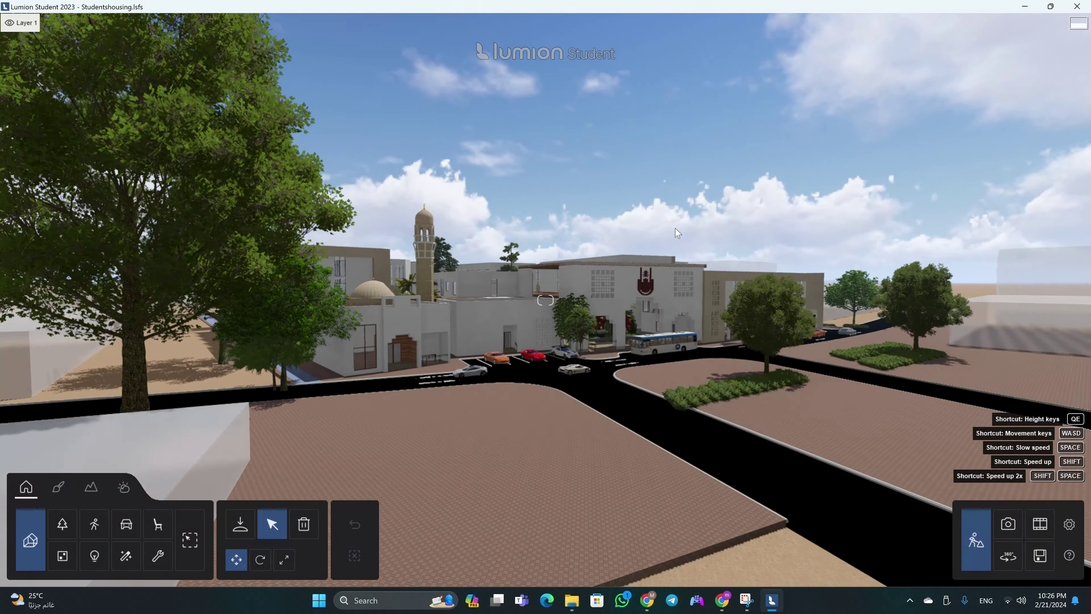
left_click(1008, 524)
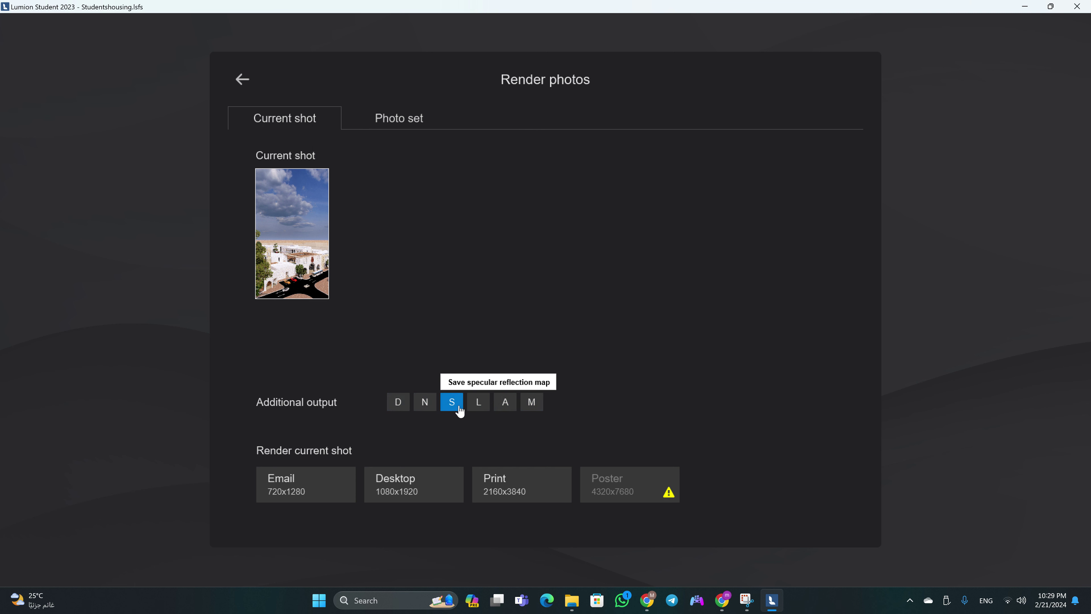
Add the sky alpha map output and start rendering the photo at 4320x7680
left_click(506, 404)
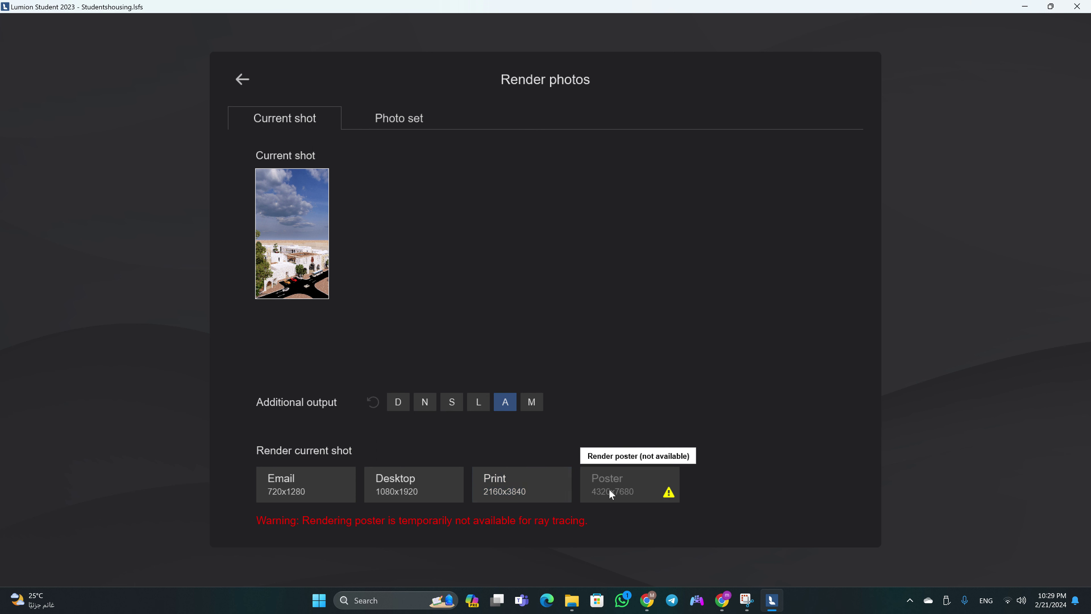
left_click(239, 85)
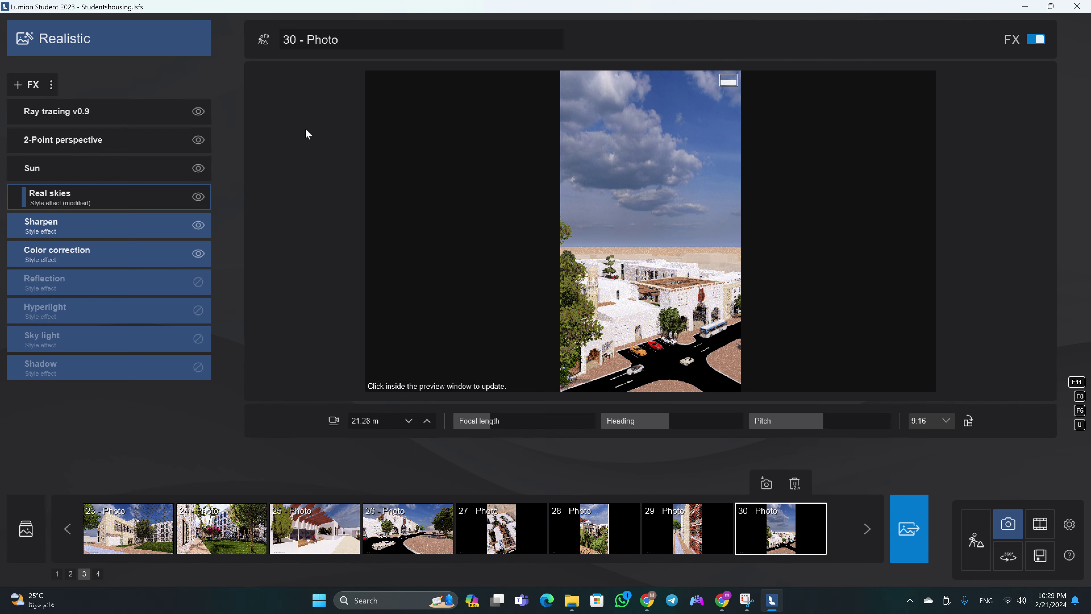
left_click(909, 528)
left_click(444, 302)
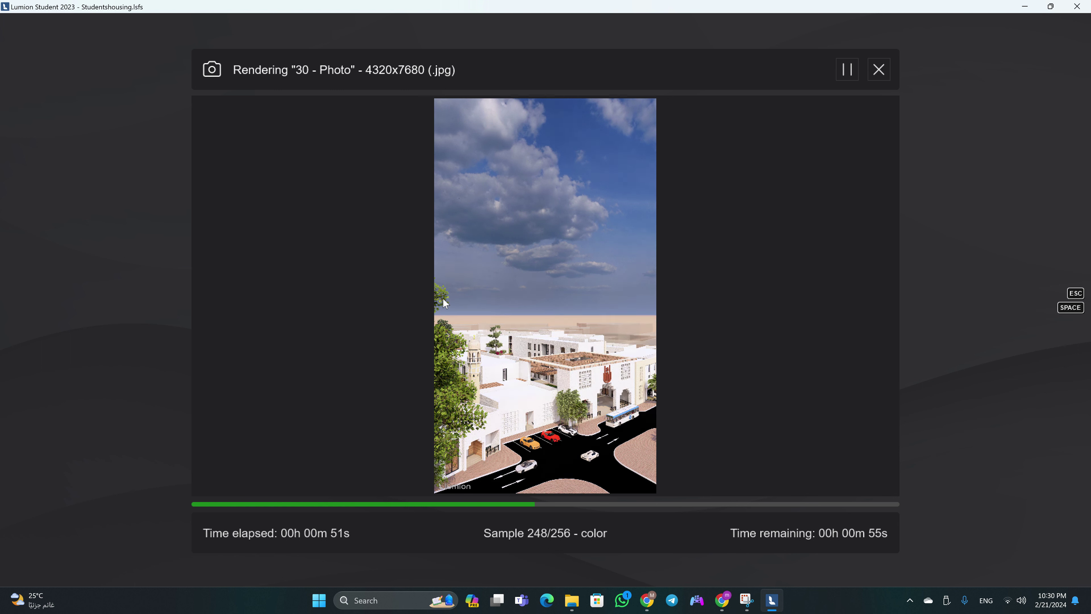
Open File Explorer on the Extreme SSD's C folder while the render runs
left_click(572, 600)
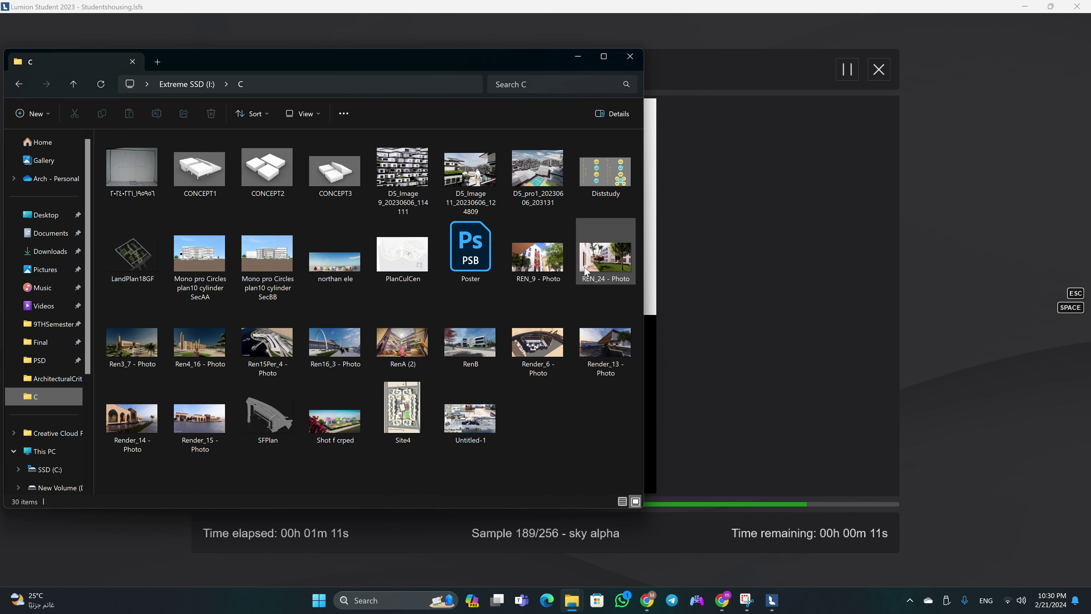
View D5_Image 9 in Photos, then browse on to D5_Image 11 and D5_pro1
double_click(403, 169)
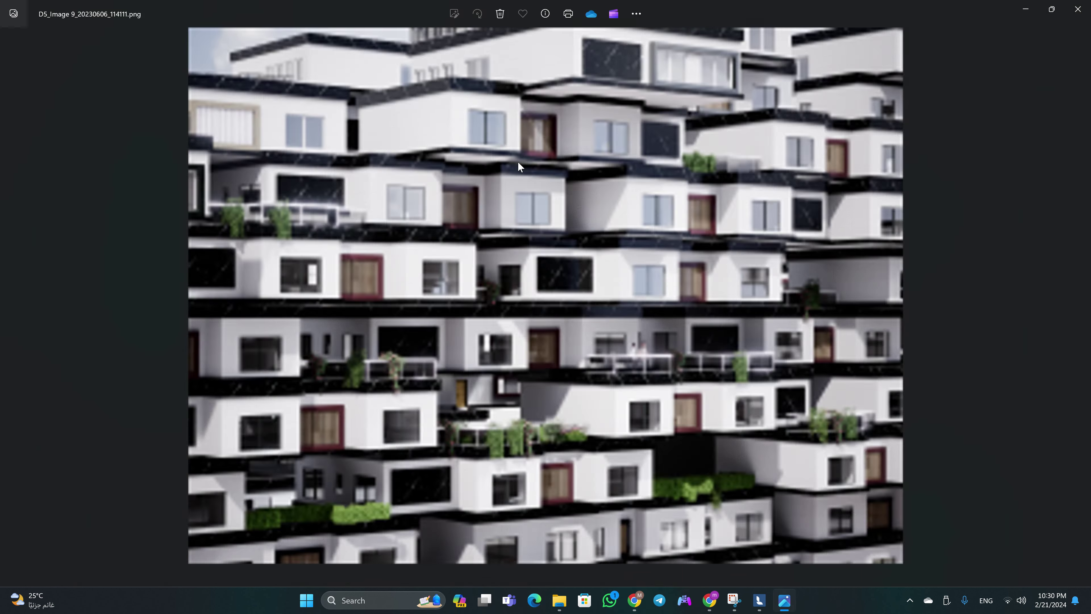
key("Right")
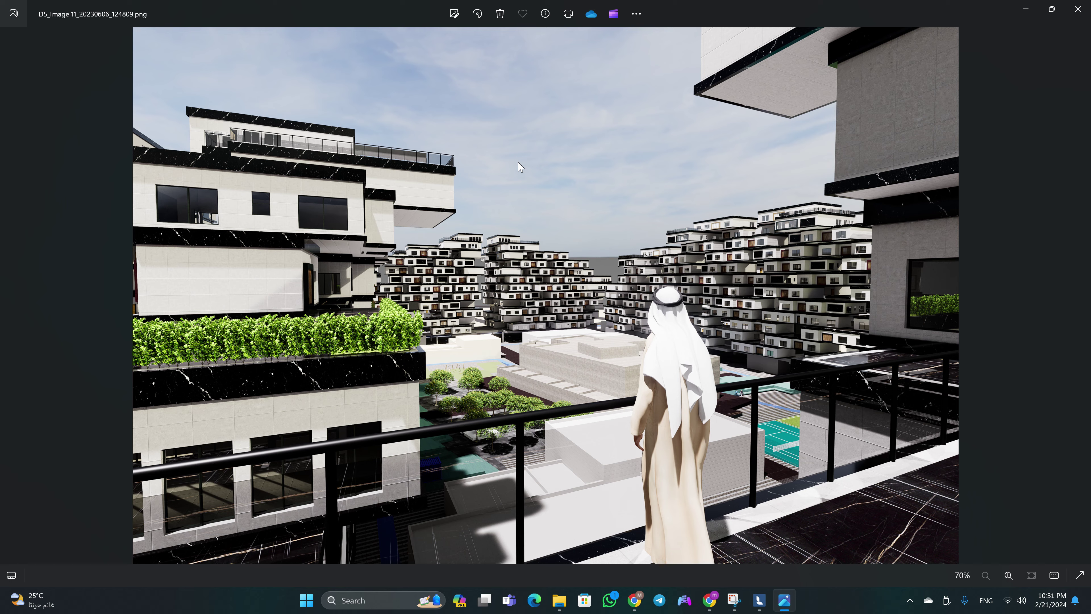
key("Right")
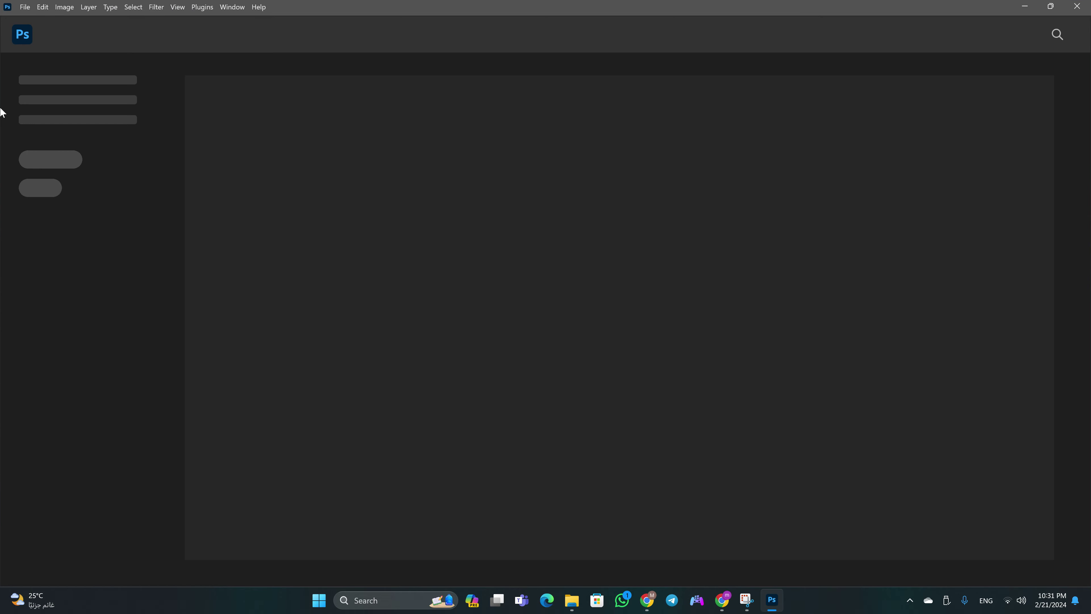
Abandon opening a file and start a new 65 × 100 cm, 300 ppi RGB document
left_click(25, 7)
left_click(35, 30)
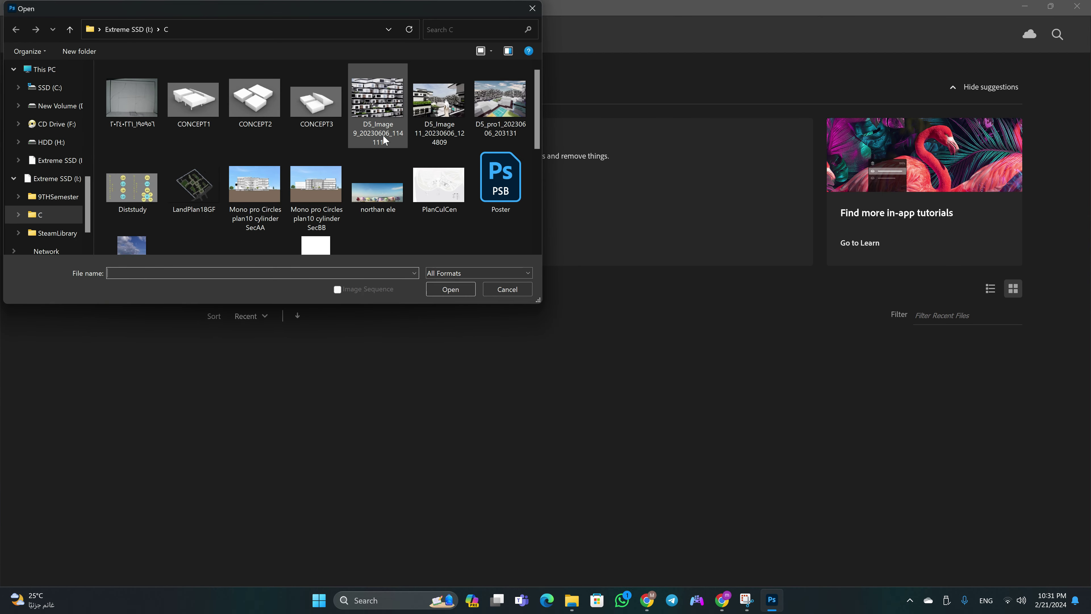
left_click(505, 291)
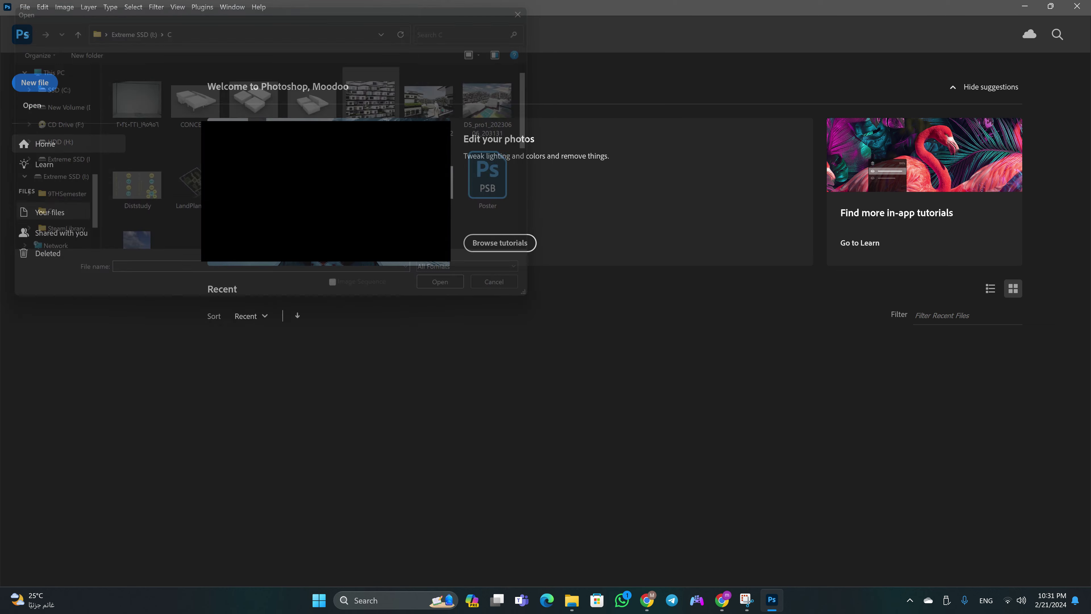
key("ctrl+n")
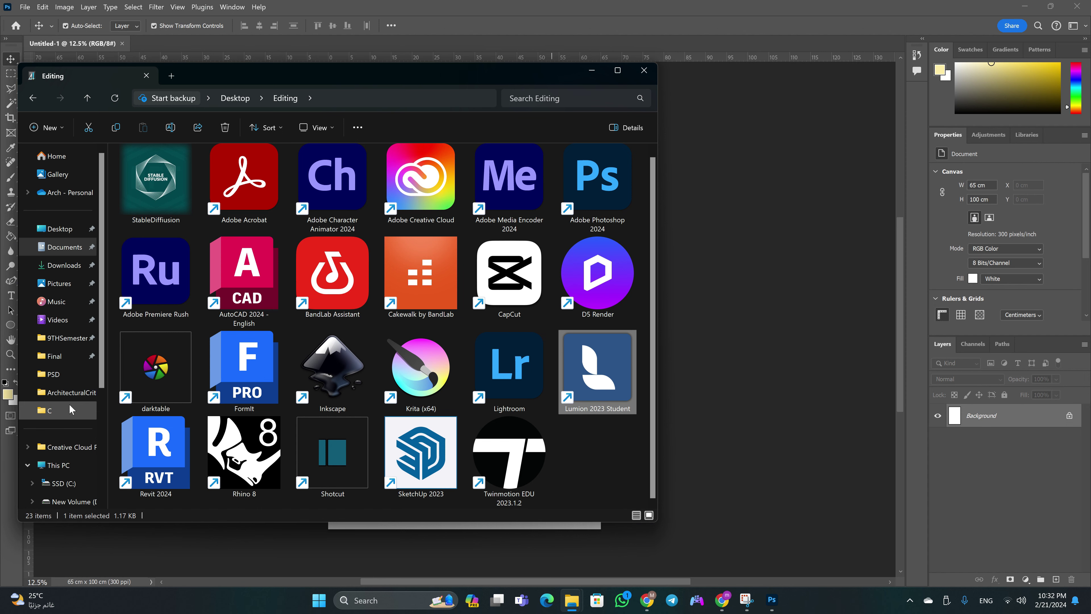
Place the ren render from the C folder and stretch it to the canvas width
left_click(69, 406)
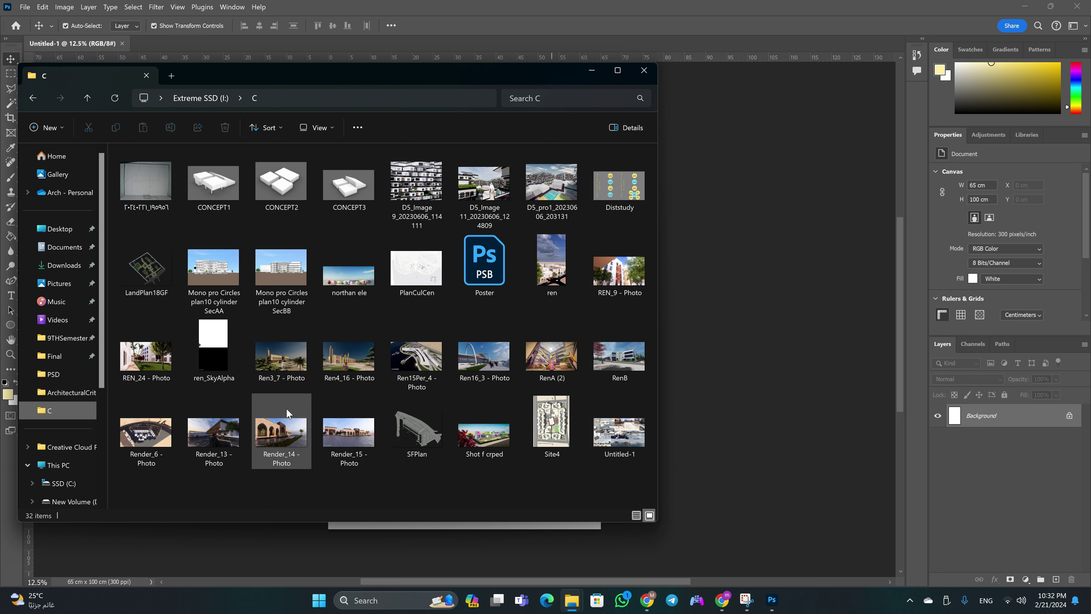
mouse_move(529, 288)
left_mouse_down()
mouse_move(617, 494)
mouse_move(542, 524)
left_mouse_up()
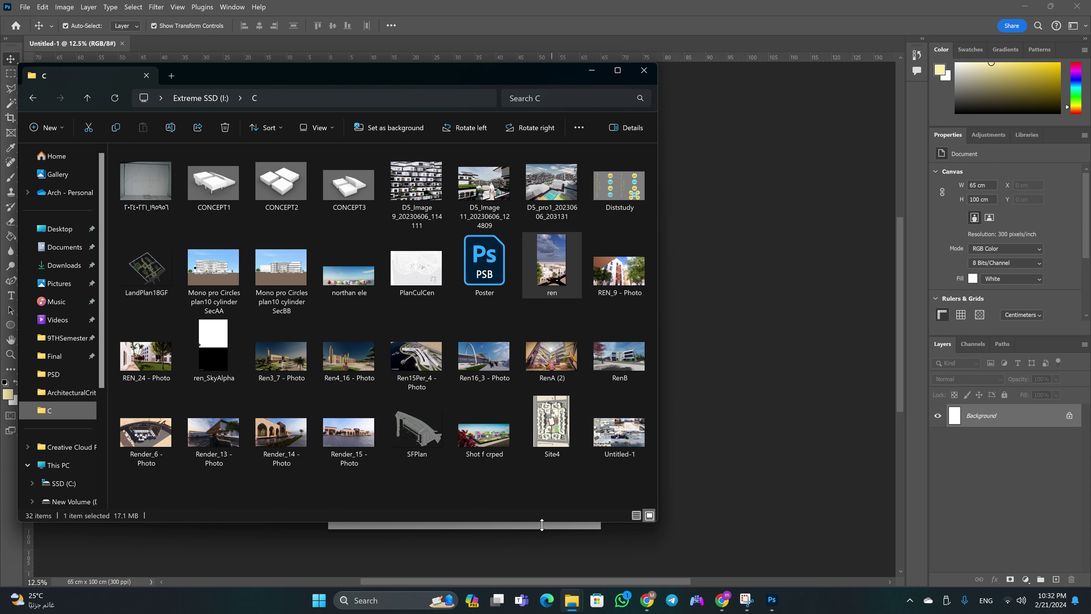
left_click_drag(551, 264, 464, 546)
left_click_drag(346, 335, 331, 337)
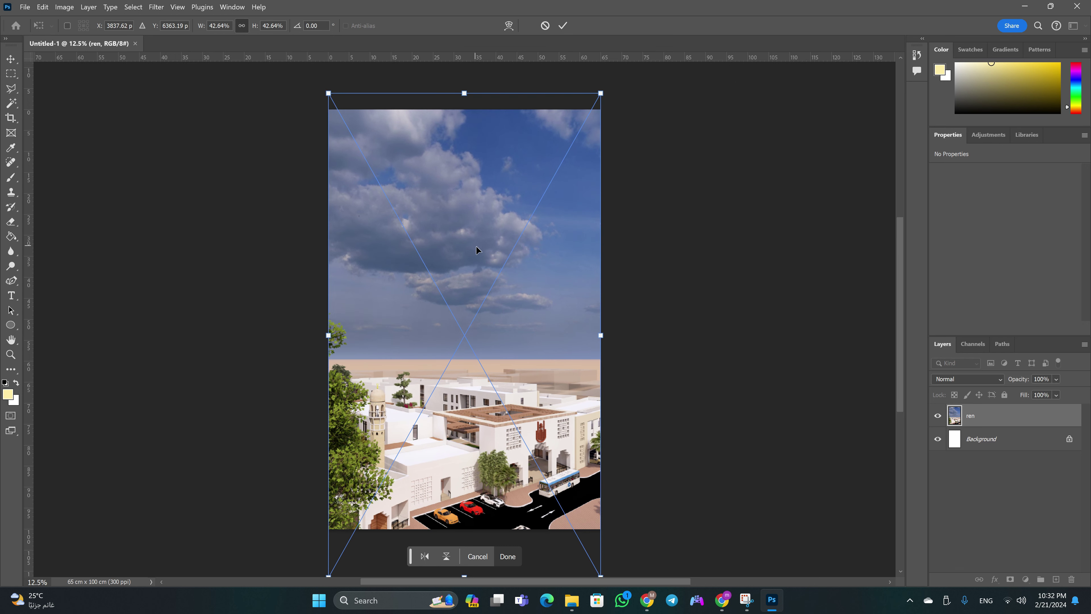
key("Return")
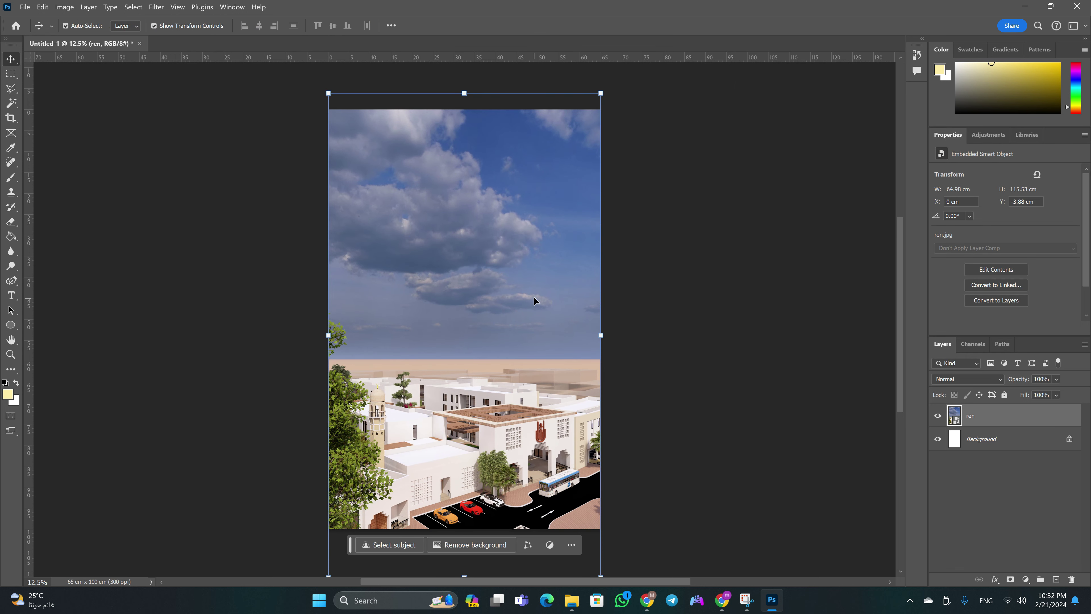
Place the ren_SkyAlpha map as a layer and move it lower on the canvas
left_click(572, 600)
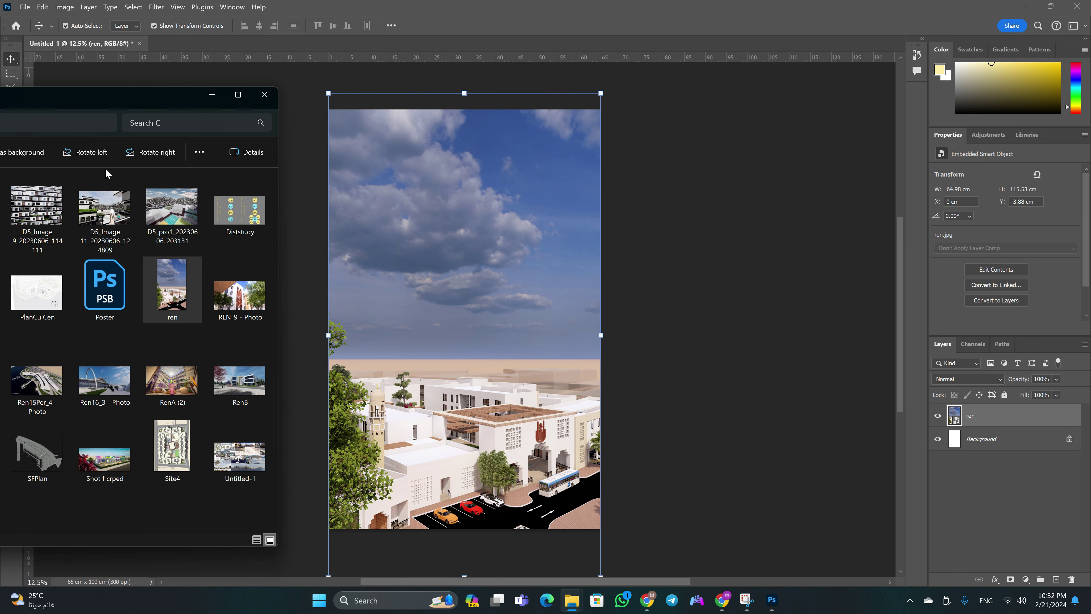
left_click_drag(132, 99, 300, 106)
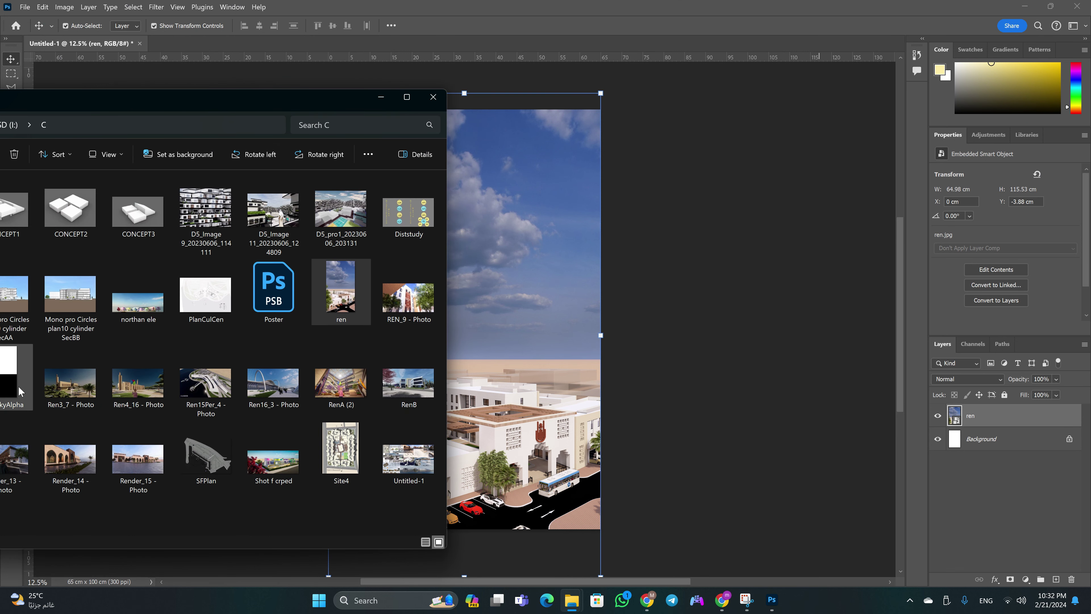
left_click_drag(19, 391, 514, 306)
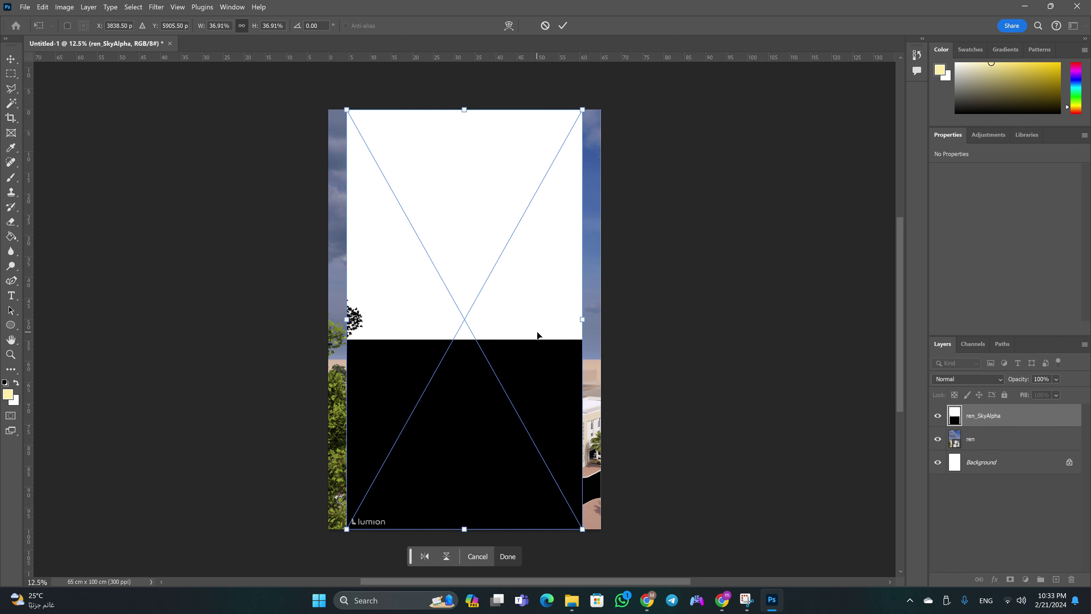
left_click_drag(529, 177, 532, 198)
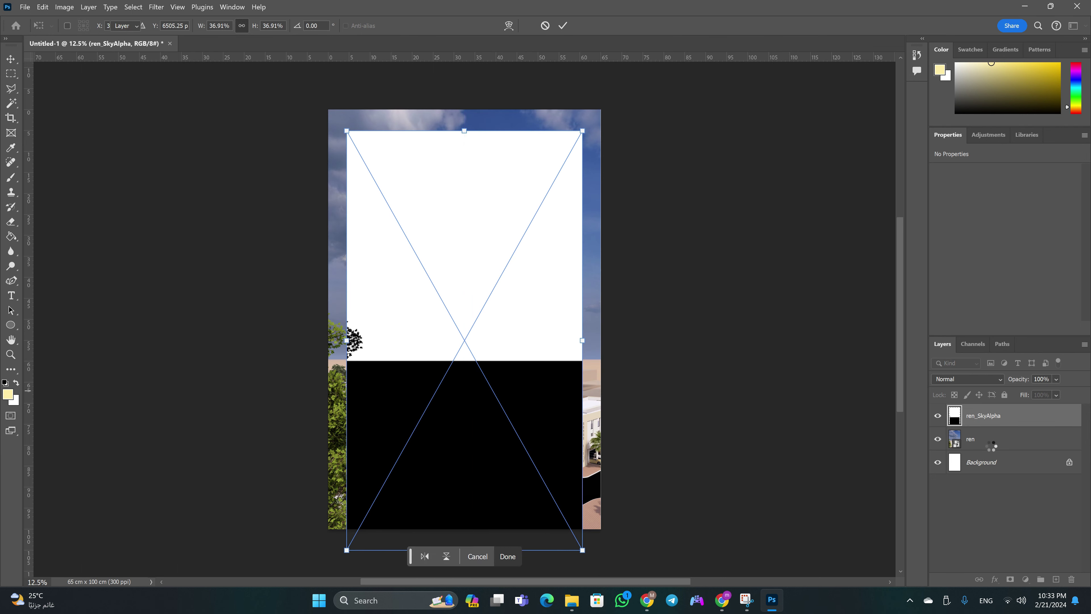
left_click(1001, 446)
Read the ren render's 42.64% width scale, then begin transforming ren_SkyAlpha
key("ctrl")
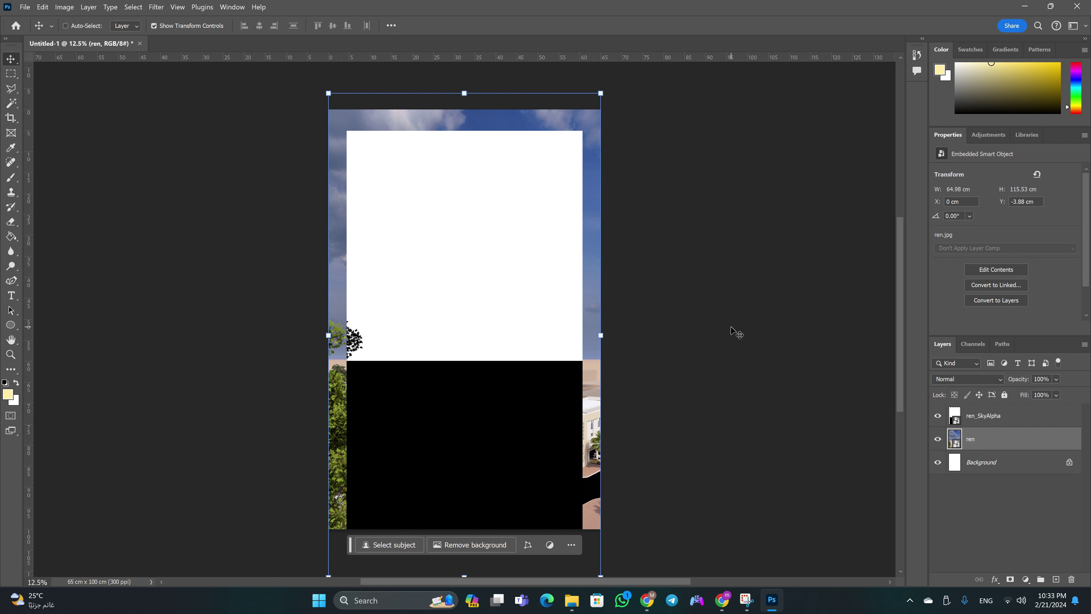
key("ctrl+t")
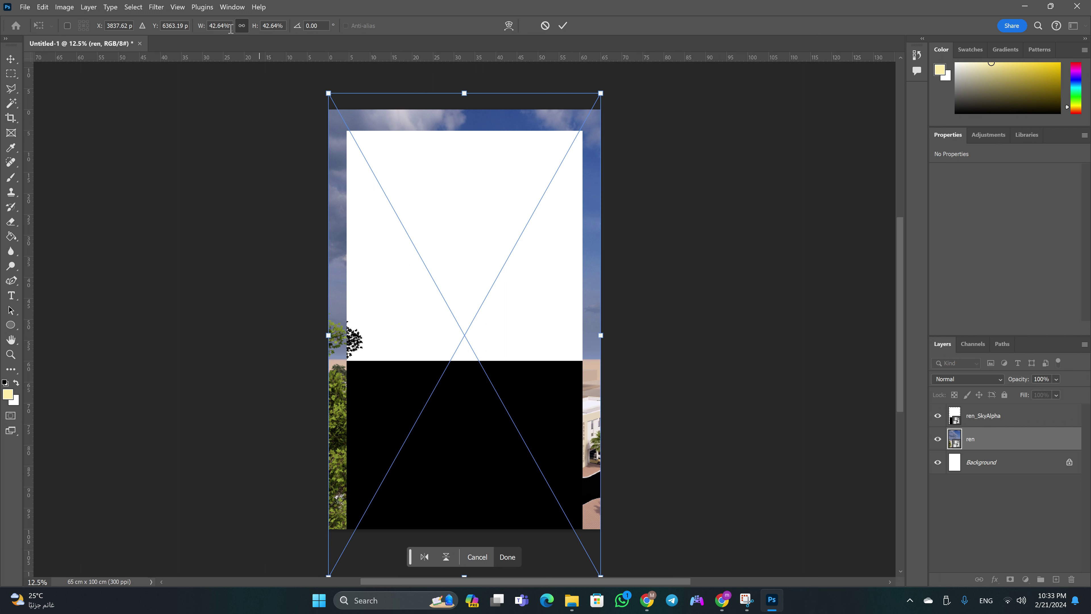
double_click(226, 27)
key("Return")
left_click(981, 420)
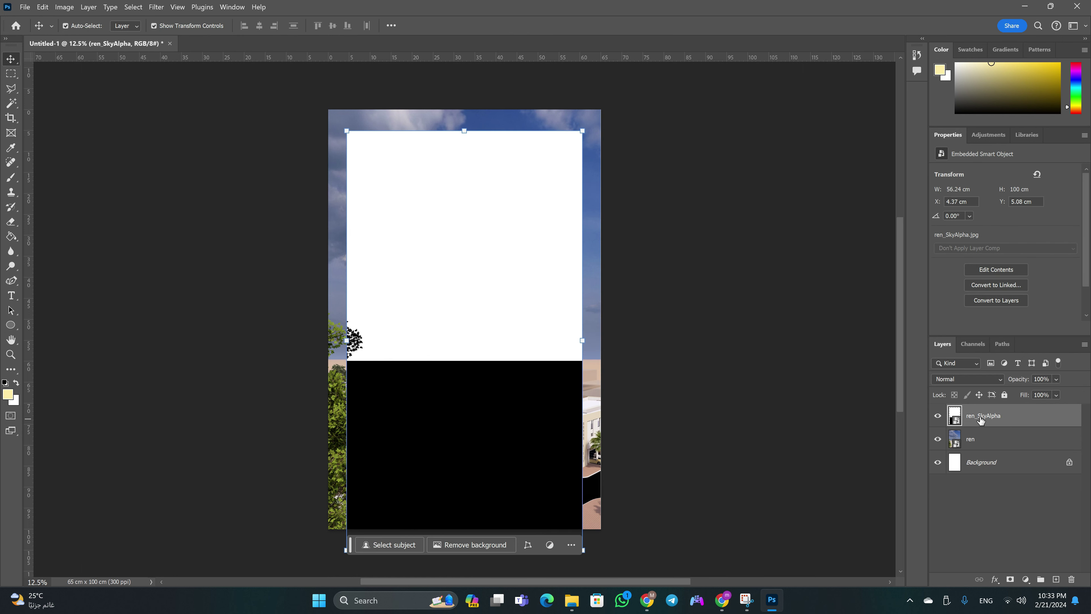
key("ctrl+t")
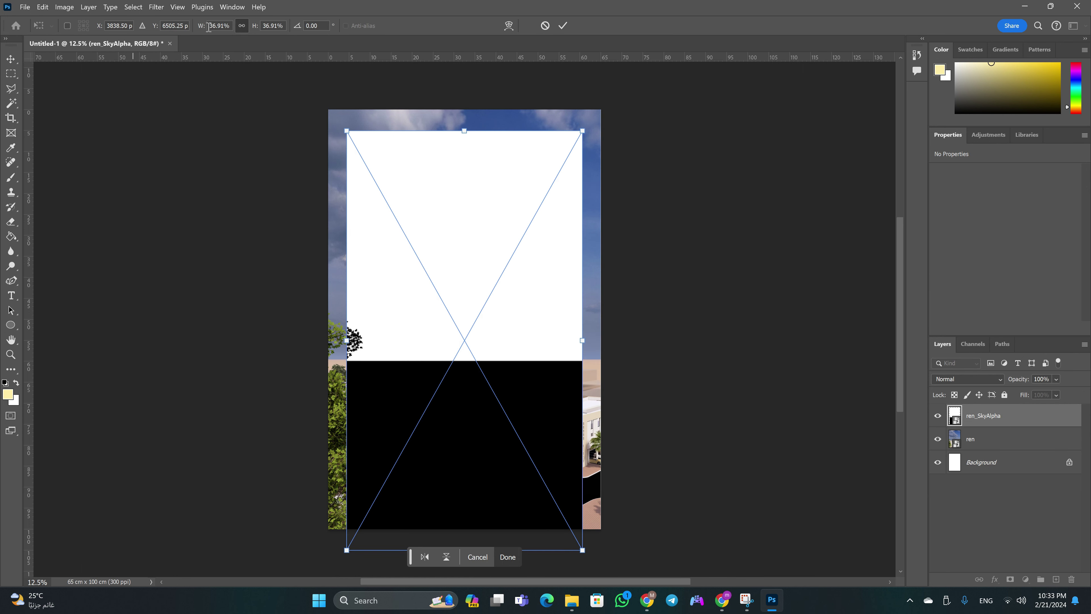
Scale ren_SkyAlpha to 42.64% to match the render and align it over it
left_click(209, 27)
type("42.64")
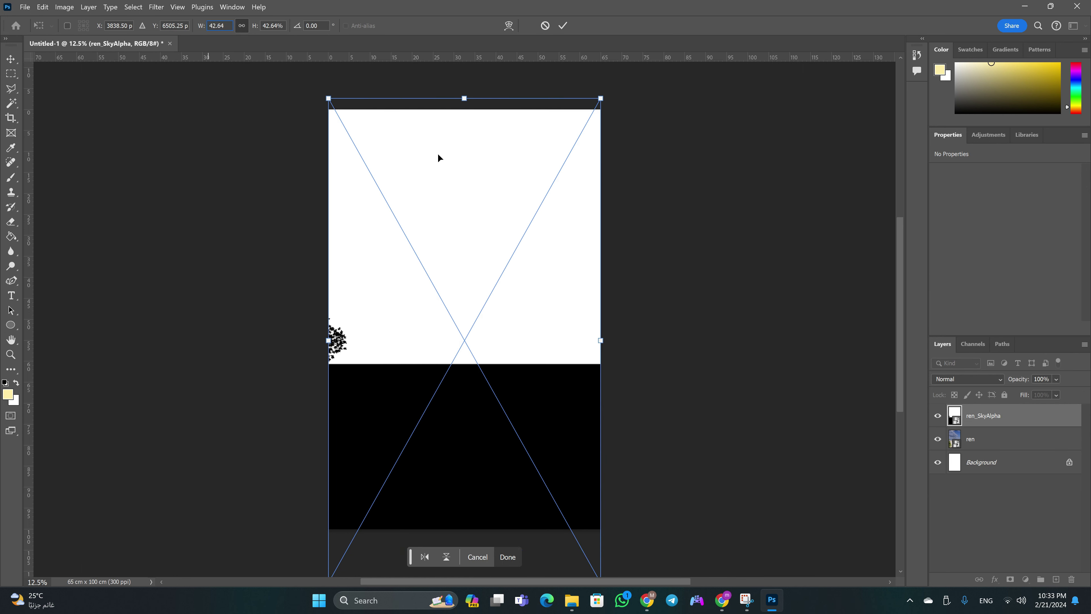
left_click(1036, 379)
type("50")
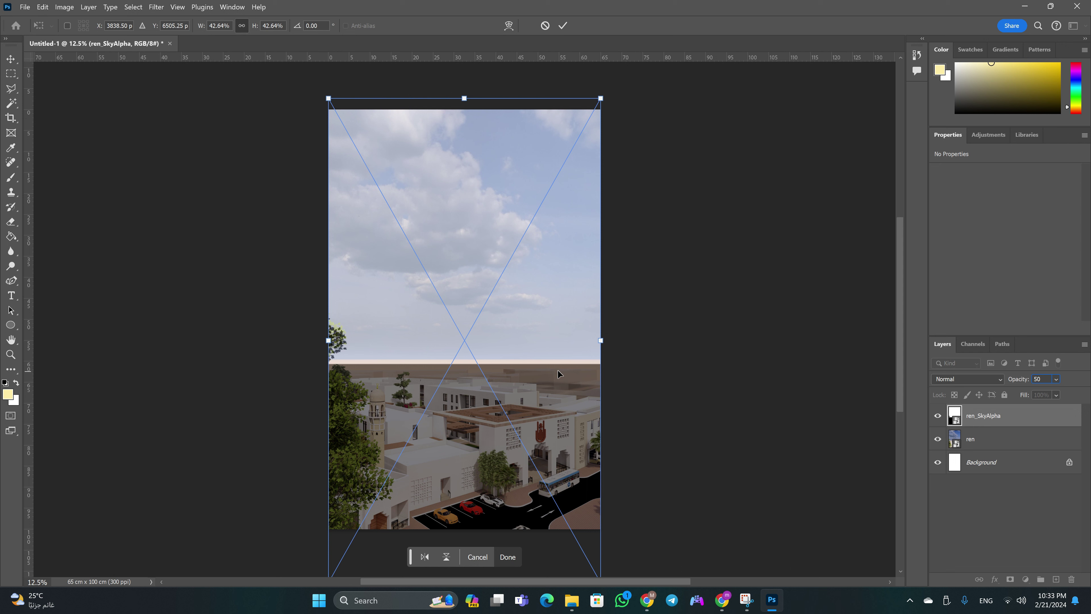
left_click_drag(558, 371, 558, 362)
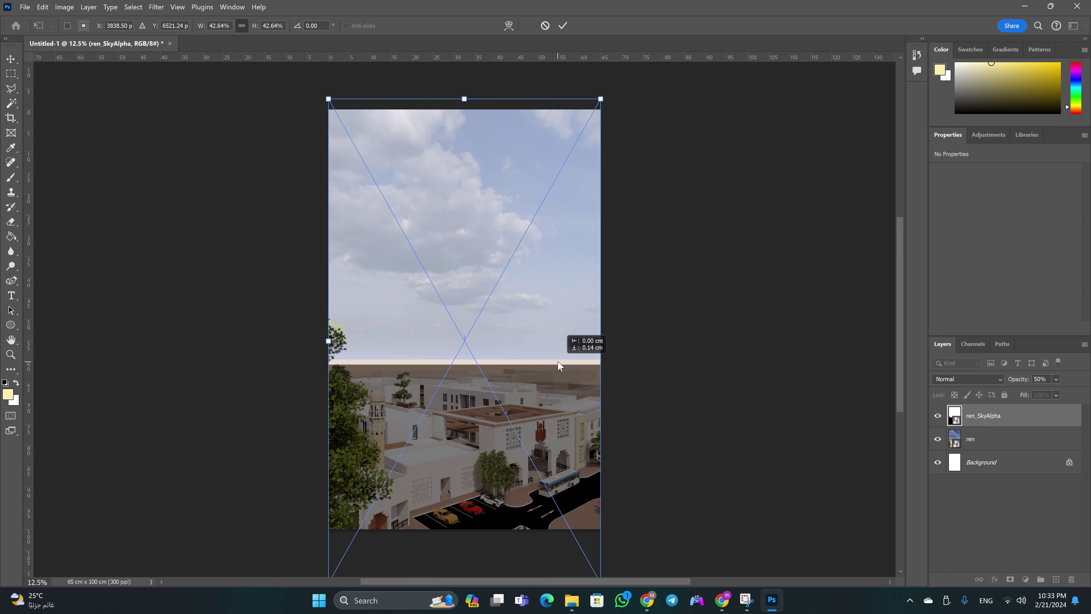
key("Return")
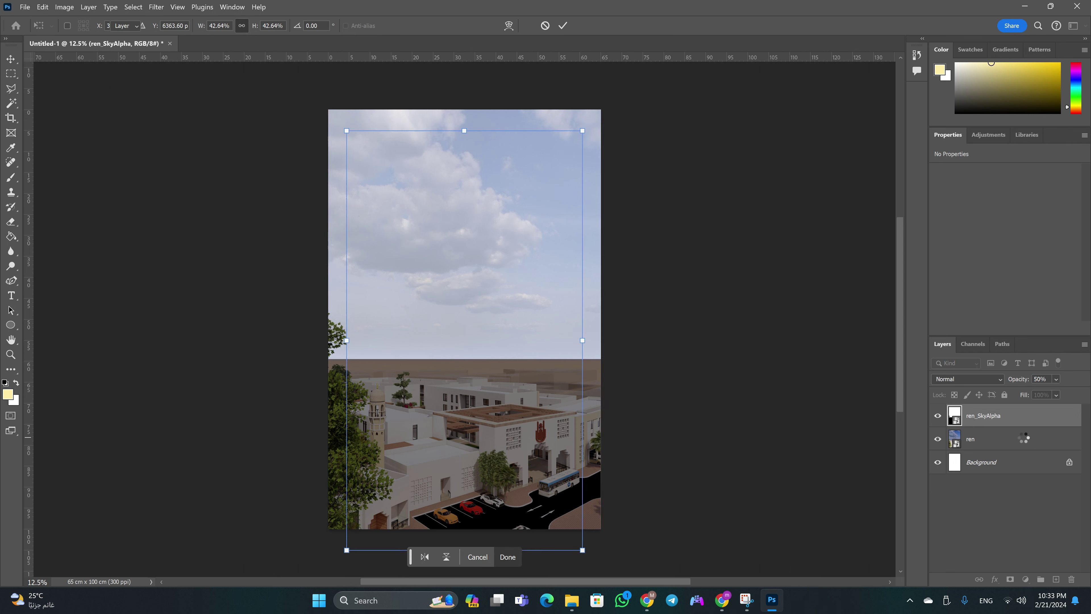
Select the white sky area of the mask with the Magic Wand
left_click(1004, 431)
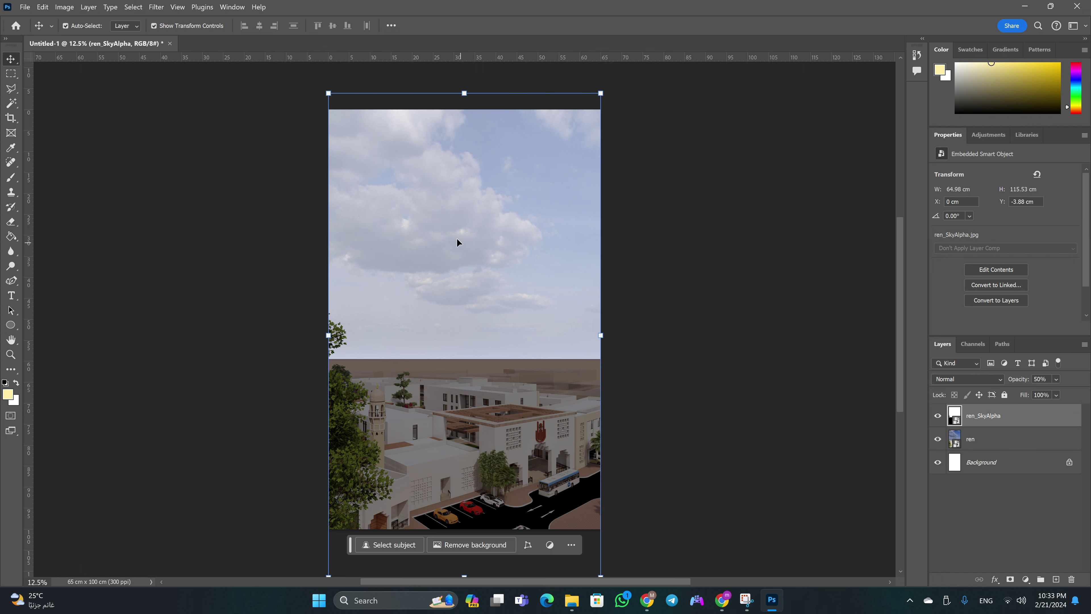
key("w")
left_click(455, 200)
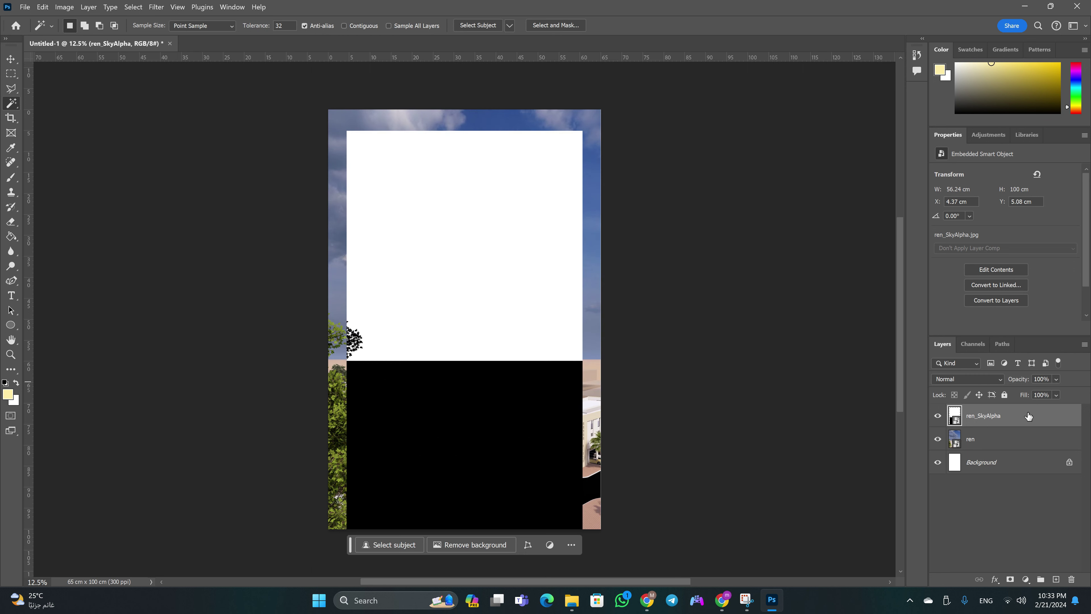
Delete the ren_SkyAlpha layer and cancel placing the PlanCulCen plan
left_click(1034, 436)
key("Delete")
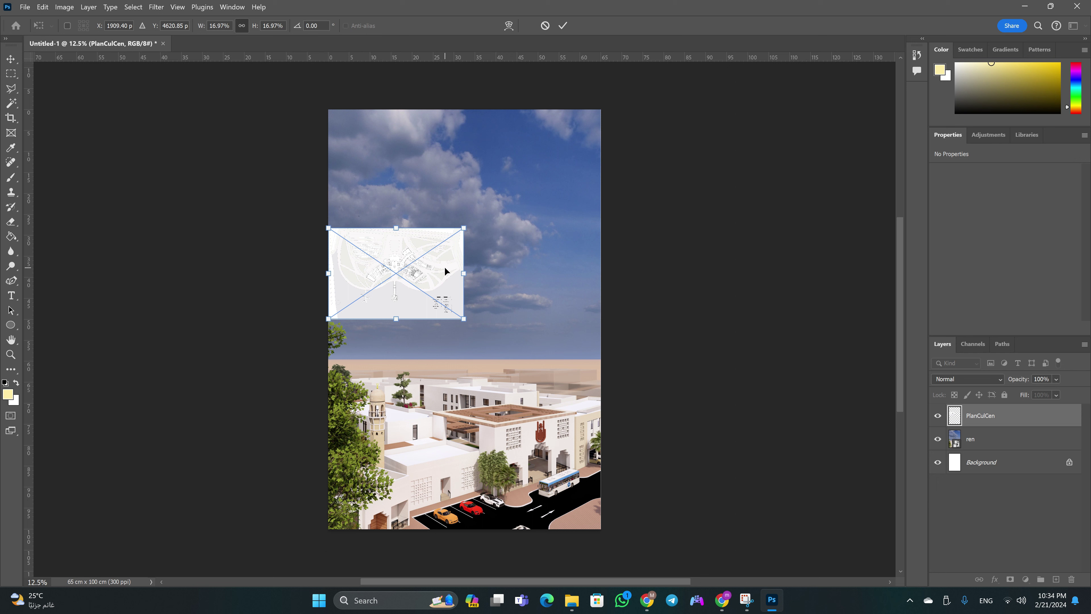
mouse_move(430, 260)
left_mouse_down()
mouse_move(451, 178)
mouse_move(431, 167)
left_mouse_up()
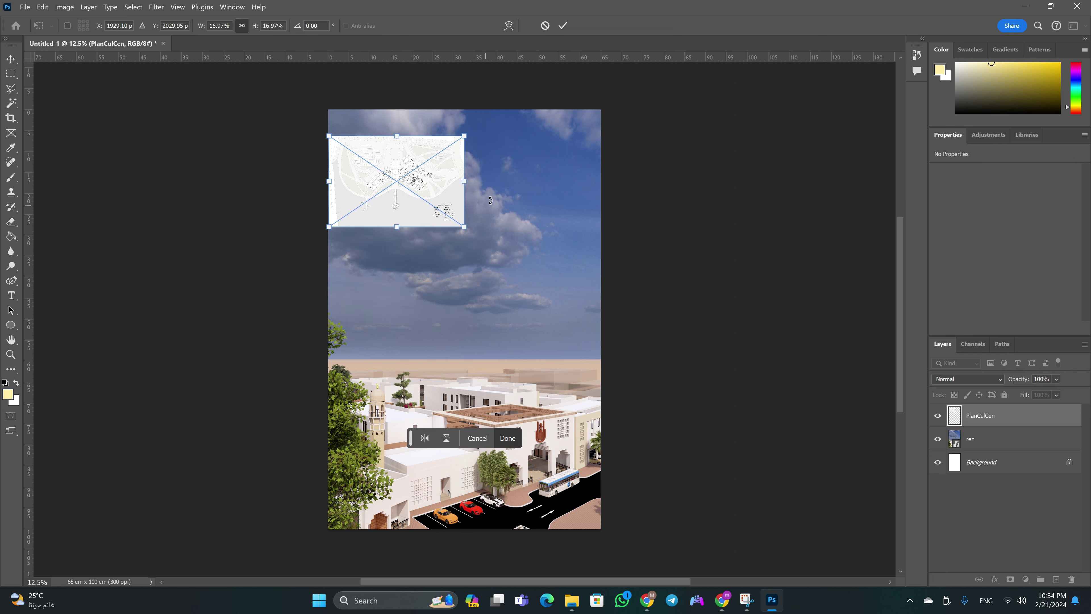
key("Escape")
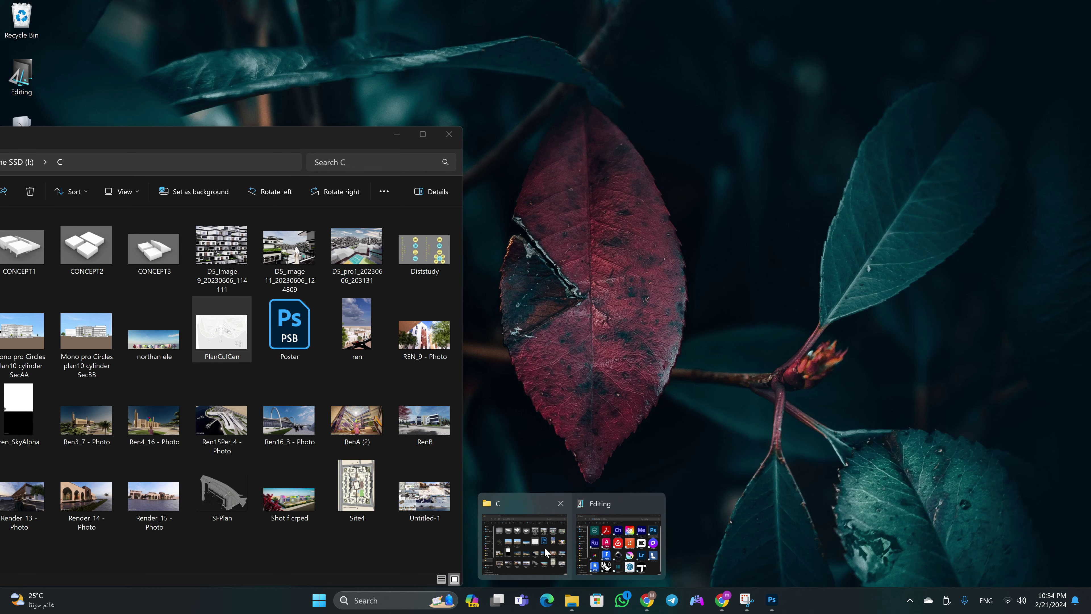
Place the LandPlan18GF site plan into the poster and add an empty Layer 1
left_click(544, 547)
left_click(397, 134)
key("Return")
left_click(1056, 579)
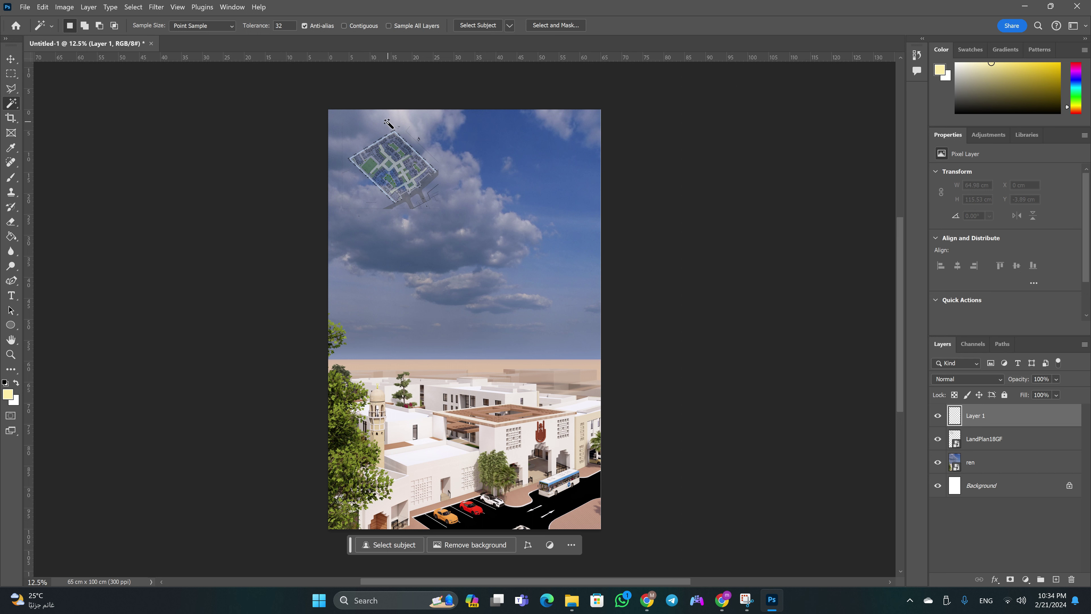
Marquee the top 60.8 cm of the poster on Layer 1 and fill it with white
key("m")
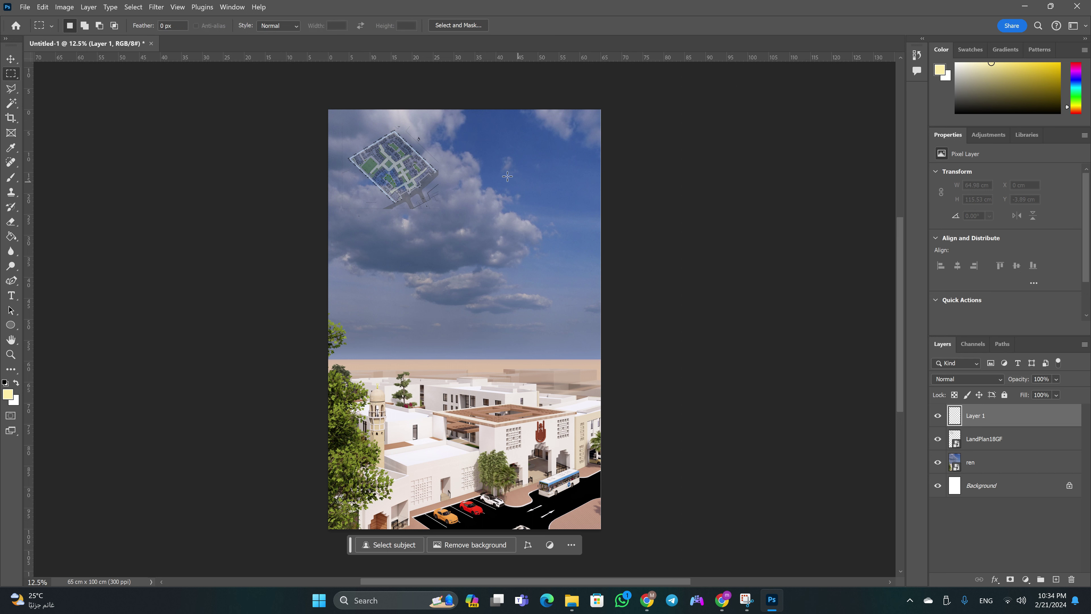
left_click_drag(325, 109, 606, 363)
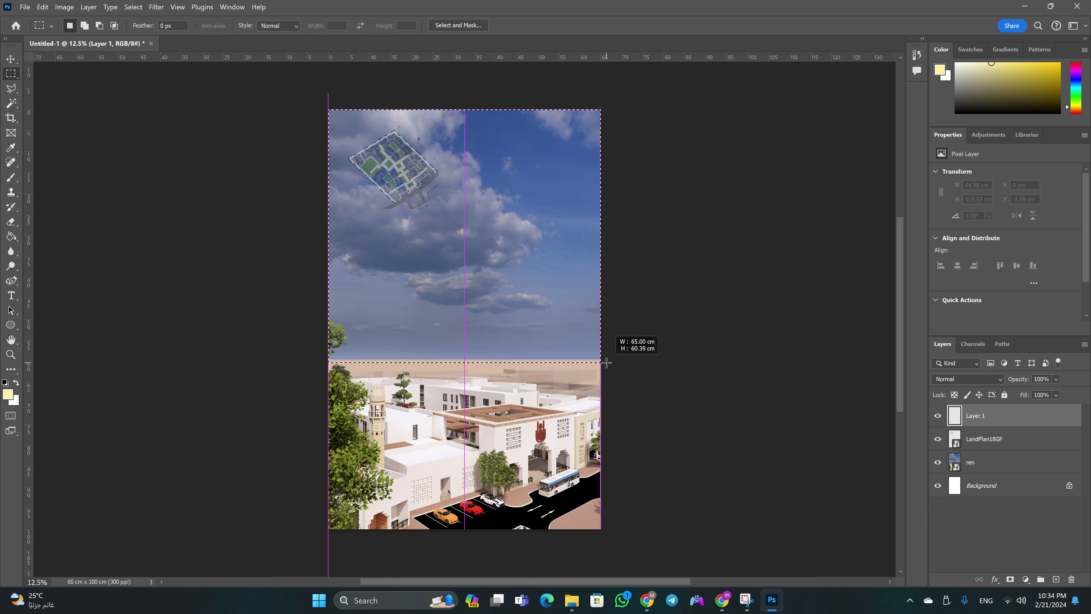
left_click_drag(606, 362, 605, 360)
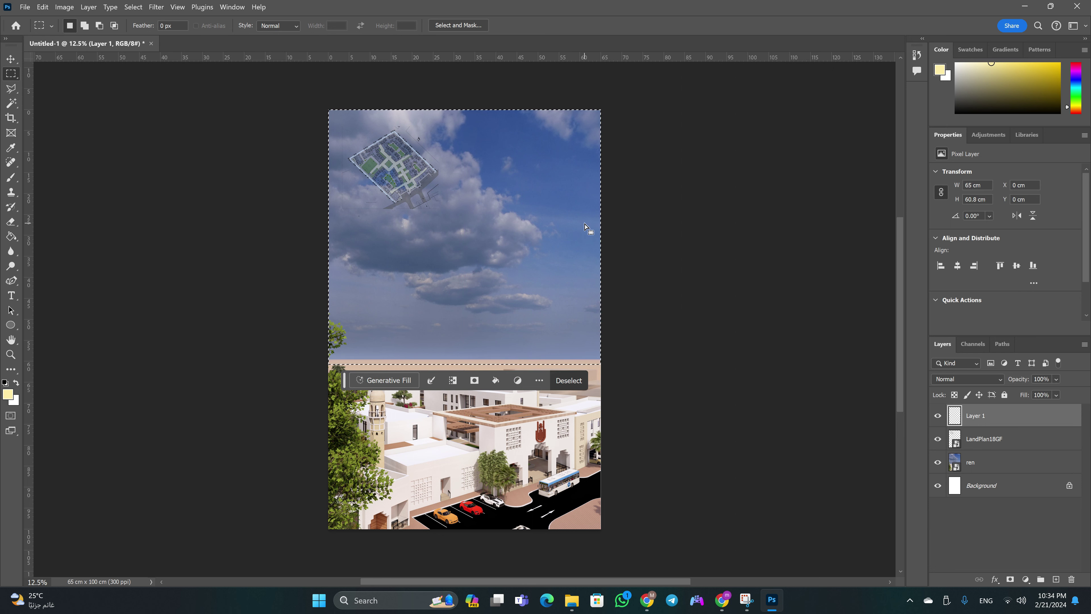
key("shift+F5")
left_click(546, 150)
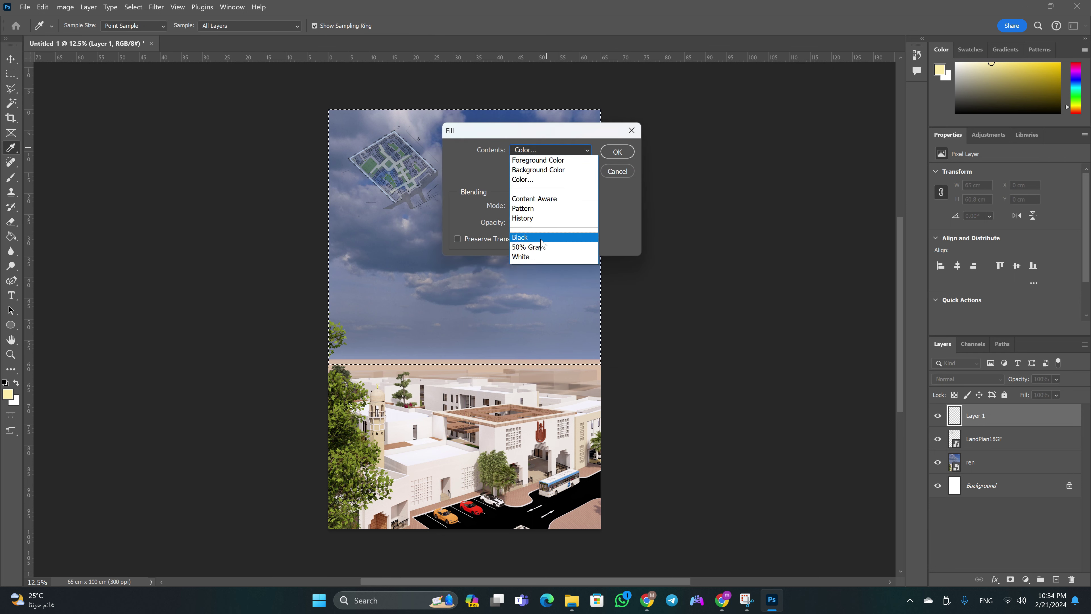
left_click(536, 257)
left_click(618, 151)
left_click(984, 439)
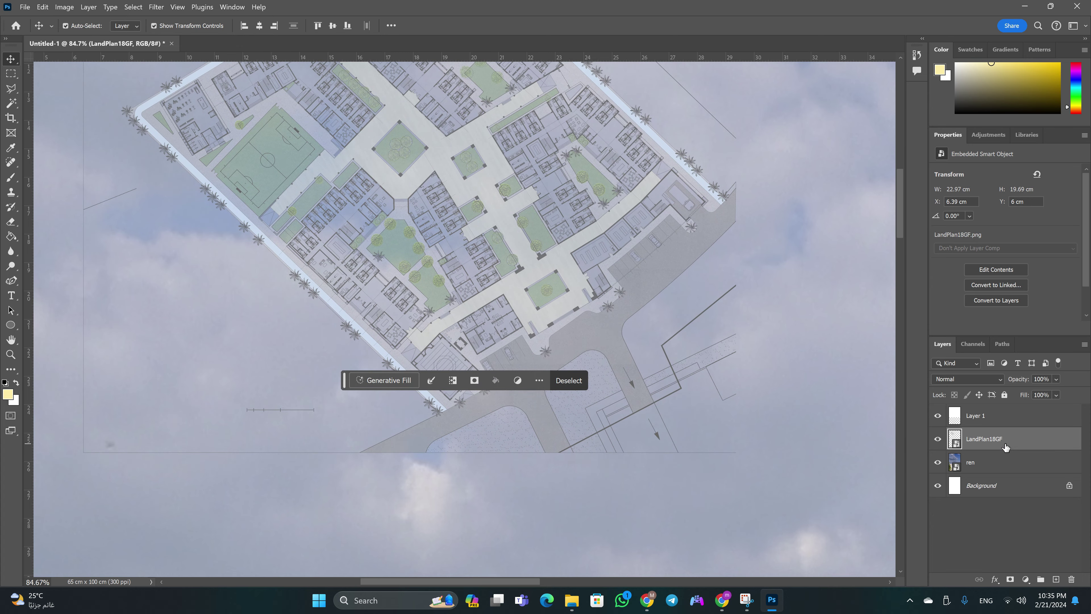
Move LandPlan18GF above the white Layer 1 and zoom out to the whole poster
left_click_drag(1005, 445, 994, 409)
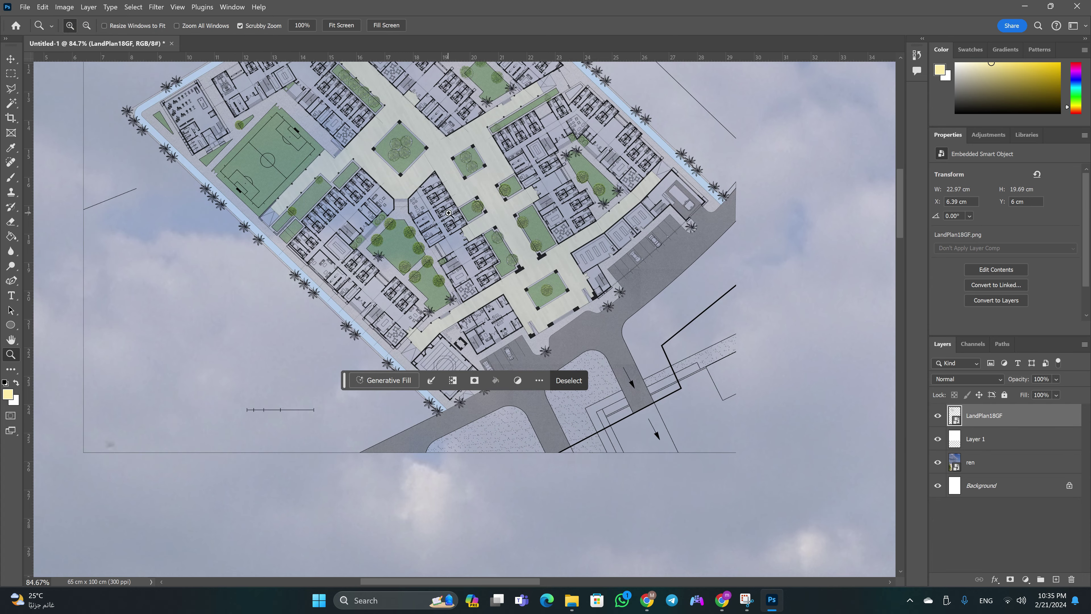
key("z")
left_click_drag(451, 202, 412, 175)
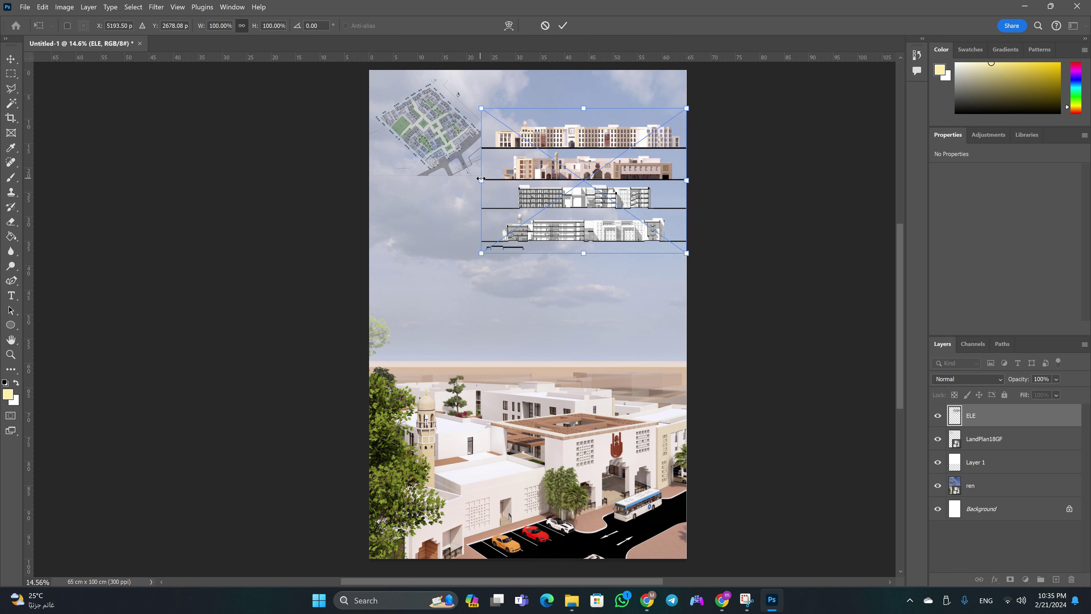
Shrink the ELE elevations and commit them in the poster's top-right corner
left_click_drag(481, 179, 575, 180)
scroll(575, 180, "up", 2)
mouse_move(628, 219)
left_mouse_down()
mouse_move(623, 150)
mouse_move(623, 174)
left_mouse_up()
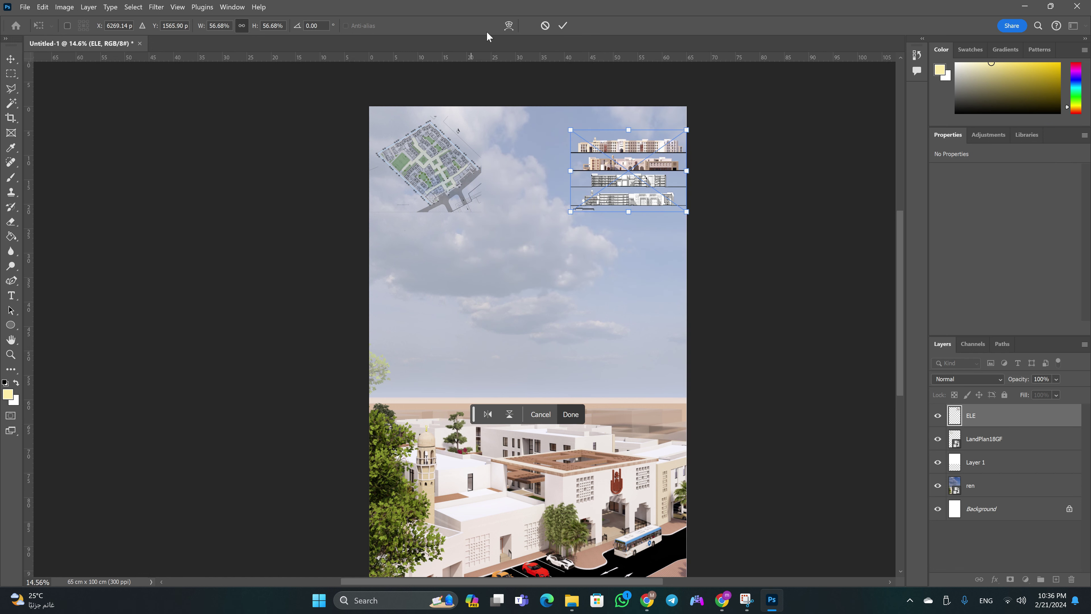
left_click(562, 25)
Bring up the Final folder of project images in File Explorer
left_click(984, 439)
left_click(571, 600)
left_click(352, 335)
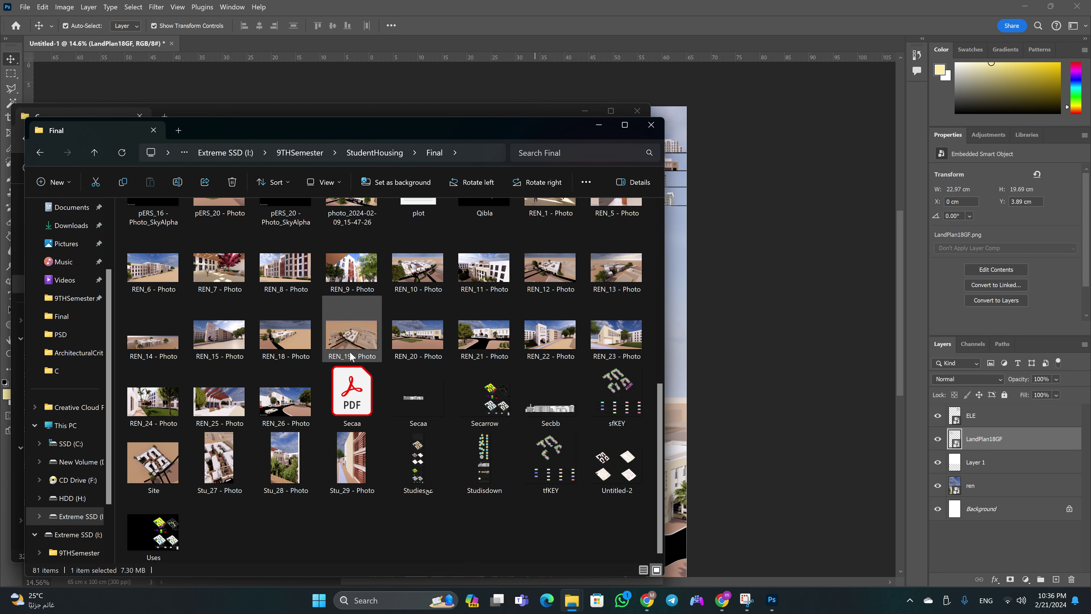
Drag pERS_15 - Photo_SkyAlpha and pERS_15 - Photo from the Final folder into the poster
scroll(350, 355, "up", 4)
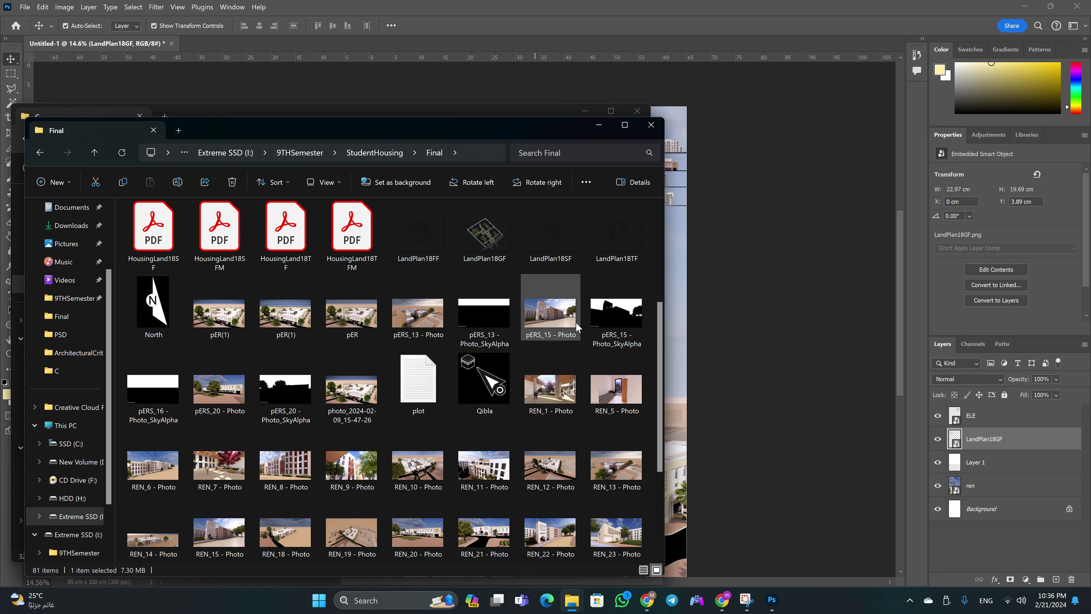
left_click_drag(589, 323, 529, 301)
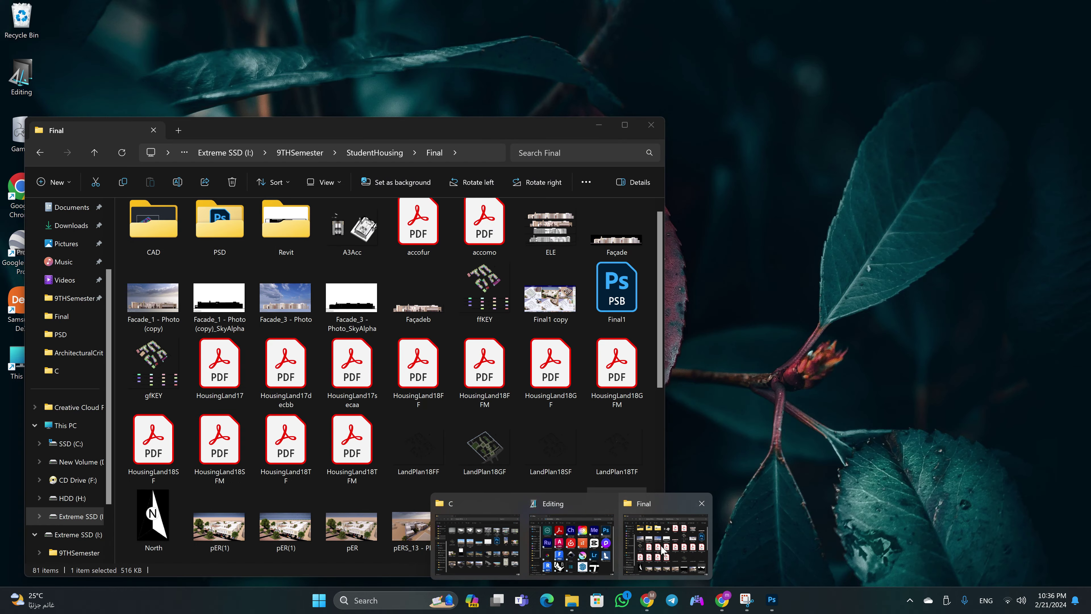
left_click(663, 550)
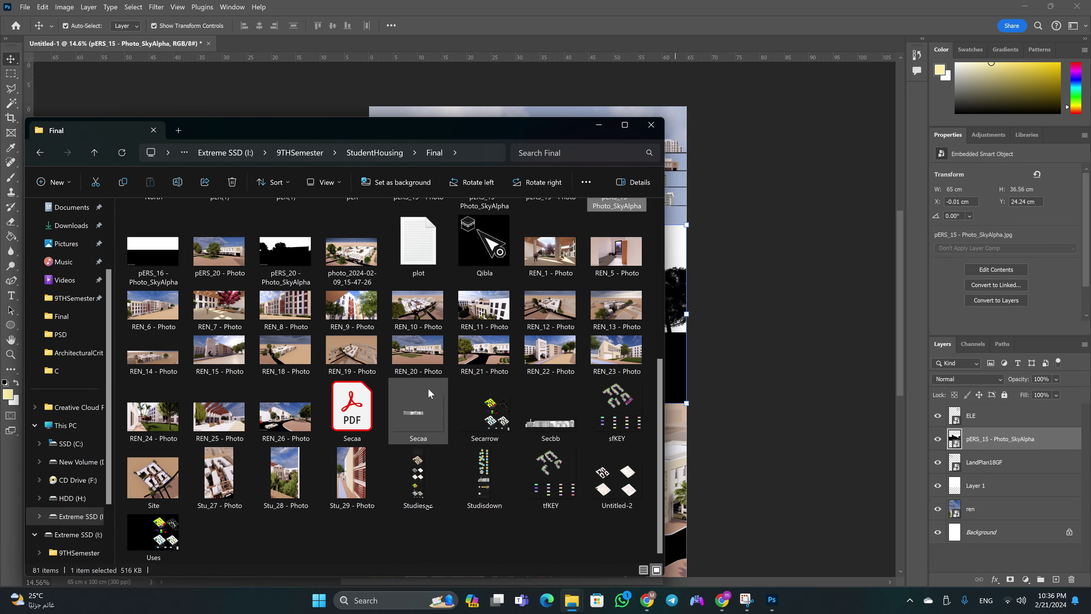
scroll(450, 366, "up", 10)
scroll(569, 370, "down", 5)
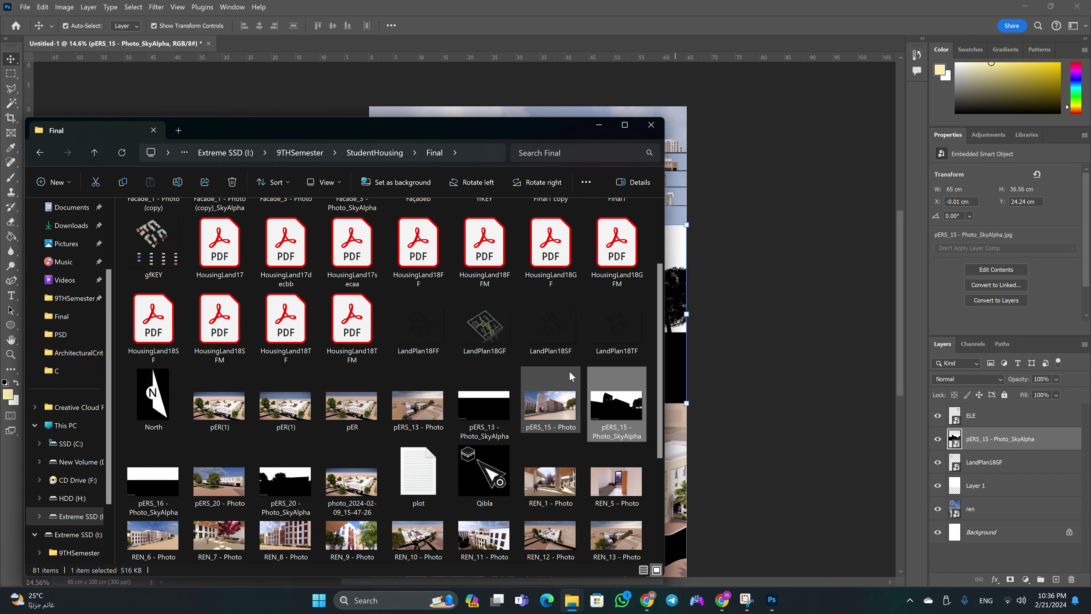
scroll(617, 433, "down", 3)
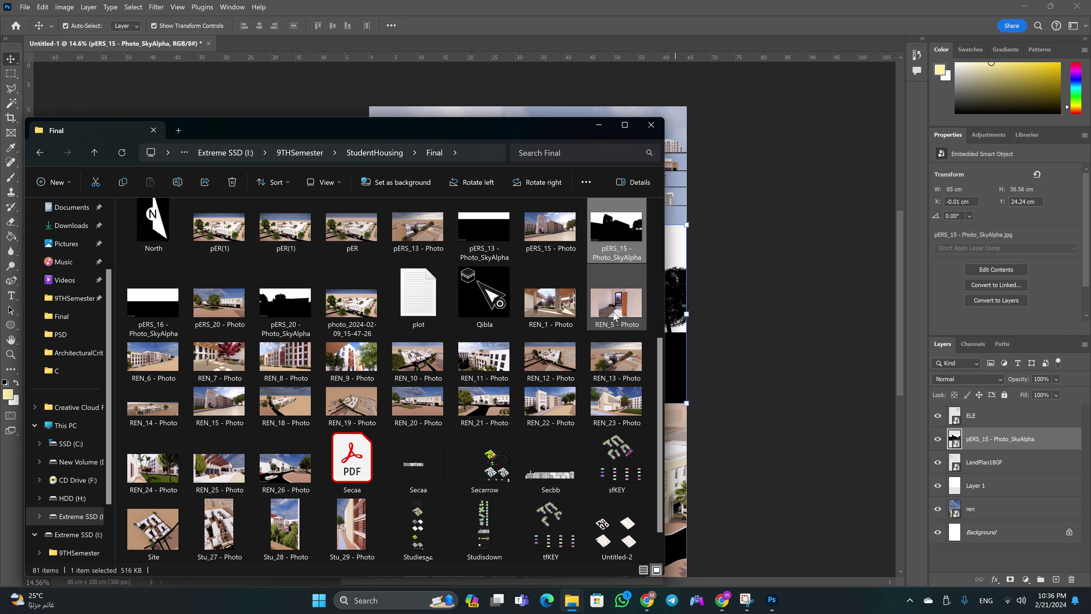
left_click(547, 234)
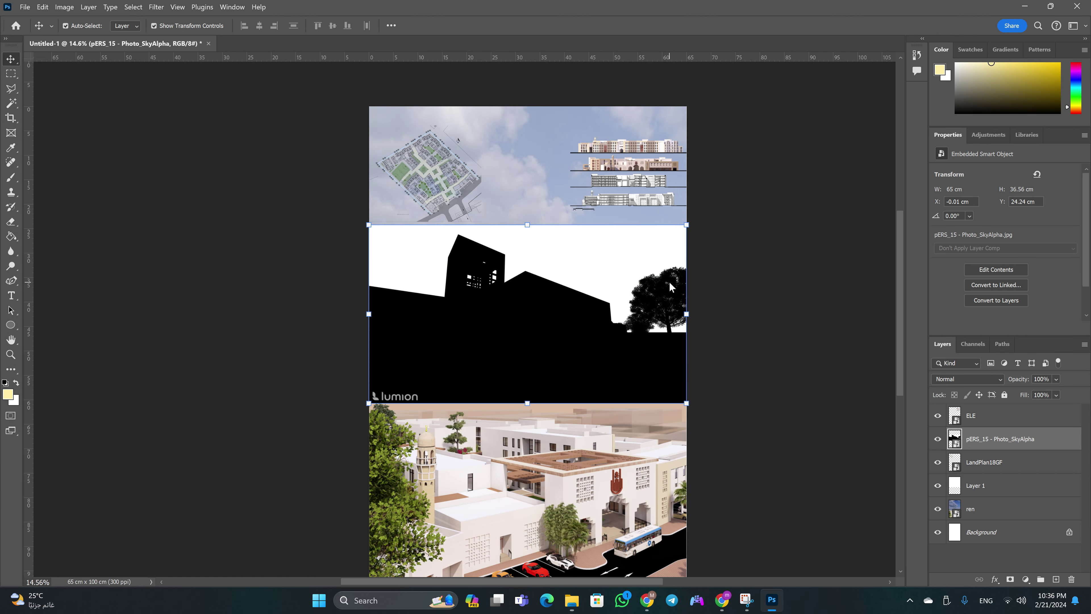
left_click_drag(548, 234, 599, 310)
left_click(938, 438)
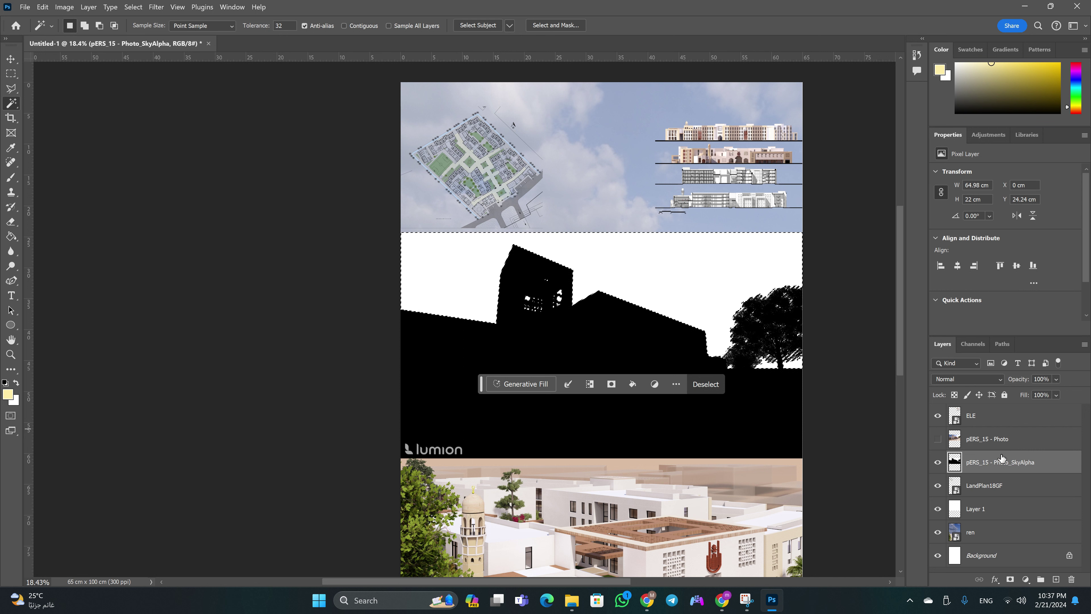
Delete the selected sky from pERS_15 - Photo and remove the SkyAlpha mask layer
left_click(937, 439)
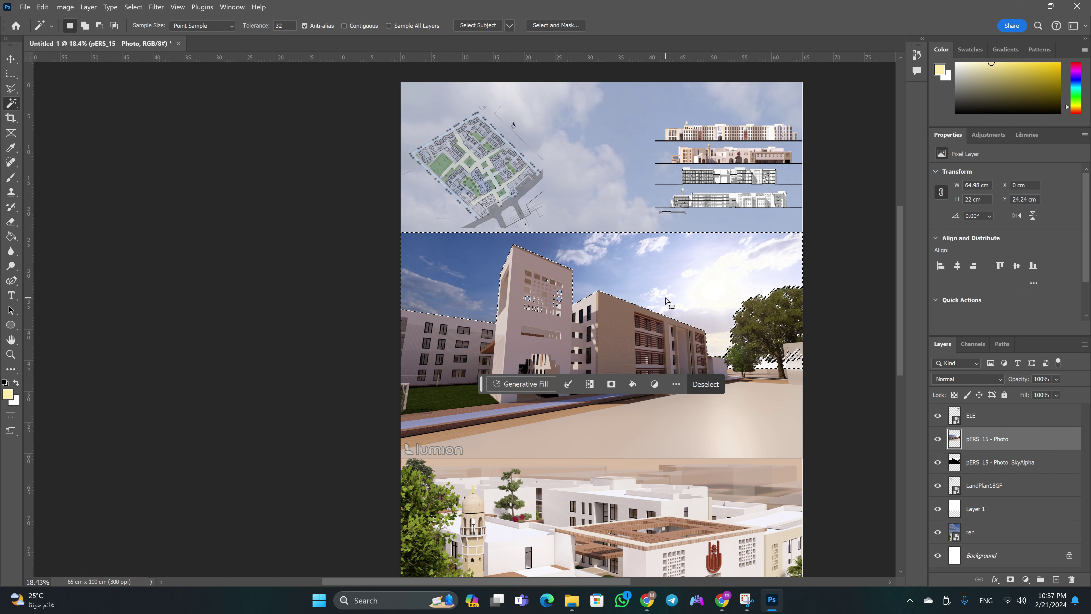
key("Delete")
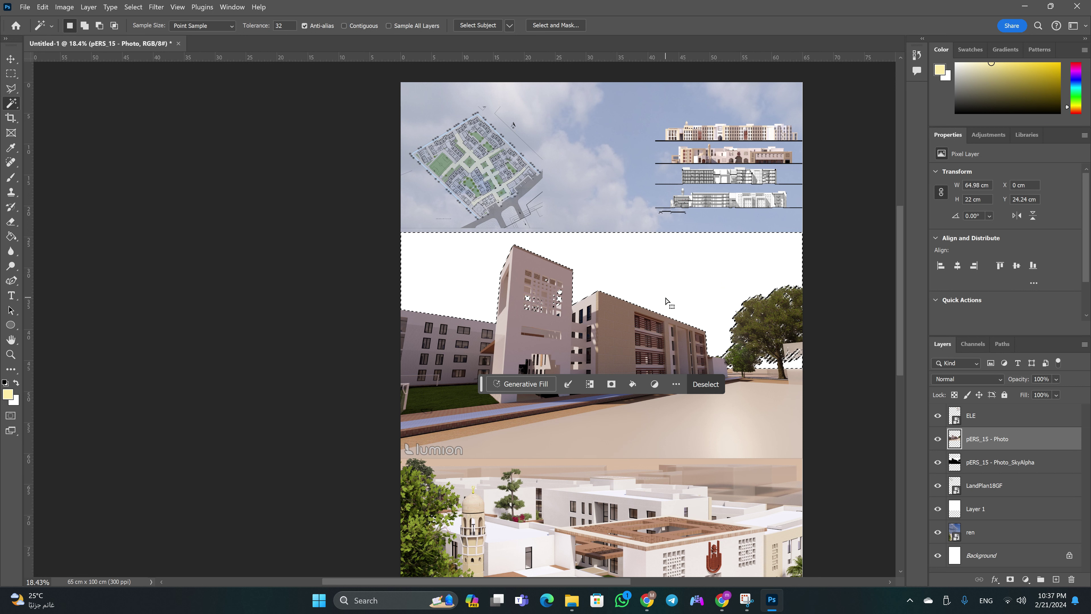
key("ctrl+d")
left_click(1029, 464)
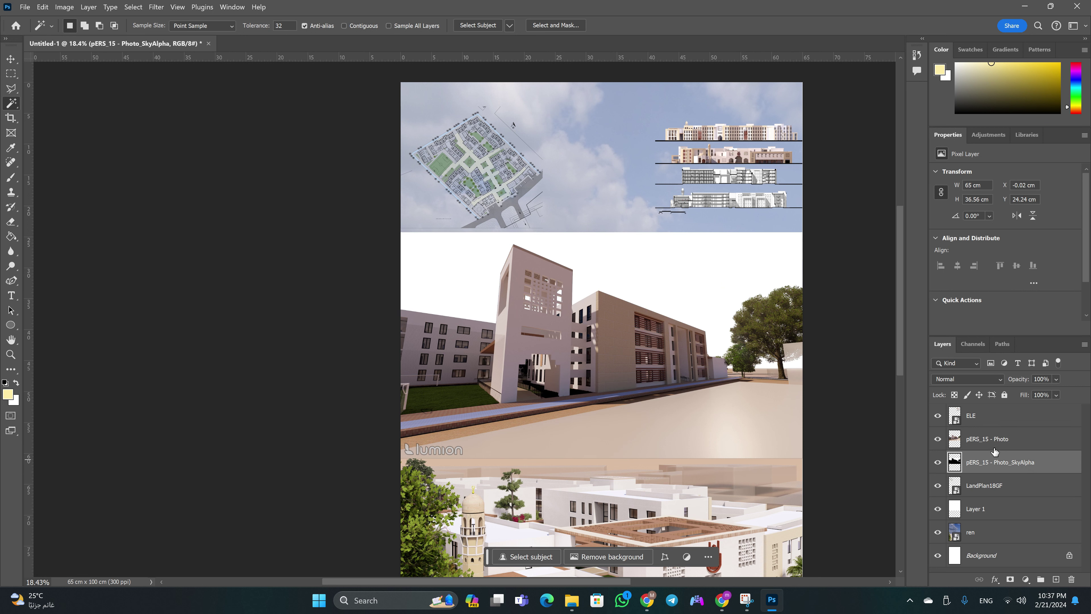
key("Delete")
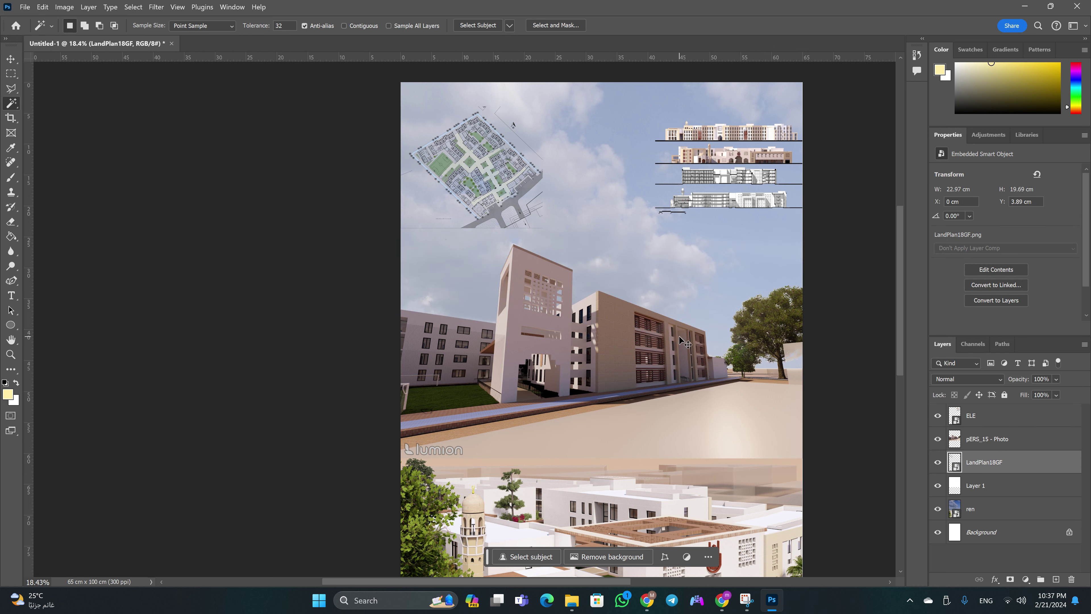
Scale pERS_15 - Photo down to 25.4 × 14.28 cm at the right edge
left_click(683, 342, "ctrl")
key("ctrl+t")
left_click_drag(401, 459, 645, 327)
Commit the resized perspective render and zoom in to inspect its edges
left_click(683, 467)
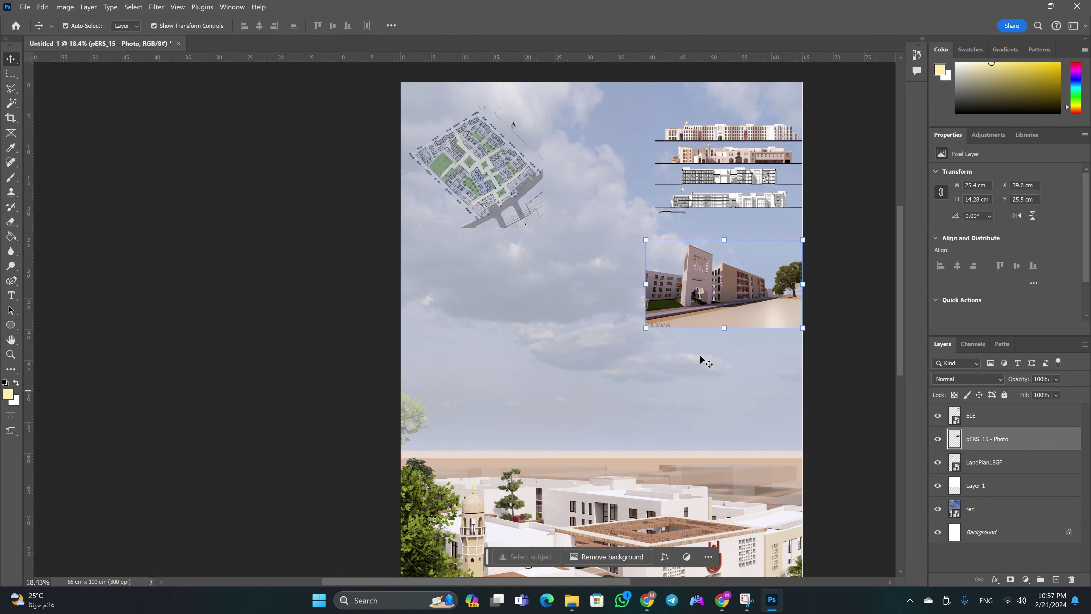
key("z")
left_click(713, 283)
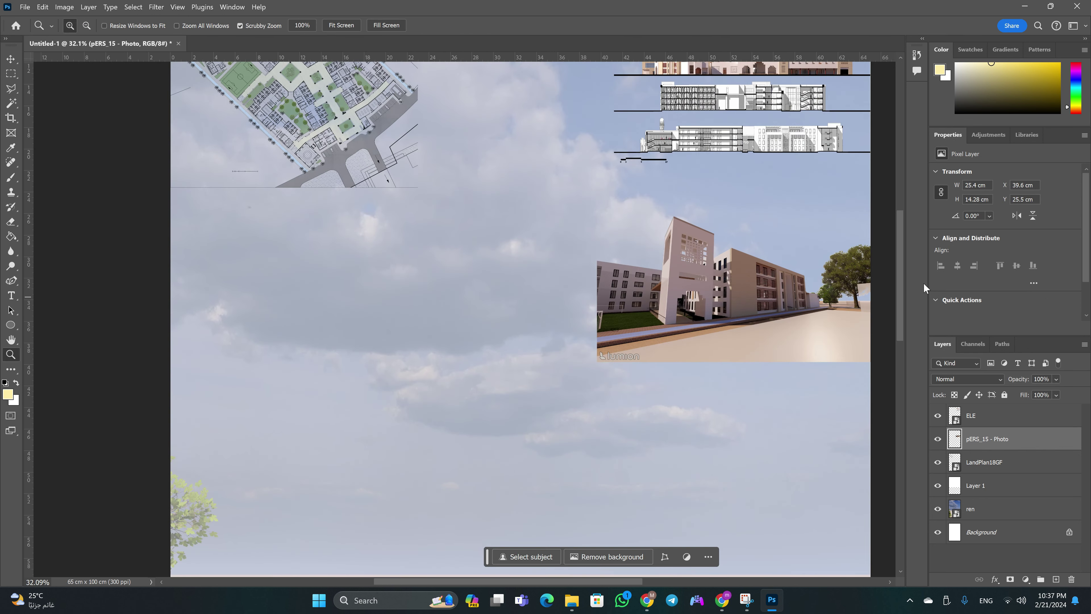
left_click(886, 285)
left_click(886, 285)
key("v")
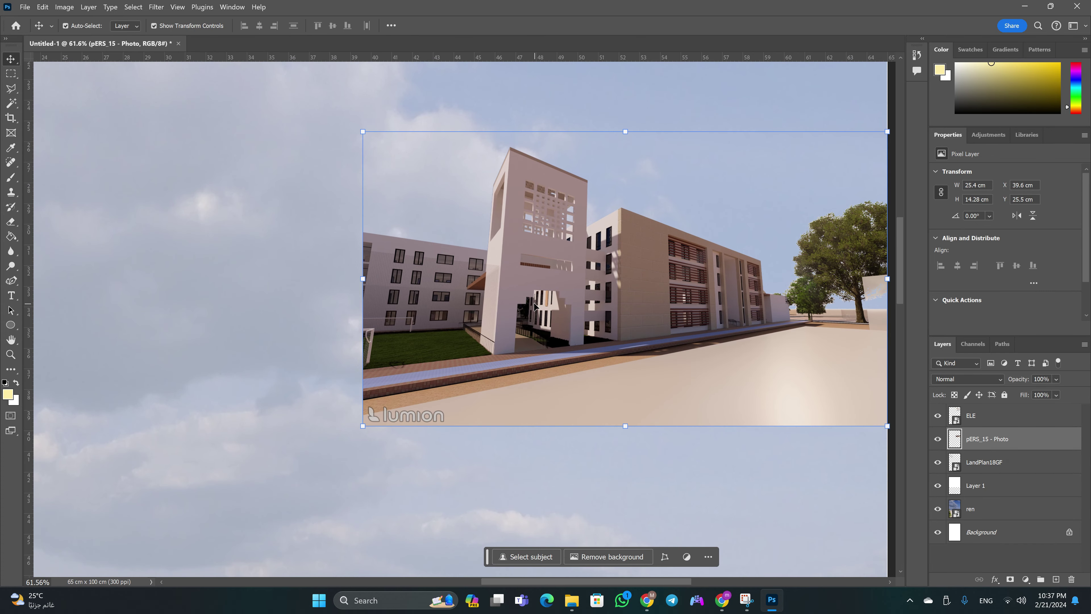
scroll(364, 263, "up", 5)
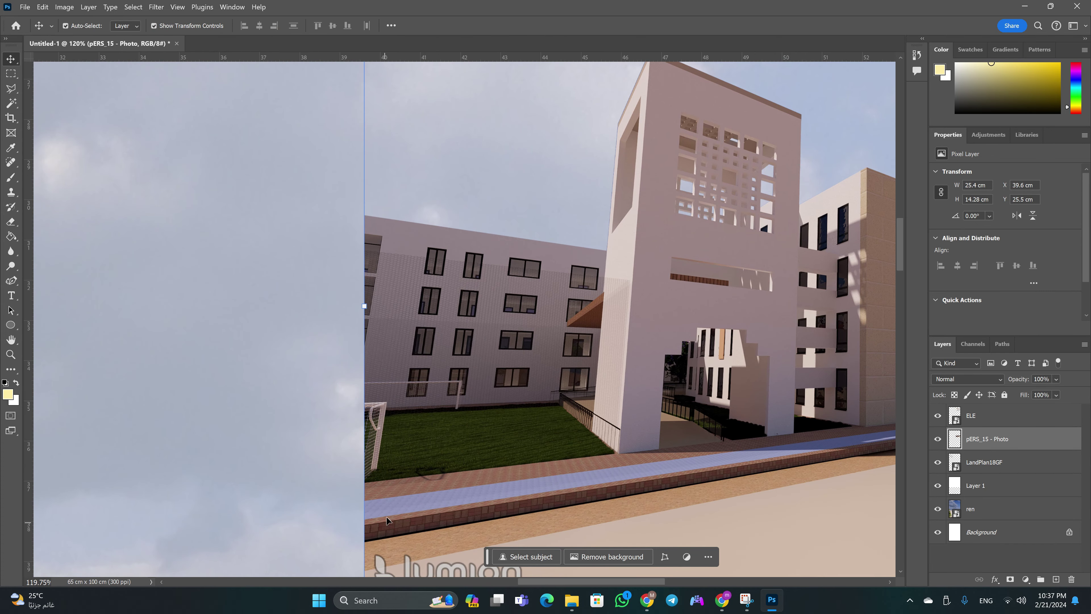
key("z")
scroll(394, 275, "down", 10)
Add a layer mask to pERS_15 - Photo and paint black along its hard edges
left_click(1010, 579)
key("b")
left_click_drag(456, 391, 589, 393)
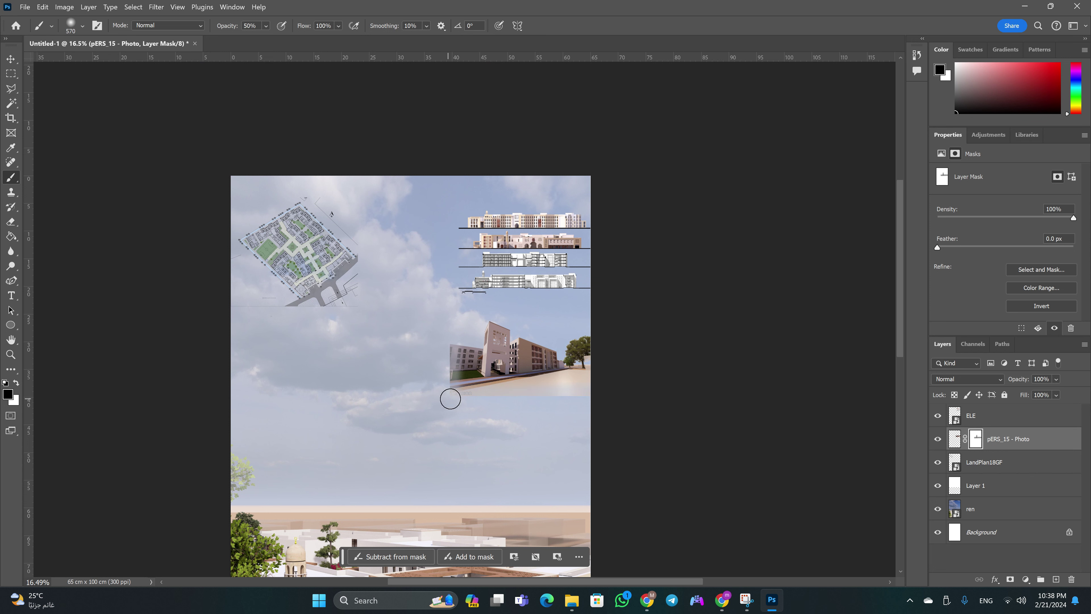
Keep refining the pERS_15 mask's faded edge, zooming in and back out
key("z")
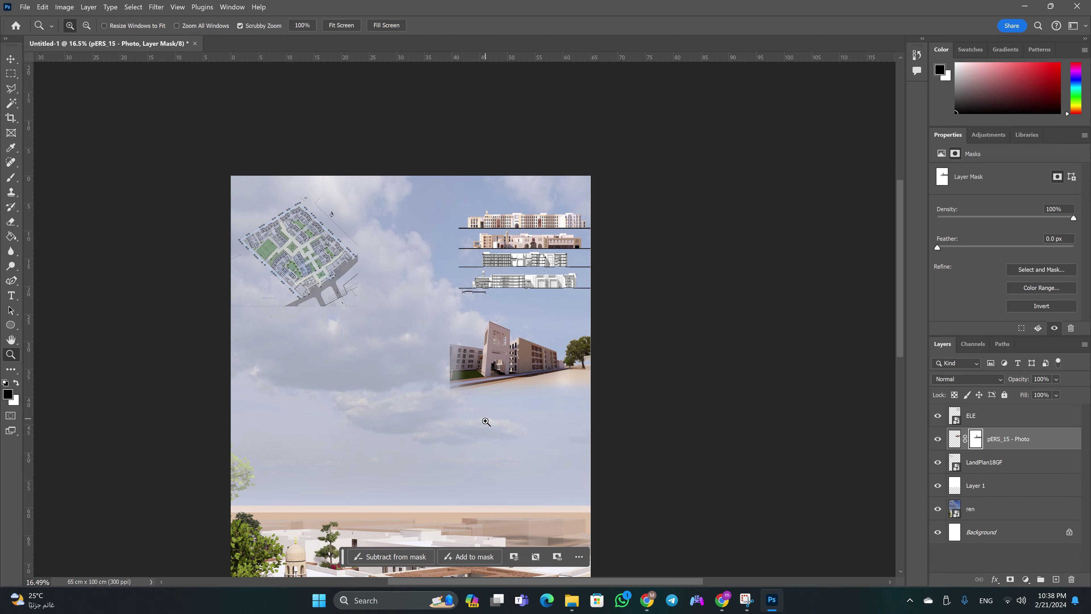
left_click_drag(486, 422, 511, 422)
key("b")
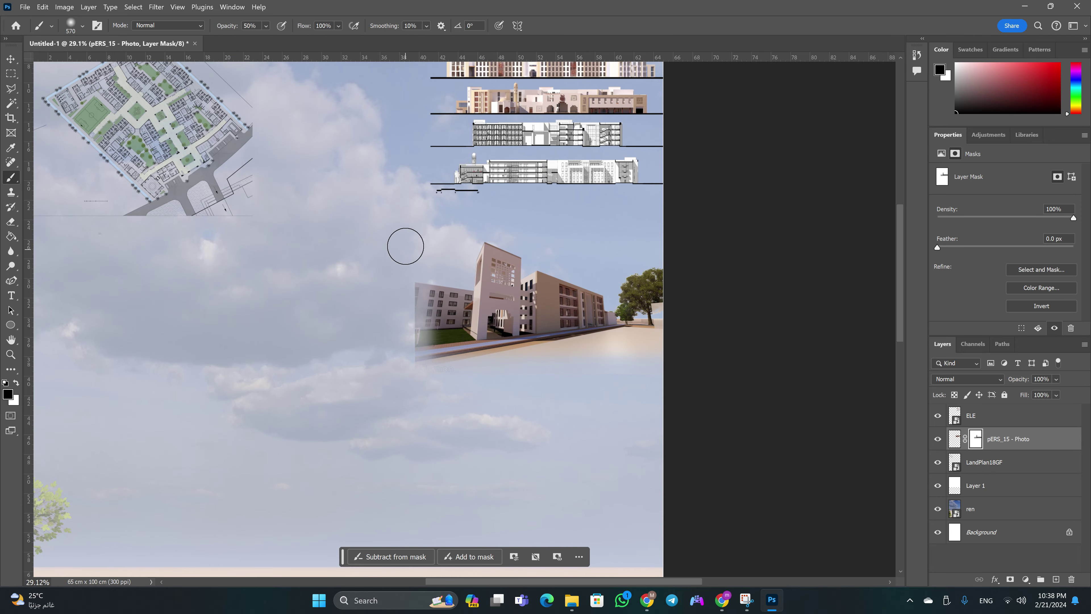
key("z")
mouse_move(571, 400)
left_mouse_down()
mouse_move(550, 398)
mouse_move(536, 450)
left_mouse_up()
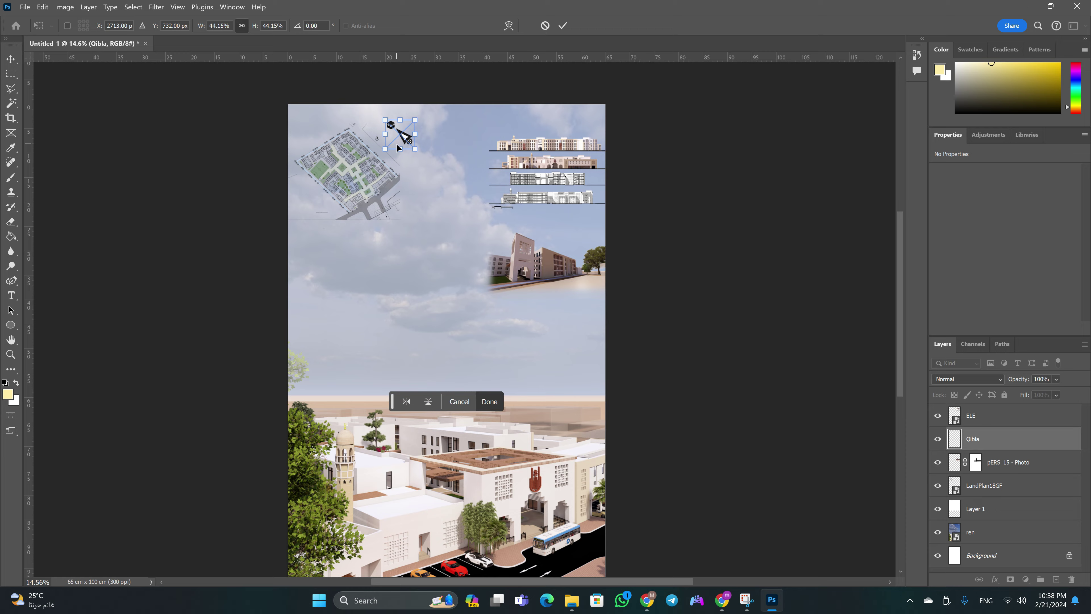
Commit the Qibla icon, check it beside the north arrow, and bring up File Explorer
key("Return")
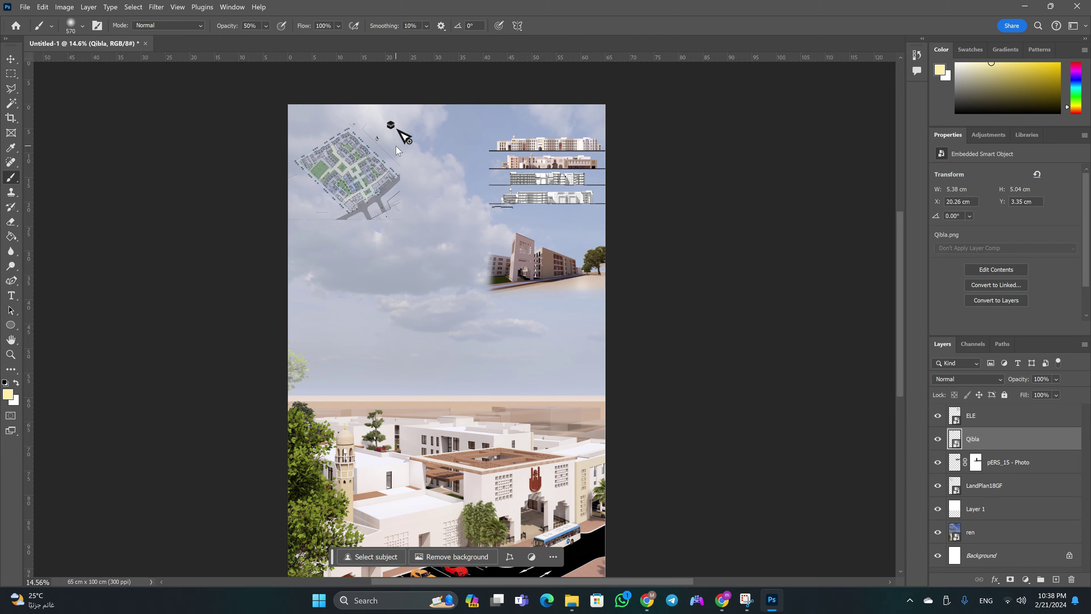
mouse_move(376, 147)
left_mouse_down()
mouse_move(329, 214)
mouse_move(457, 203)
left_mouse_up()
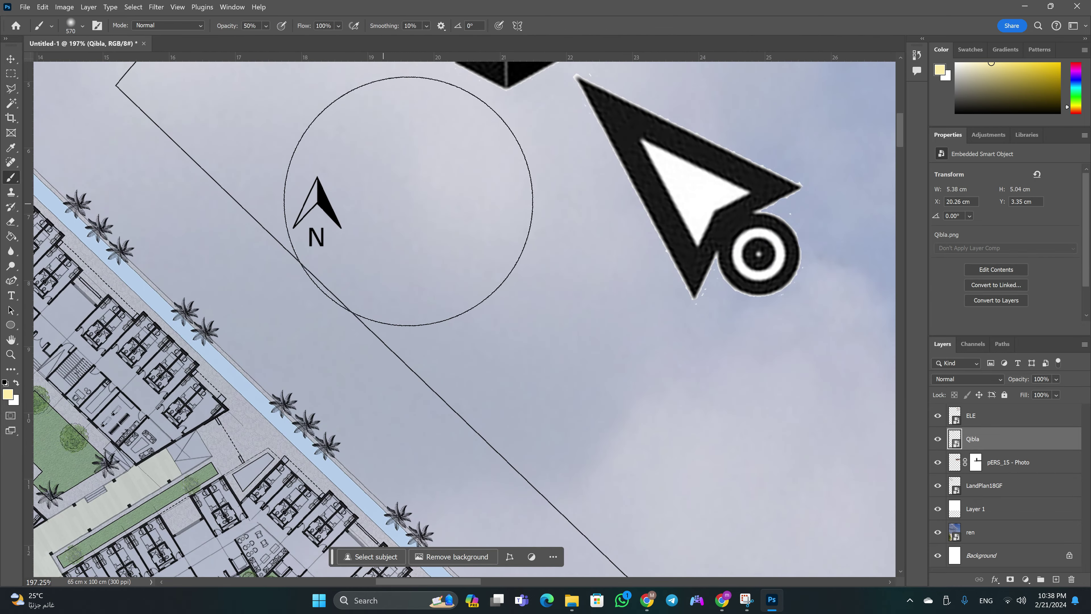
left_click(572, 600)
Browse to the Blocks folder in mophoarchi on the HDD (H:) drive
left_click(64, 448)
left_click(58, 411)
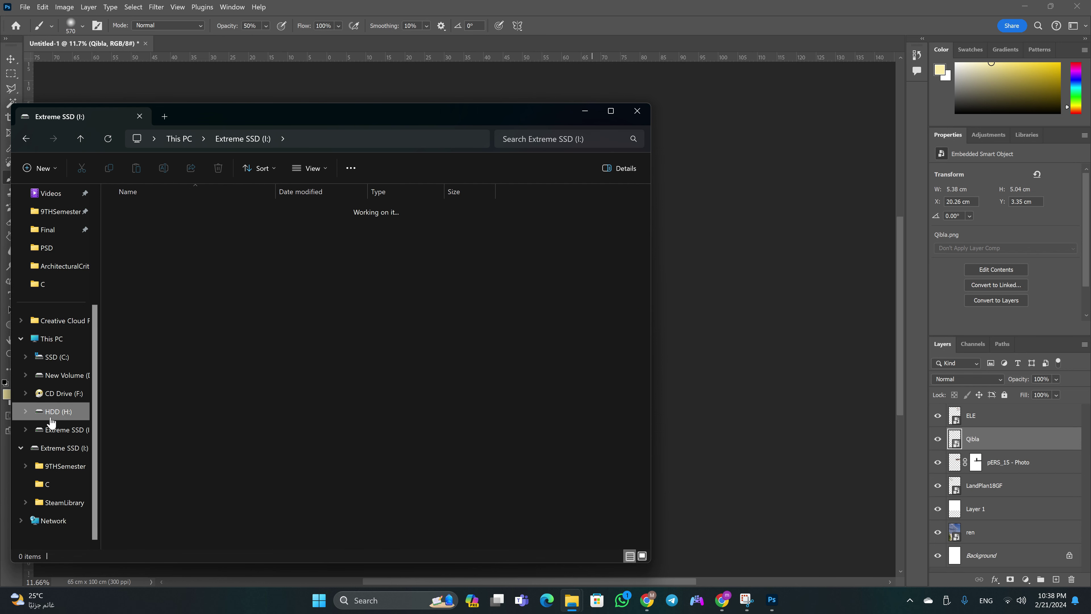
double_click(152, 263)
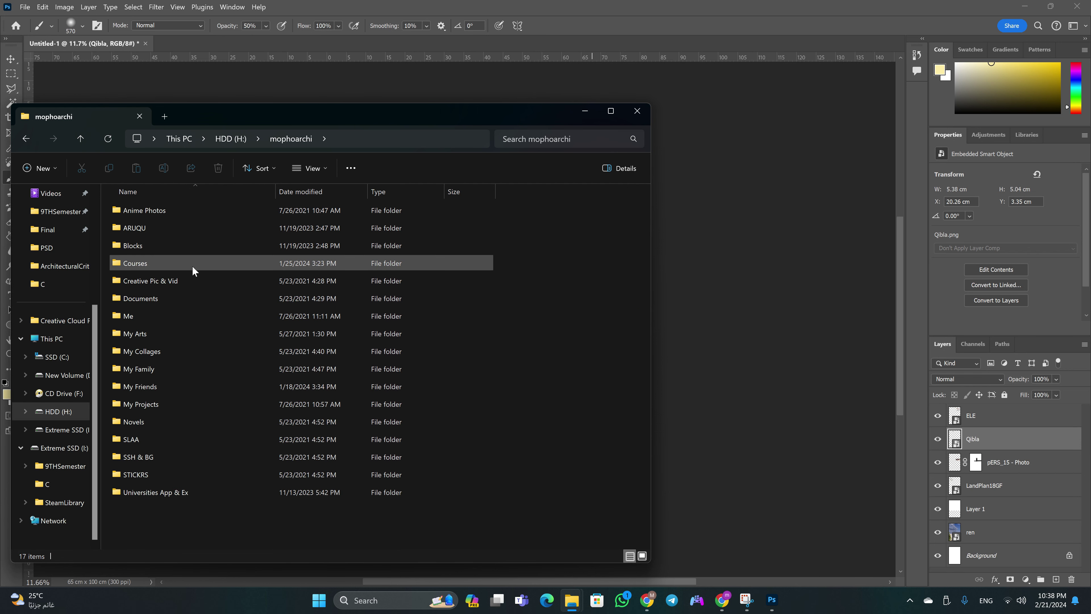
double_click(171, 250)
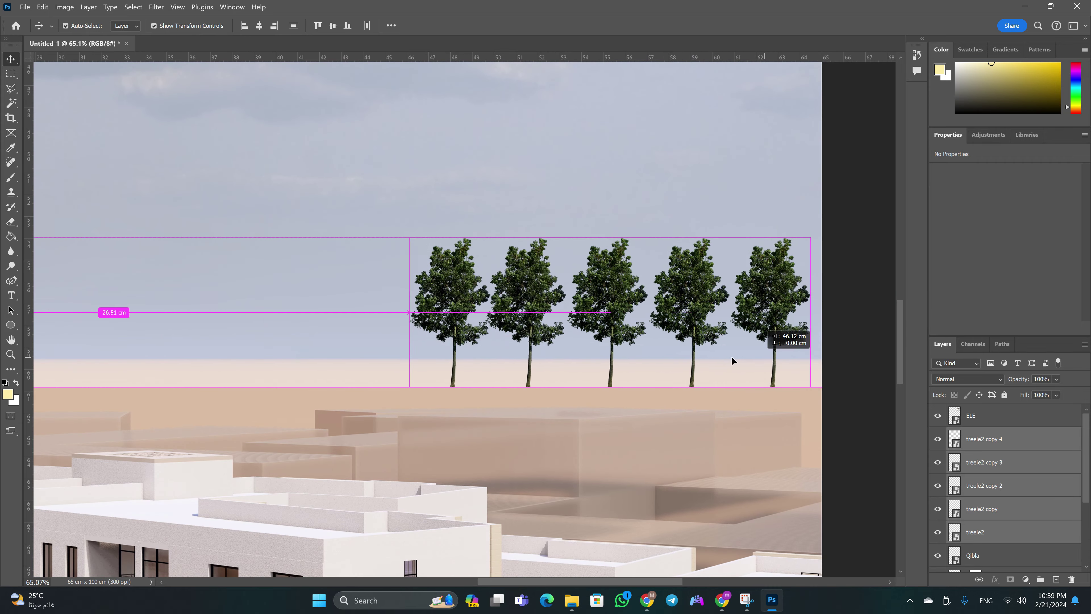
Place the five-tree treele2 row on the horizon and Alt-drag copies to extend it
left_click_drag(730, 361, 533, 363)
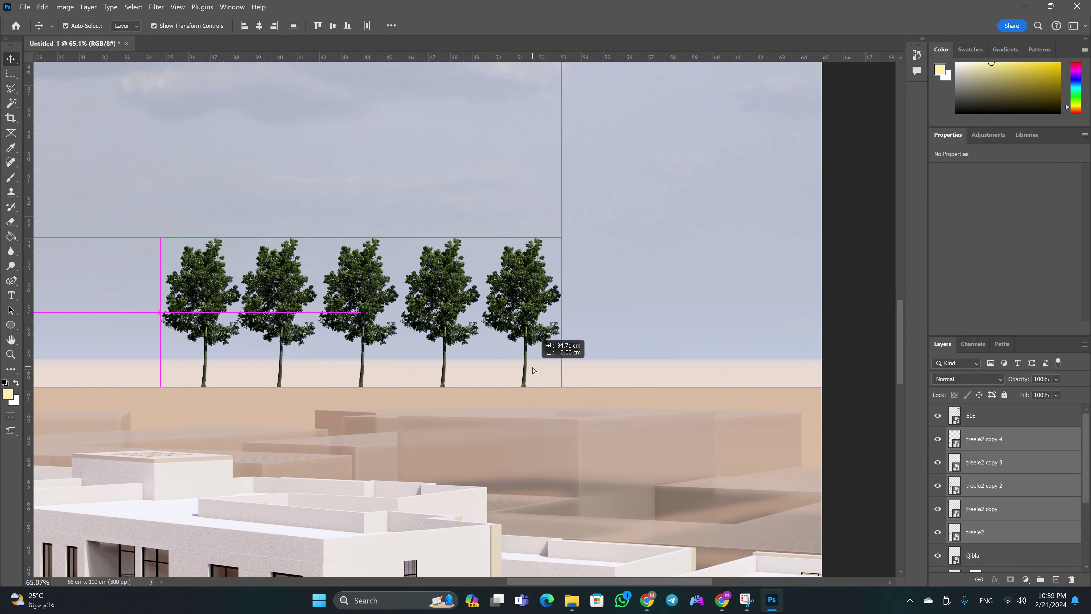
key("z")
left_click_drag(580, 302, 340, 275)
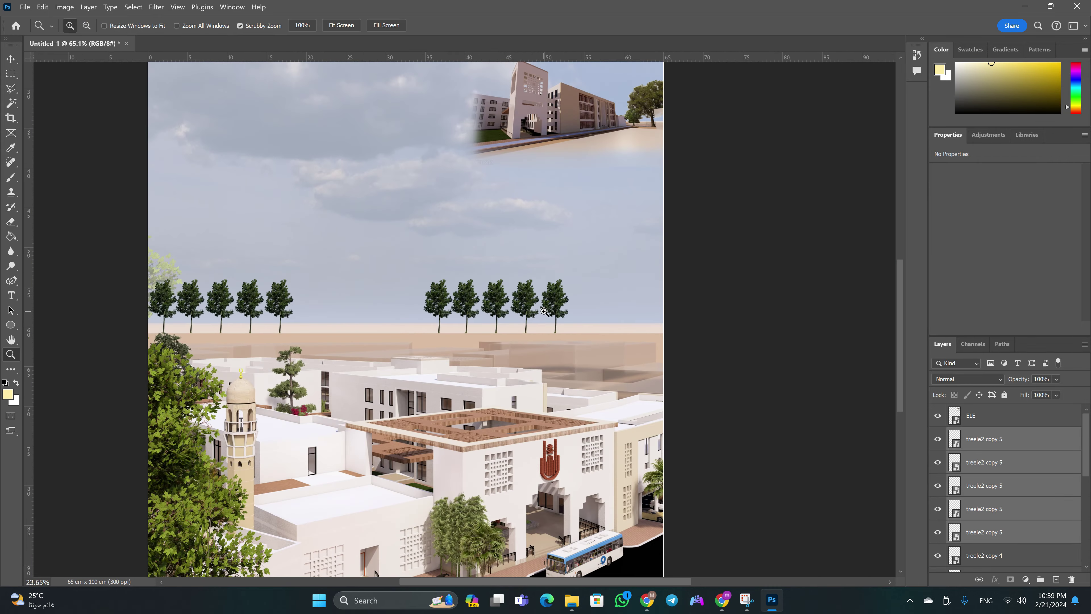
key("v")
mouse_move(489, 313)
left_mouse_down("alt")
mouse_move(281, 312)
mouse_move(683, 297)
left_mouse_up("alt")
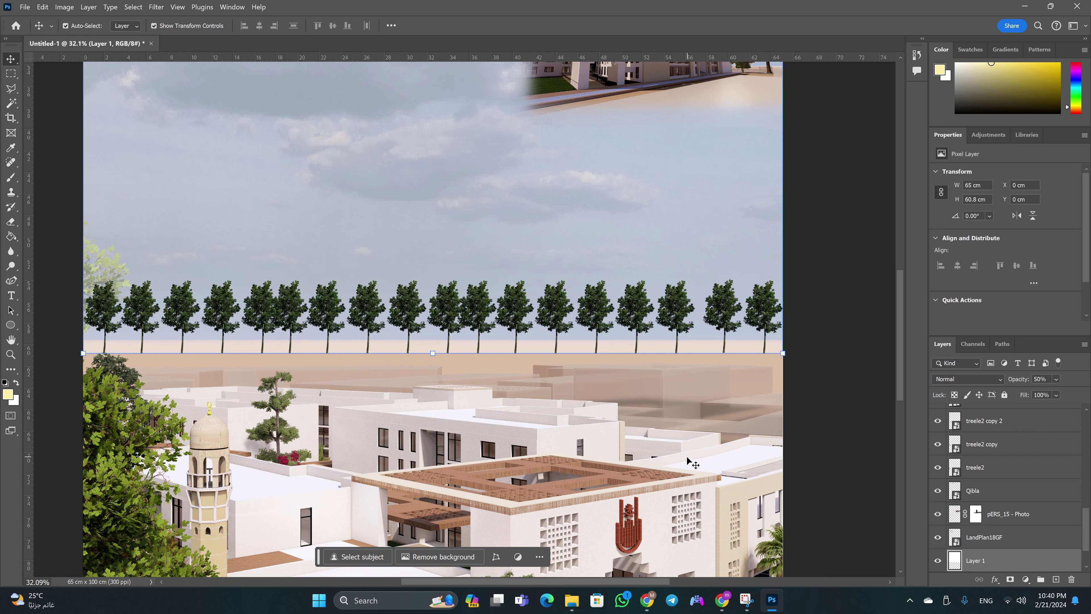
Realign Layer 1 and the ren render, setting ren at Y -3.88 cm
mouse_move(670, 212)
left_mouse_down()
mouse_move(444, 227)
mouse_move(770, 173)
mouse_move(701, 285)
left_mouse_up()
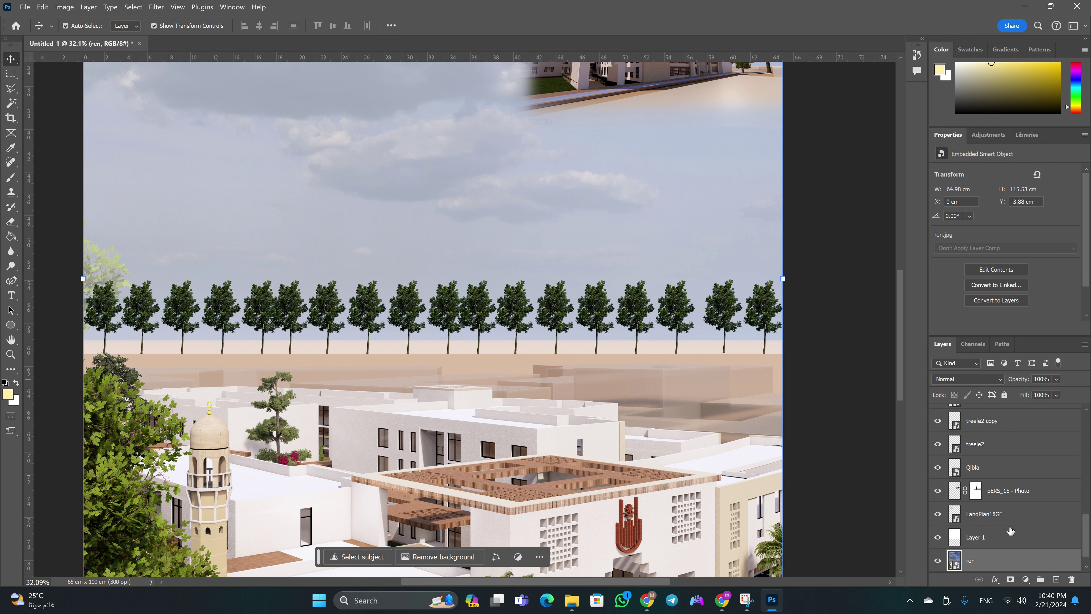
left_click(988, 546)
mouse_move(451, 243)
left_mouse_down()
mouse_move(554, 226)
mouse_move(419, 468)
mouse_move(470, 480)
mouse_move(492, 407)
mouse_move(616, 341)
mouse_move(640, 251)
mouse_move(611, 188)
mouse_move(670, 188)
left_mouse_up()
key("z")
key("m")
Select a thin strip along the poster's top edge and add a new empty layer
mouse_move(207, 122)
left_mouse_down()
mouse_move(892, 195)
mouse_move(684, 194)
left_mouse_up()
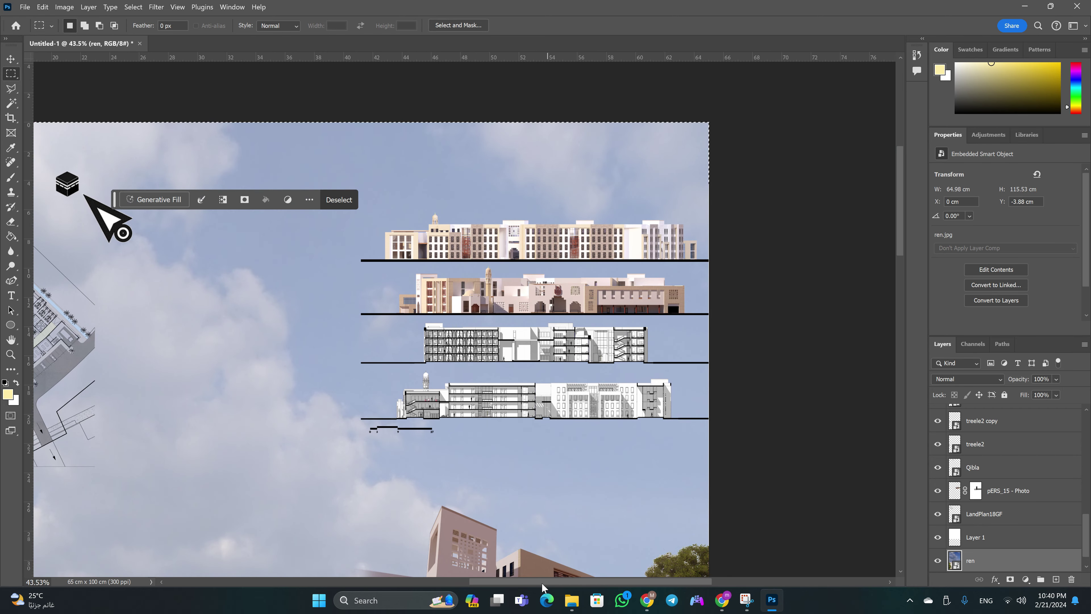
left_click_drag(535, 579, 358, 580)
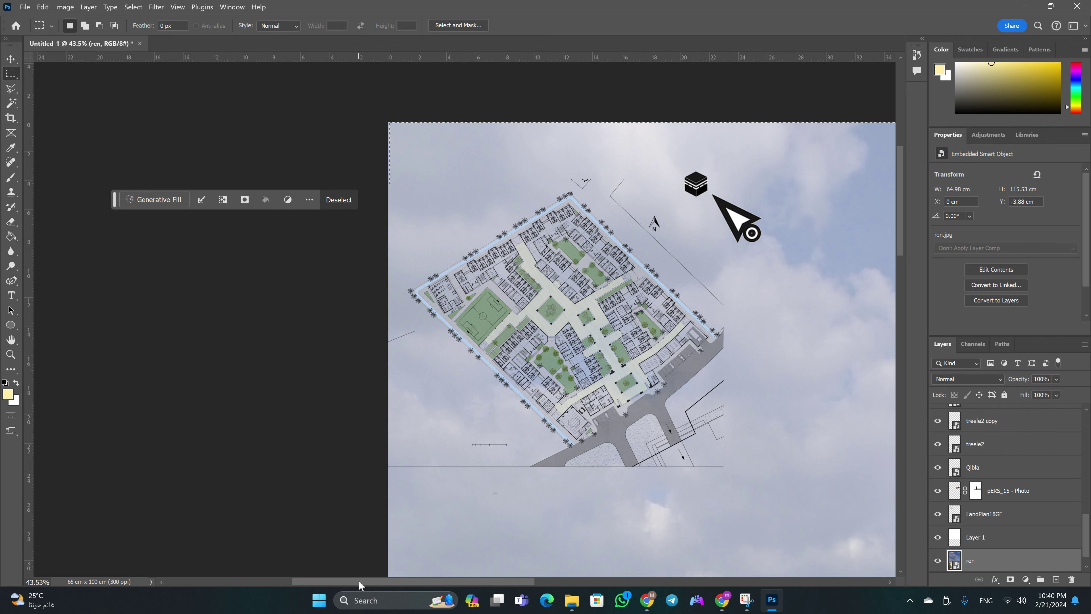
scroll(311, 269, "down", 5)
key("z")
key("m")
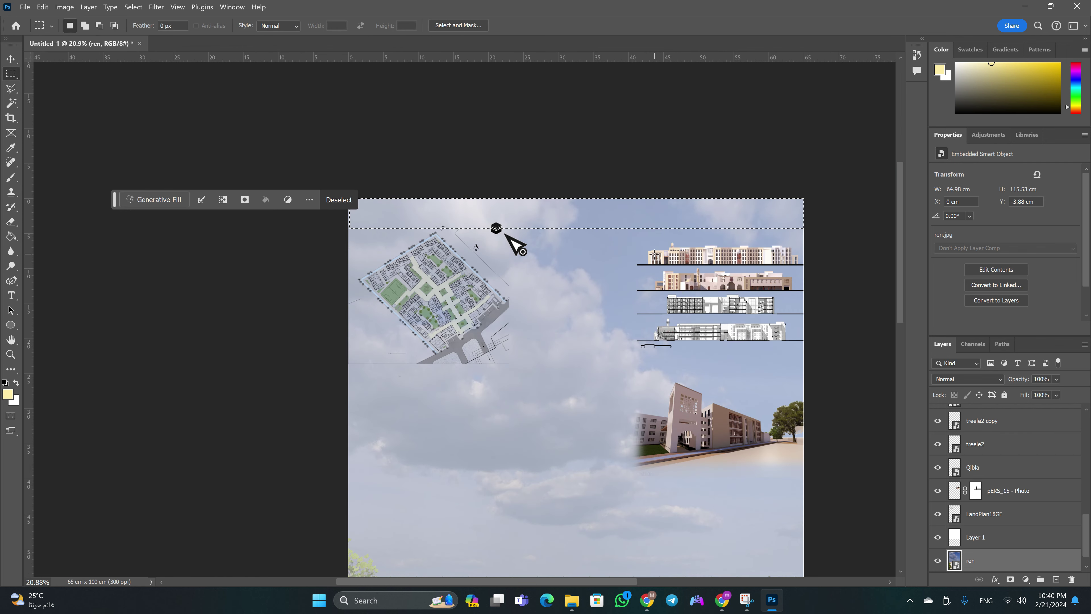
left_click(1056, 579)
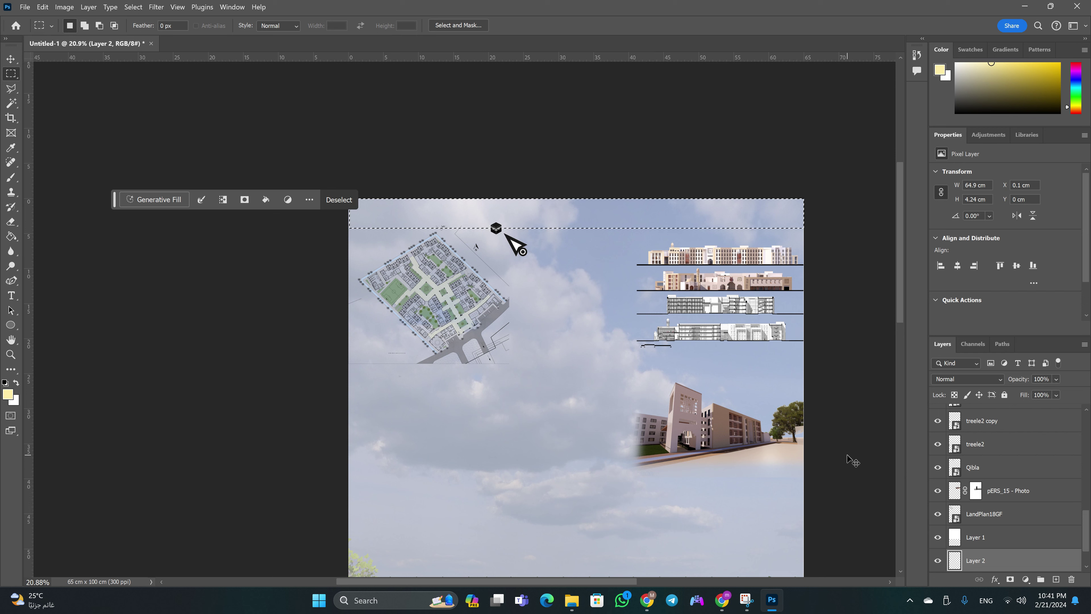
Fill the strip with sampled blue-grey #899ab9 and set the layer opacity to 50
key("shift+F5")
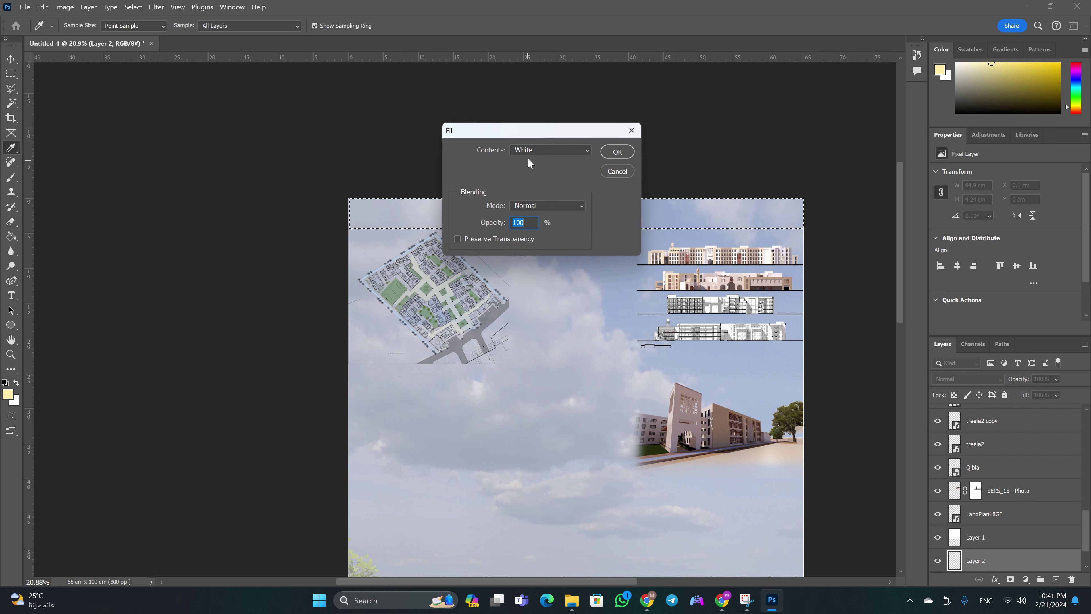
left_click(545, 150)
left_click(546, 178)
left_click(614, 279)
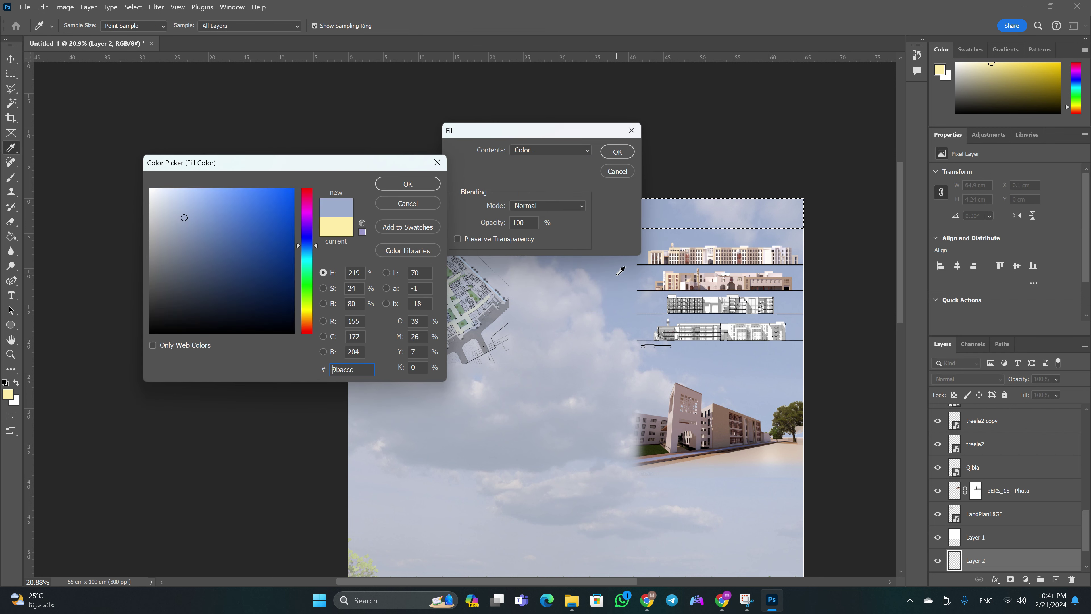
left_click(431, 185)
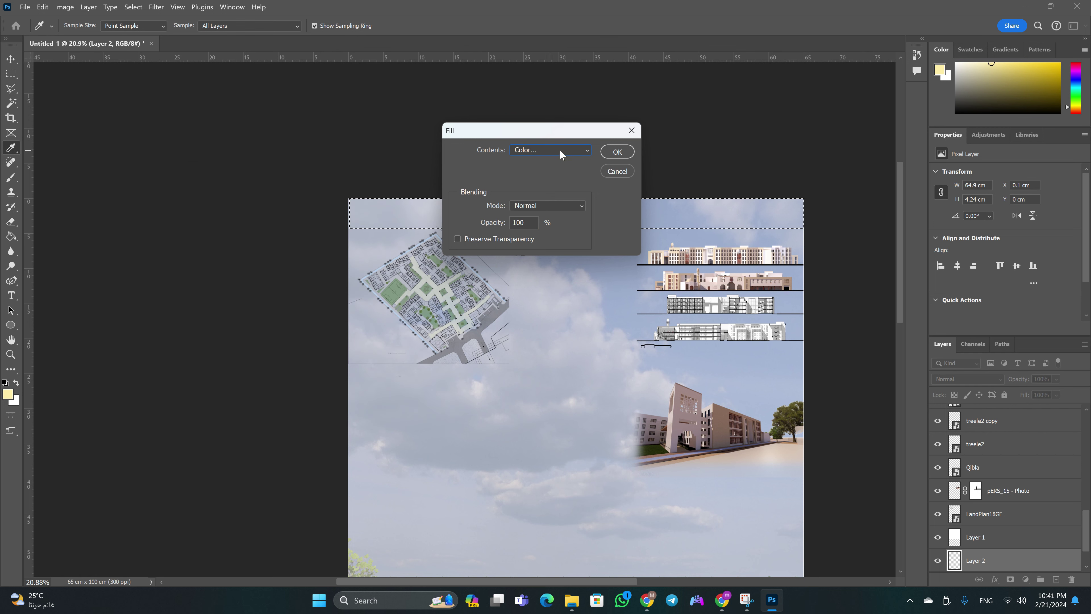
left_click(561, 150)
left_click(548, 181)
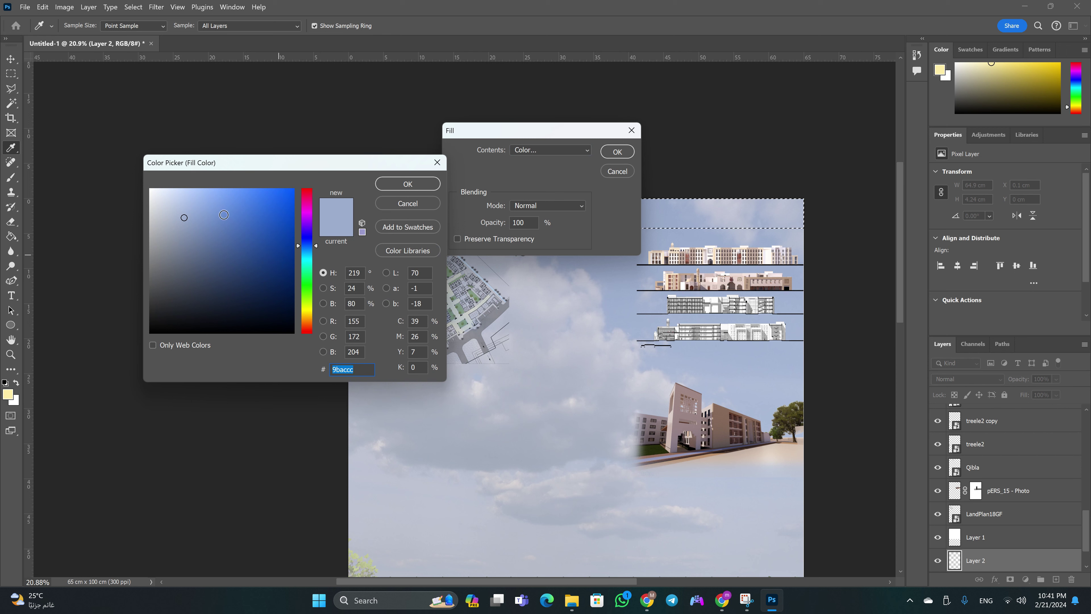
left_click_drag(184, 217, 187, 229)
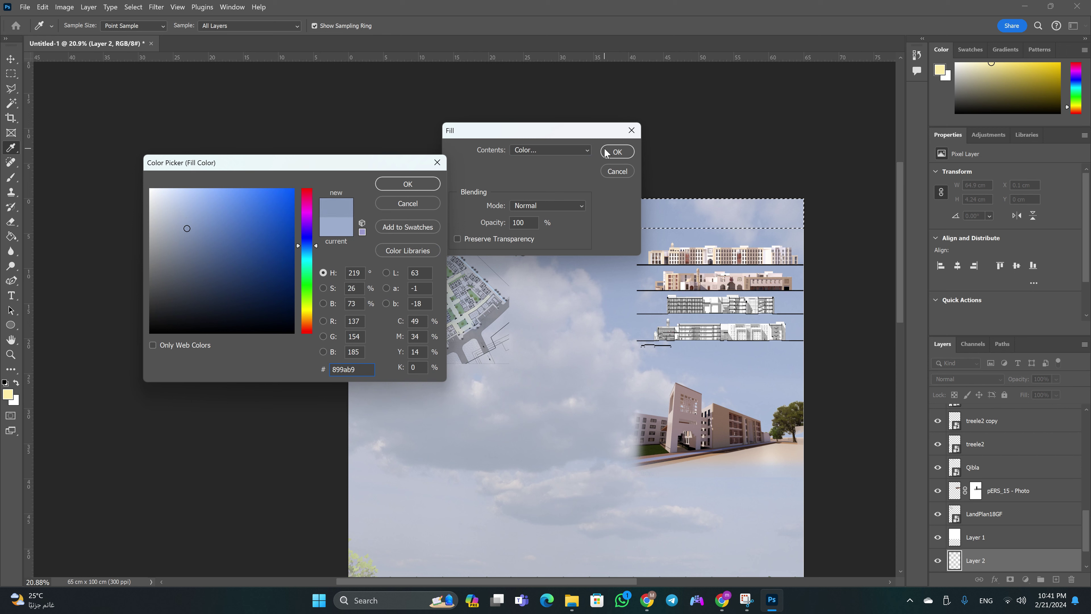
left_click(400, 184)
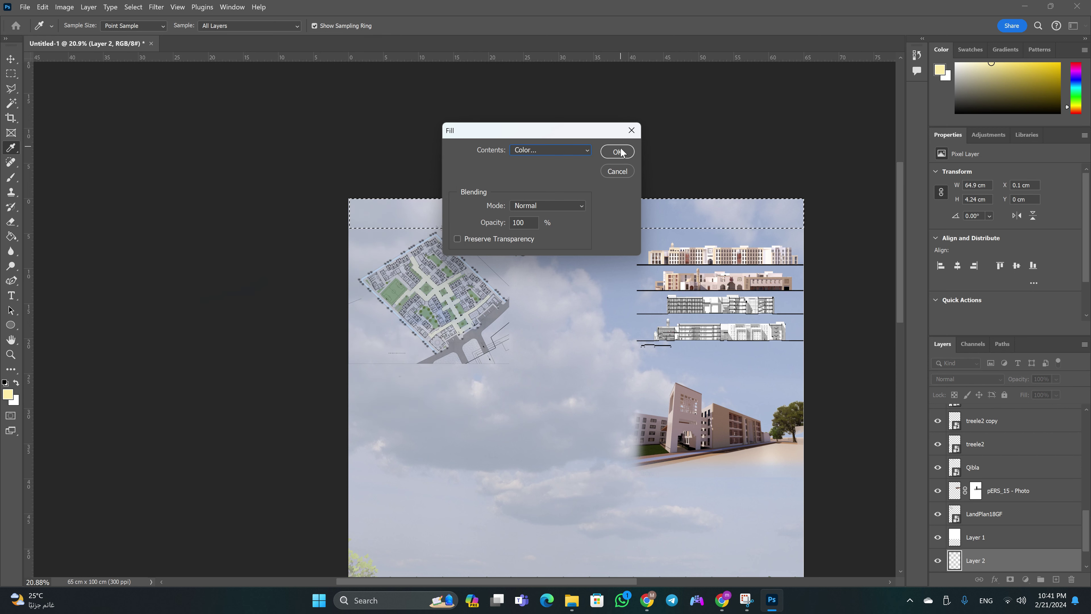
key("Return")
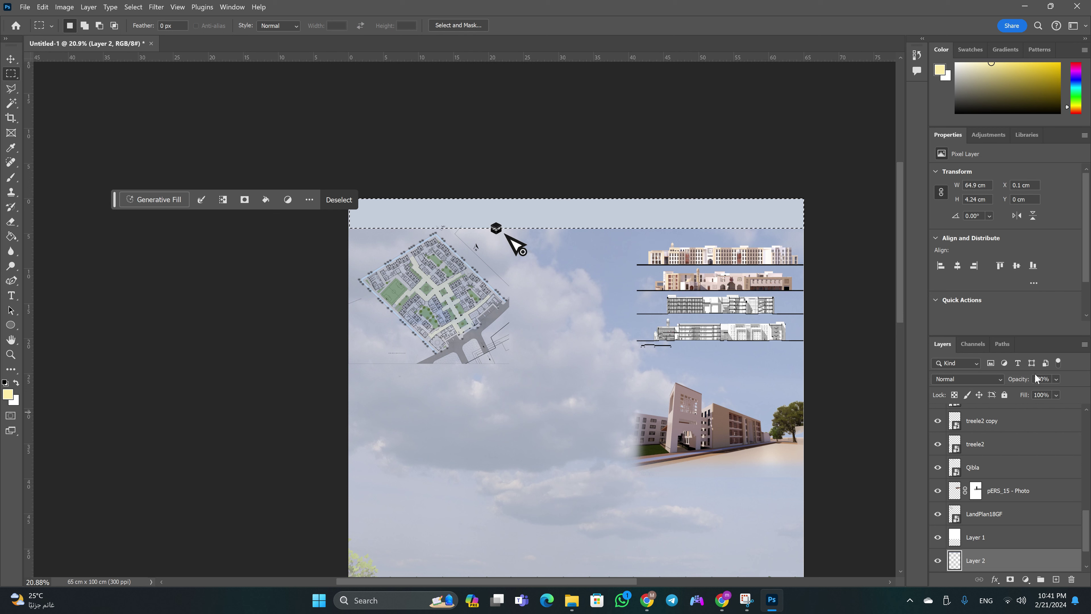
left_click(1040, 379)
type("5")
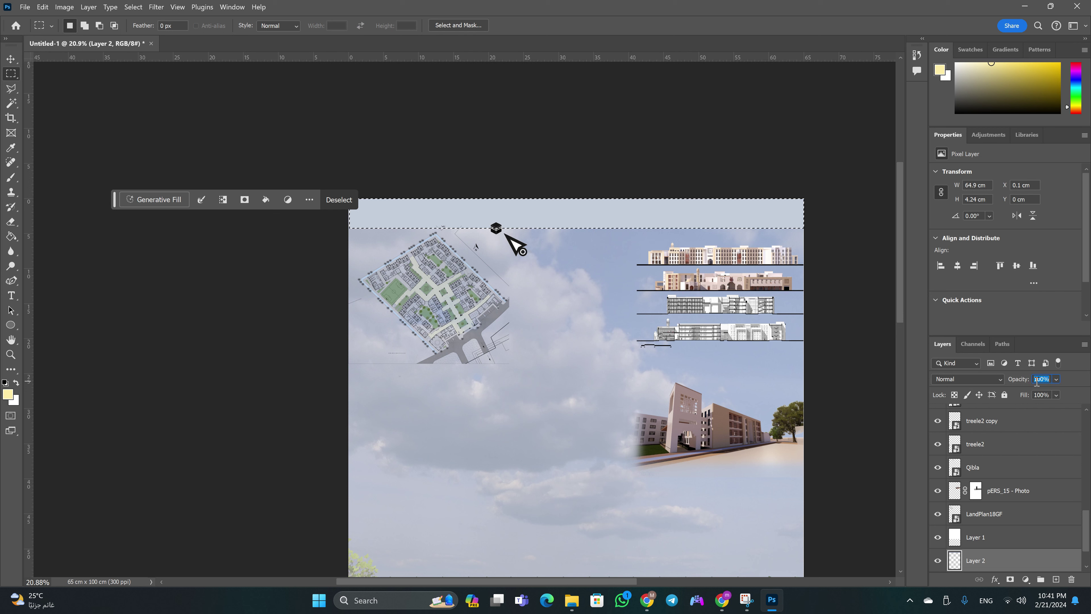
type("0")
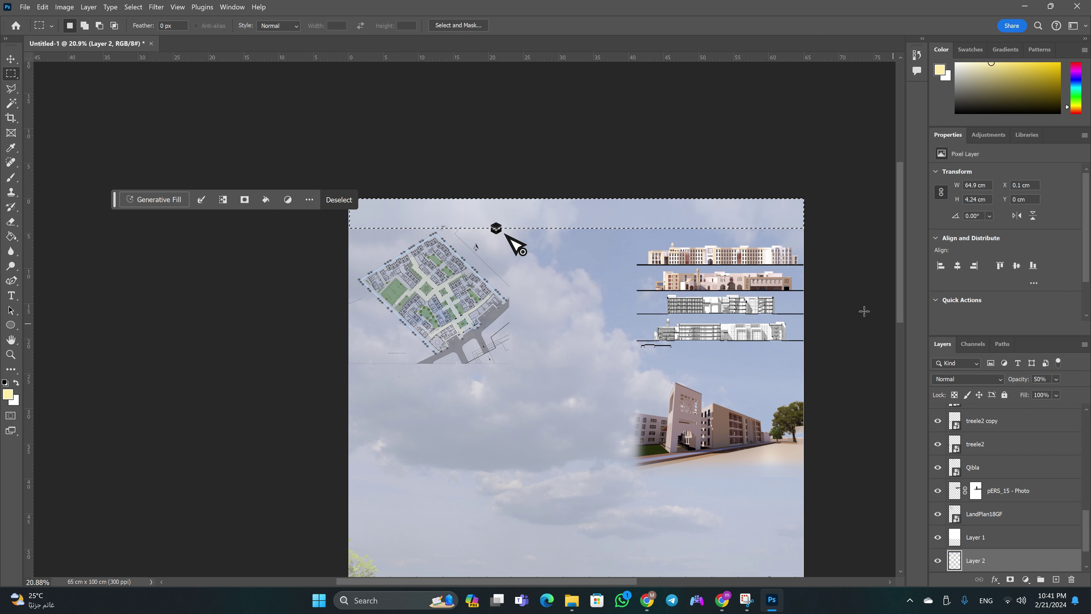
Confirm 50% opacity for the top band, then add the 'Studi10' title at its centre
left_click(667, 232)
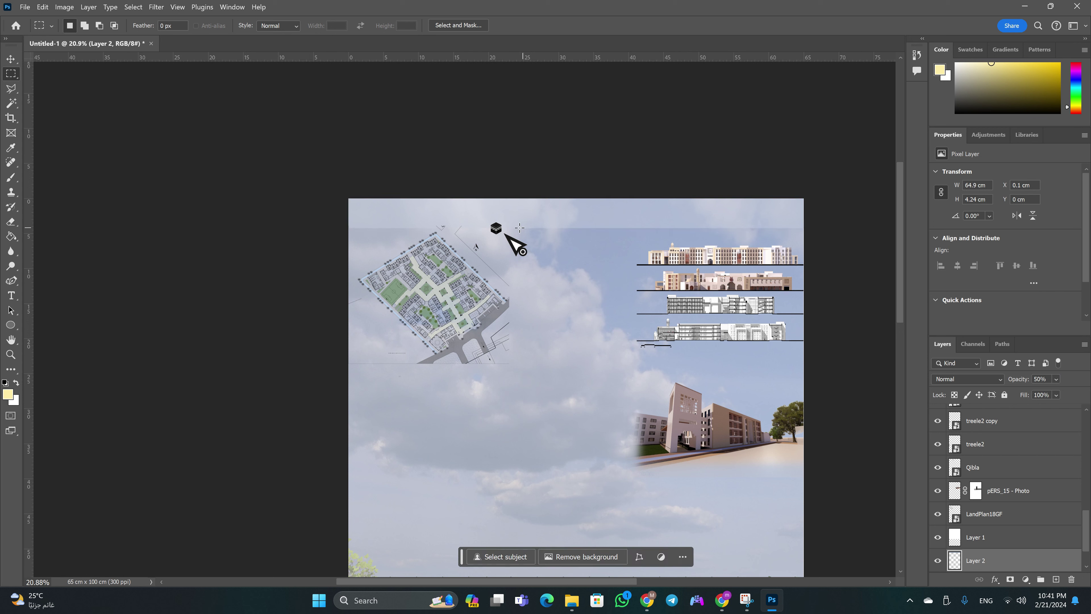
key("t")
mouse_move(532, 202)
left_mouse_down()
mouse_move(525, 190)
mouse_move(533, 207)
left_mouse_up()
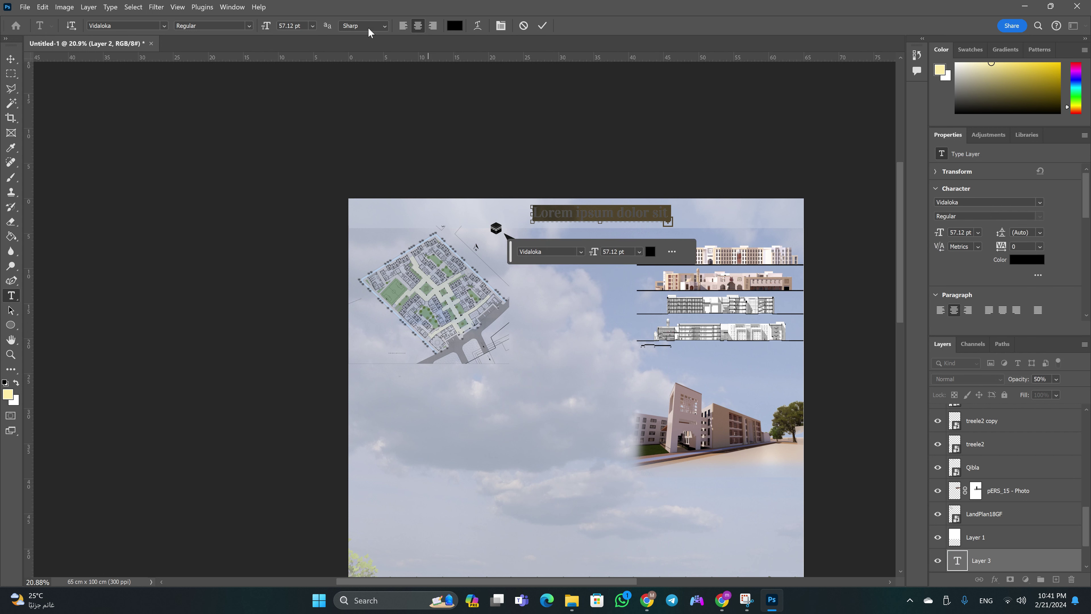
type("Stu")
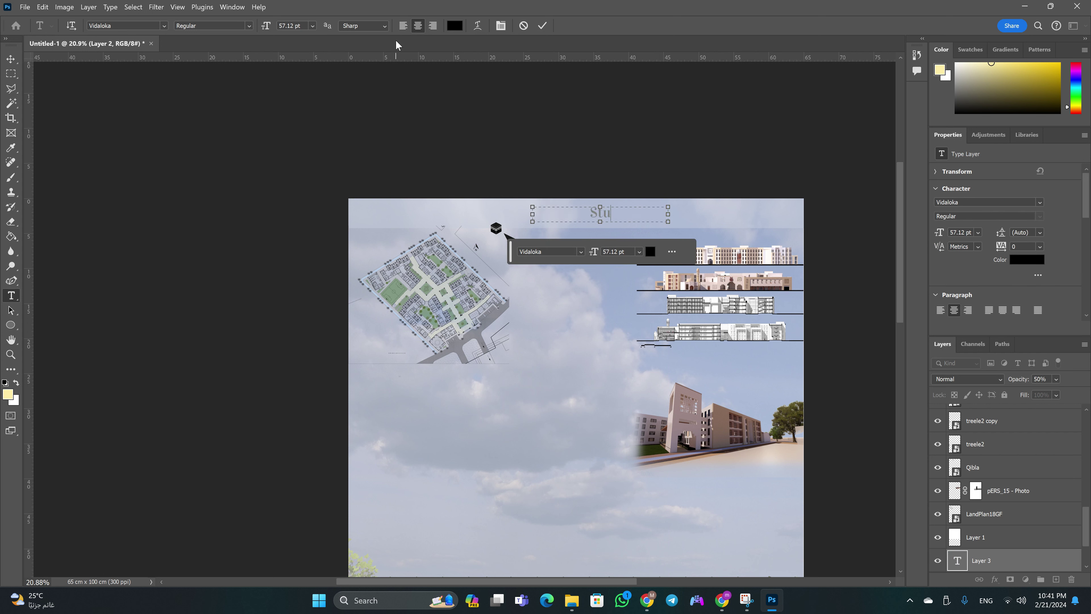
type("di1")
type("0")
key("ctrl+Return")
key("v")
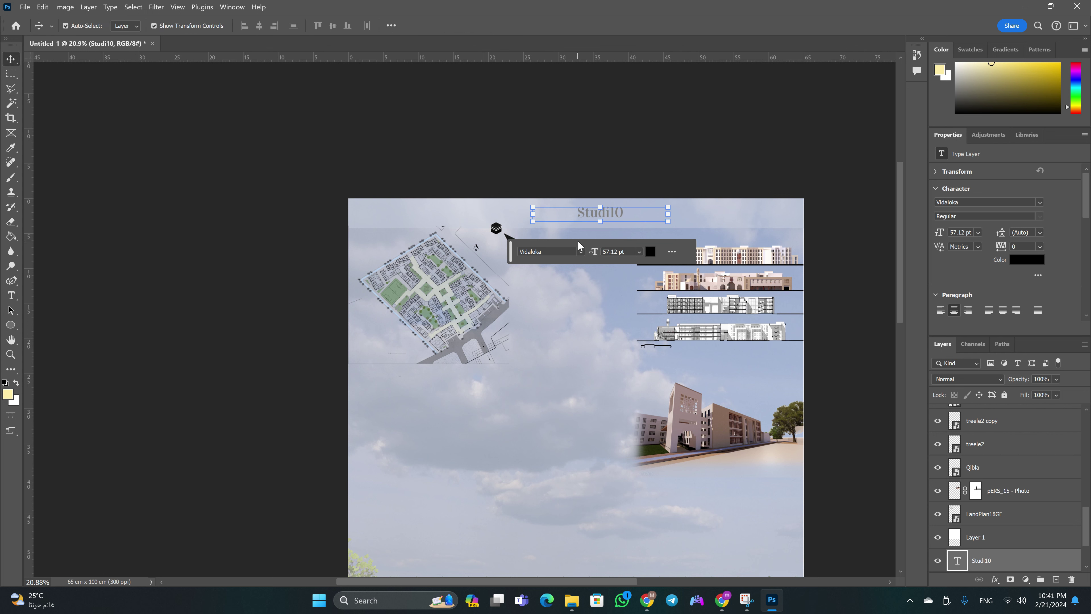
left_click(590, 218)
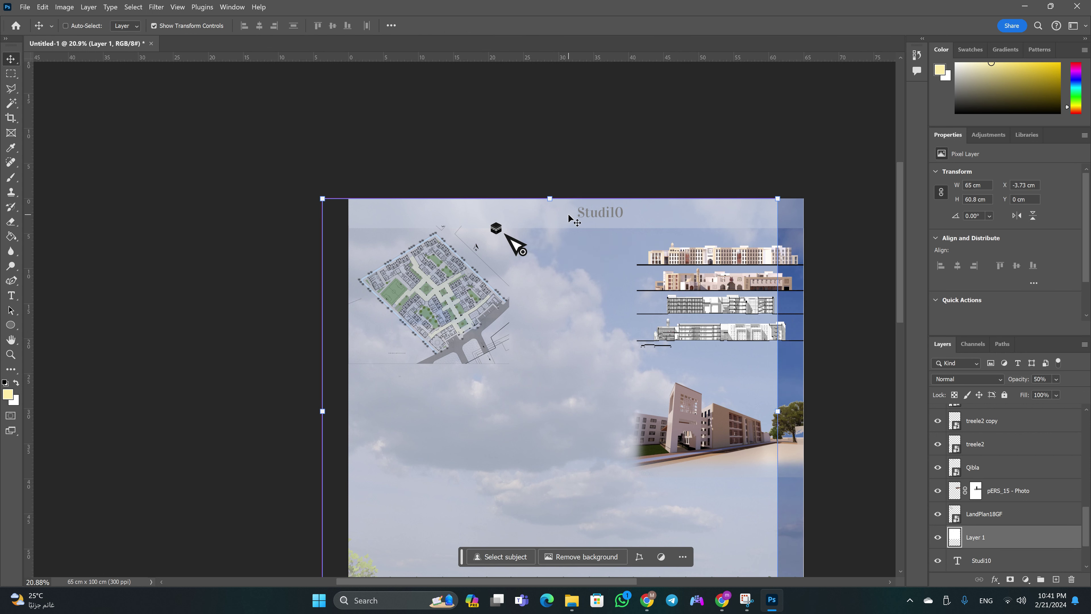
Move the Layer 1 overlay left, then return it to its original place
left_click_drag(596, 228, 564, 223)
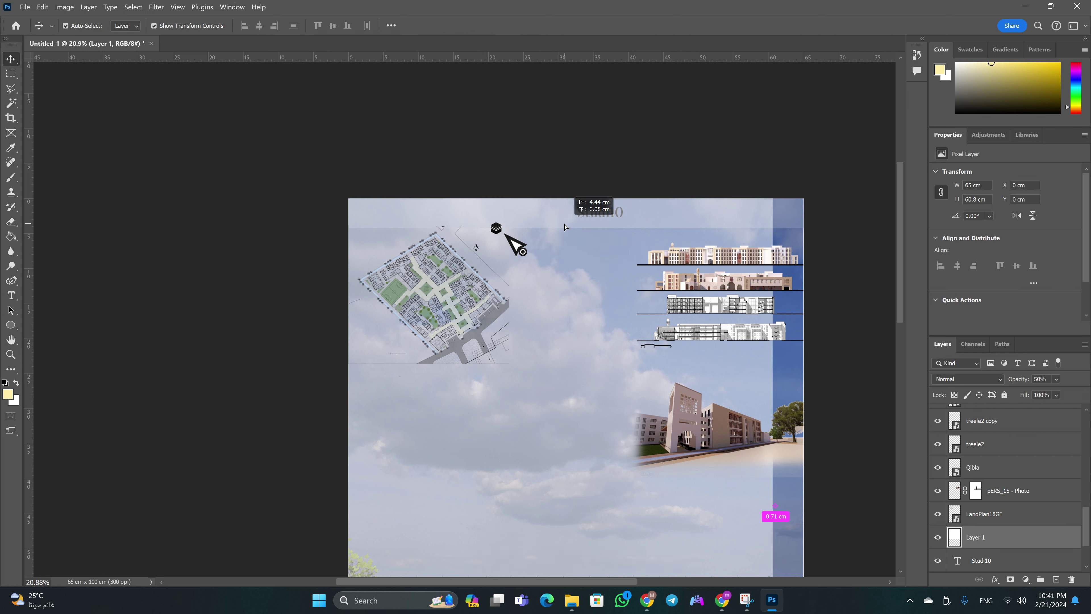
left_click_drag(647, 219, 678, 219)
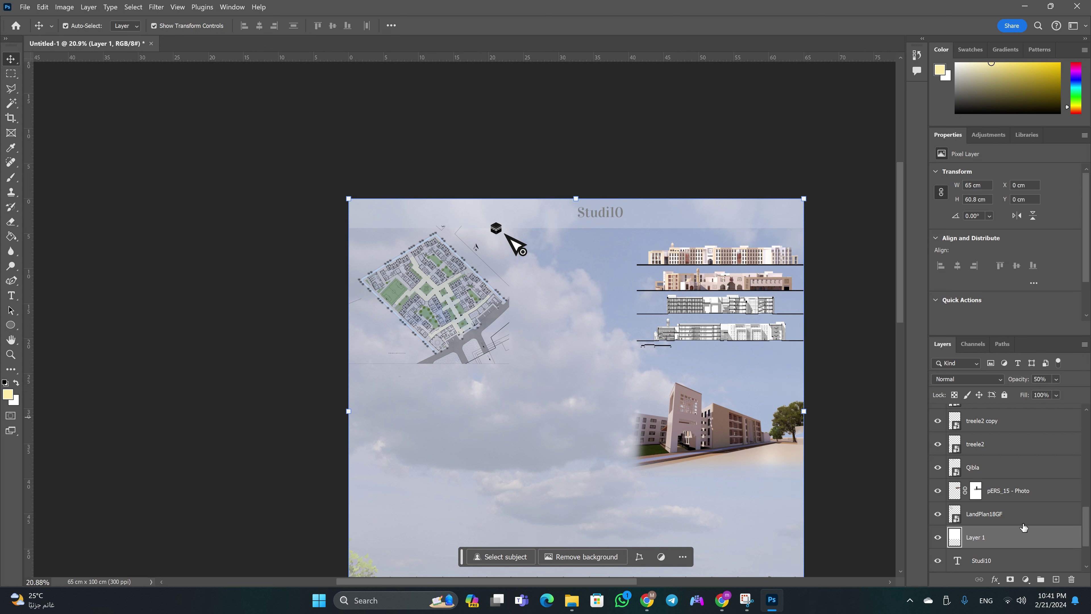
scroll(1002, 546, "up", 2)
scroll(1002, 546, "down", 2)
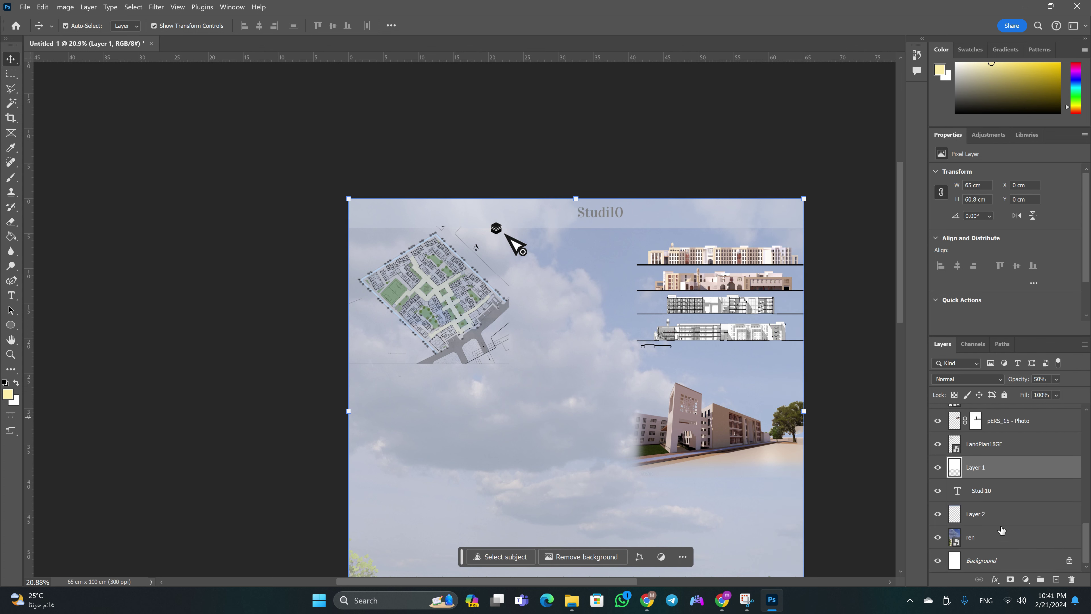
scroll(1001, 529, "up", 2)
scroll(1001, 529, "up", 2)
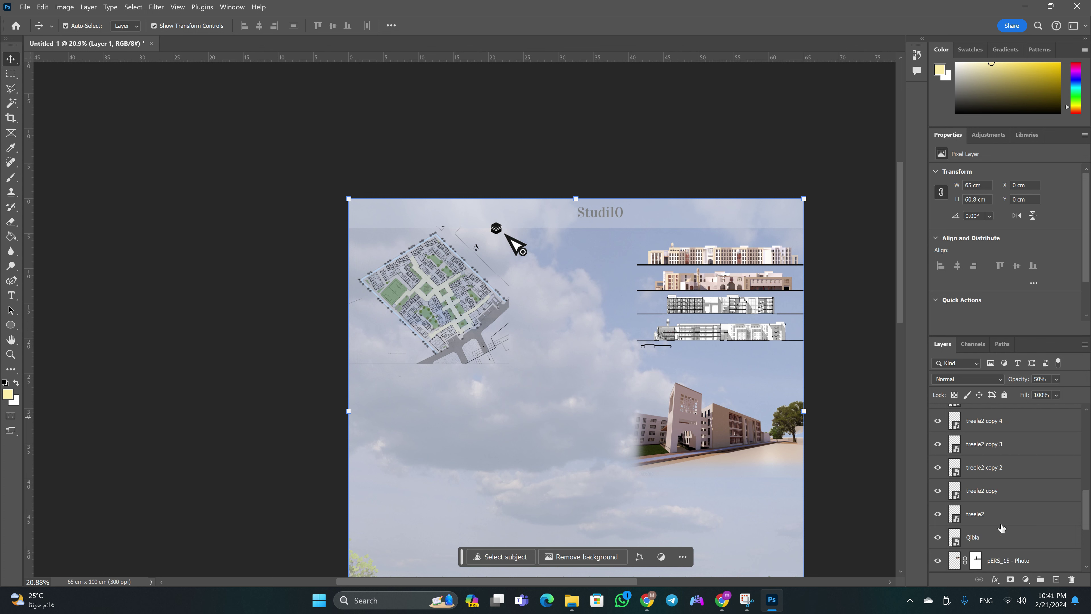
scroll(1001, 529, "up", 2)
scroll(1001, 529, "up", 2)
scroll(1001, 529, "down", 5)
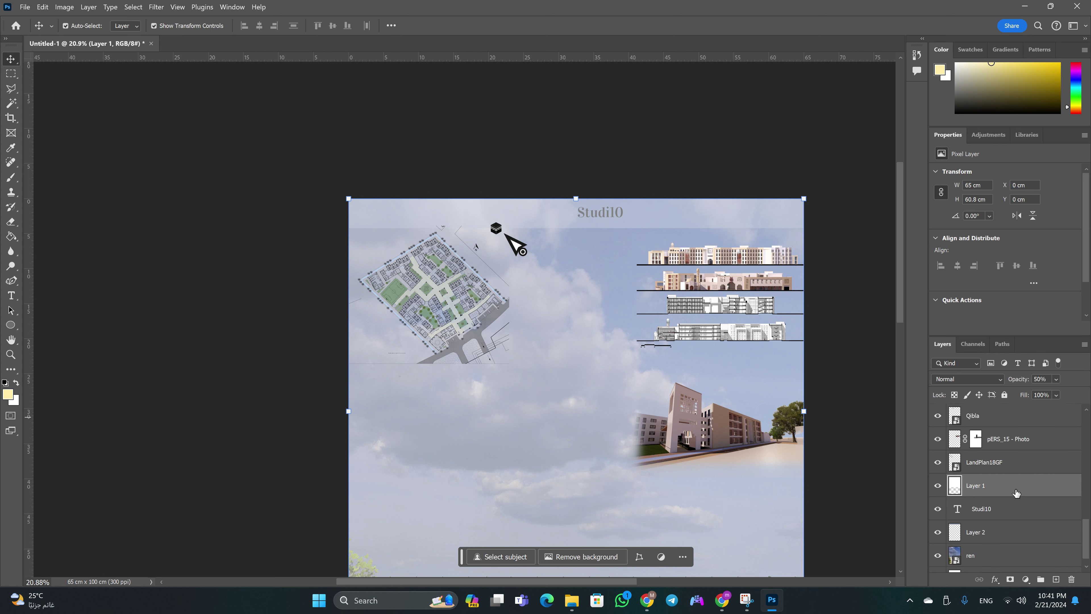
scroll(987, 501, "down", 1)
Nudge the Studi10 title slightly left along the top strip
left_click(1016, 492)
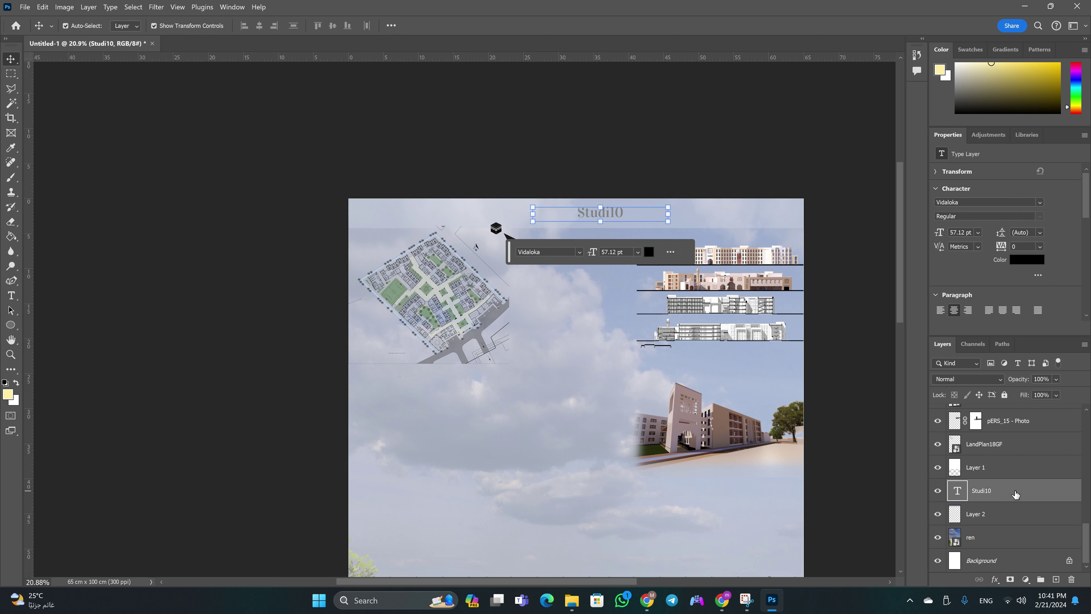
key("ctrl")
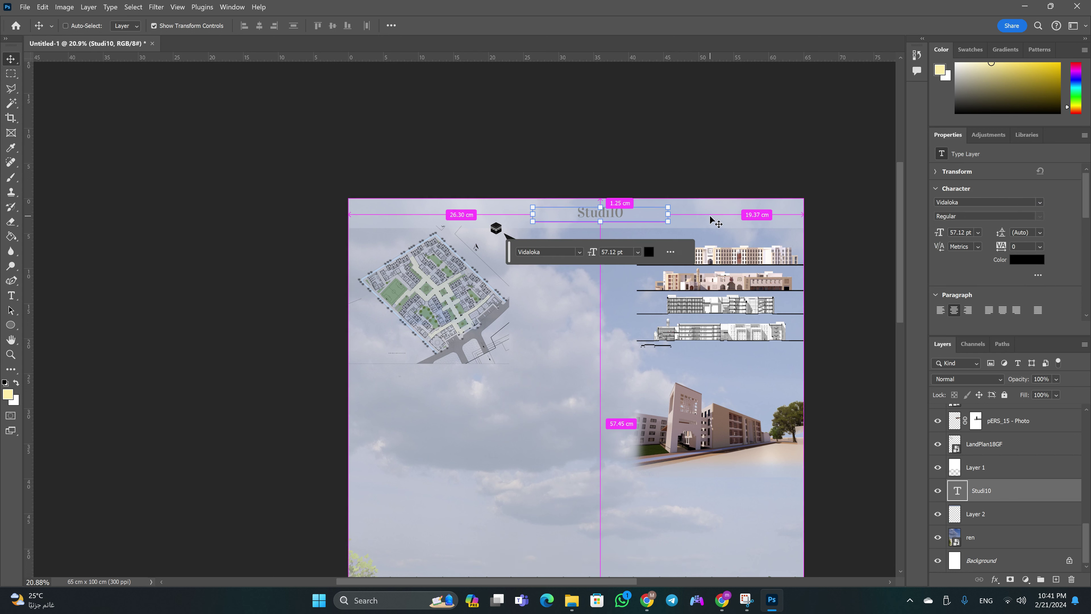
left_click_drag(710, 220, 703, 219)
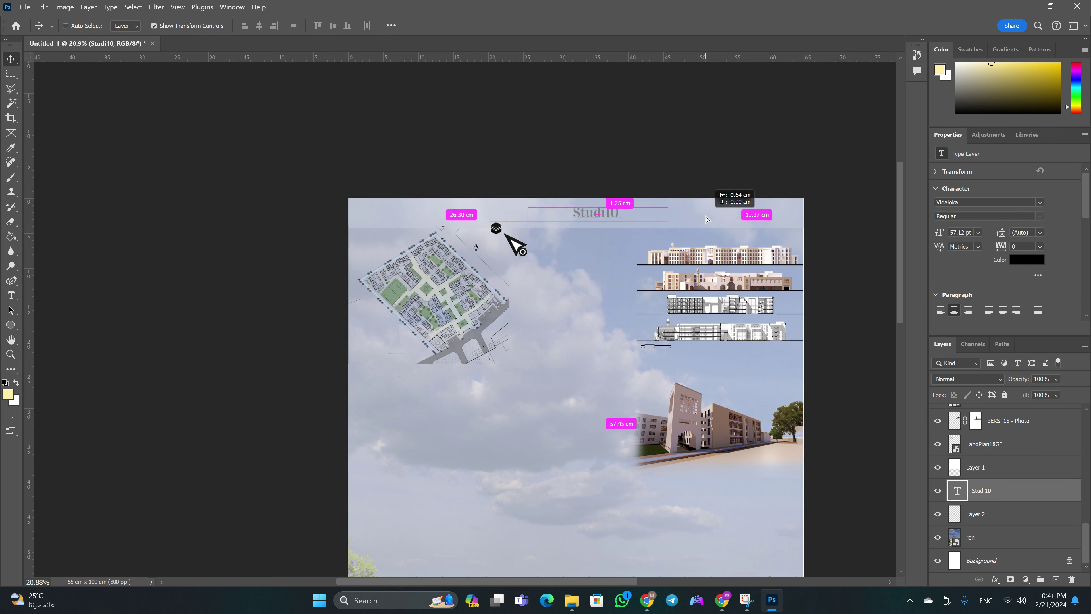
key("z")
left_click_drag(619, 223, 646, 223)
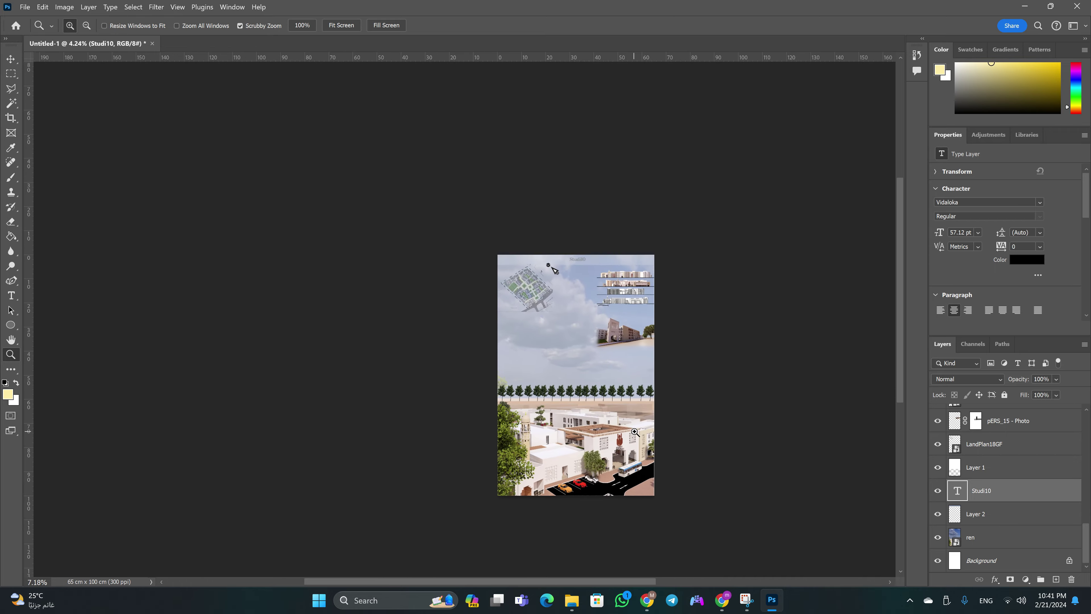
key("v")
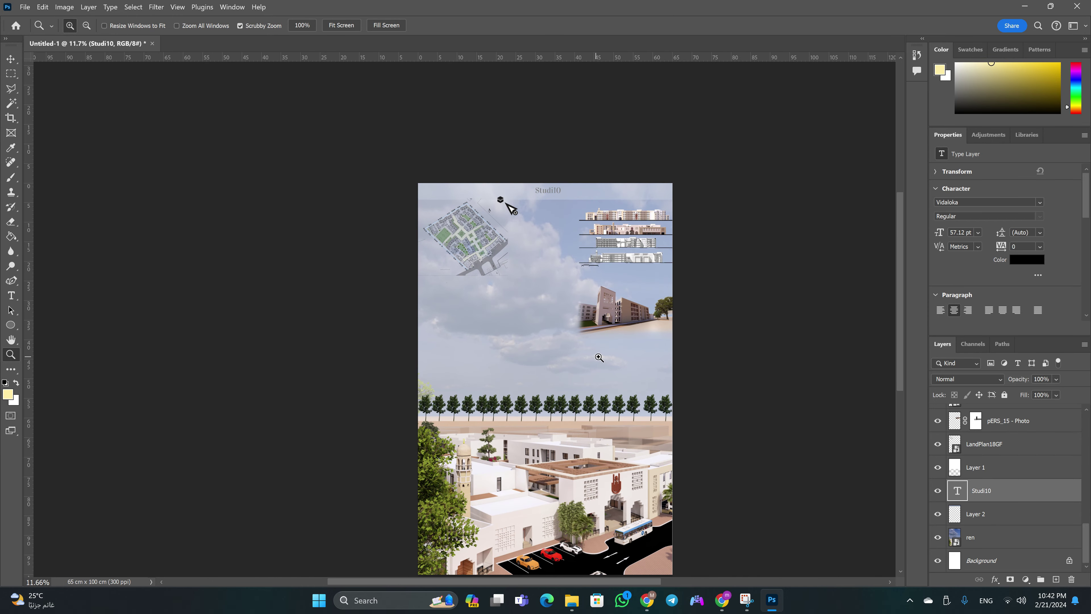
scroll(597, 358, "up", 1)
scroll(597, 337, "down", 2)
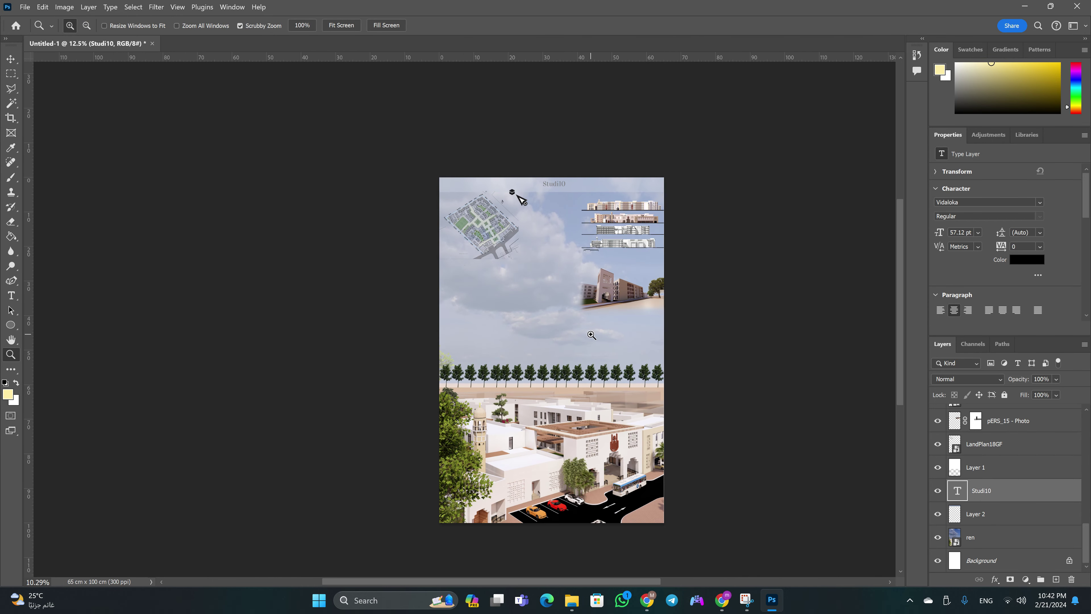
scroll(611, 369, "up", 1)
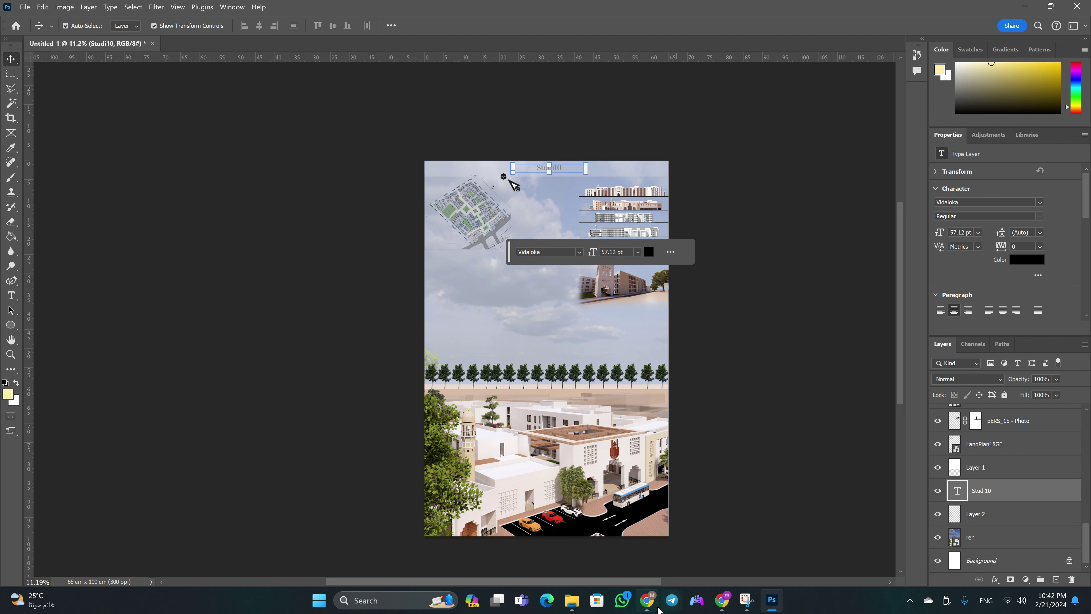
left_click(648, 606)
left_click(648, 608)
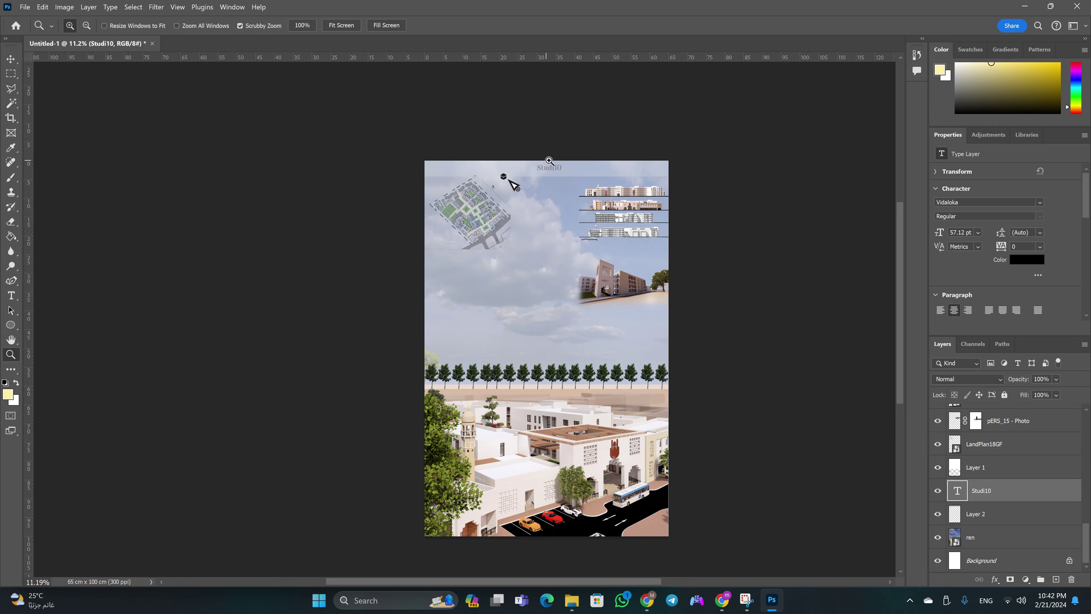
scroll(546, 170, "up", 5)
left_click(550, 191)
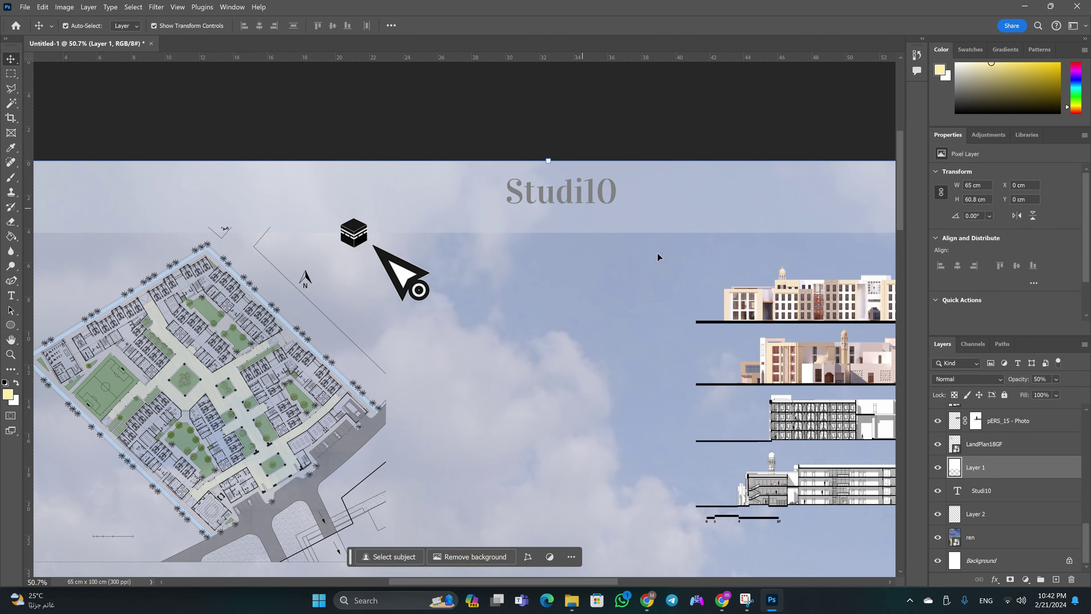
scroll(1007, 536, "up", 2)
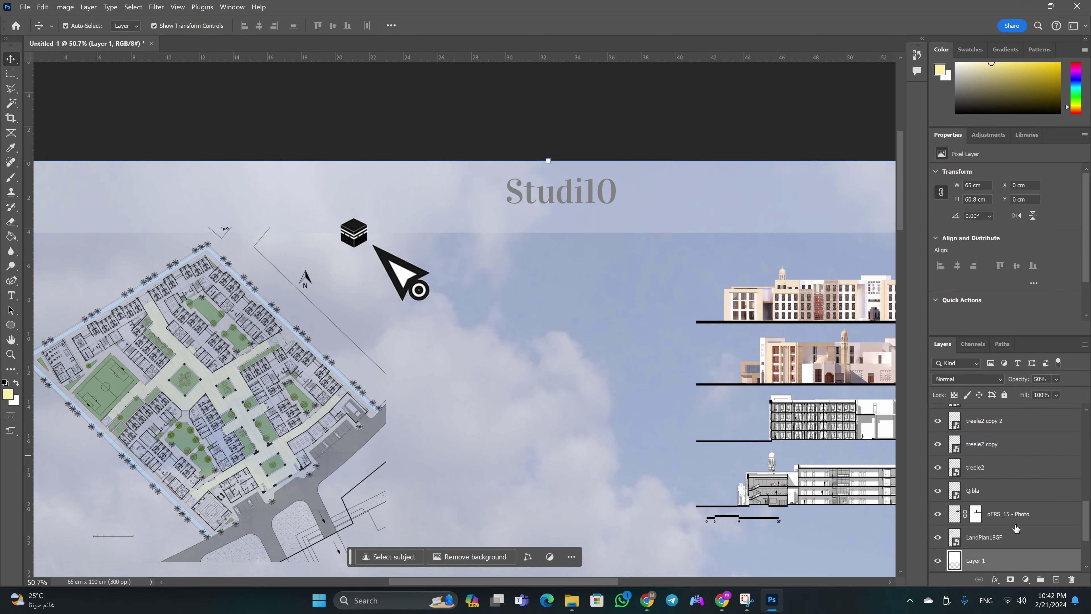
scroll(1016, 528, "up", 1)
scroll(1016, 527, "up", 1)
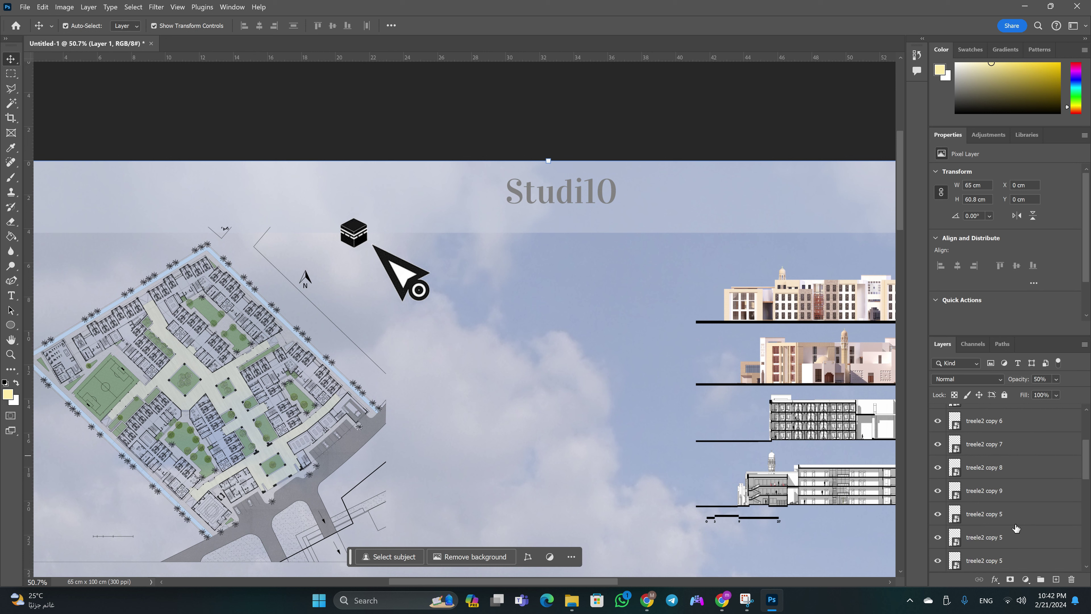
scroll(1016, 527, "up", 1)
scroll(1015, 527, "up", 1)
scroll(1016, 528, "down", 2)
scroll(1016, 528, "down", 2)
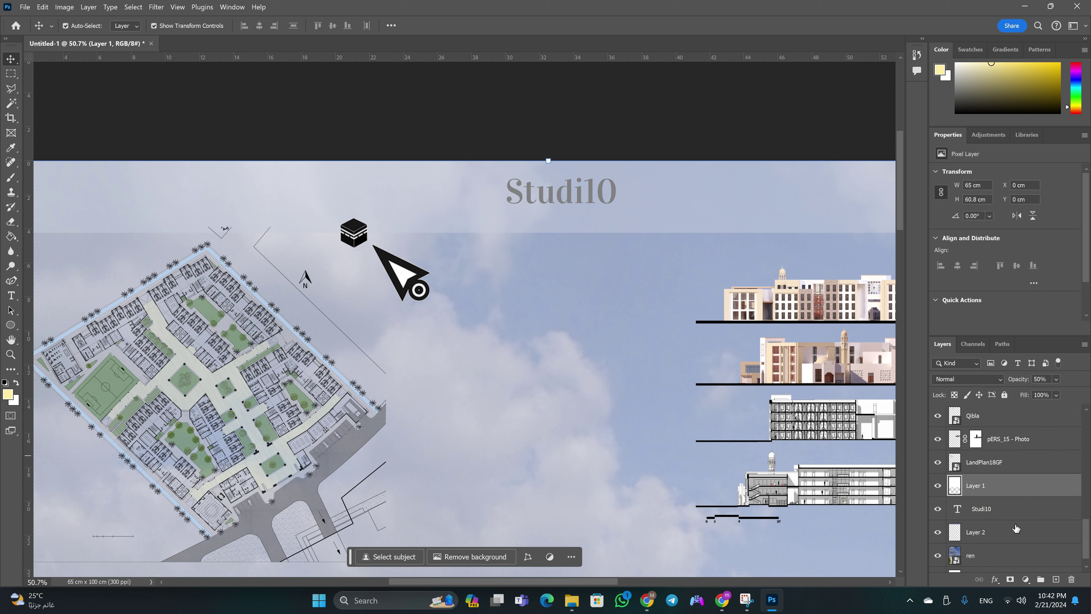
scroll(1016, 528, "down", 1)
double_click(1007, 493)
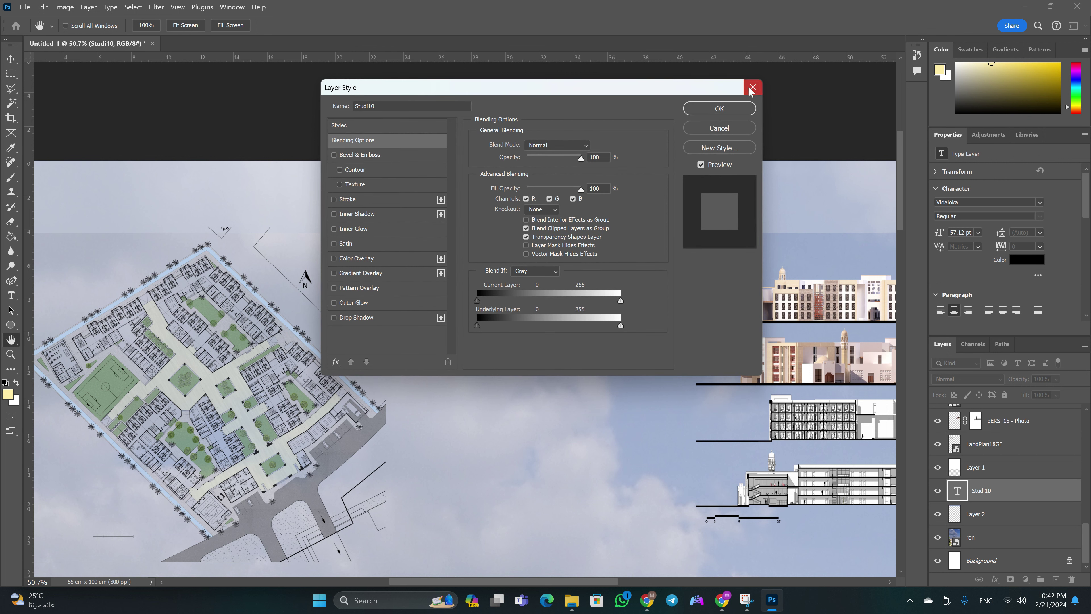
key("Escape")
double_click(958, 491)
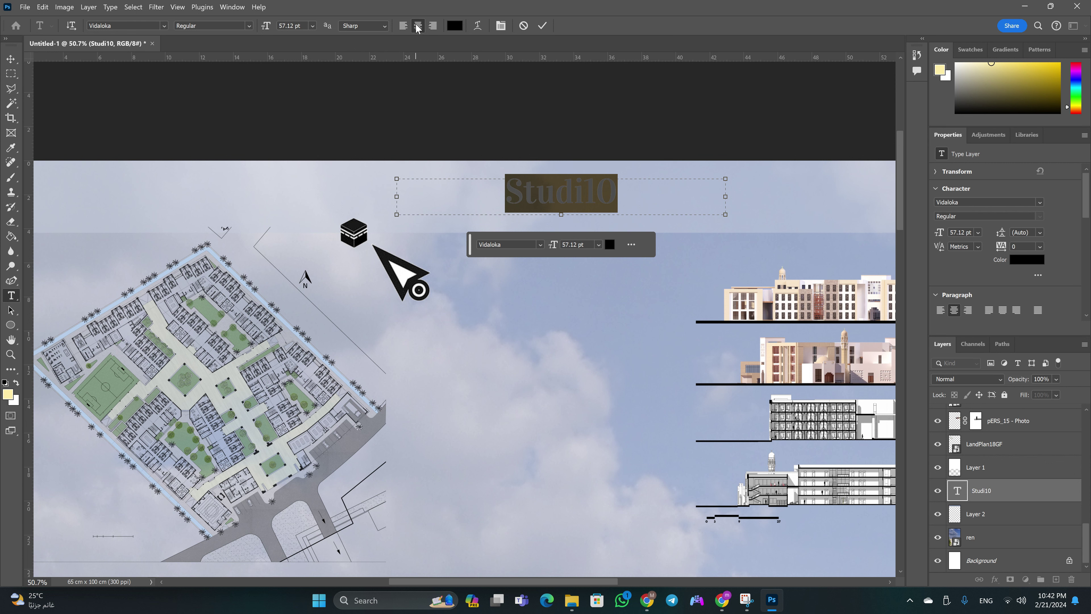
left_click(433, 25)
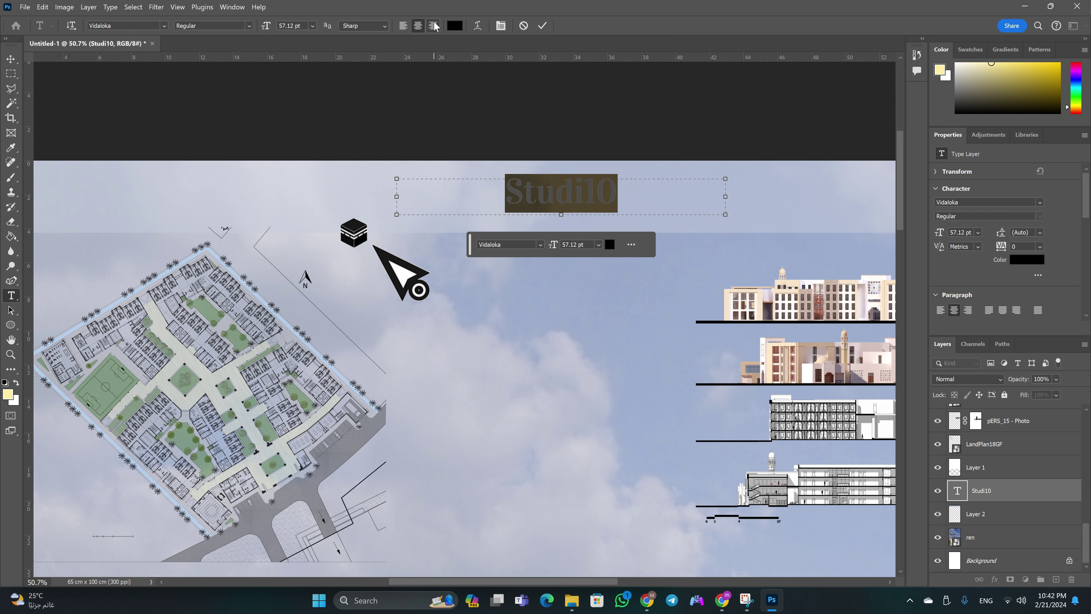
left_click(416, 26)
left_click(312, 26)
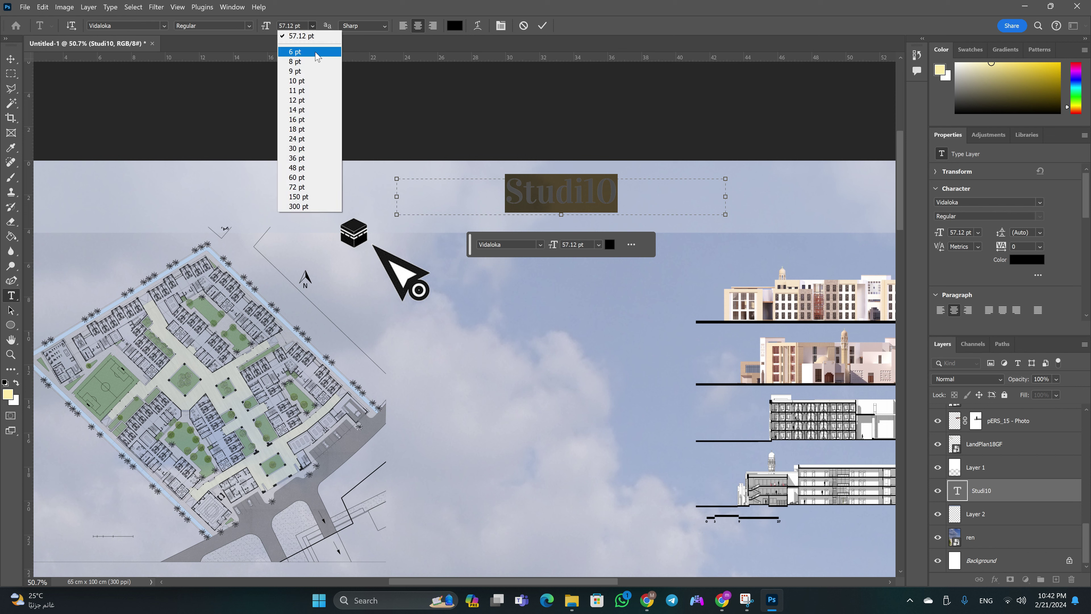
left_click(318, 189)
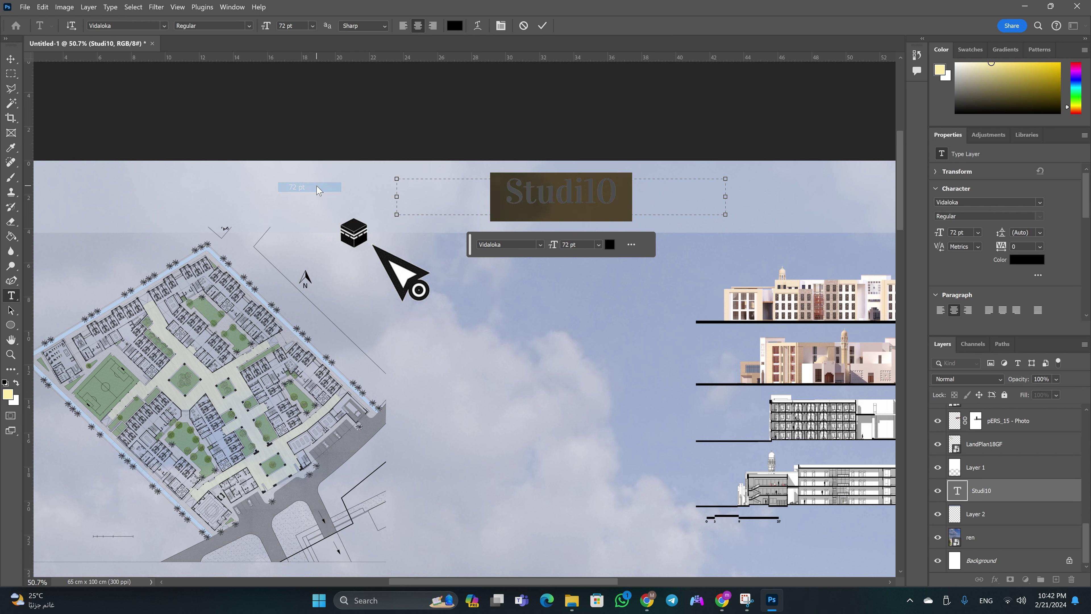
left_click(163, 26)
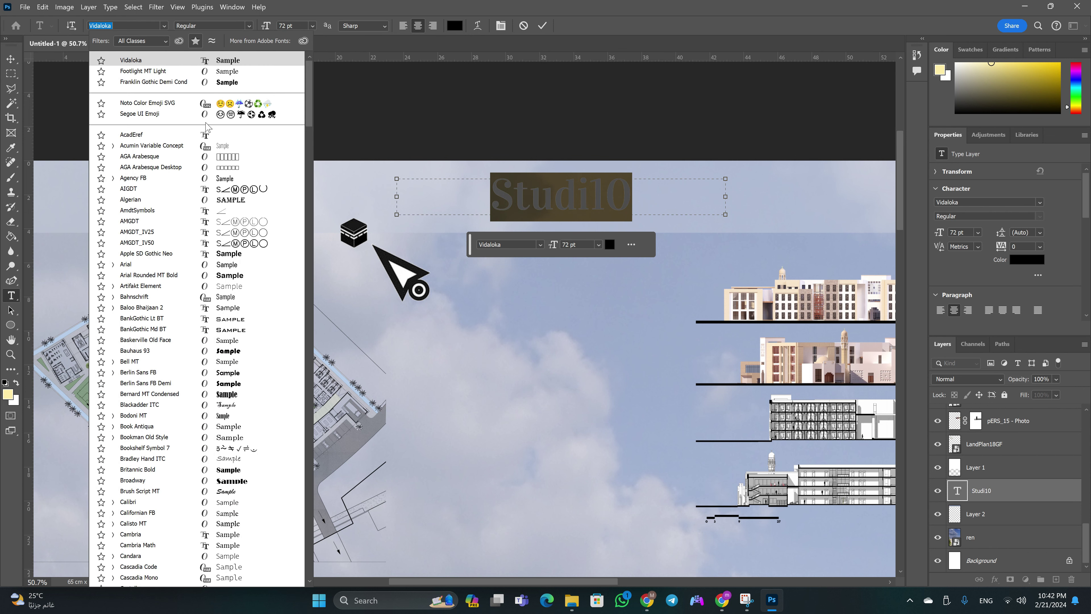
left_click(179, 330)
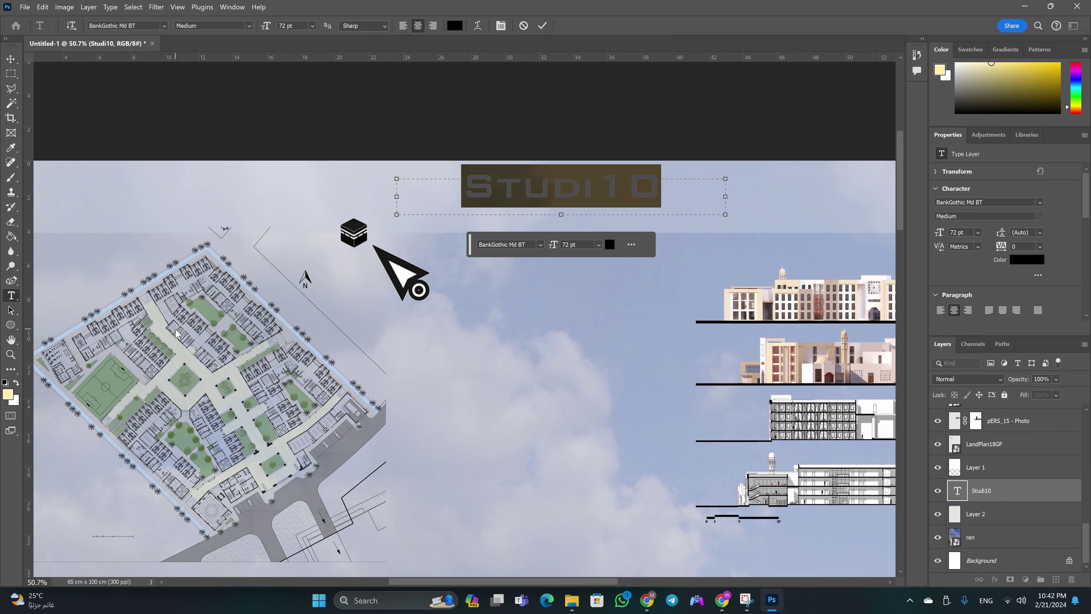
key("BackSpace")
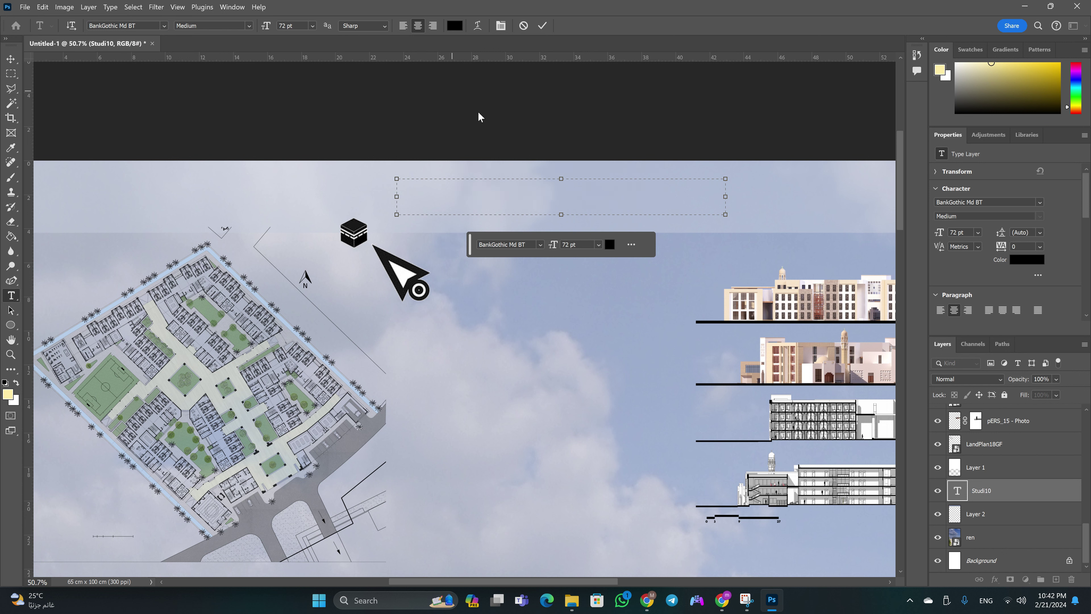
key("ctrl+z")
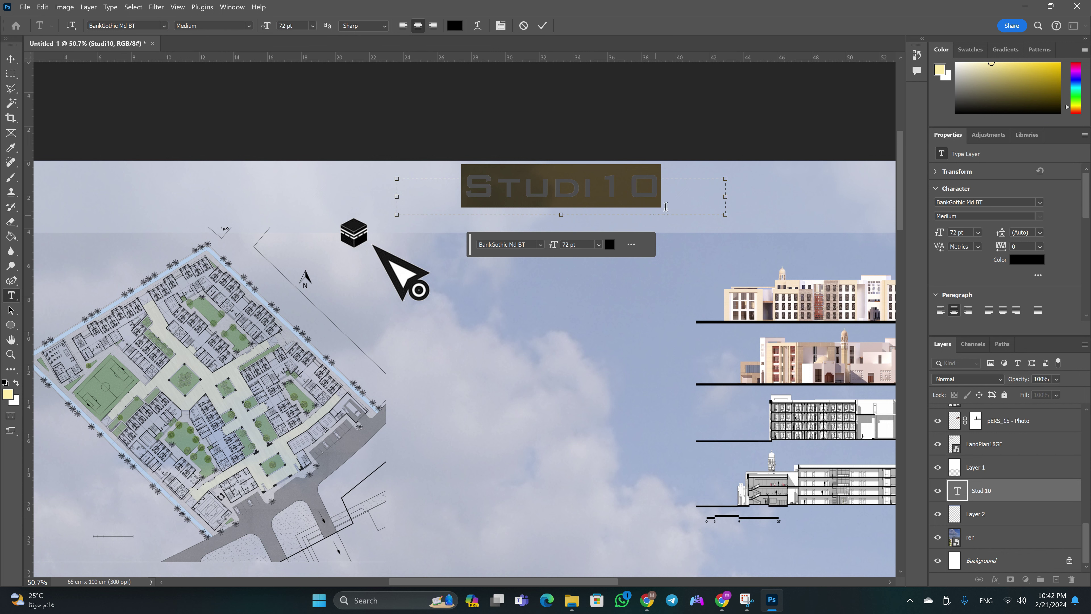
type("V")
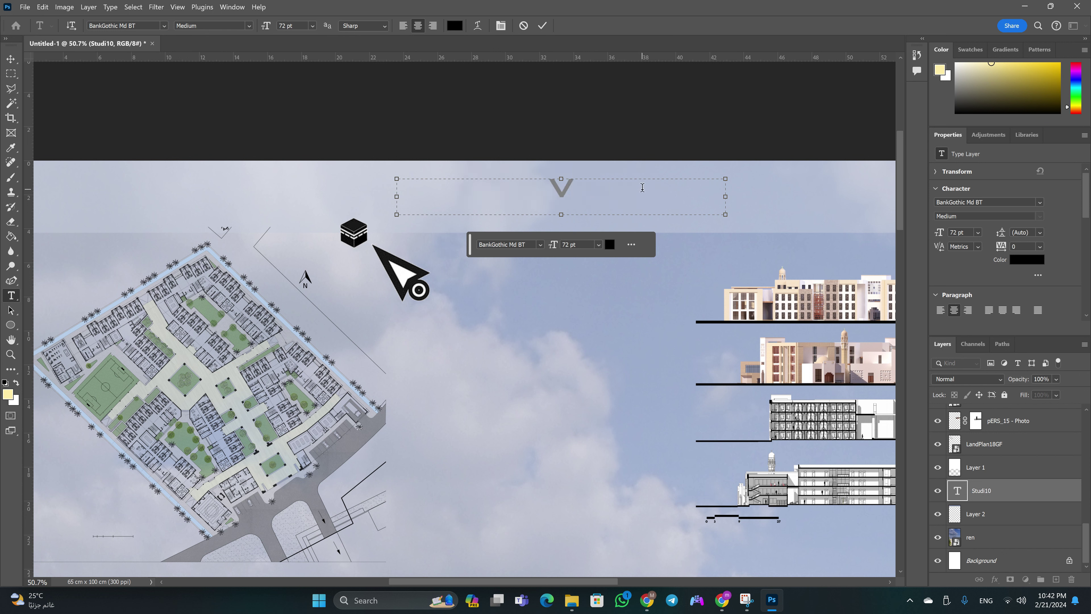
key("ctrl+z")
left_click(678, 195)
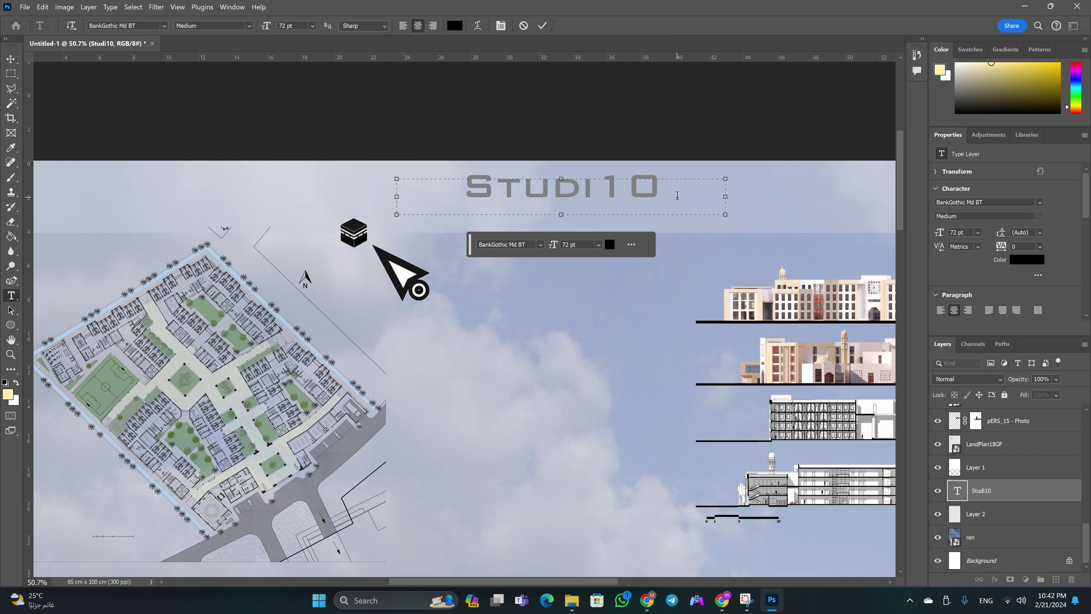
type("v")
key("ctrl+Return")
key("v")
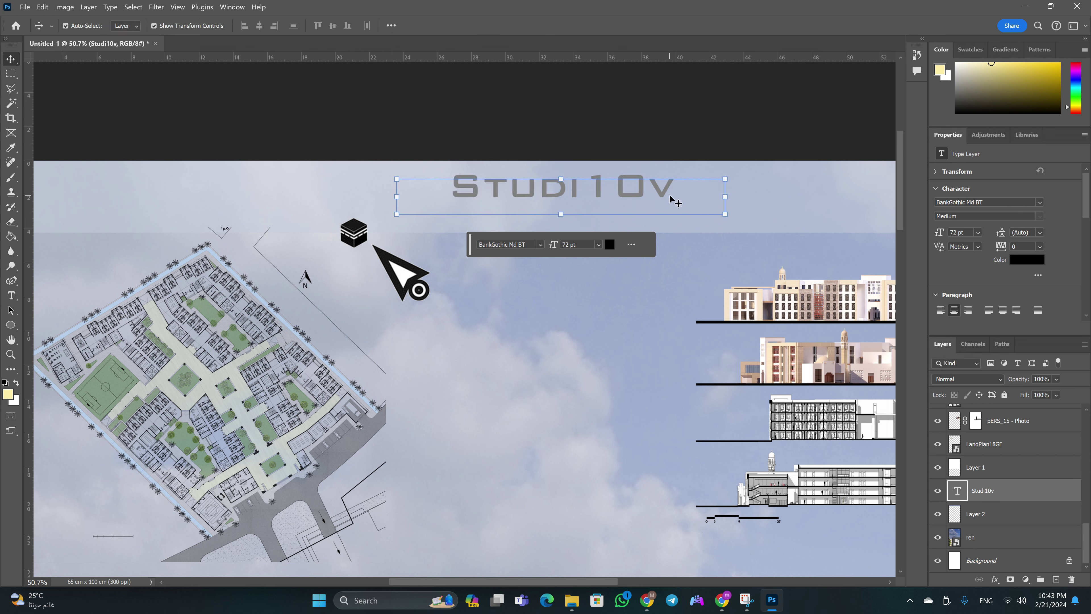
key("ctrl+z")
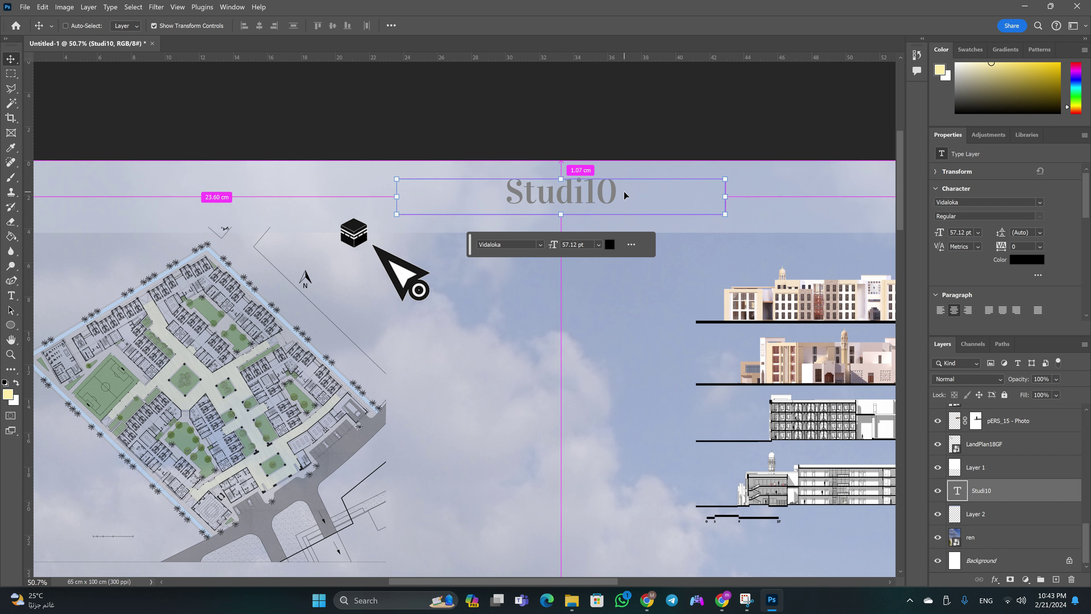
Drop the airplane image pngegg (3) from the Pic folder into the sky, scaled to 30.98%
scroll(510, 257, "down", 1)
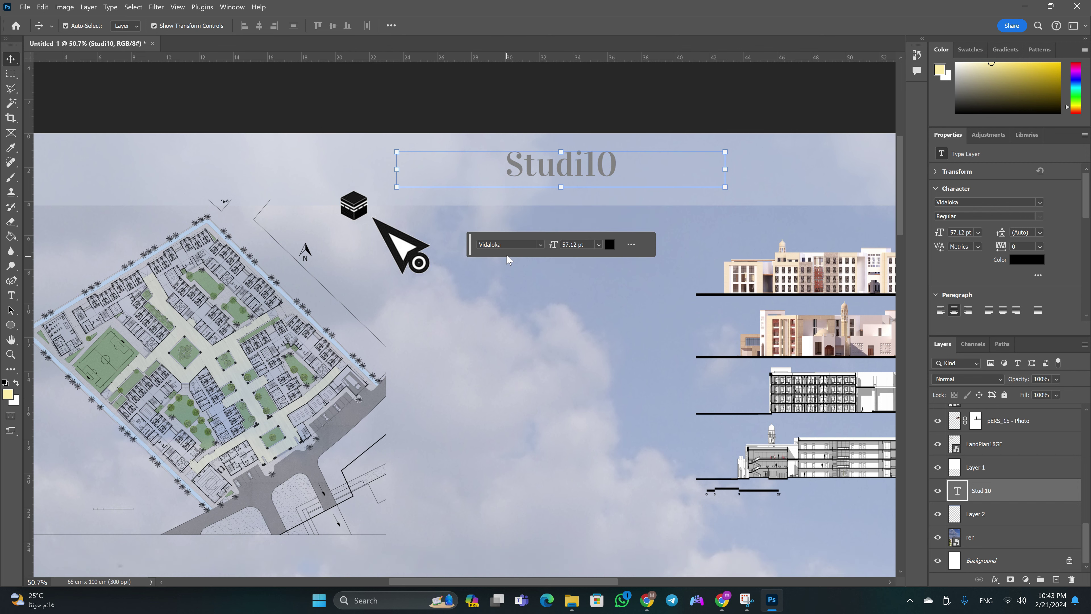
scroll(507, 259, "down", 6)
scroll(516, 343, "up", 2)
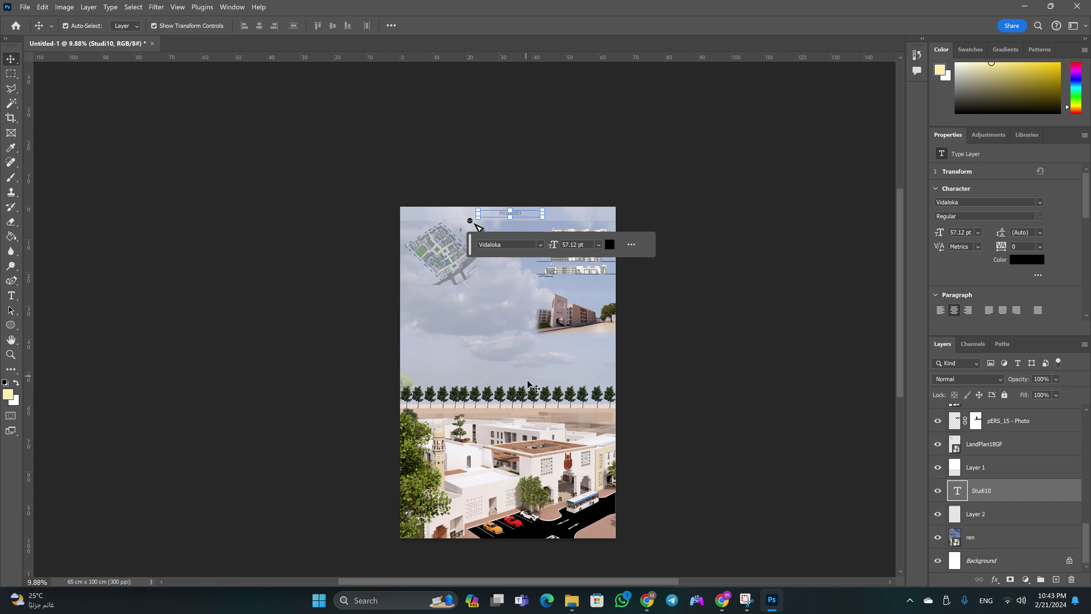
scroll(549, 482, "up", 1)
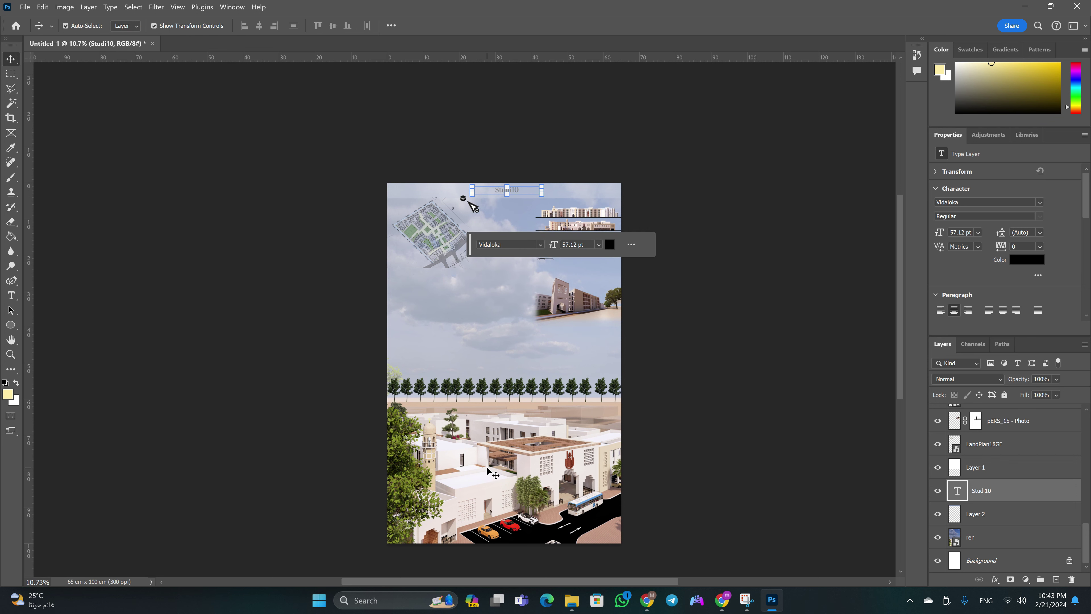
left_click(571, 601)
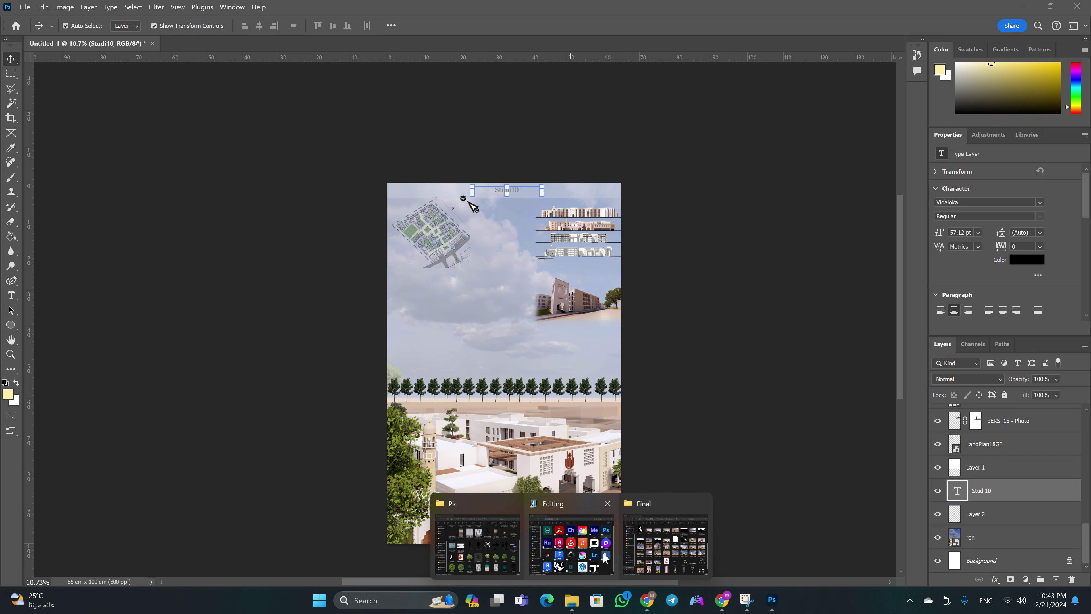
left_click(508, 547)
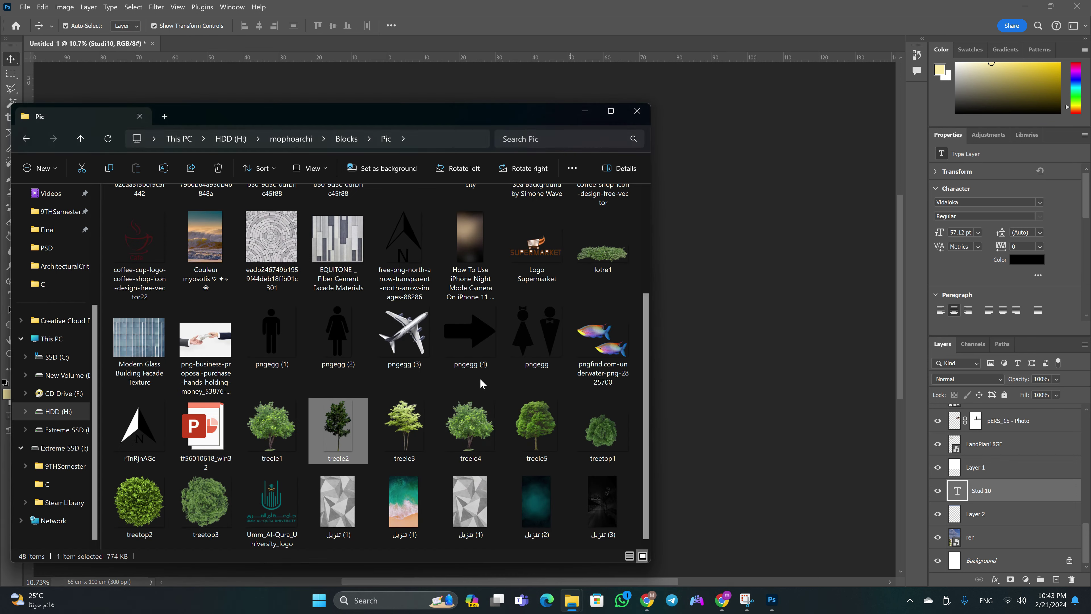
mouse_move(403, 333)
left_mouse_down()
mouse_move(688, 236)
mouse_move(468, 201)
left_mouse_up()
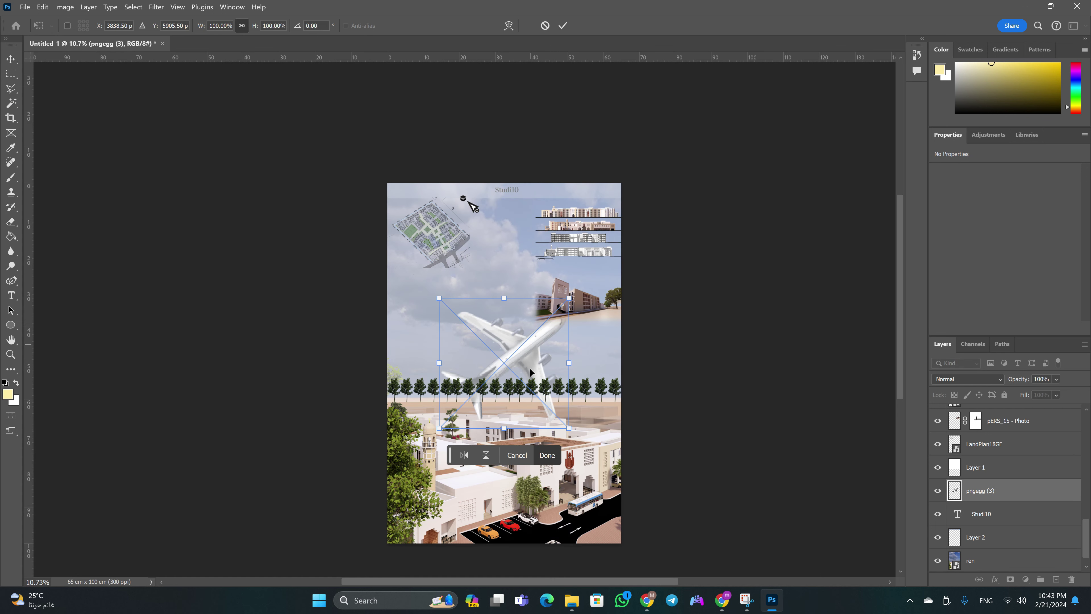
mouse_move(538, 264)
left_mouse_down()
mouse_move(433, 370)
mouse_move(440, 348)
left_mouse_up()
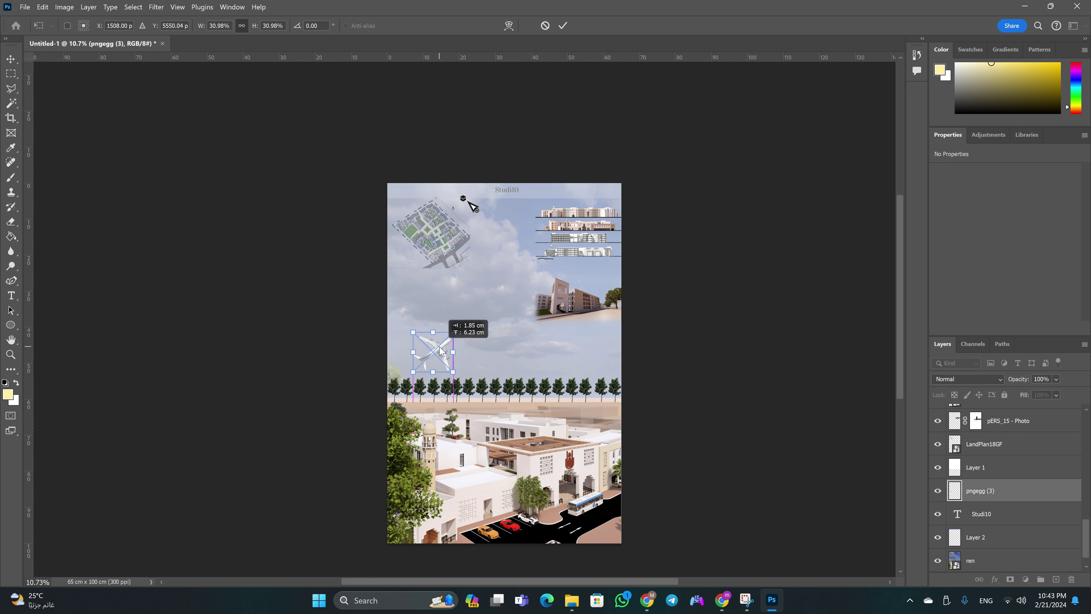
key("Return")
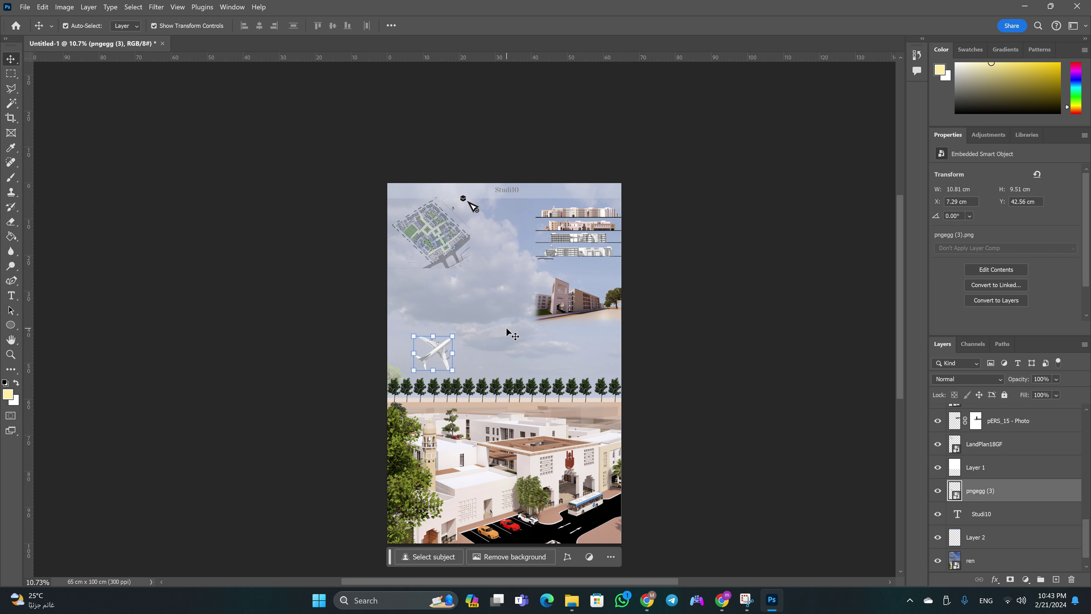
Rasterize the airplane layer into ordinary pixels
key("ctrl+t")
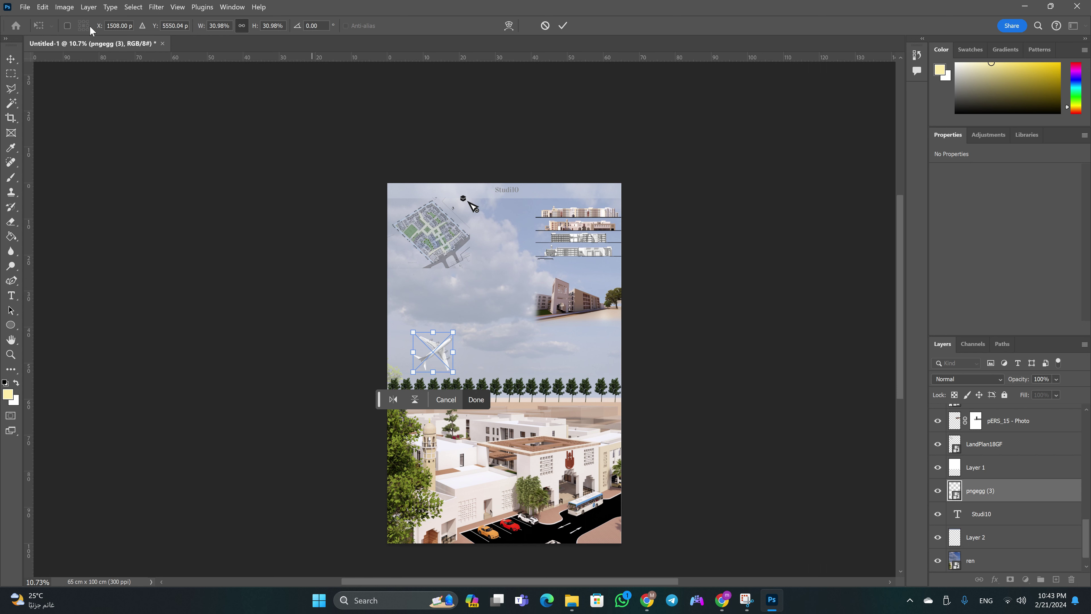
key("Return")
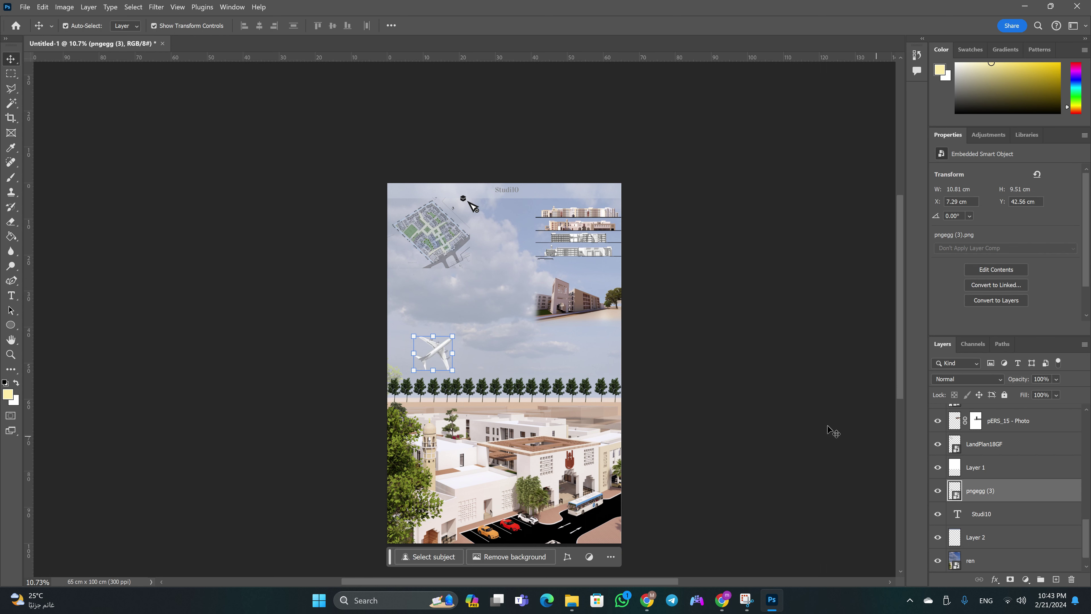
right_click(1030, 491)
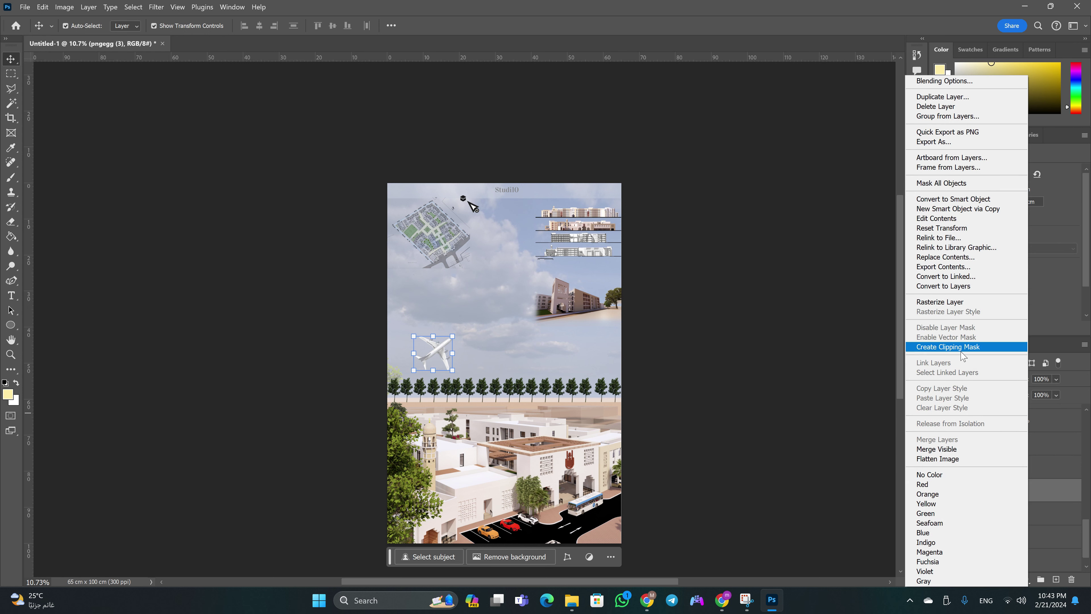
left_click(960, 304)
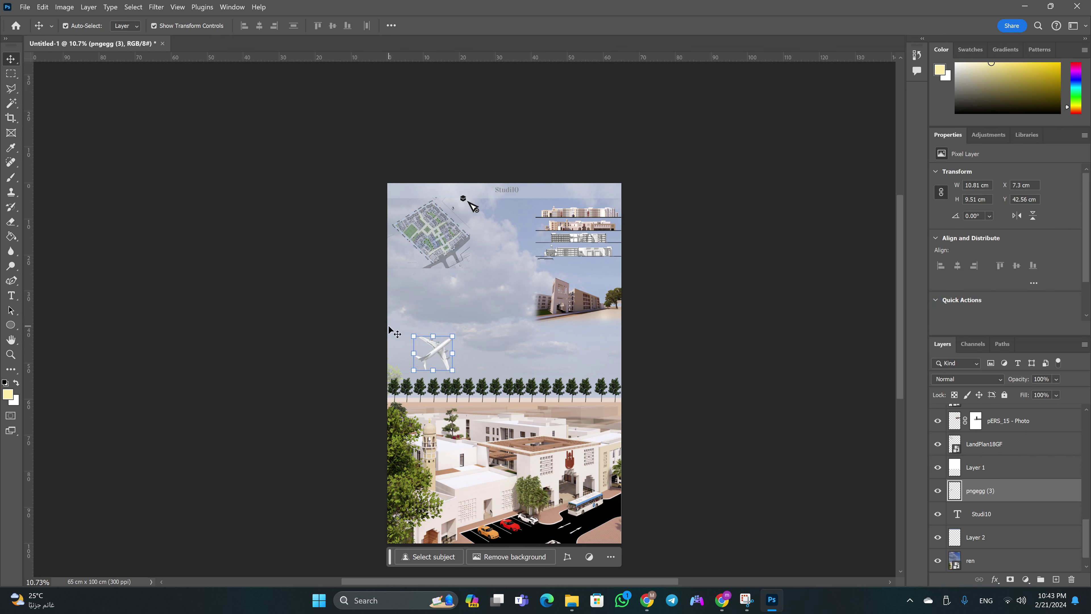
Warp the airplane larger and angled toward the upper right
key("ctrl+t")
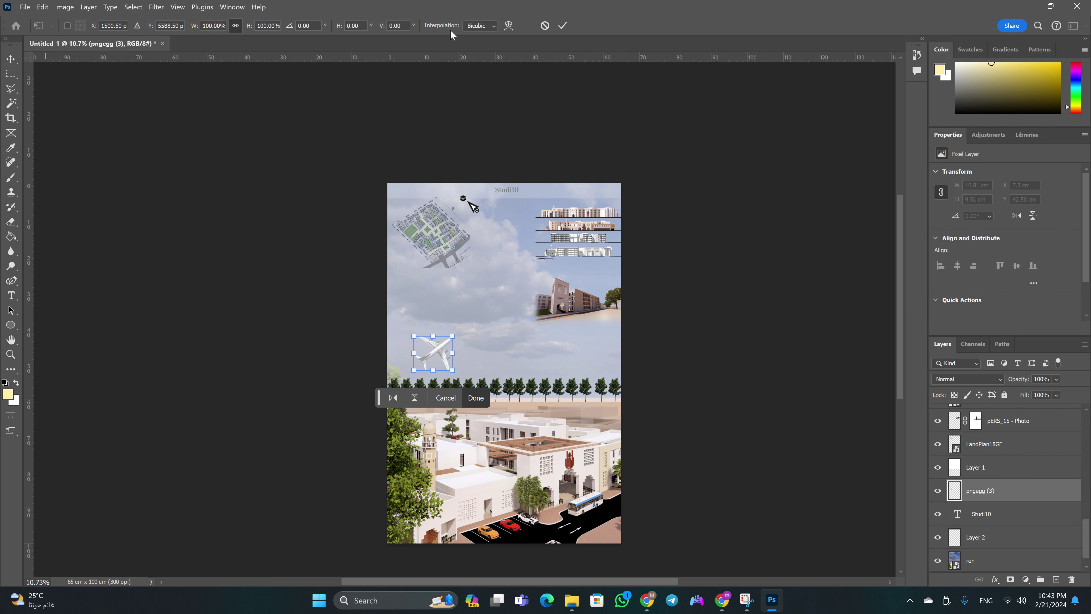
left_click(509, 25)
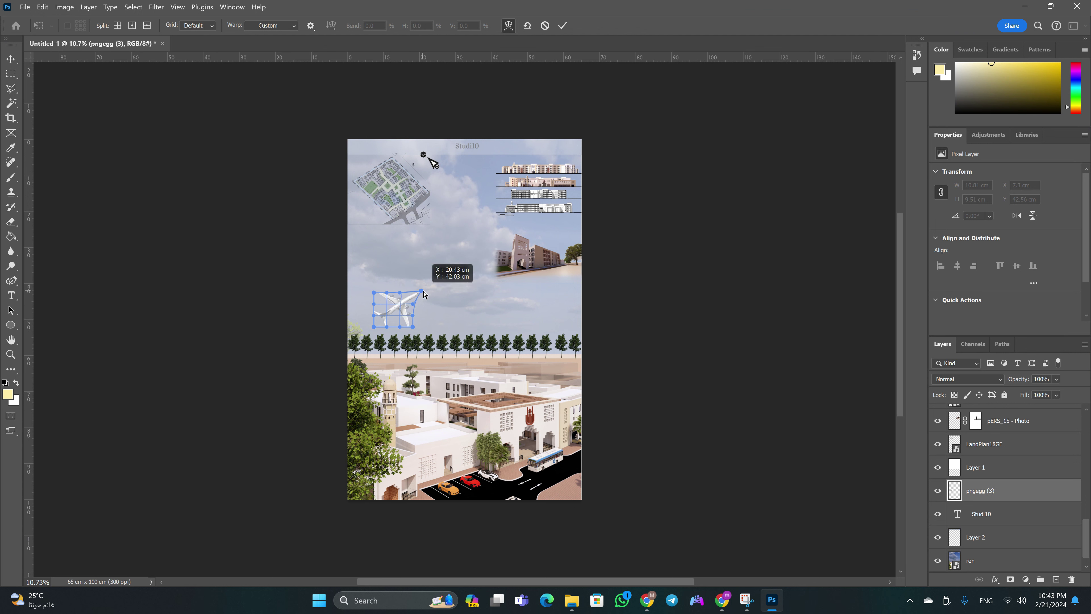
mouse_move(413, 292)
left_mouse_down()
mouse_move(429, 291)
mouse_move(426, 310)
mouse_move(392, 282)
mouse_move(547, 316)
mouse_move(505, 211)
left_mouse_up()
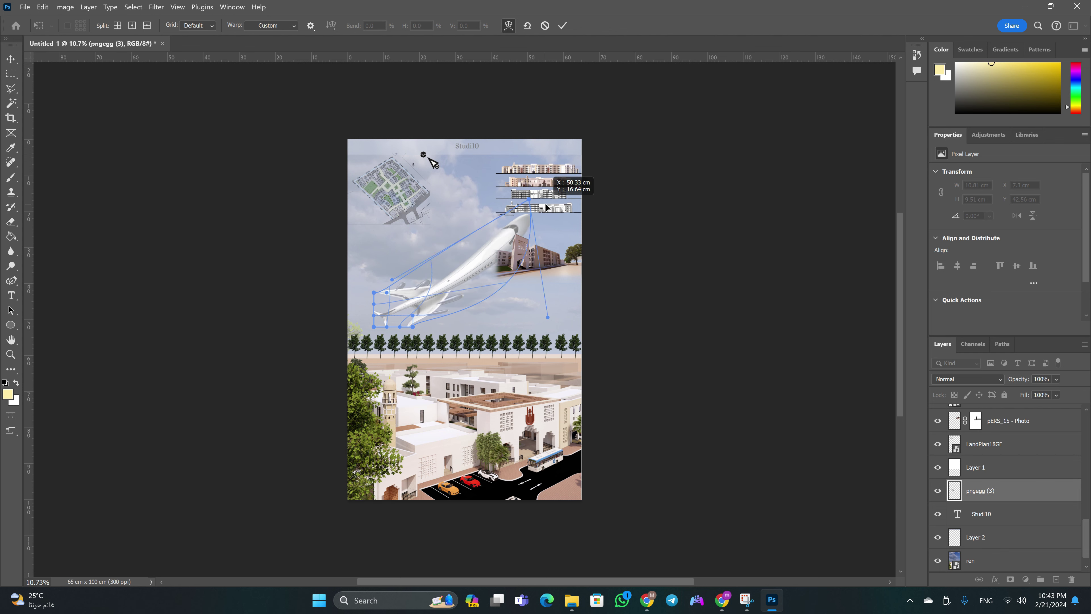
left_click_drag(506, 212, 549, 208)
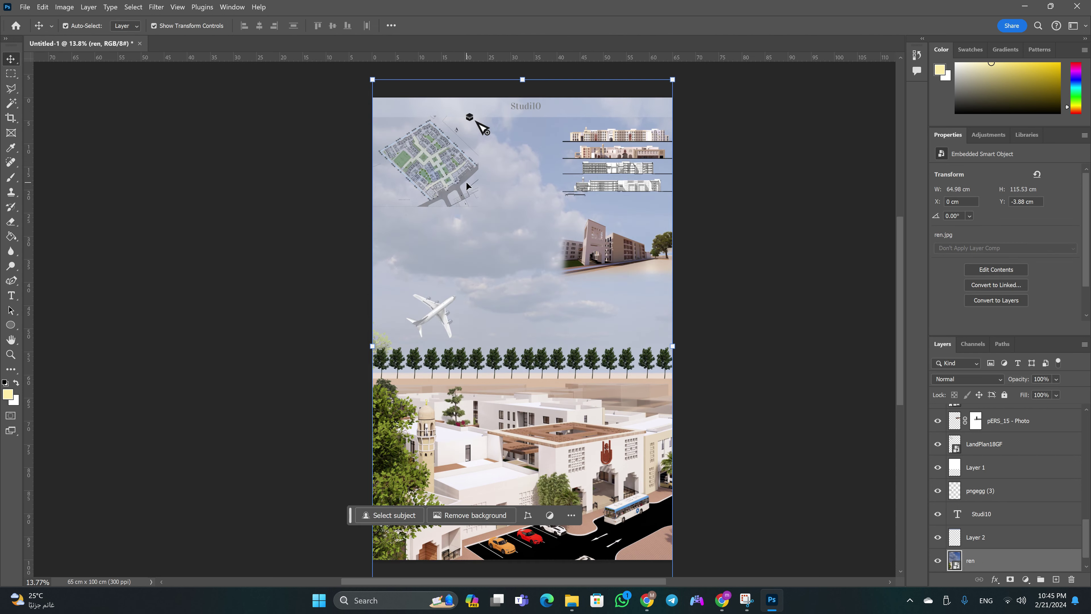